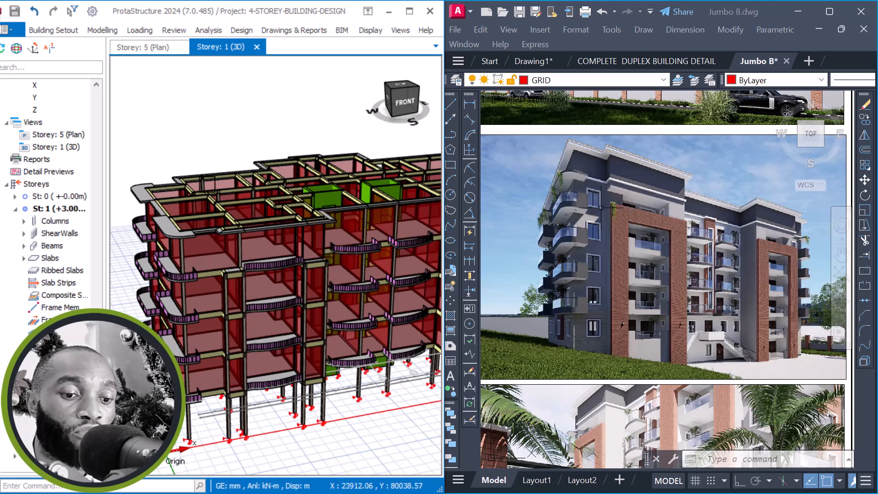
- Examine the multi-storey 3D structural model's roof slab edges and curved balconies alongside the architectural exterior render
middle_drag(203, 184, 212, 211)
scroll(210, 237, up, 4)
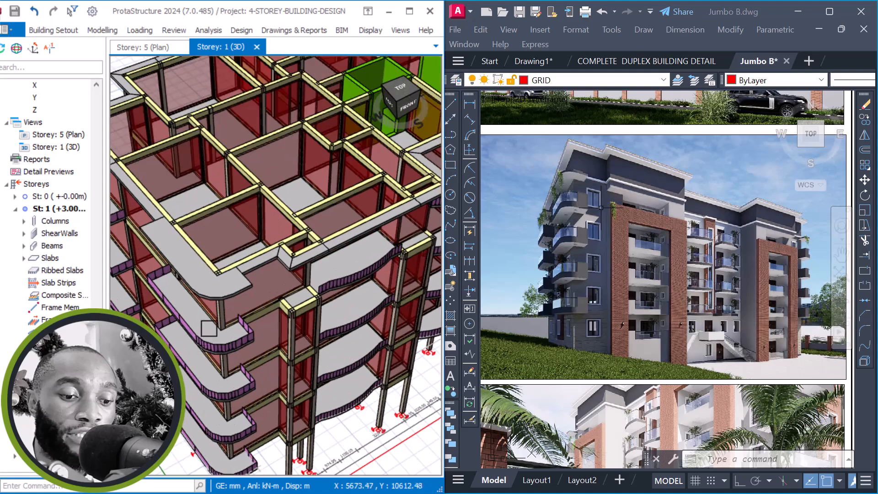
scroll(206, 348, up, 1)
middle_drag(213, 333, 172, 309)
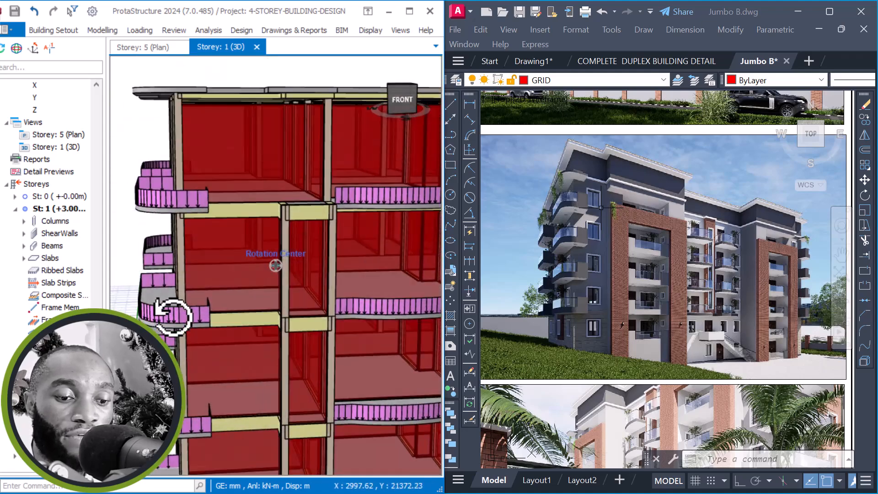
scroll(534, 208, up, 2)
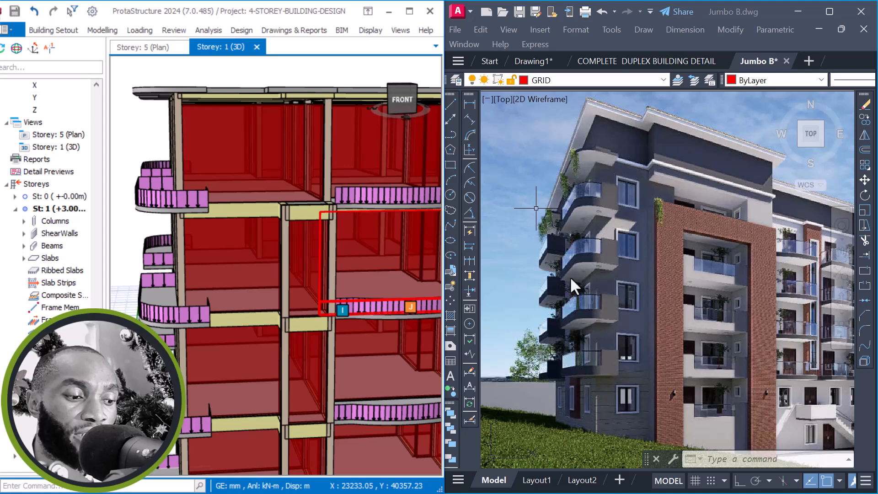
scroll(623, 208, down, 2)
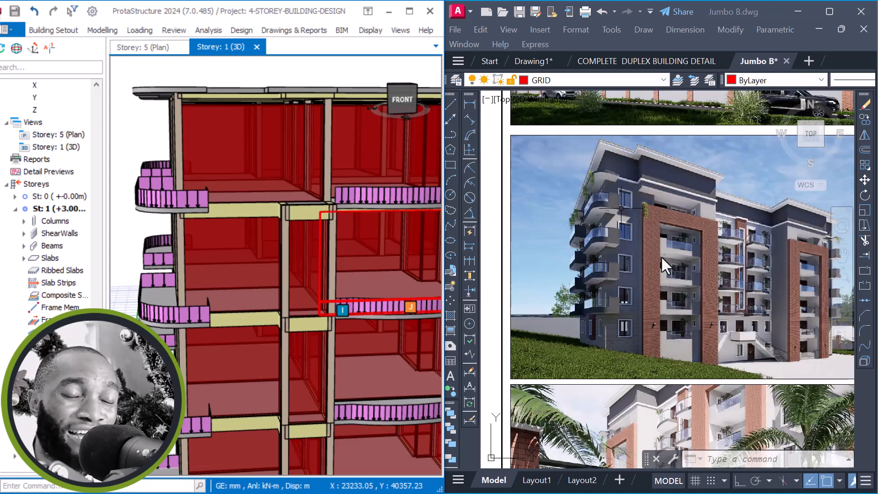
mouse_move(155, 158)
middle_down()
mouse_move(157, 211)
mouse_move(151, 203)
middle_up()
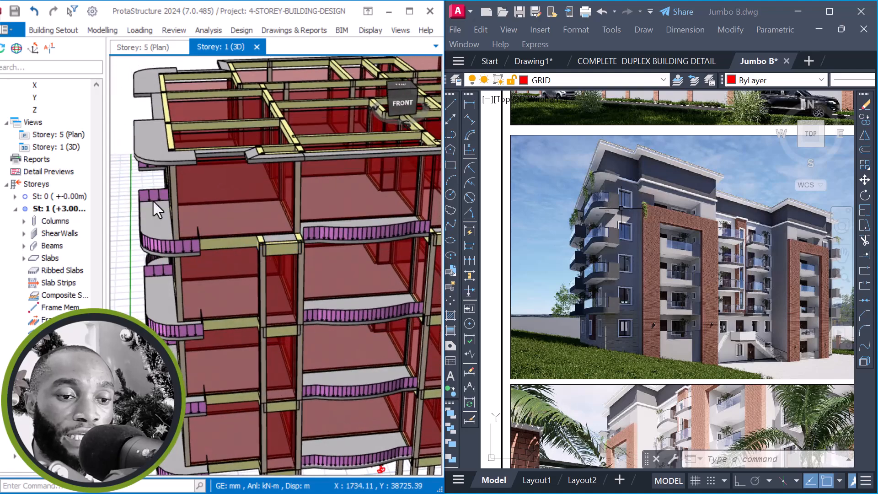
scroll(142, 187, up, 3)
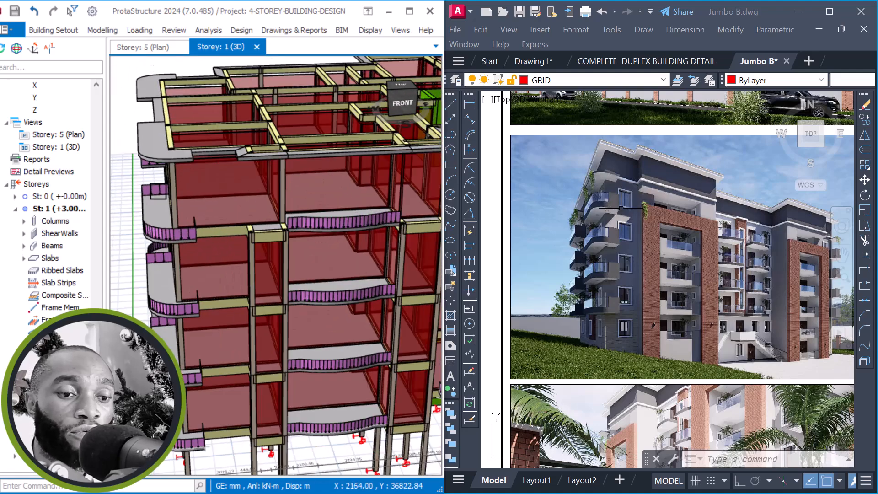
mouse_move(162, 238)
middle_down()
mouse_move(162, 218)
mouse_move(172, 216)
mouse_move(175, 224)
mouse_move(158, 228)
middle_up()
mouse_move(140, 182)
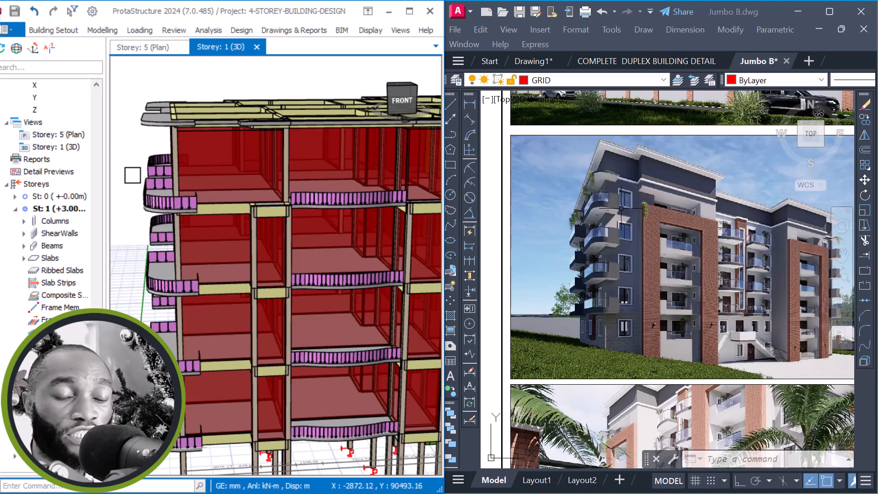
scroll(133, 175, down, 1)
mouse_move(151, 162)
middle_down()
mouse_move(168, 161)
mouse_move(137, 185)
middle_up()
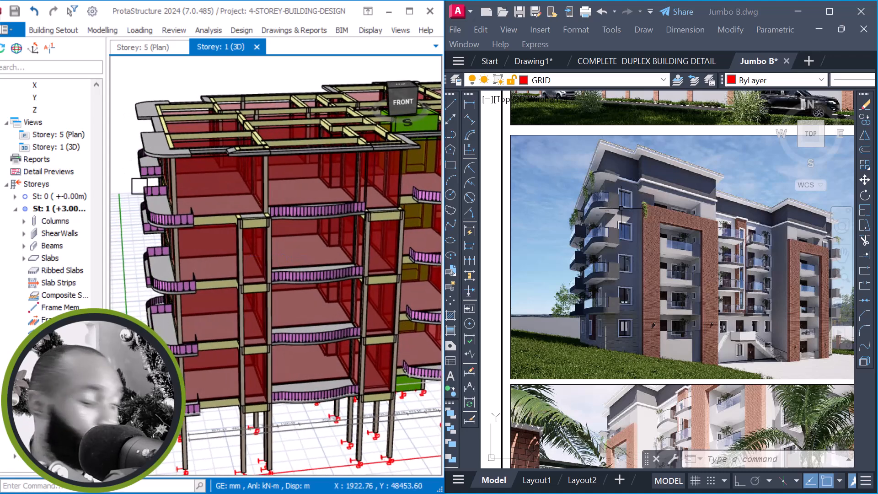
middle_drag(139, 186, 283, 256)
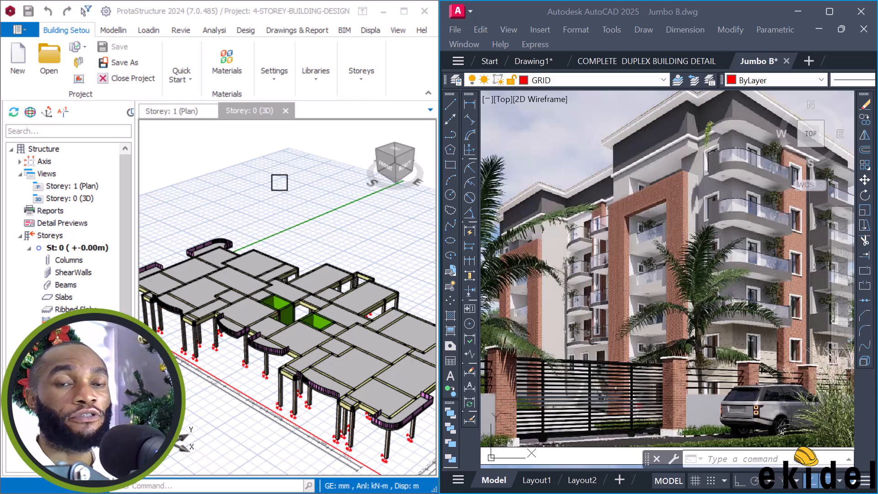
scroll(281, 199, down, 1)
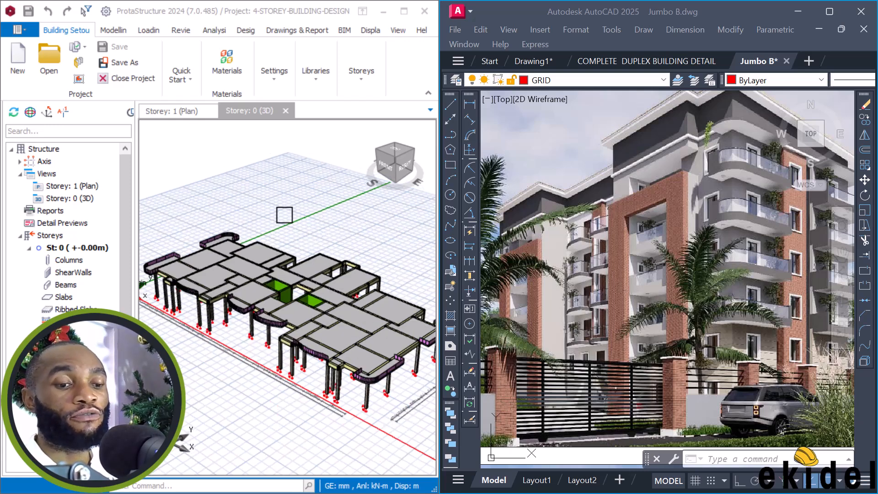
scroll(303, 293, up, 1)
scroll(301, 275, down, 1)
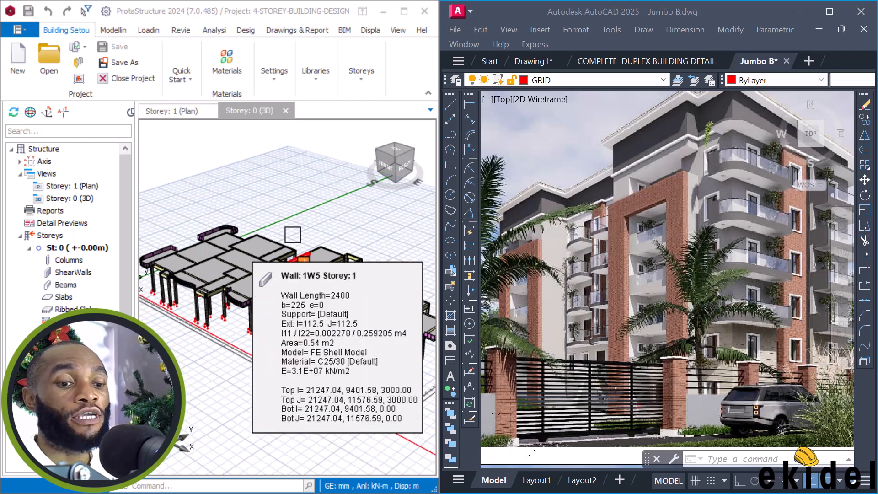
scroll(294, 245, down, 1)
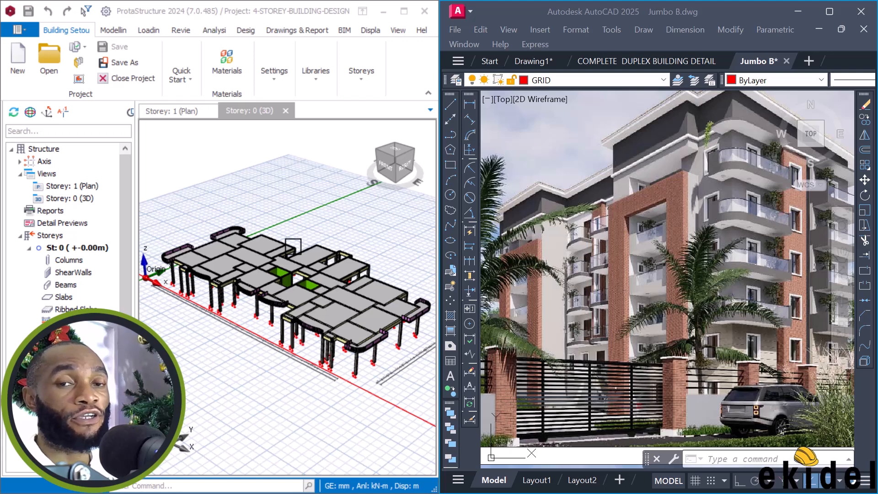
scroll(293, 247, down, 1)
scroll(289, 254, up, 2)
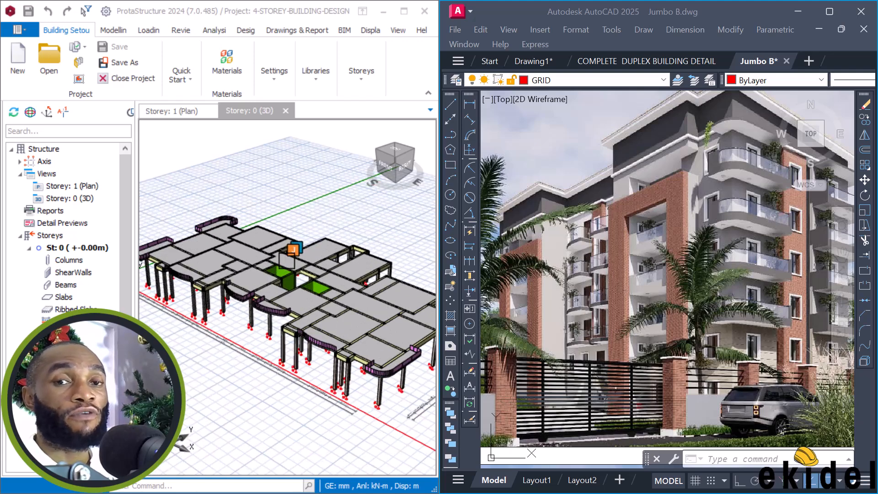
scroll(291, 249, down, 1)
scroll(289, 259, up, 1)
scroll(293, 245, down, 1)
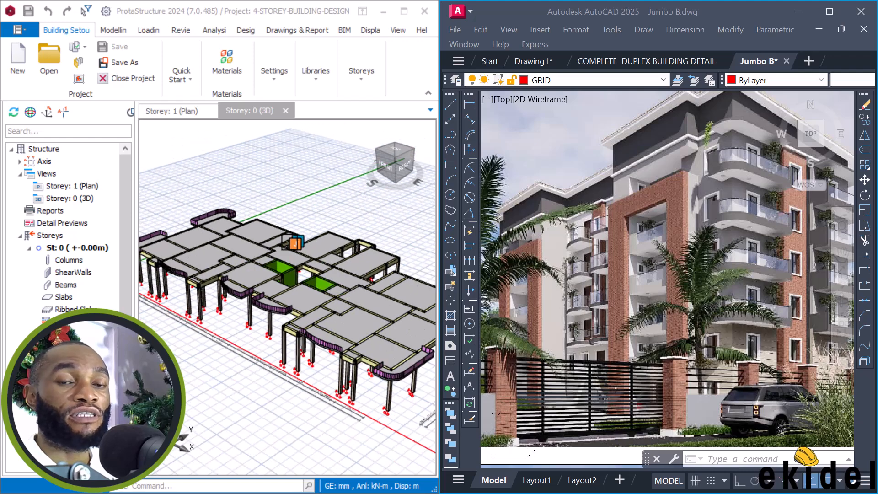
scroll(292, 242, up, 3)
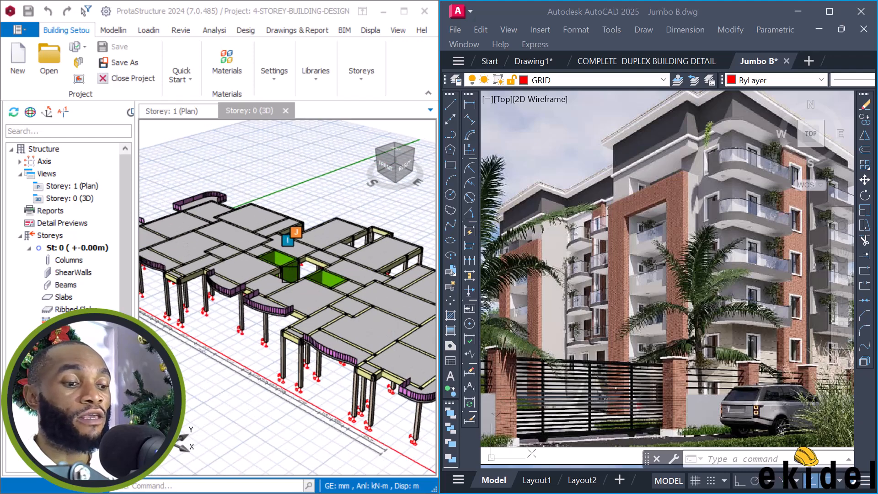
mouse_move(302, 218)
middle_down()
mouse_move(286, 235)
mouse_move(278, 227)
mouse_move(299, 224)
middle_up()
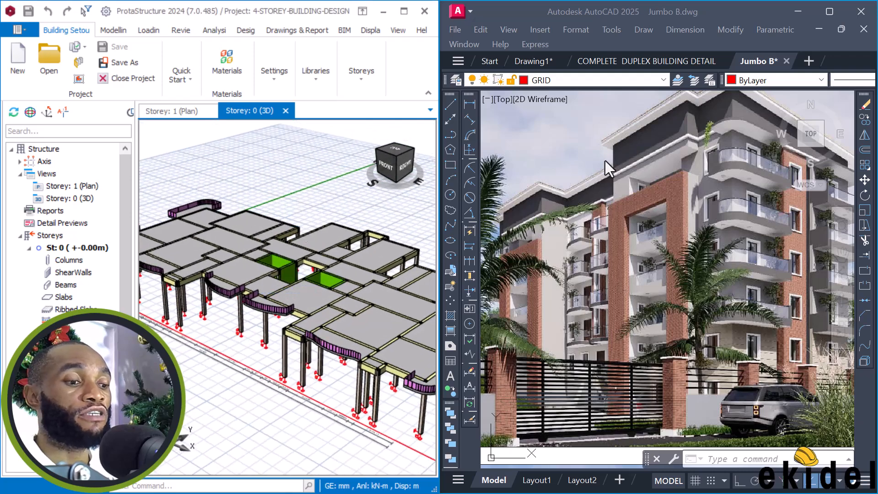
- Examine the single-storey 3D model's slabs, lift walls, columns and curved balconies from above and from the corners
middle_drag(275, 203, 272, 292)
scroll(266, 260, down, 4)
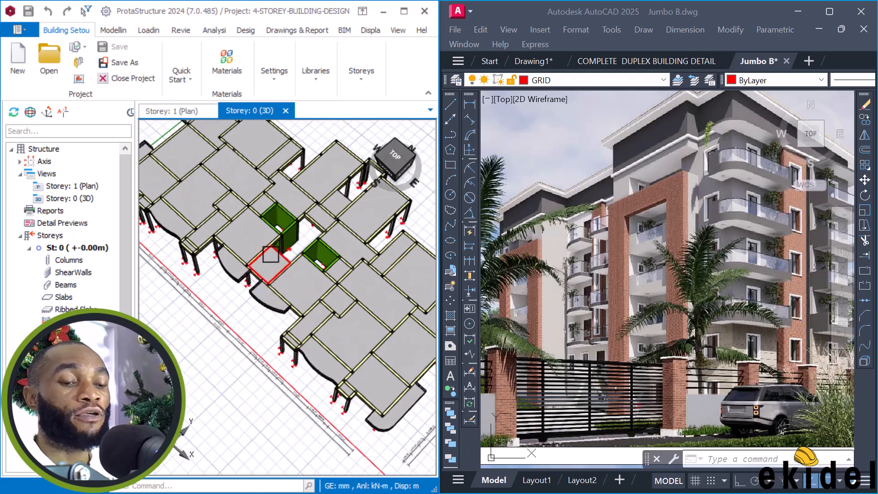
scroll(314, 189, up, 2)
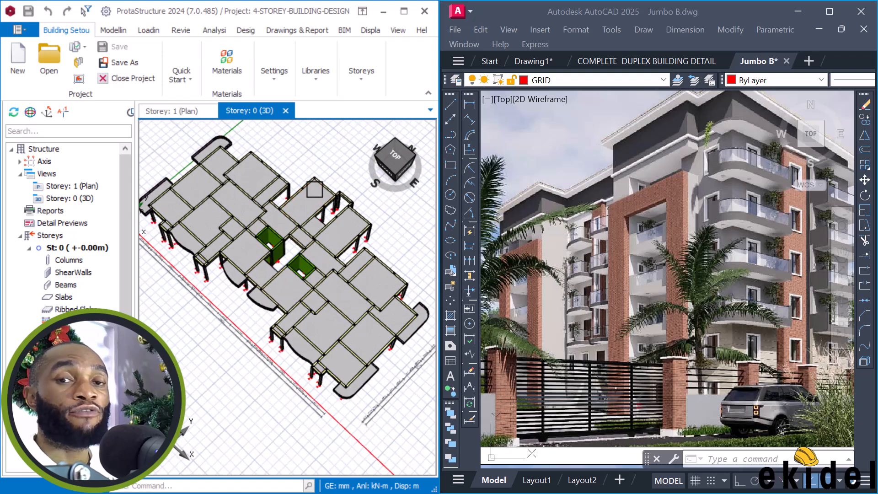
scroll(314, 189, up, 2)
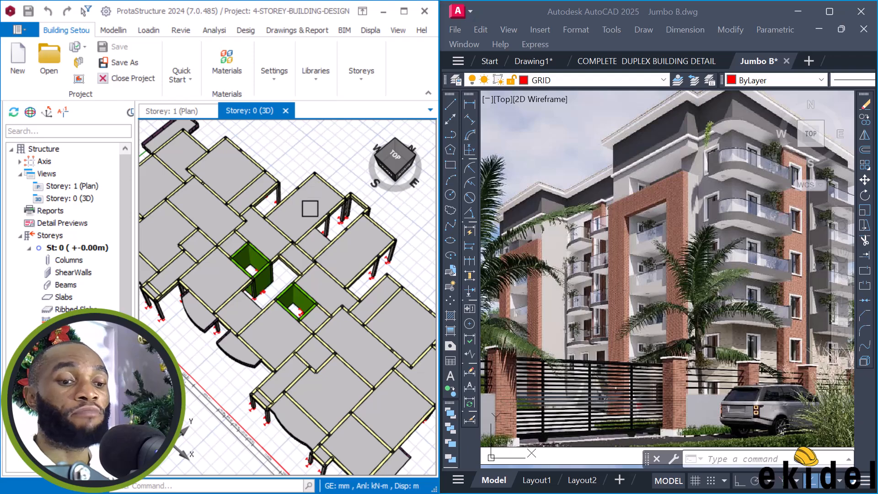
middle_drag(304, 200, 288, 169)
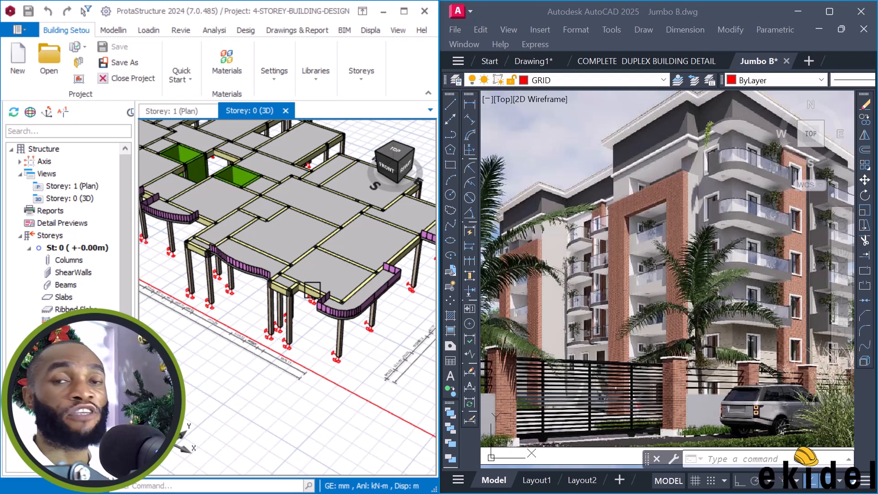
middle_drag(339, 313, 304, 293)
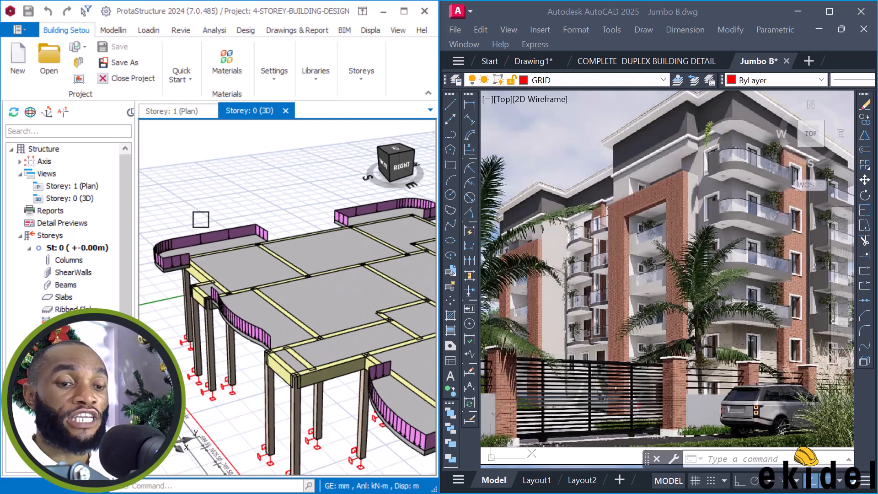
middle_drag(198, 219, 223, 234)
scroll(221, 233, down, 5)
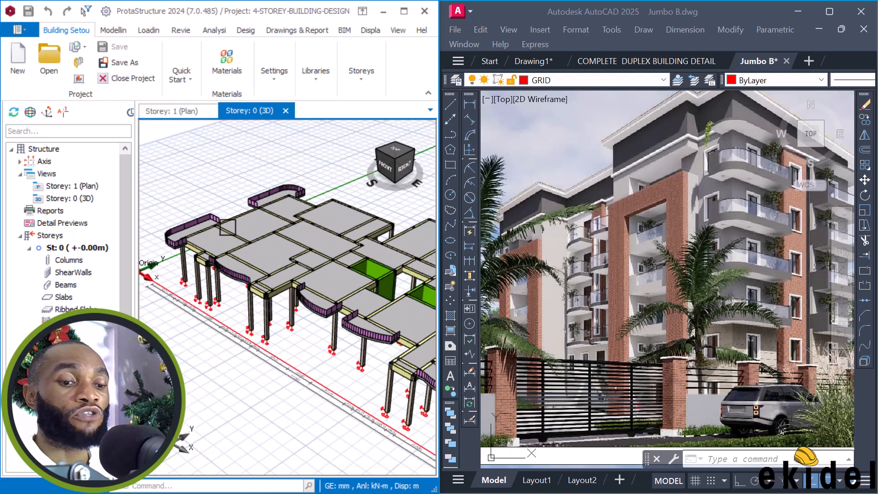
middle_drag(245, 249, 261, 270)
scroll(286, 263, down, 1)
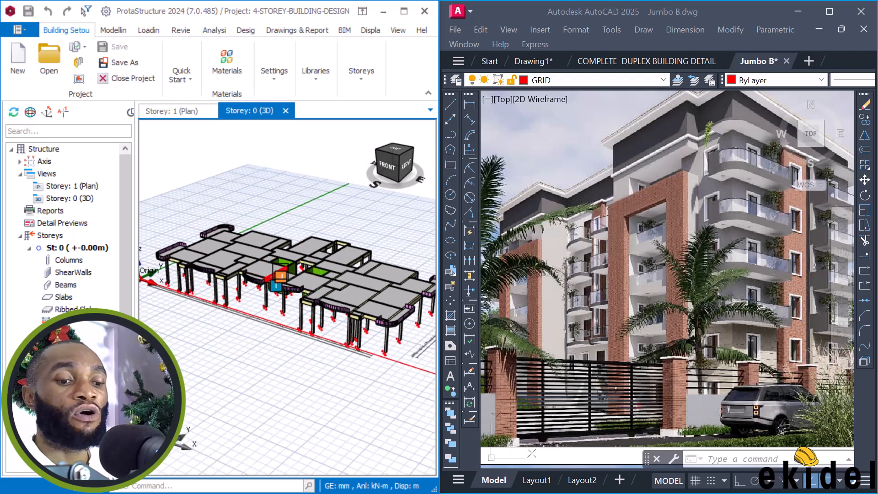
scroll(281, 271, up, 2)
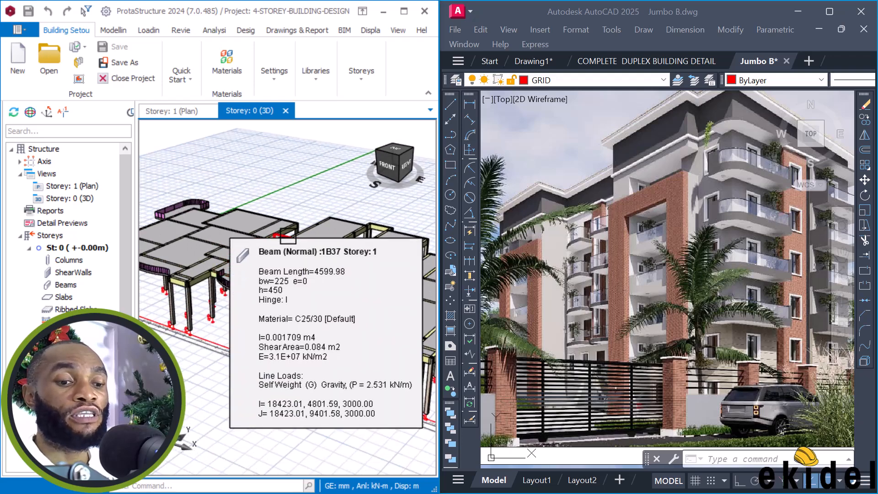
scroll(310, 213, down, 2)
mouse_move(316, 212)
middle_down()
mouse_move(294, 232)
mouse_move(272, 208)
mouse_move(297, 208)
middle_up()
scroll(297, 209, up, 1)
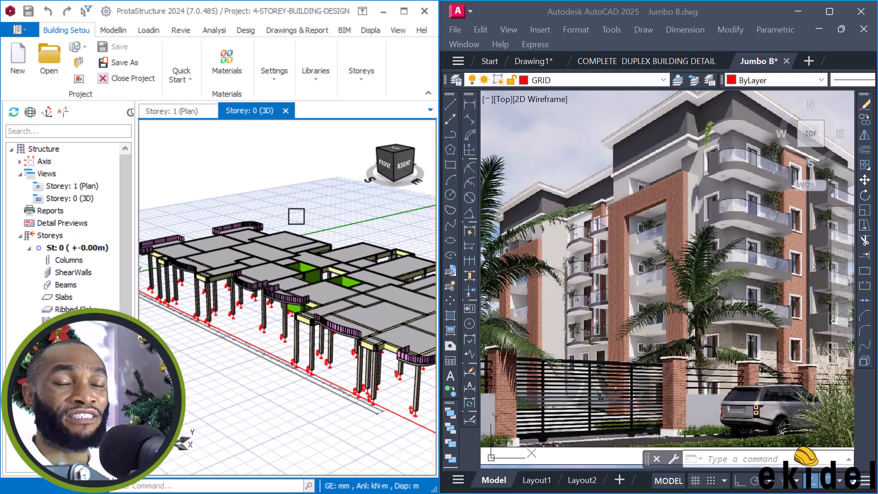
scroll(296, 215, down, 1)
middle_drag(296, 218, 305, 226)
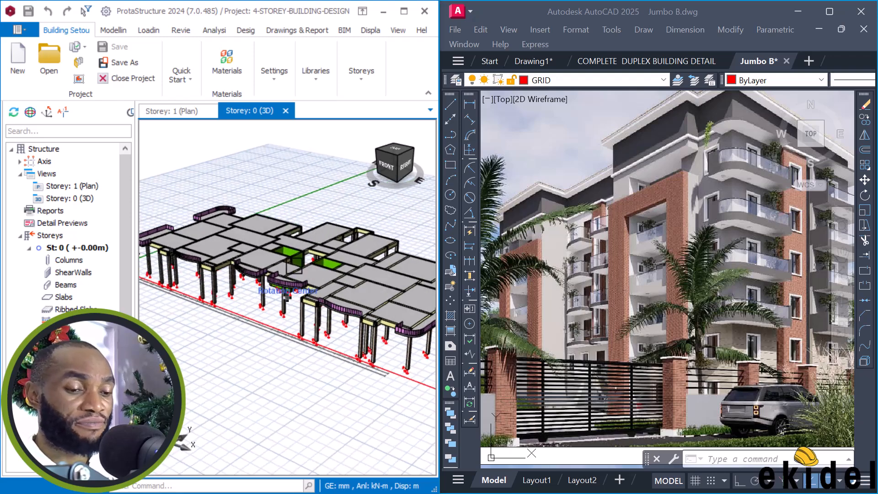
scroll(292, 267, up, 2)
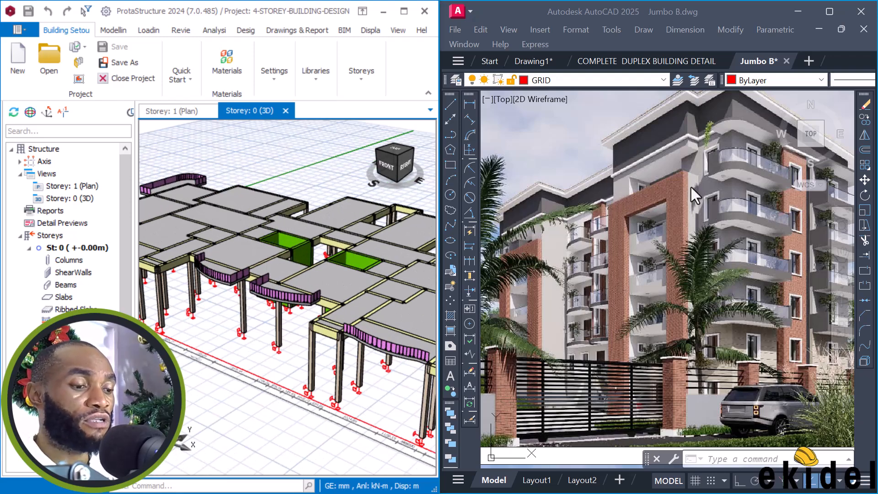
- Switch to AutoCAD, maximise its window and view the uppermost exterior render in the Jumbo B drawing
click(638, 169)
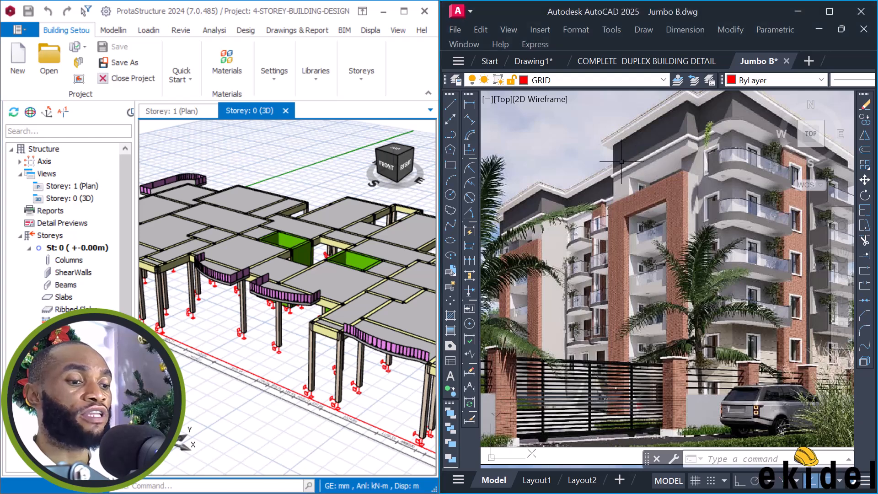
click(824, 15)
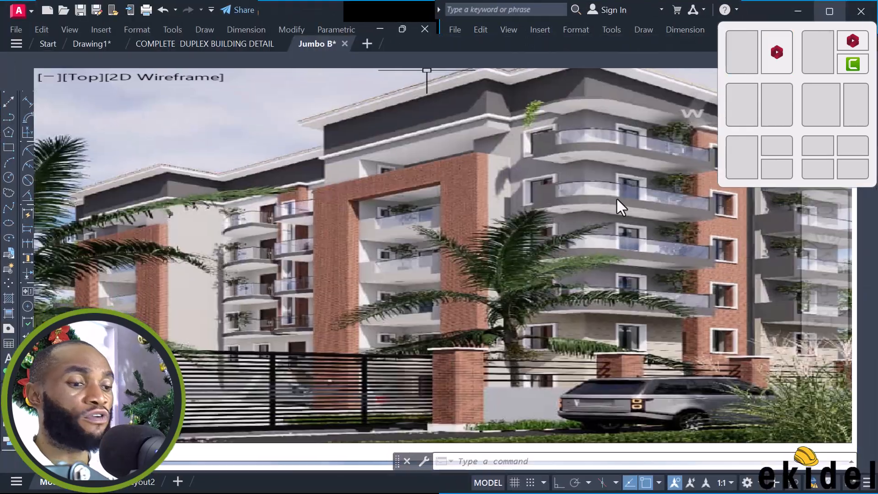
scroll(540, 198, down, 5)
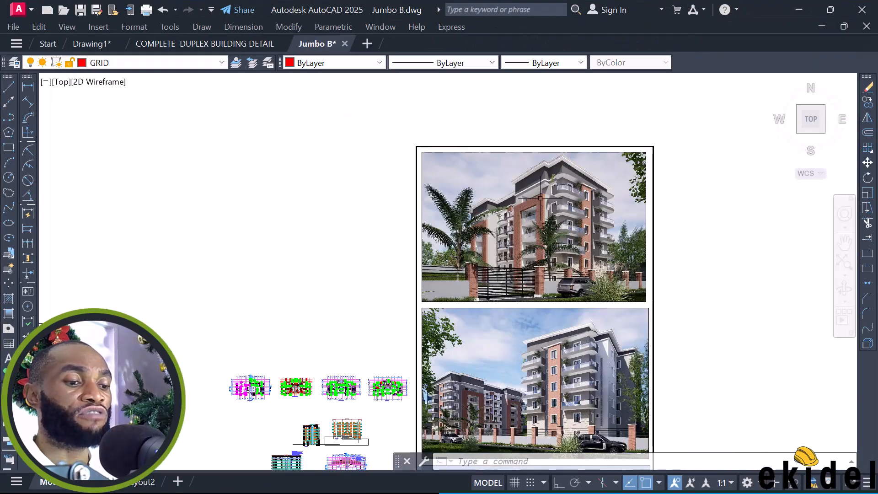
scroll(540, 197, up, 4)
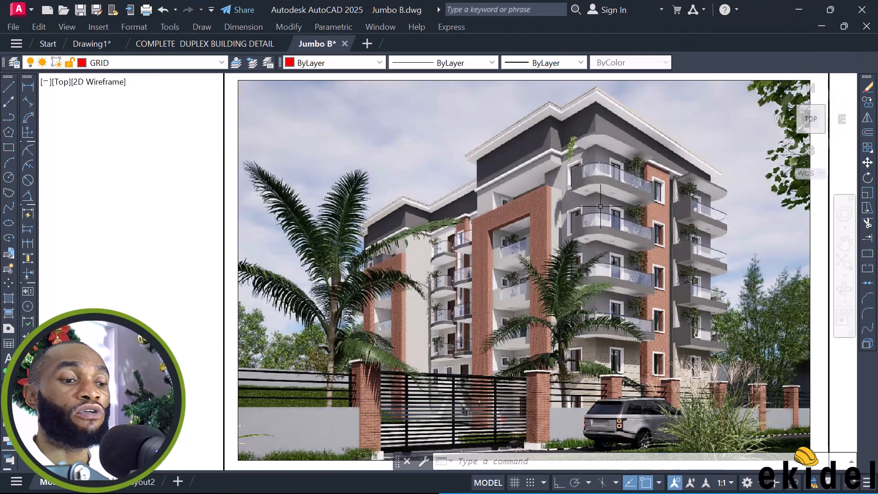
scroll(582, 191, down, 4)
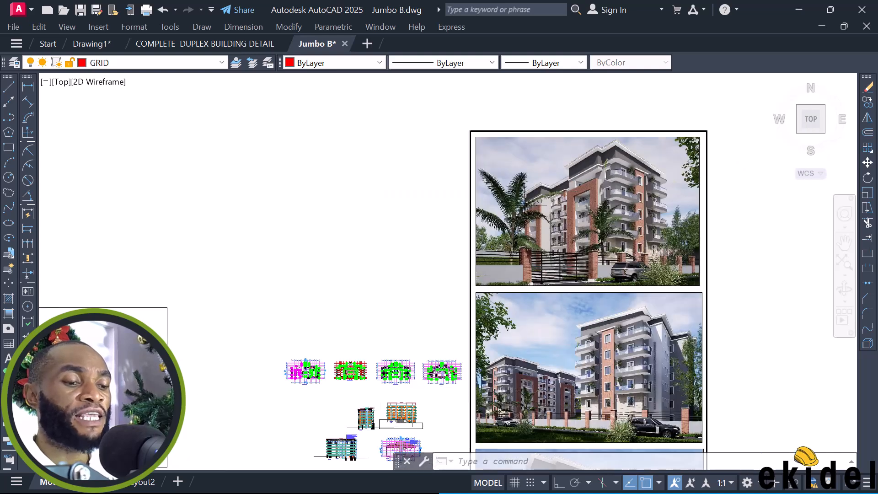
- Examine the ground floor plan with its gridlines and marked column positions in the Jumbo B drawing
scroll(481, 232, down, 1)
middle_drag(447, 251, 528, 194)
scroll(489, 259, up, 4)
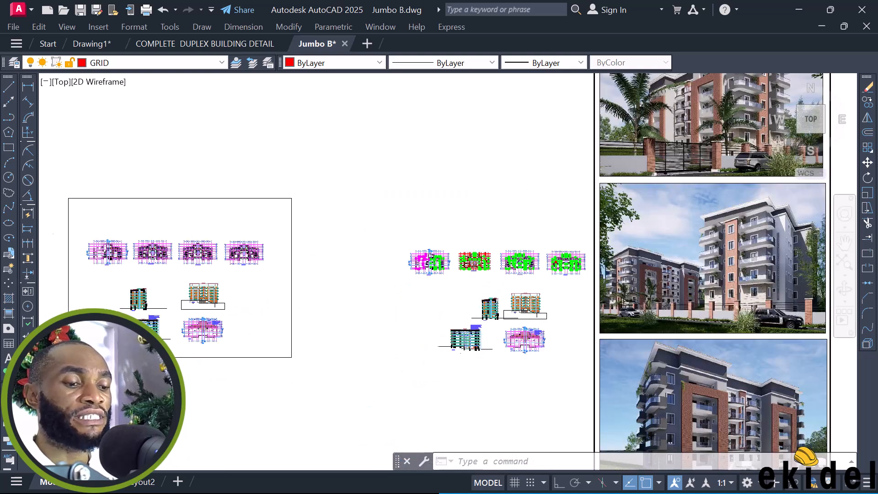
scroll(469, 249, up, 2)
middle_drag(397, 278, 429, 250)
scroll(398, 294, up, 1)
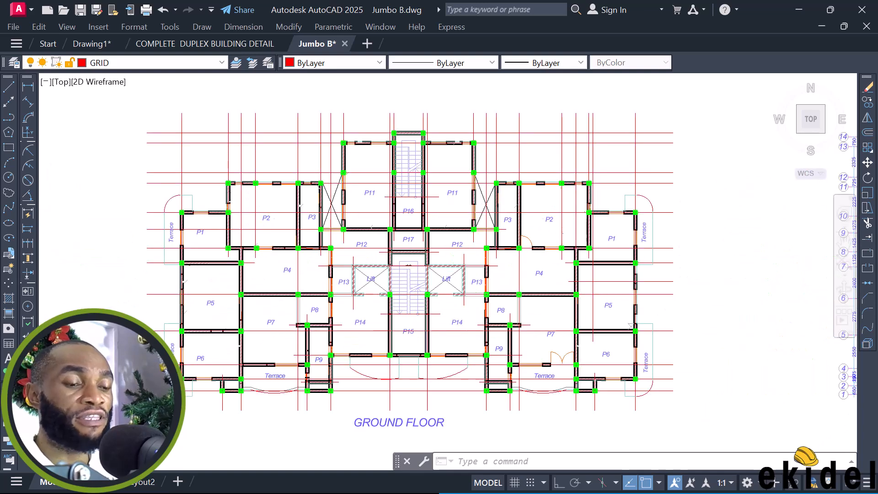
- Examine the architectural Ground Floor Plan and the neighbouring 1st-3rd Floor Plan in the Jumbo B drawing
scroll(620, 237, down, 5)
scroll(304, 254, down, 3)
middle_drag(304, 255, 651, 267)
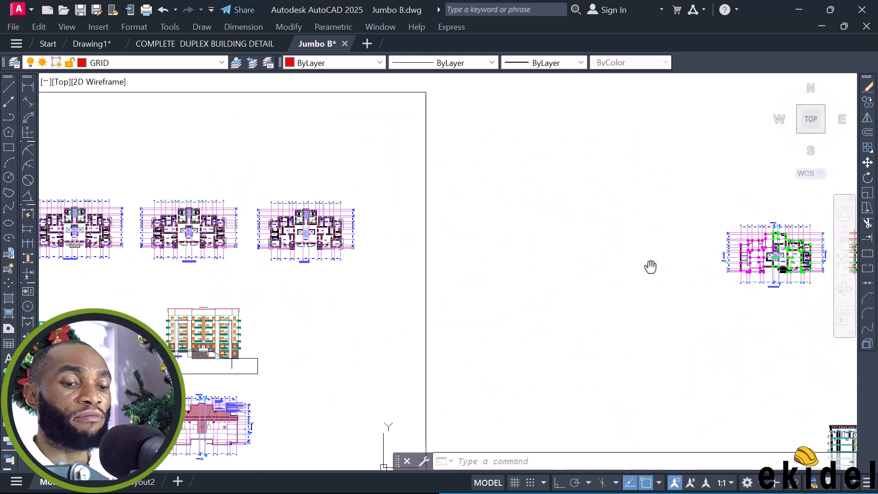
middle_drag(228, 245, 435, 241)
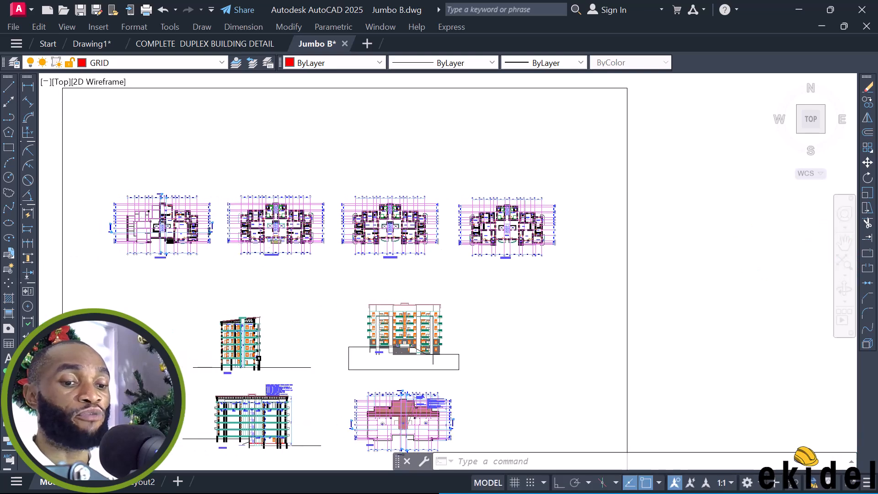
scroll(214, 237, up, 2)
scroll(355, 227, up, 2)
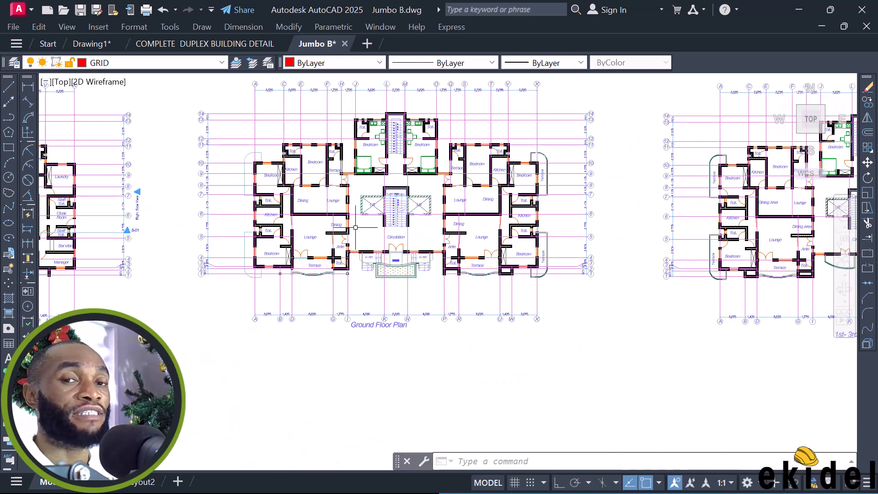
scroll(356, 227, down, 2)
scroll(366, 279, up, 4)
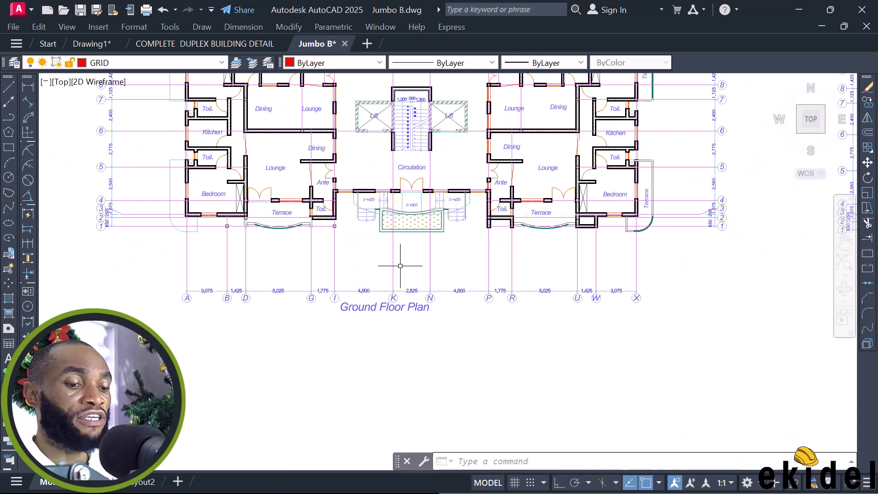
scroll(259, 254, down, 2)
middle_drag(490, 253, 276, 250)
scroll(420, 178, up, 2)
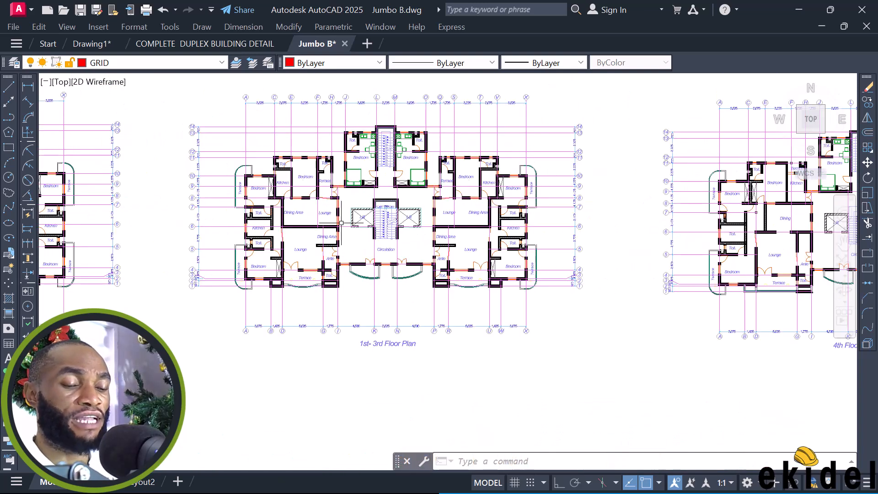
- Switch to ProtaStructure, maximise its window and view the 3D model with storey St: 1 active
click(796, 9)
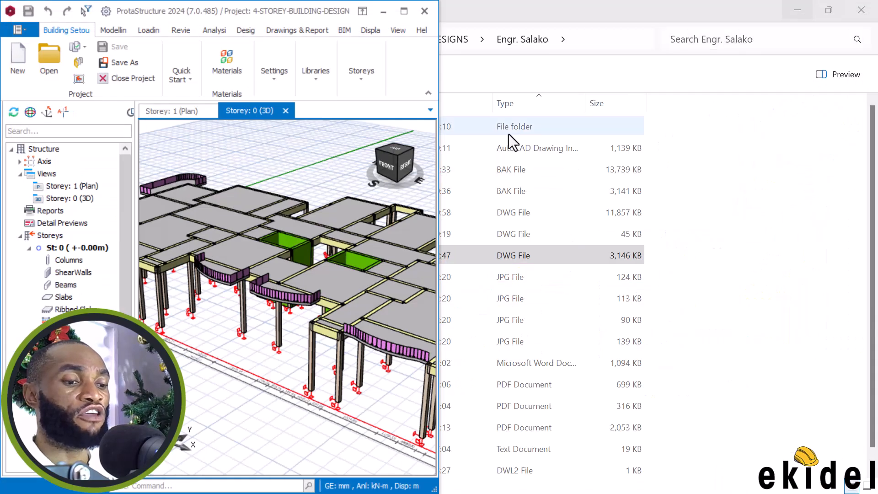
click(404, 11)
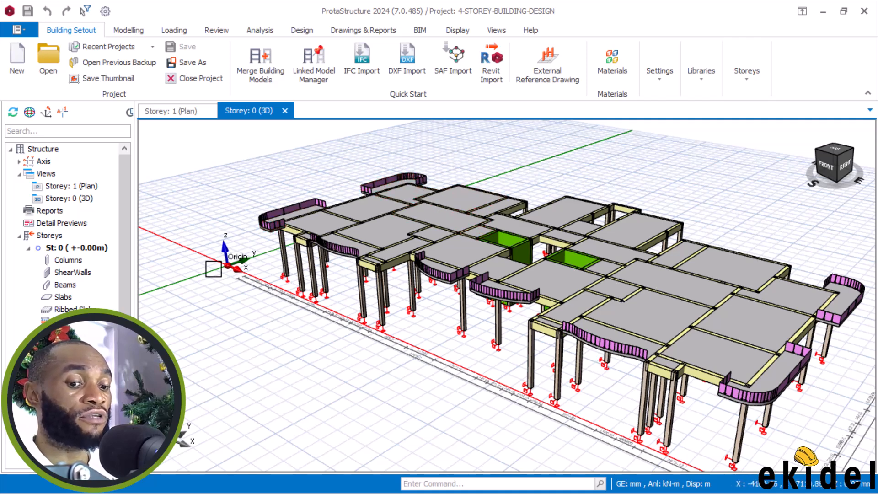
scroll(127, 298, down, 1)
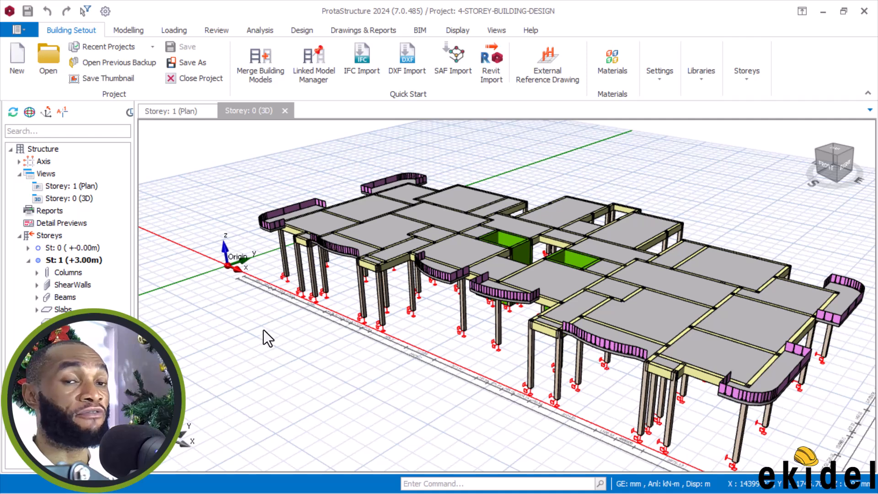
scroll(316, 278, down, 2)
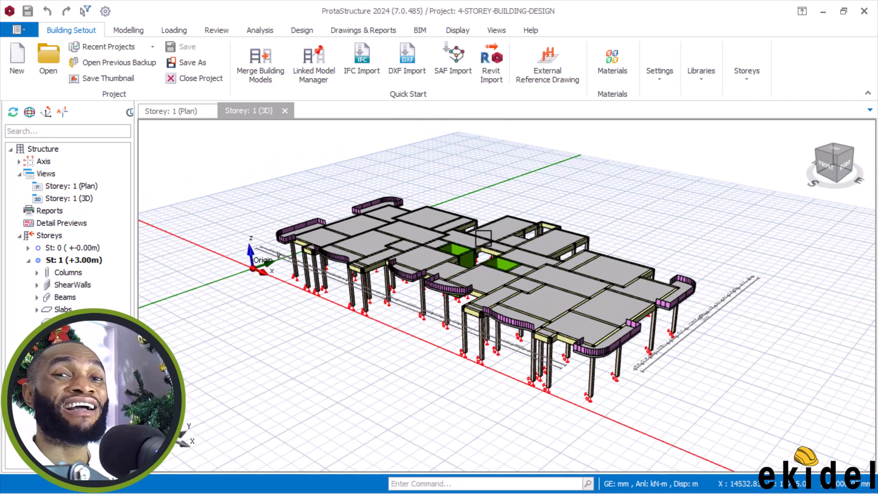
scroll(481, 238, up, 2)
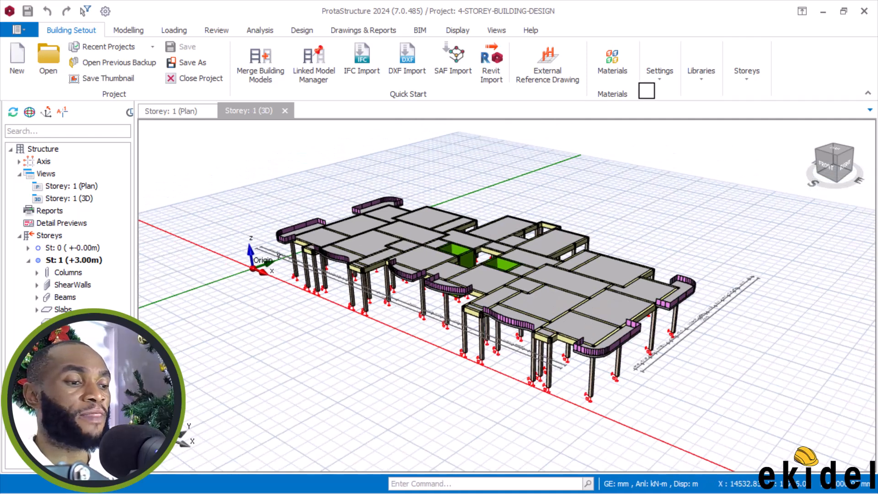
- Return to AutoCAD and examine the 1st-3rd Floor Plan's title and layout next to the ground and 4th floor plans
click(823, 11)
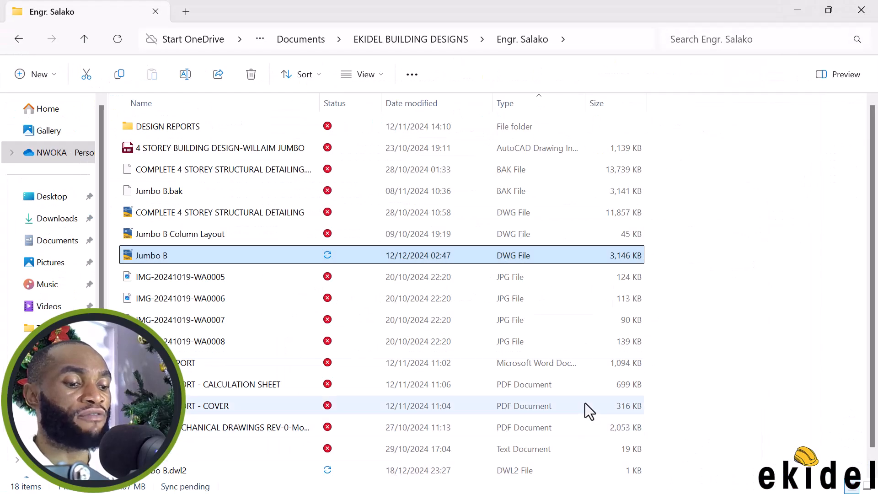
click(795, 10)
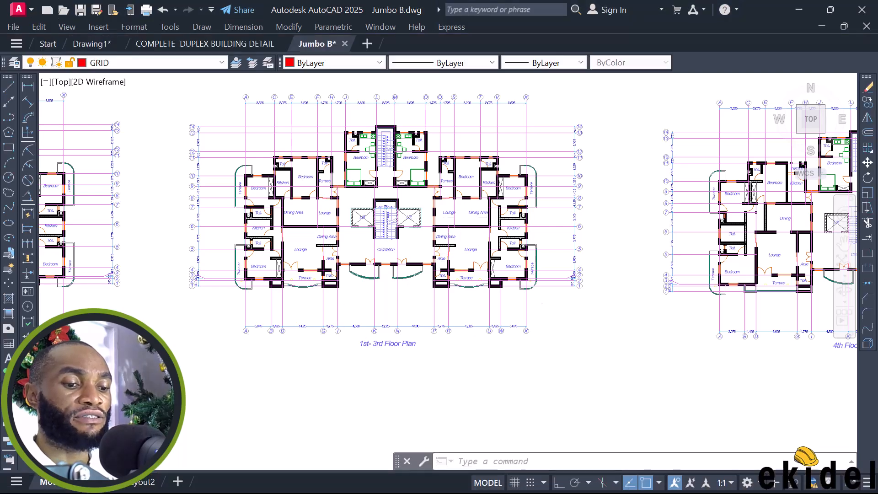
scroll(332, 347, up, 4)
scroll(397, 341, up, 2)
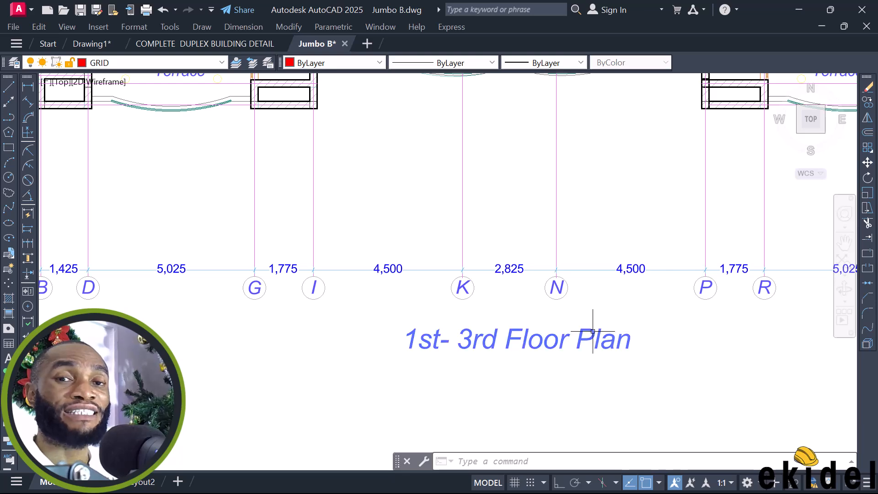
scroll(531, 341, down, 2)
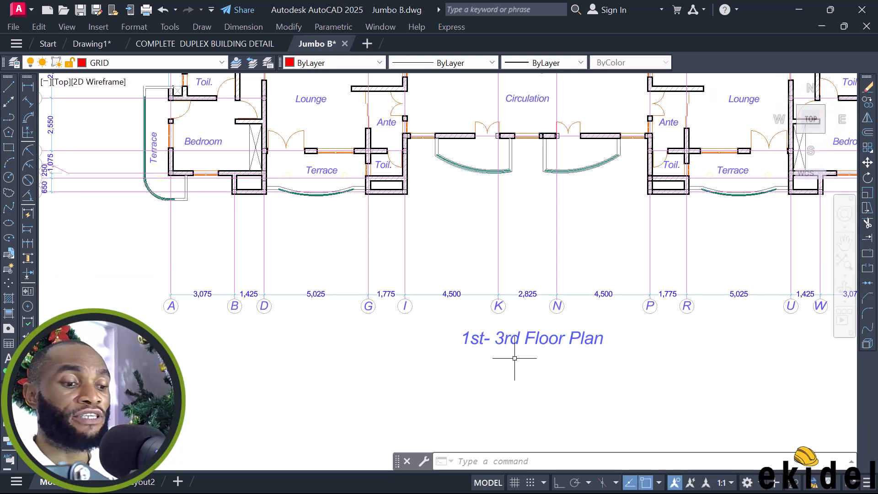
scroll(480, 339, up, 2)
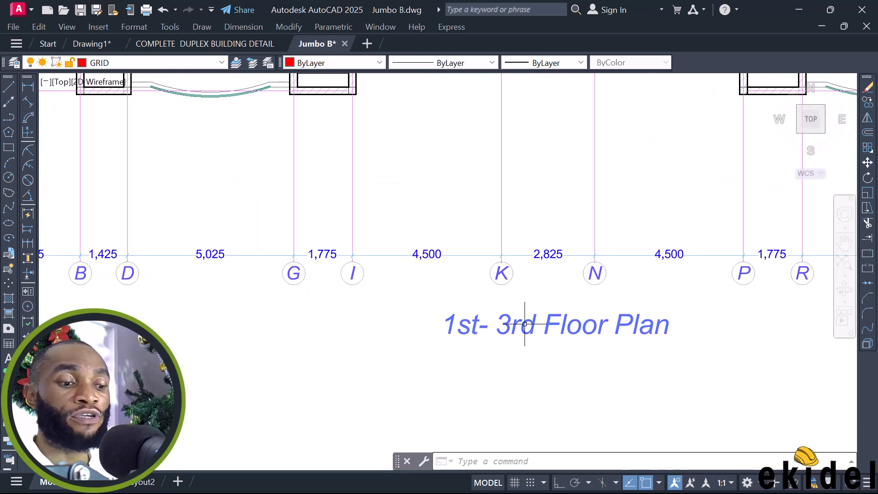
scroll(556, 352, down, 7)
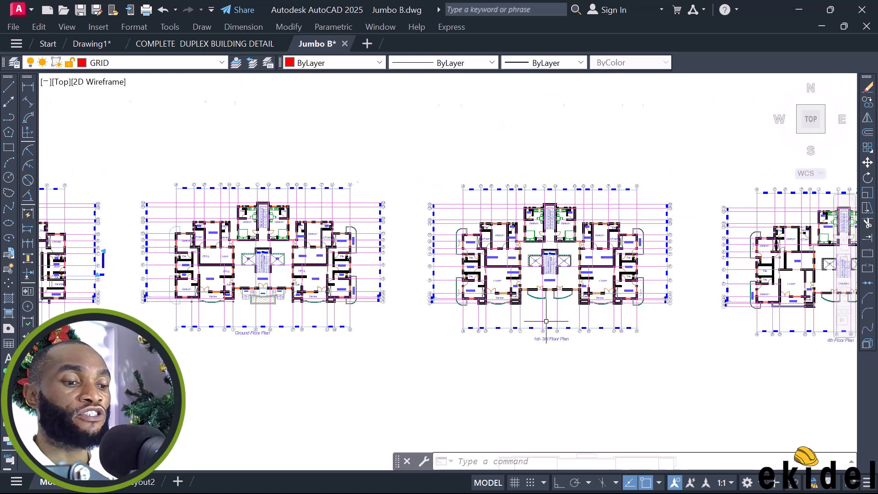
scroll(543, 251, up, 2)
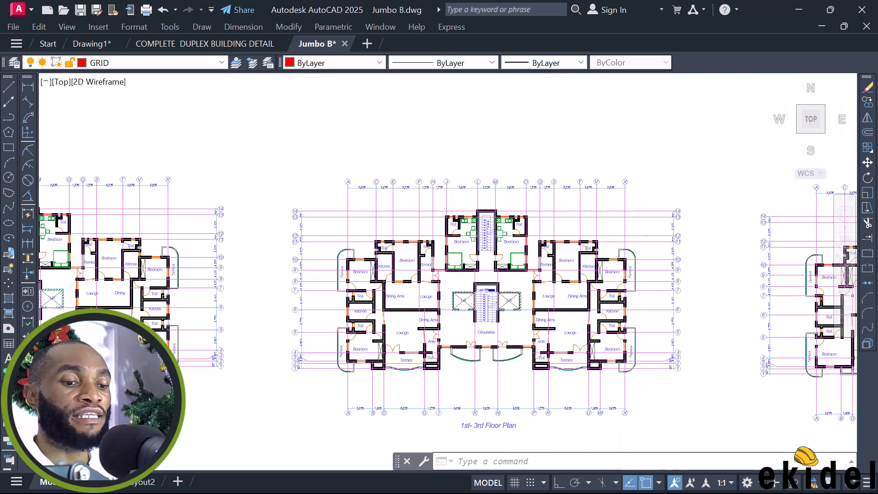
click(303, 195)
scroll(335, 192, down, 2)
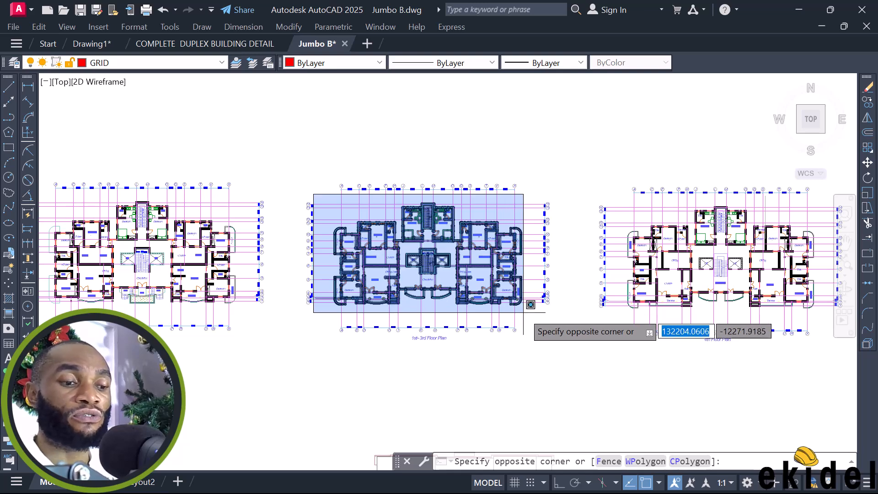
click(331, 202)
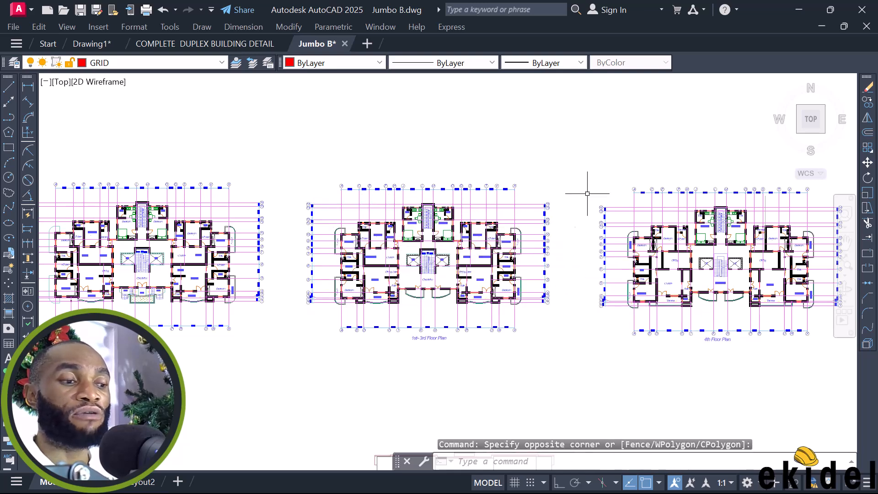
- Switch to ProtaStructure and inspect the storey 1 3D model's slabs, balconies and columns from a lower viewing angle
mouse_move(555, 477)
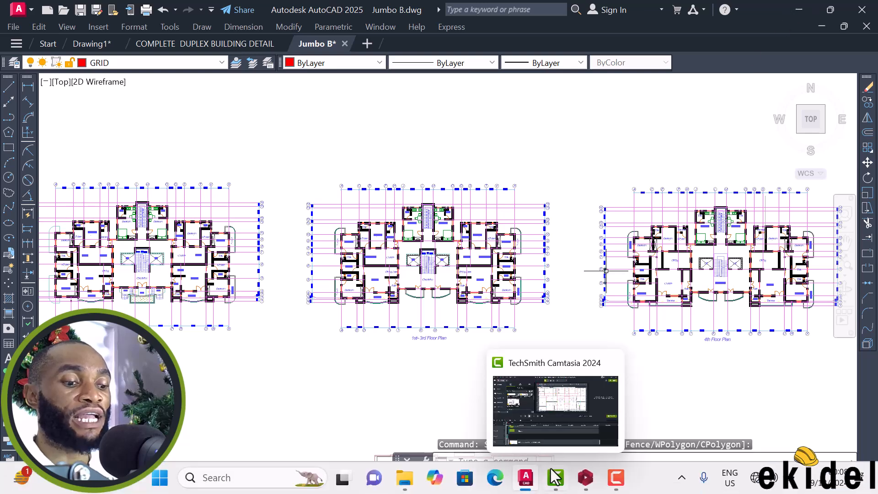
click(585, 477)
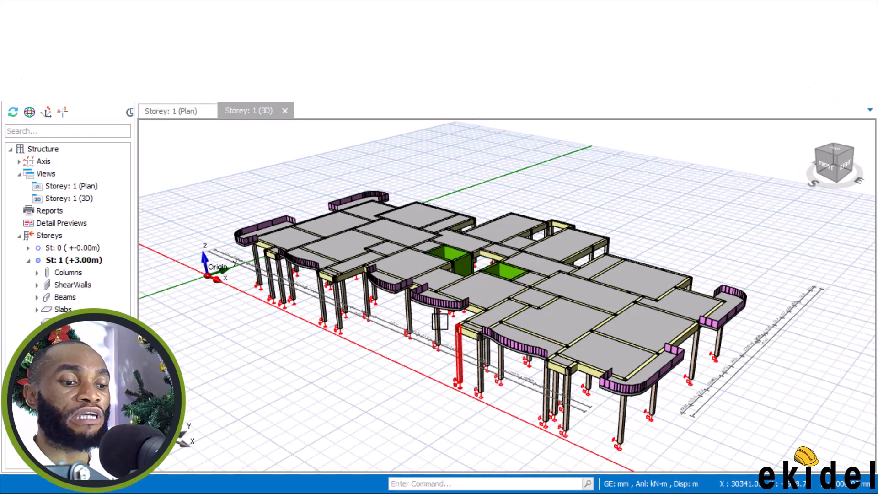
scroll(428, 272, up, 2)
scroll(519, 284, down, 1)
middle_drag(511, 287, 526, 311)
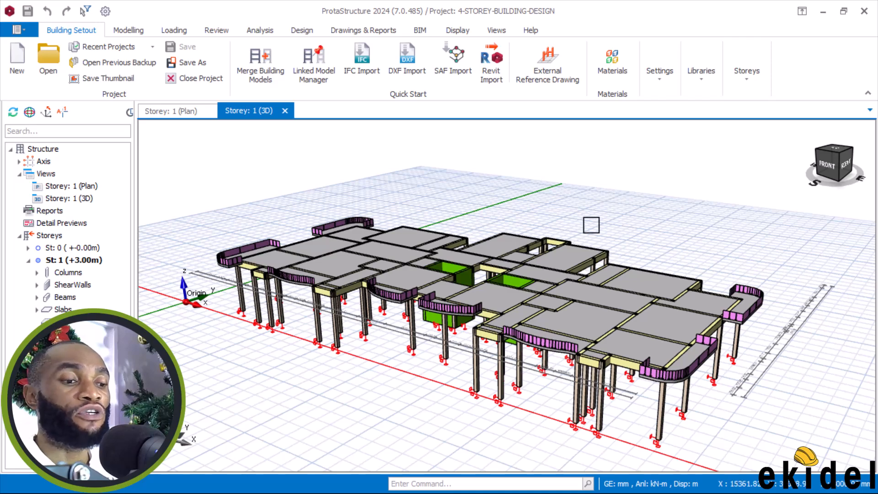
- Reduce the ProtaStructure window, switch to AutoCAD and view the street-side exterior render in the Jumbo B drawing
click(839, 12)
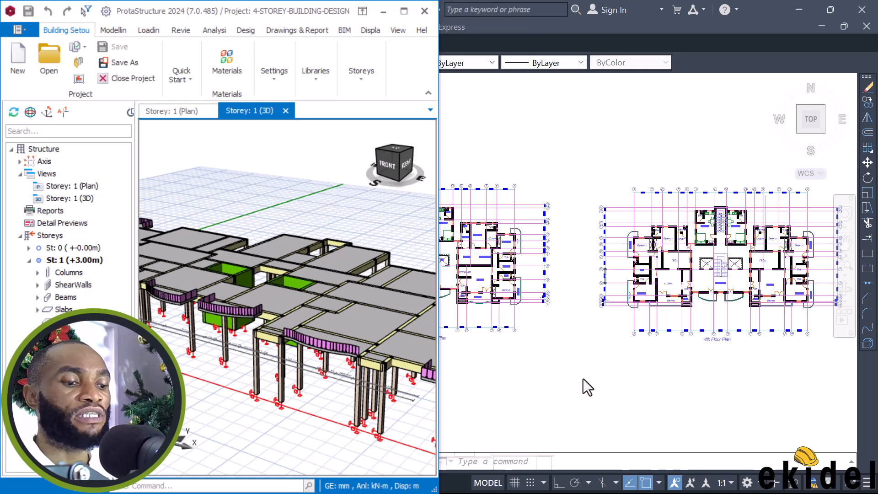
click(584, 384)
scroll(541, 326, down, 5)
mouse_move(646, 247)
middle_down()
mouse_move(459, 269)
mouse_move(274, 268)
middle_up()
scroll(646, 245, down, 3)
middle_drag(562, 259, 292, 256)
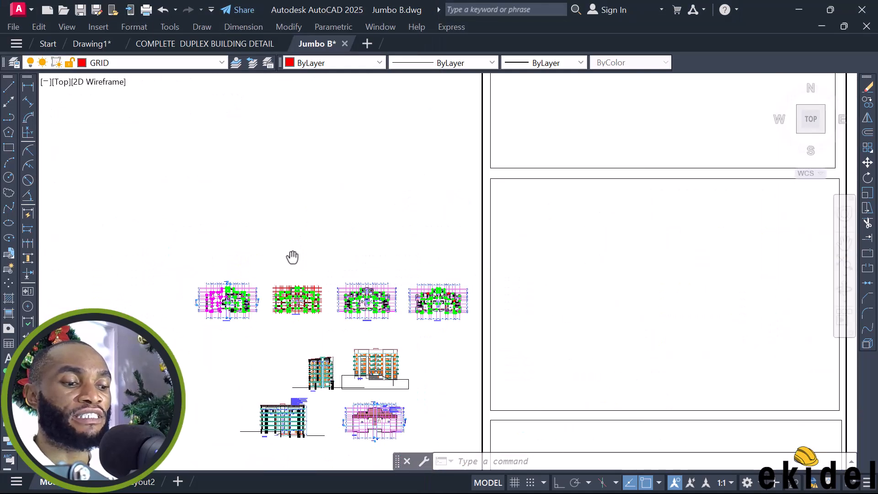
scroll(696, 293, up, 6)
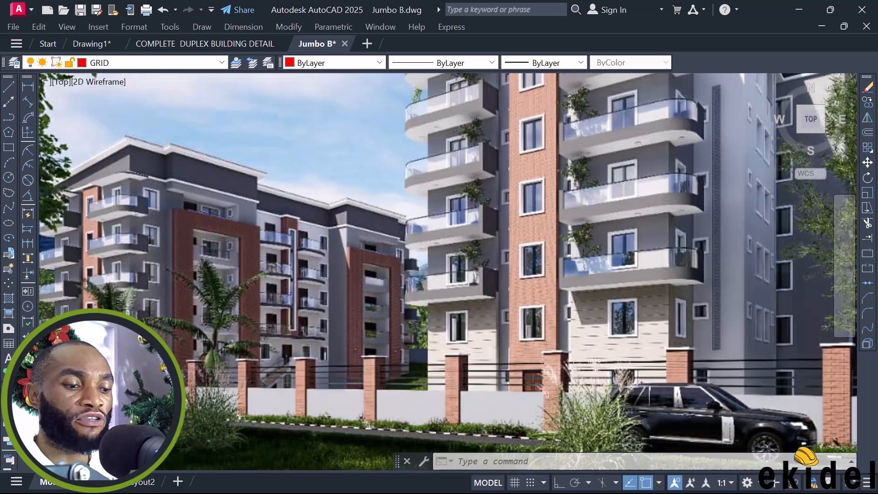
- Examine the lower floors and curved corner balconies in the exterior render with the grass slope
scroll(506, 359, down, 5)
mouse_move(506, 360)
middle_down()
mouse_move(505, 246)
mouse_move(527, 163)
middle_up()
scroll(545, 307, up, 6)
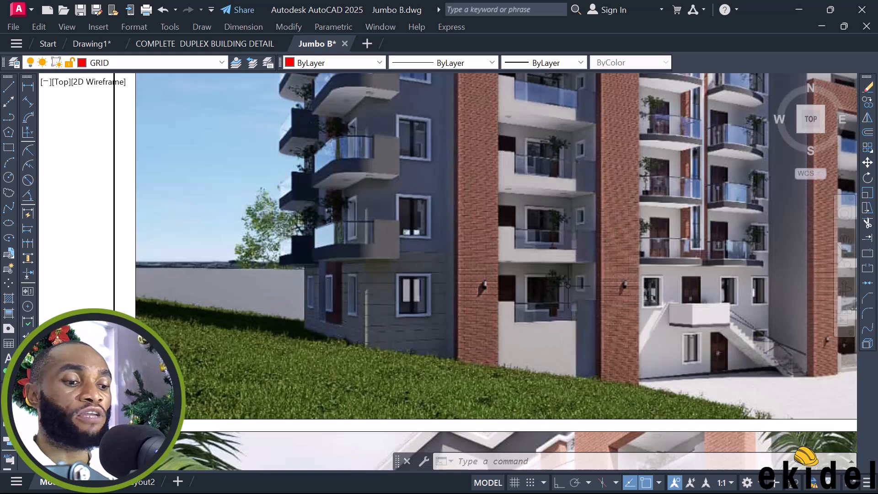
scroll(511, 294, down, 2)
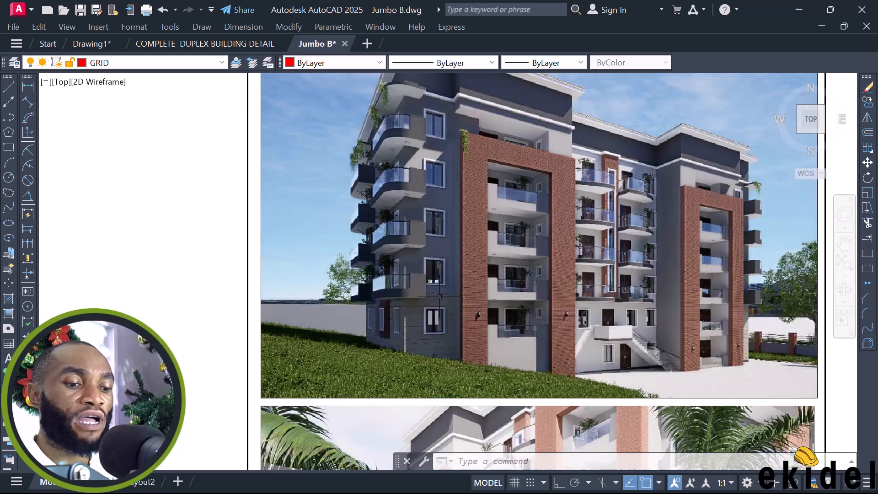
scroll(420, 293, up, 4)
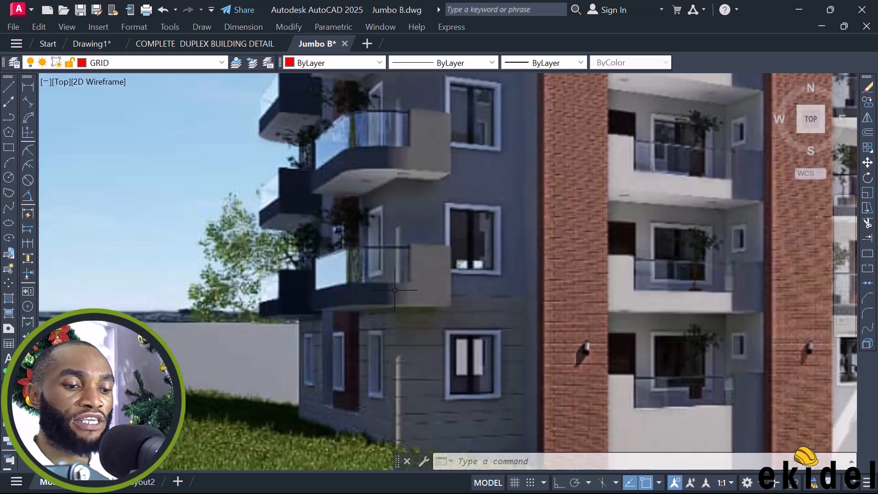
scroll(388, 289, down, 3)
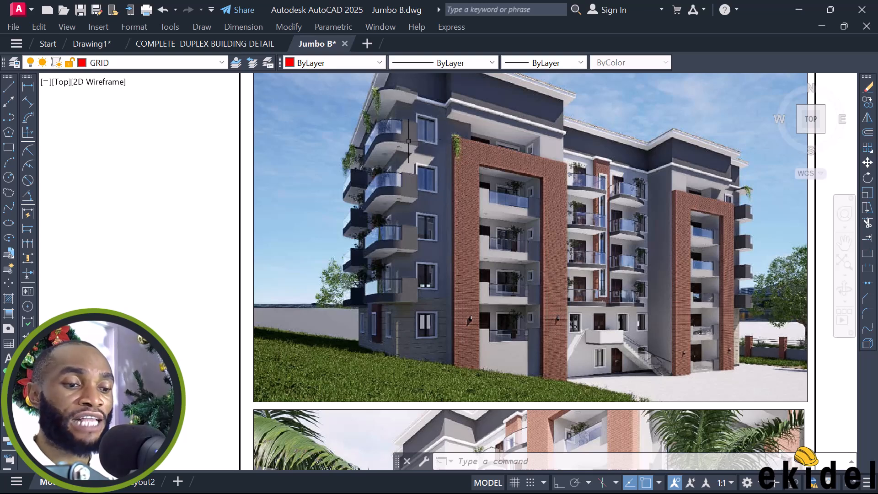
- Examine the top-floor balconies and the brick frame around the terraces in the same exterior render
scroll(476, 128, up, 6)
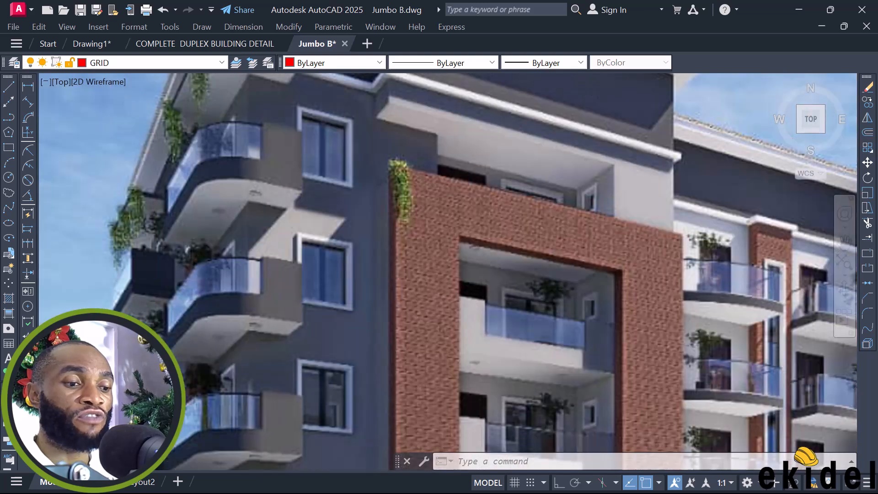
scroll(425, 221, down, 2)
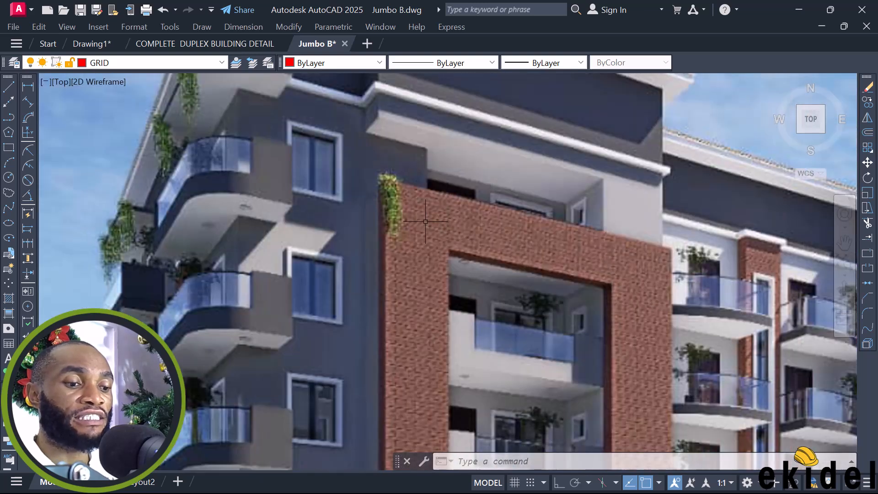
scroll(371, 170, down, 2)
click(370, 172)
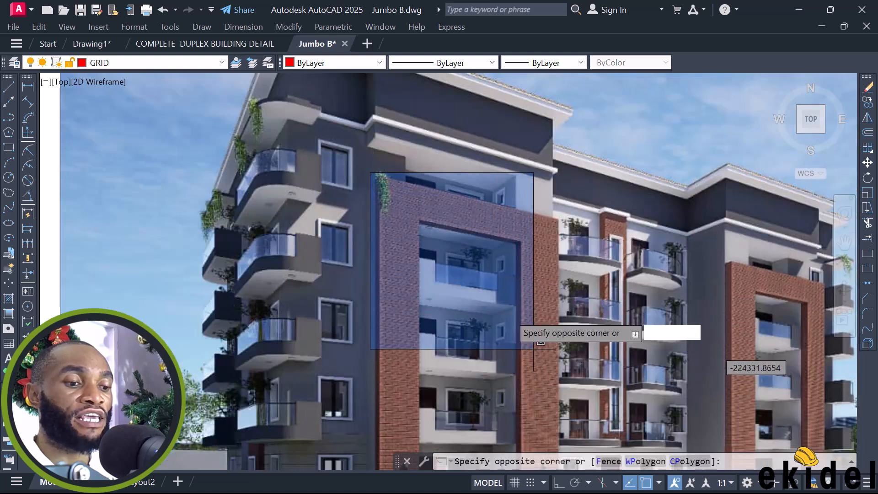
click(401, 200)
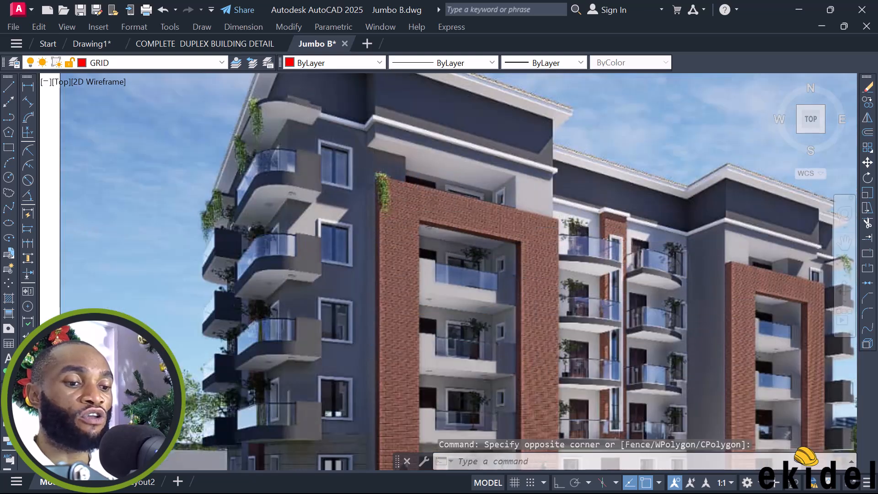
scroll(402, 148, up, 2)
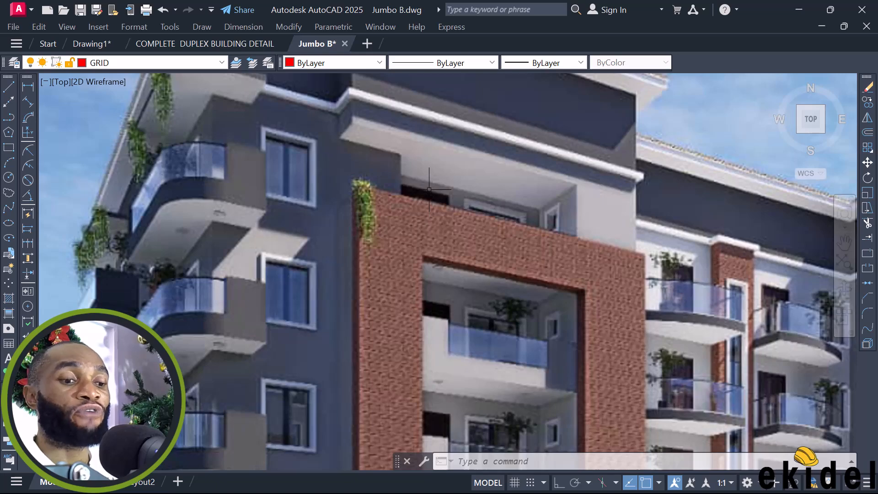
scroll(432, 182, down, 4)
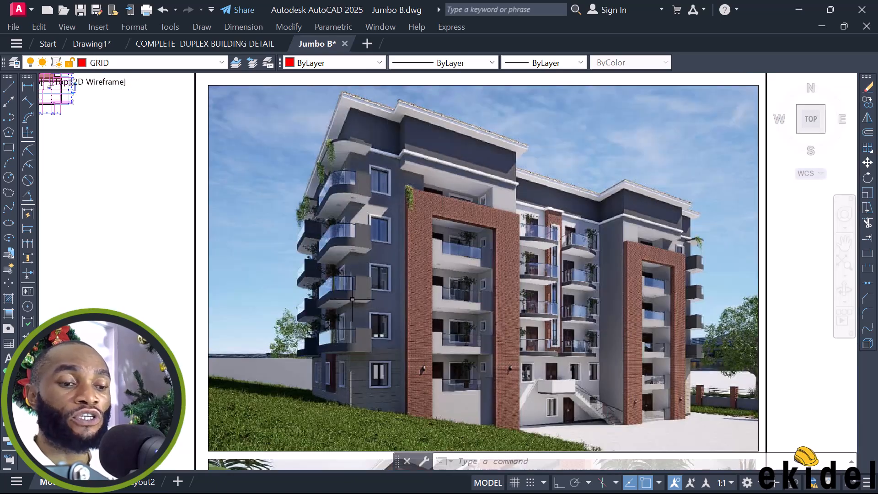
- Leave the exterior render and bring up the Basement Plan in the Jumbo B drawing
scroll(676, 232, down, 4)
middle_drag(418, 212, 446, 244)
scroll(508, 182, up, 15)
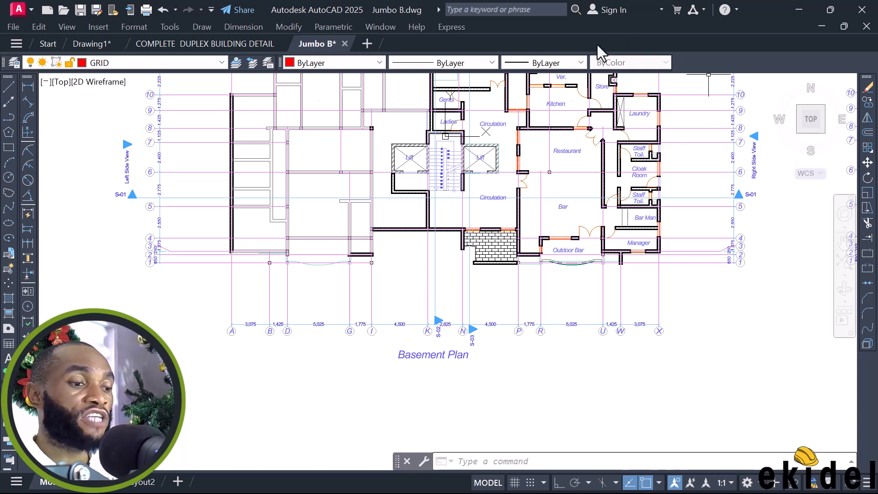
- Switch to ProtaStructure with its window maximised and examine the storey 1 3D model's slabs and beams from above
click(830, 10)
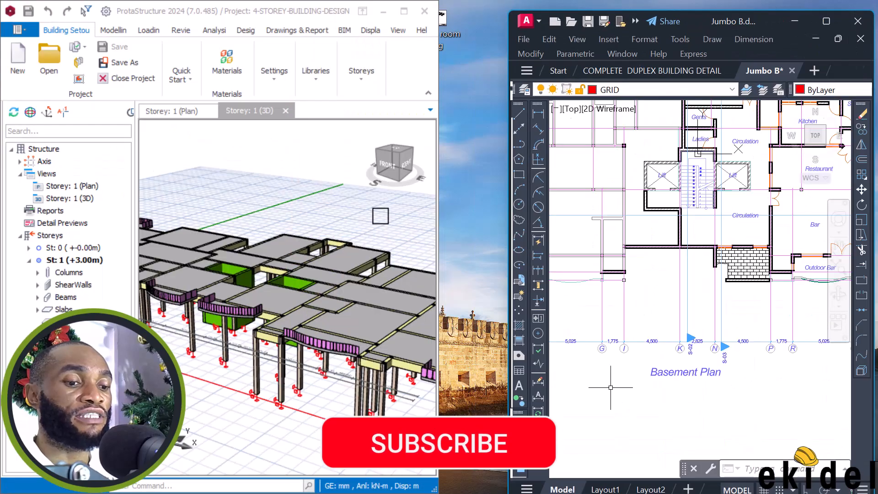
click(403, 11)
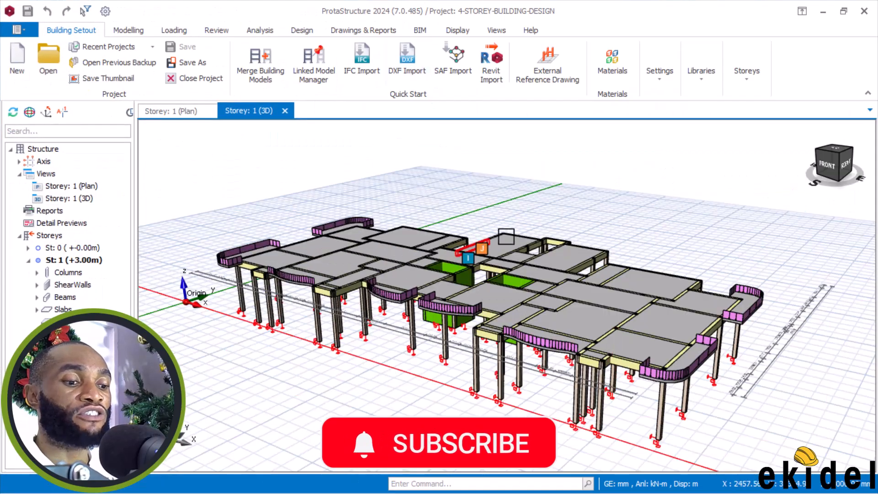
scroll(471, 226, up, 2)
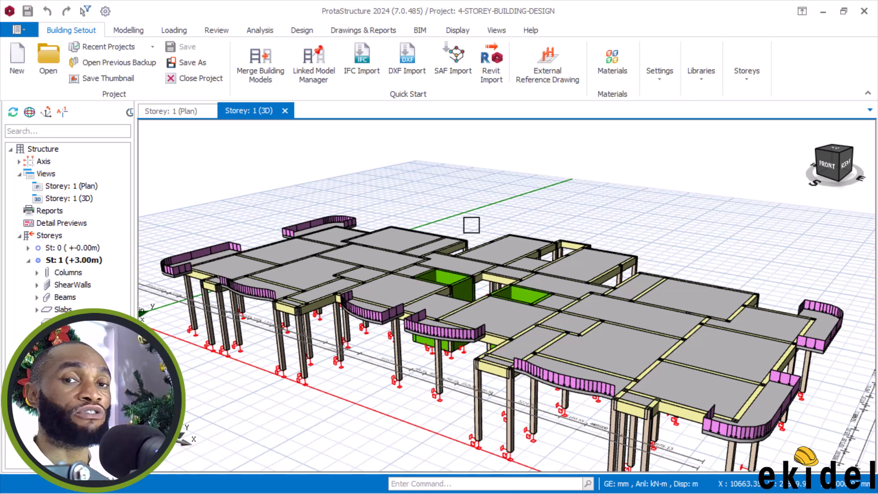
scroll(524, 200, down, 2)
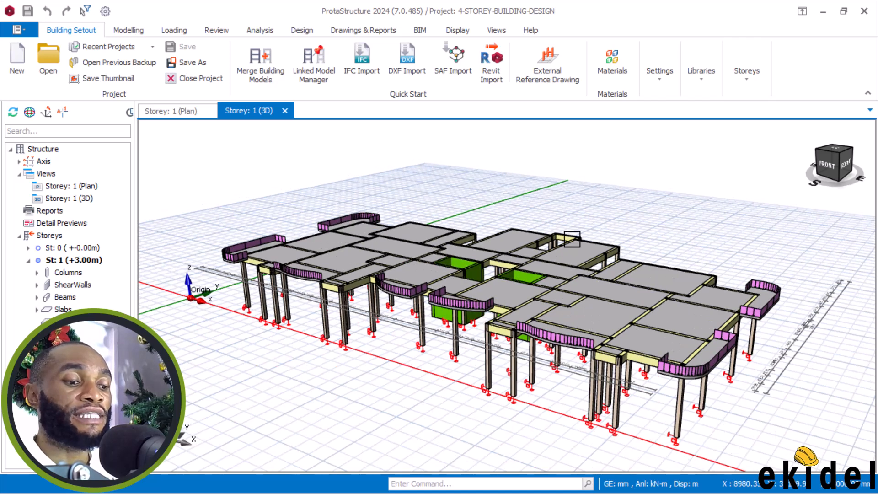
mouse_move(595, 306)
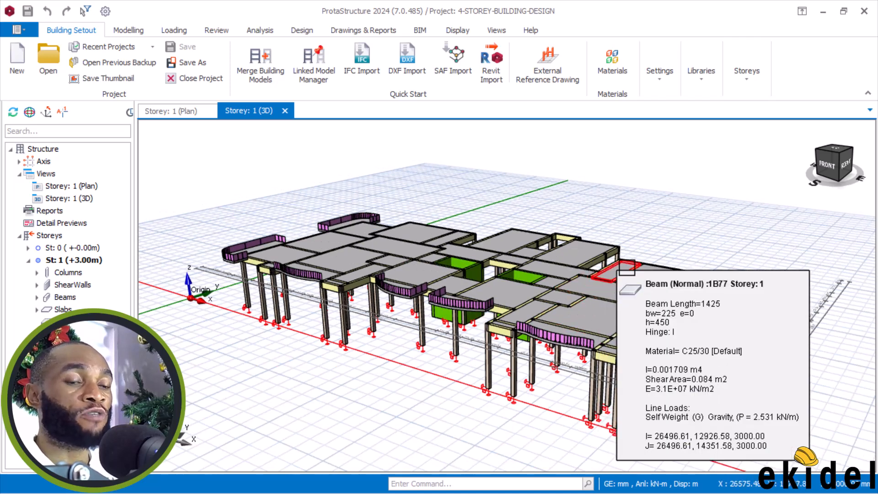
mouse_move(659, 318)
middle_down()
mouse_move(647, 316)
mouse_move(659, 327)
middle_up()
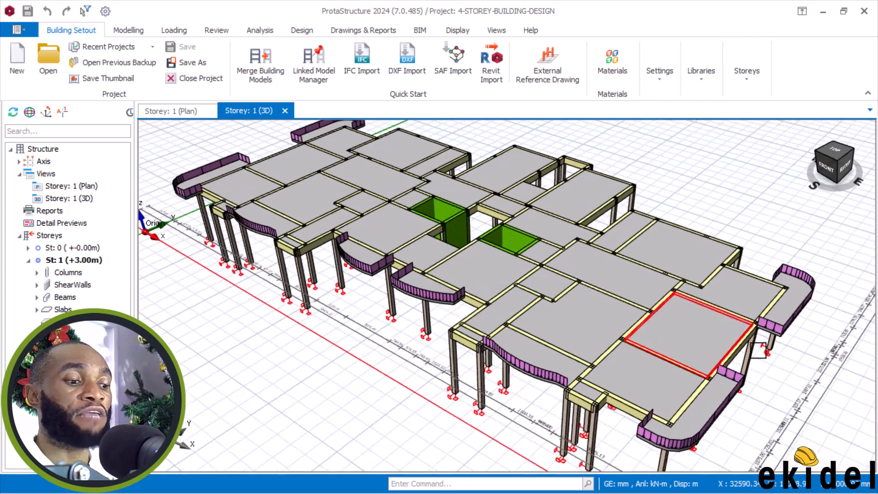
scroll(741, 347, up, 1)
- Inspect the columns, corner balconies and green lift shear walls of the storey 1 model from low side and front angles
middle_drag(741, 347, 704, 329)
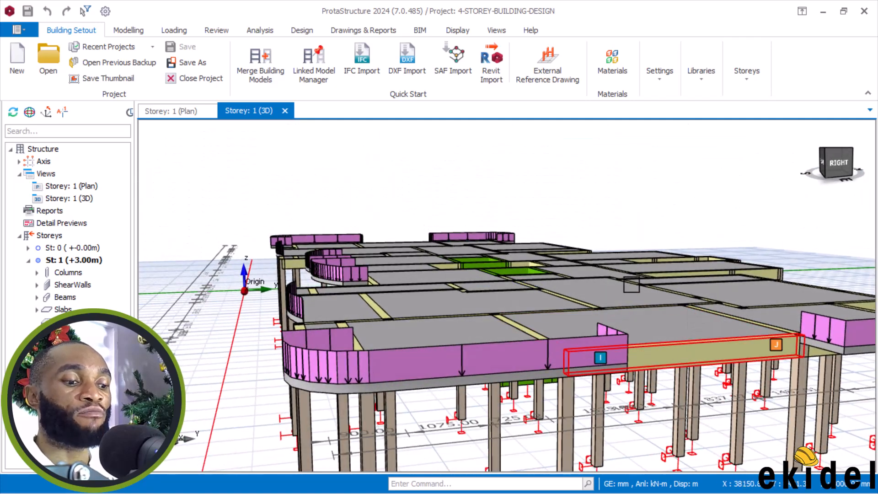
scroll(647, 308, down, 5)
scroll(593, 282, up, 4)
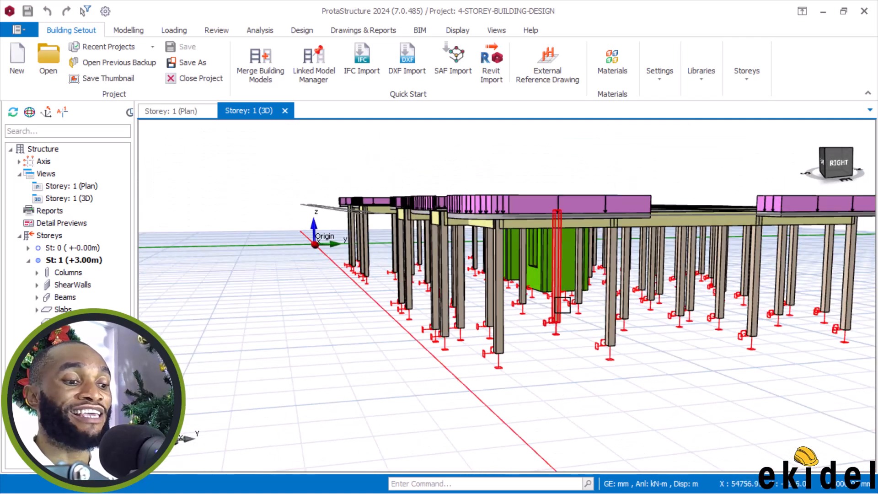
middle_drag(600, 308, 673, 308)
drag(745, 257, 740, 292)
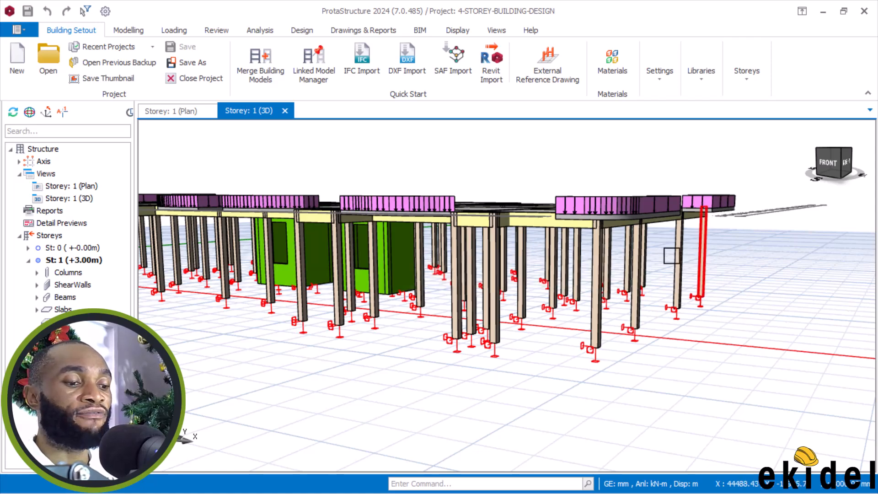
- Highlight the slab panel beside the curved corner balcony in the 3D model, then clear the selection
scroll(557, 216, up, 1)
middle_drag(558, 216, 594, 217)
right_click(555, 227)
key(Escape)
click(551, 229)
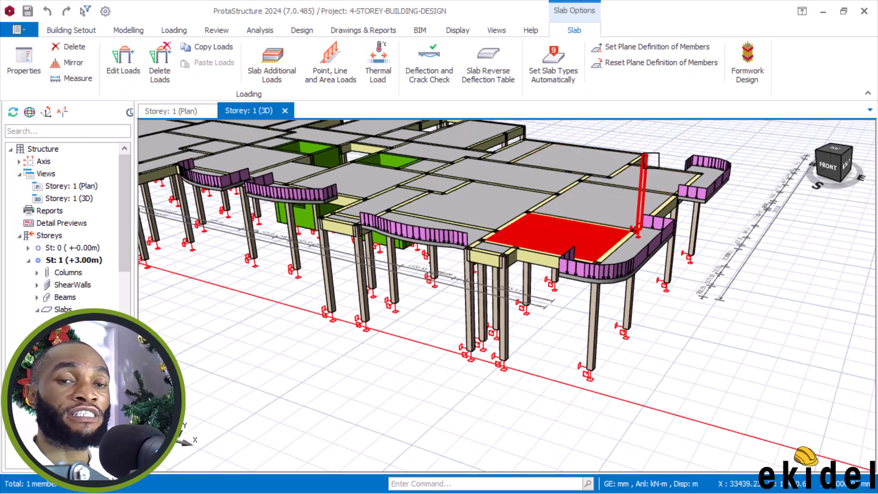
mouse_move(647, 161)
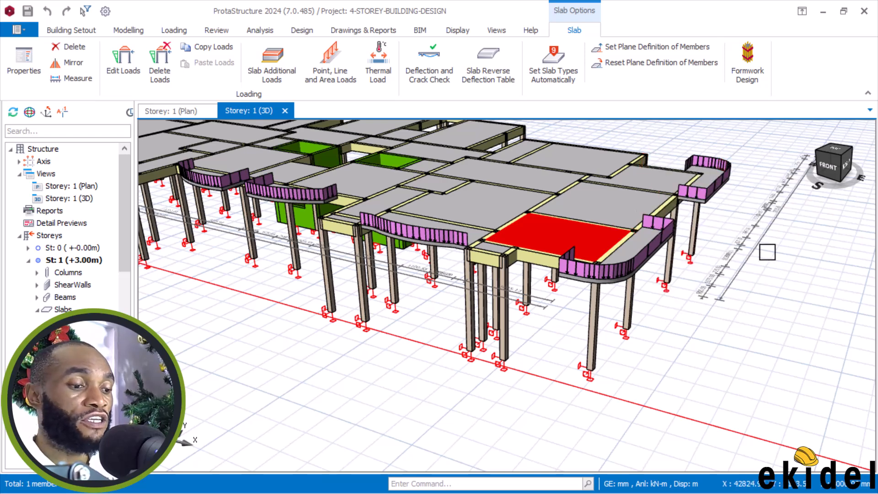
key(Escape)
- Inspect the edge beam between the two corner balconies by selecting it and viewing its properties, then deselect it
scroll(677, 220, up, 2)
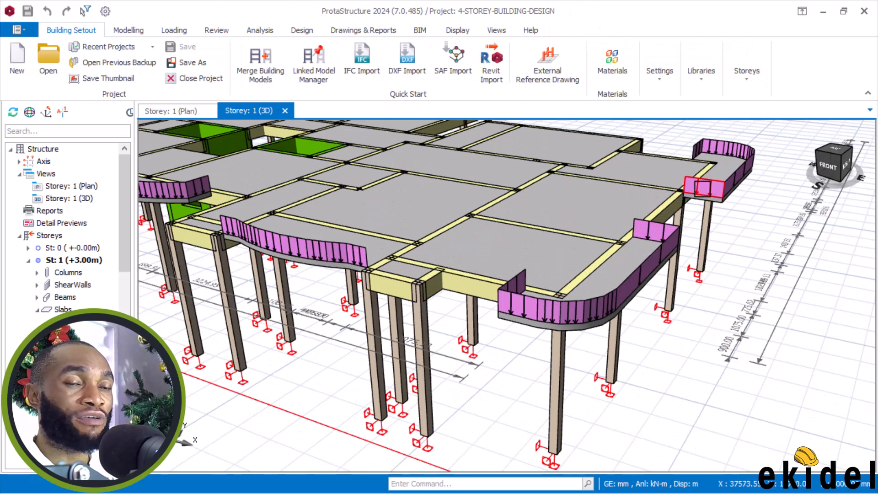
mouse_move(680, 207)
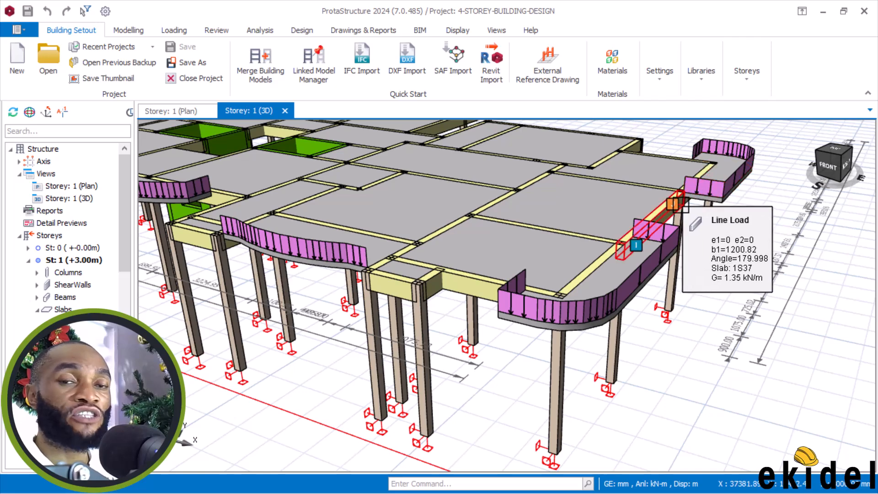
scroll(685, 205, up, 2)
scroll(684, 206, up, 2)
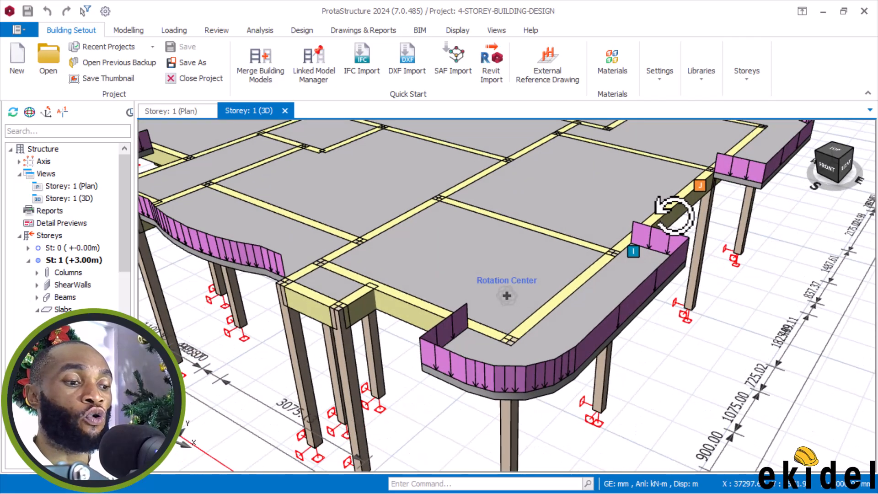
click(677, 207)
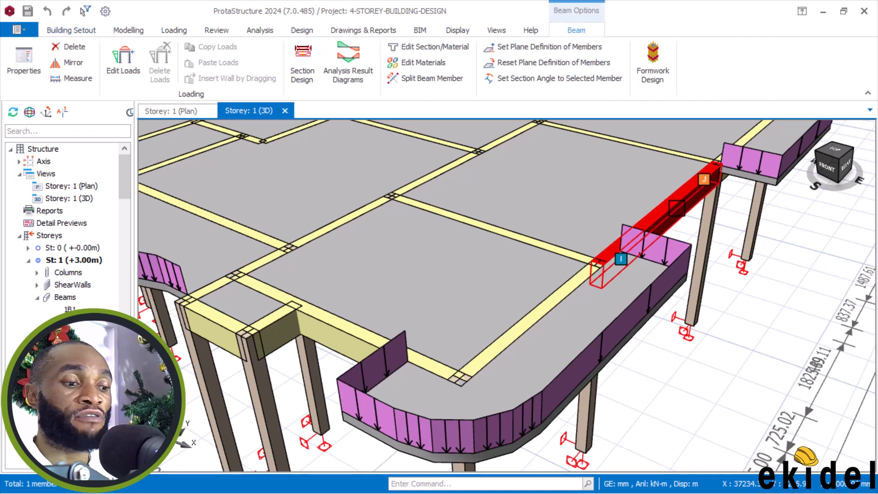
mouse_move(676, 207)
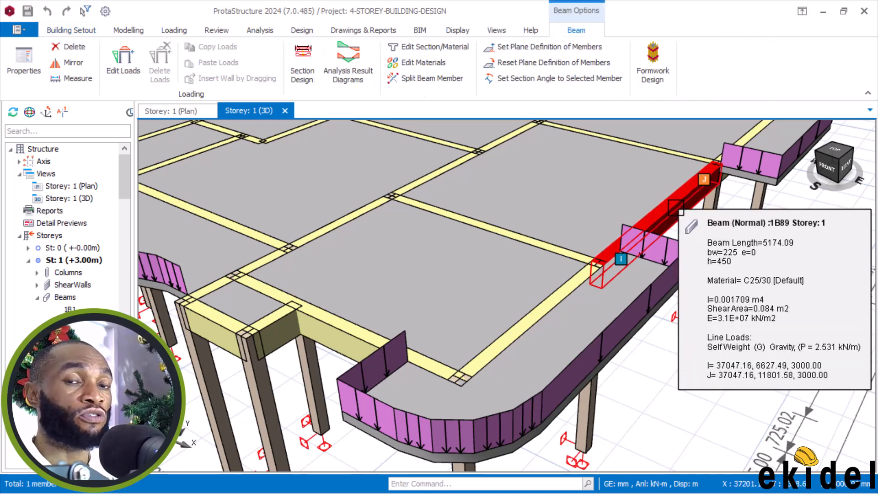
mouse_move(686, 213)
middle_down()
mouse_move(659, 210)
mouse_move(703, 204)
middle_up()
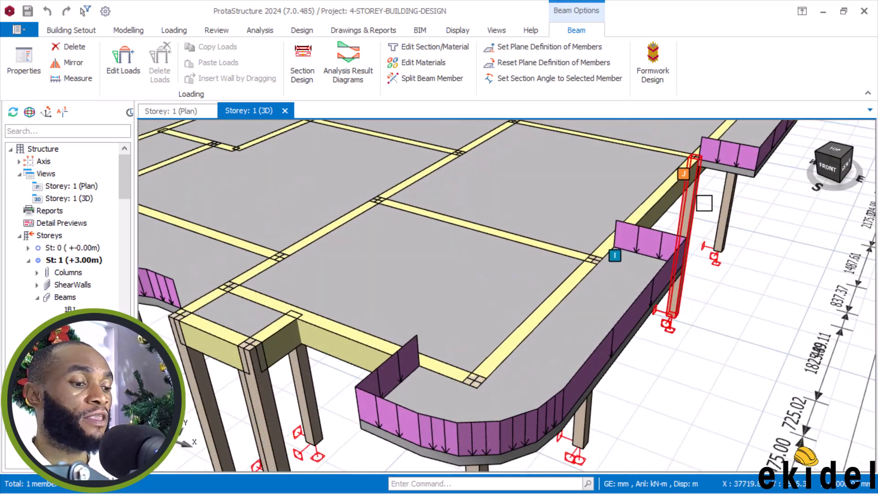
click(748, 233)
- Switch to AutoCAD with its window maximised and view the floor plan with the entrance steps beside the Basement Plan
scroll(619, 191, down, 5)
middle_drag(608, 200, 602, 266)
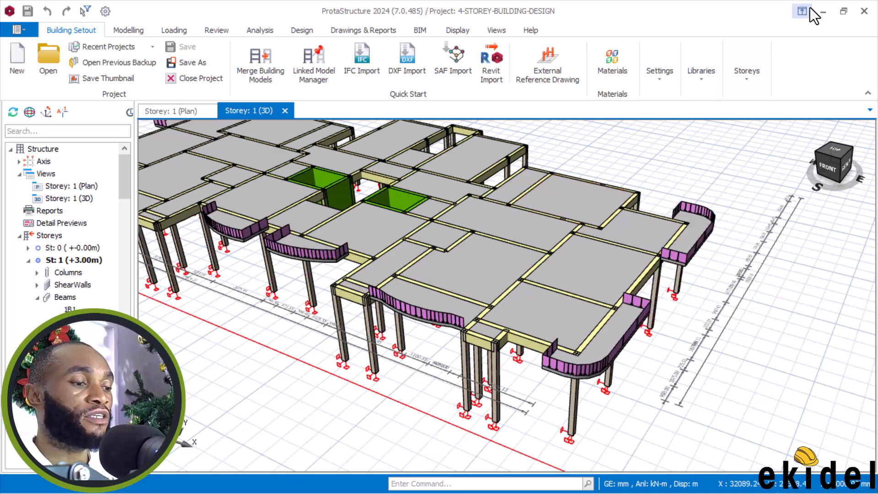
click(843, 11)
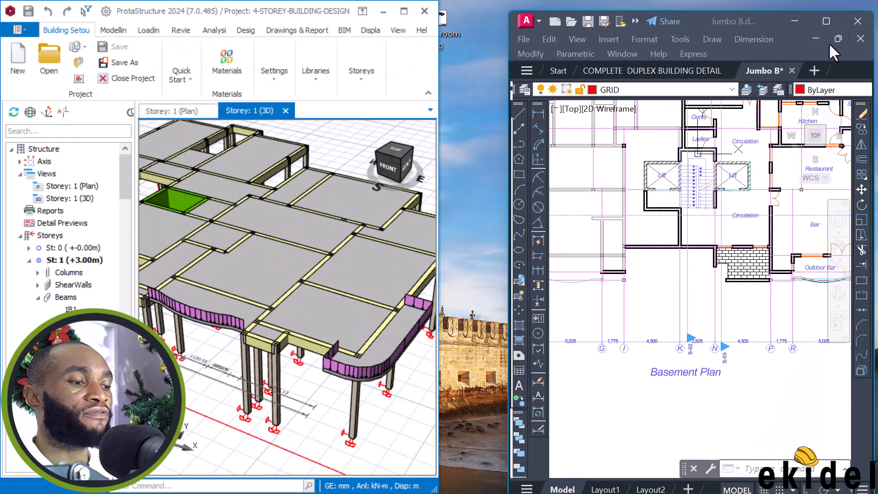
click(826, 22)
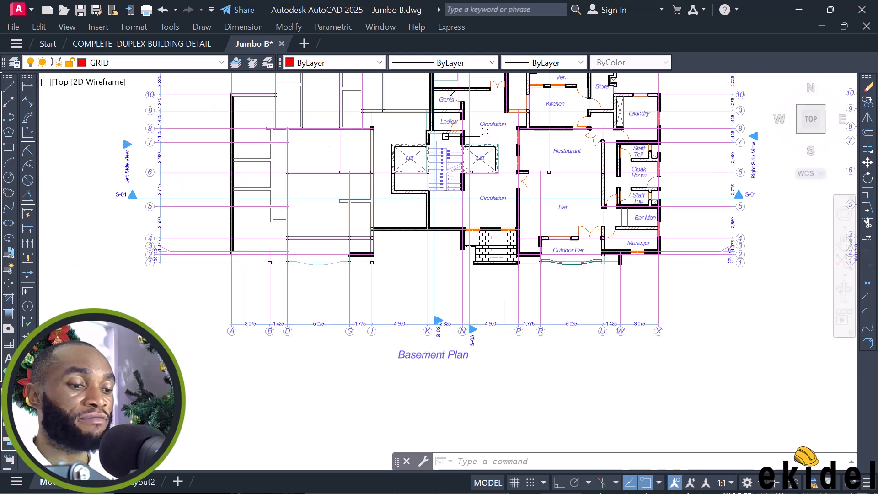
scroll(494, 250, down, 1)
middle_drag(653, 232, 360, 204)
scroll(568, 278, up, 1)
scroll(579, 224, up, 5)
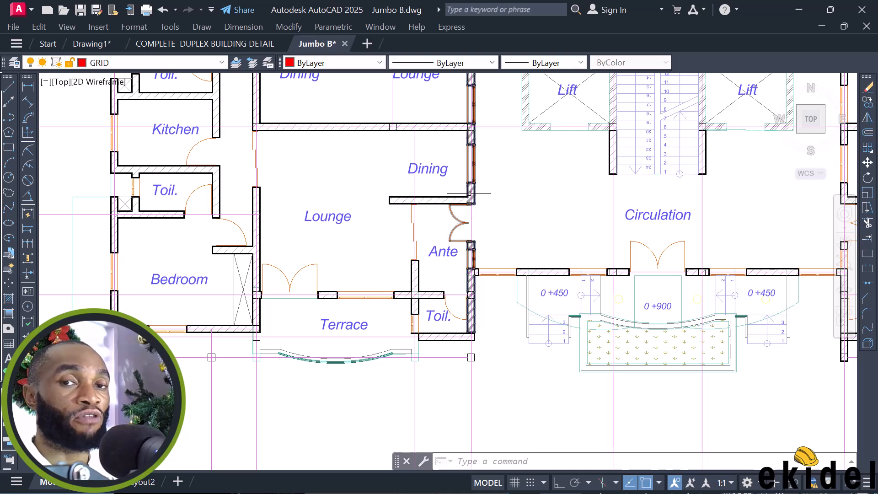
- Examine the hatched walls around the Lounge, Dining and Ante, checking the properties of the long dividing wall
scroll(426, 201, up, 6)
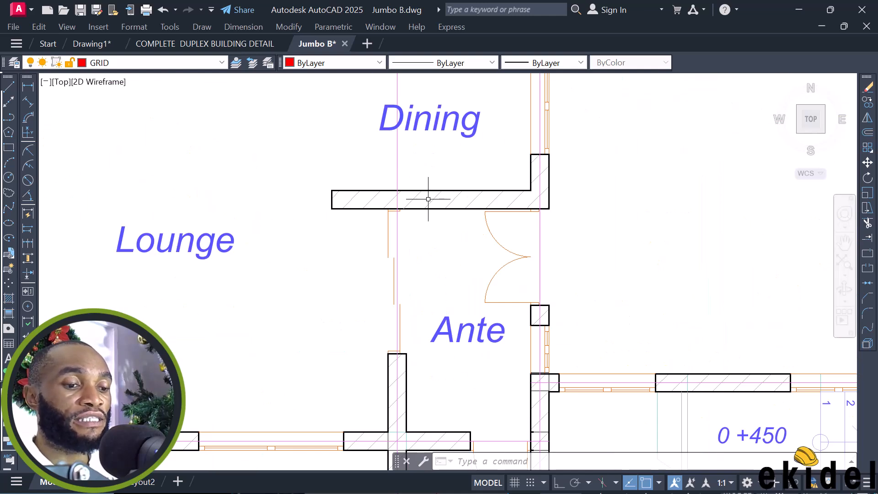
scroll(447, 196, down, 7)
scroll(427, 245, up, 7)
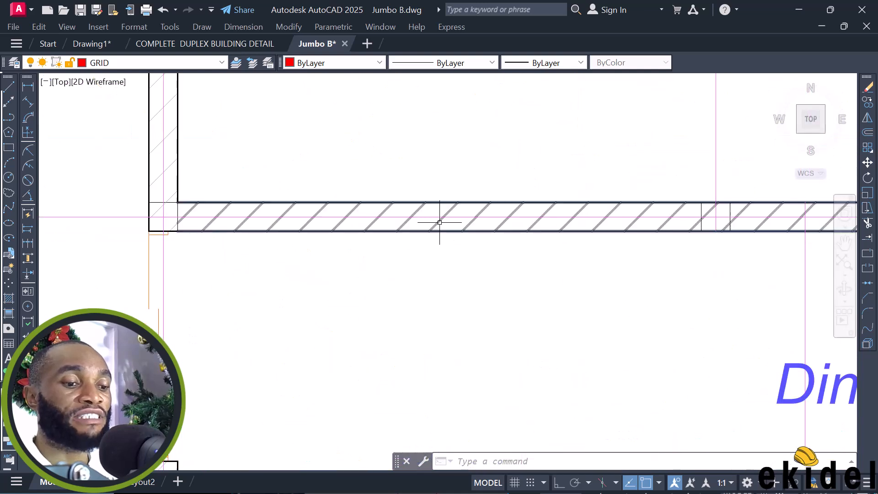
mouse_move(442, 218)
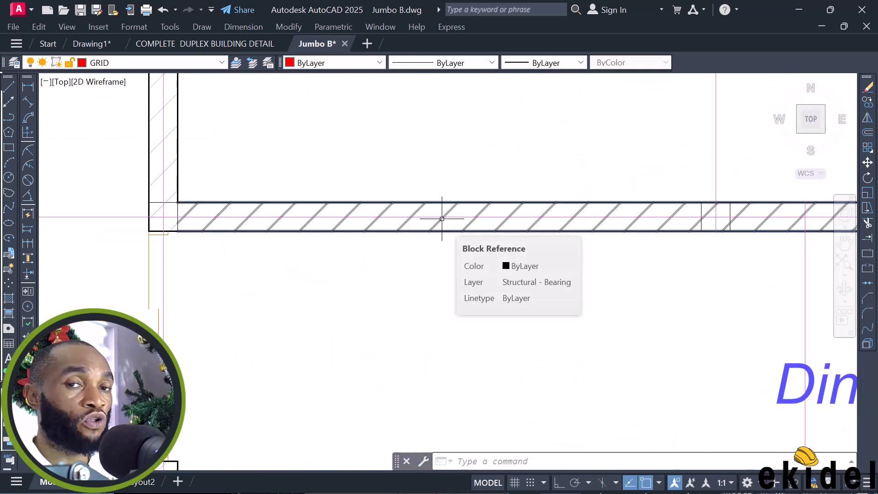
- Locate the 1st- 3rd Floor Plan among the floor plans and view its layout and title
scroll(424, 219, down, 3)
scroll(425, 219, down, 6)
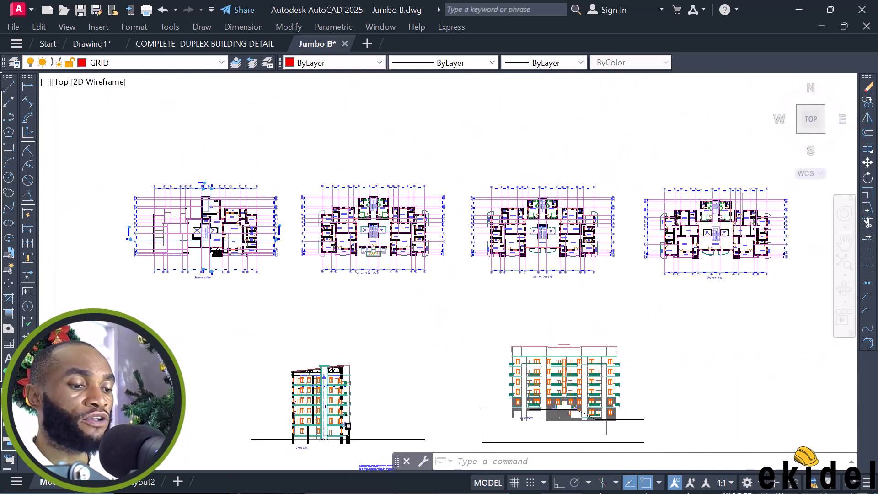
scroll(556, 242, up, 4)
scroll(494, 192, up, 2)
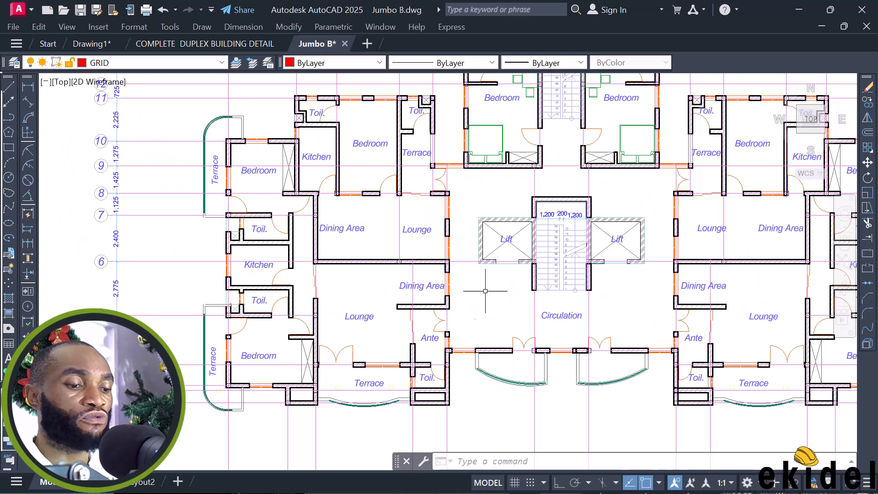
scroll(498, 346, down, 2)
scroll(527, 403, up, 3)
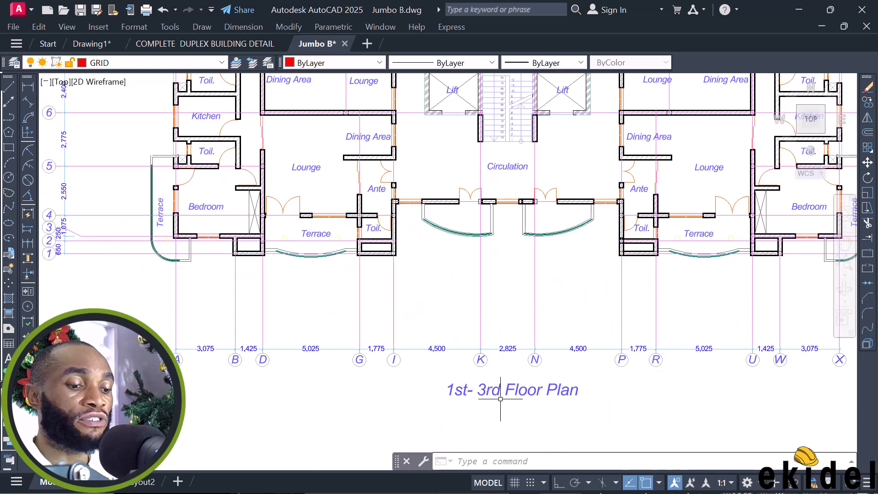
- Highlight the wall between the Lounge and the Dining Area west of the lifts in the 1st- 3rd Floor Plan, then deselect it
scroll(418, 337, up, 10)
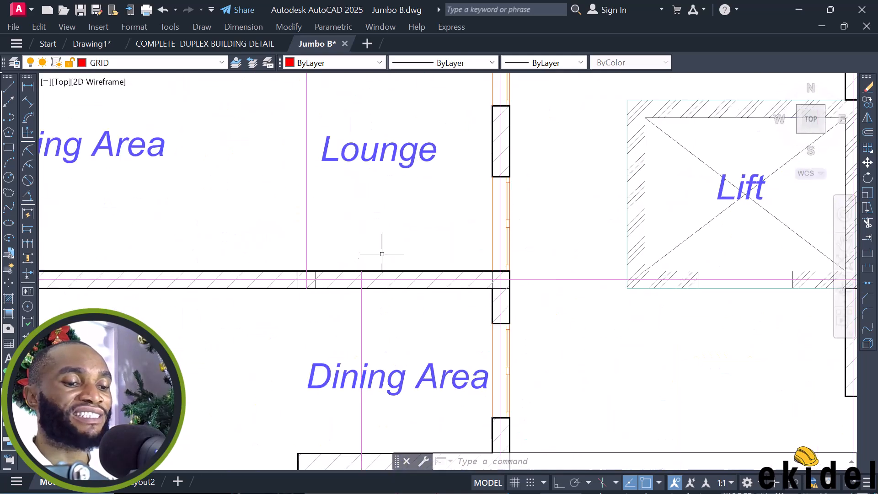
click(381, 274)
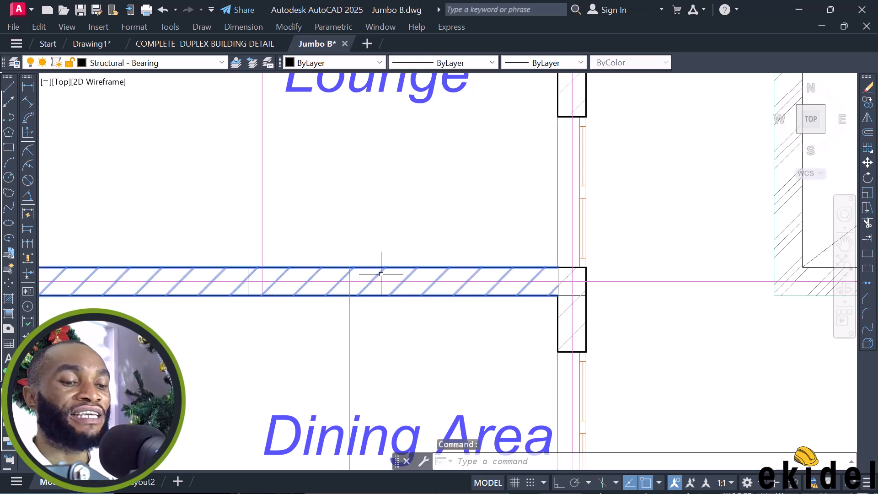
scroll(384, 272, down, 8)
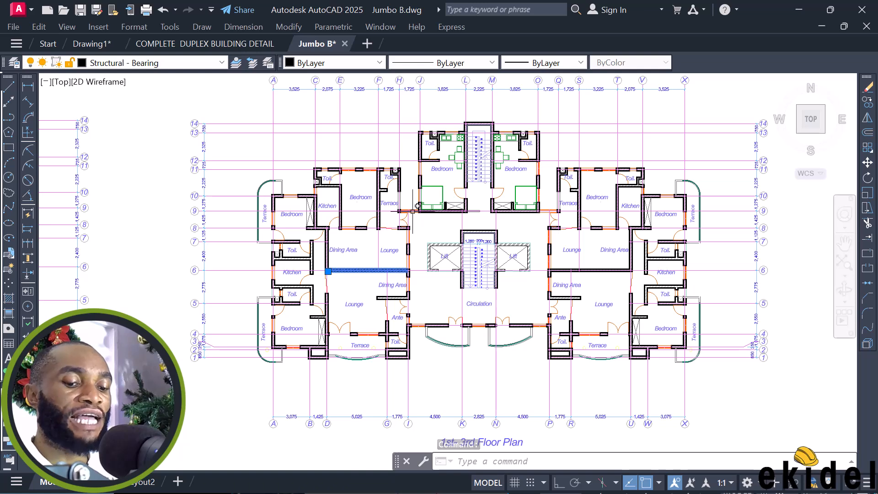
key(Escape)
- Bring up the Front View elevation below the floor plans and examine its storeys and balconies
scroll(374, 217, down, 2)
scroll(411, 216, down, 3)
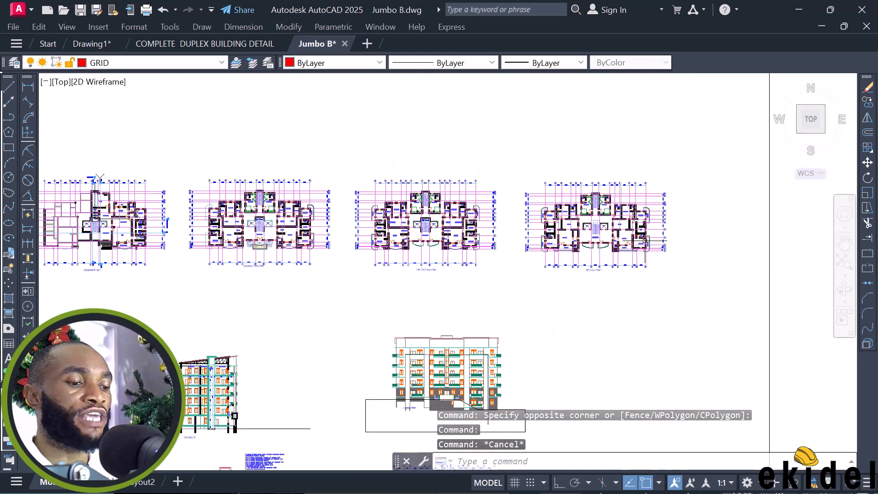
mouse_move(662, 251)
middle_down()
mouse_move(431, 196)
mouse_move(519, 170)
middle_up()
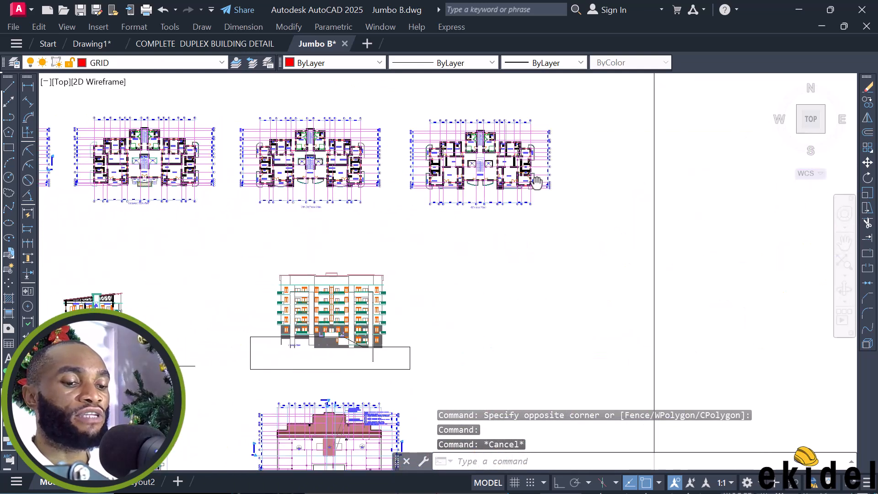
scroll(303, 293, up, 6)
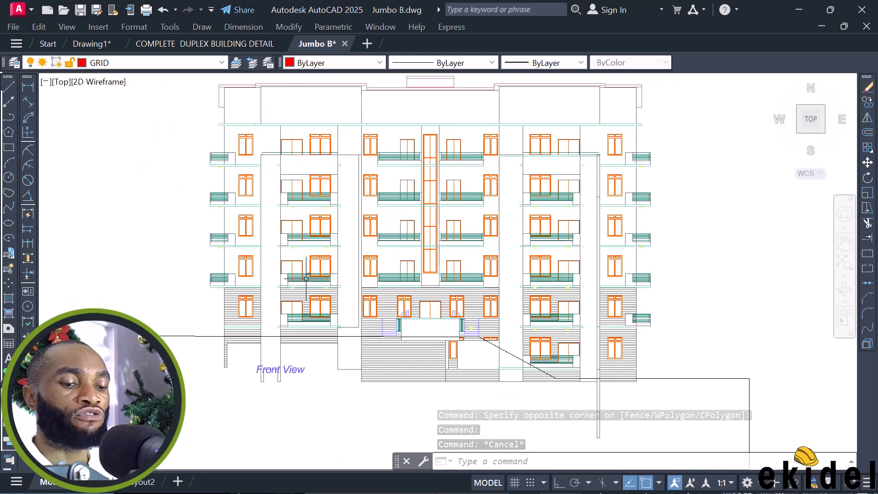
middle_drag(375, 244, 375, 271)
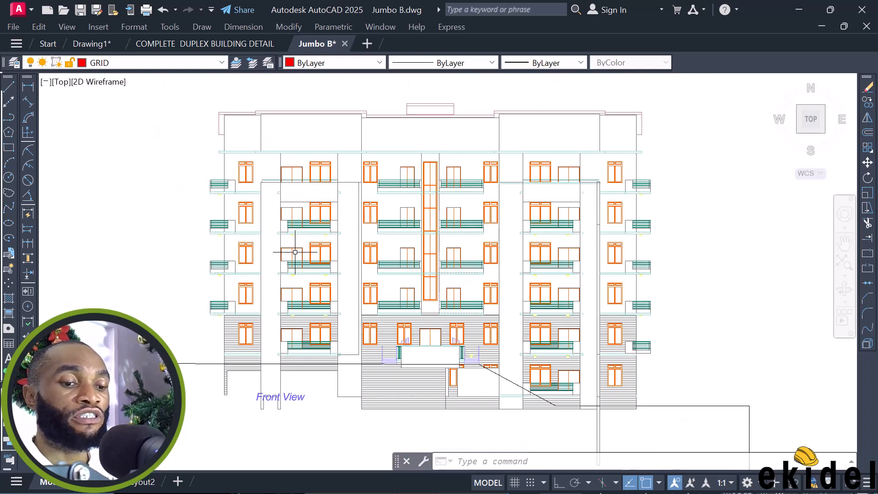
- Highlight the window second from the top at the far left end of the Front View elevation, then deselect it
scroll(232, 226, up, 2)
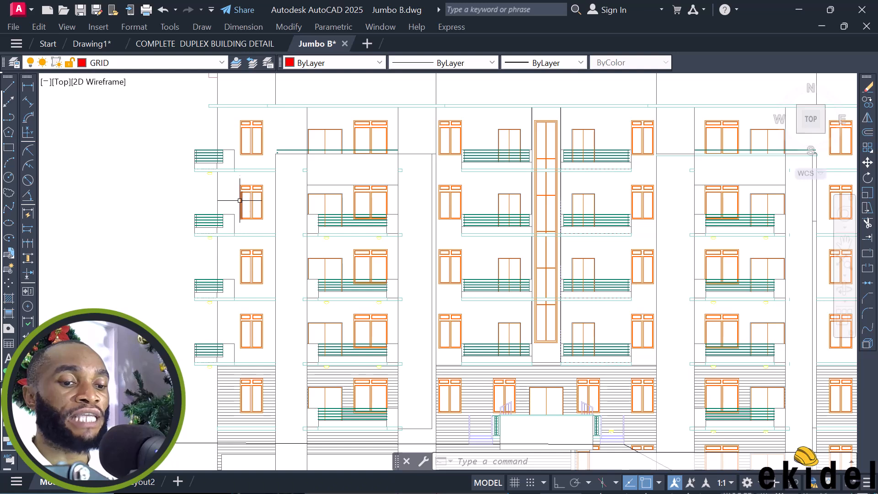
click(226, 178)
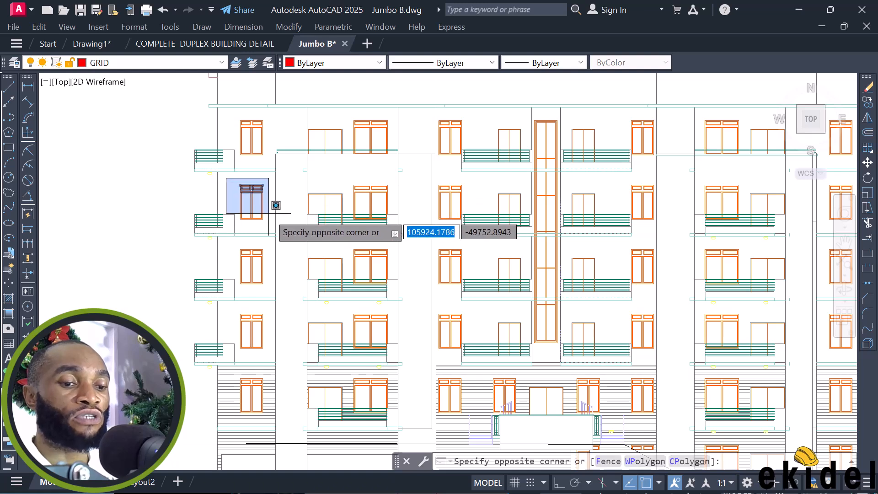
click(247, 197)
scroll(308, 209, down, 4)
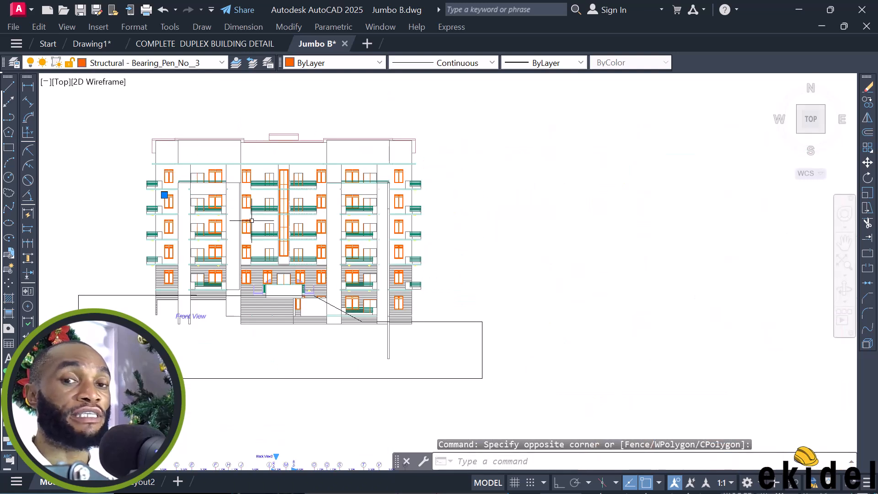
key(Escape)
- Bring up the exterior renders beside the drawings and examine the curved corner balconies and brick-clad frame of the second render
scroll(198, 194, down, 4)
middle_drag(597, 237, 211, 218)
scroll(500, 229, down, 3)
mouse_move(500, 229)
middle_down()
mouse_move(481, 265)
mouse_move(202, 239)
middle_up()
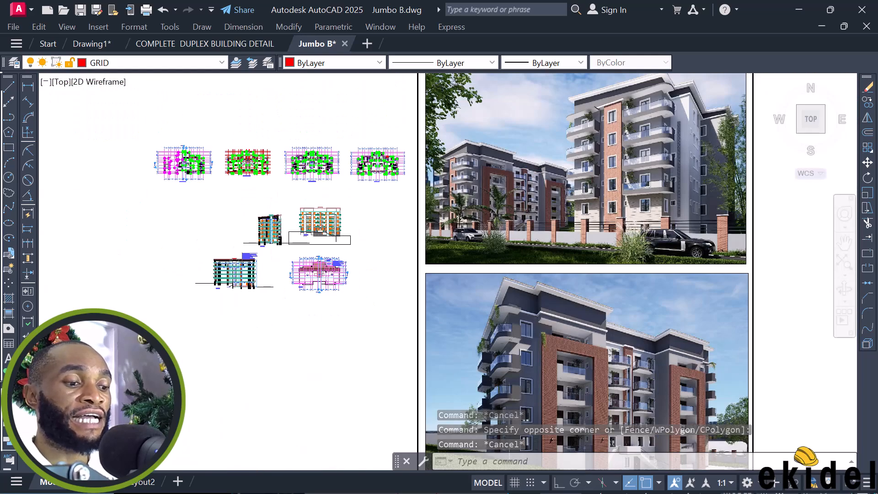
scroll(605, 195, up, 2)
middle_drag(476, 284, 495, 162)
middle_drag(506, 375, 503, 345)
scroll(501, 344, up, 2)
middle_drag(528, 423, 504, 339)
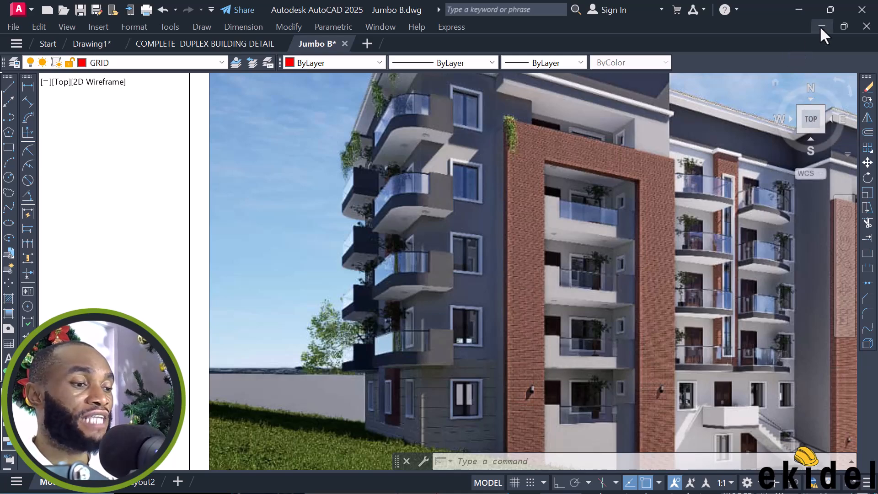
- Switch to ProtaStructure and show the whole Storey 1 3D model at full window size
mouse_move(830, 10)
click(741, 52)
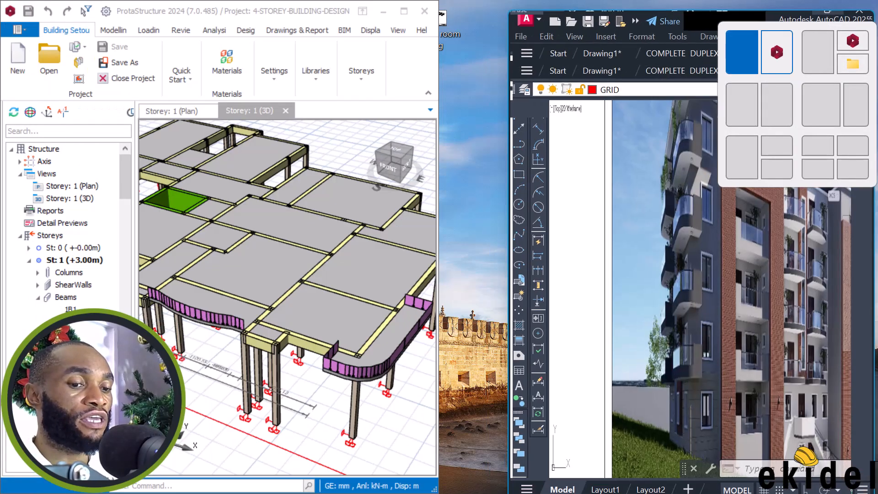
click(403, 11)
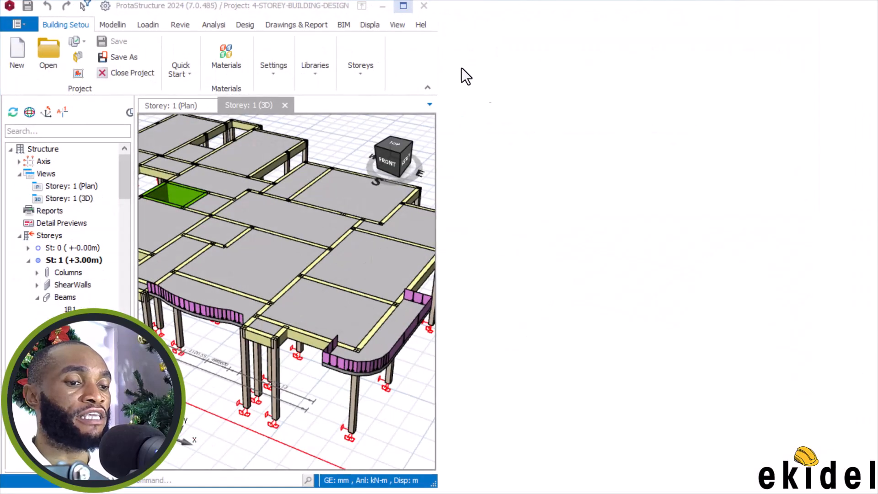
middle_drag(475, 231, 556, 299)
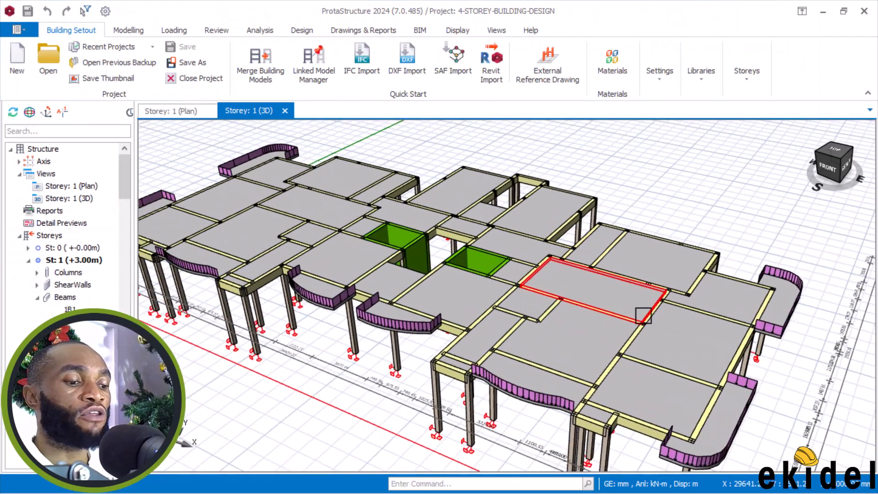
- Check the properties of a beam and its adjoining slab behind the wavy front balcony in the Storey 1 3D model
scroll(643, 313, up, 1)
click(619, 360)
mouse_move(618, 363)
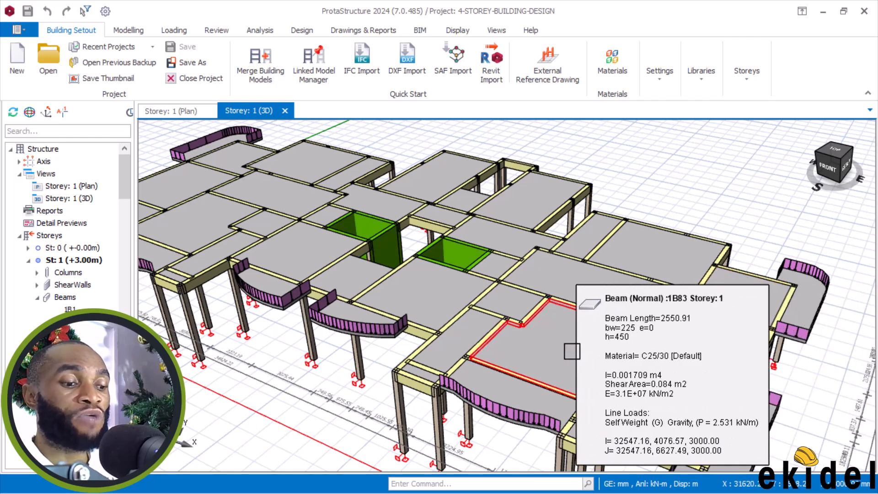
mouse_move(572, 352)
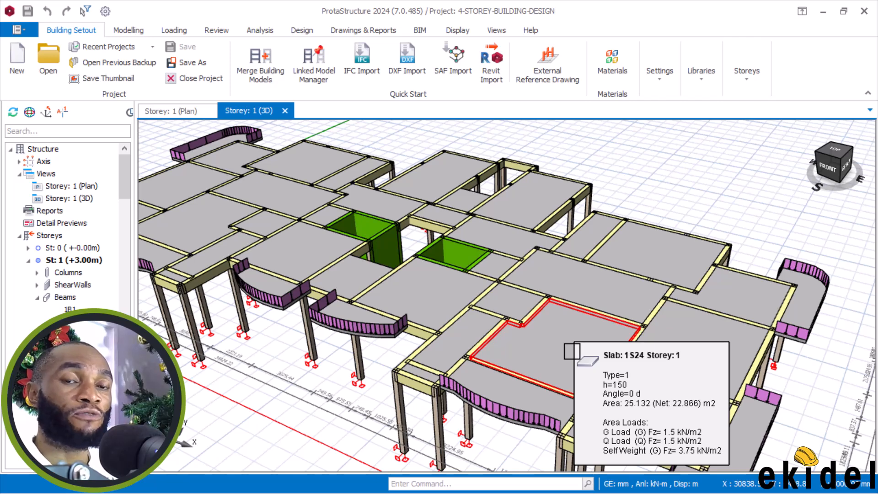
- Examine the Storey 1 slab and beam layout from above, checking the properties of the slab beside the green lift shaft
scroll(576, 264, down, 1)
scroll(576, 265, up, 1)
middle_drag(576, 265, 579, 288)
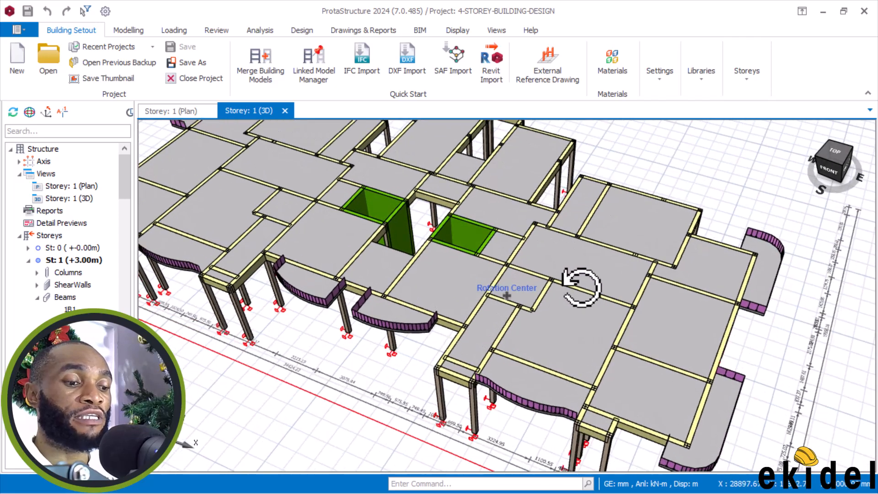
click(606, 188)
mouse_move(604, 196)
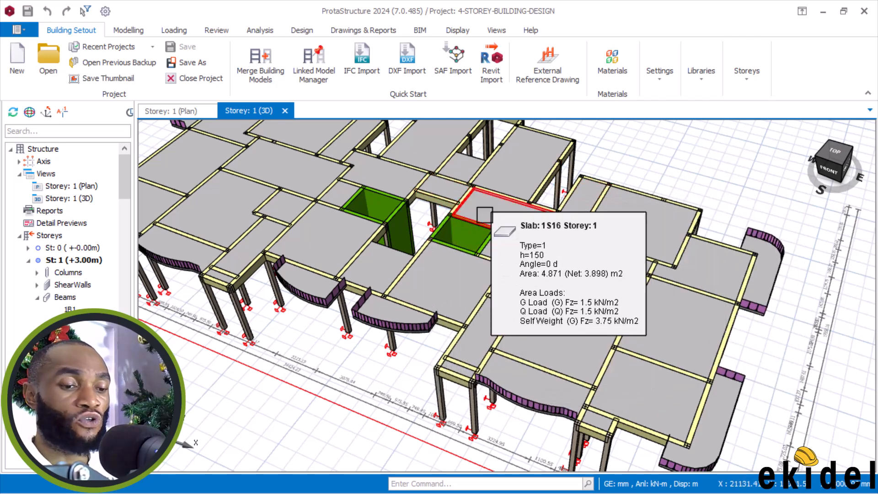
middle_drag(483, 245, 513, 265)
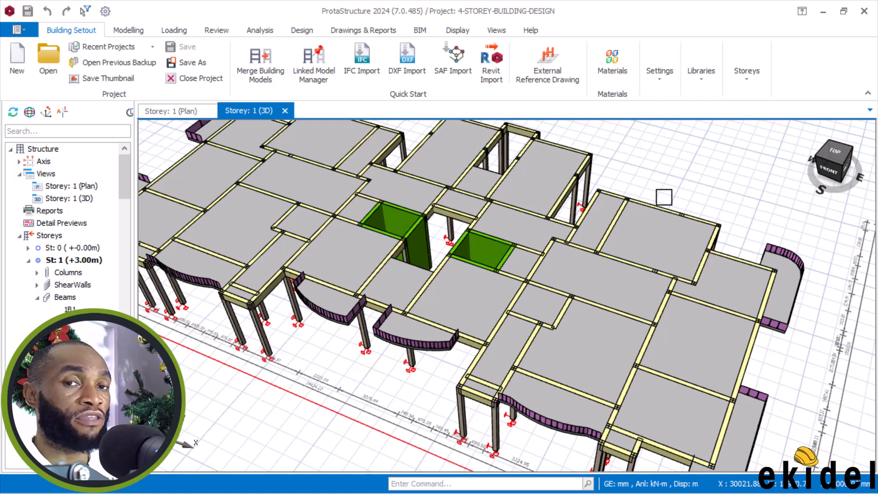
scroll(663, 197, down, 2)
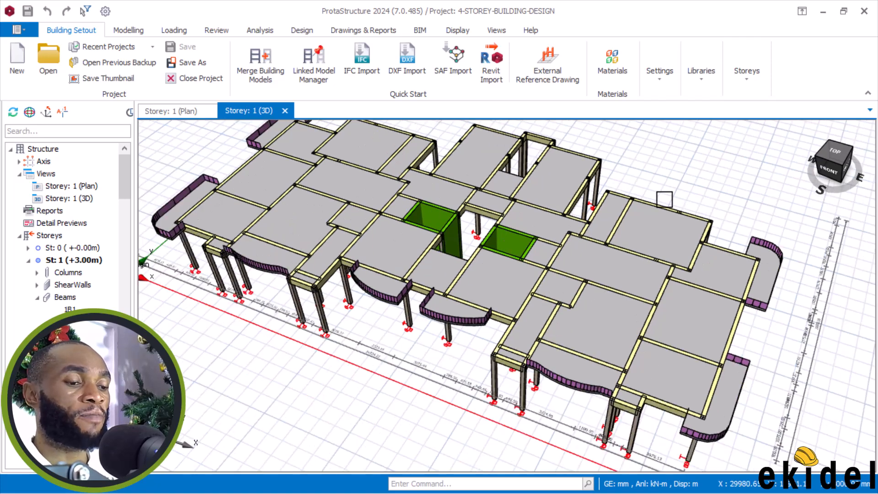
- Select the edge beam between the two balconies on the building's east side, check its section properties, then deselect it
mouse_move(706, 300)
middle_down()
mouse_move(698, 268)
mouse_move(688, 270)
middle_up()
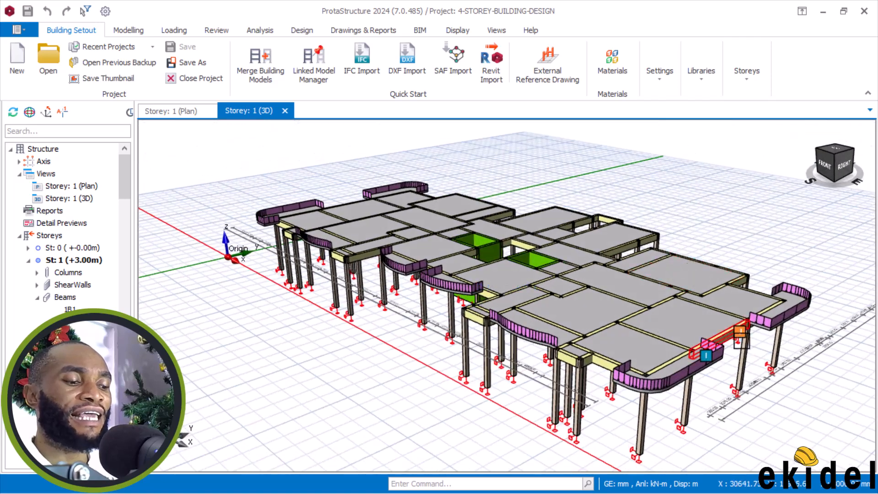
mouse_move(740, 338)
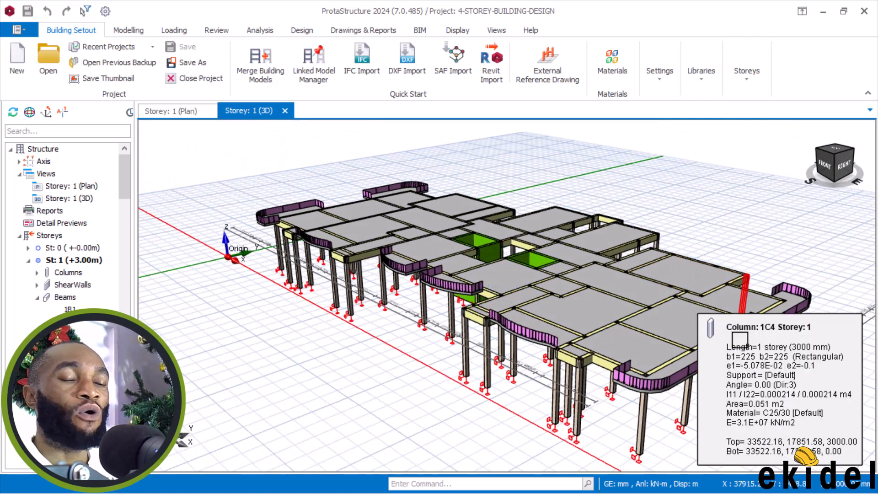
scroll(740, 338, up, 2)
scroll(732, 327, up, 2)
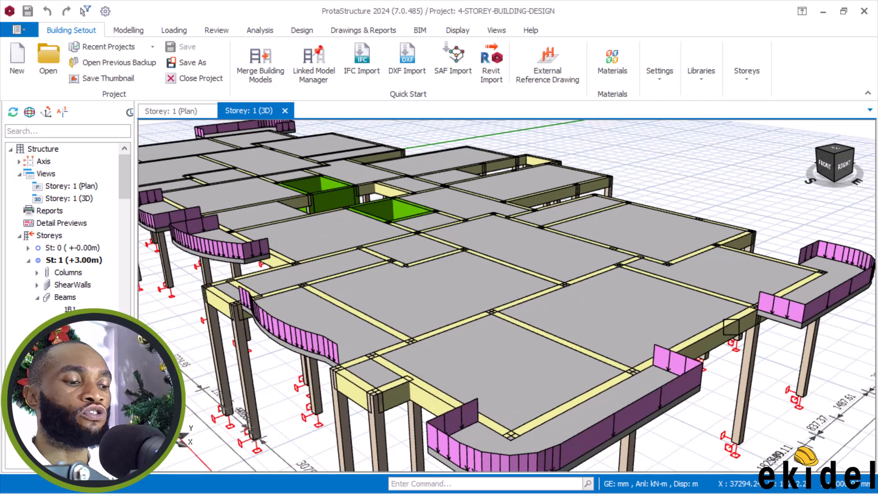
click(731, 327)
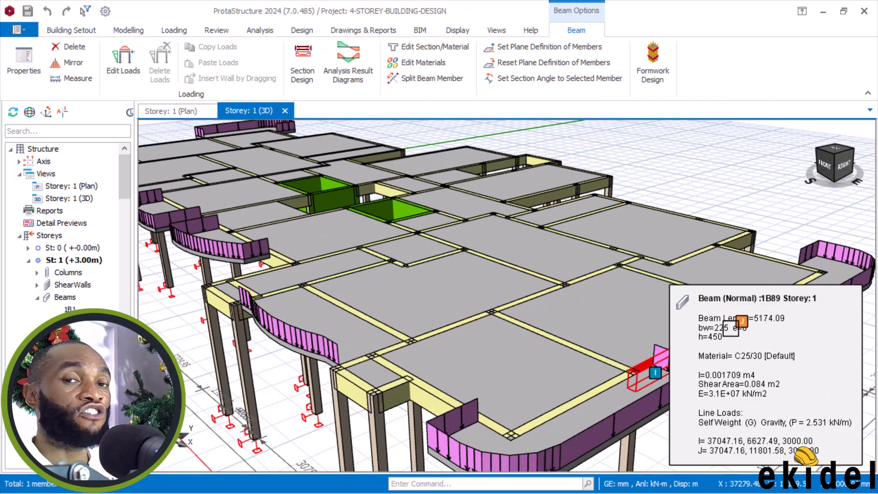
mouse_move(717, 317)
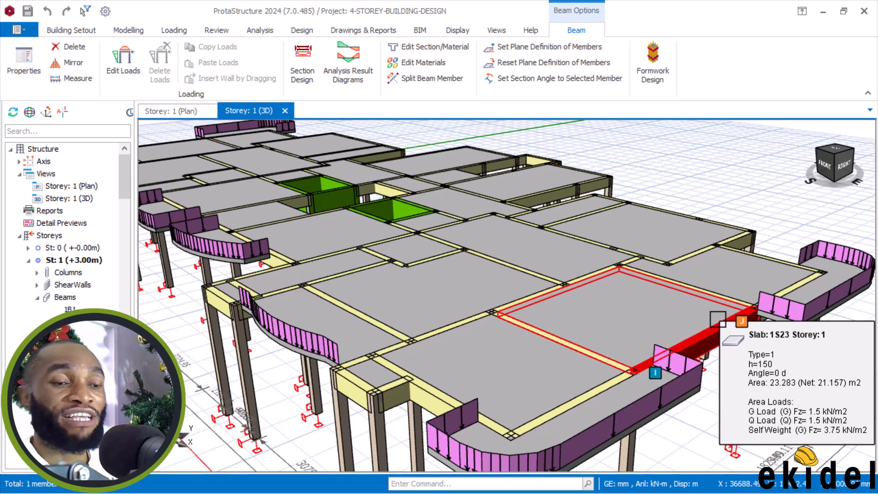
scroll(719, 302, down, 2)
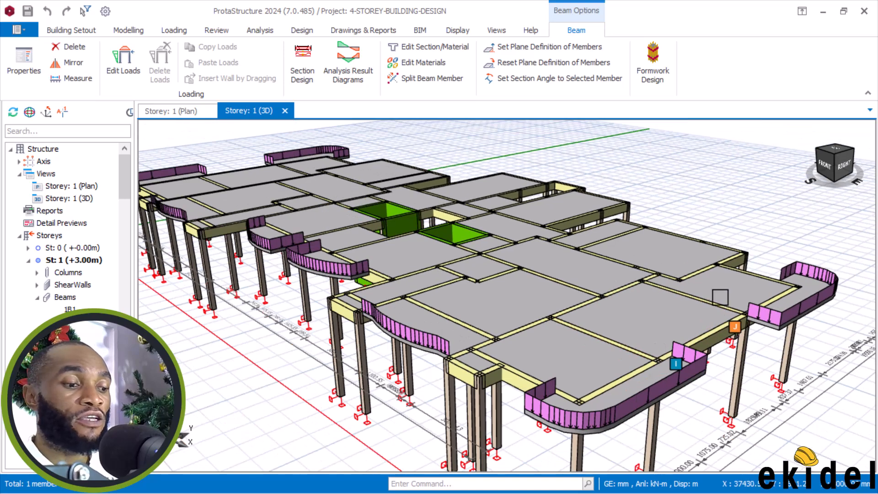
click(751, 220)
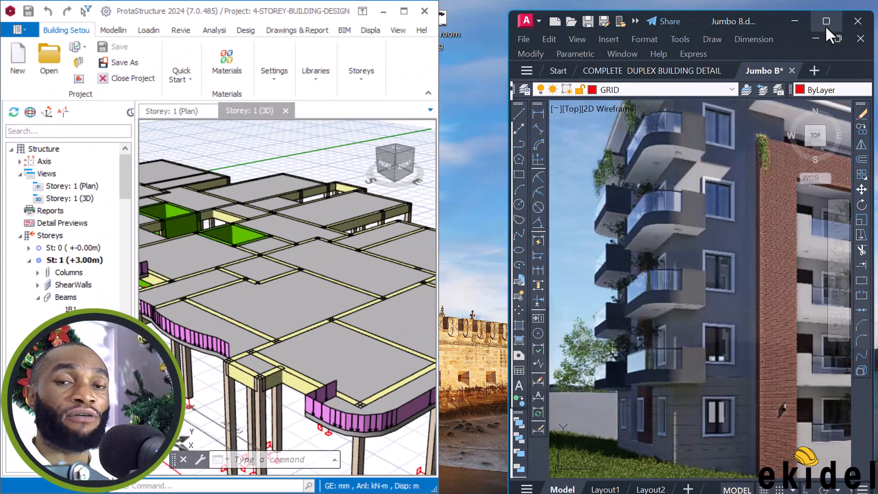
- Switch to AutoCAD at full window size and bring up the lower storeys of the Section 01 drawing
click(826, 22)
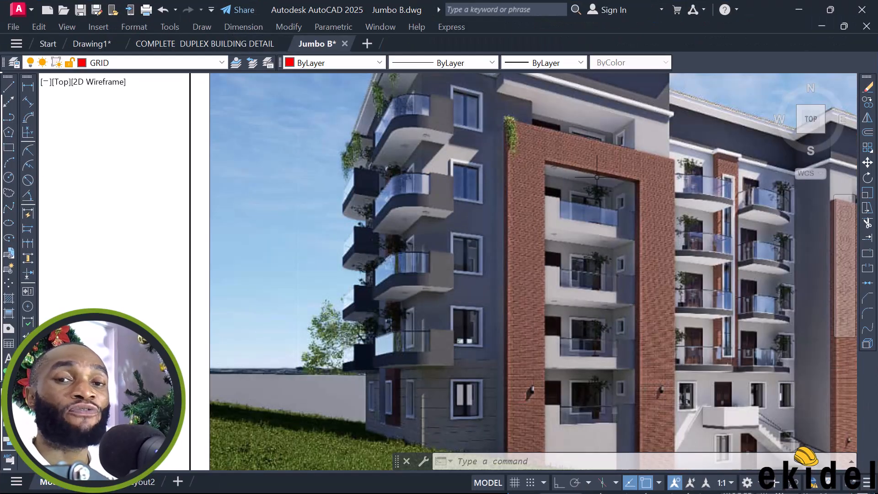
scroll(697, 213, down, 3)
scroll(697, 213, down, 3)
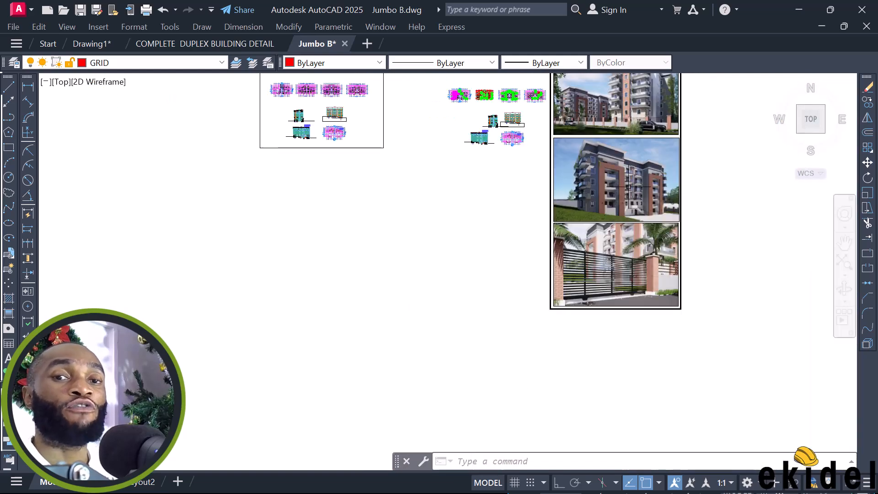
scroll(697, 213, down, 2)
scroll(411, 154, up, 4)
scroll(407, 155, up, 7)
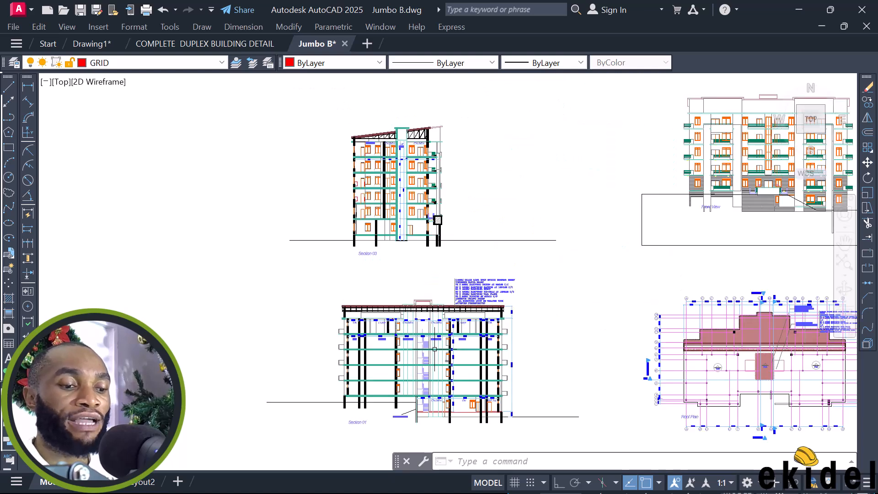
scroll(402, 391, up, 4)
middle_drag(557, 363, 517, 250)
scroll(476, 286, up, 2)
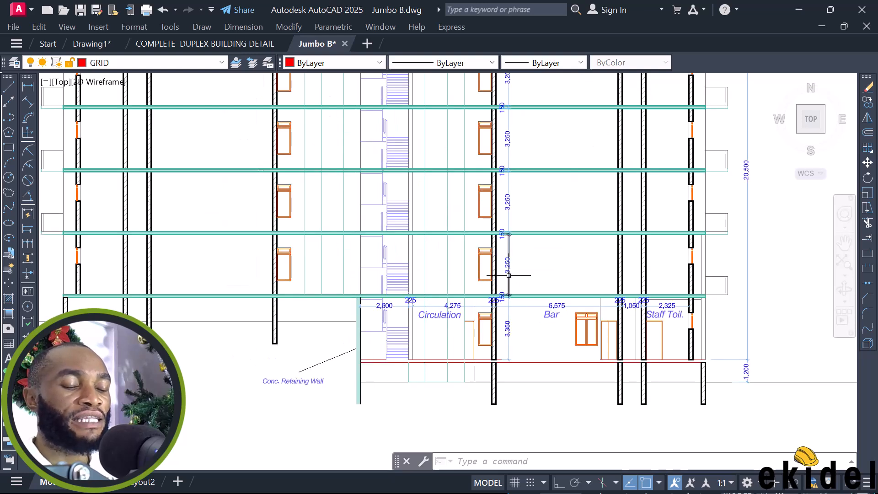
- Examine the lowest storey's height dimension beside the Bar and the thickness dimension of the slab above it in Section 01
scroll(497, 366, up, 2)
scroll(496, 367, up, 2)
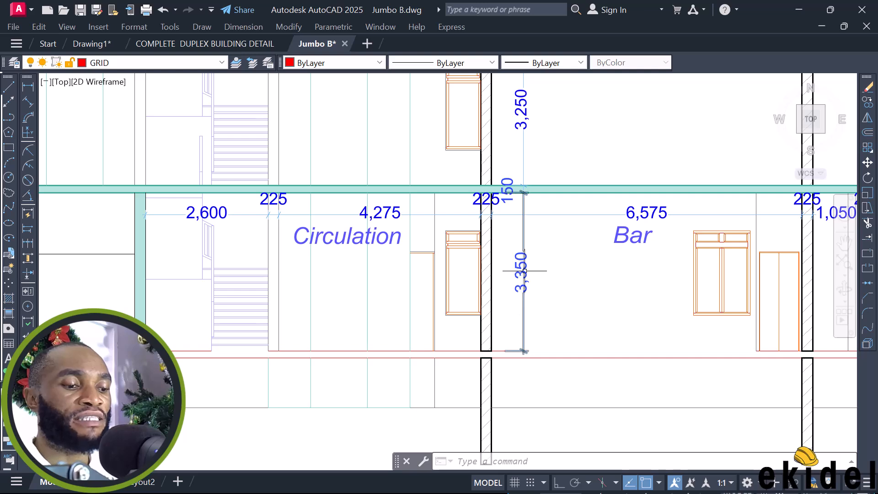
scroll(525, 273, up, 2)
scroll(525, 302, up, 2)
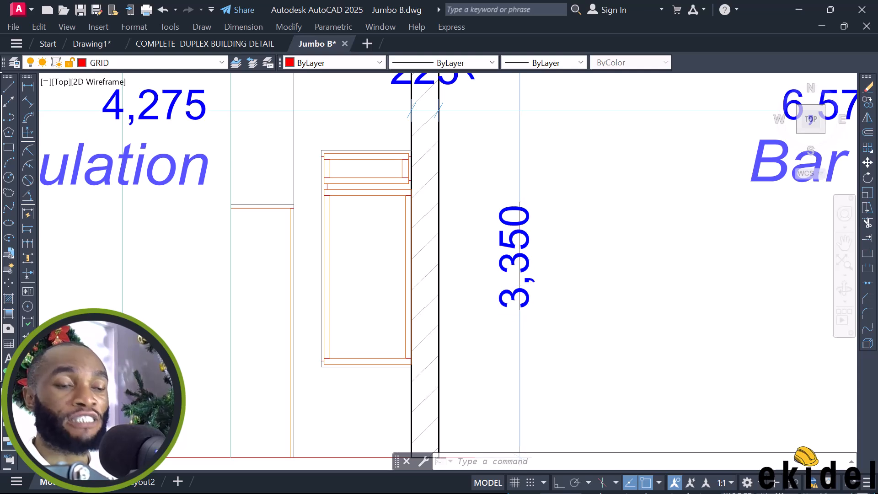
scroll(493, 324, down, 2)
middle_drag(516, 213, 506, 292)
scroll(487, 292, up, 2)
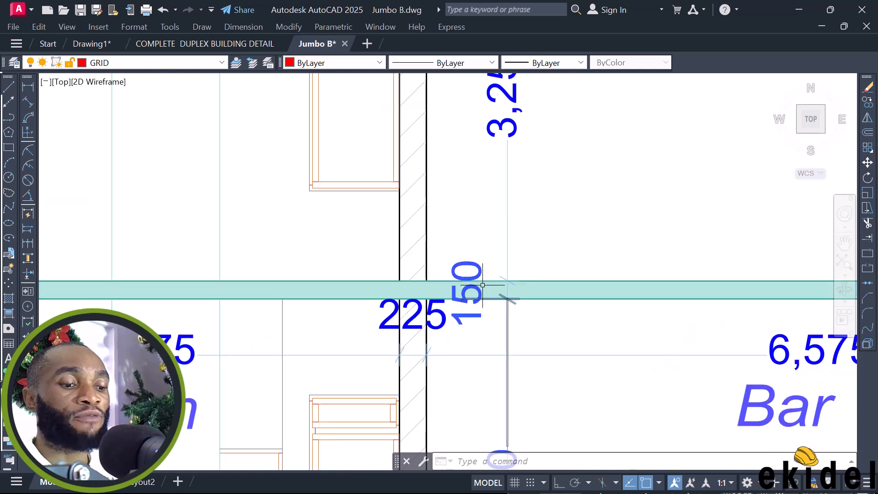
scroll(482, 286, up, 2)
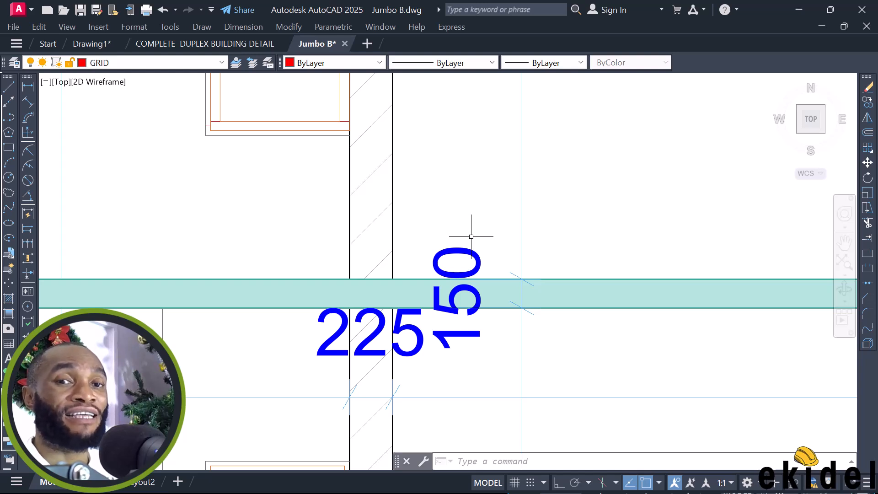
- Compare the clear height and slab thickness dimensions of the storeys above the Bar in Section 01
scroll(470, 239, down, 5)
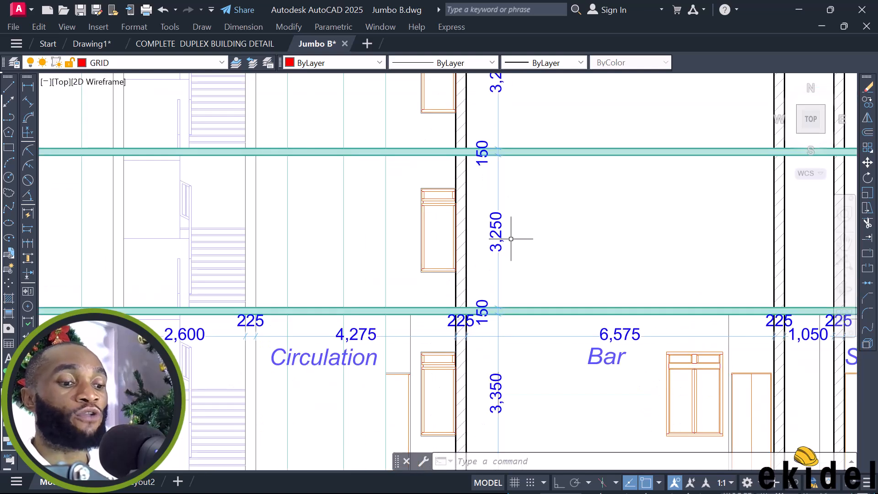
scroll(510, 238, down, 4)
scroll(506, 235, up, 2)
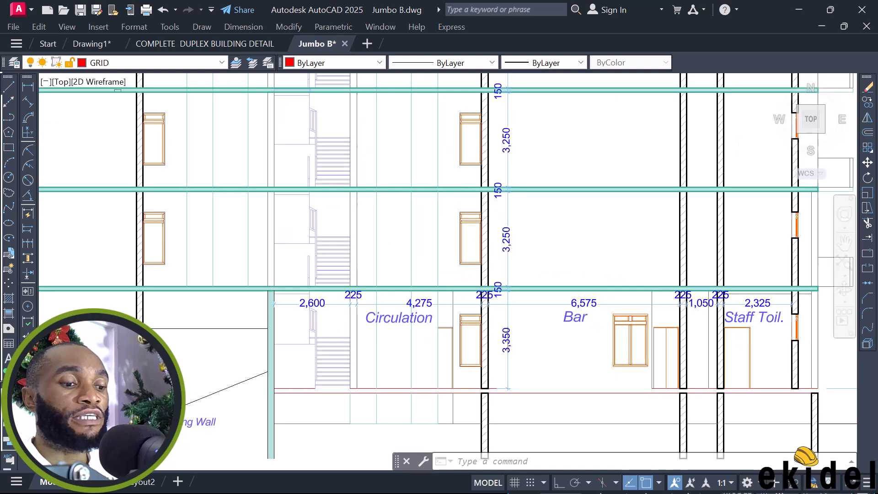
scroll(509, 242, up, 3)
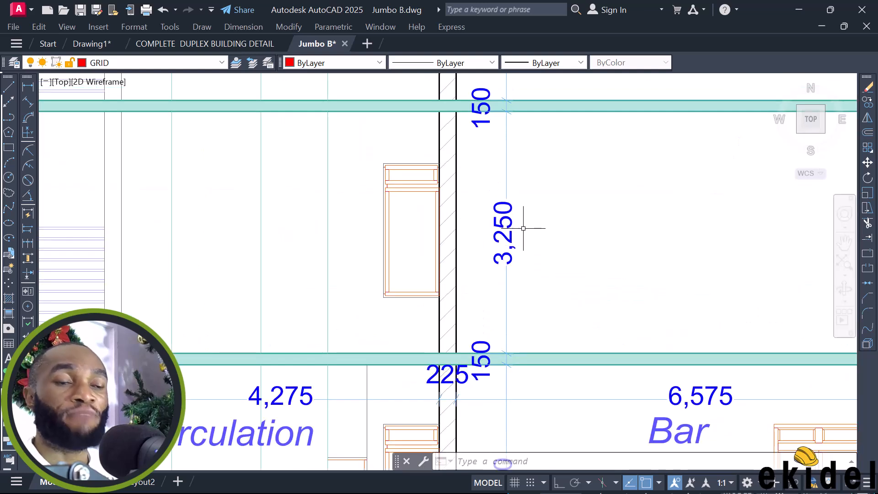
scroll(523, 230, down, 4)
scroll(519, 337, up, 4)
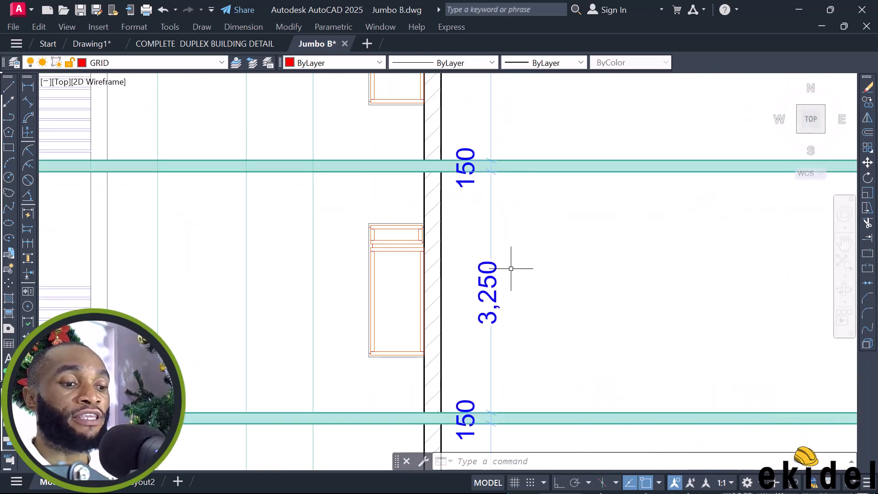
- Follow the storey height dimensions in Section 01 up to the top-floor Lounge and the roof
mouse_move(515, 309)
middle_down()
mouse_move(513, 341)
mouse_move(496, 259)
middle_up()
scroll(498, 347, down, 1)
middle_drag(496, 298, 489, 426)
middle_drag(497, 275, 492, 391)
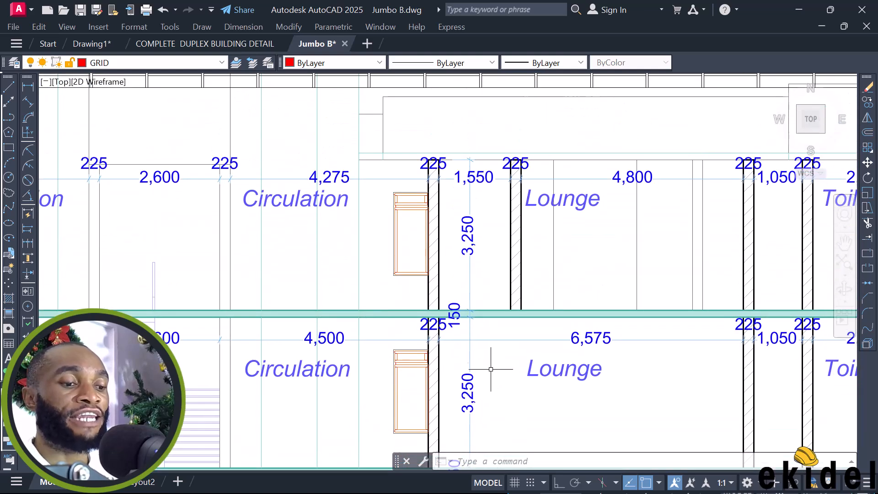
scroll(474, 233, down, 4)
scroll(490, 315, up, 1)
middle_drag(490, 315, 488, 270)
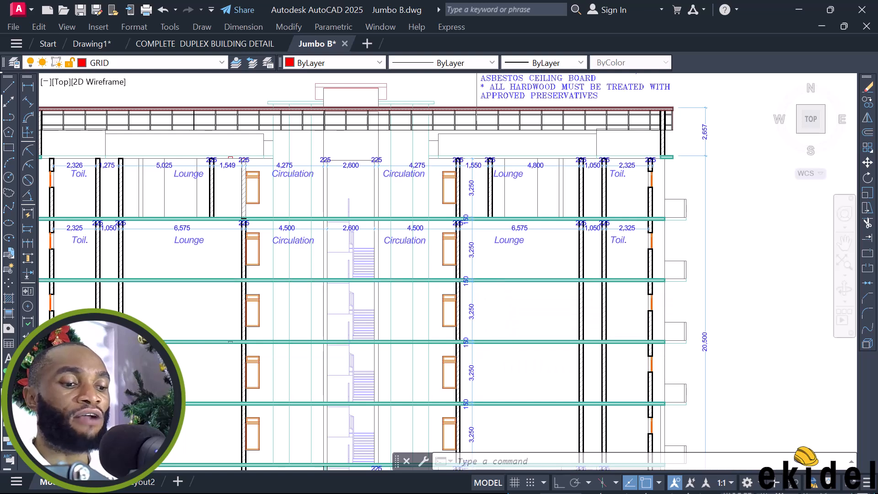
- Select the clear height dimension of a middle storey beside the wall in Section 01
scroll(481, 327, up, 2)
middle_drag(484, 337, 476, 260)
scroll(476, 261, up, 3)
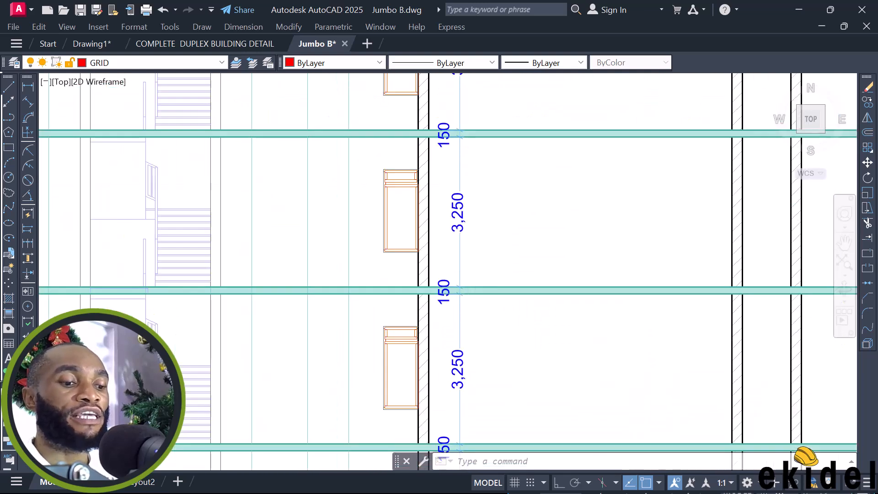
scroll(471, 271, up, 2)
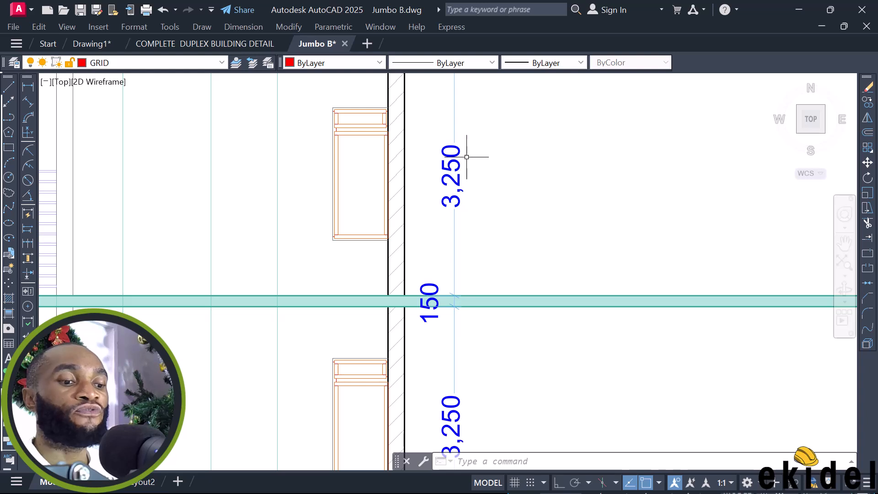
click(459, 247)
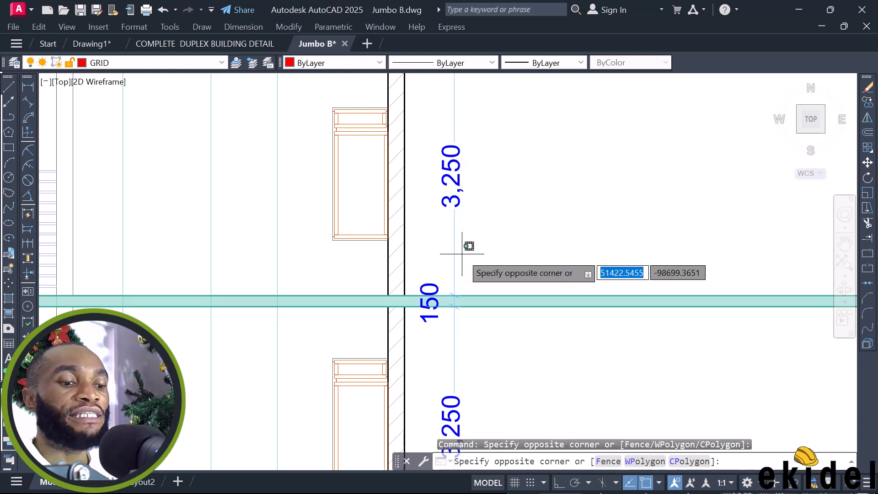
click(447, 313)
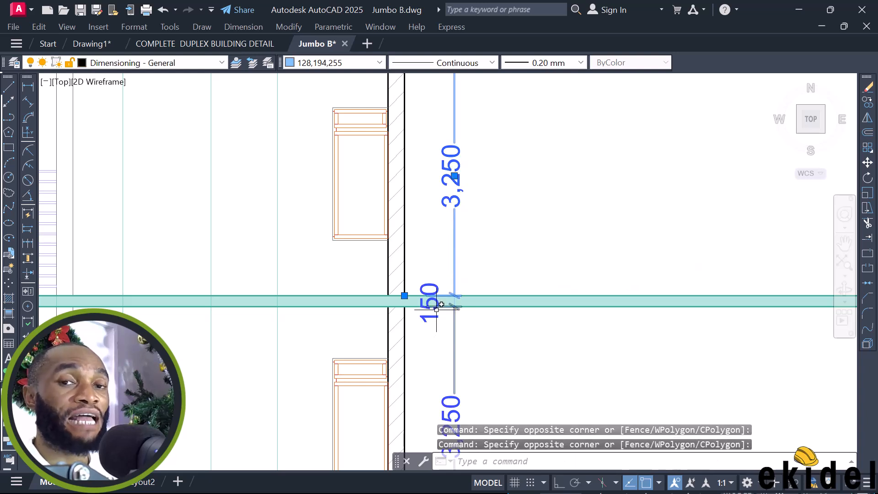
- Examine the slab thickness dimension and the clear height dimensions directly above and below it on the middle storeys of Section 01
scroll(437, 304, down, 3)
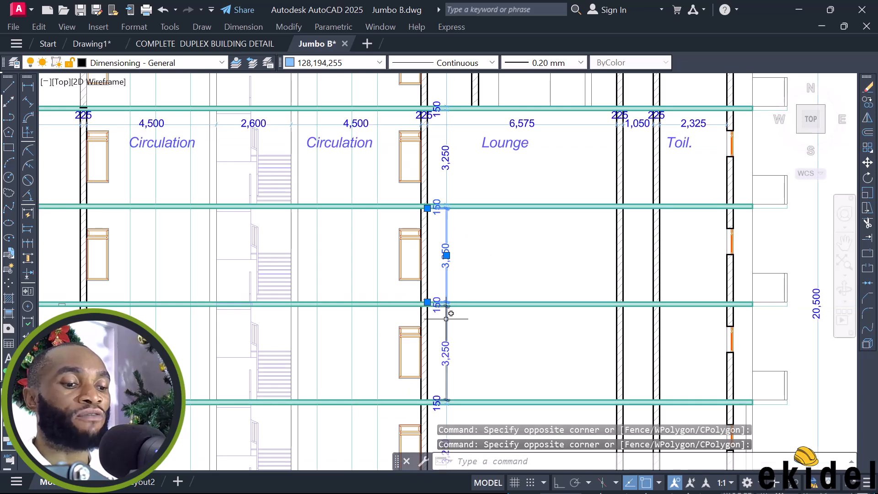
scroll(439, 311, up, 2)
middle_drag(454, 348, 443, 292)
scroll(428, 268, up, 1)
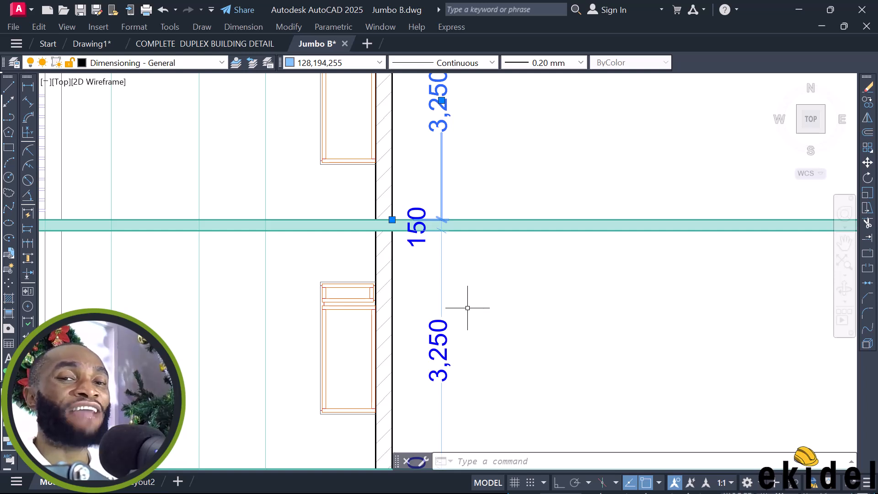
scroll(457, 316, down, 4)
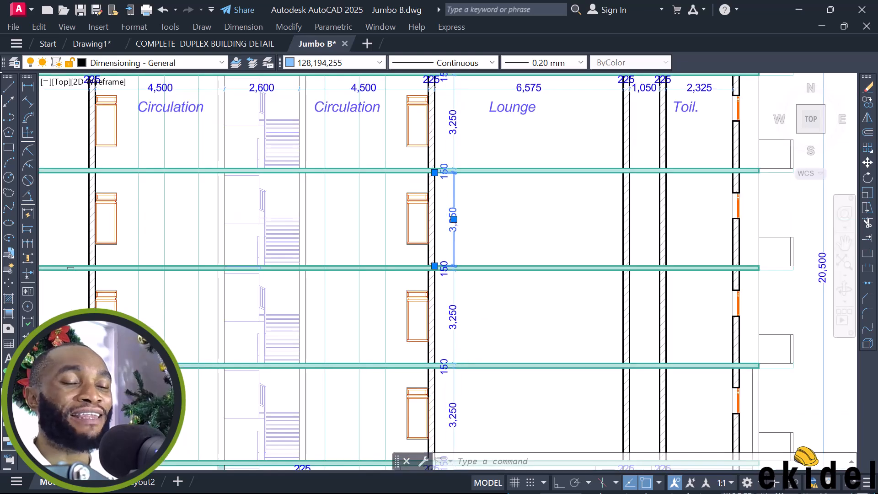
scroll(466, 339, up, 2)
scroll(466, 226, up, 2)
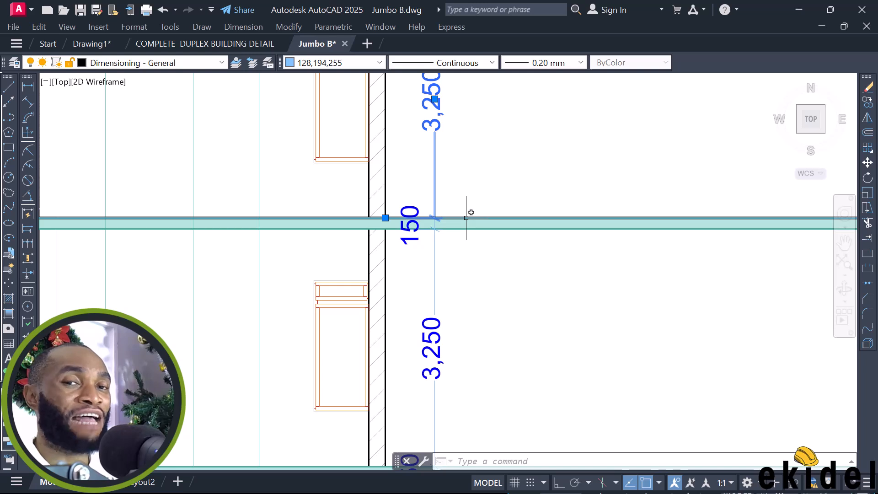
mouse_move(466, 220)
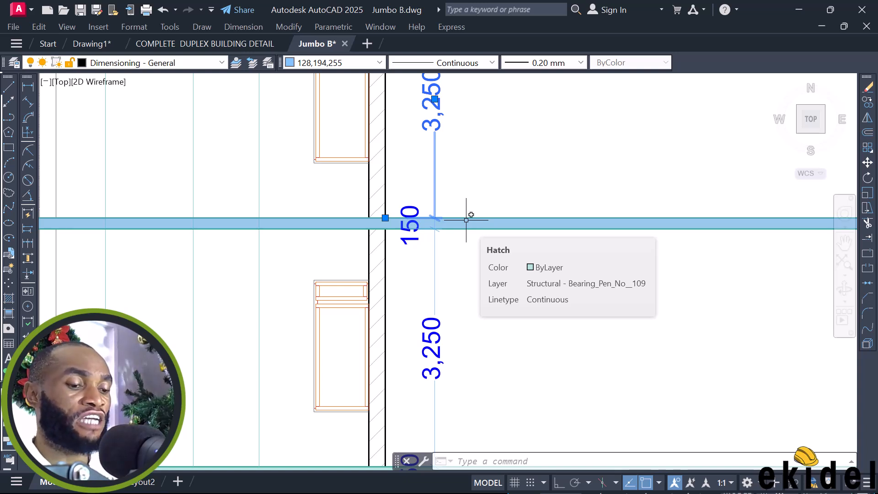
scroll(466, 220, down, 1)
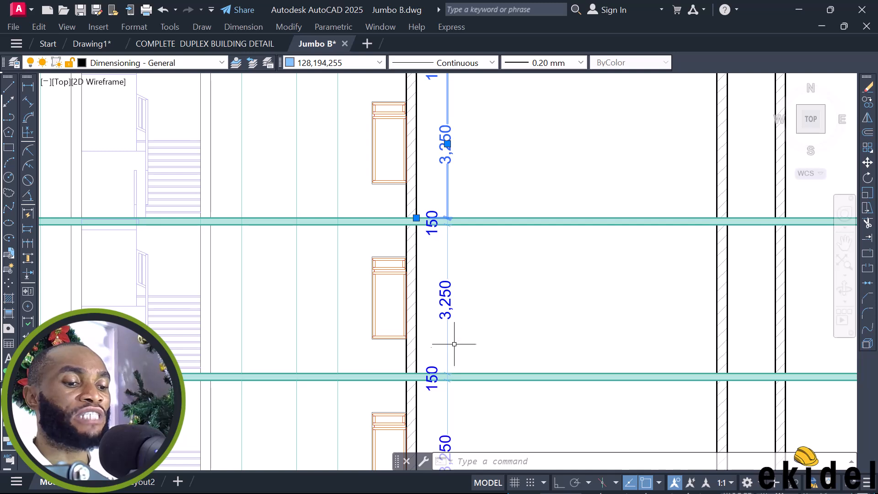
- Add the middle storeys' remaining clear height dimensions and the adjoining slab thickness dimensions to the selection in Section 01
scroll(451, 376, up, 2)
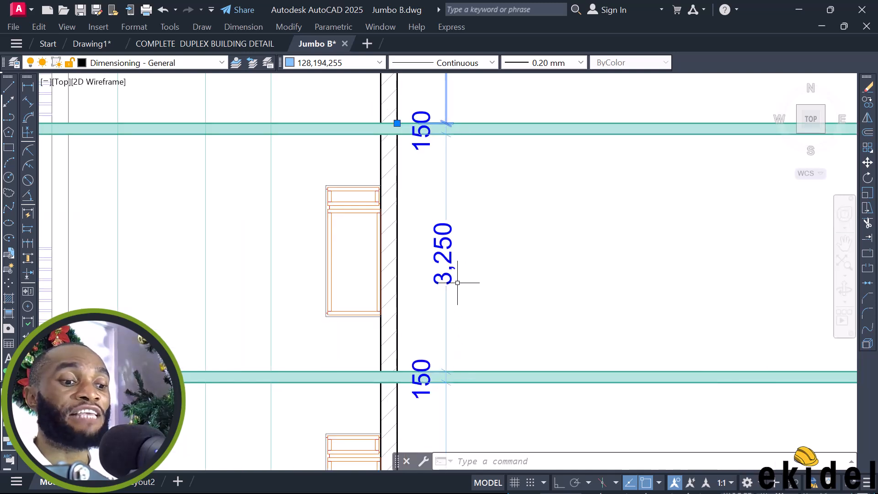
click(473, 247)
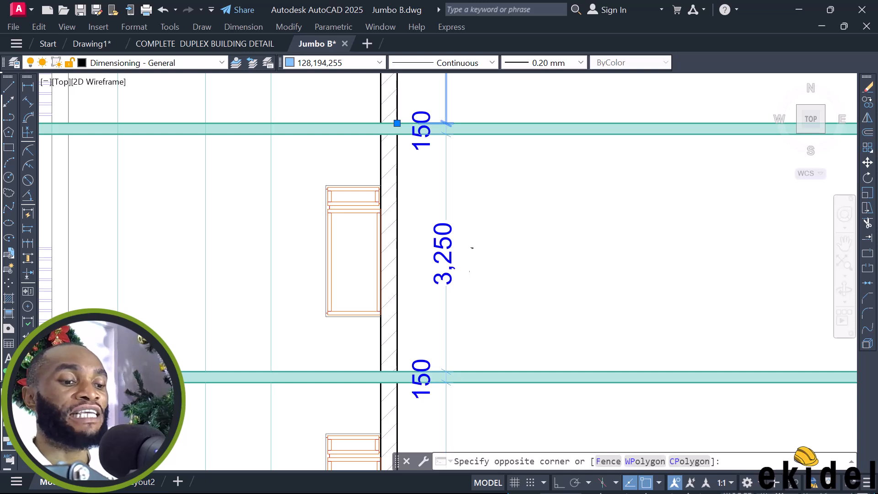
click(431, 277)
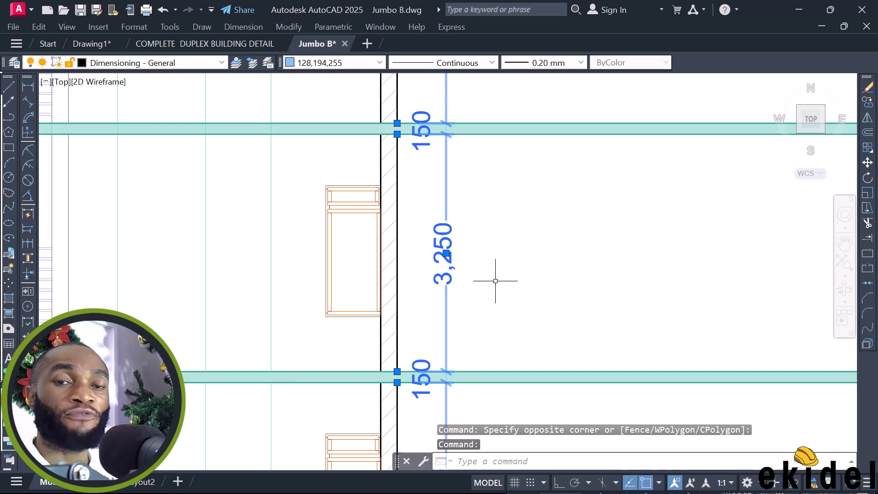
scroll(498, 273, down, 2)
click(474, 287)
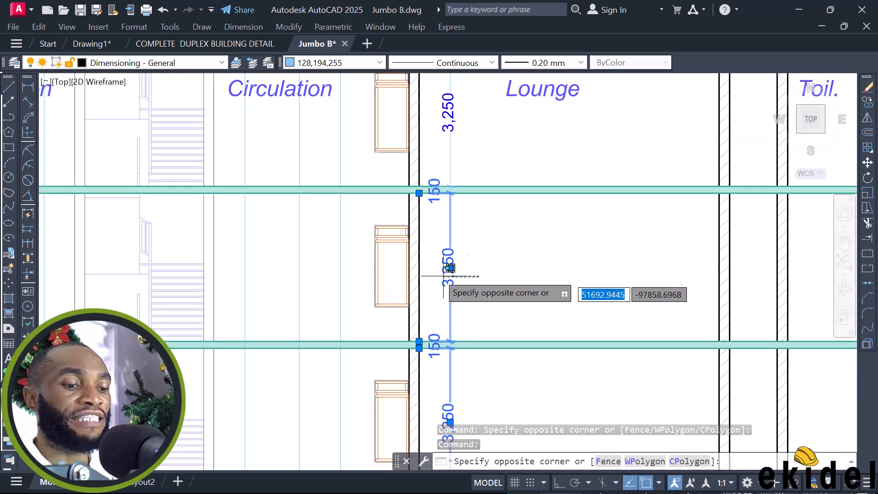
click(439, 338)
- Extend the dimension selection up through the upper storeys to the top-floor Lounge and review the highlighted chain across the whole of Section 01
middle_drag(480, 226, 465, 308)
click(445, 144)
click(429, 188)
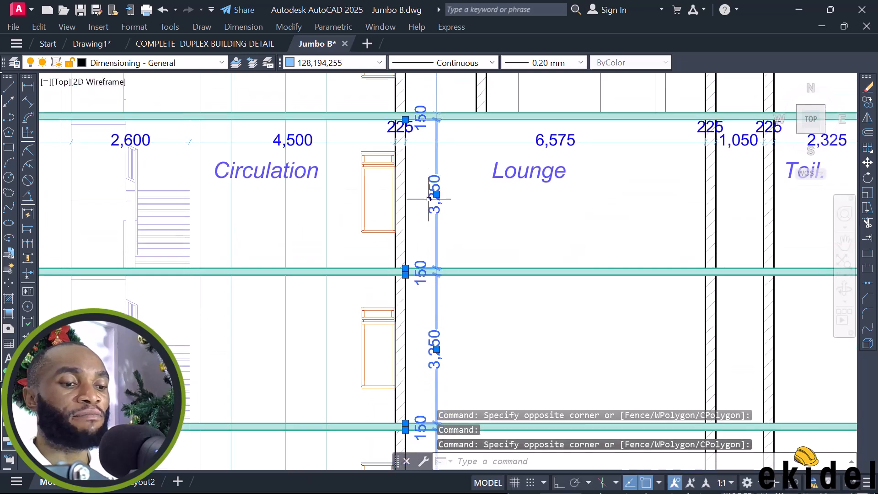
click(426, 272)
middle_drag(480, 186, 440, 361)
click(422, 279)
click(407, 290)
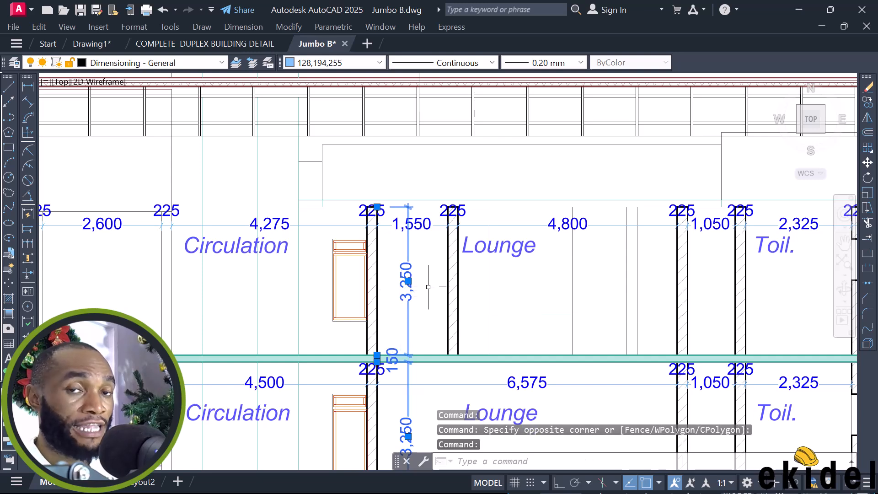
scroll(462, 224, down, 5)
scroll(549, 233, down, 3)
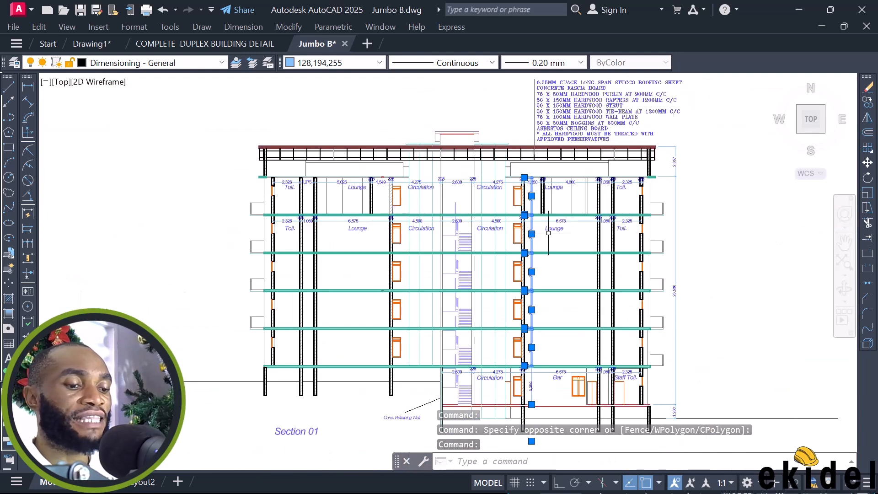
middle_drag(549, 233, 573, 194)
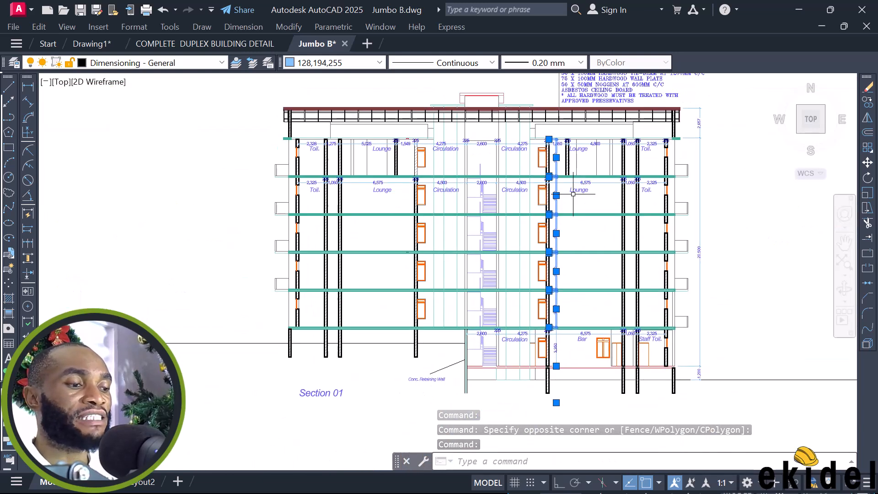
- Switch from AutoCAD to ProtaStructure at full window size and inspect the Storey 1 slabs and beams in the 3D model
click(800, 12)
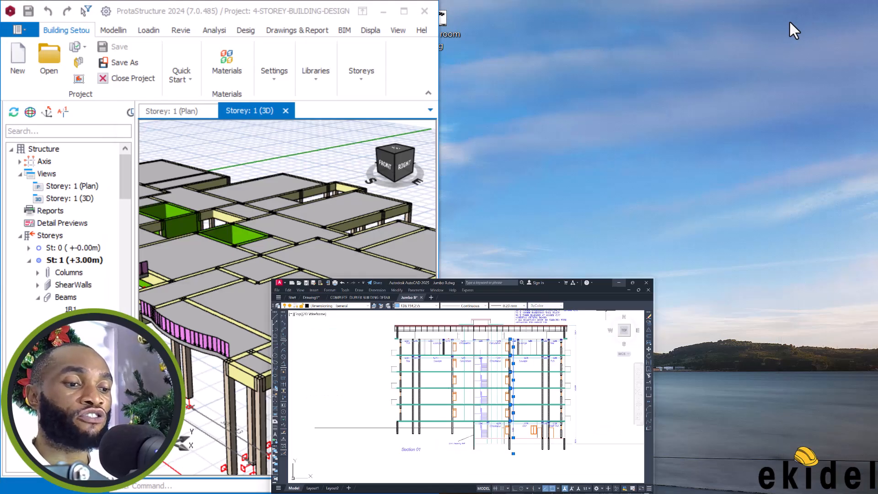
click(404, 11)
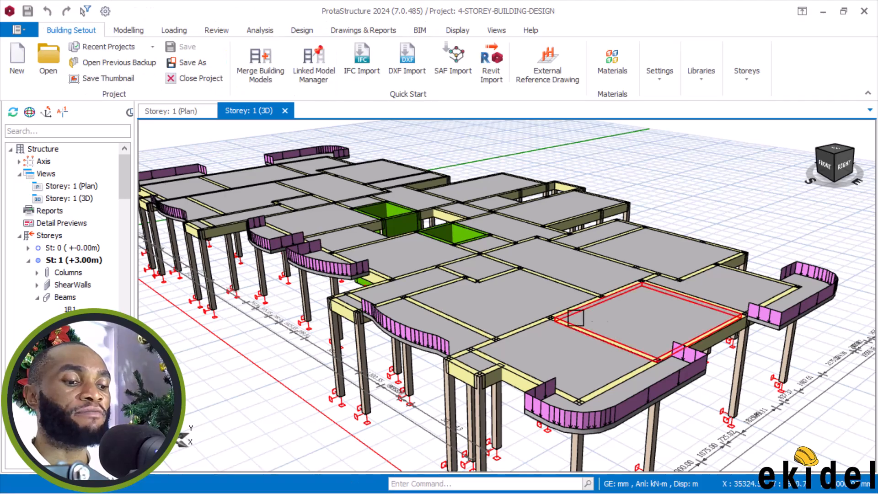
scroll(590, 279, down, 1)
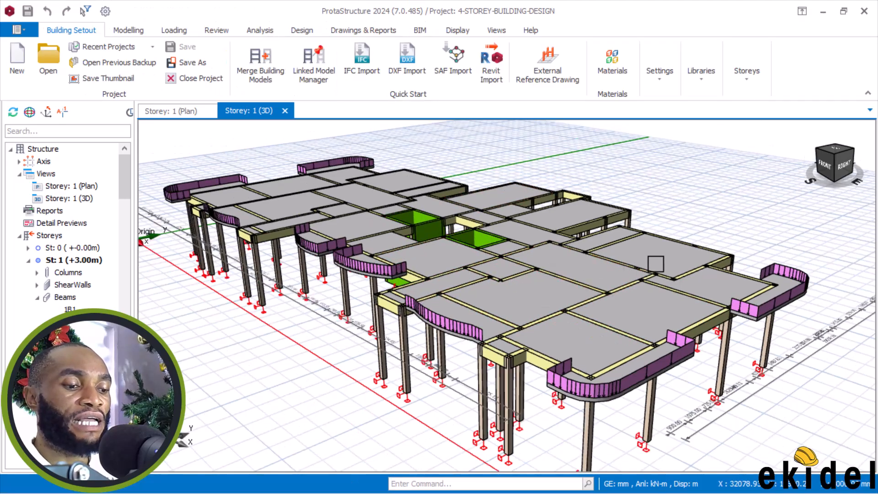
mouse_move(658, 348)
middle_down()
mouse_move(651, 359)
mouse_move(611, 343)
middle_up()
mouse_move(613, 341)
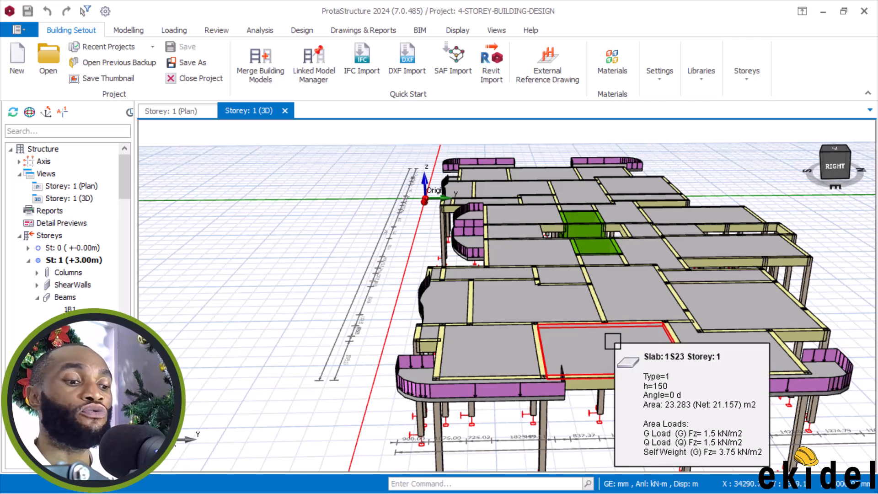
mouse_move(613, 342)
middle_down()
mouse_move(613, 360)
mouse_move(644, 391)
middle_up()
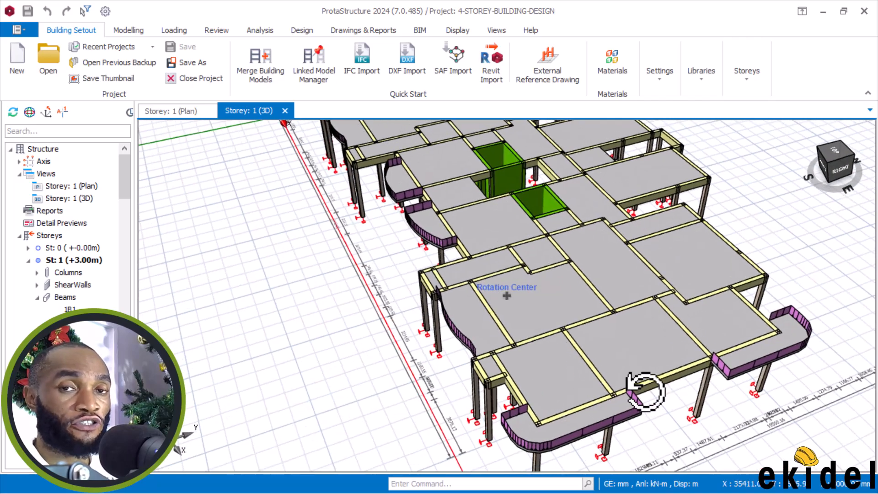
- Open the load editor for the outer edge beam between the two balconies in the Storey 1 3D model, dismissing any error
middle_drag(696, 407, 548, 349)
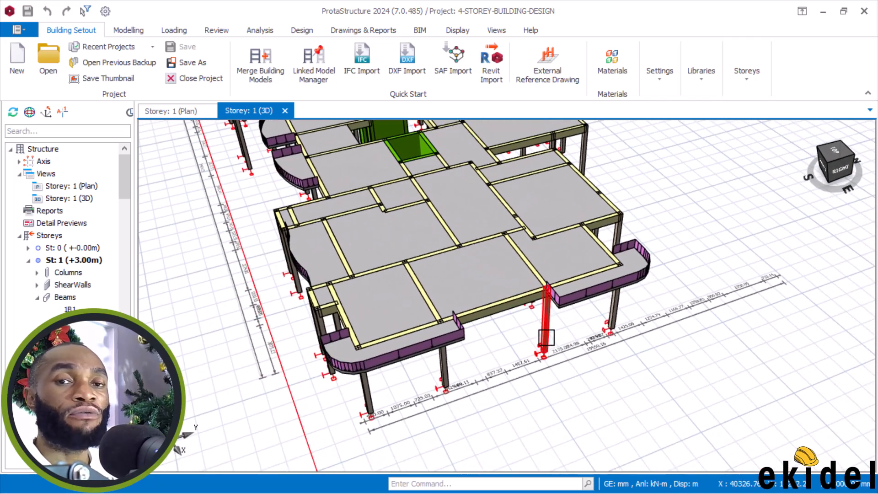
scroll(542, 330, up, 1)
scroll(487, 304, up, 1)
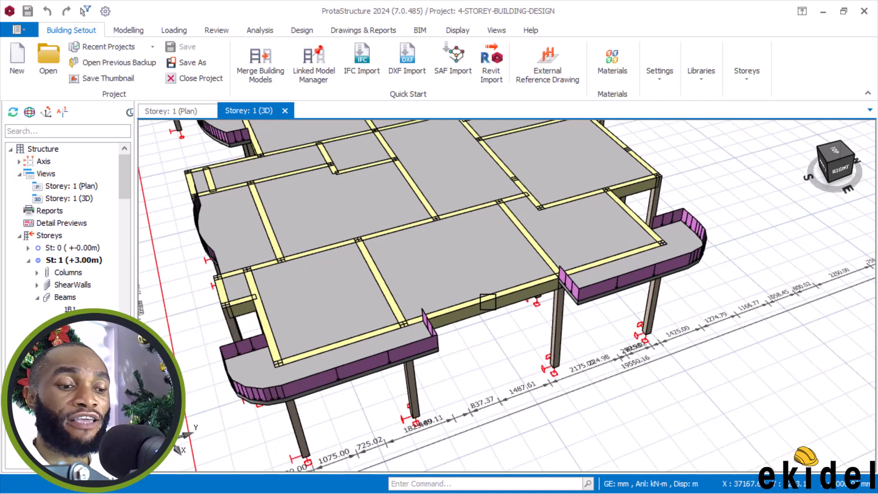
mouse_move(476, 307)
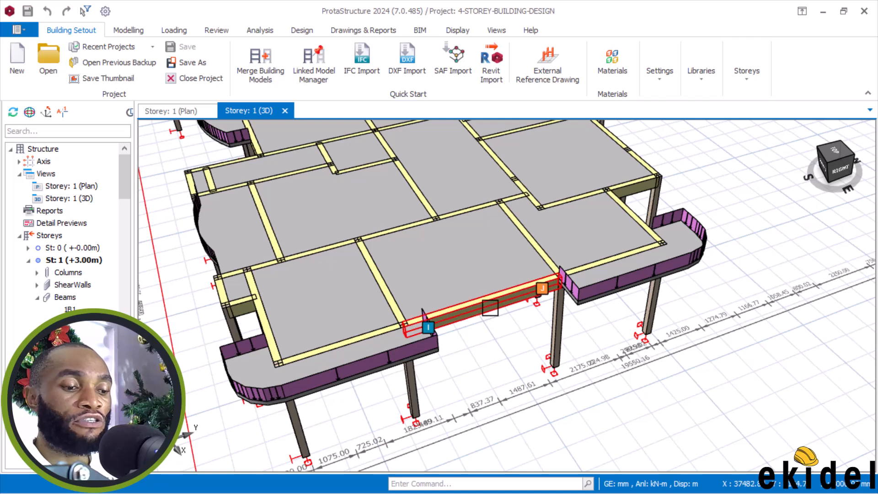
click(490, 307)
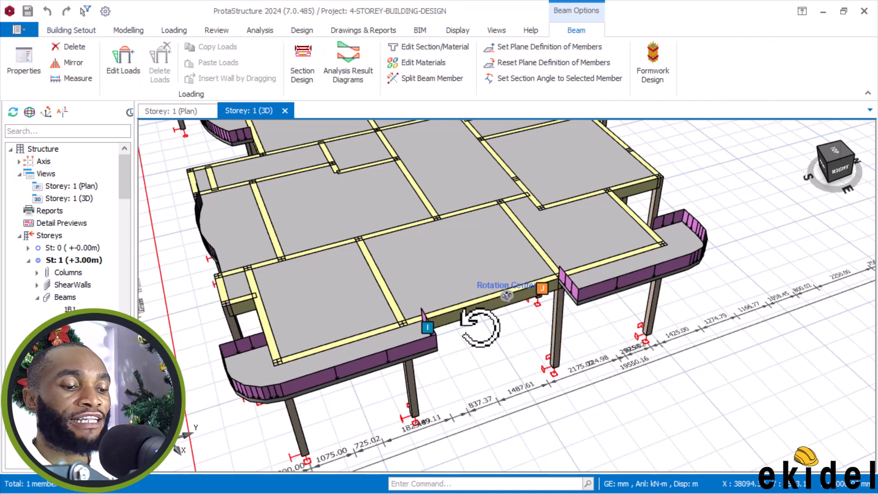
right_click(480, 328)
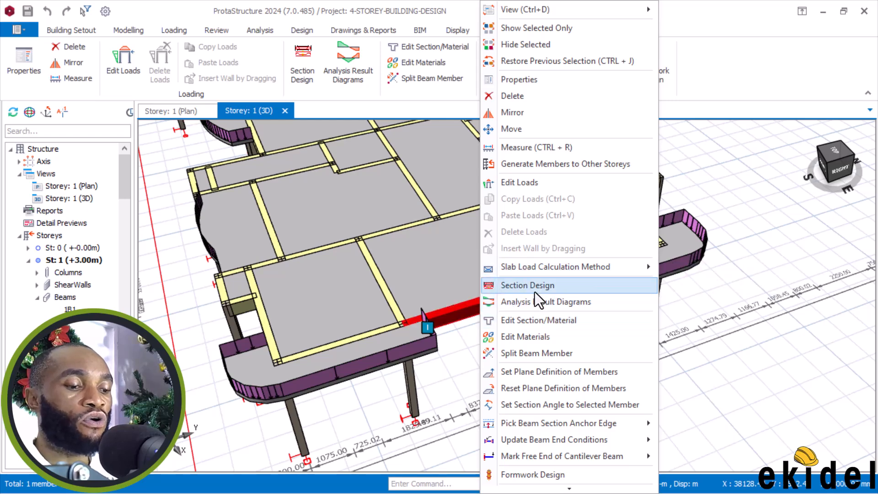
click(530, 183)
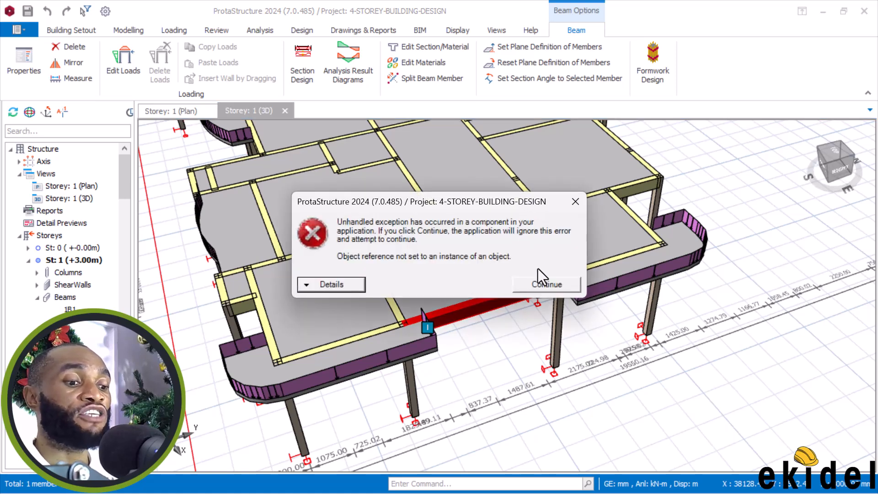
click(542, 284)
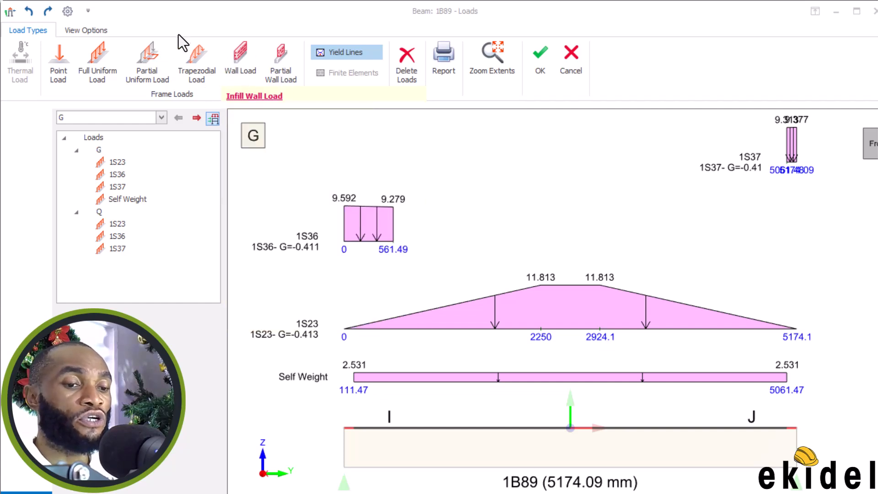
- Look at the Wall Load settings for the edge beam with the load editor at full window size, and cancel without assigning a load
click(250, 59)
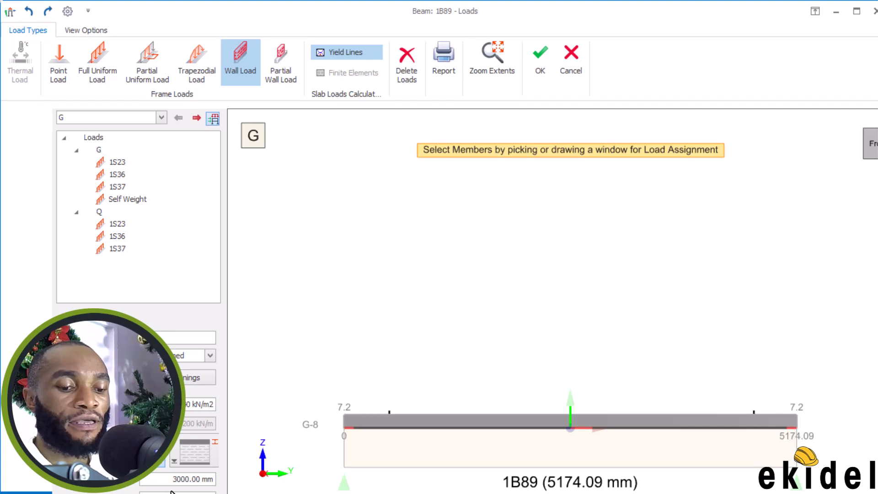
click(853, 17)
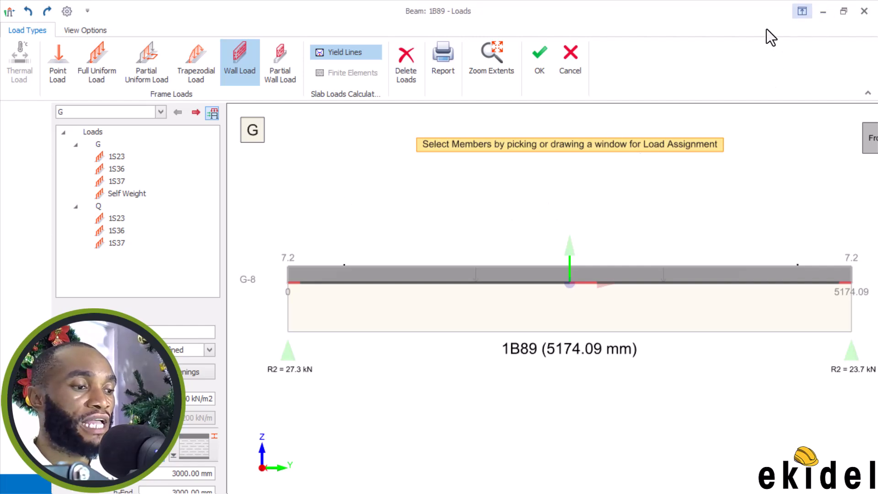
double_click(772, 4)
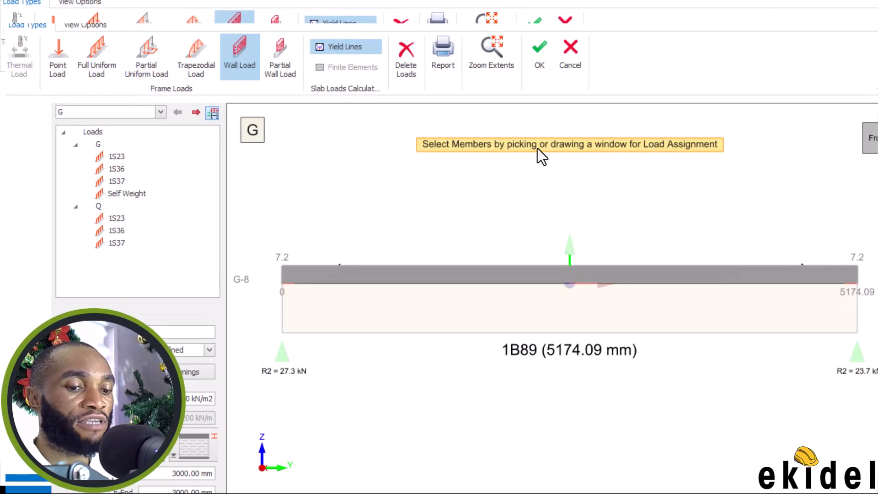
click(572, 53)
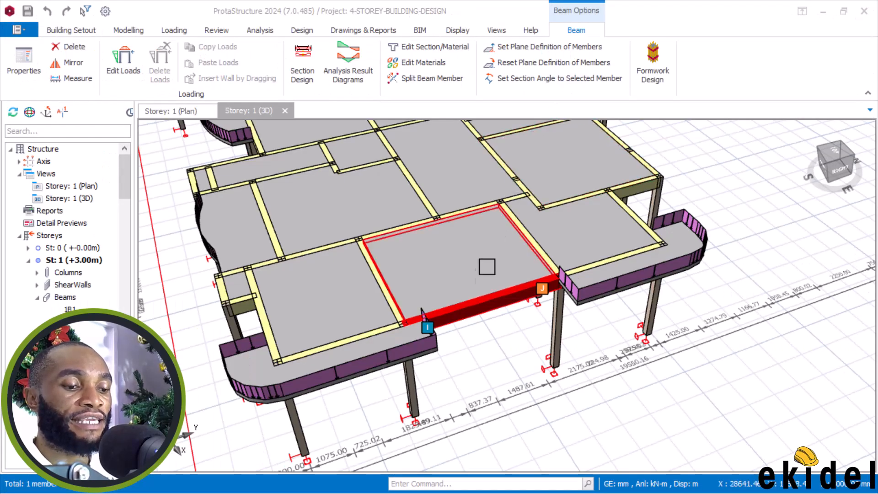
- Start a wall load in the load editor of the edge beam between the two balconies, and switch to Calculator
right_click(476, 286)
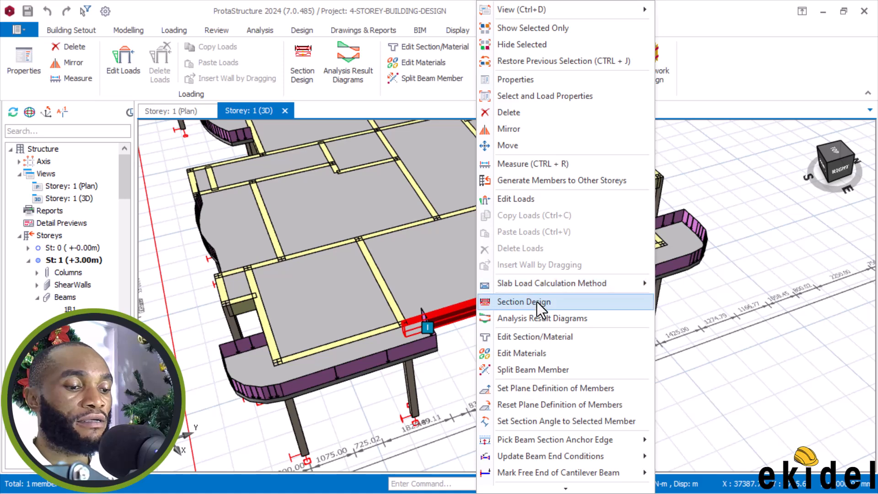
click(542, 201)
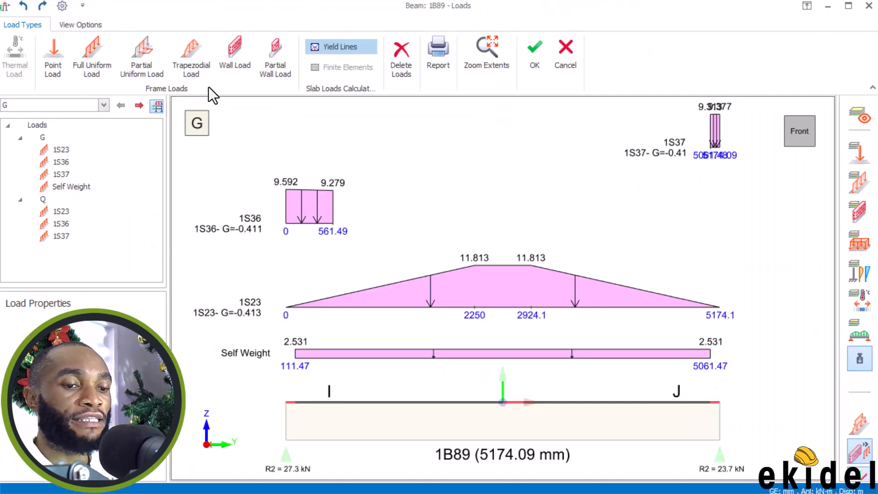
click(234, 51)
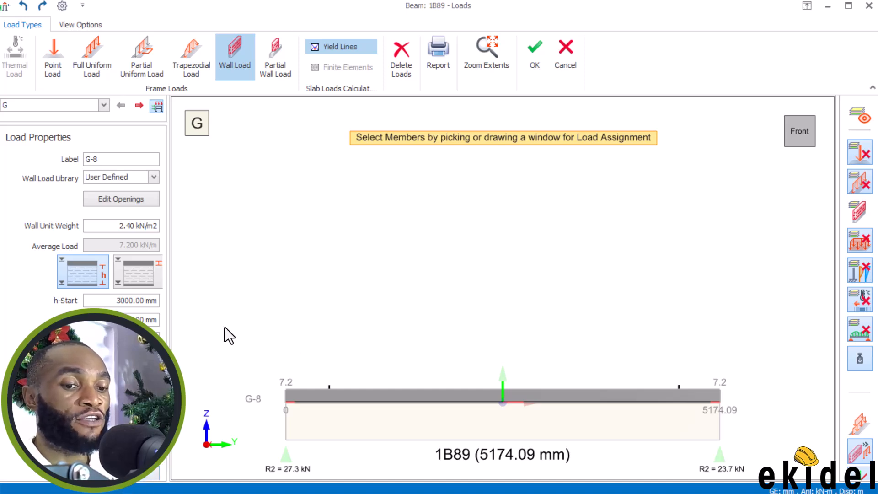
click(114, 228)
drag(114, 227, 173, 229)
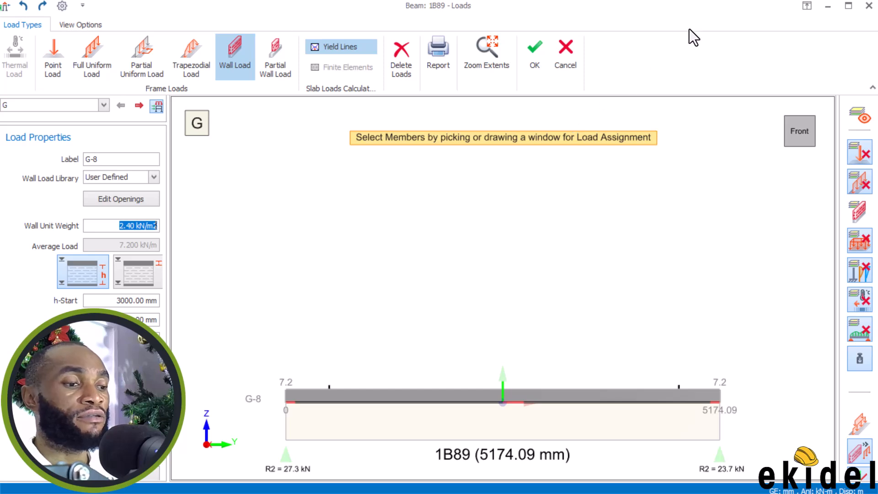
key(alt+Tab)
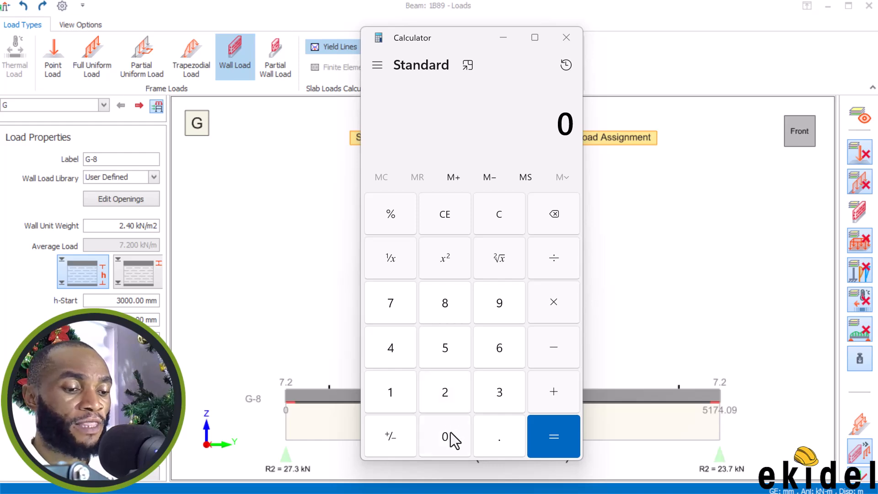
click(490, 436)
double_click(456, 392)
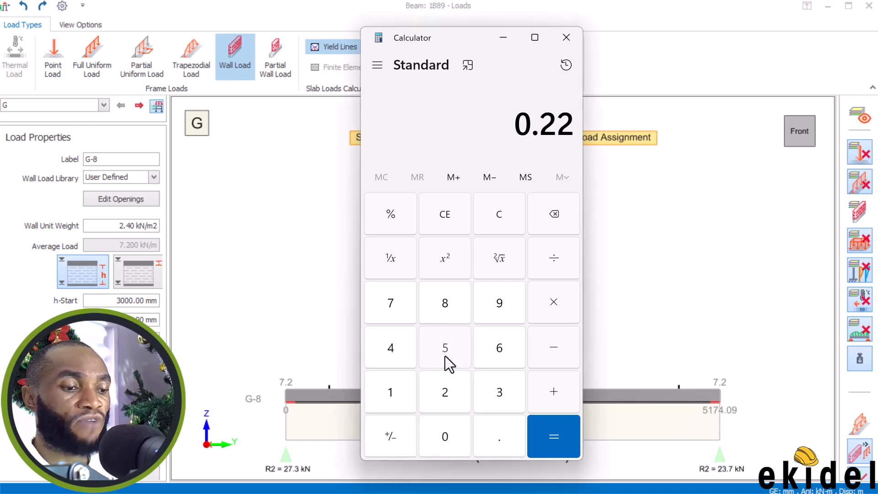
click(445, 357)
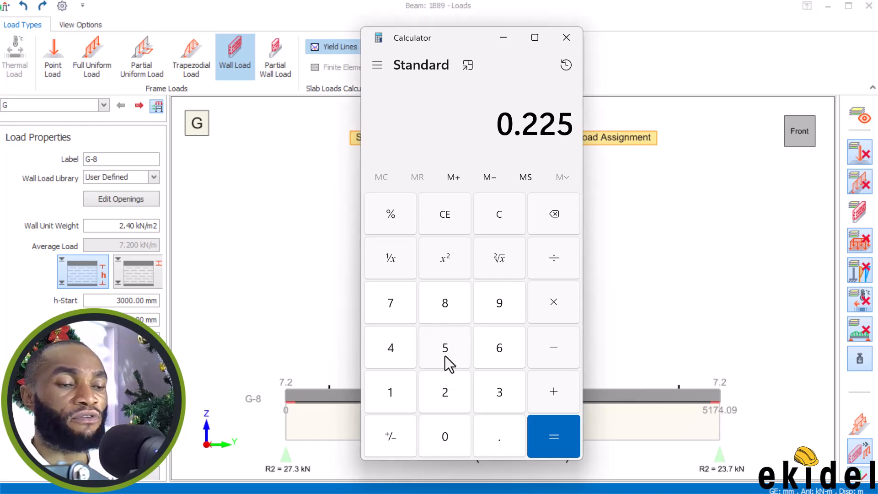
click(553, 305)
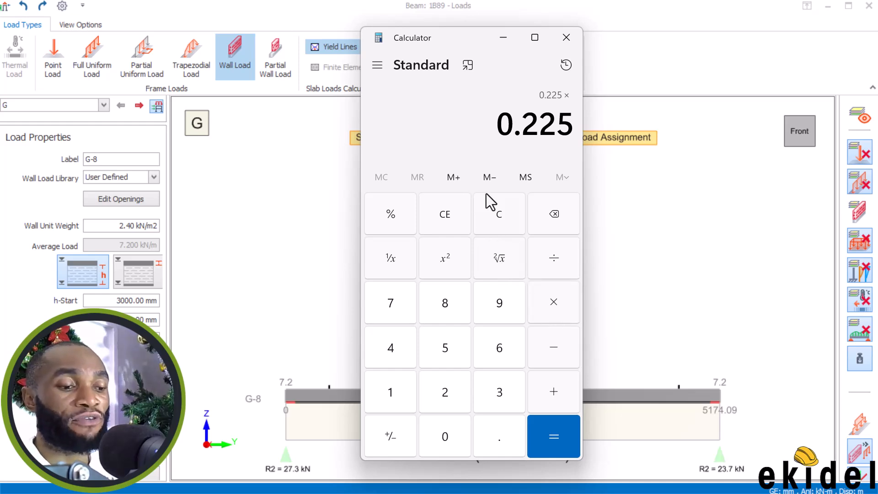
click(494, 211)
- Calculate the sum 2.85 + 0.3 + 0.3, and clear the result
click(450, 398)
click(490, 438)
click(451, 311)
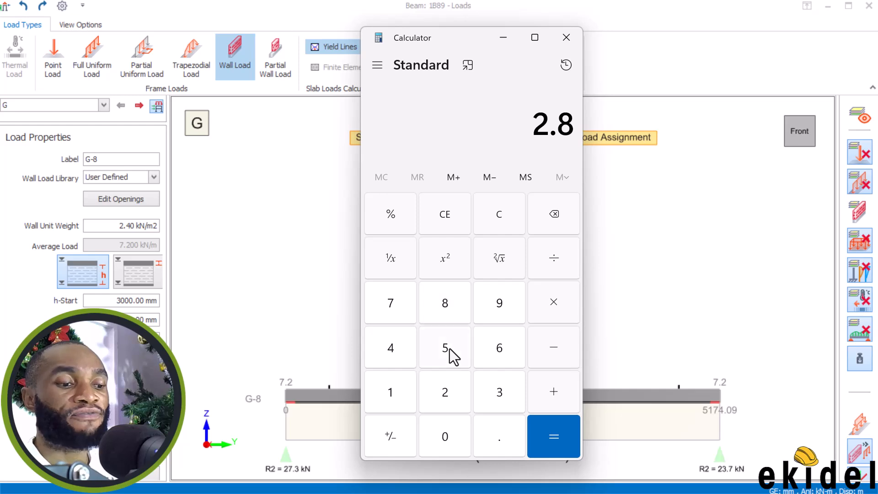
click(452, 353)
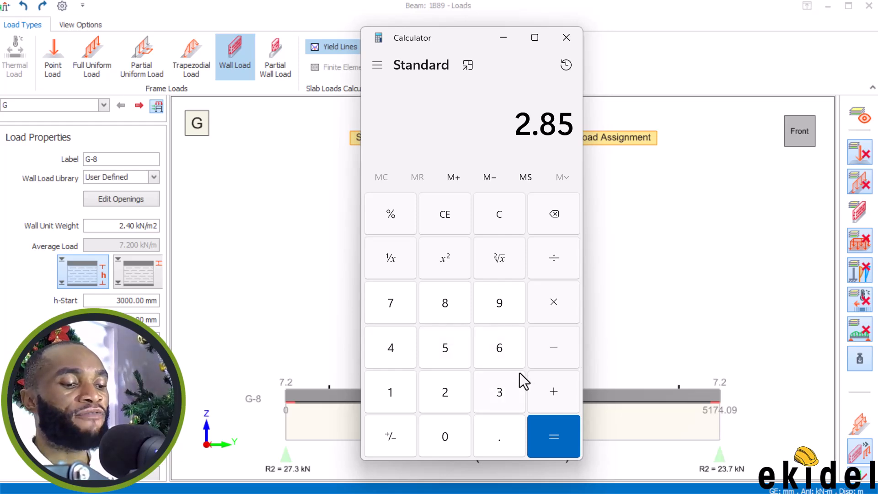
click(553, 394)
click(462, 432)
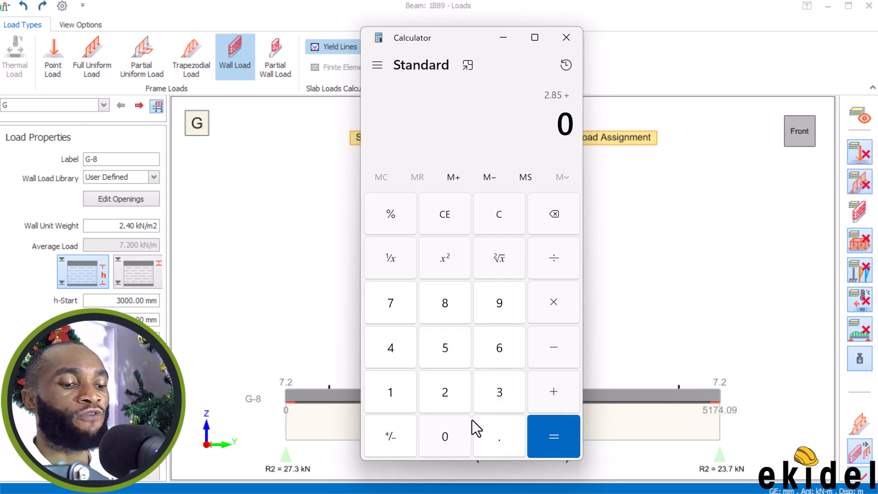
click(504, 391)
click(547, 216)
click(479, 437)
click(501, 399)
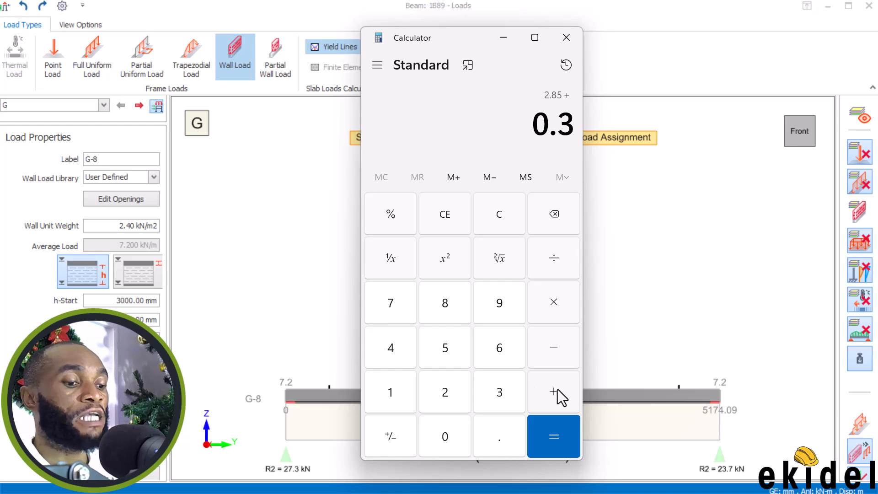
click(555, 391)
click(462, 437)
click(478, 437)
click(500, 400)
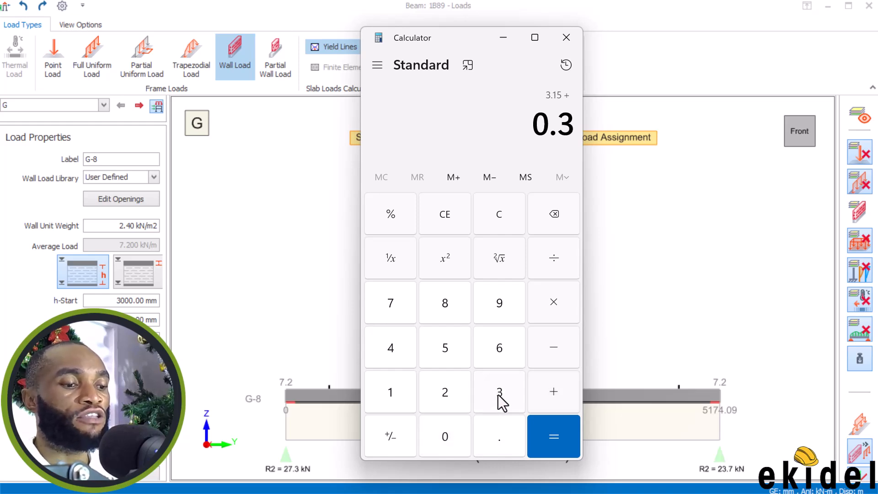
click(561, 435)
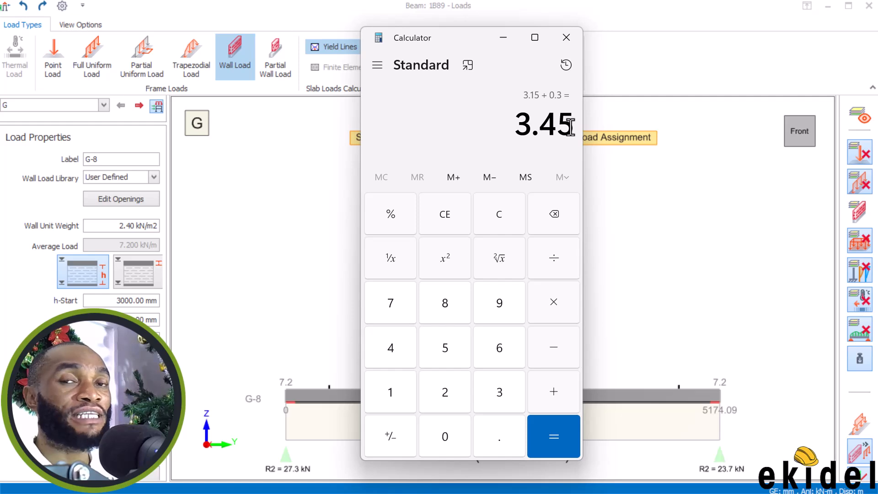
click(499, 215)
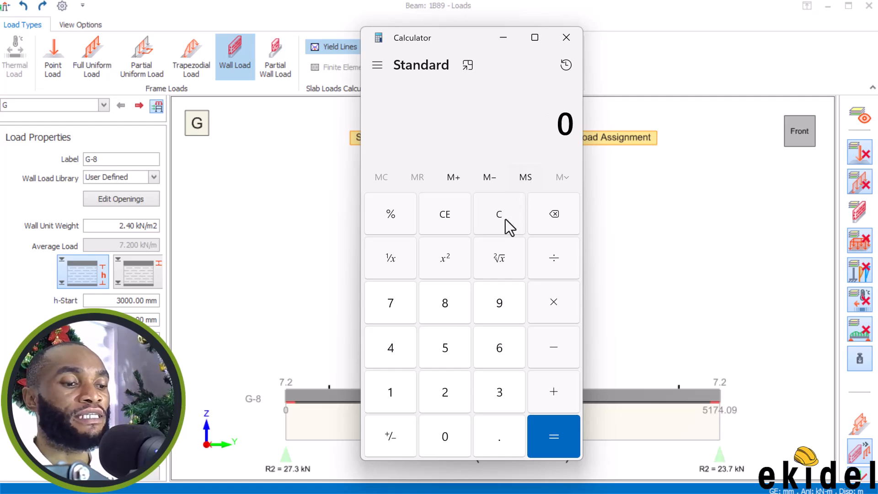
- Calculate the wall unit weight as 2.87 + 0.3 + 0.3
click(444, 391)
click(497, 434)
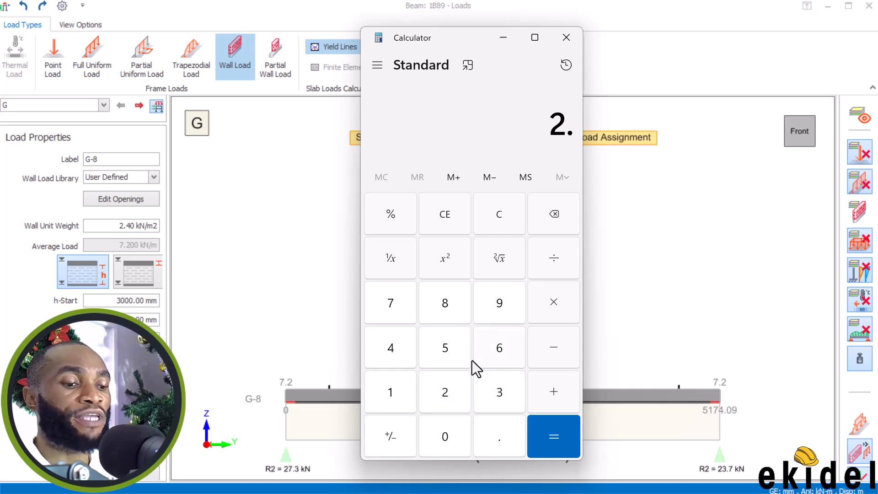
click(449, 307)
click(405, 306)
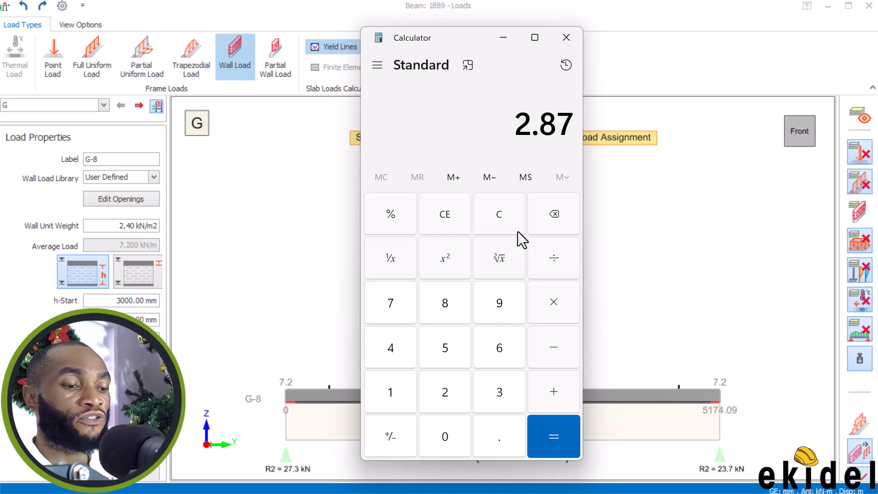
click(554, 396)
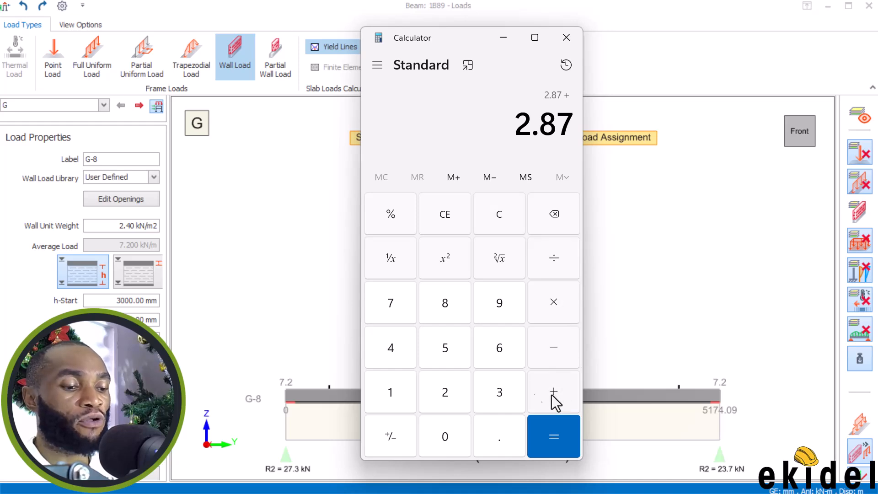
click(447, 434)
click(489, 439)
click(507, 400)
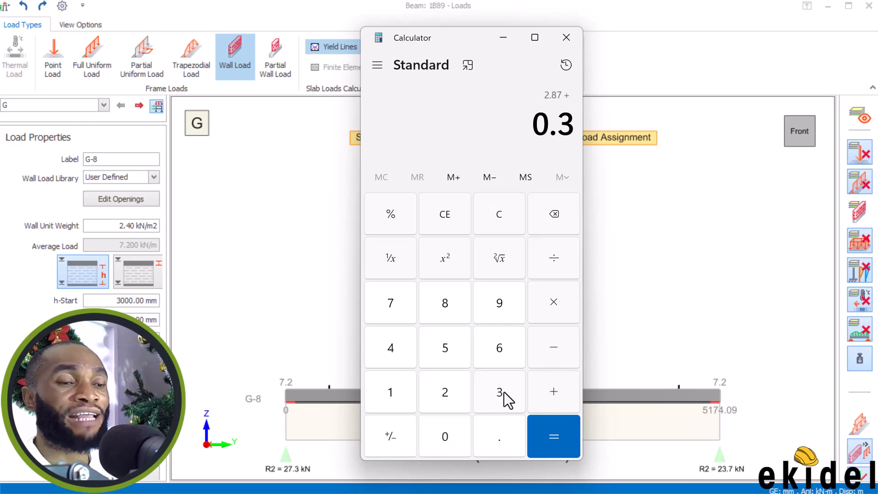
click(555, 392)
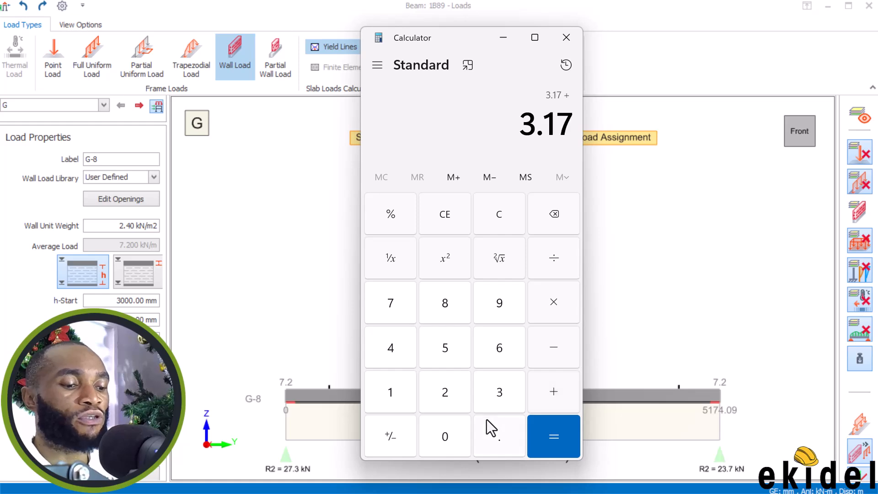
click(454, 433)
click(493, 419)
click(501, 388)
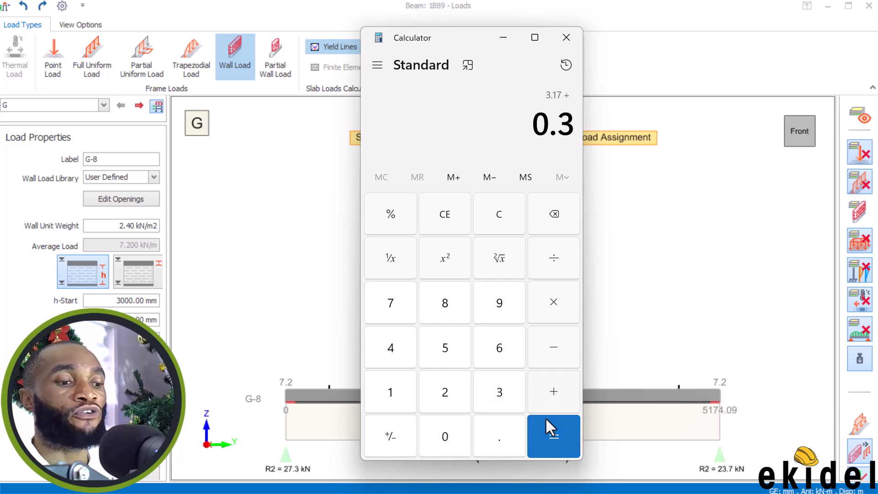
click(555, 446)
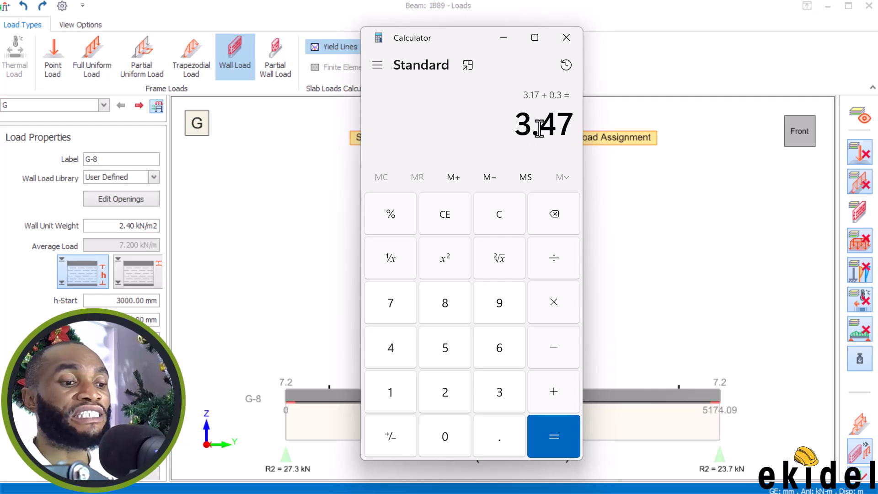
- Copy the calculated wall unit weight from the Calculator display
drag(522, 124, 570, 130)
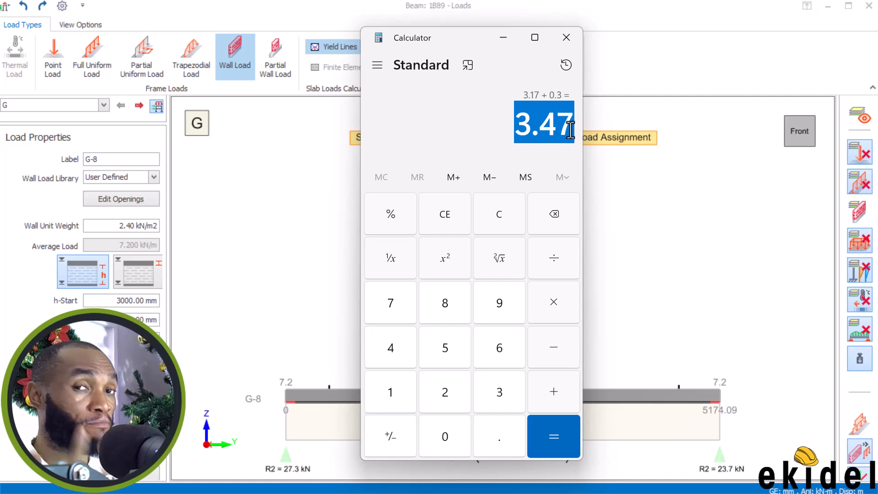
right_click(541, 128)
click(577, 141)
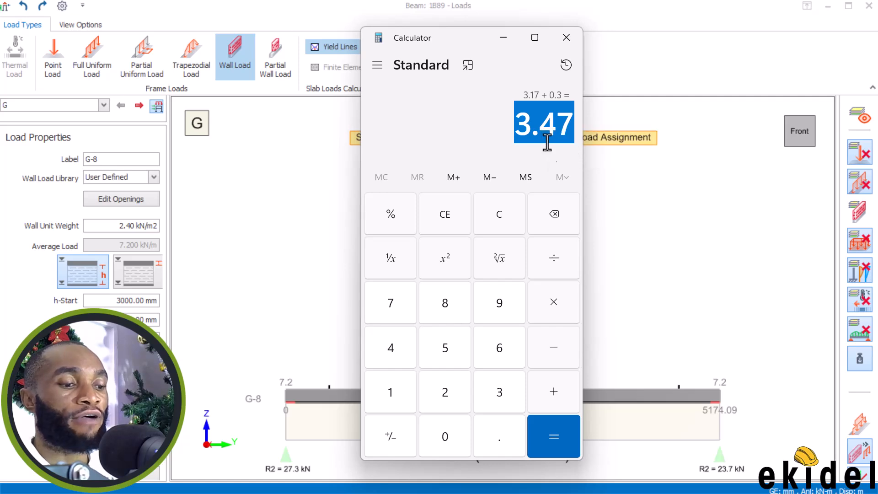
right_click(549, 132)
click(566, 151)
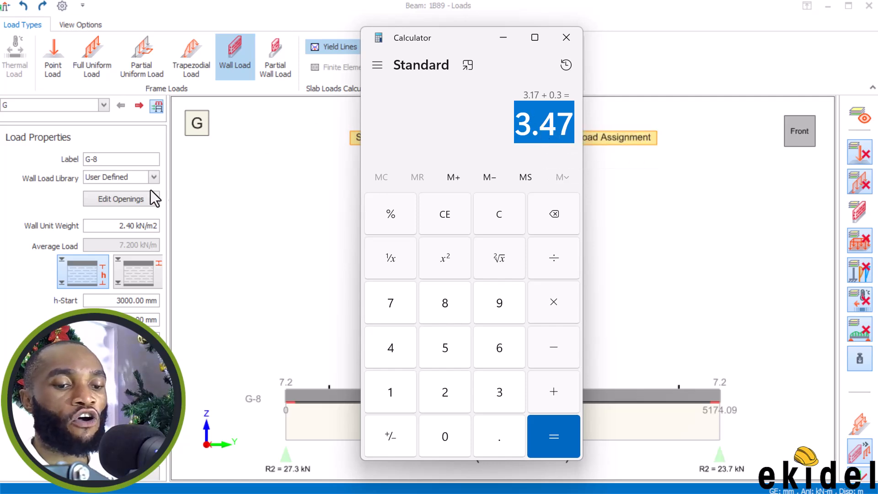
- Restart the beam's wall load in the load editor, set its wall unit weight to 3.47 kN/m2 and select the h-Start value
click(125, 221)
drag(110, 225, 135, 229)
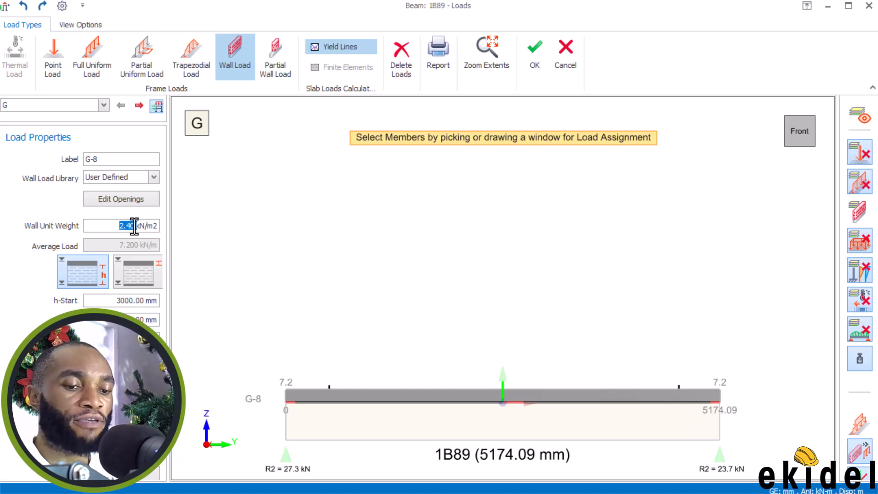
key(Escape)
click(234, 54)
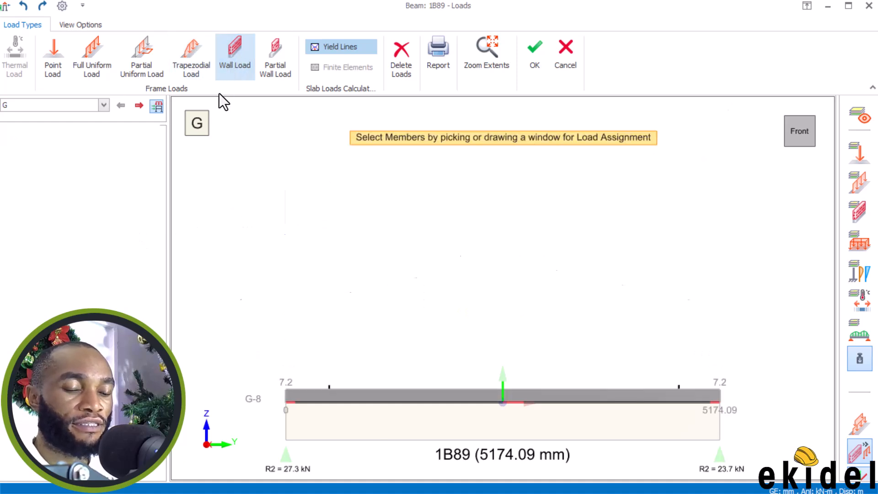
drag(118, 226, 133, 230)
text(3.40)
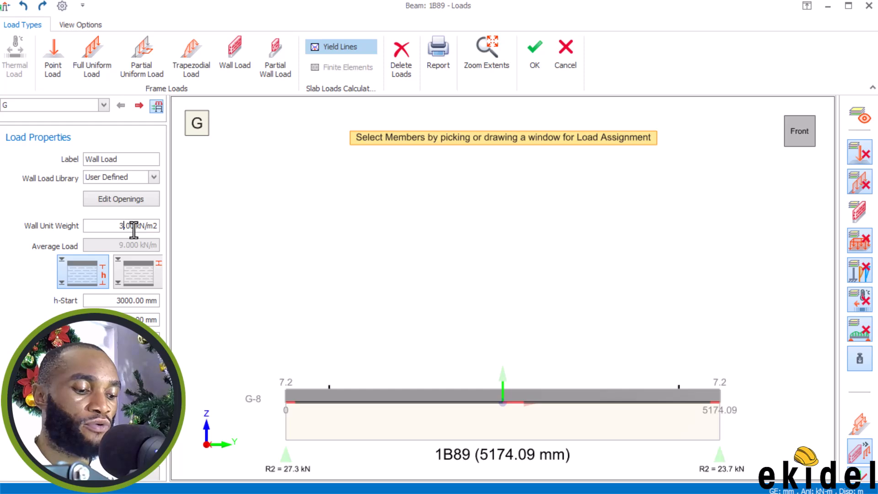
text(7)
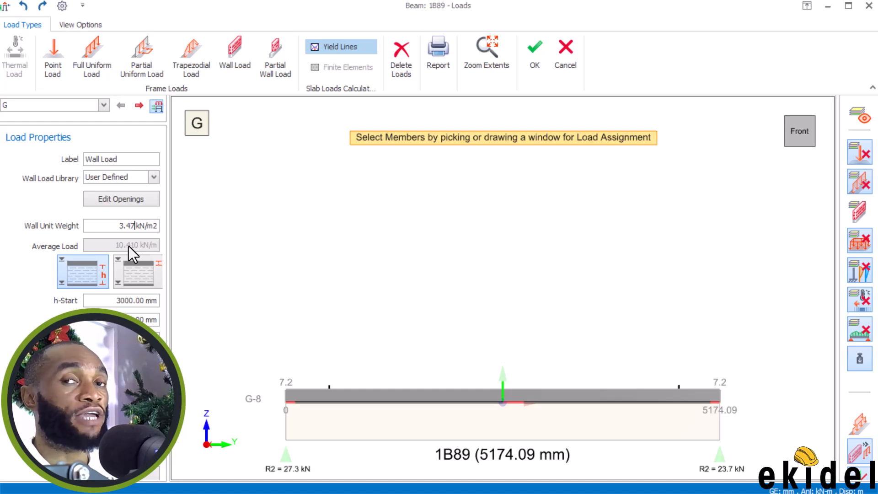
drag(110, 300, 138, 300)
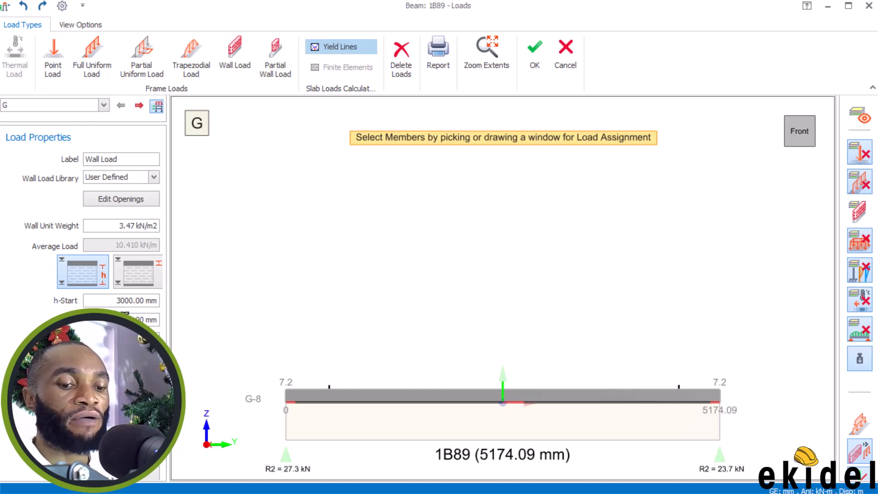
drag(117, 300, 147, 301)
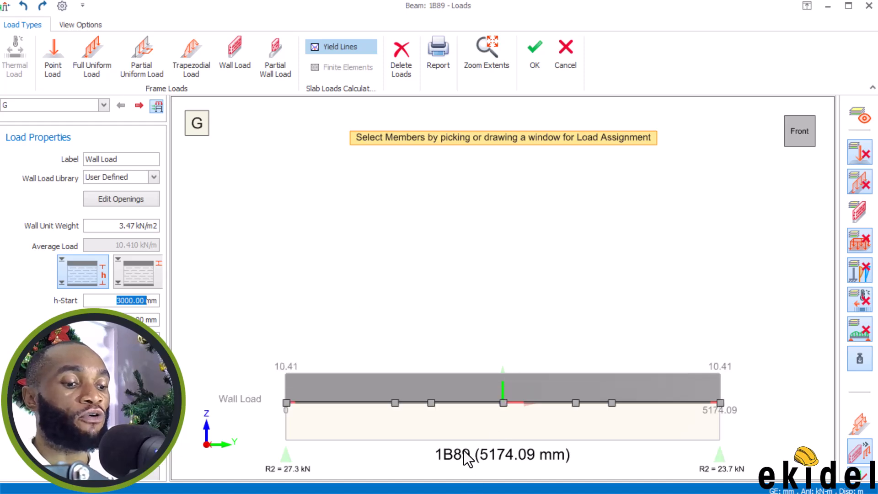
- Fit the load editor to the screen, minimise it and ProtaStructure, and make Calculator the active window
mouse_move(849, 10)
click(844, 8)
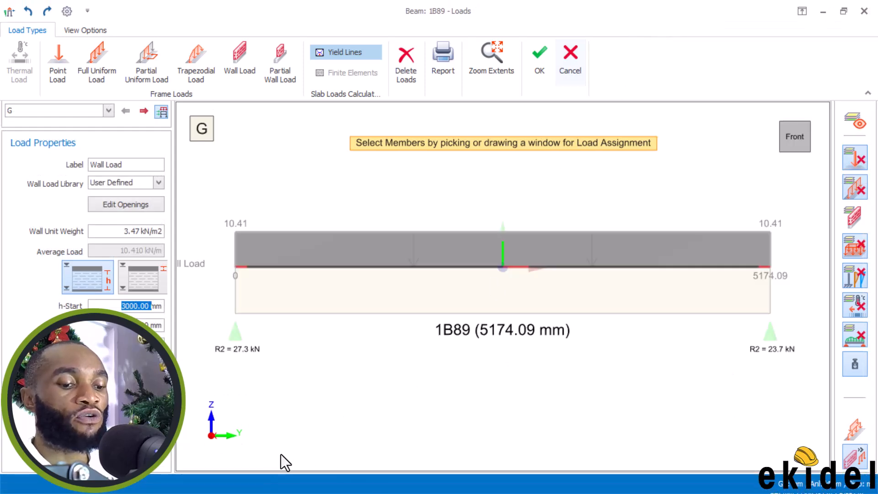
click(823, 11)
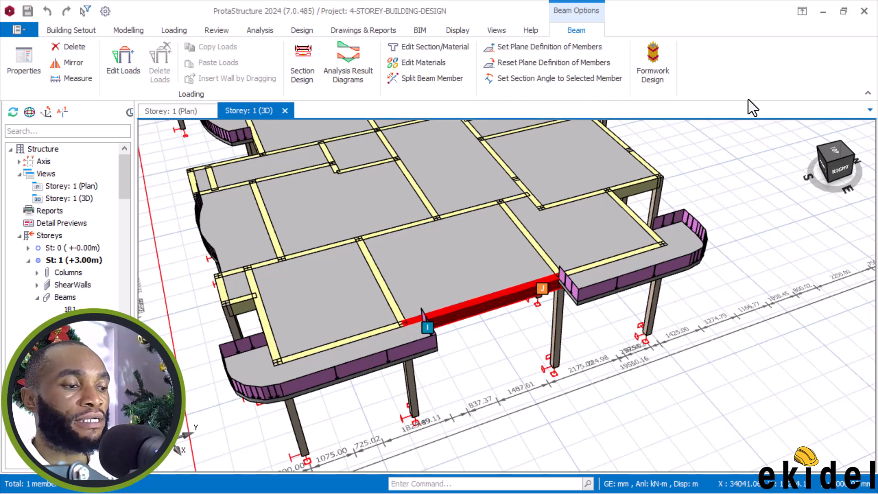
click(823, 11)
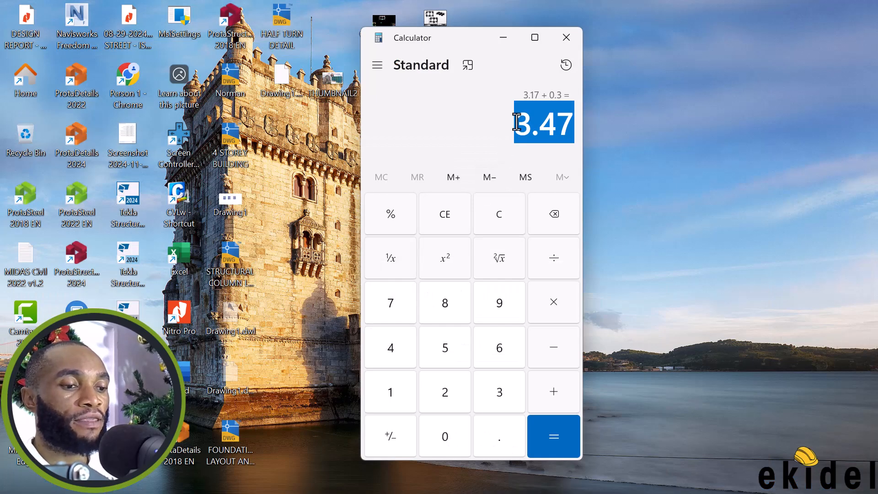
click(447, 103)
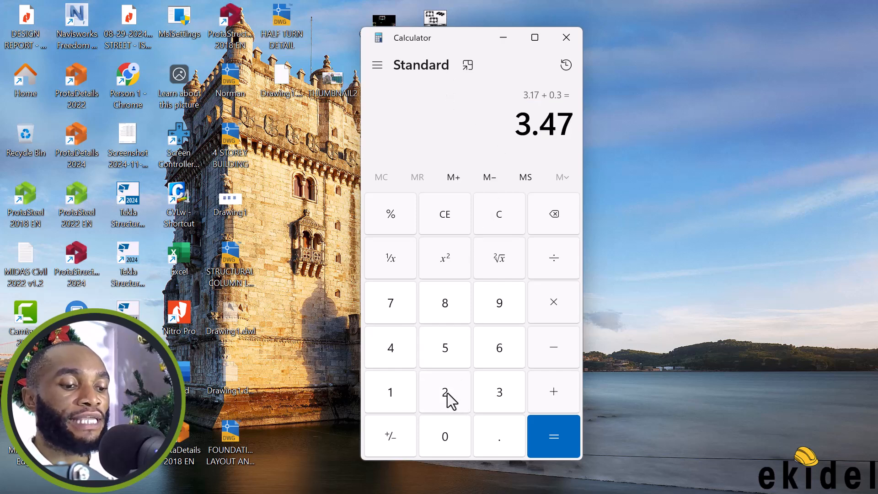
click(500, 398)
click(493, 437)
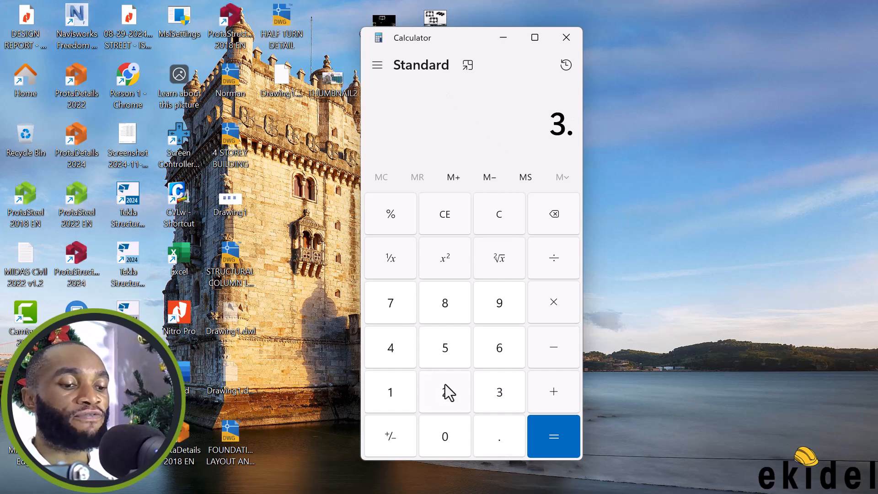
click(405, 350)
click(509, 210)
- Calculate the wall height as 3400 - 450
click(477, 384)
click(405, 348)
click(440, 438)
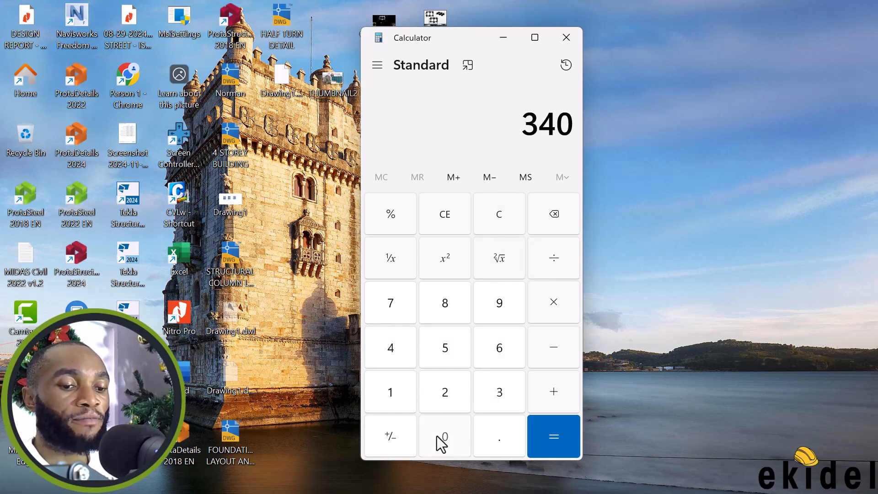
click(442, 440)
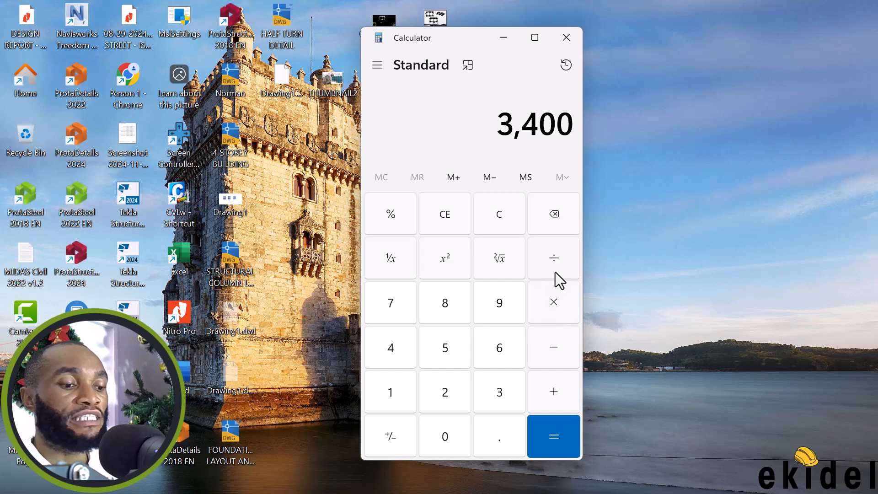
click(555, 335)
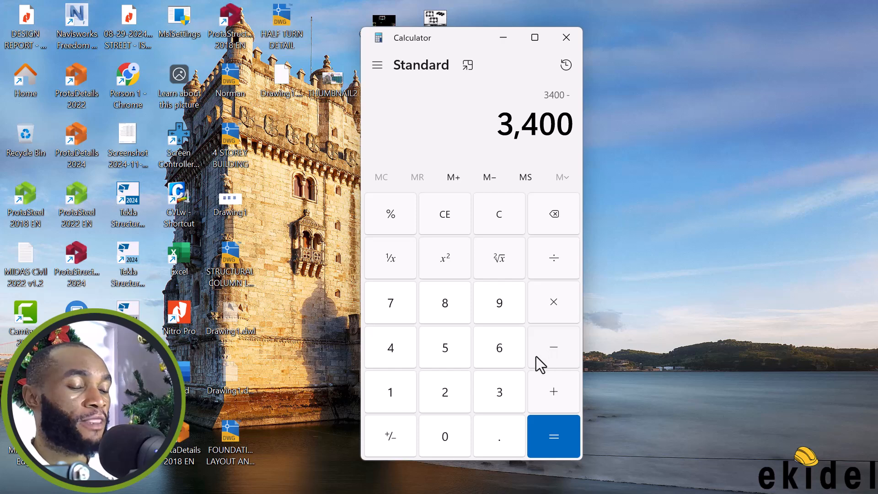
click(390, 350)
click(447, 358)
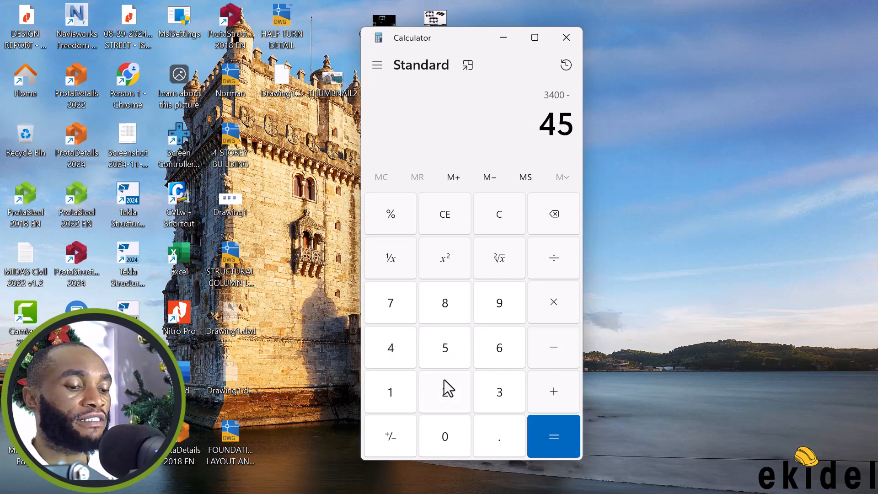
click(451, 429)
click(541, 433)
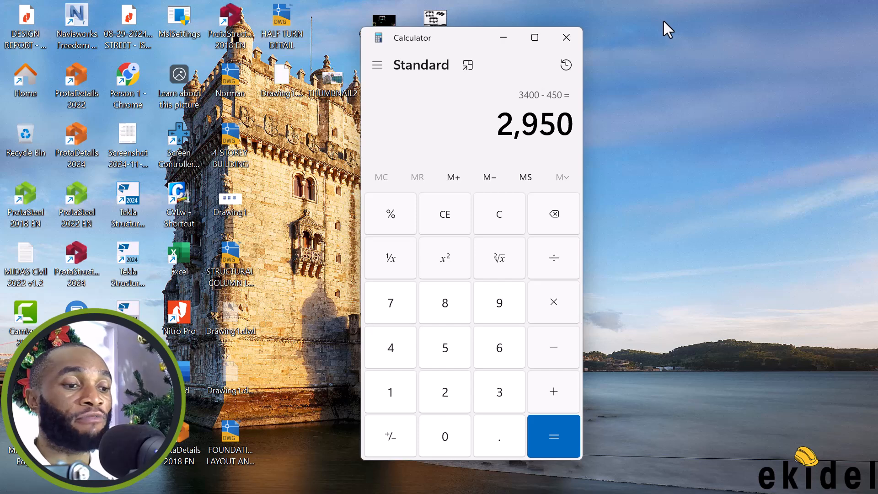
- Switch back to the ProtaStructure load editor, set the beam's wall load height to 2950 mm and accept the loads
click(584, 483)
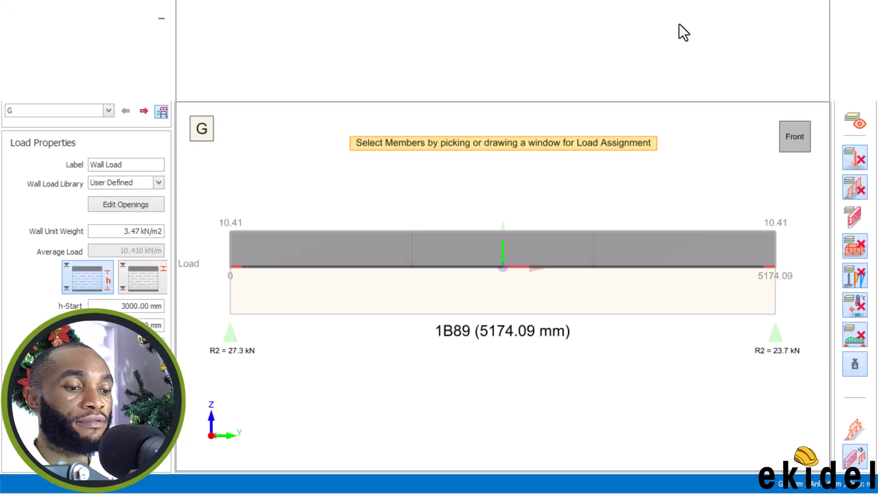
click(121, 306)
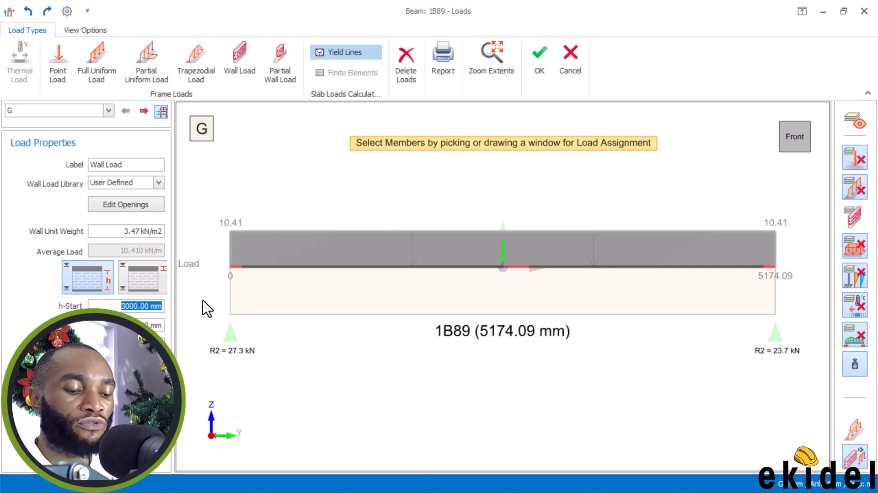
text(29)
key(Return)
text(50)
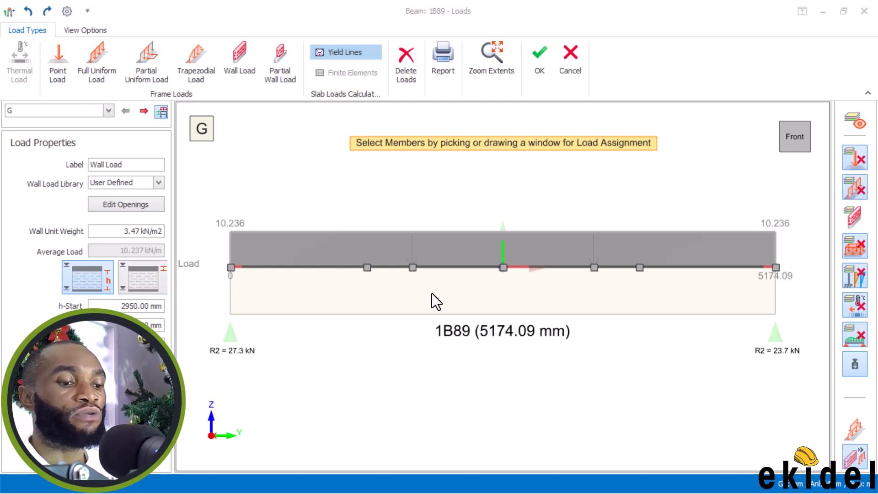
click(462, 292)
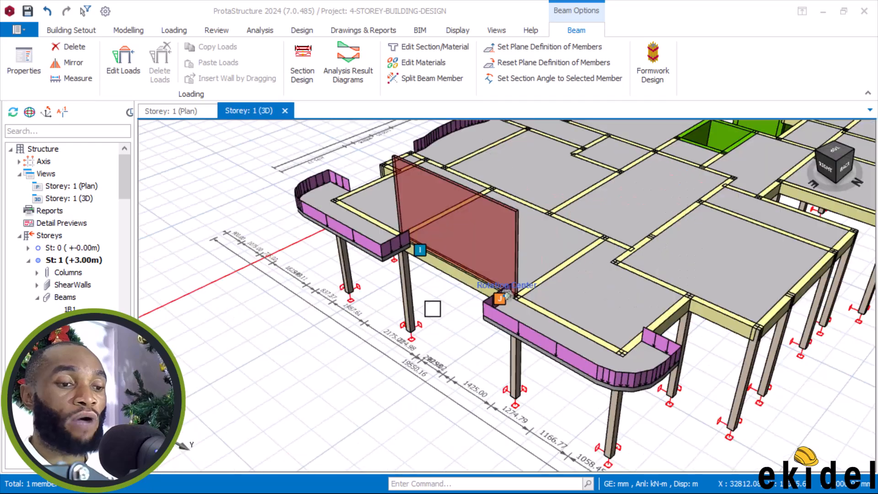
- Copy the wall load from the beam that carries the only wall, beam 1B89
mouse_move(431, 310)
middle_down()
mouse_move(474, 299)
mouse_move(458, 291)
mouse_move(504, 276)
mouse_move(508, 257)
mouse_move(580, 268)
mouse_move(438, 255)
middle_up()
scroll(465, 303, up, 3)
key(Escape)
scroll(460, 305, down, 3)
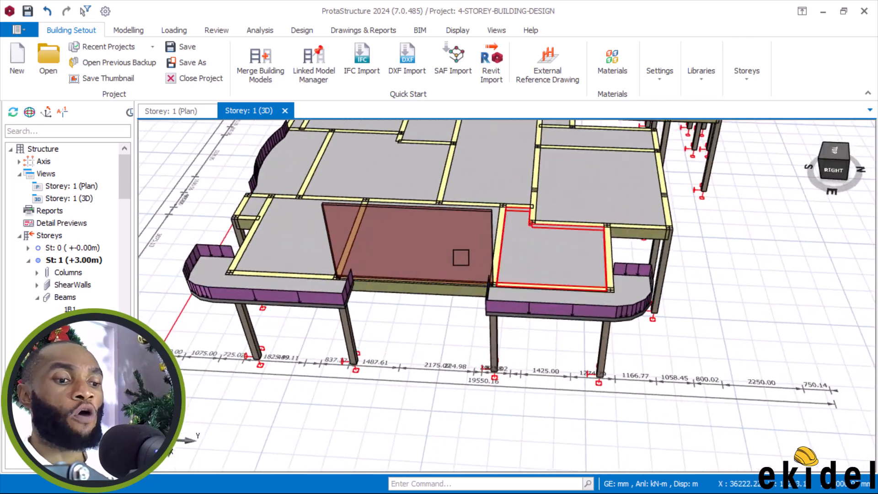
click(439, 237)
right_click(439, 237)
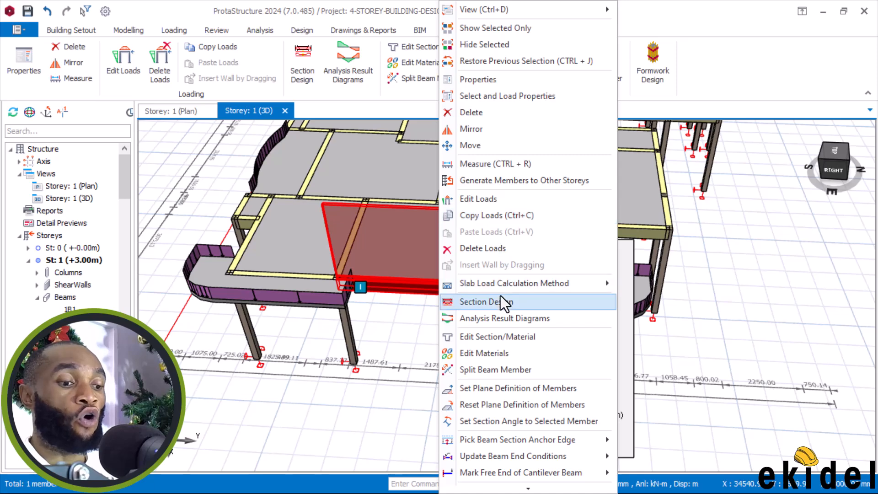
click(490, 216)
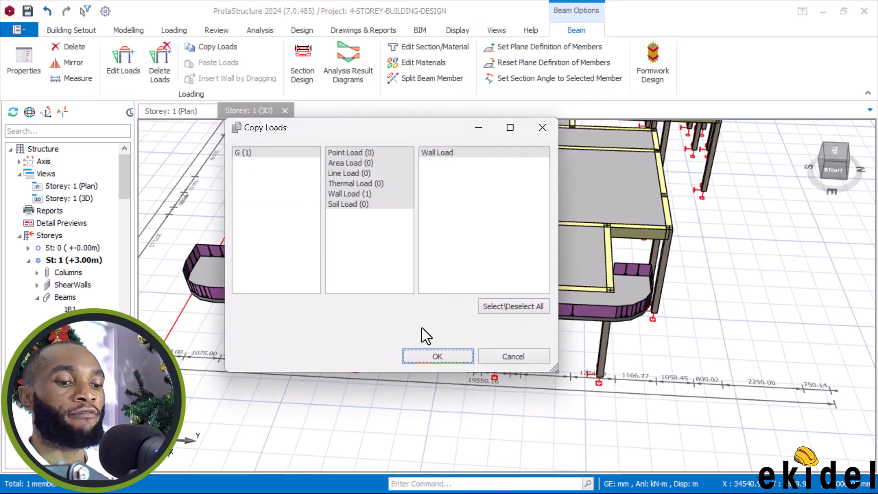
click(427, 356)
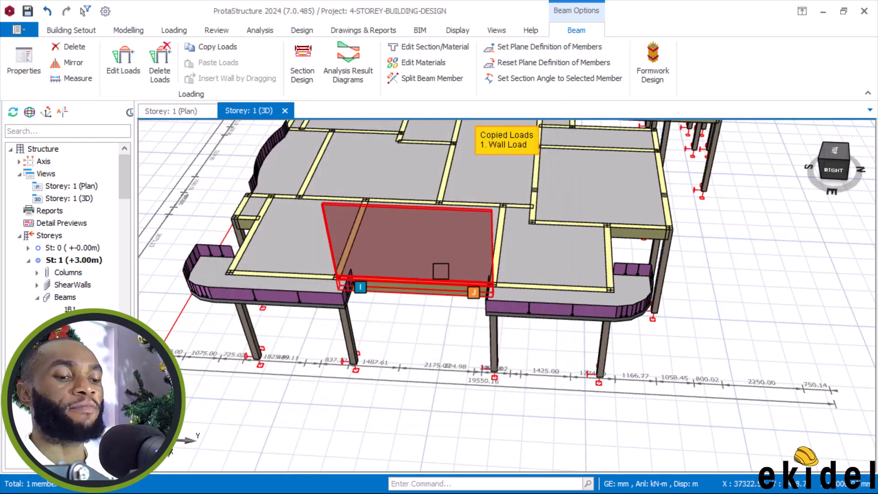
- Paste the copied wall load onto all storey 1 beams, from 1B1 to 1B109, and clear the selection
scroll(497, 277, down, 3)
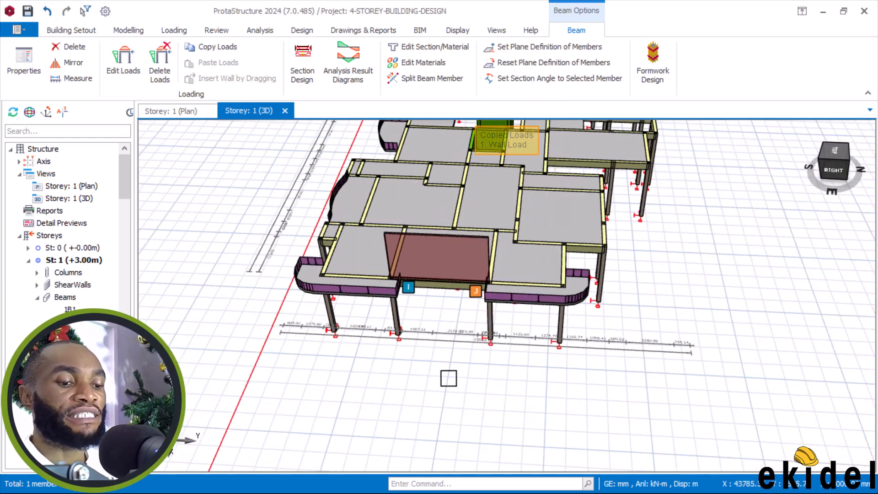
key(Escape)
scroll(441, 376, down, 3)
middle_drag(440, 375, 571, 322)
scroll(367, 274, up, 3)
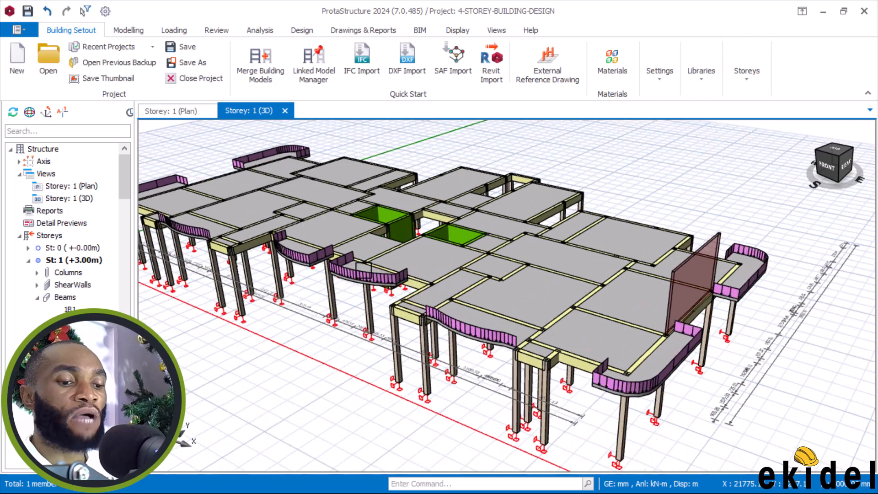
scroll(459, 311, down, 4)
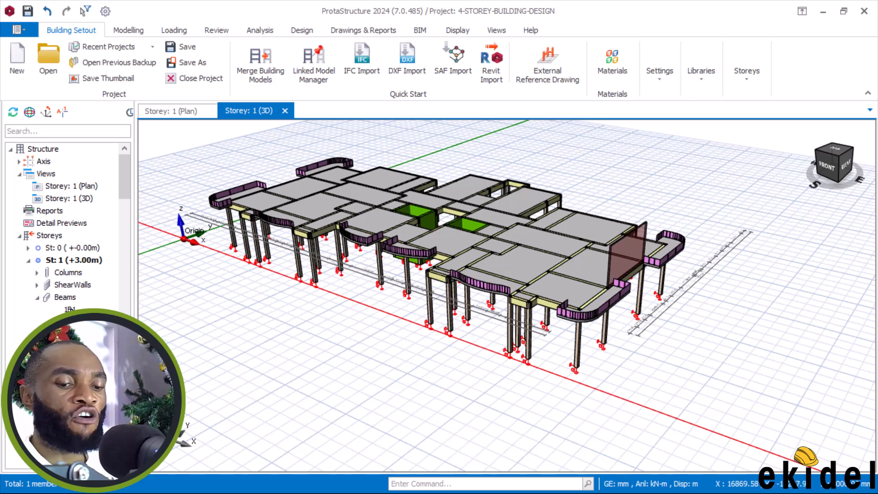
click(69, 308)
scroll(69, 274, down, 8)
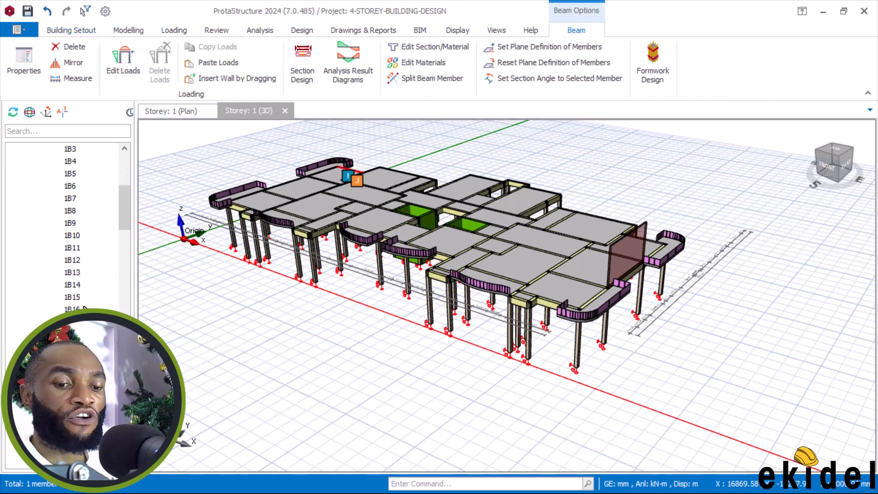
scroll(69, 224, down, 20)
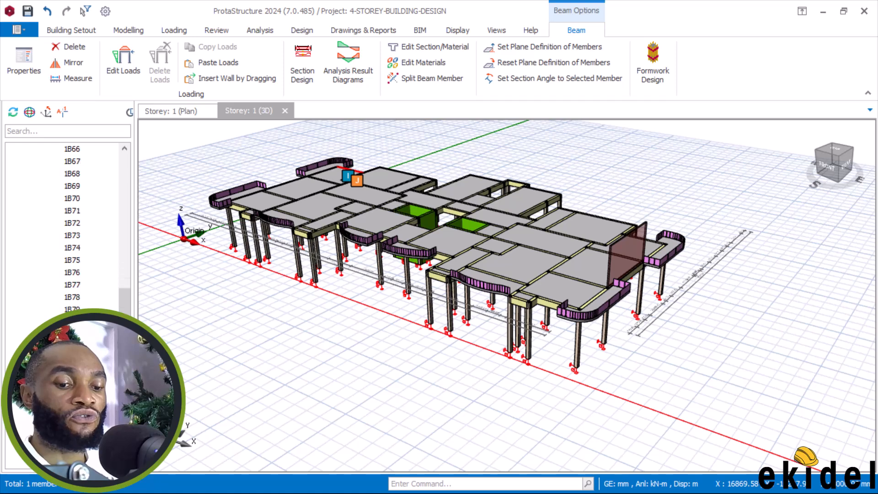
scroll(87, 278, down, 7)
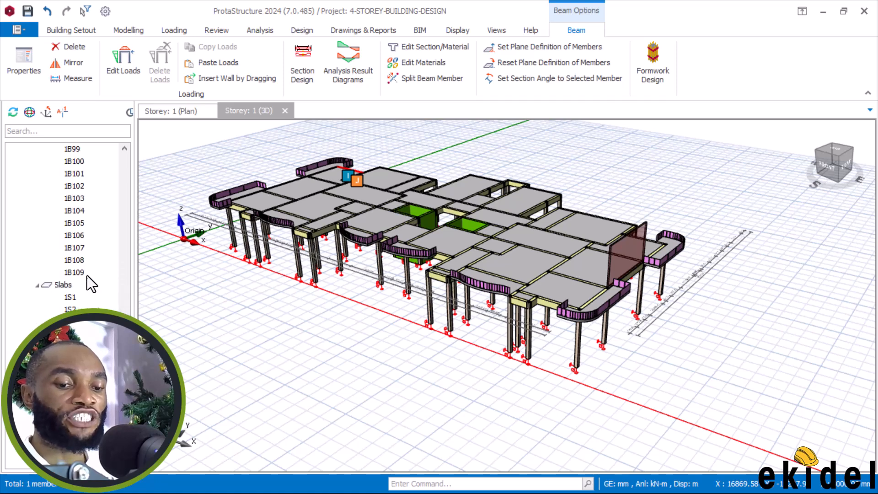
shift+click(74, 271)
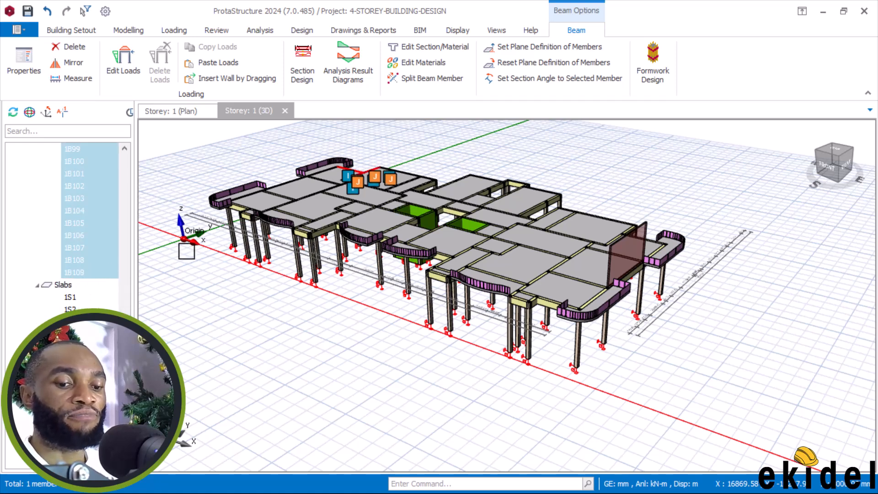
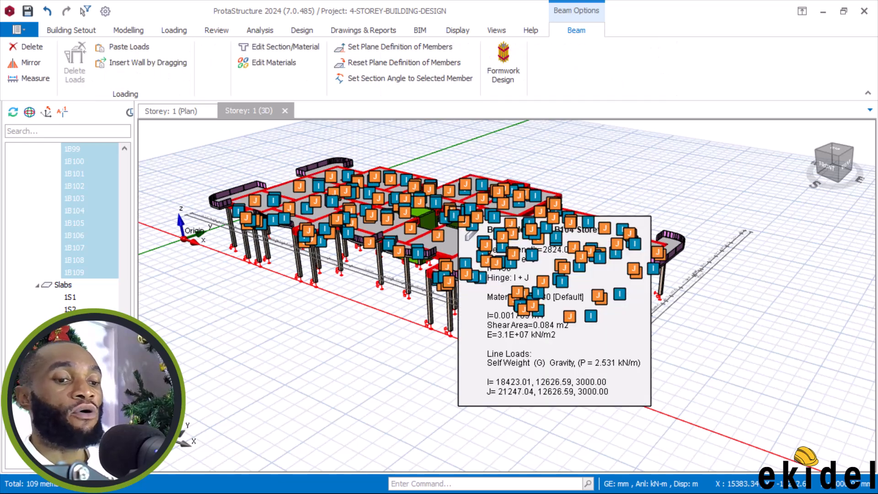
scroll(572, 193, up, 2)
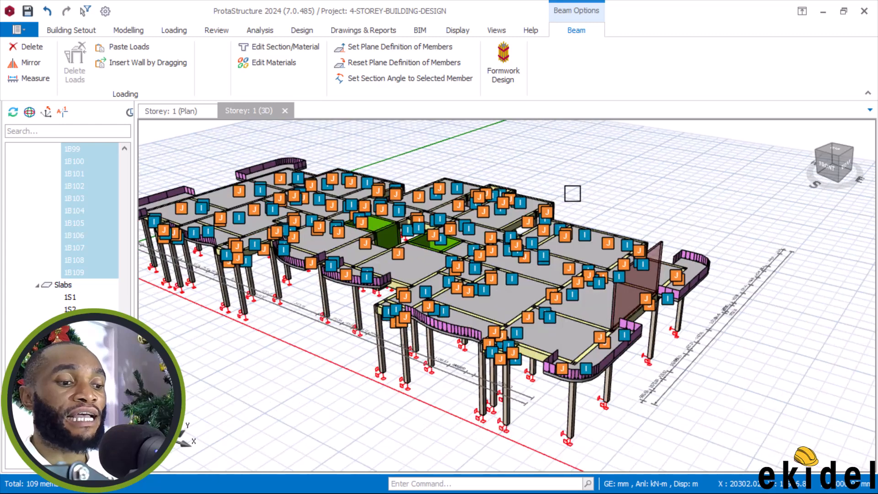
scroll(573, 193, up, 3)
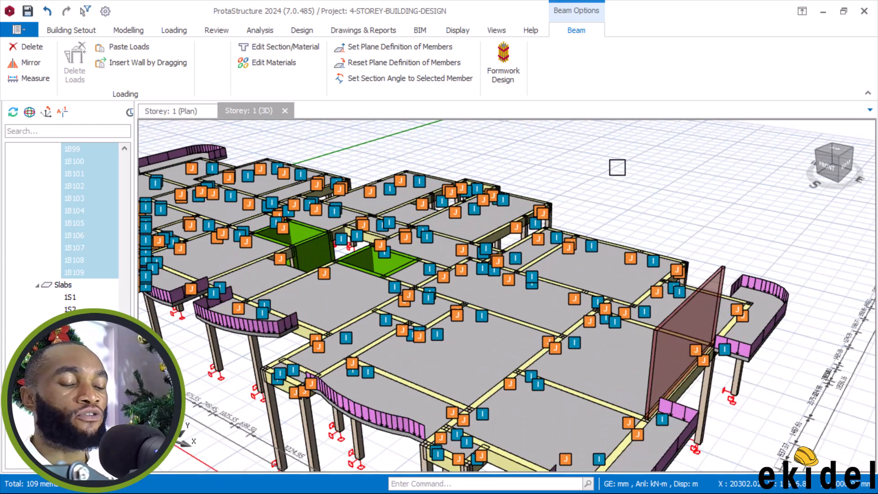
right_click(617, 167)
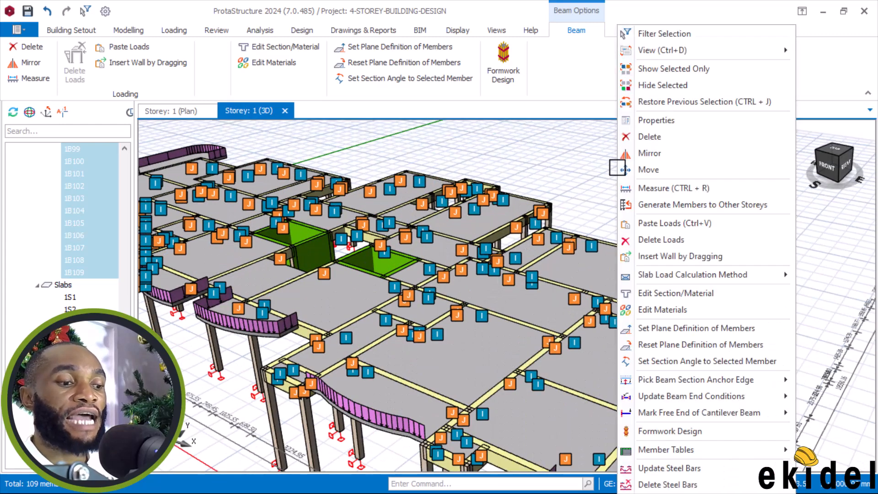
click(685, 226)
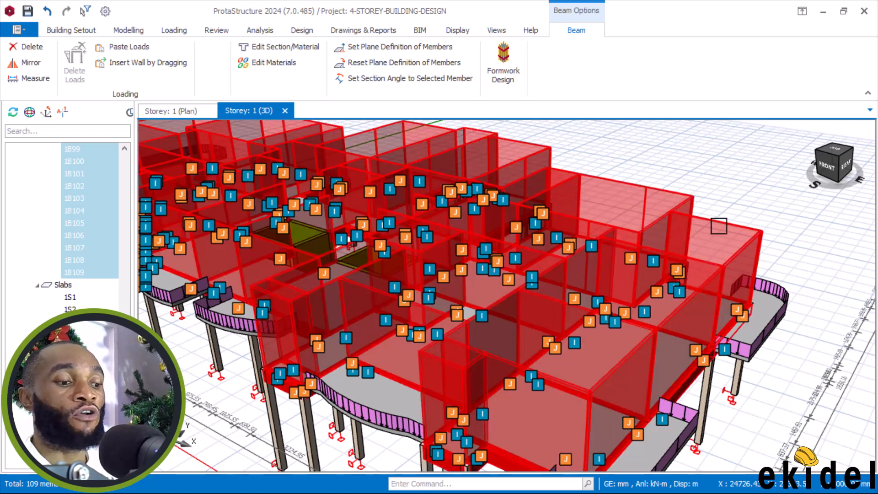
scroll(736, 197, down, 2)
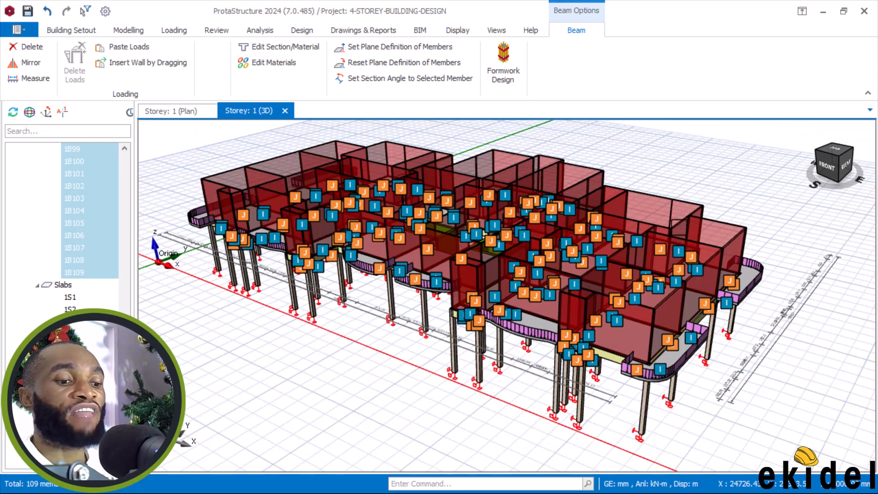
key(Escape)
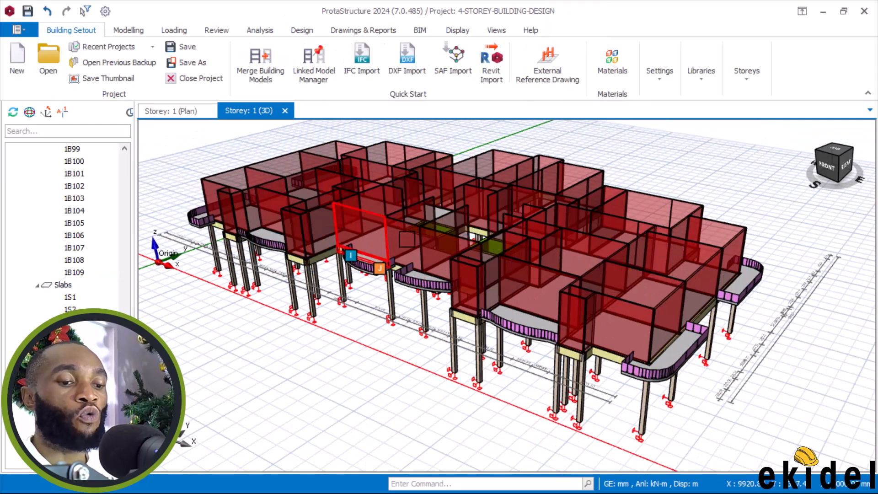
- Examine the wall loads on the storey 1 beams from the front and check the load details of a beam
scroll(393, 241, down, 1)
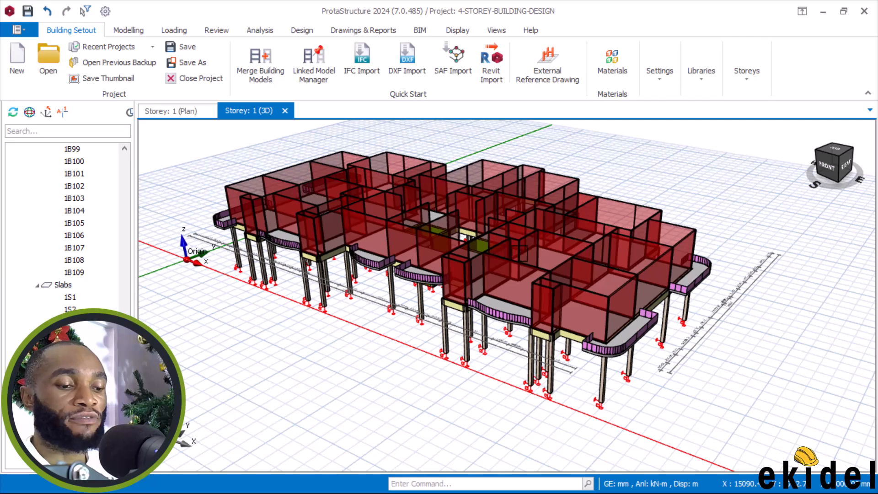
mouse_move(534, 262)
middle_down()
mouse_move(544, 259)
mouse_move(434, 252)
middle_up()
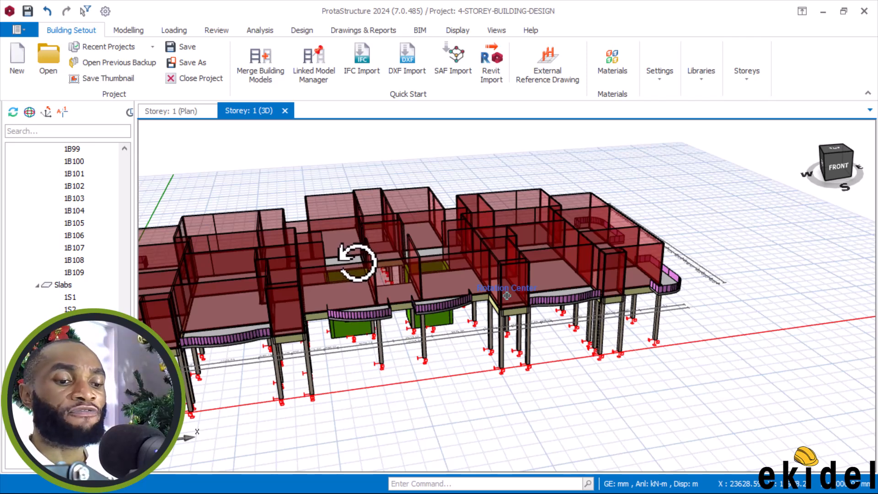
middle_drag(356, 260, 352, 263)
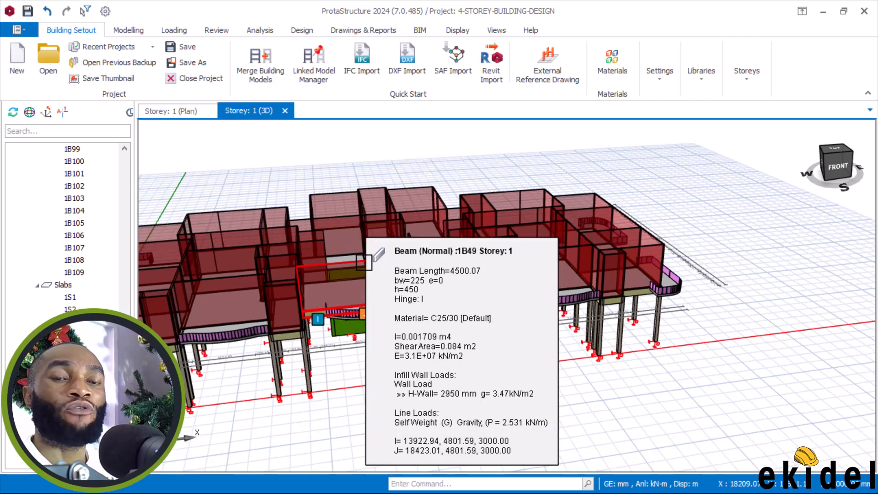
scroll(366, 256, down, 3)
scroll(304, 197, up, 2)
middle_drag(304, 198, 380, 205)
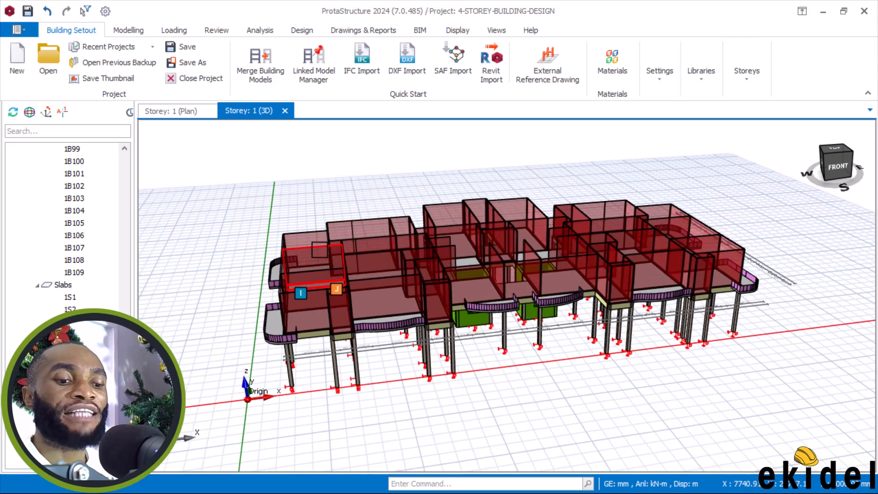
mouse_move(327, 239)
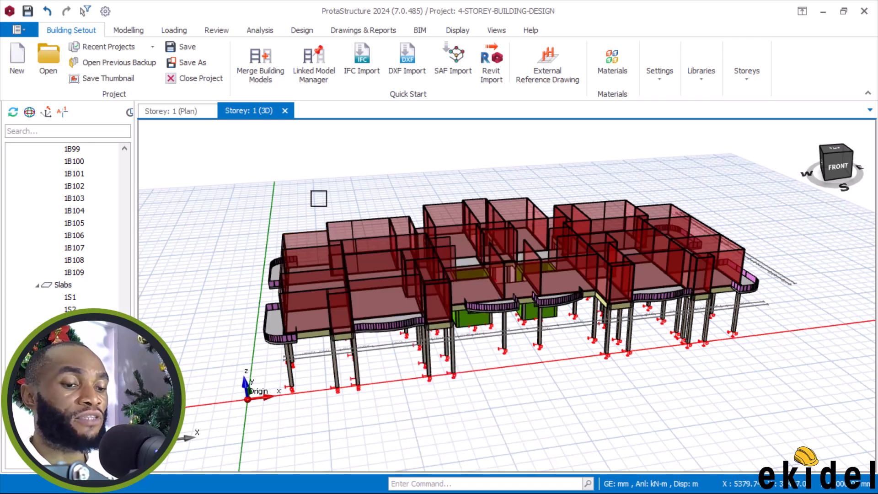
- Save the project
click(193, 48)
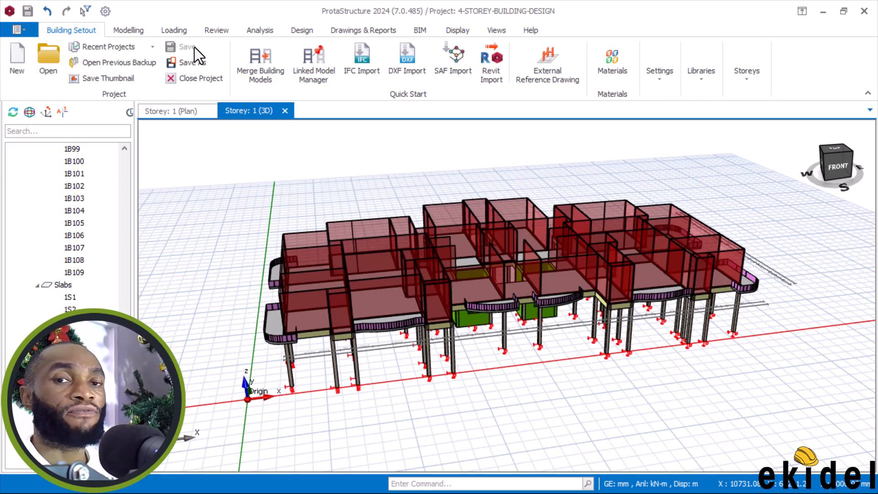
mouse_move(283, 235)
middle_down()
mouse_move(314, 229)
mouse_move(260, 238)
mouse_move(285, 215)
middle_up()
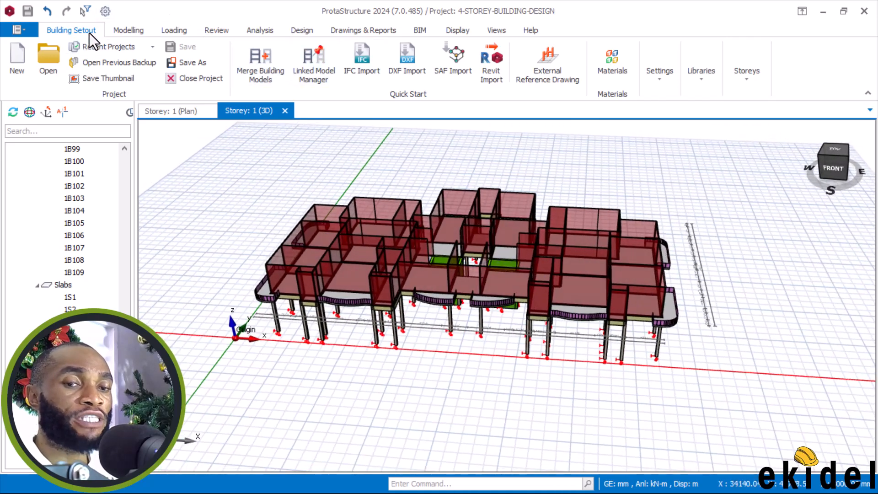
- Insert storeys up to storey 3 with an inserted storey height of 3400 mm, generating their members from the selected storey
click(745, 79)
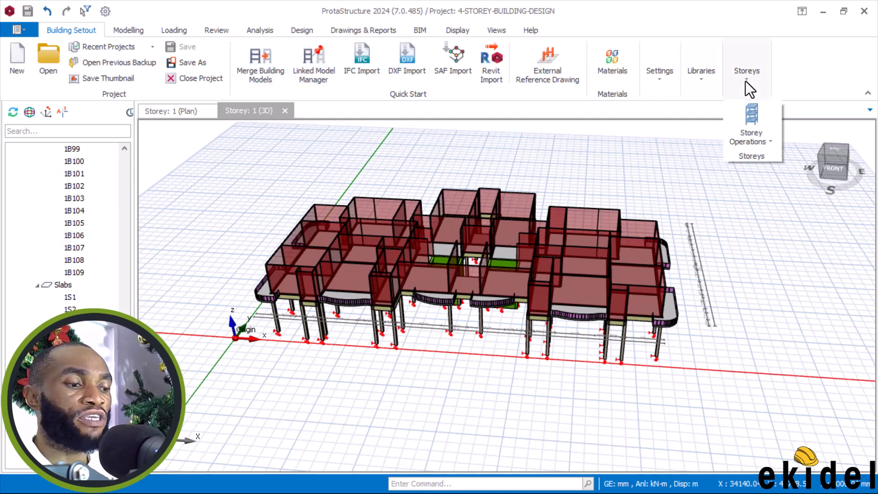
click(770, 140)
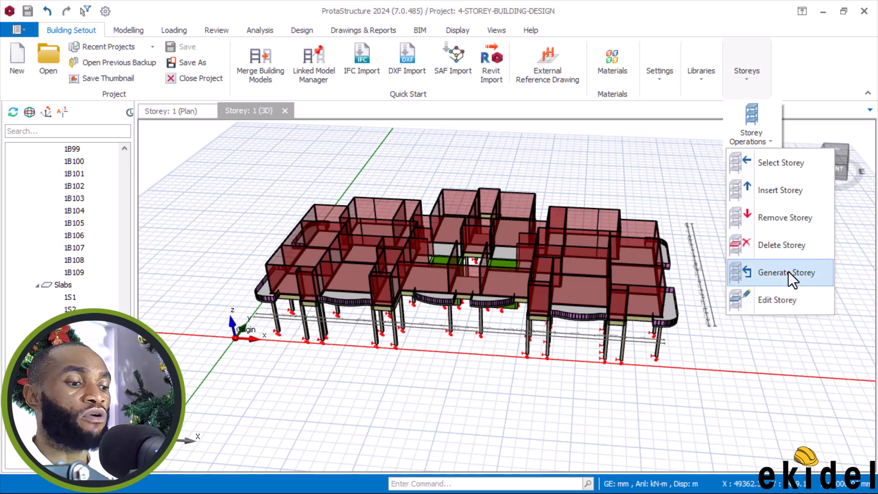
click(780, 199)
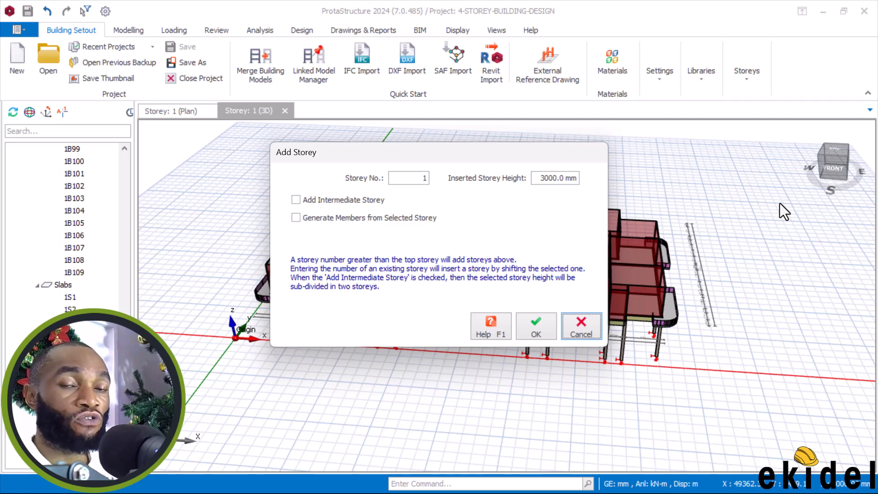
double_click(408, 183)
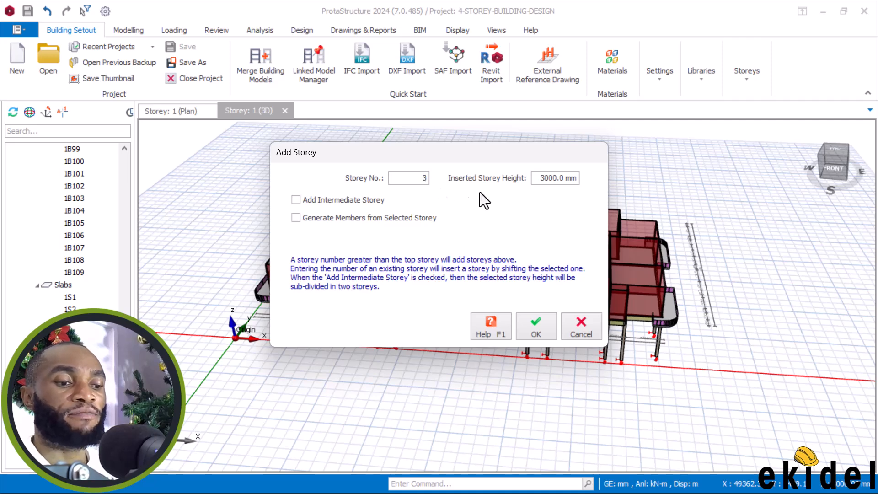
drag(540, 179, 587, 182)
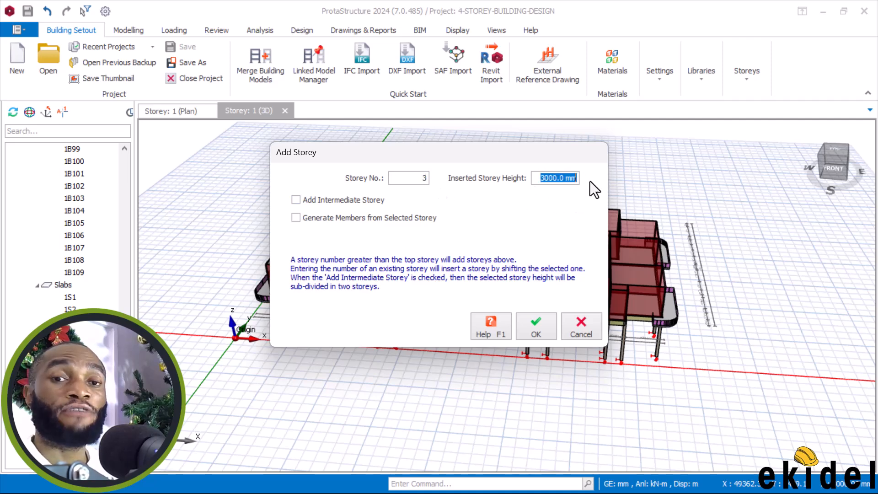
text(3400)
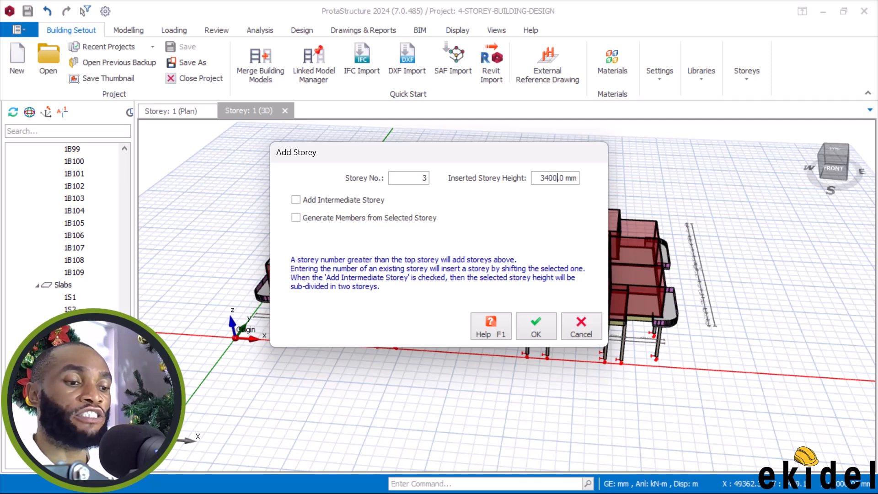
click(319, 220)
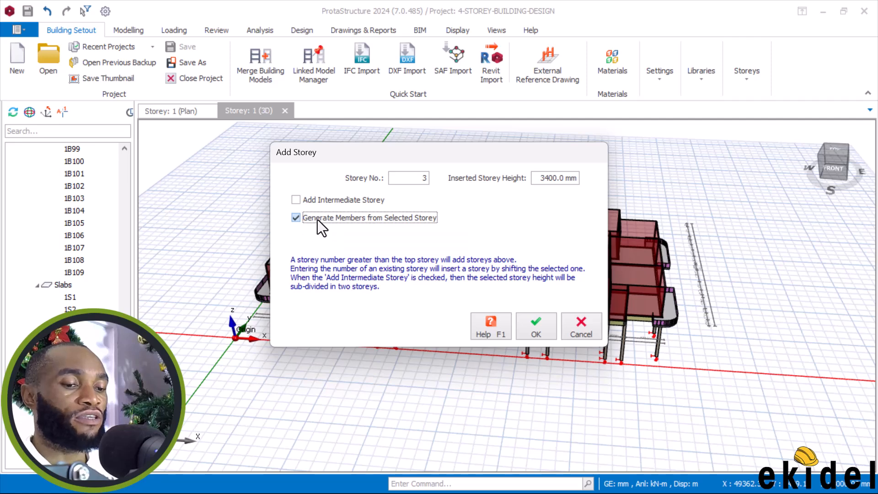
click(536, 325)
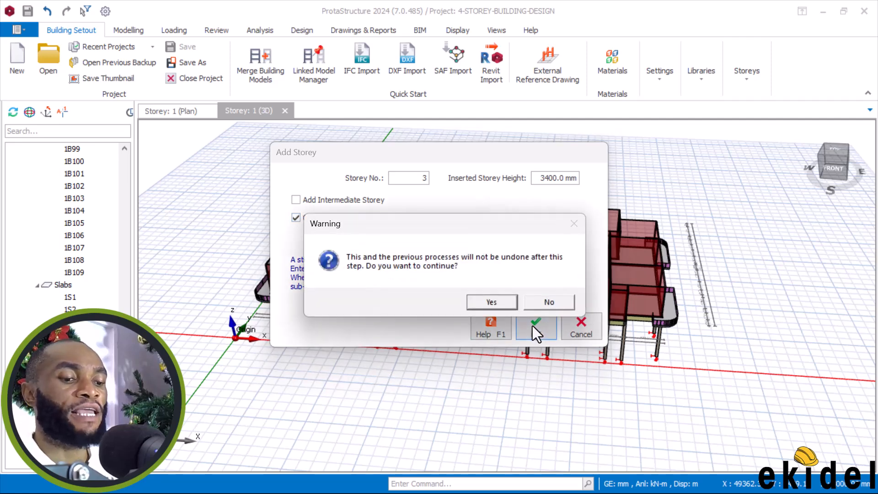
click(505, 305)
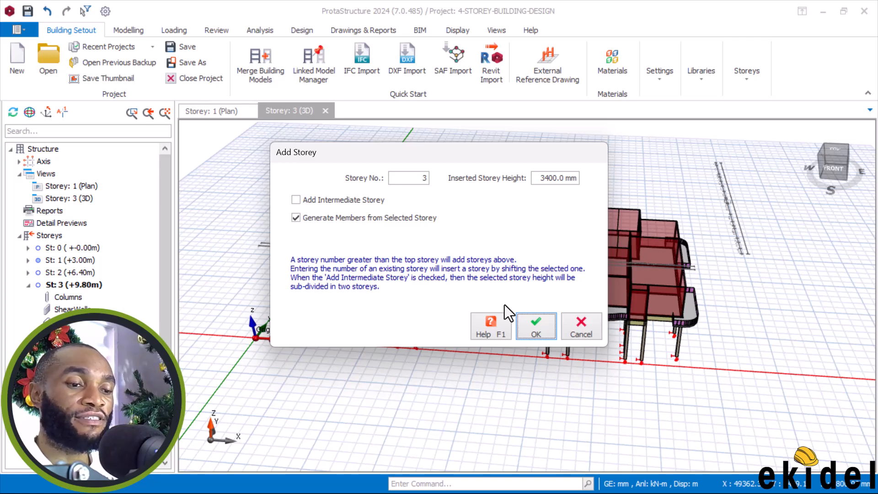
key(Return)
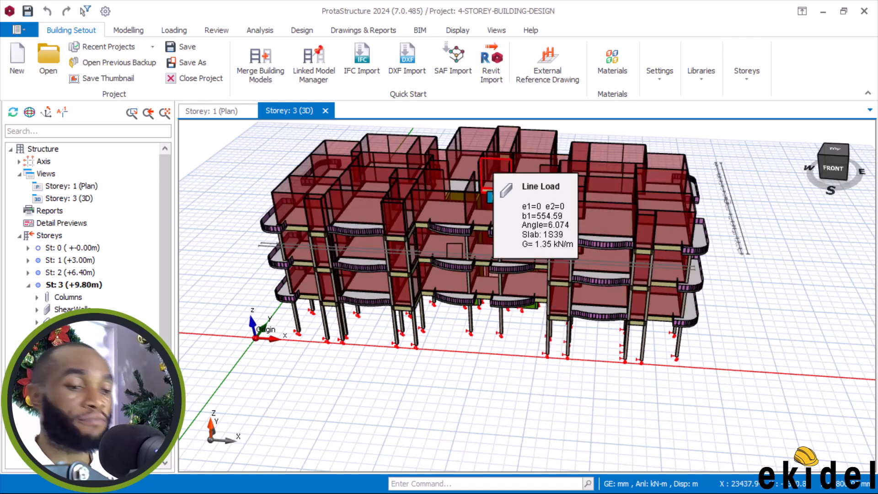
- Examine the generated storeys in 3D from the front and from the building's corner
scroll(486, 248, down, 2)
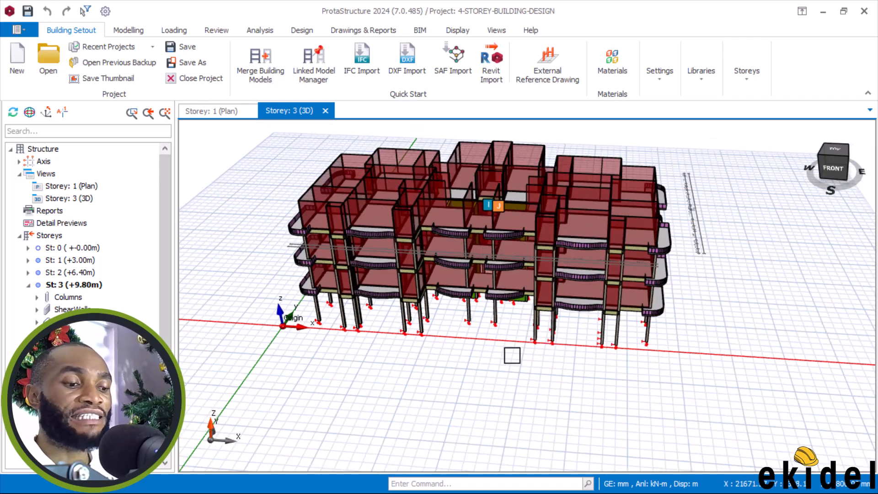
middle_drag(499, 356, 471, 347)
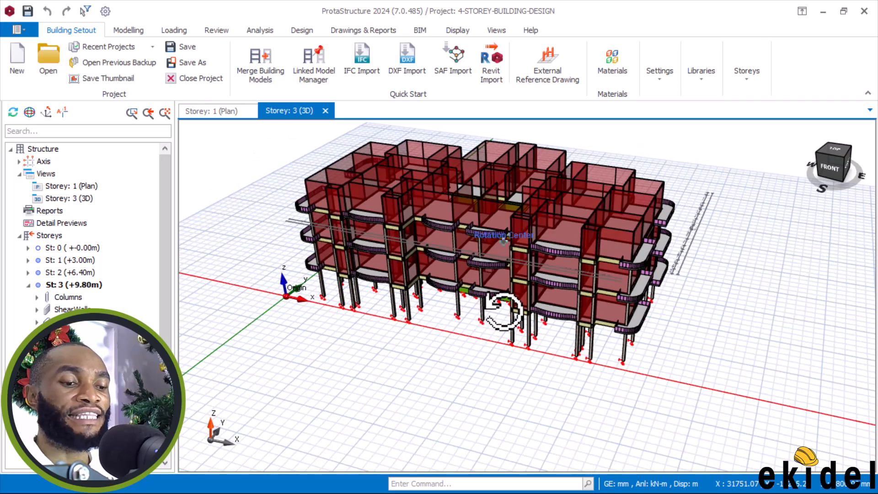
middle_drag(528, 296, 559, 348)
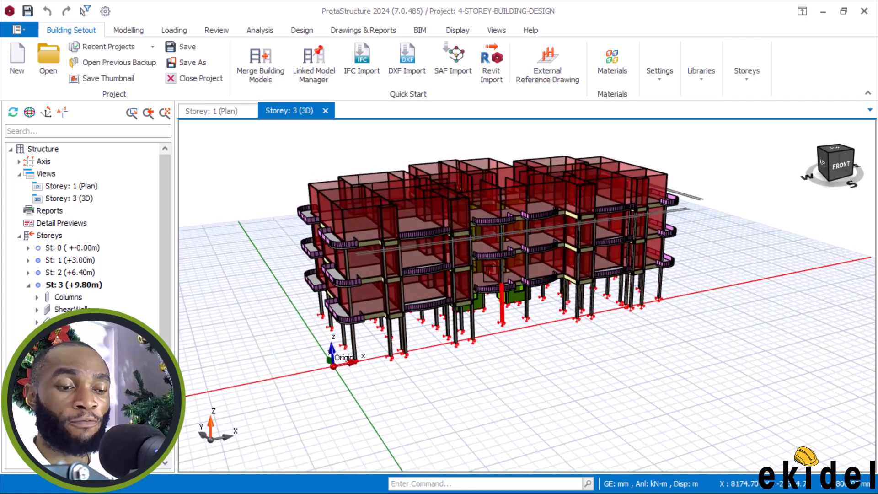
scroll(448, 215, up, 4)
scroll(447, 215, down, 3)
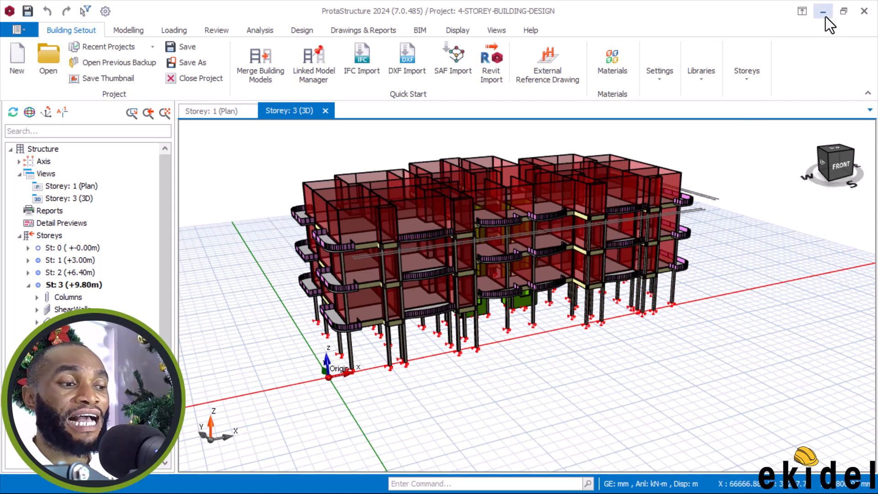
- Switch to the Jumbo B drawing in AutoCAD and review the 1st-3rd and 4th floor plans
click(843, 12)
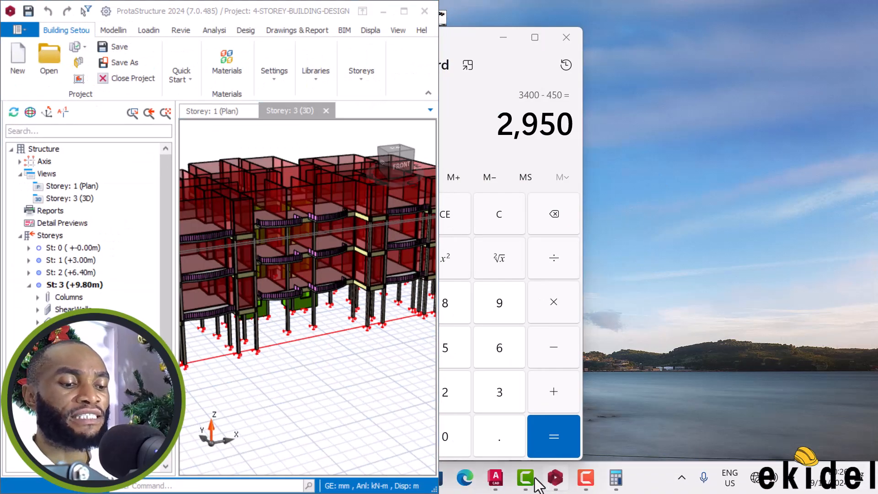
mouse_move(503, 486)
click(623, 415)
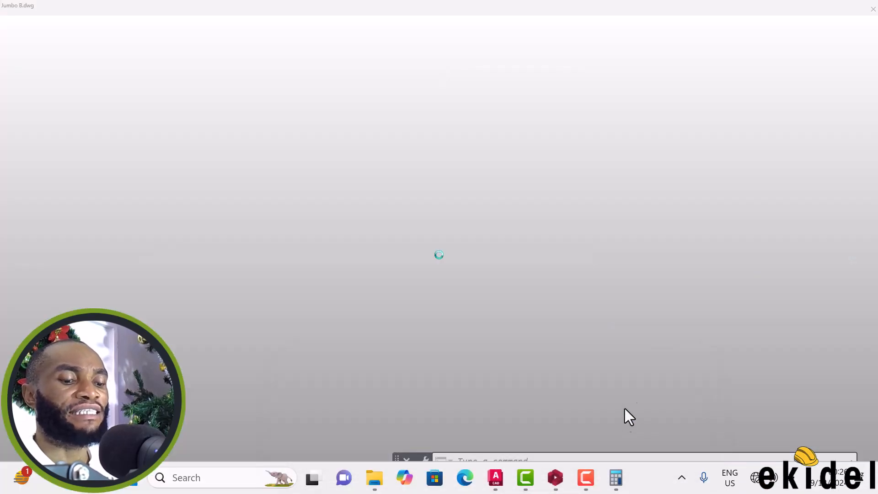
scroll(652, 169, down, 8)
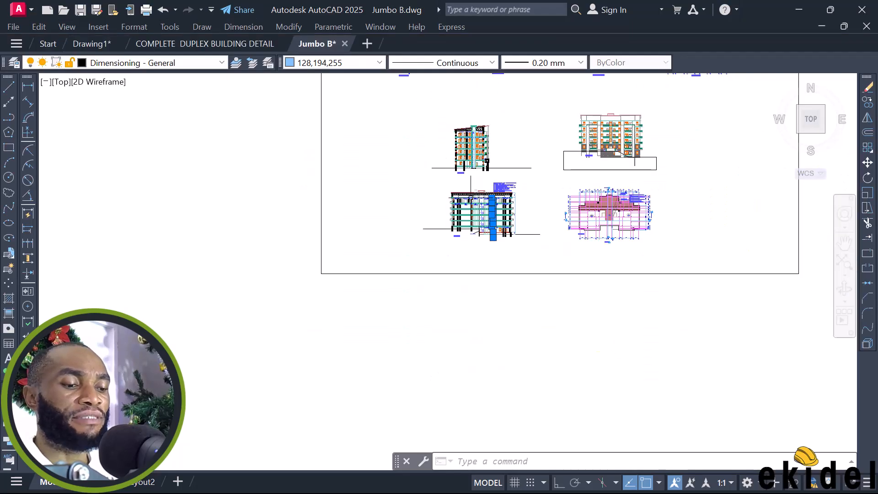
mouse_move(652, 169)
middle_down()
mouse_move(509, 217)
mouse_move(376, 247)
middle_up()
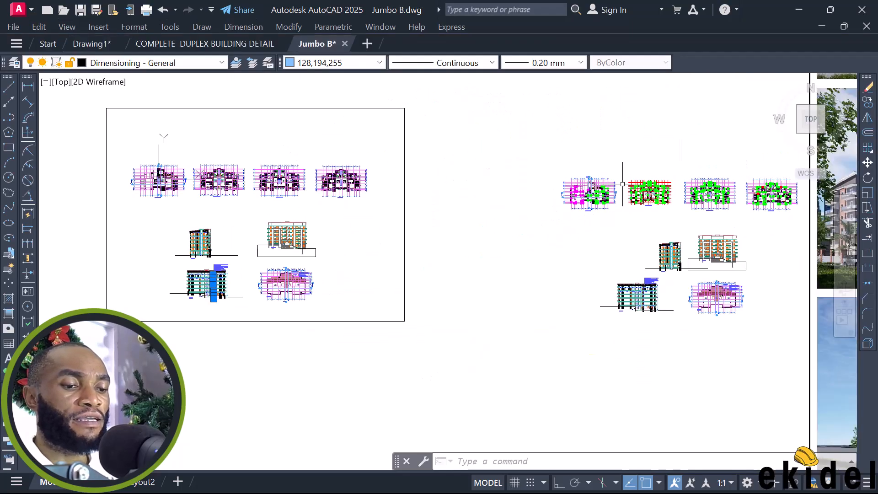
scroll(345, 197, up, 6)
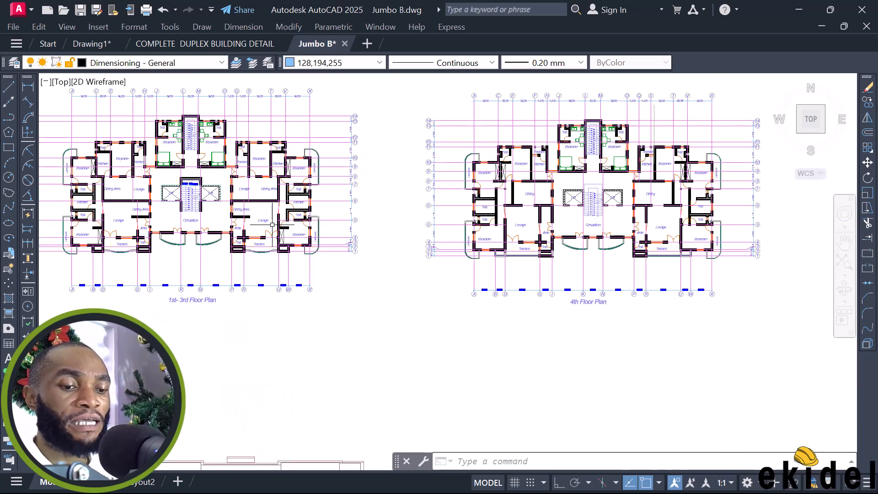
- Examine the exterior renderings beside the floor plans, checking the top floor, balconies and roof of the building
scroll(296, 227, down, 4)
scroll(297, 225, down, 2)
scroll(647, 234, up, 2)
middle_drag(627, 240, 238, 244)
scroll(280, 239, down, 2)
scroll(496, 253, up, 1)
middle_drag(736, 261, 472, 339)
scroll(479, 319, up, 3)
middle_drag(437, 316, 443, 249)
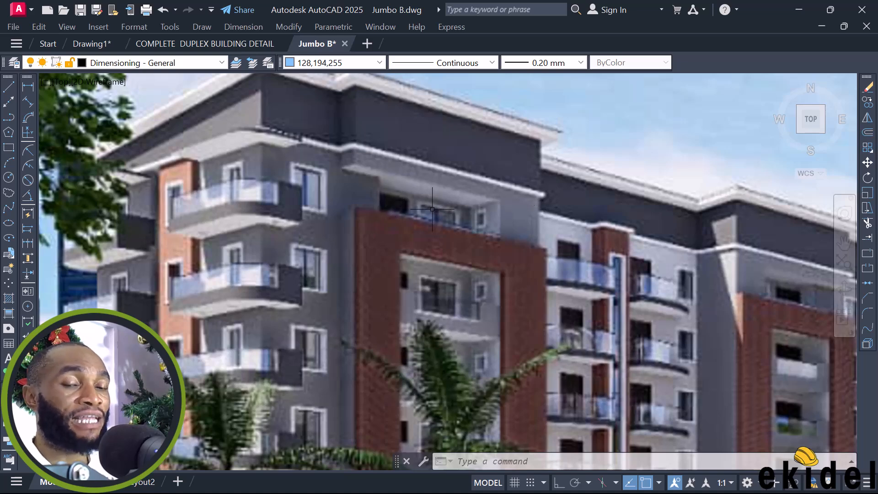
scroll(640, 183, down, 6)
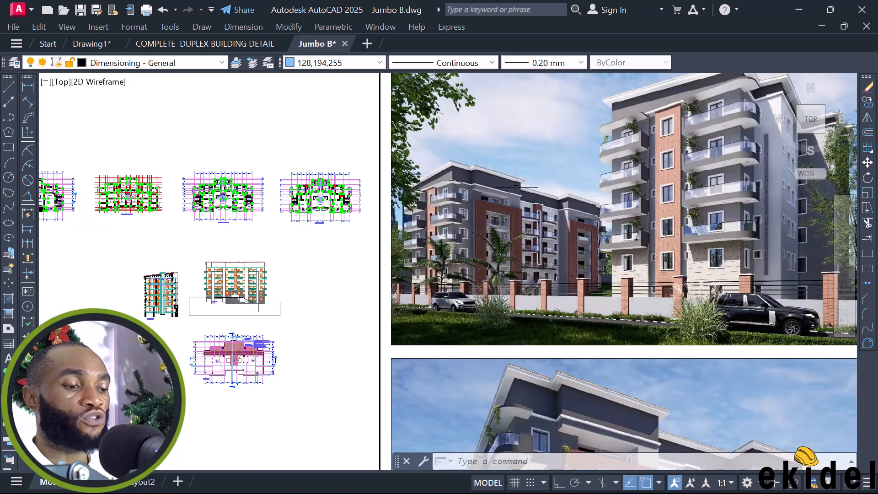
scroll(640, 183, up, 2)
scroll(655, 128, up, 5)
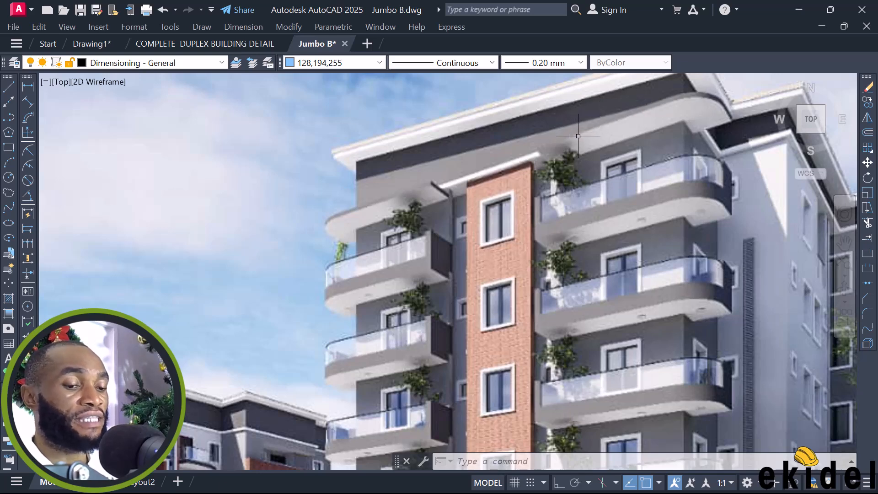
scroll(578, 145, down, 6)
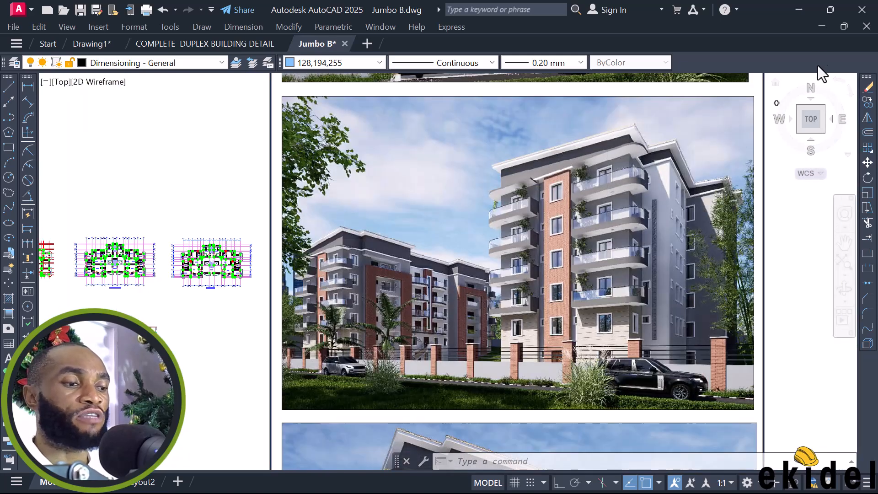
- Return to the 4-STOREY-BUILDING-DESIGN project in ProtaStructure and maximise its window
click(829, 9)
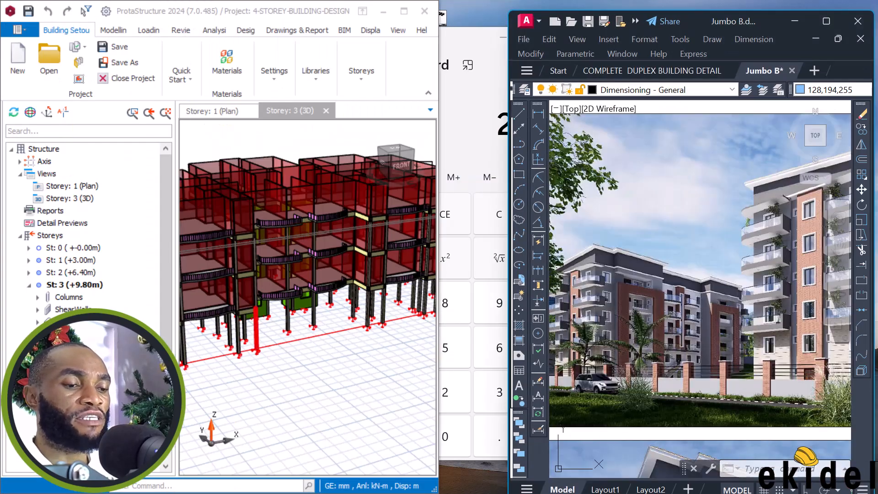
click(271, 13)
drag(270, 11, 362, 86)
click(465, 85)
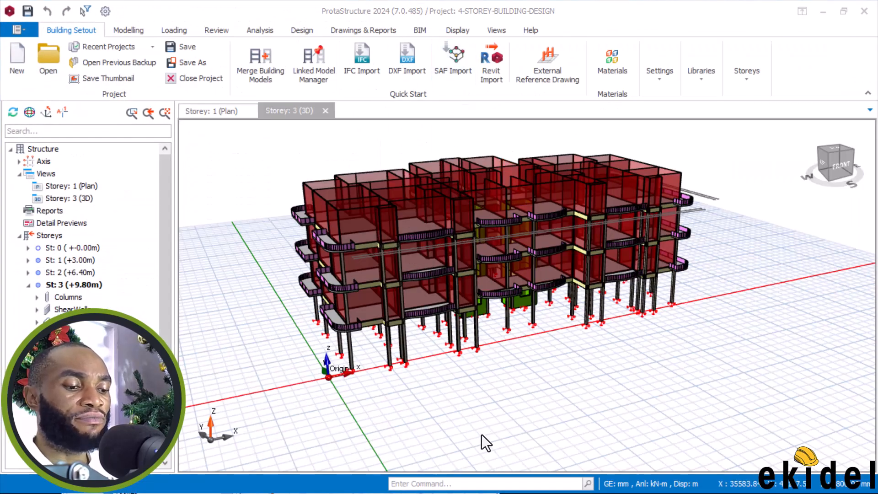
- Insert storey 4 with a storey height of 3400 mm, generating its members from the selected storey
scroll(474, 268, down, 1)
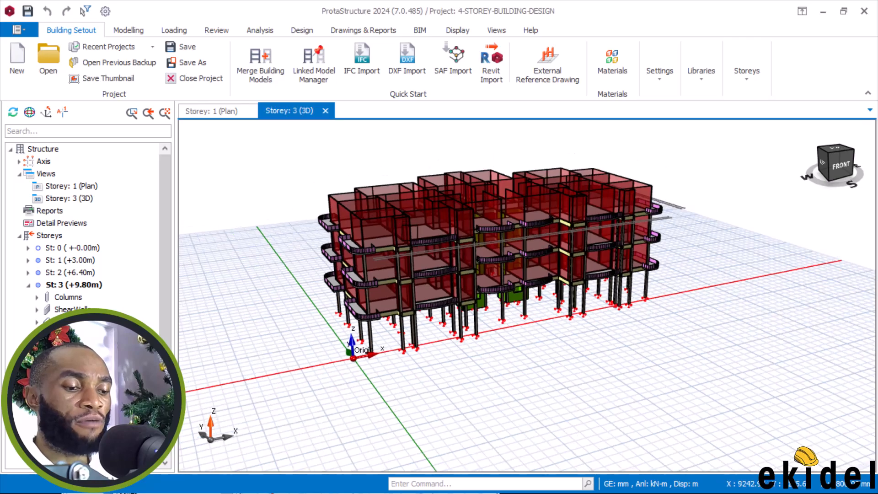
scroll(367, 241, up, 1)
middle_drag(367, 240, 320, 256)
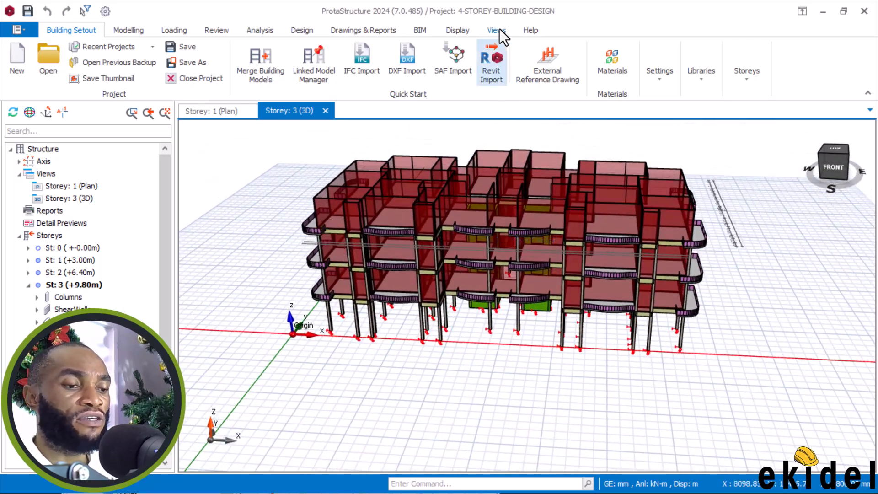
click(732, 82)
click(765, 133)
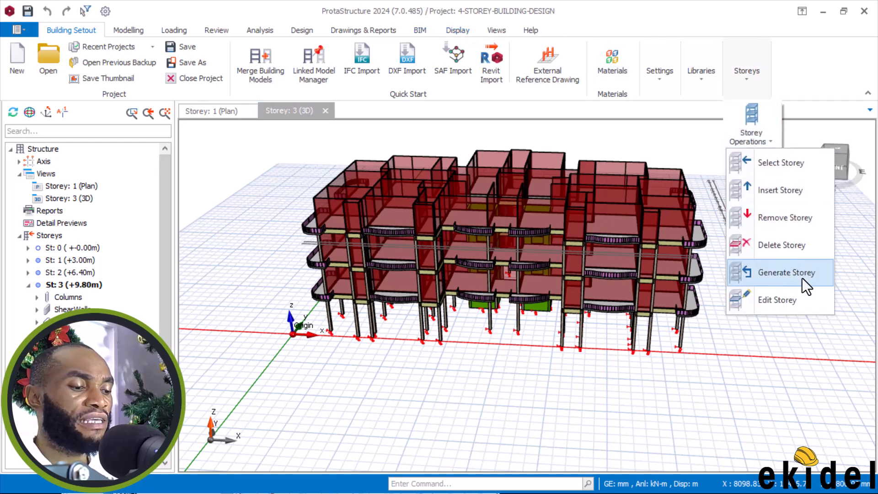
click(786, 191)
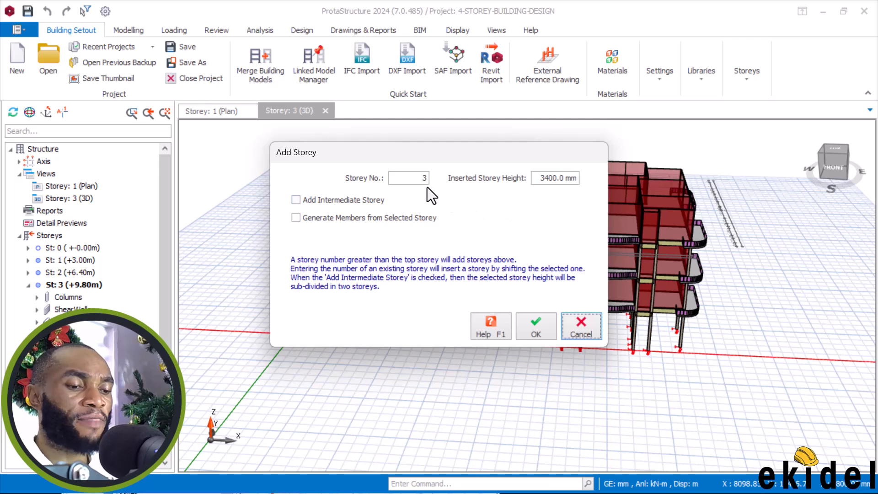
click(407, 178)
text(4)
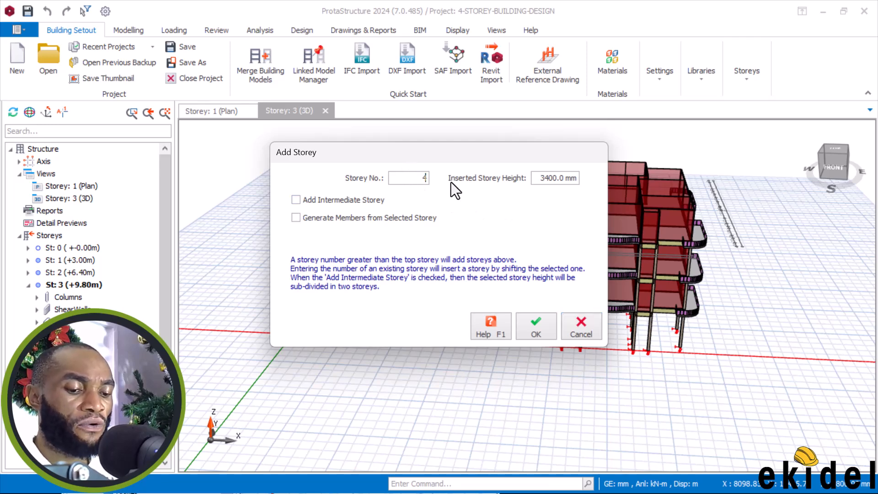
click(325, 219)
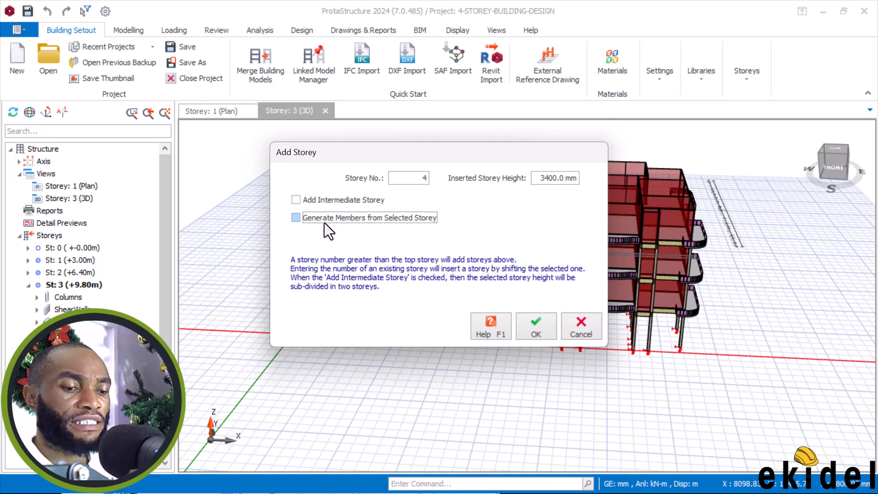
click(527, 320)
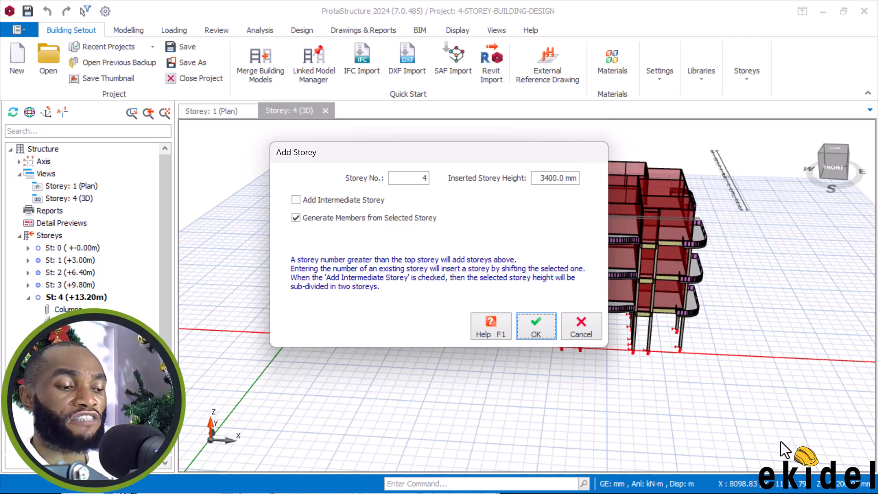
key(Return)
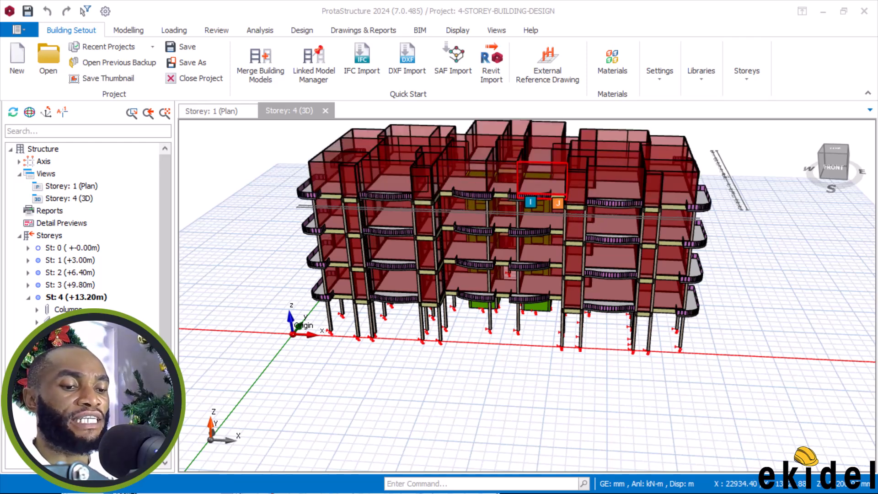
- Inspect the model with storey 4 from above and from the front, and check the wall load on a storey 4 beam
scroll(604, 165, down, 1)
middle_drag(457, 183, 469, 211)
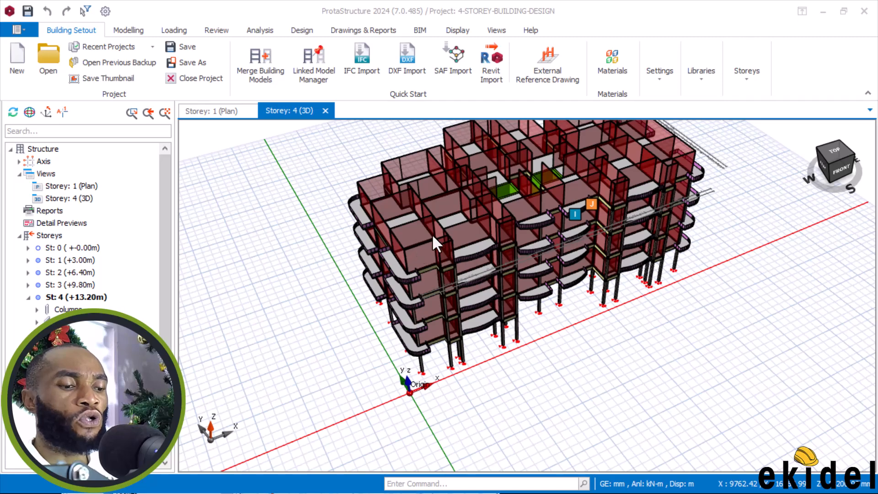
scroll(435, 233, up, 1)
middle_drag(437, 234, 431, 255)
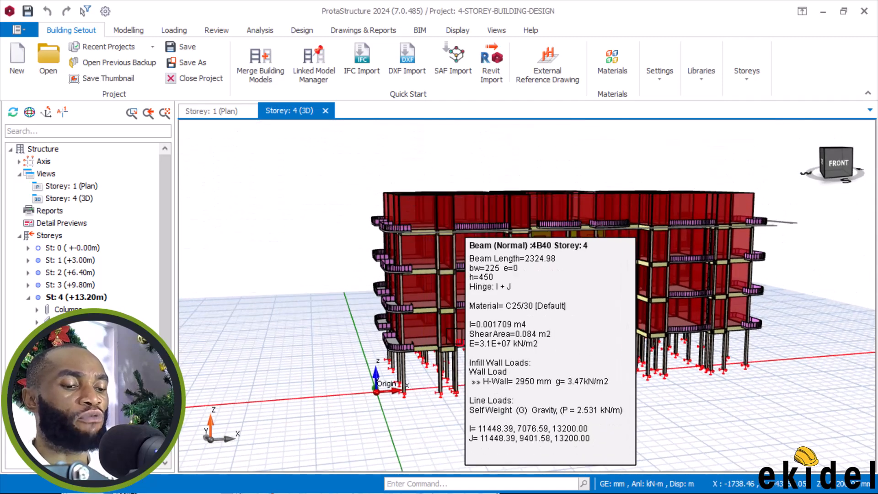
- Delete the wall loads from all storey 4 beams, then clear the selection
scroll(427, 369, up, 2)
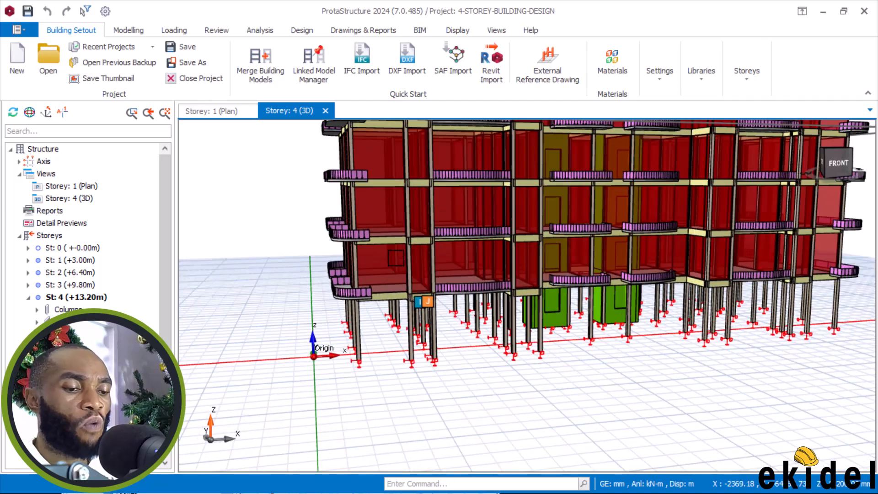
scroll(391, 183, down, 1)
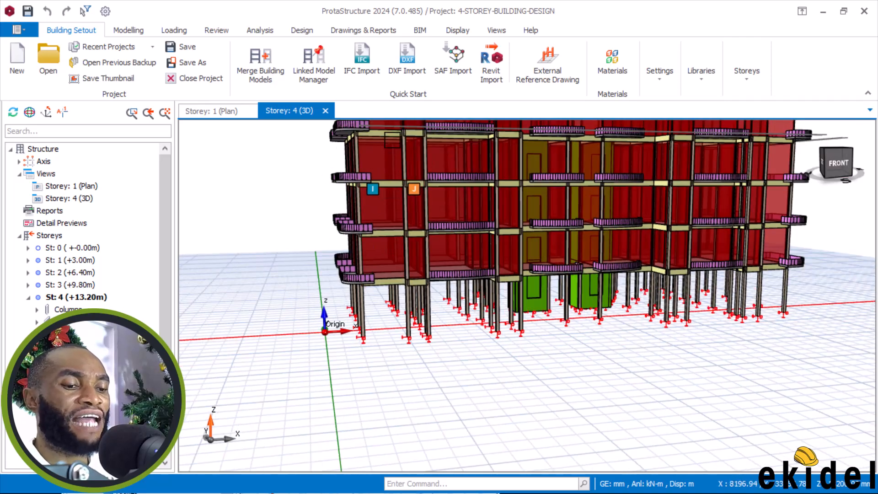
mouse_move(391, 137)
scroll(397, 219, down, 1)
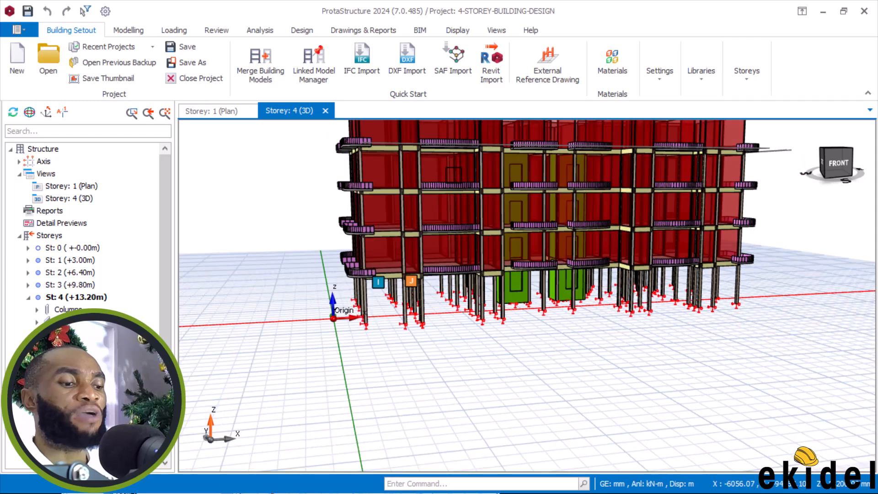
middle_drag(443, 156, 414, 217)
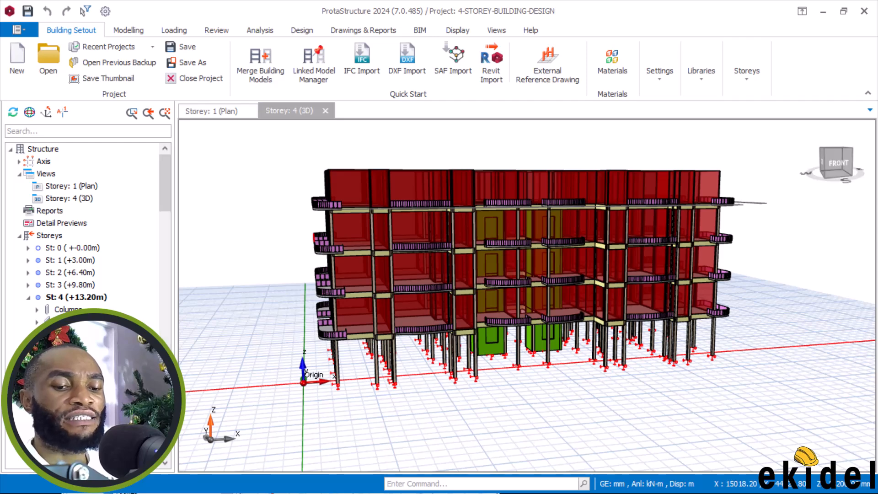
click(70, 346)
scroll(104, 265, down, 5)
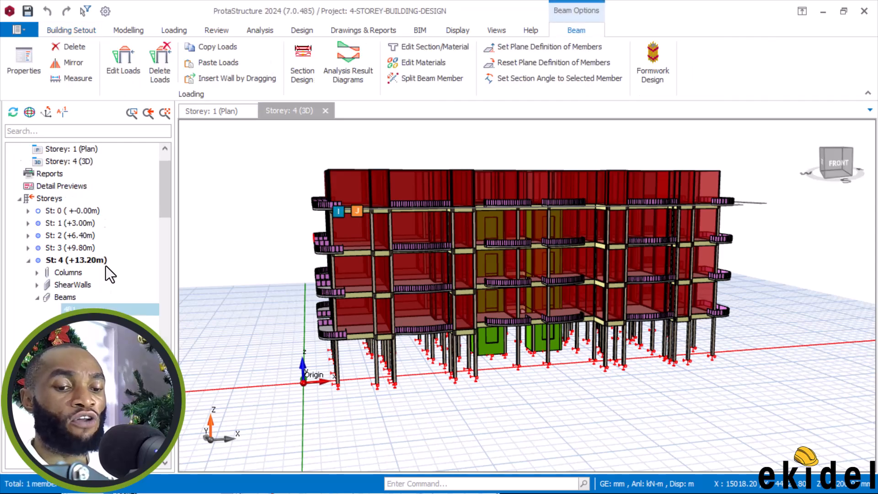
scroll(112, 265, down, 10)
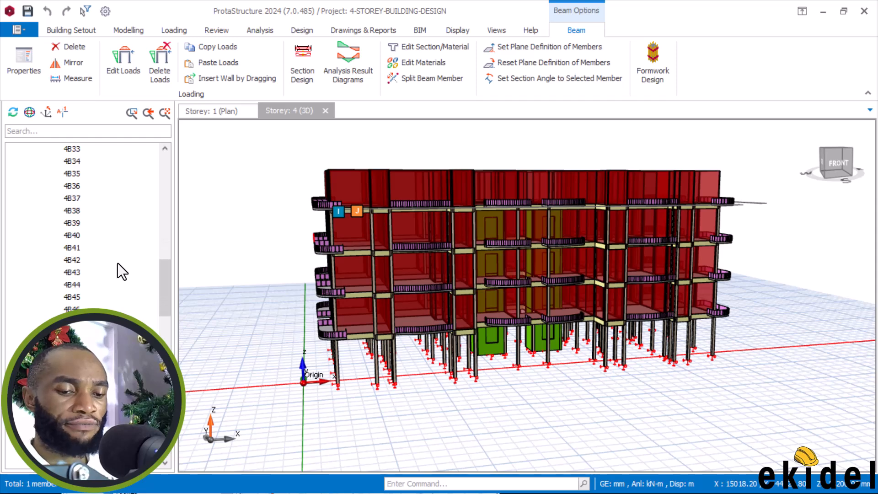
scroll(109, 288, down, 15)
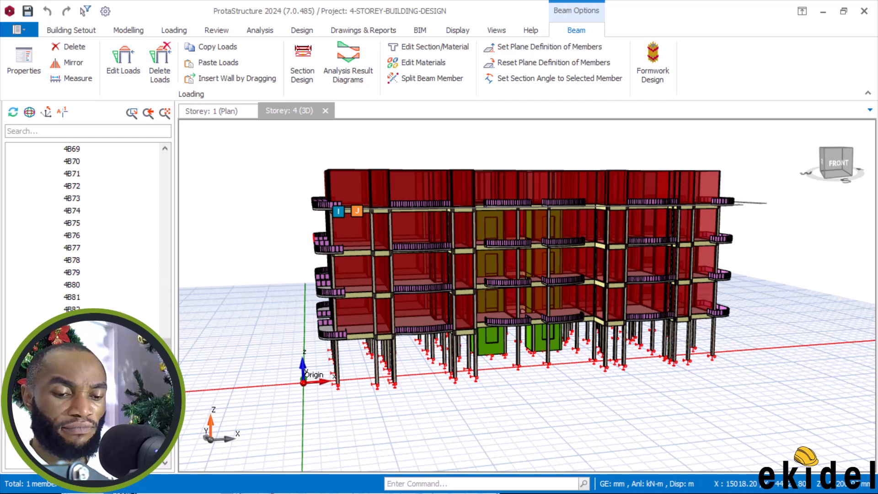
scroll(87, 228, down, 3)
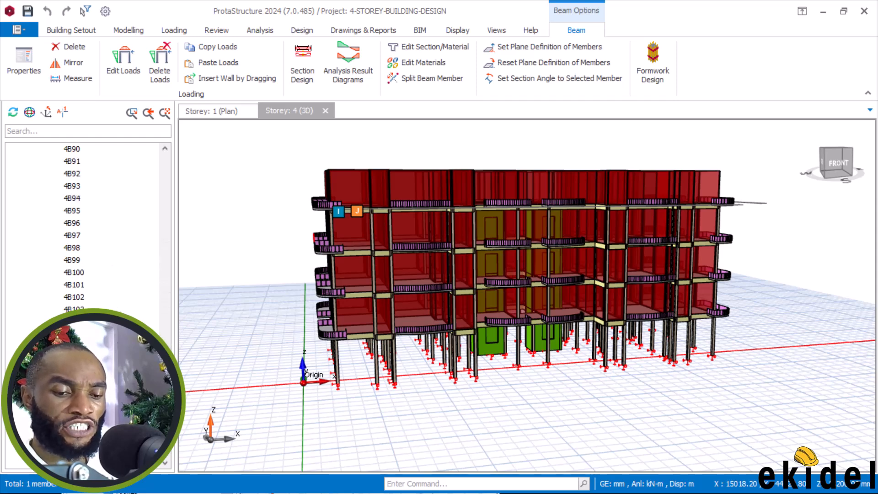
shift+click(109, 309)
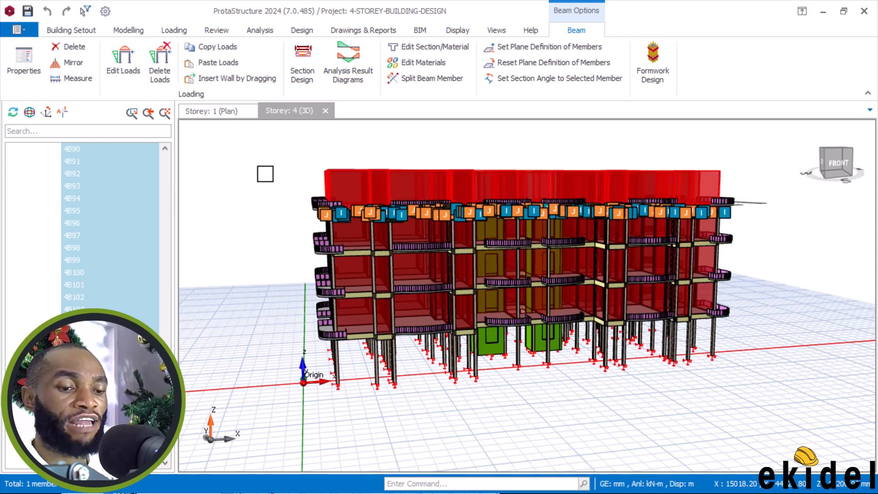
right_click(266, 174)
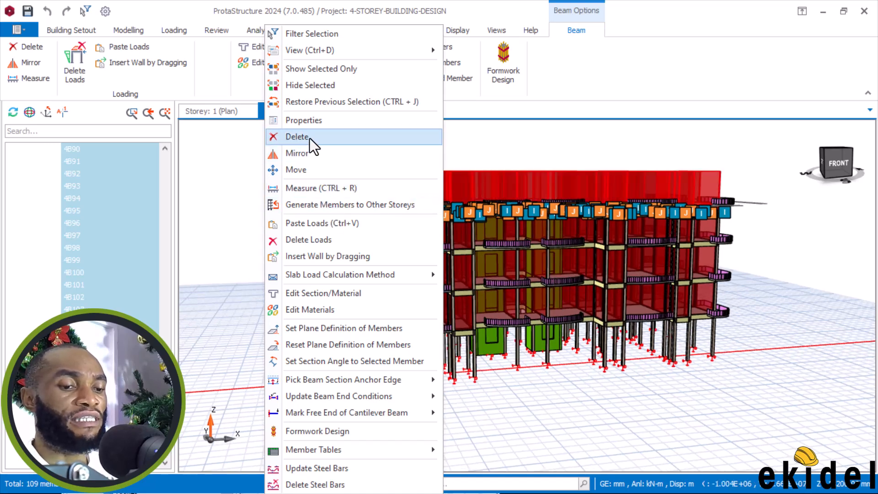
click(316, 238)
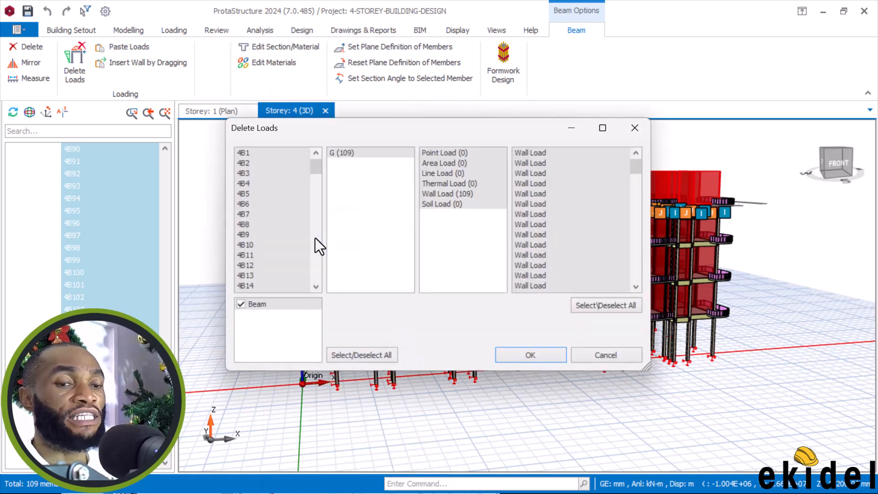
click(542, 353)
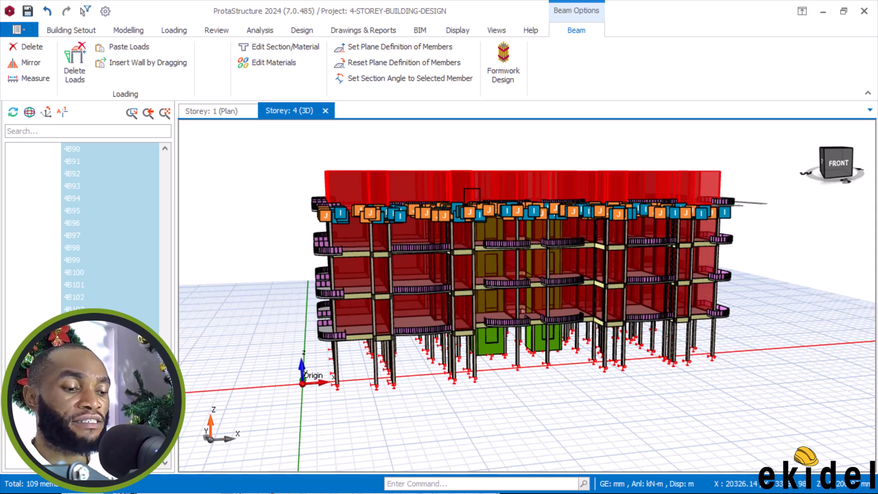
mouse_move(472, 195)
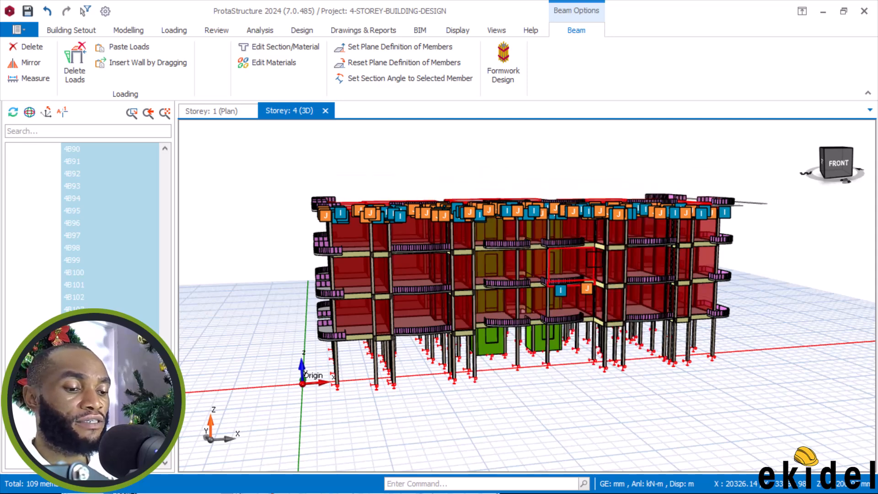
scroll(729, 166, down, 2)
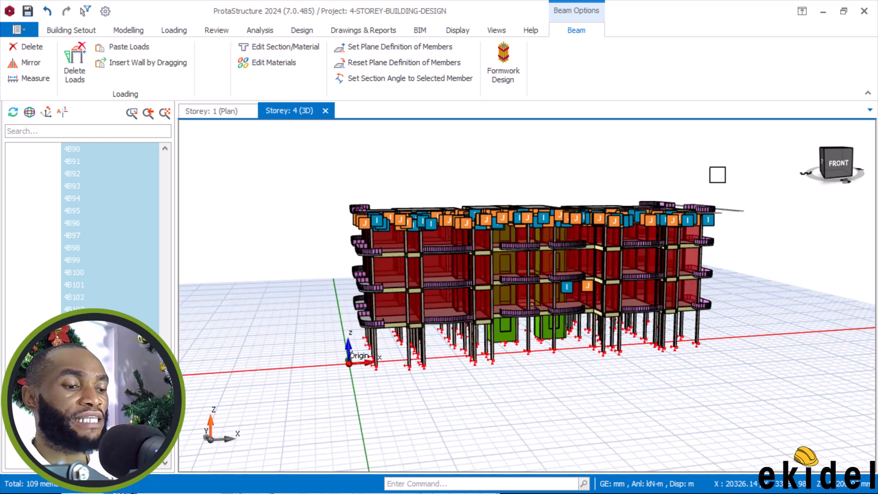
scroll(713, 175, up, 2)
key(Escape)
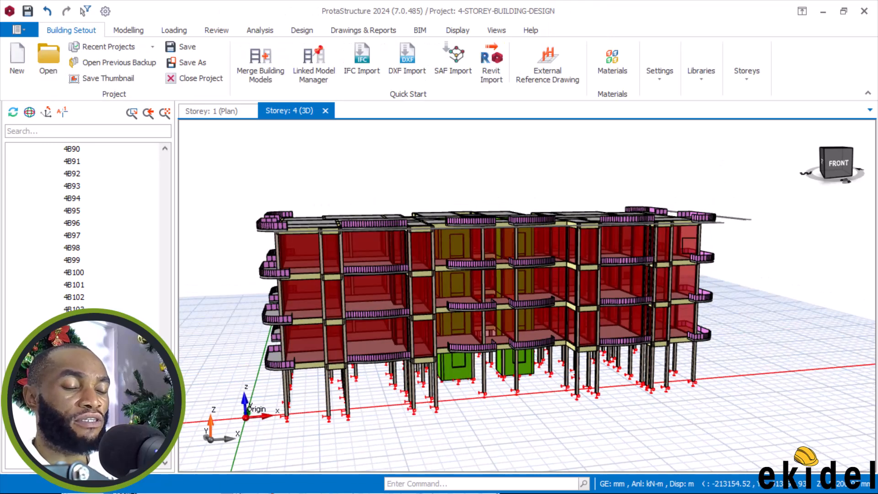
- Examine the model from above and from the front, checking the roof level, the balconies and the walls on the storeys below
middle_drag(626, 292, 670, 245)
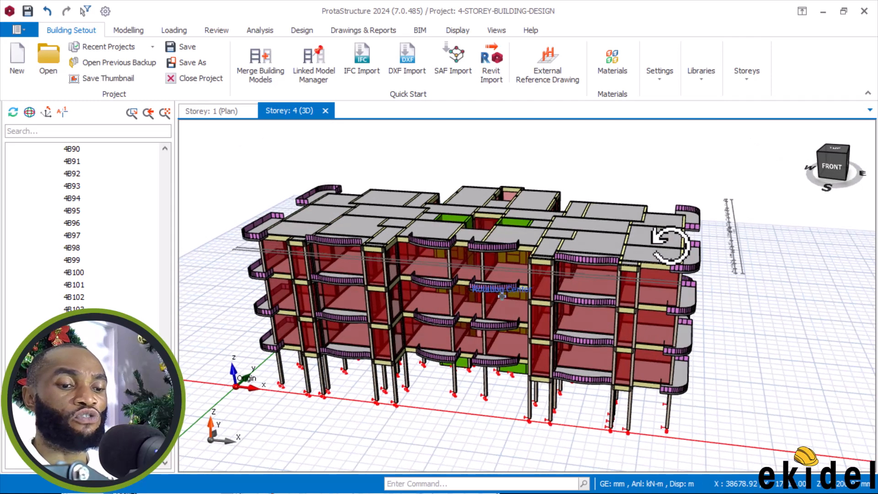
scroll(696, 265, up, 1)
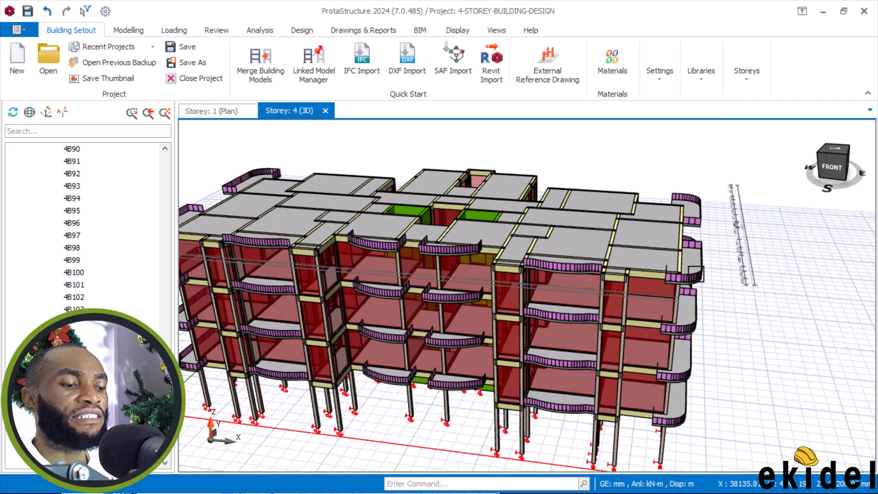
scroll(700, 270, up, 1)
mouse_move(704, 277)
middle_down()
mouse_move(638, 278)
mouse_move(637, 265)
mouse_move(671, 260)
mouse_move(677, 271)
middle_up()
middle_drag(532, 266, 655, 188)
scroll(651, 190, down, 1)
middle_drag(584, 270, 627, 253)
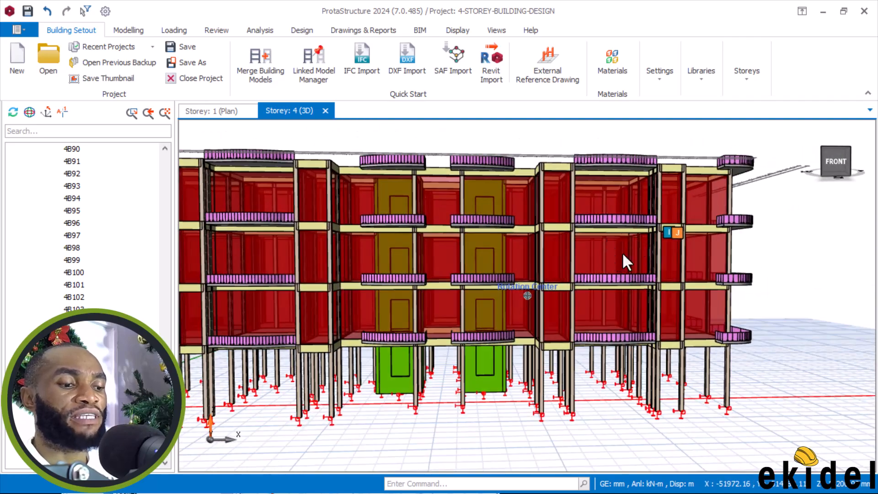
middle_drag(544, 258, 647, 241)
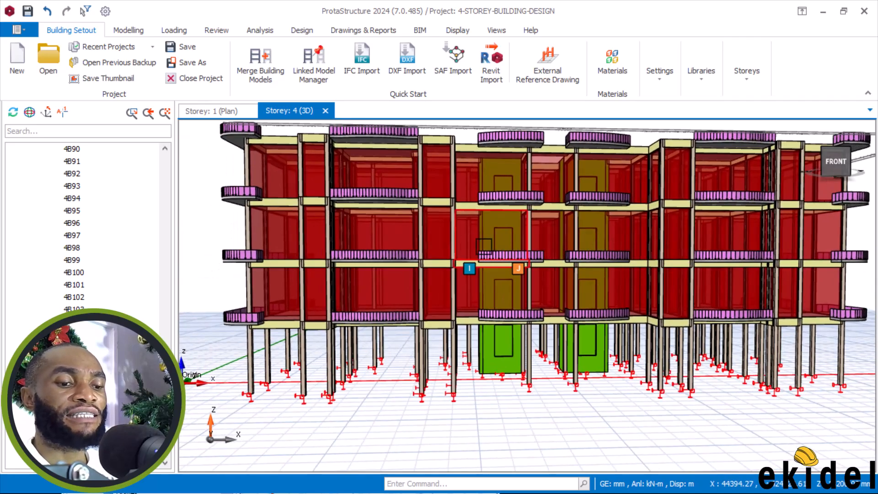
mouse_move(466, 259)
middle_down()
mouse_move(466, 243)
mouse_move(457, 244)
middle_up()
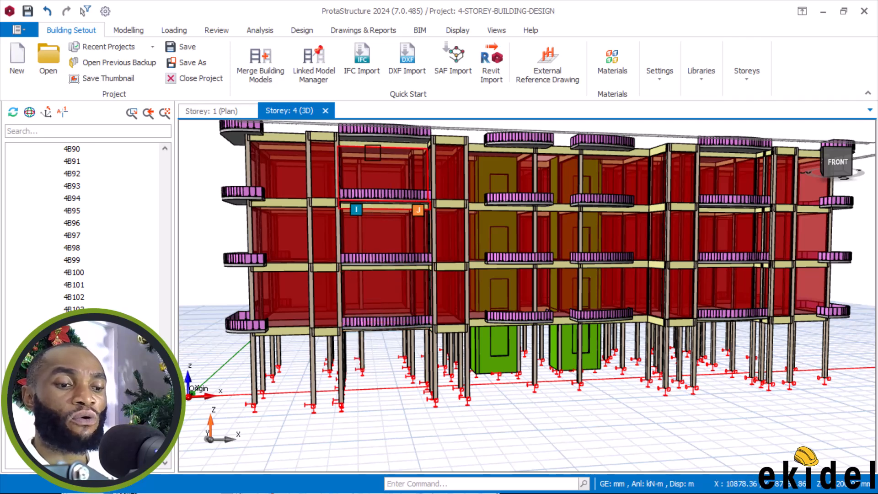
mouse_move(363, 136)
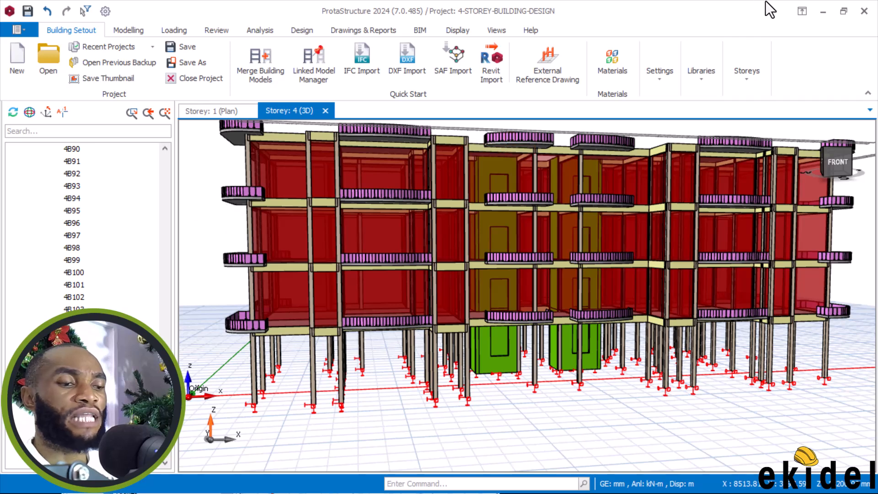
- Reduce the ProtaStructure window and place it beside the AutoCAD drawing Jumbo B.dwg
mouse_move(843, 11)
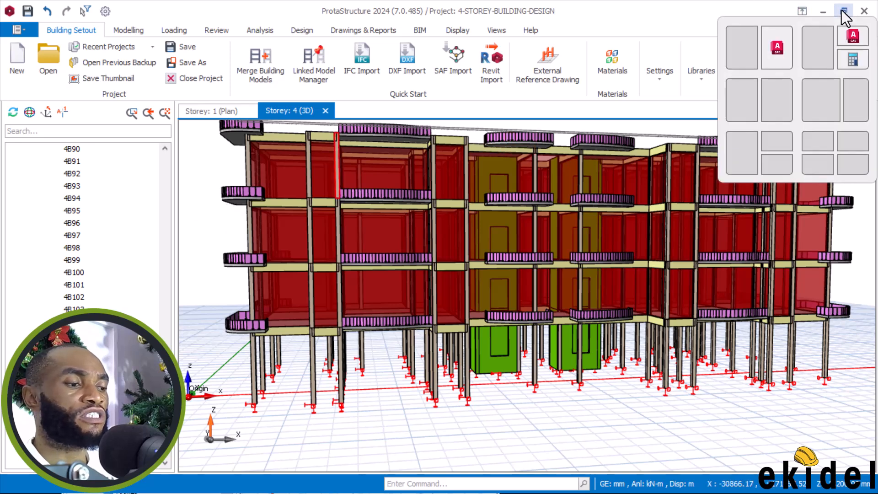
click(749, 43)
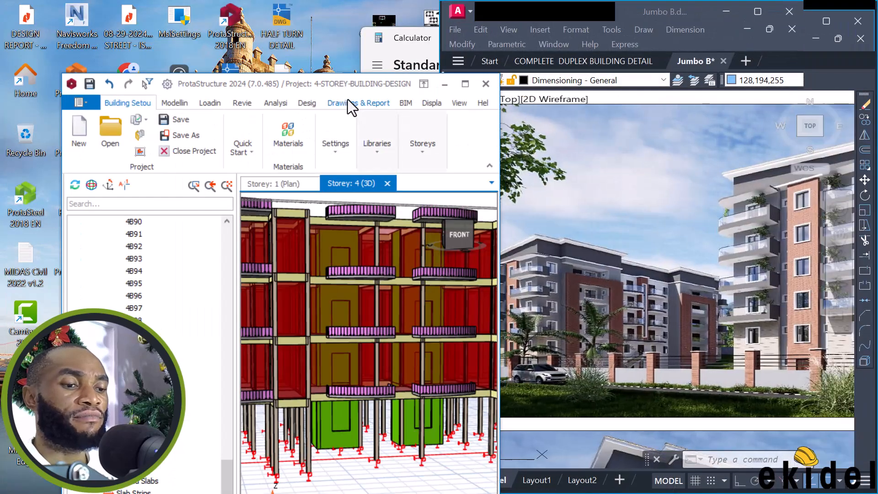
drag(346, 84, 272, 12)
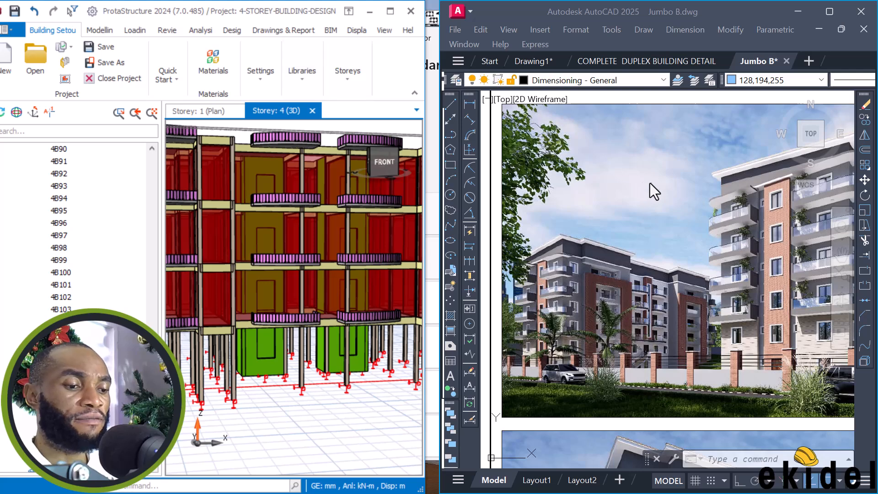
- Compare the storeys and balconies of the 3D model with the exterior rendering and front elevation in the AutoCAD drawing Jumbo B.dwg
click(650, 183)
scroll(304, 265, down, 3)
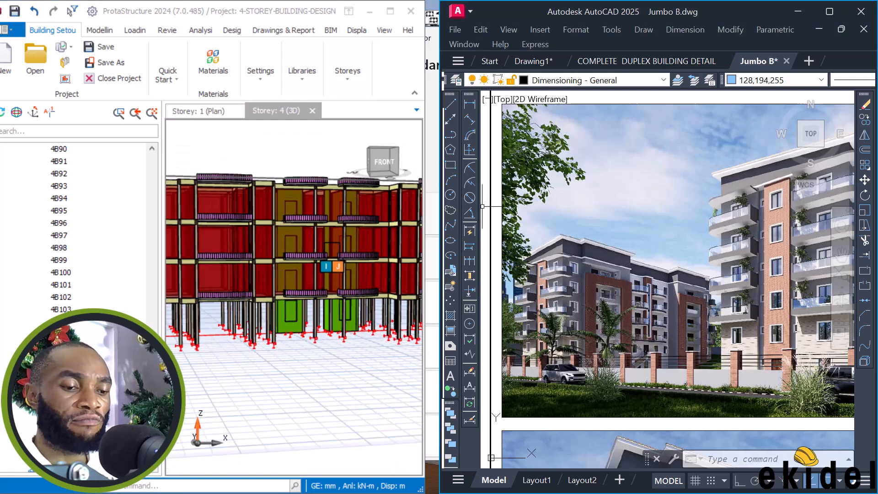
click(289, 246)
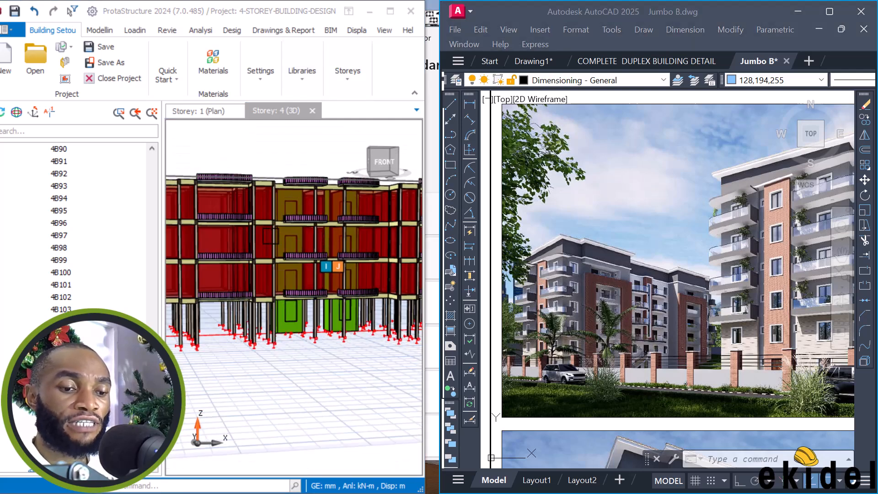
middle_drag(167, 229, 251, 307)
scroll(250, 307, up, 3)
click(671, 216)
scroll(672, 210, down, 5)
scroll(538, 262, up, 8)
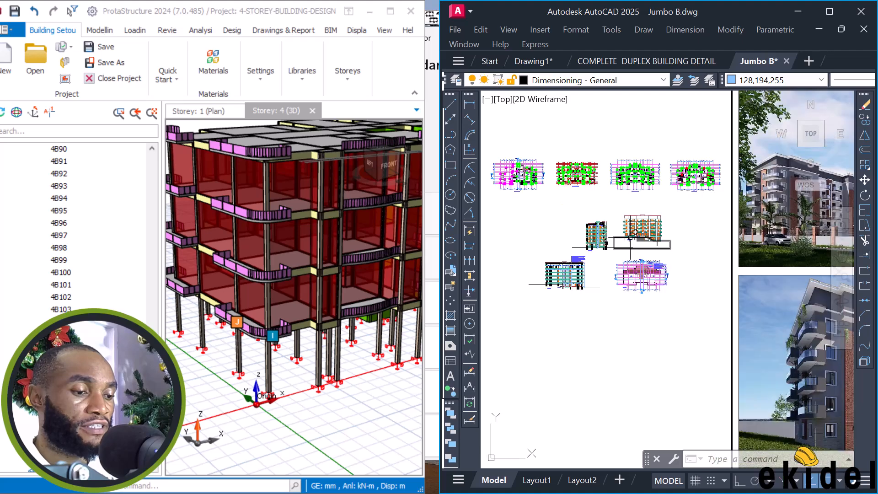
scroll(640, 201, up, 5)
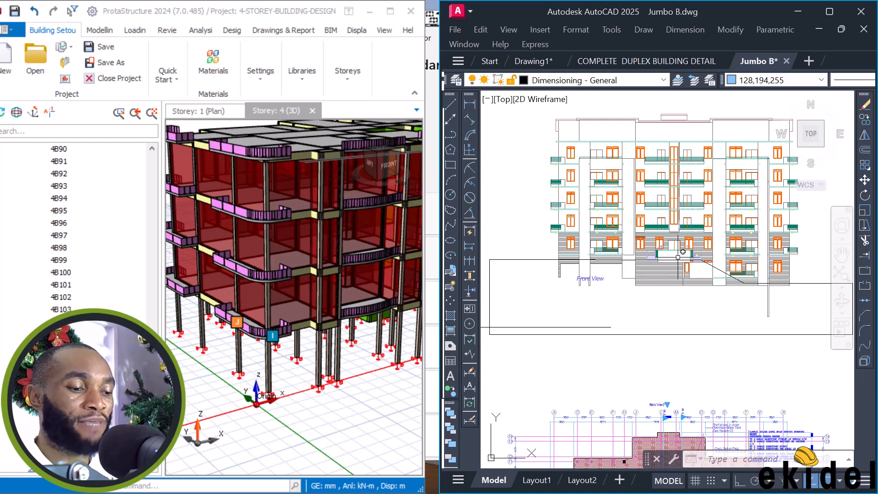
- Examine the storeys in the front view elevation drawing and compare them with the storeys of the 3D structural model
middle_drag(722, 216, 669, 218)
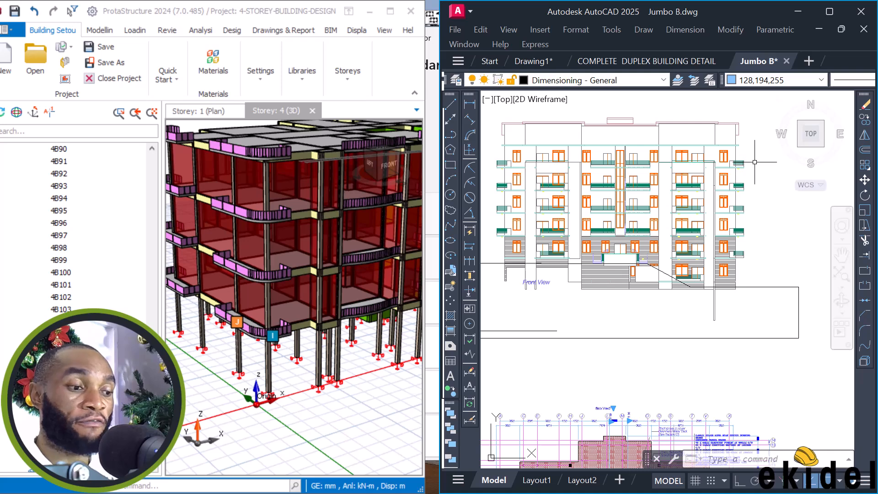
middle_drag(618, 215, 656, 227)
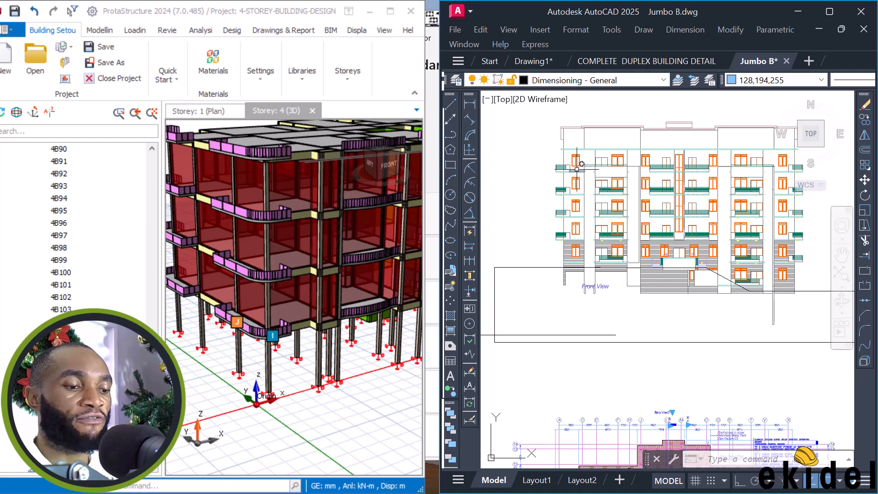
scroll(567, 151, up, 4)
scroll(544, 140, up, 3)
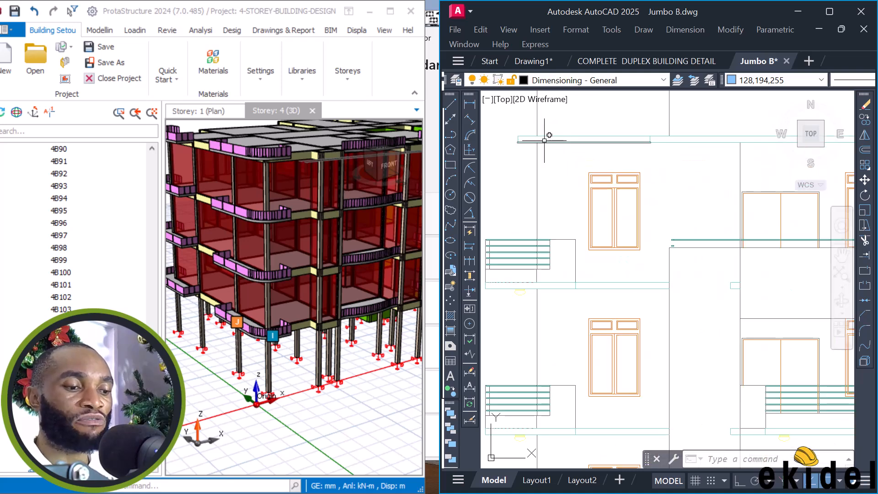
scroll(544, 137, down, 6)
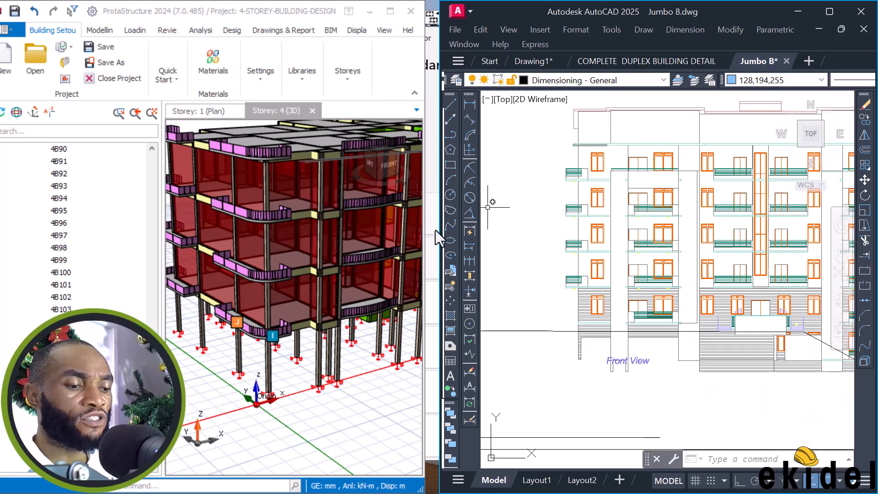
middle_drag(320, 265, 279, 269)
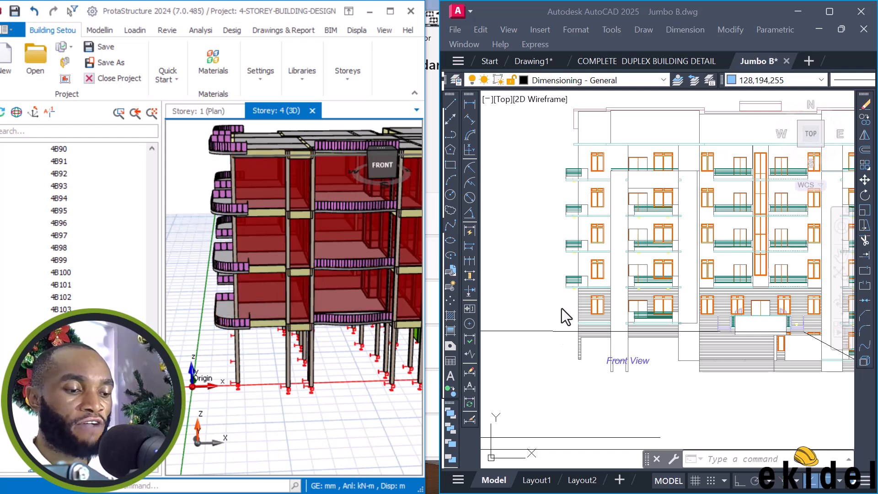
click(557, 276)
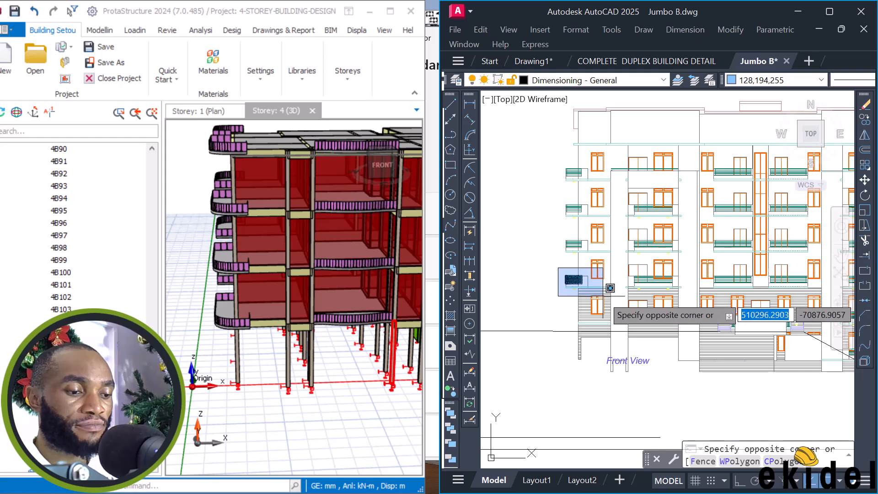
click(566, 281)
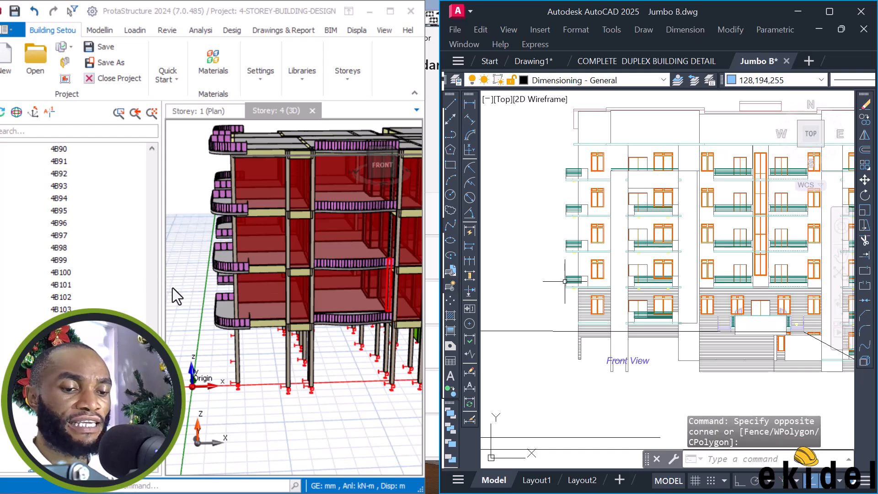
click(196, 293)
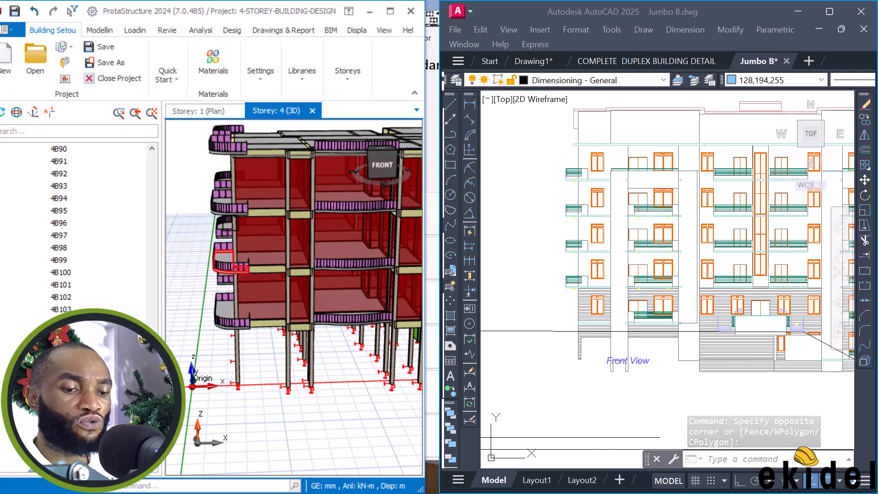
right_drag(233, 192, 238, 187)
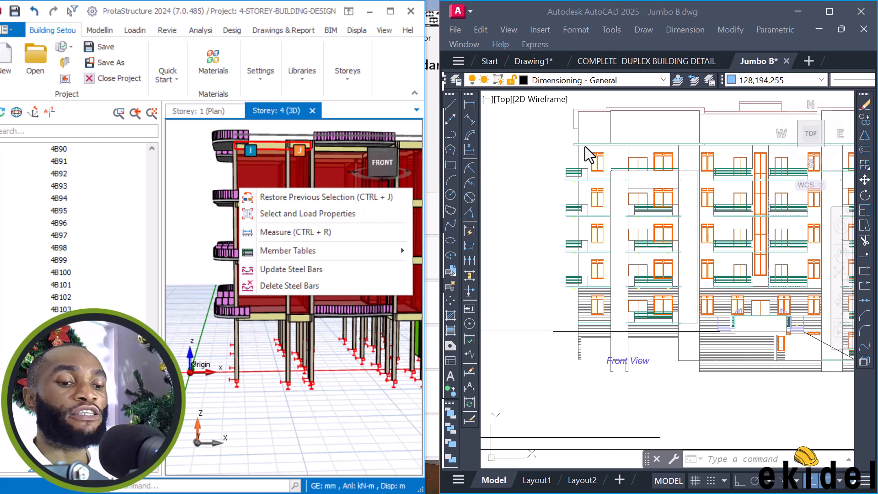
click(207, 172)
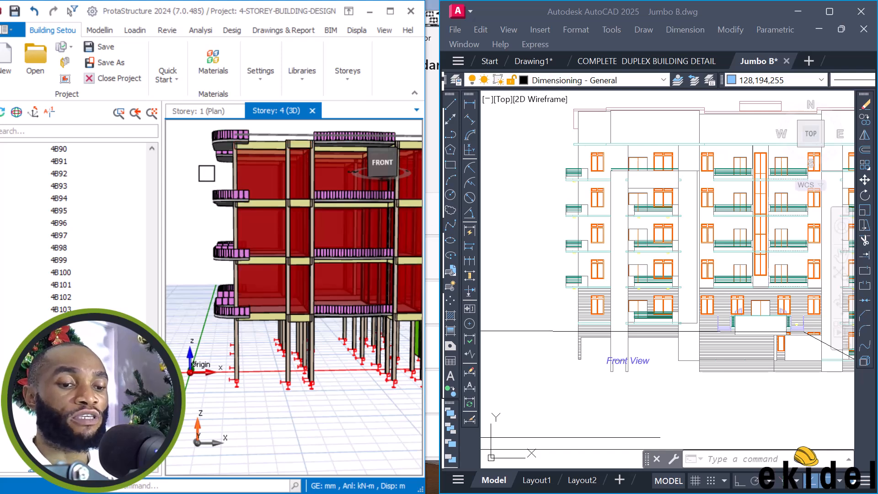
scroll(223, 278, down, 2)
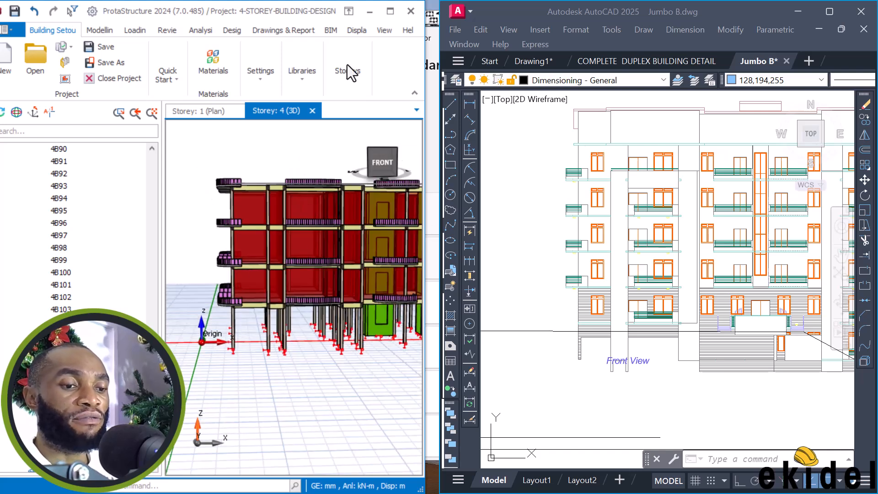
- Insert storey 5 with a height of 3400 mm, generating its members from the selected storey
click(347, 78)
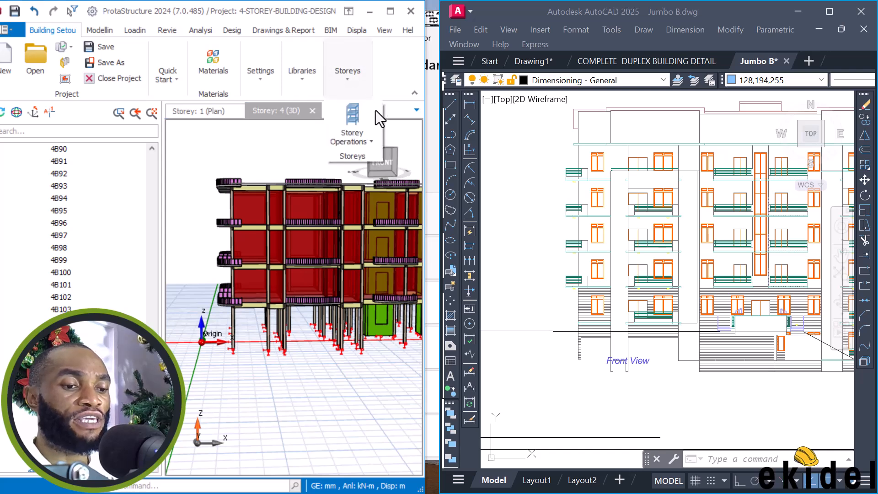
click(374, 137)
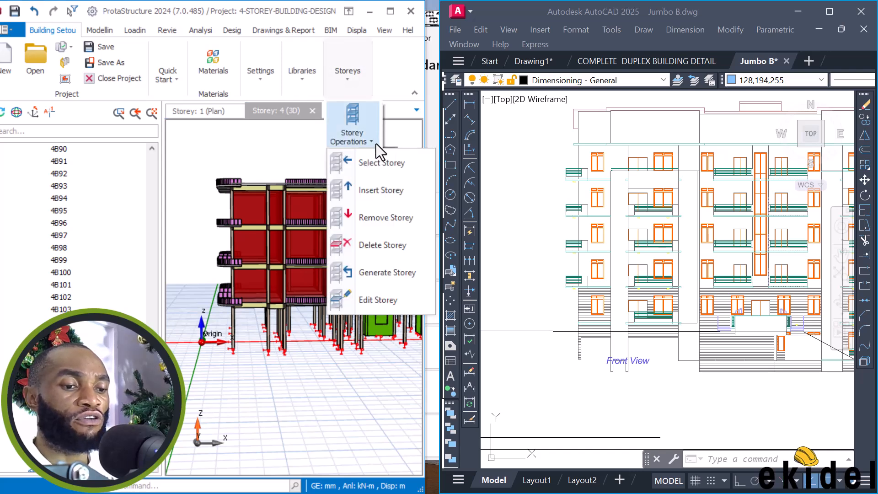
click(379, 193)
click(184, 177)
text(4)
text(5)
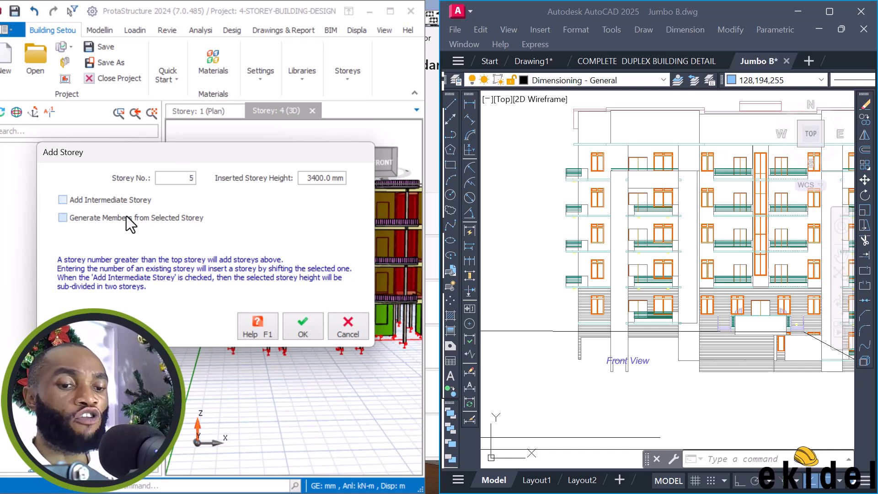
click(99, 218)
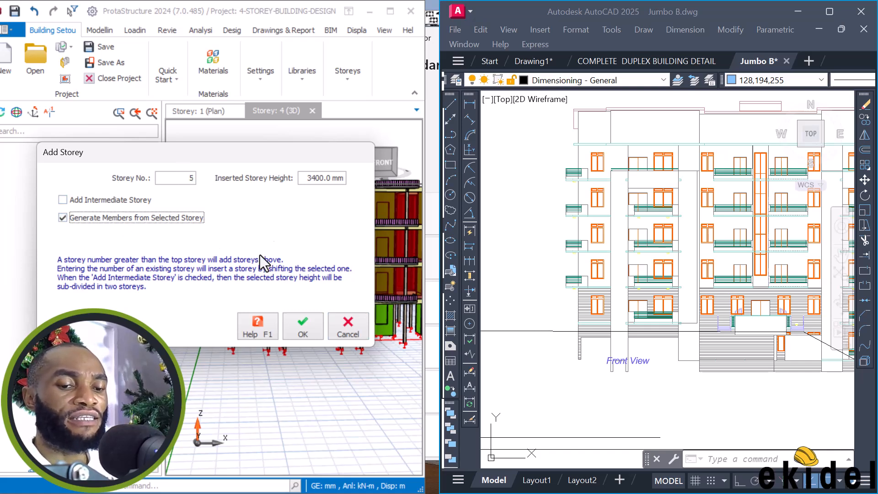
click(300, 325)
click(490, 302)
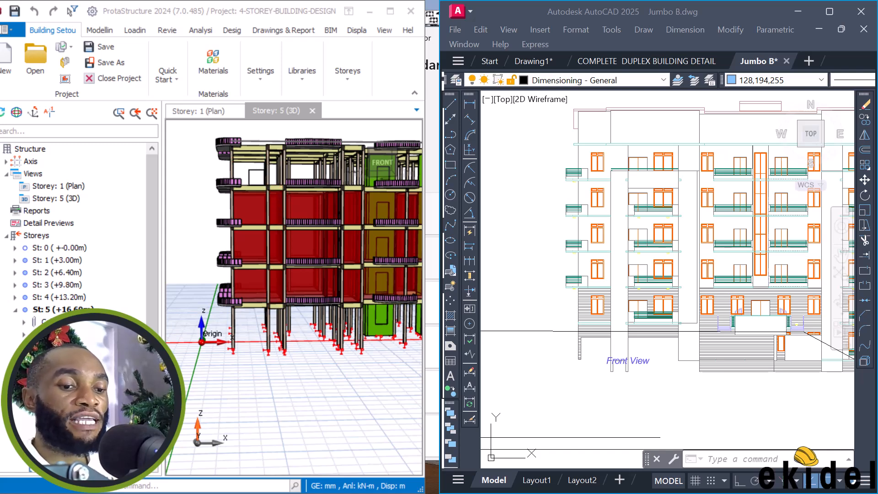
- Copy the wall load from beam 3B25 on storey 3
mouse_move(261, 193)
middle_down()
mouse_move(255, 215)
mouse_move(265, 199)
middle_up()
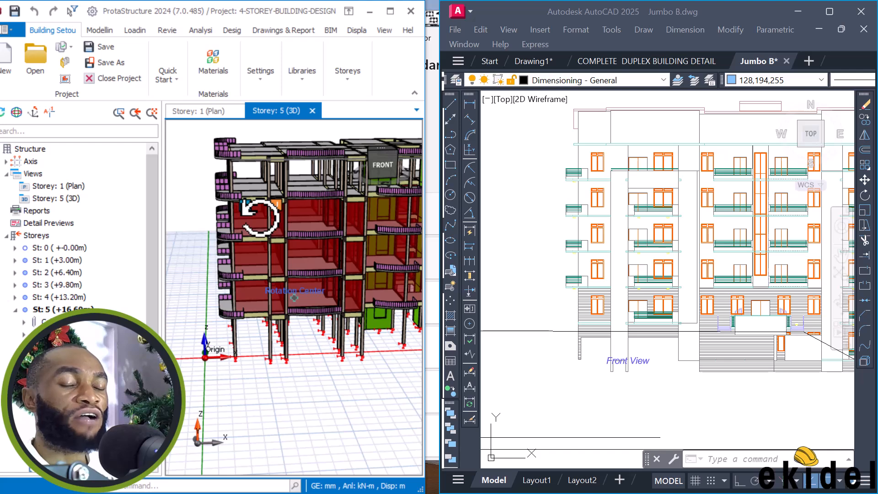
middle_drag(260, 216, 259, 215)
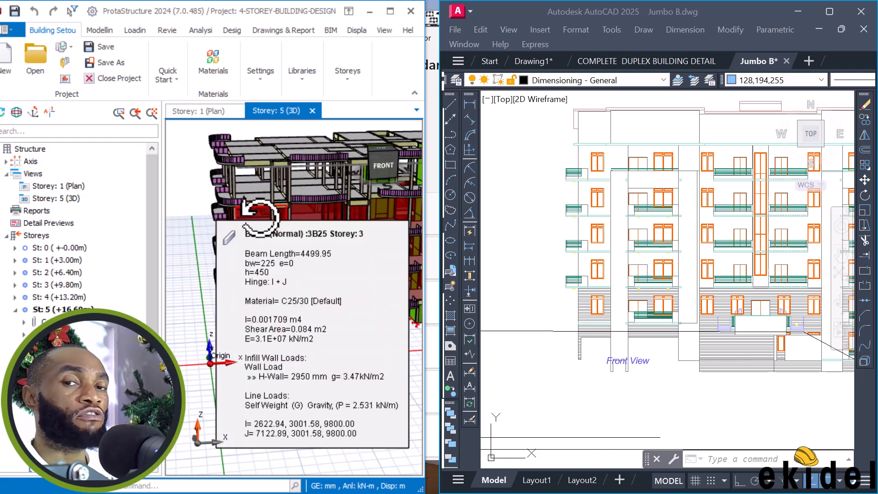
click(259, 216)
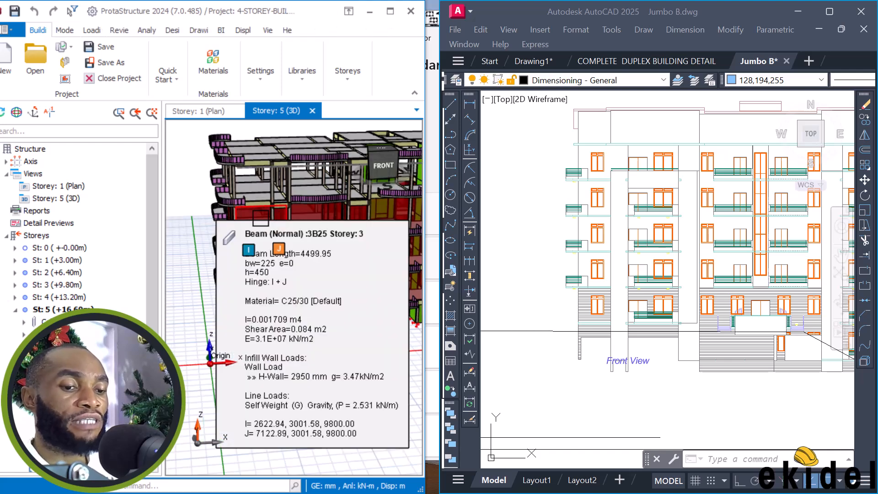
right_click(261, 218)
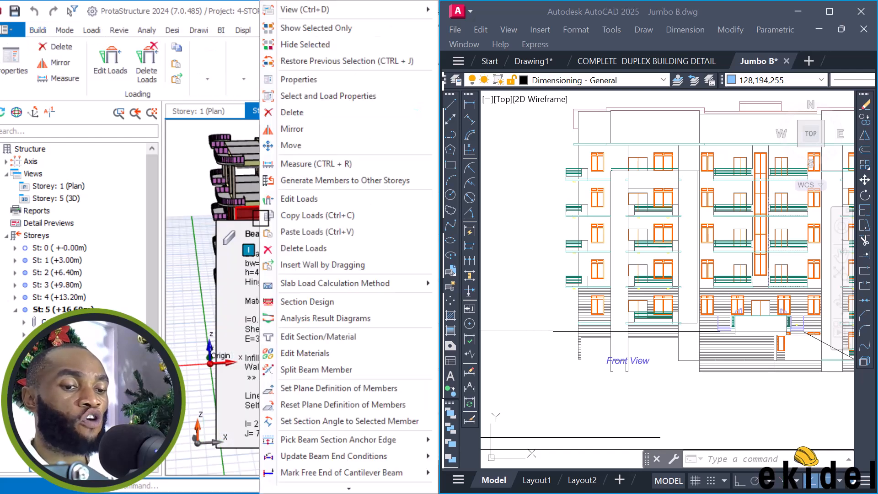
click(305, 216)
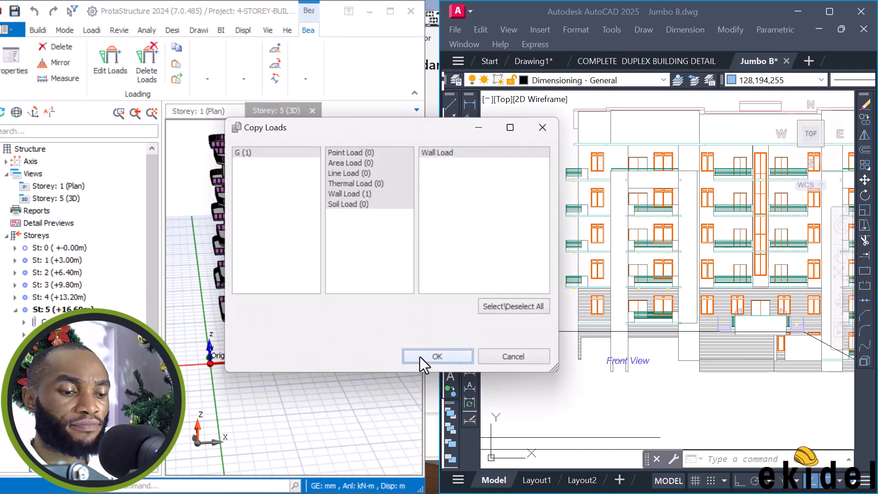
click(420, 357)
- Make storey 4 active and paste the copied wall load onto all its beams, from 4B1 to 4B109
click(61, 297)
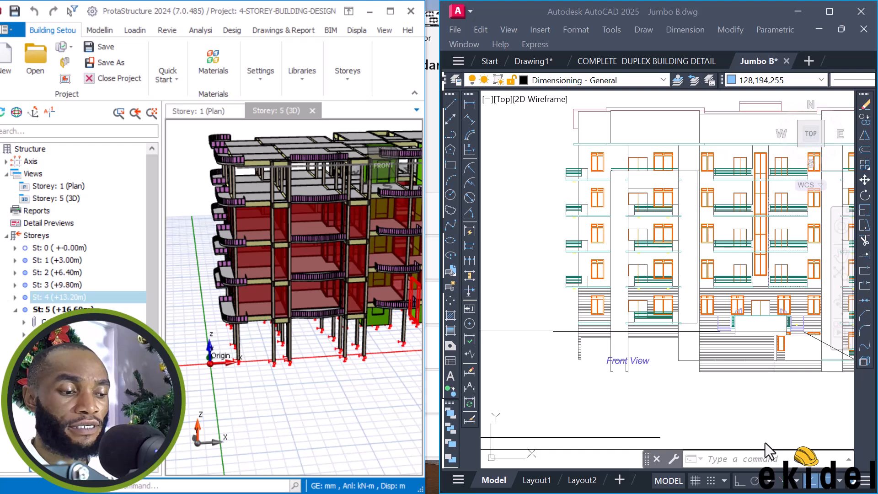
double_click(65, 297)
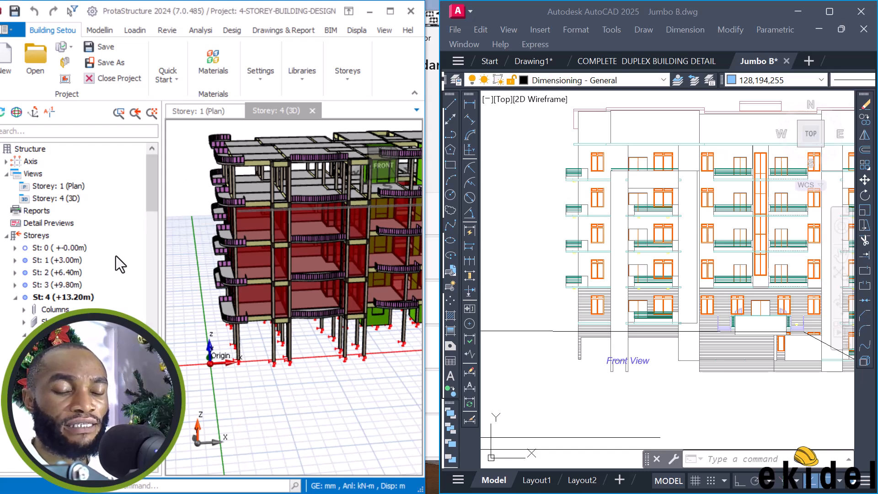
scroll(128, 253, down, 15)
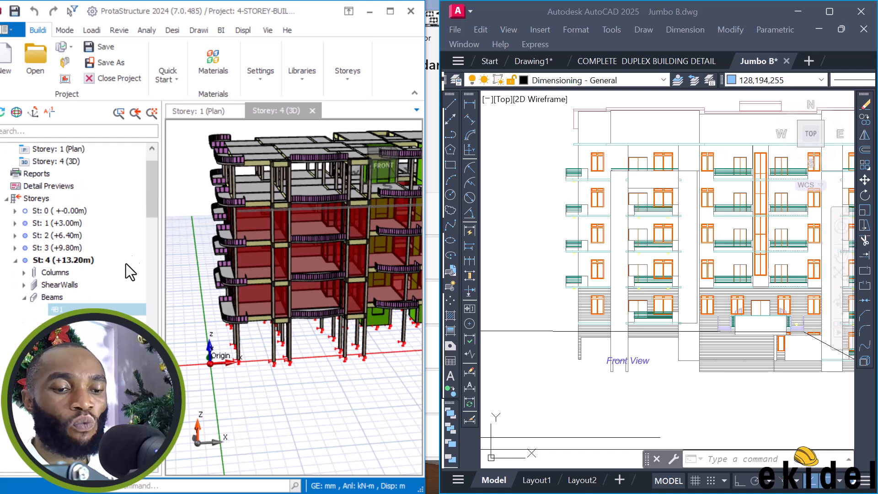
scroll(125, 268, down, 20)
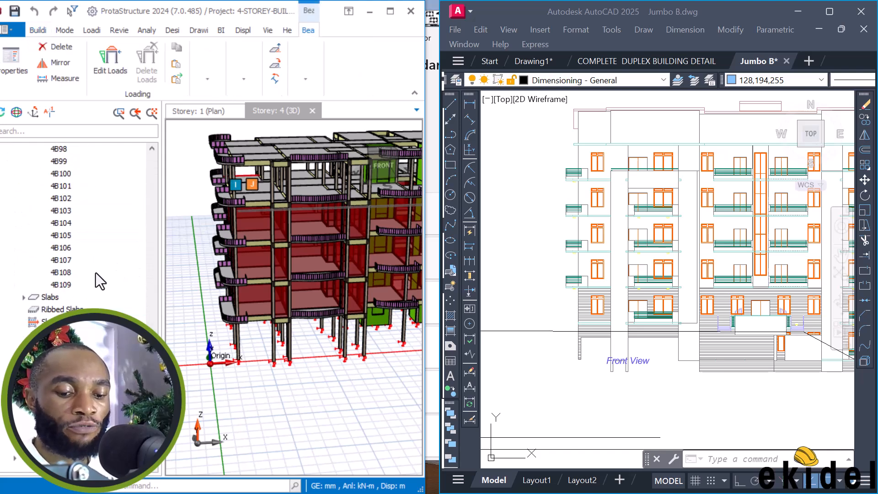
shift+click(65, 284)
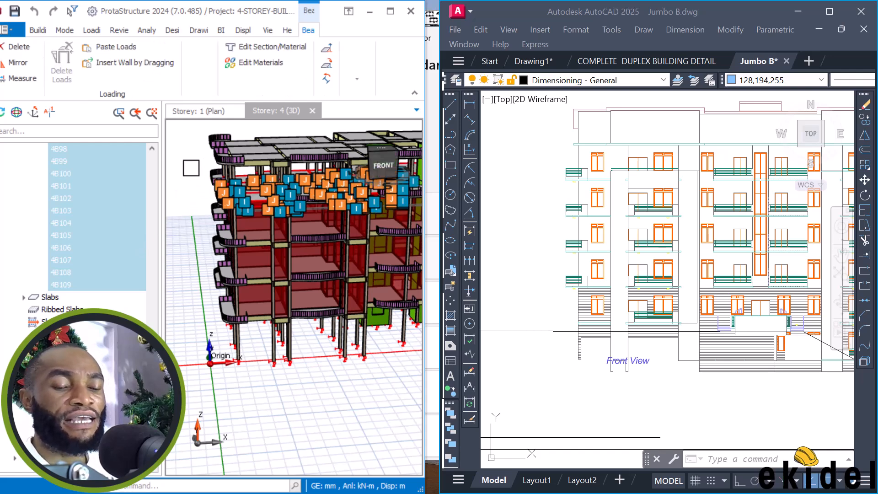
right_click(195, 176)
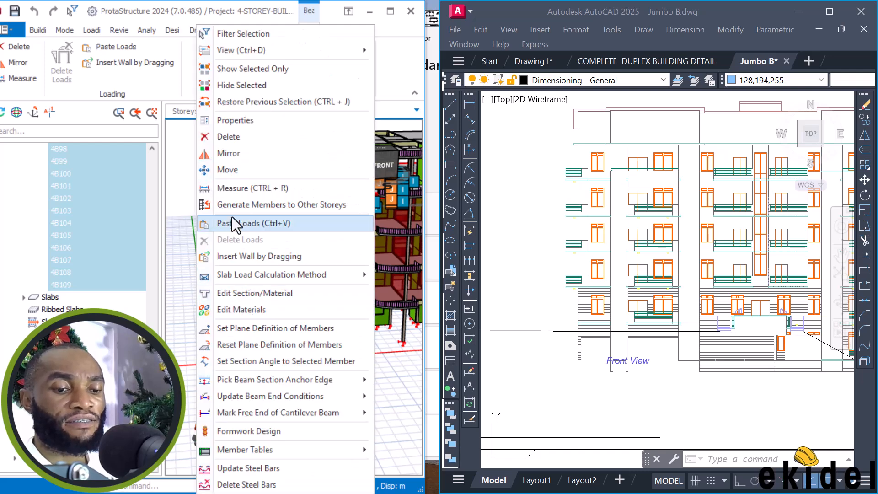
click(249, 222)
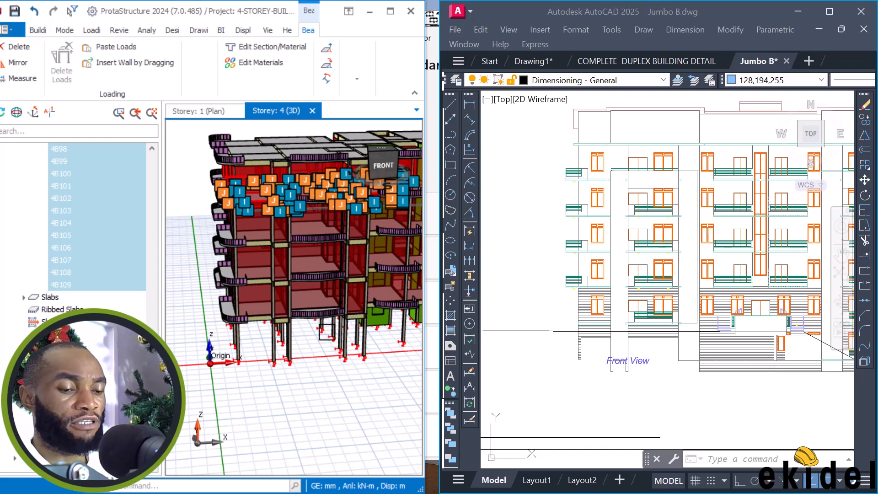
key(Escape)
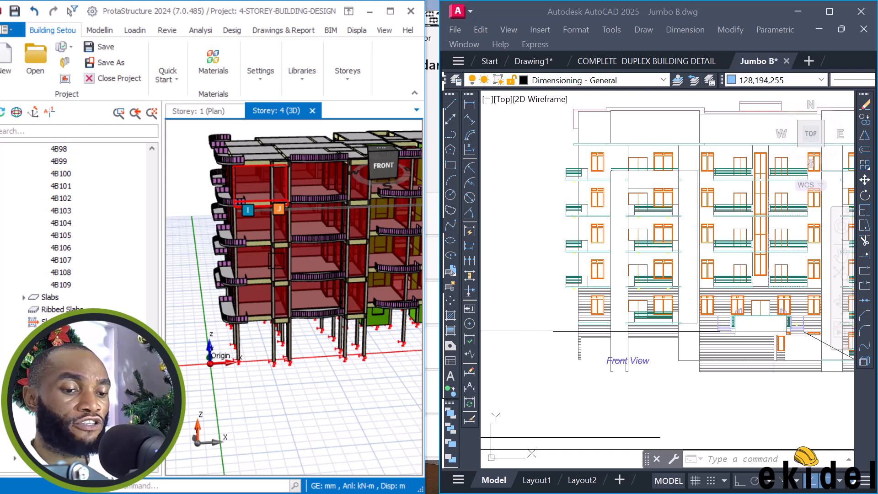
- Examine the members of the projecting front corner between storeys 4 and 5, including beams 4B16 and 4B17 and column 5C70
scroll(302, 201, up, 5)
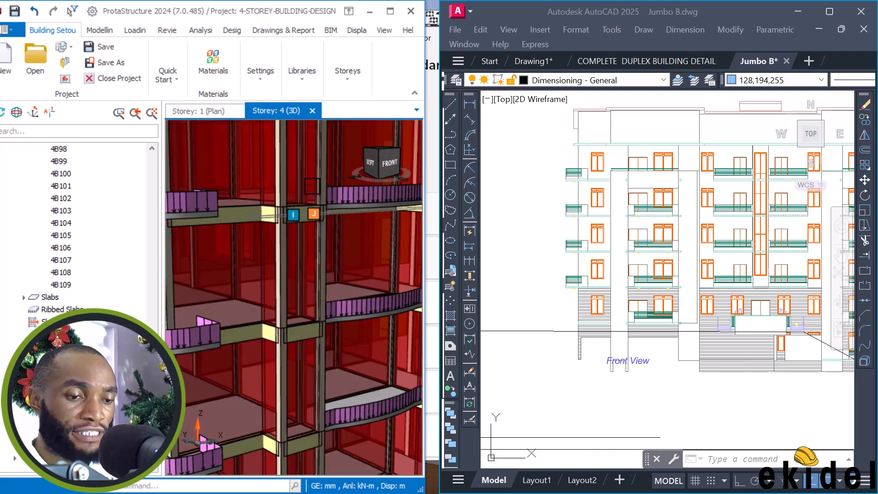
middle_drag(298, 204, 272, 197)
mouse_move(271, 197)
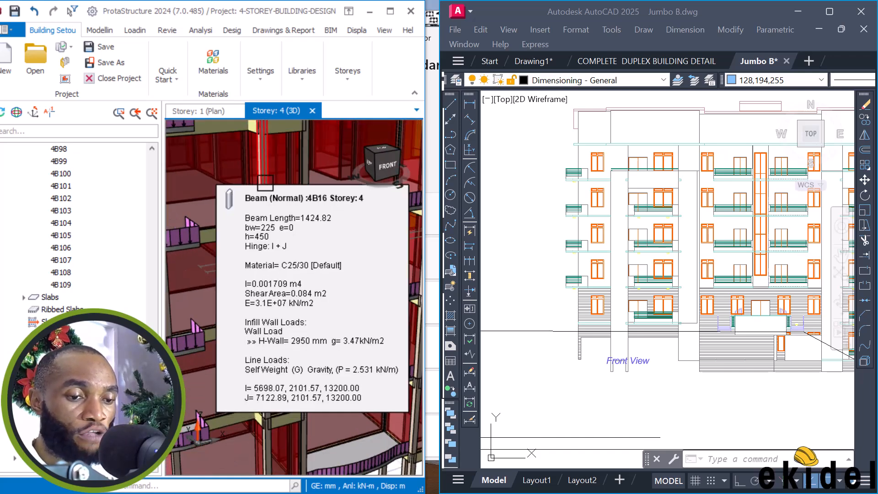
click(310, 177)
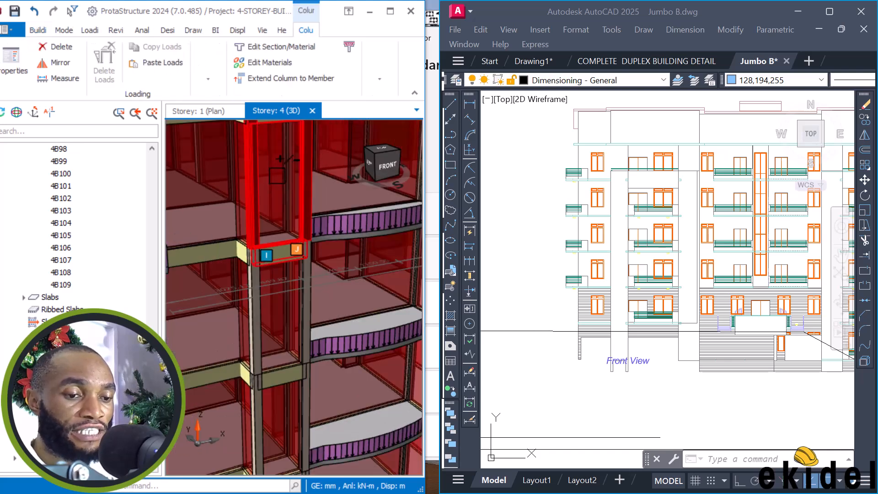
click(239, 192)
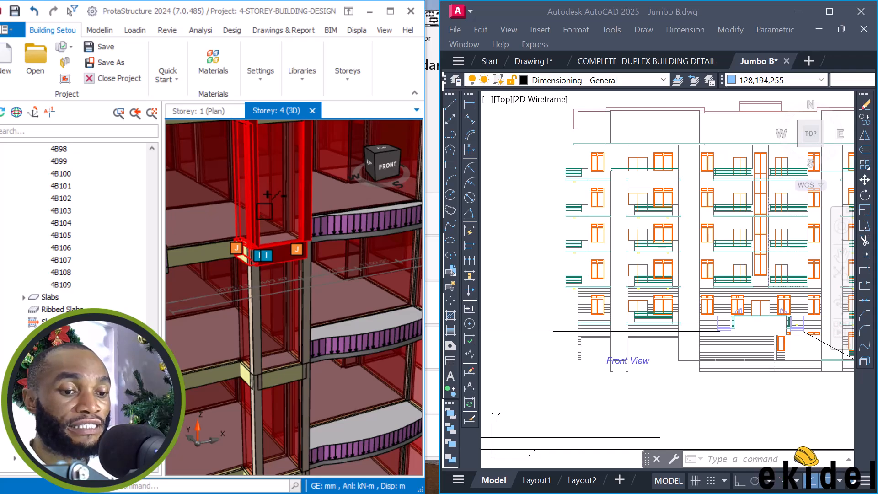
scroll(253, 250, down, 2)
middle_drag(271, 240, 224, 231)
mouse_move(247, 200)
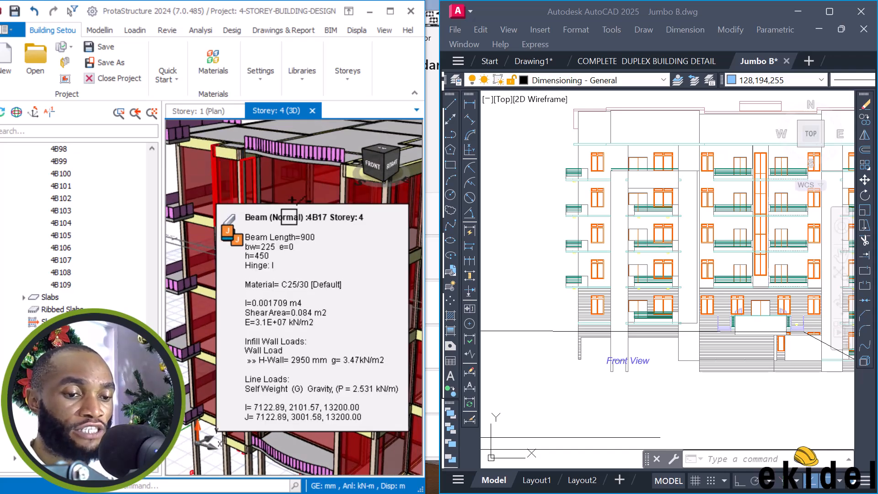
scroll(247, 188, up, 3)
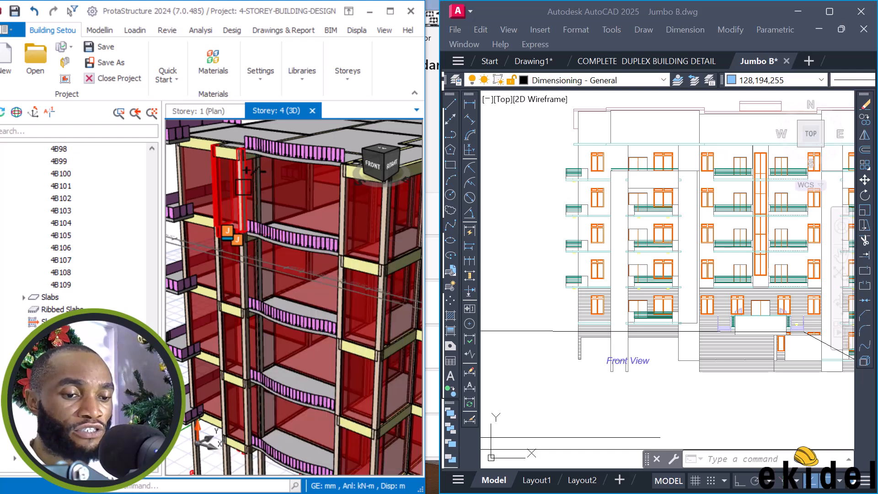
mouse_move(244, 183)
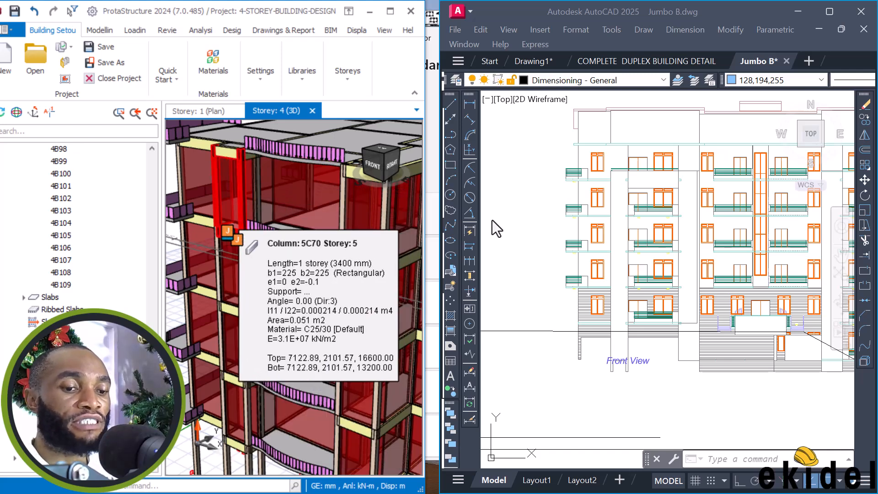
- Switch to the AutoCAD drawing and examine the top floor and brick-clad corner portal in the exterior renderings
scroll(590, 220, down, 8)
scroll(675, 192, up, 6)
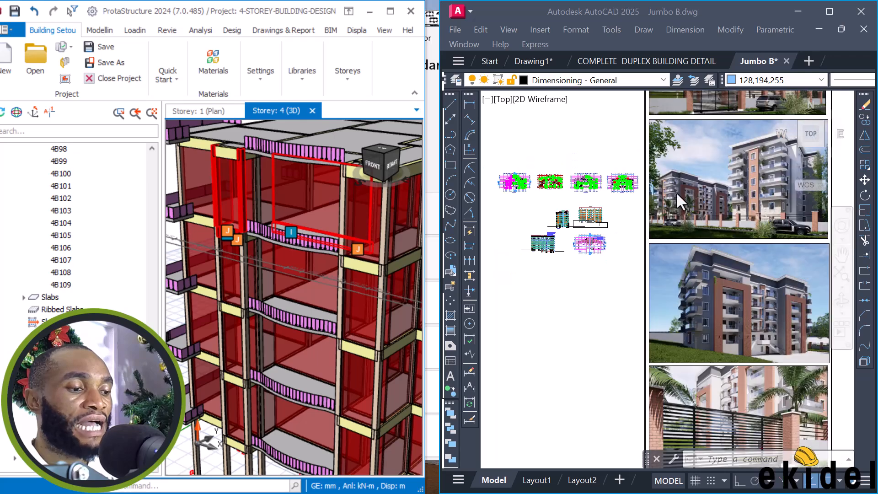
scroll(670, 365, up, 5)
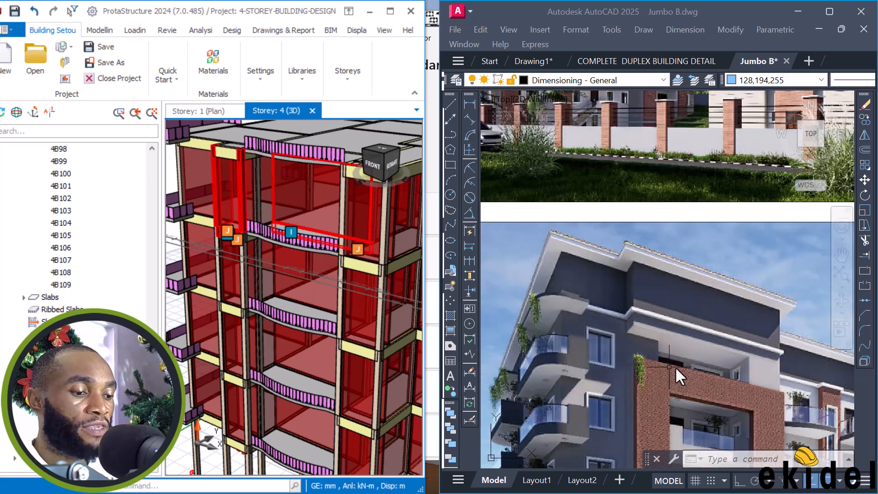
scroll(636, 329, up, 2)
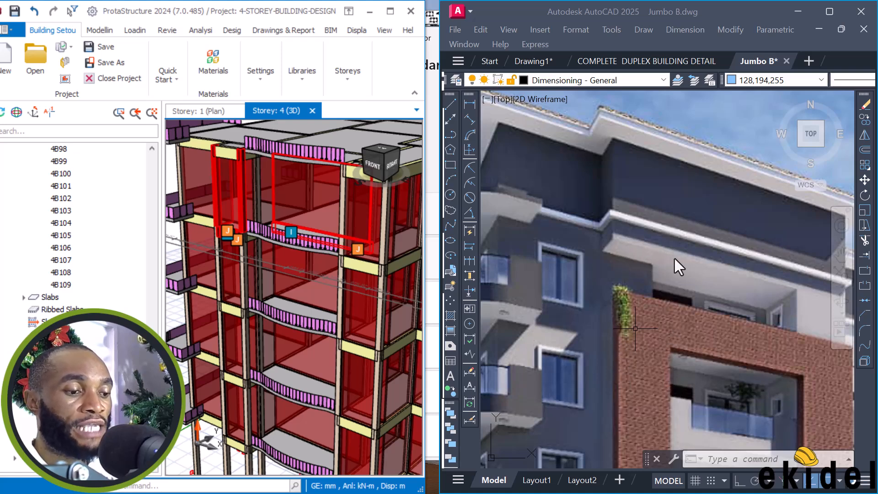
scroll(686, 274, down, 2)
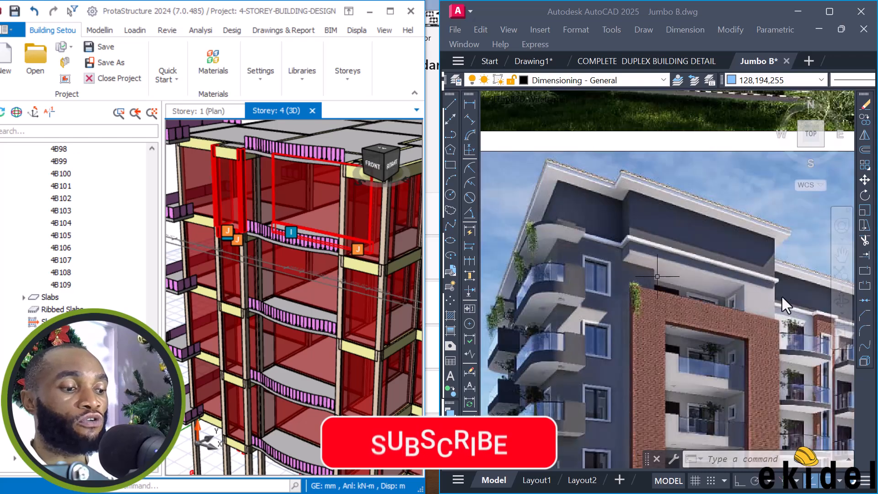
scroll(651, 273, down, 4)
scroll(708, 293, up, 2)
scroll(679, 281, up, 1)
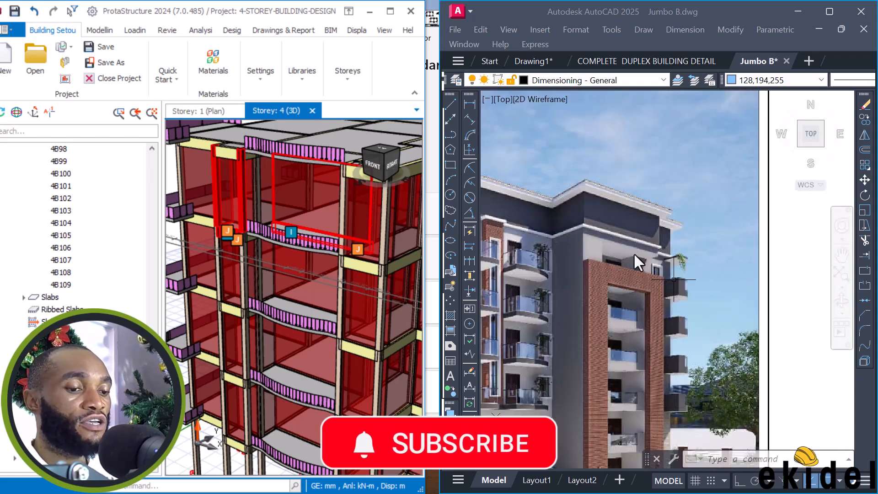
scroll(288, 233, down, 2)
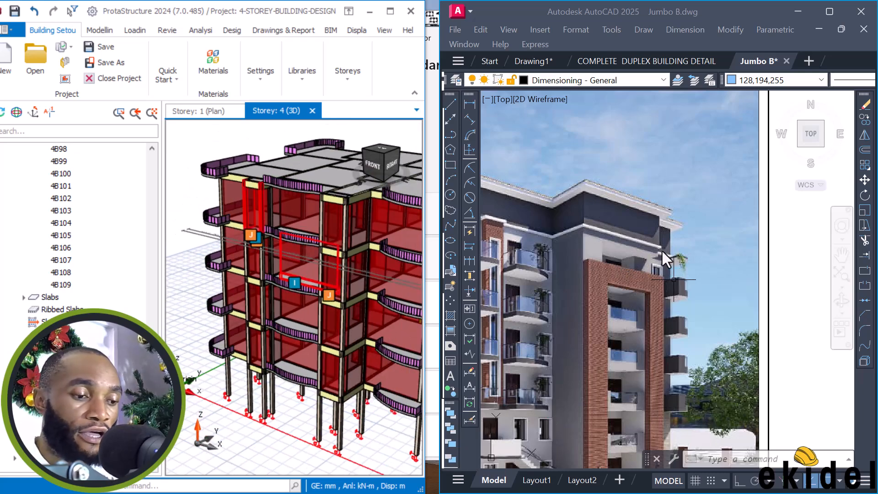
scroll(640, 256, down, 2)
- In the structural model, try to delete the selected columns and beams of the projecting front corner at the top storeys
middle_drag(267, 225, 314, 228)
scroll(227, 222, up, 2)
middle_drag(224, 221, 251, 232)
scroll(251, 231, up, 3)
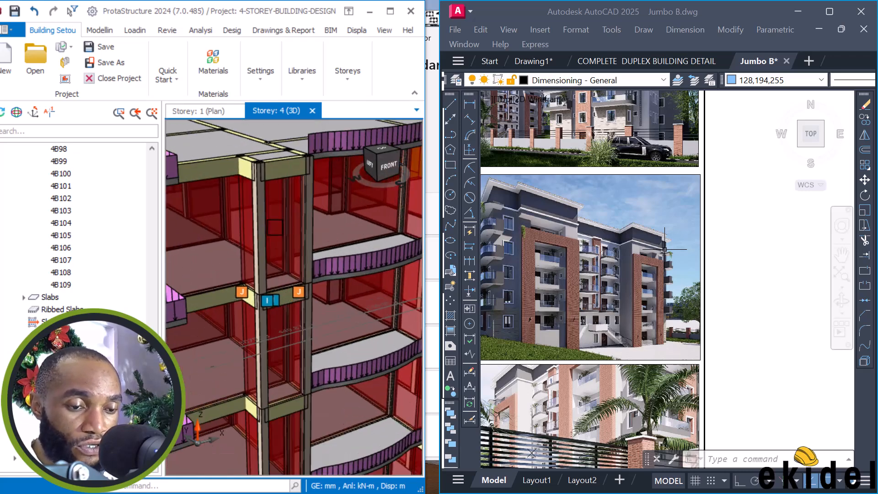
middle_drag(256, 227, 222, 255)
scroll(222, 256, down, 2)
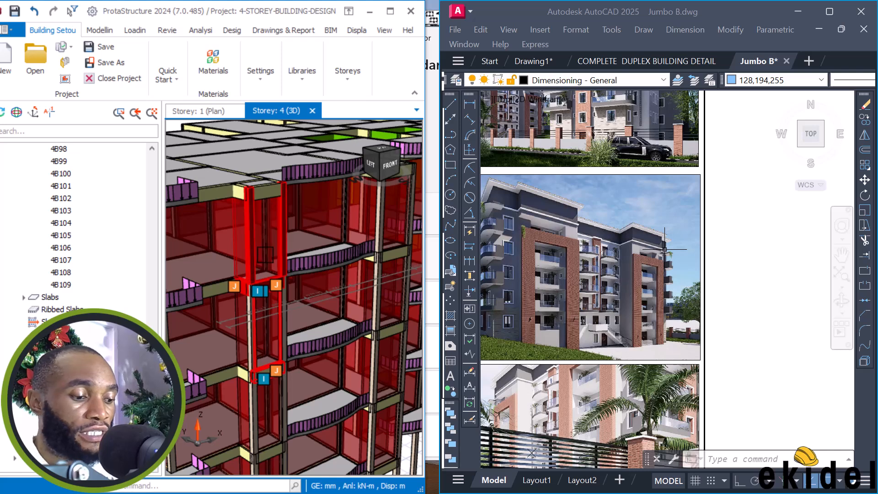
right_click(271, 228)
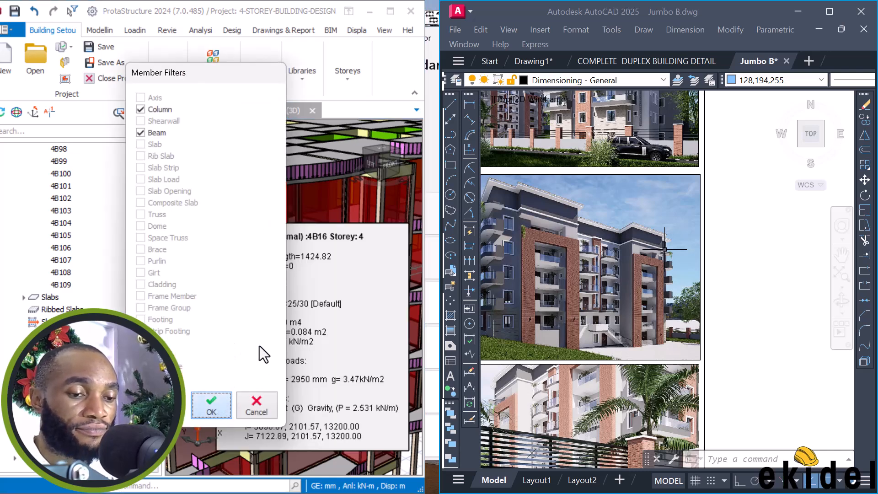
key(Return)
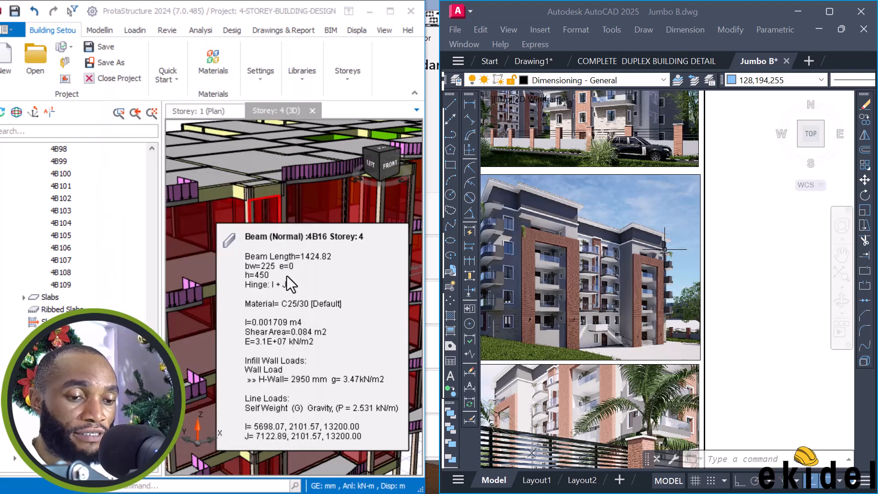
- Inspect the projecting front corner around beam 4B16 at close range and undo the deletion of its members
click(299, 203)
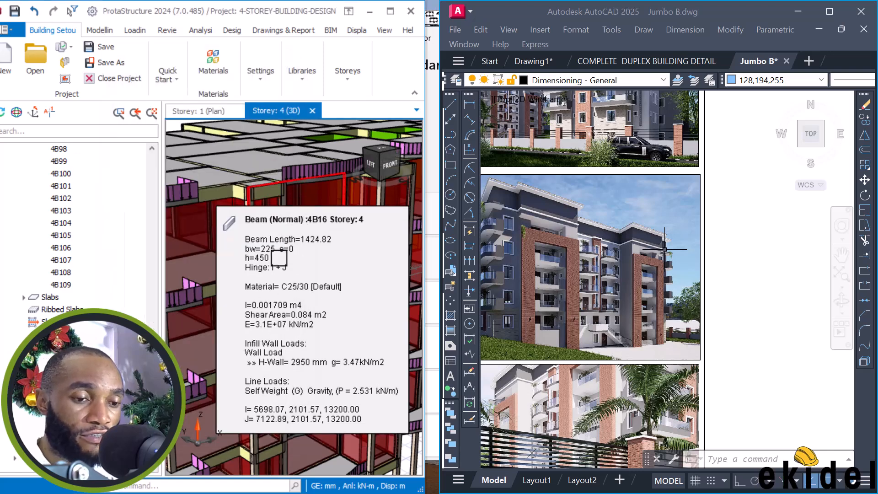
scroll(280, 256, up, 1)
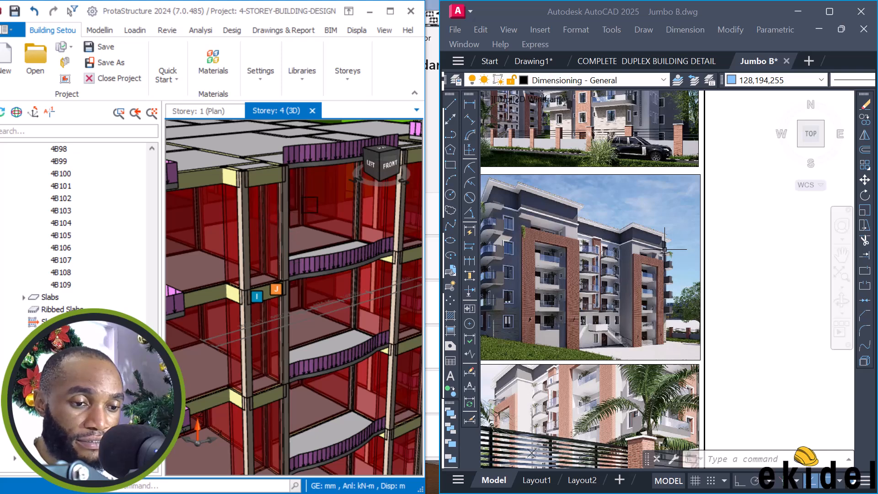
scroll(298, 201, up, 2)
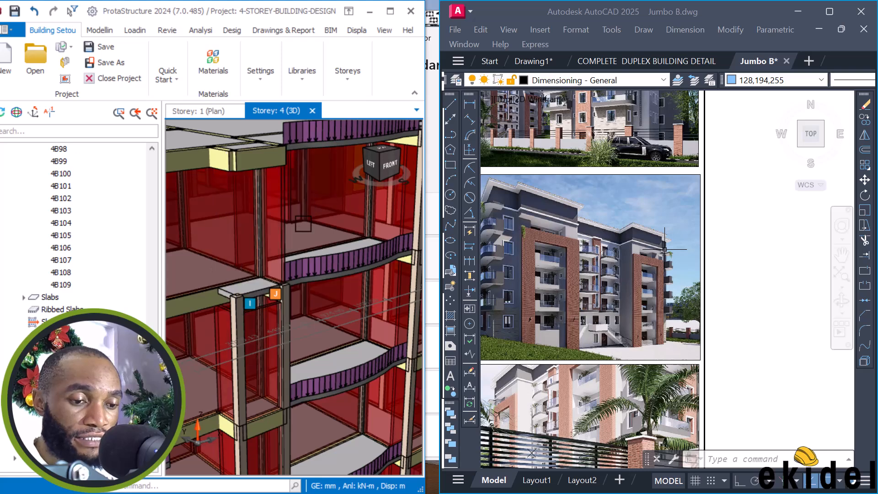
mouse_move(249, 303)
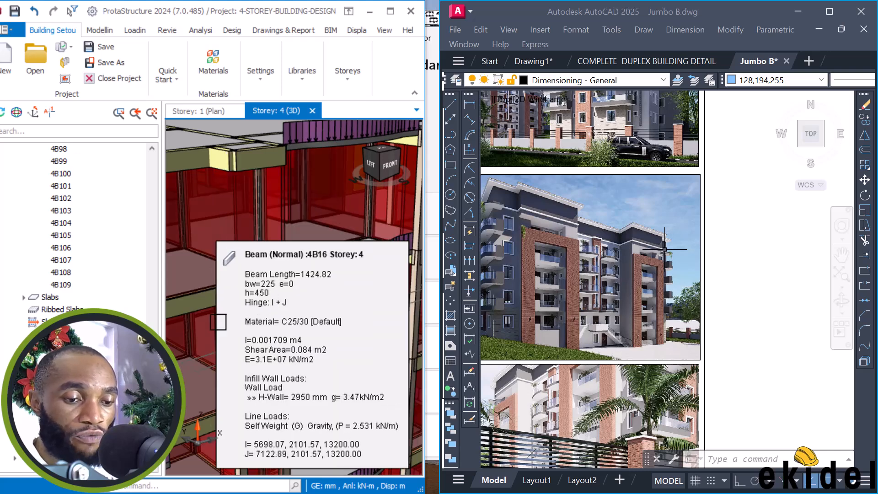
scroll(272, 282, up, 3)
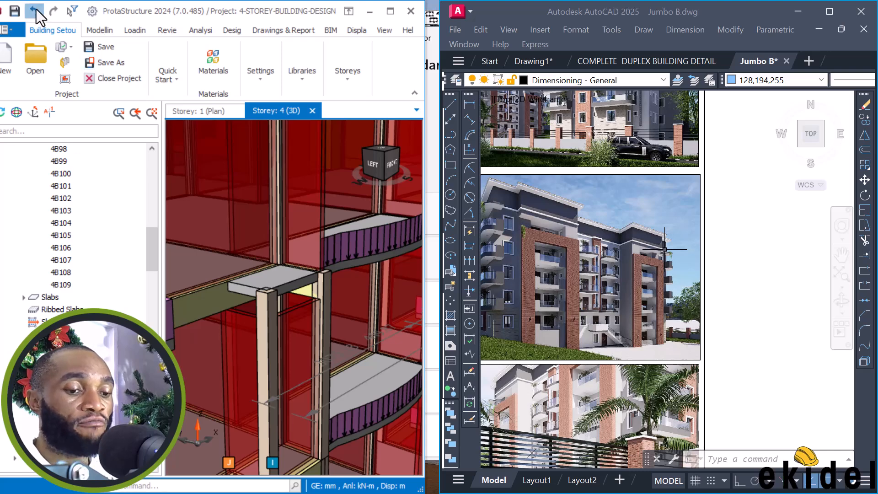
click(34, 11)
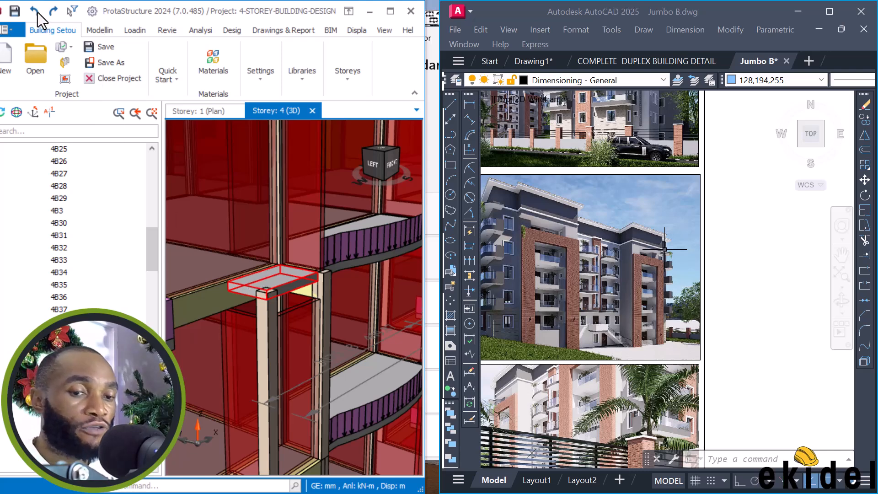
- Delete the two storey 5 columns standing at the ends of beam 4B16 on the projecting front corner
click(274, 289)
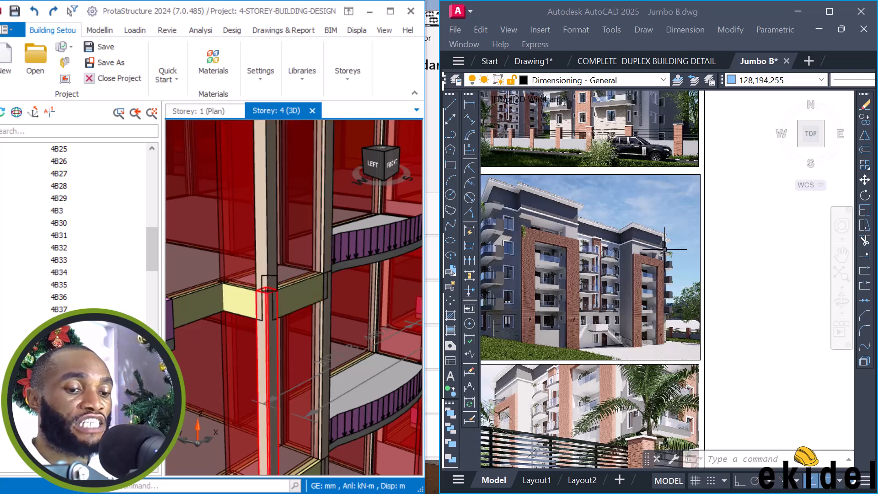
click(328, 206)
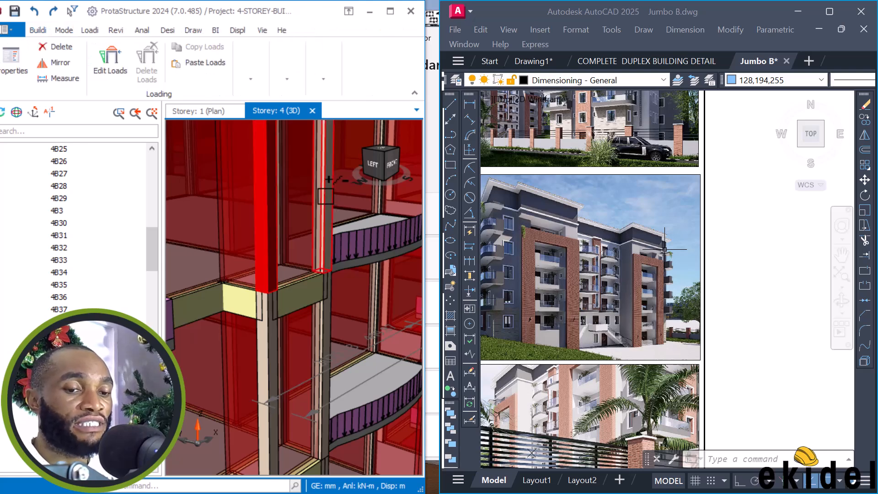
right_click(56, 50)
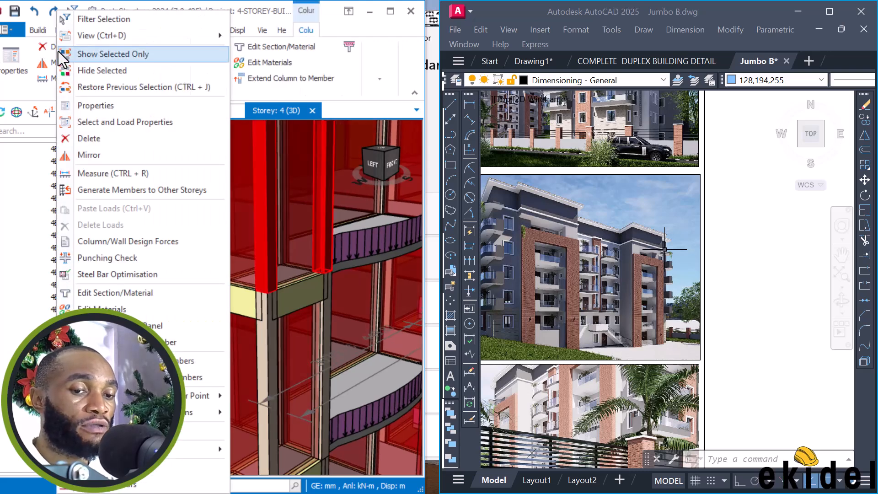
click(92, 121)
click(213, 408)
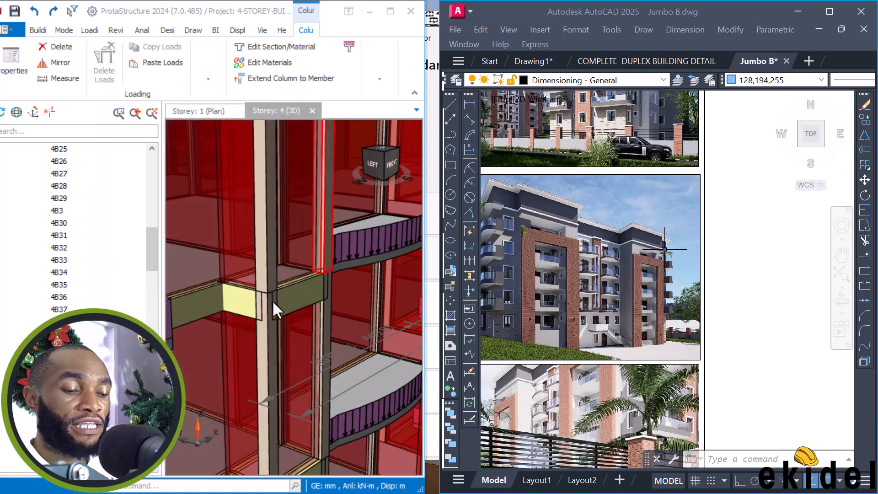
- Delete the wall loads from the corner beams 4B26, 4B16 and 4B17 on storey 4
click(279, 307)
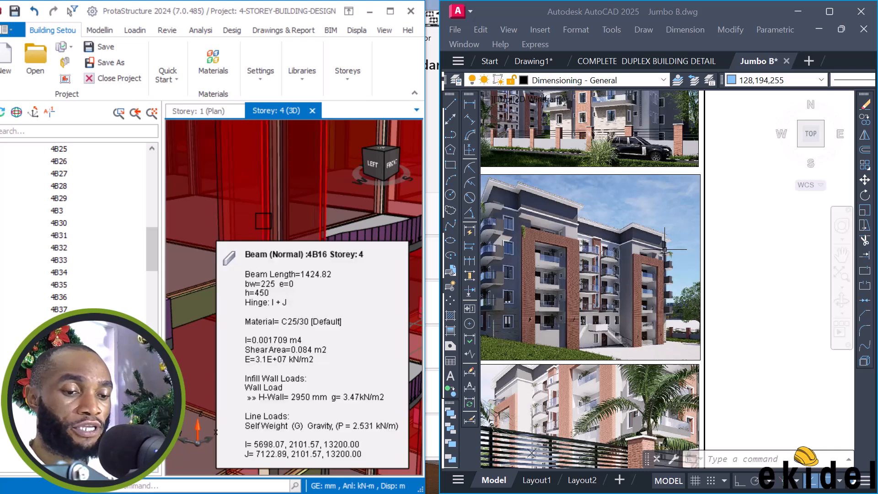
scroll(282, 296, down, 2)
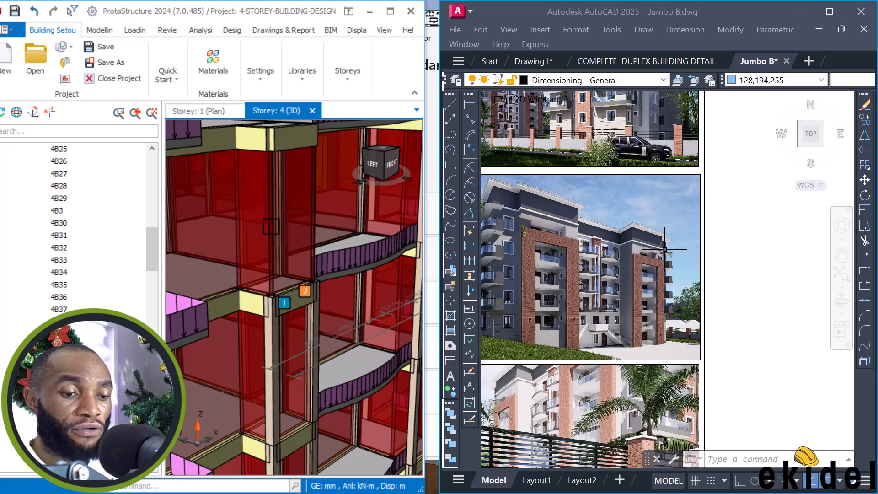
click(295, 231)
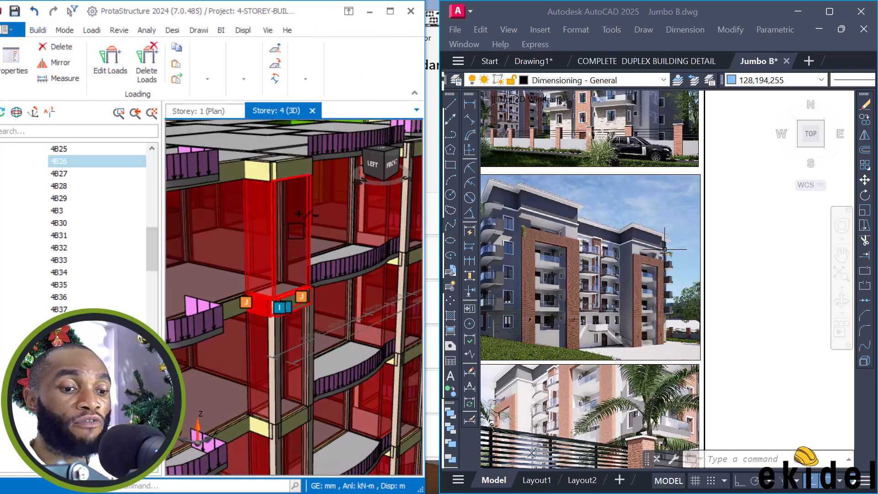
ctrl+click(313, 271)
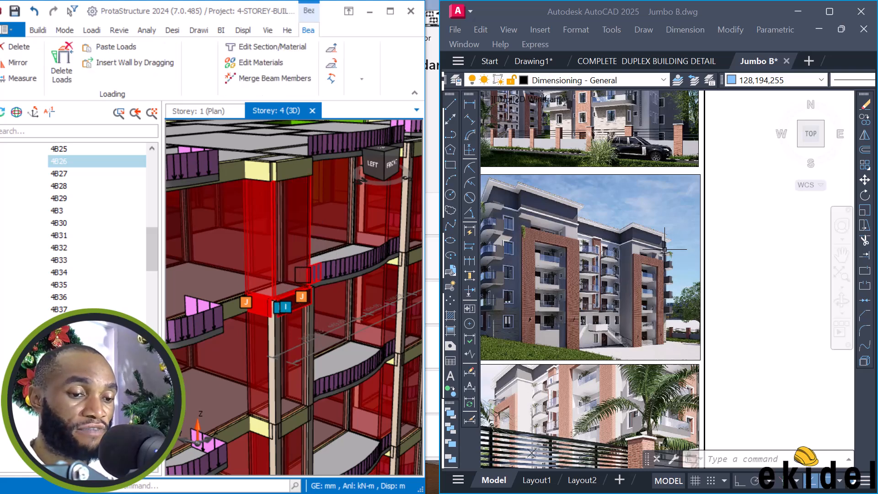
middle_drag(293, 277, 211, 275)
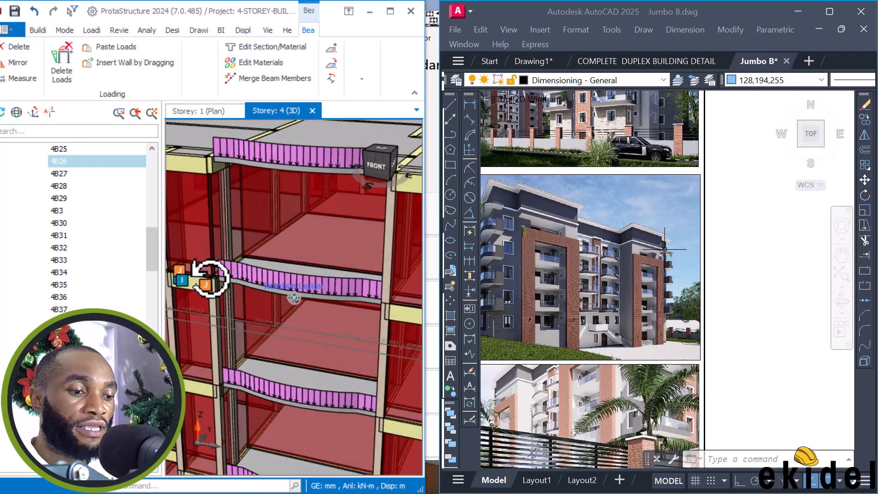
ctrl+click(219, 233)
right_drag(223, 224, 218, 231)
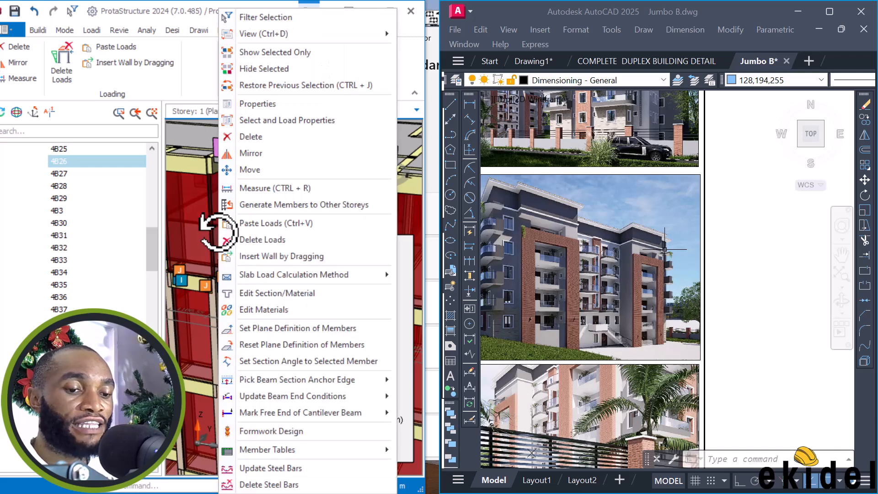
click(250, 239)
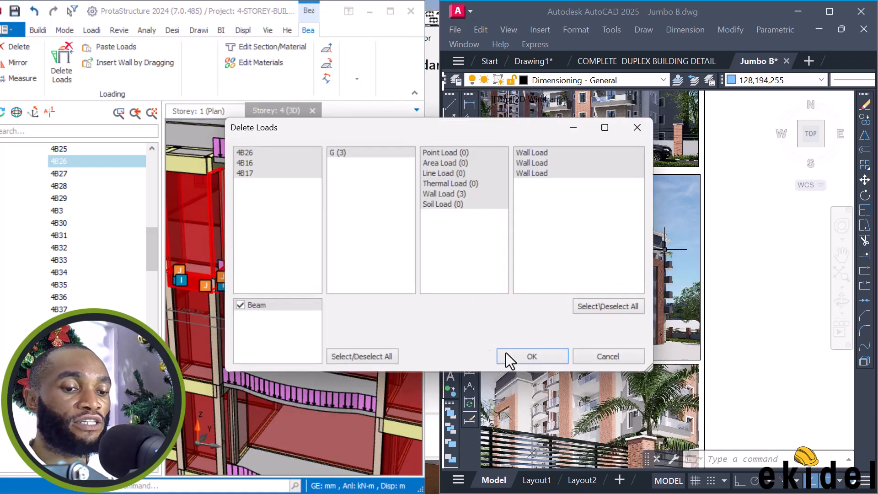
click(532, 356)
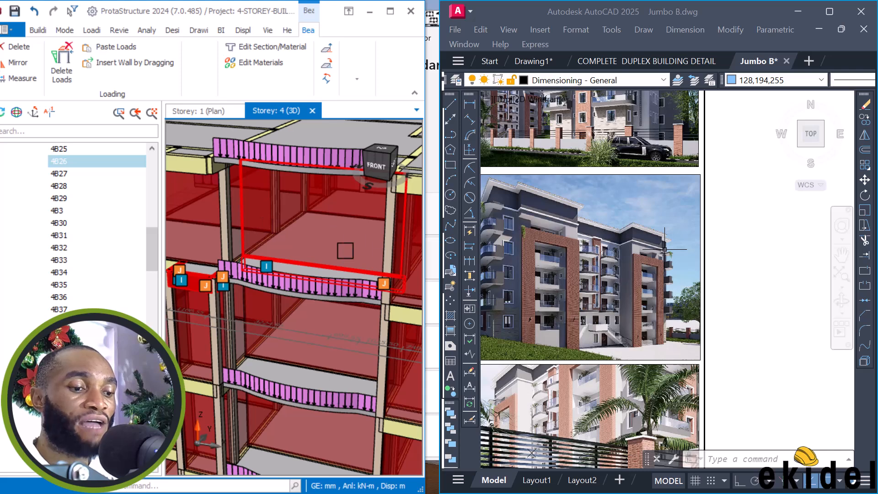
- Compare the top storeys of the projecting front bays in the architectural rendering with the structural model
scroll(272, 246, down, 1)
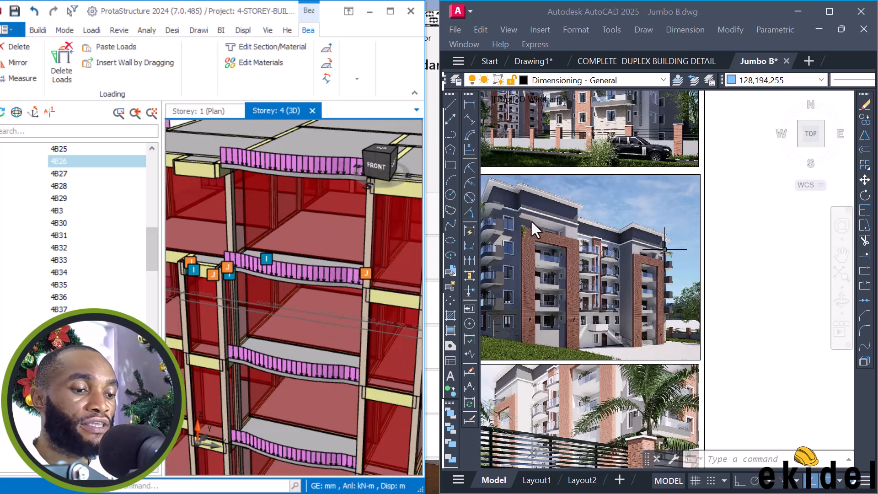
scroll(526, 221, up, 4)
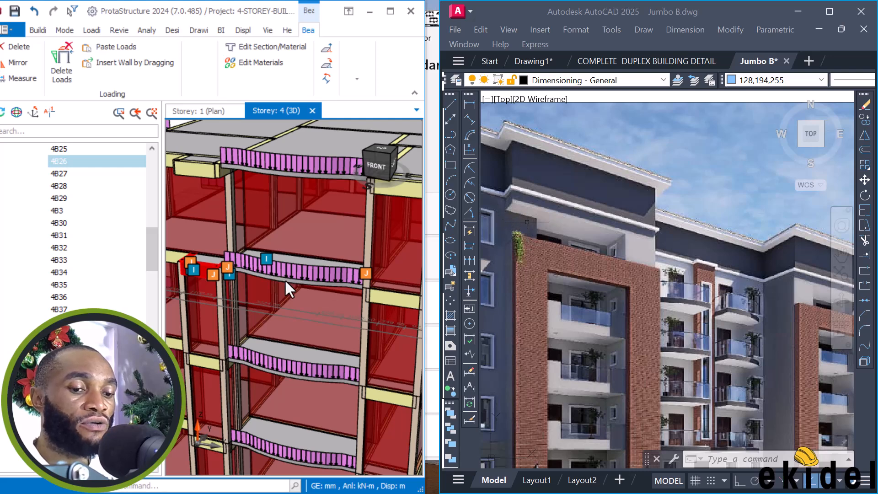
scroll(309, 247, down, 1)
scroll(313, 242, down, 2)
scroll(240, 236, up, 2)
key(Escape)
mouse_move(217, 233)
middle_down()
mouse_move(260, 255)
mouse_move(304, 243)
mouse_move(265, 229)
mouse_move(292, 242)
mouse_move(307, 264)
middle_up()
scroll(308, 264, up, 3)
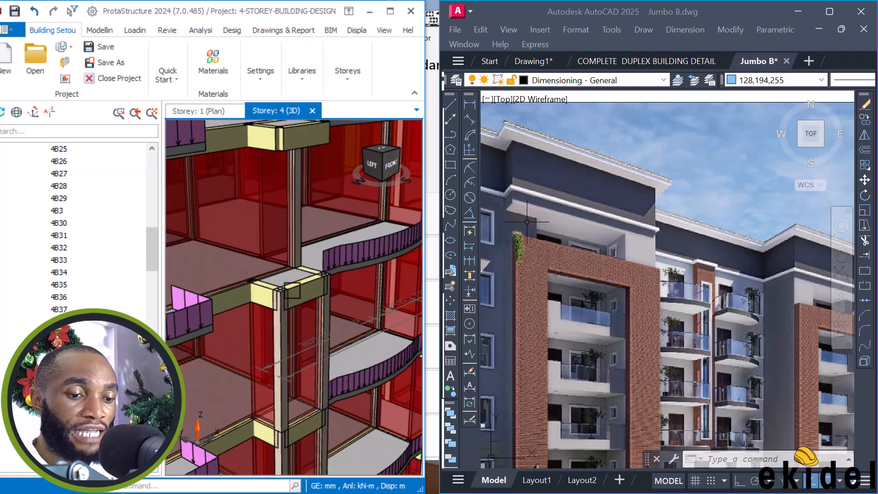
- Delete the two storey 5 columns standing at the ends of beam 4B13 on the next projecting front bay
click(262, 269)
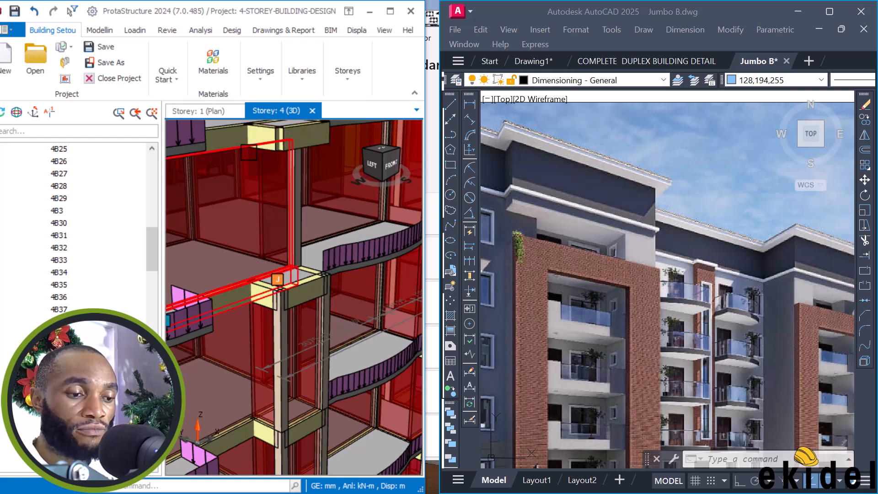
scroll(256, 228, down, 6)
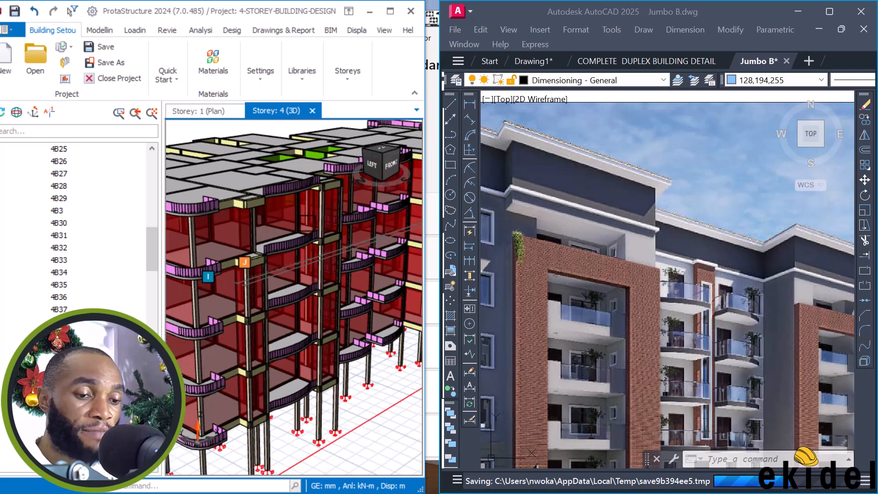
mouse_move(256, 229)
middle_down()
mouse_move(286, 241)
mouse_move(271, 229)
middle_up()
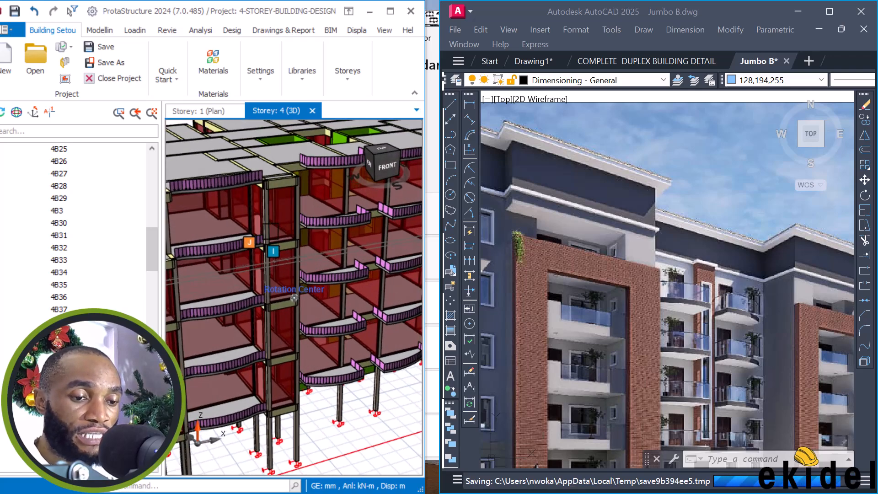
scroll(273, 228, up, 4)
scroll(273, 228, up, 2)
click(260, 220)
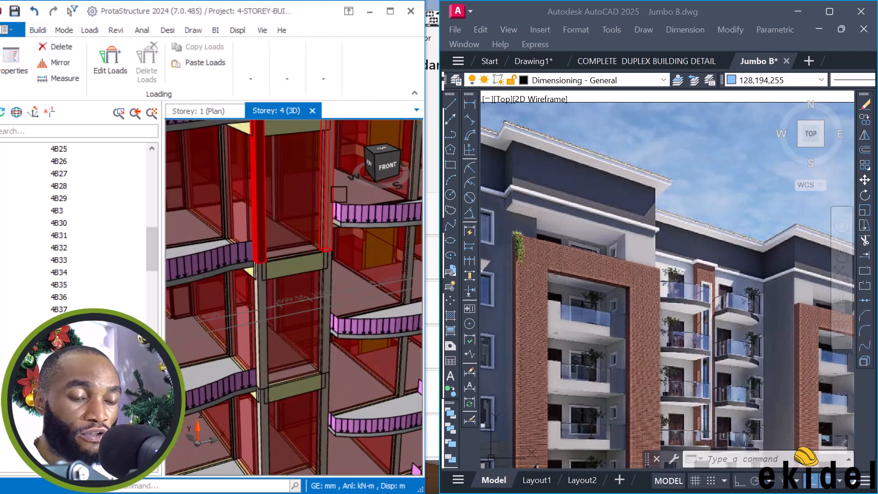
click(315, 204)
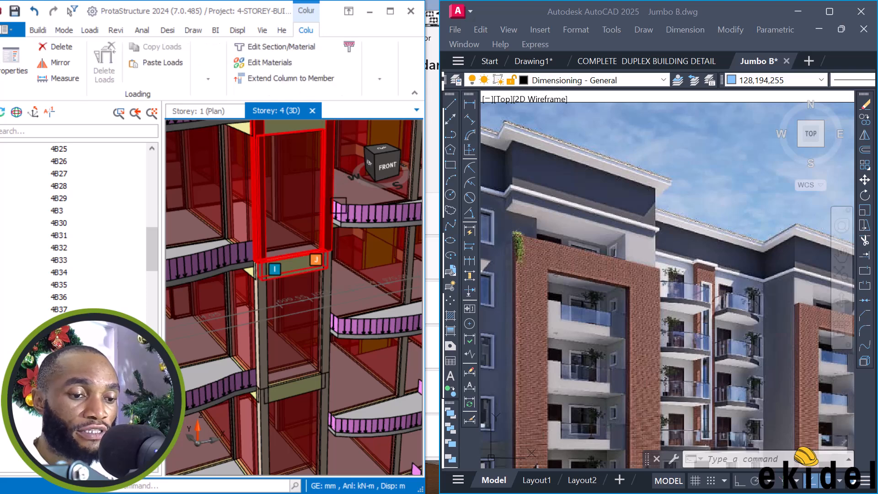
key(ctrl+f)
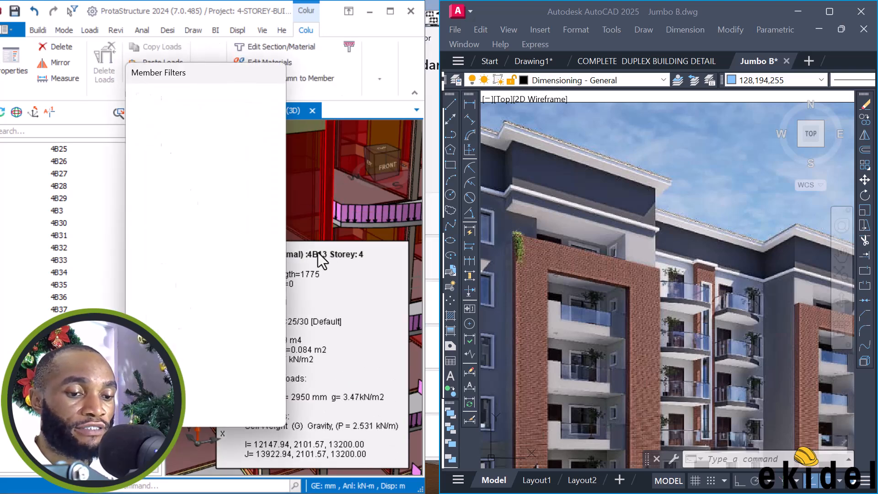
click(216, 405)
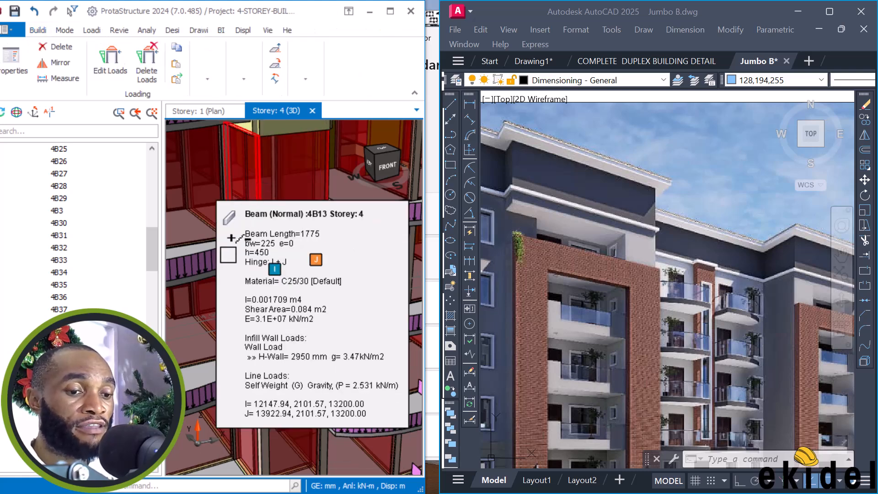
- Delete the wall loads from the projecting bay beams 4B13, 4B50 and 4B12 on storey 4
click(293, 192)
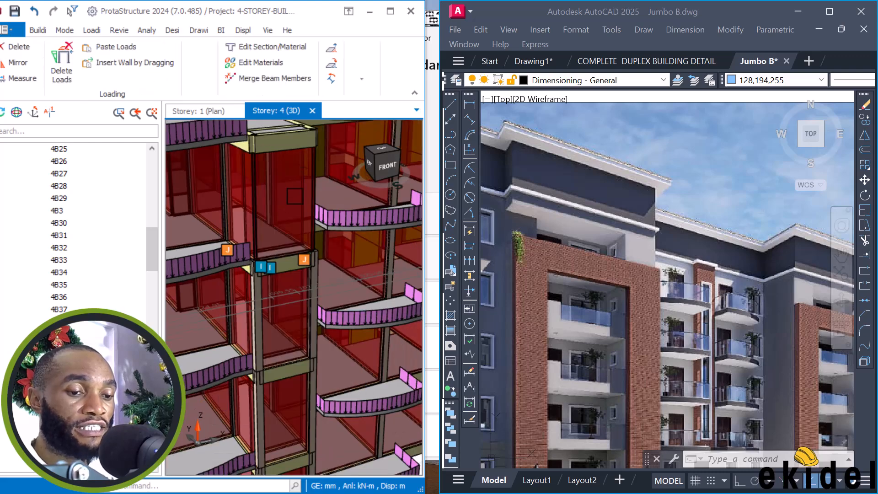
mouse_move(290, 213)
middle_down()
mouse_move(211, 222)
mouse_move(264, 202)
middle_up()
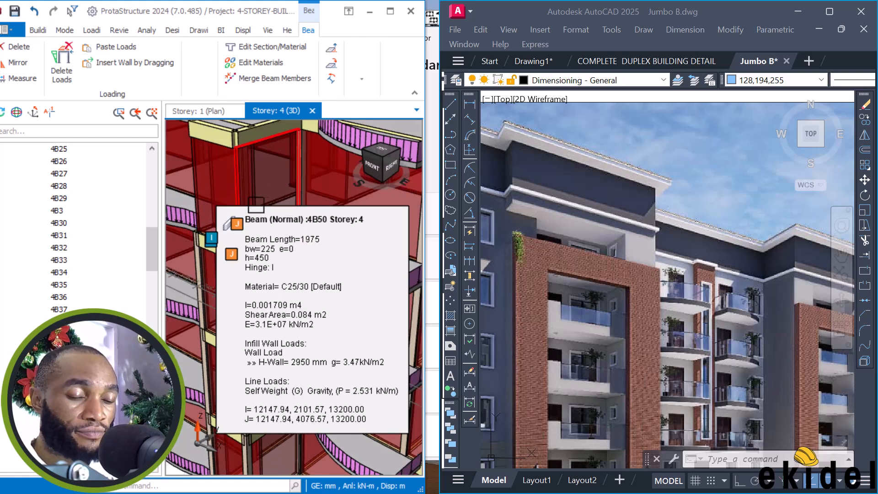
ctrl+click(273, 201)
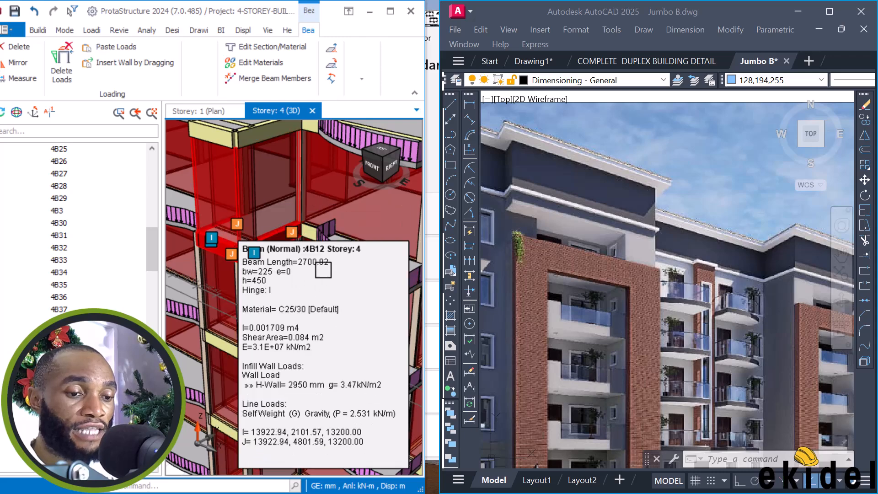
scroll(328, 251, down, 2)
middle_drag(299, 283, 316, 273)
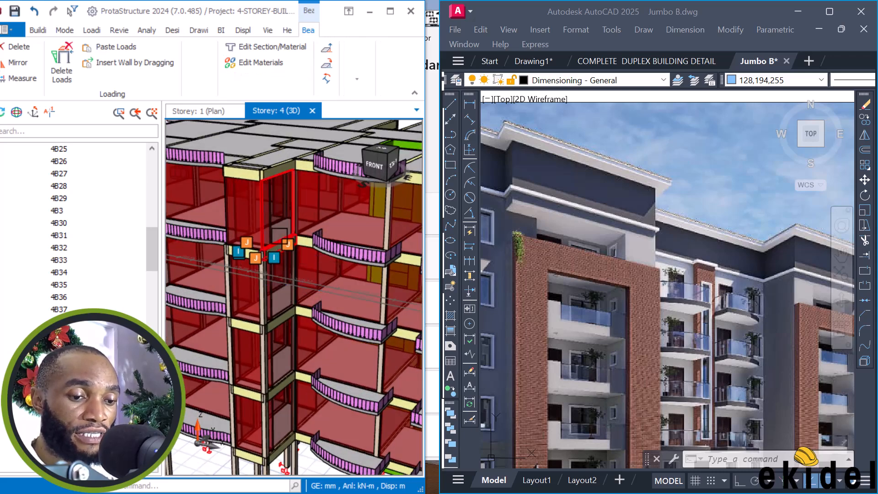
scroll(278, 235, up, 2)
middle_drag(279, 233, 278, 235)
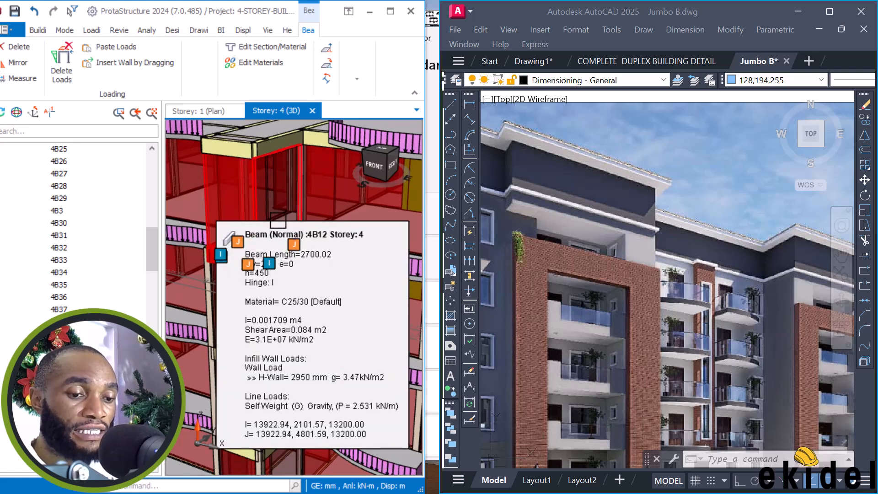
right_click(278, 236)
click(303, 240)
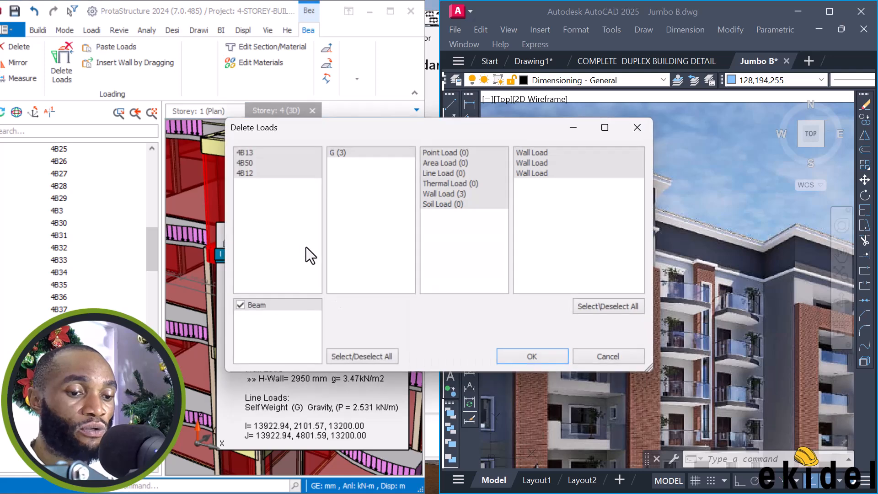
click(536, 356)
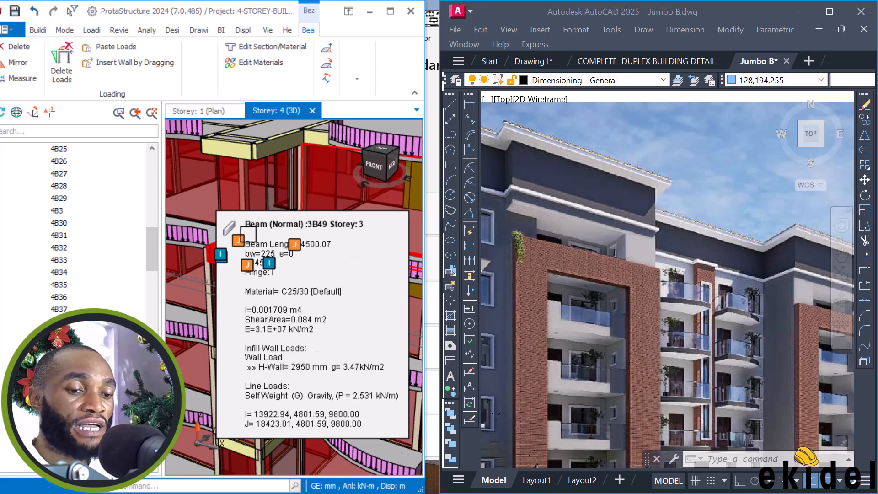
- Examine the storey 4 beams and columns of the projecting bay around beam 4B12 from several angles
scroll(227, 241, down, 2)
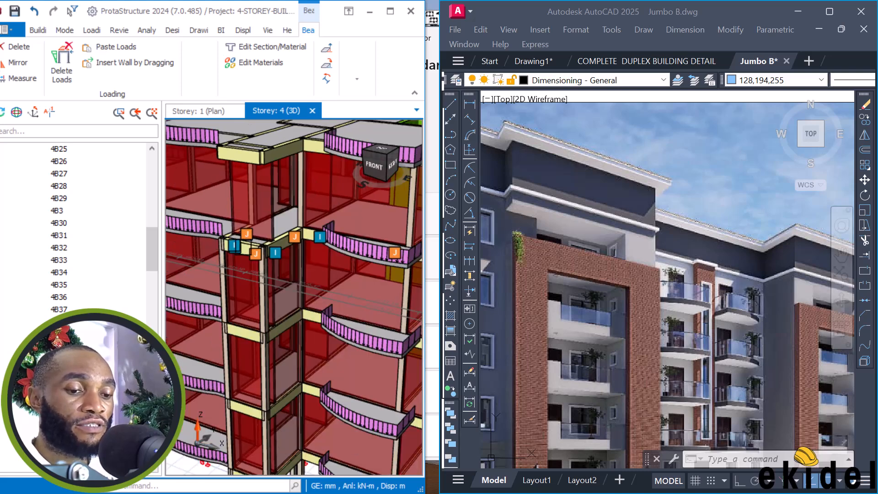
scroll(243, 244, up, 2)
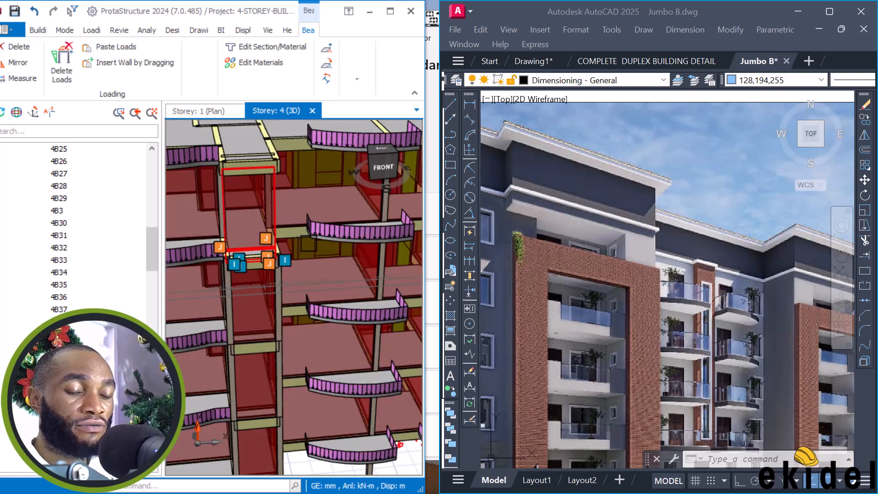
middle_drag(277, 258, 298, 356)
mouse_move(294, 298)
middle_down()
mouse_move(284, 284)
mouse_move(256, 298)
mouse_move(220, 254)
mouse_move(196, 270)
mouse_move(306, 262)
mouse_move(196, 252)
mouse_move(289, 260)
mouse_move(282, 236)
middle_up()
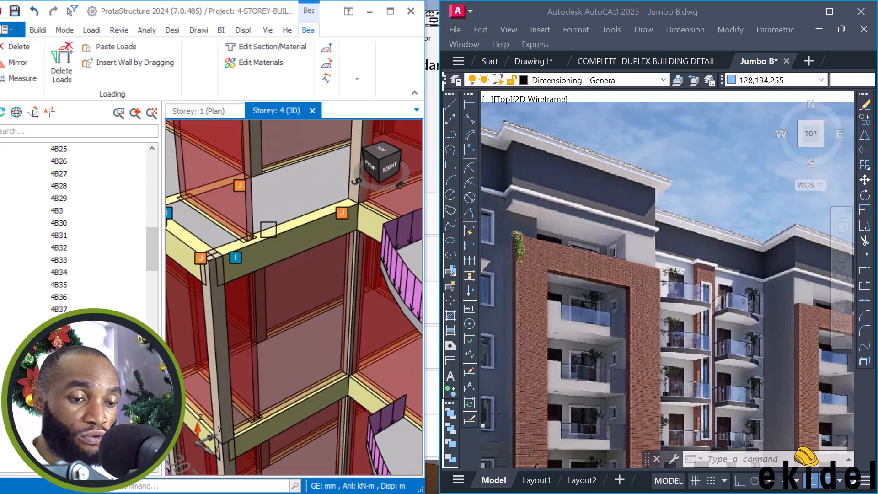
click(329, 220)
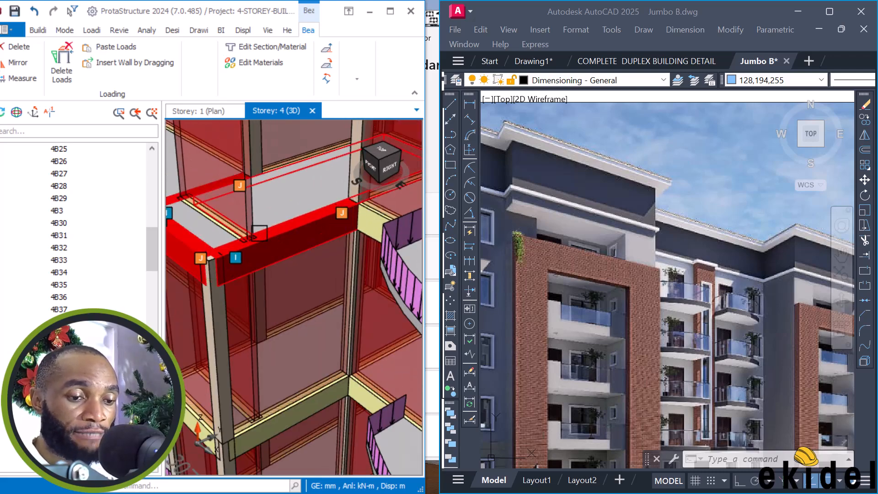
scroll(222, 251, up, 2)
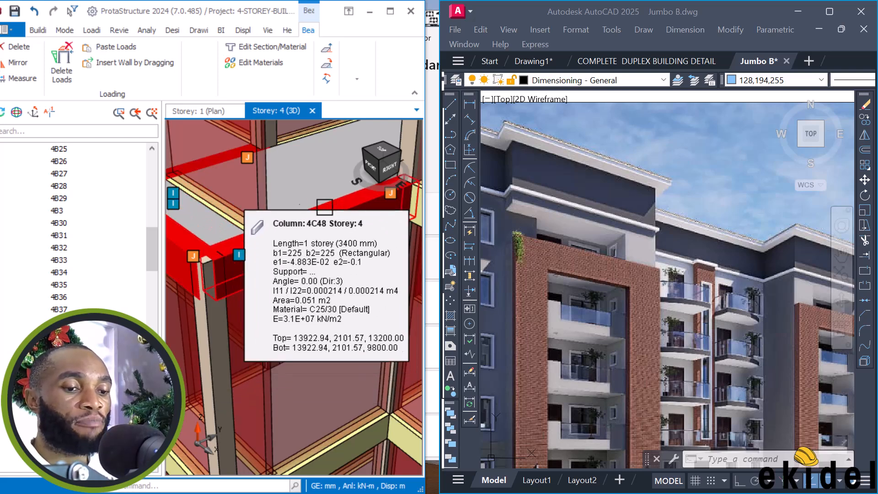
scroll(334, 205, down, 5)
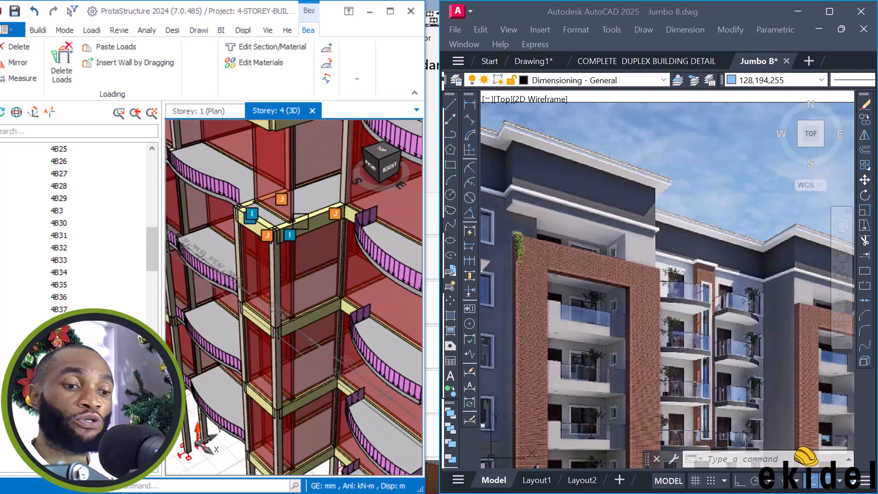
- Delete the storey 5 front columns of the remaining projecting bays, including those at the ends of beam 4B86, filtering the selection to columns
scroll(298, 225, down, 2)
middle_drag(298, 225, 293, 200)
scroll(295, 226, up, 4)
click(288, 197)
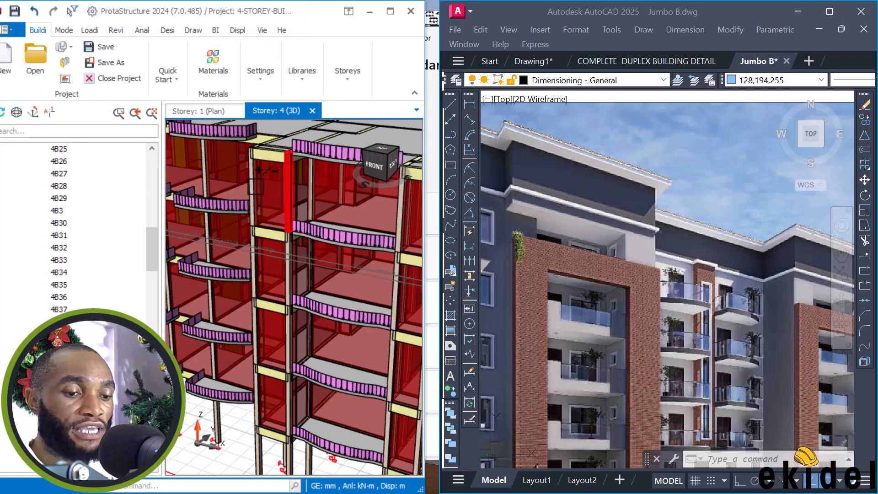
scroll(228, 216, down, 3)
scroll(353, 224, up, 2)
scroll(353, 223, up, 3)
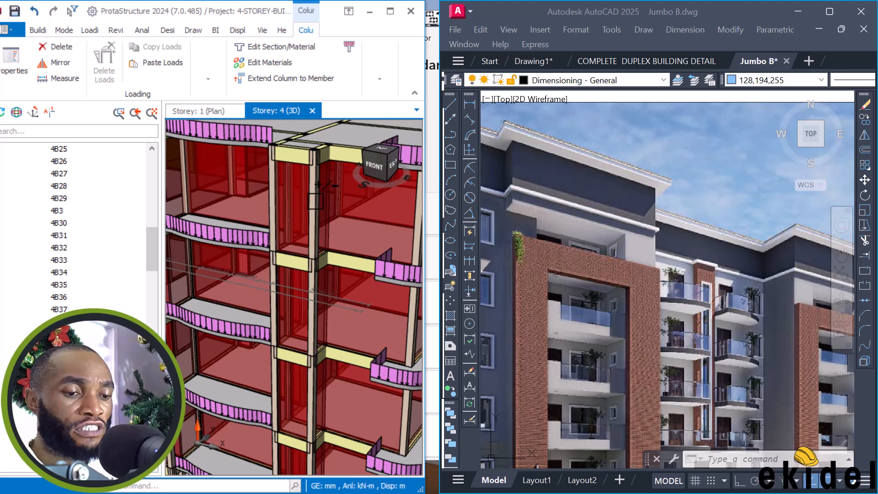
scroll(330, 234, down, 3)
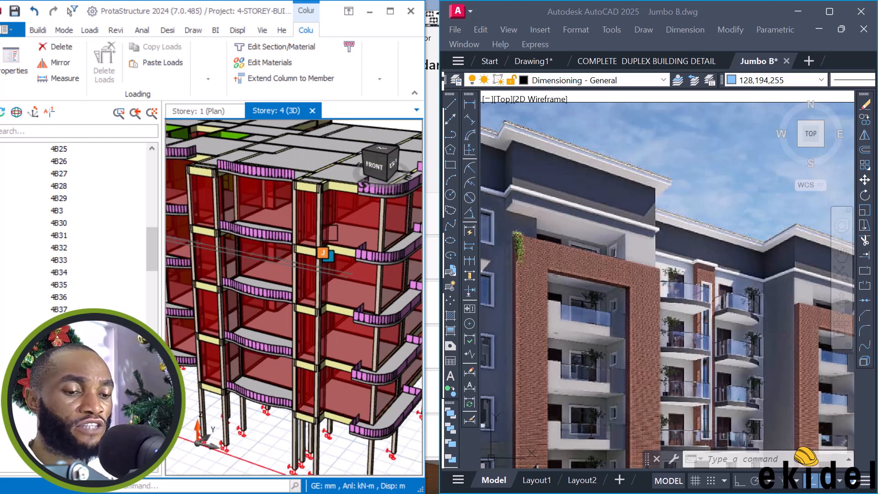
right_click(313, 224)
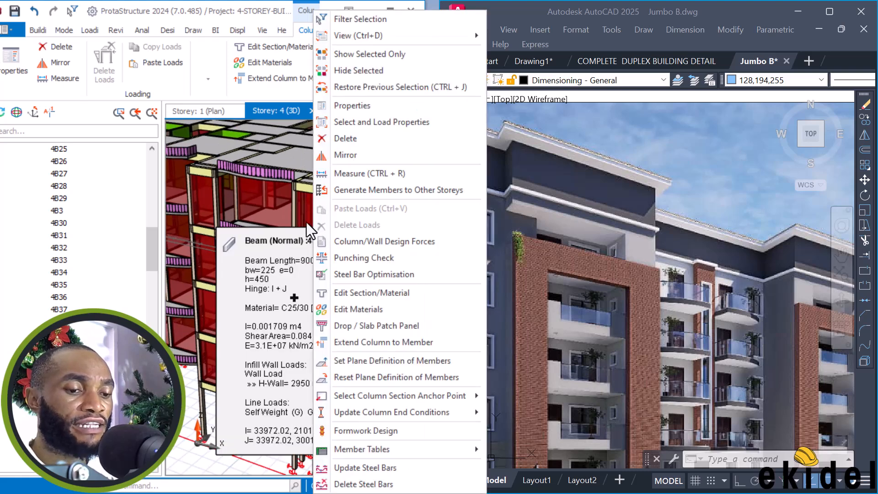
click(61, 47)
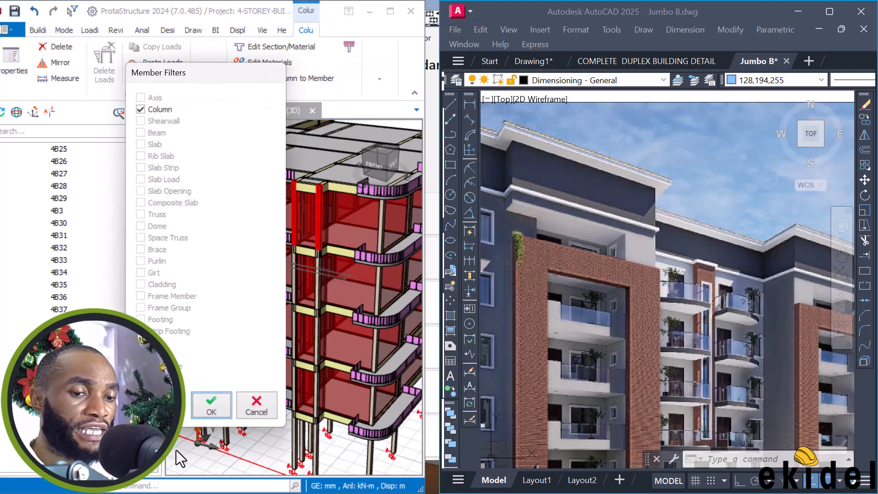
click(210, 406)
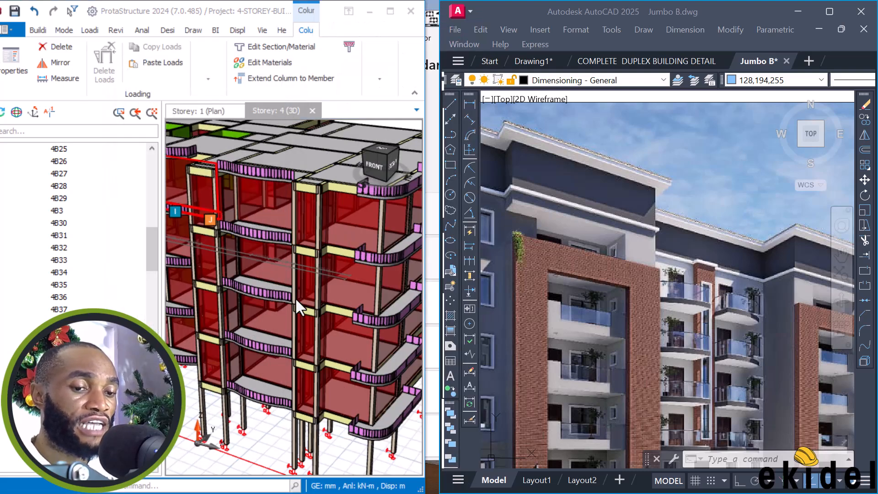
- Select beam 4B86 on storey 4 and enlarge the structural model window to fill the screen
click(316, 237)
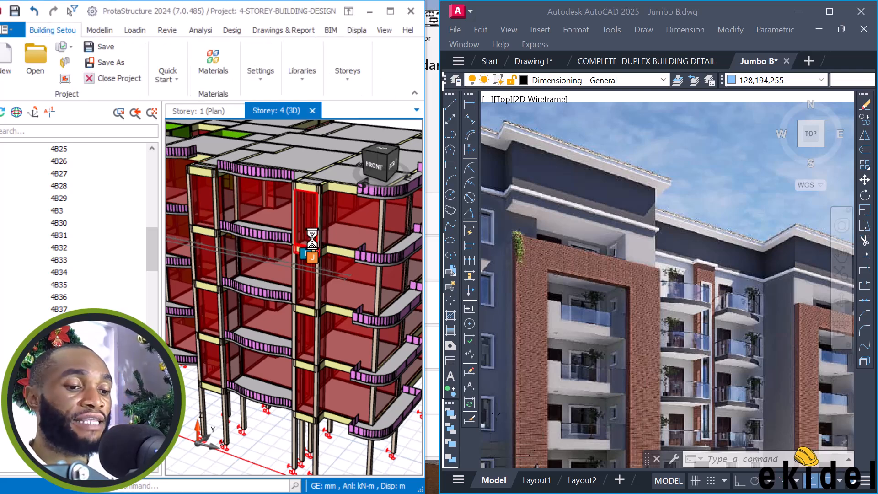
mouse_move(313, 238)
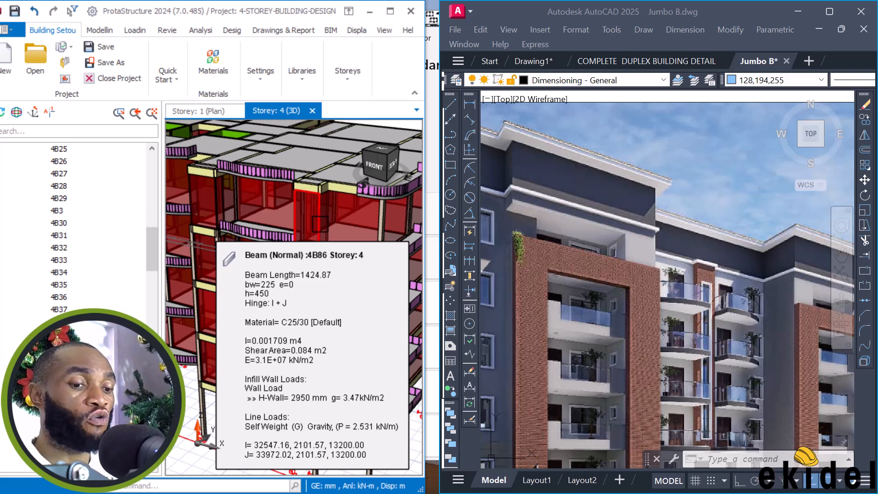
scroll(295, 230, up, 1)
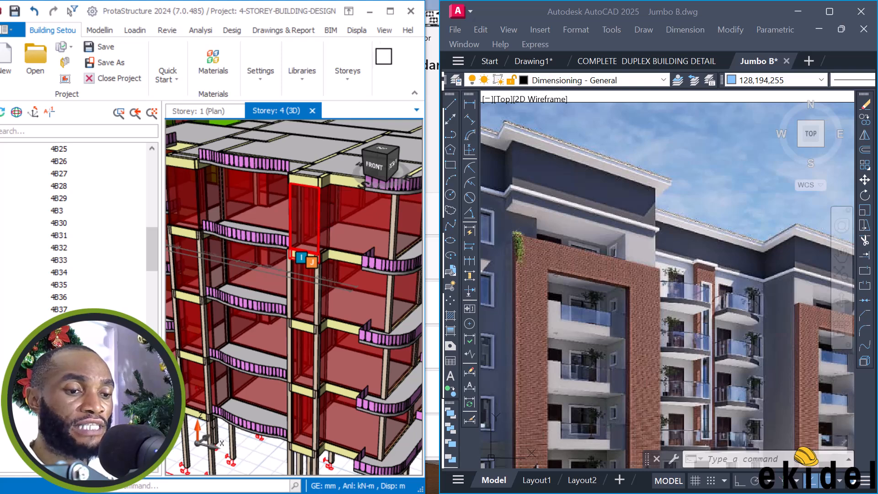
click(390, 10)
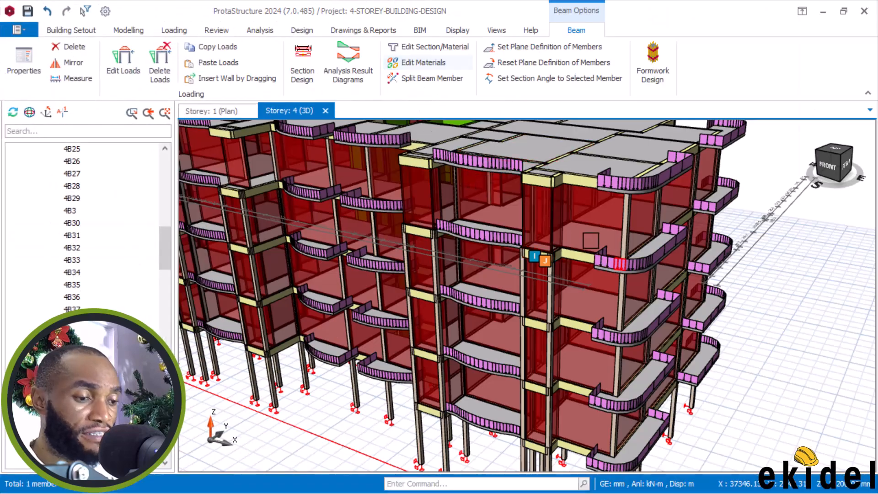
- Delete the wall loads from the projecting bay beams 4B109, 4B85, 4B63, 4B62 and 4B96 on storey 4
scroll(591, 247, down, 2)
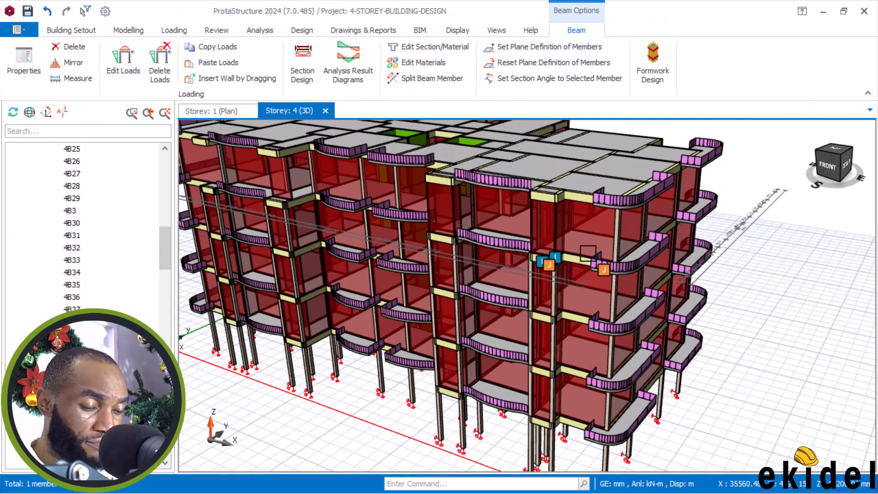
middle_drag(588, 252, 538, 204)
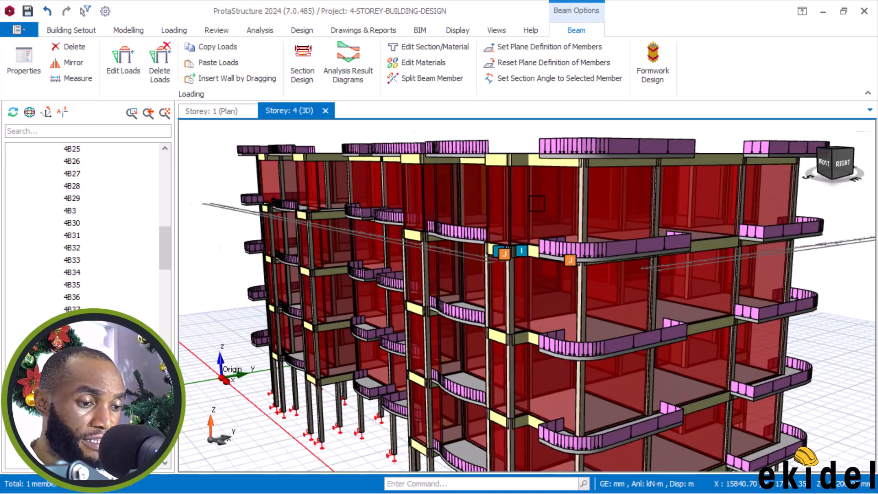
scroll(538, 204, up, 2)
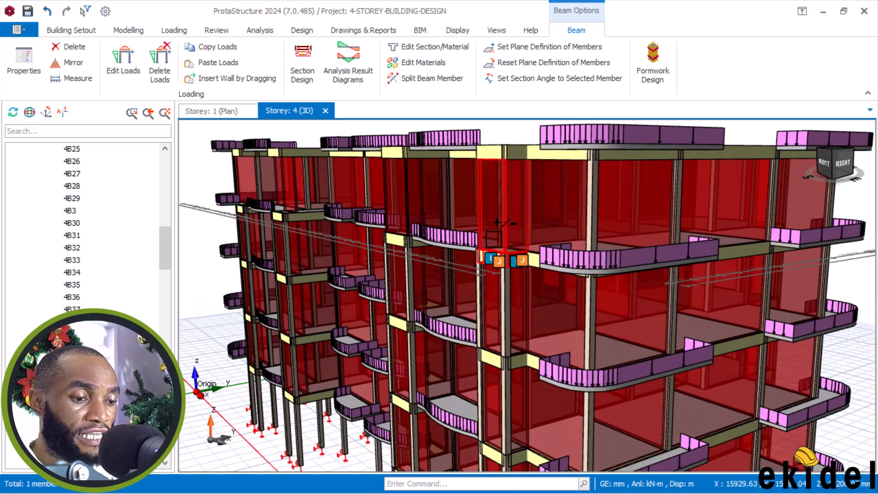
shift+middle_drag(496, 244, 589, 224)
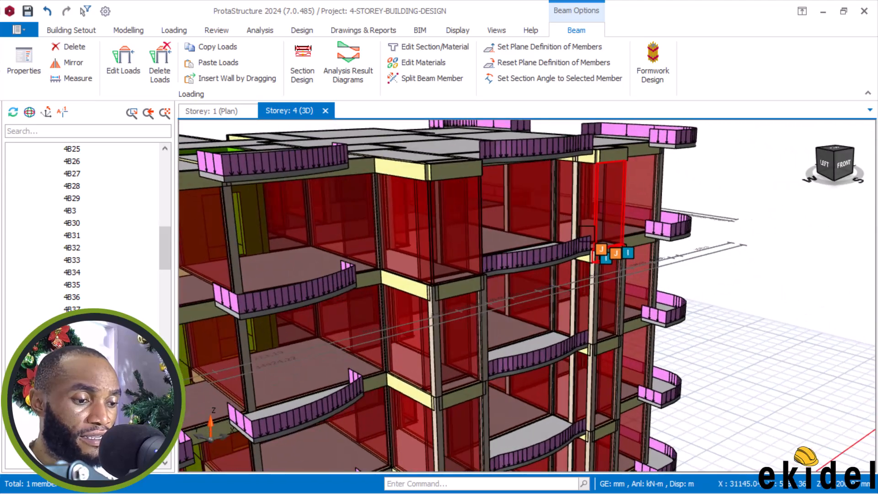
scroll(589, 224, up, 1)
scroll(595, 202, down, 2)
click(597, 203)
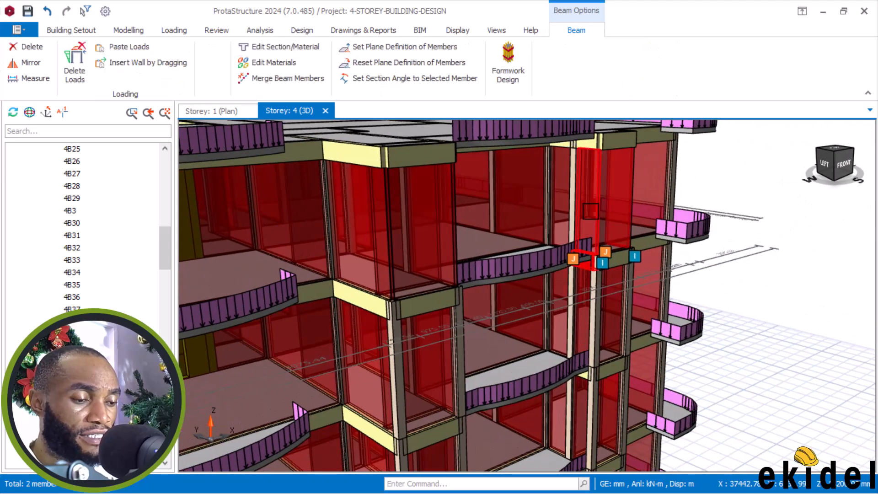
scroll(495, 232, up, 3)
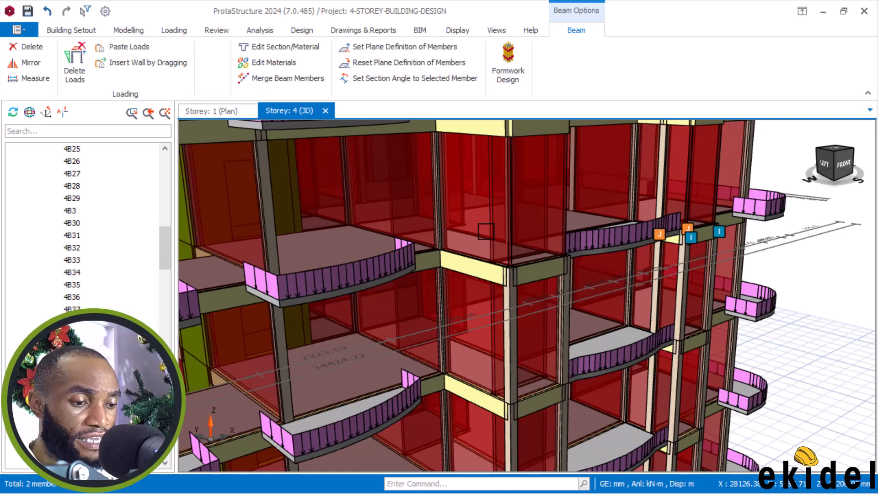
mouse_move(486, 231)
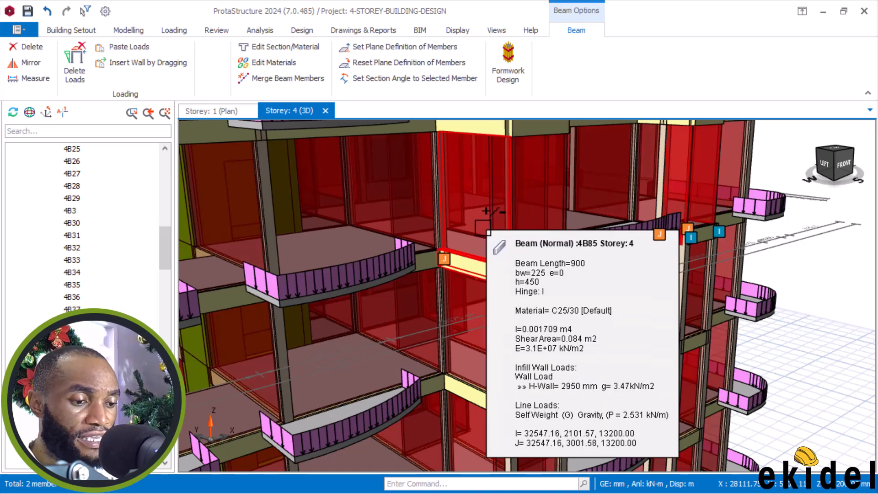
ctrl+click(534, 233)
ctrl+click(526, 231)
ctrl+middle_drag(503, 231, 411, 225)
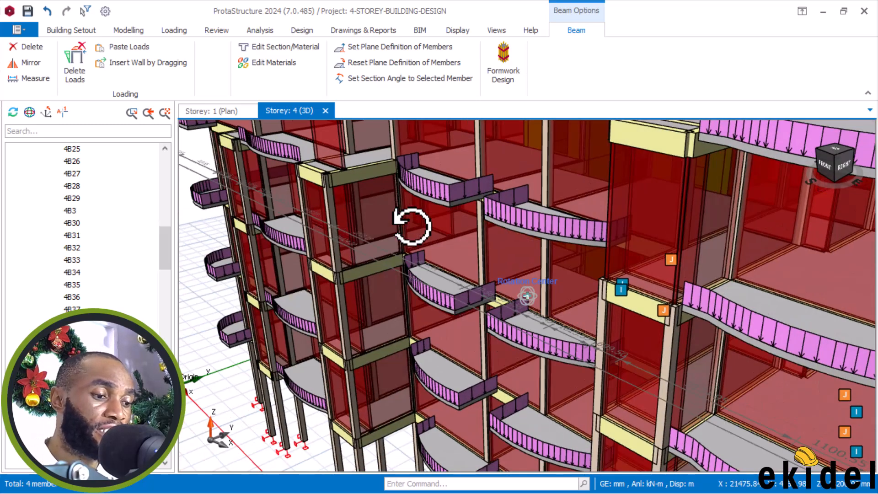
ctrl+click(696, 249)
ctrl+middle_drag(696, 250, 696, 245)
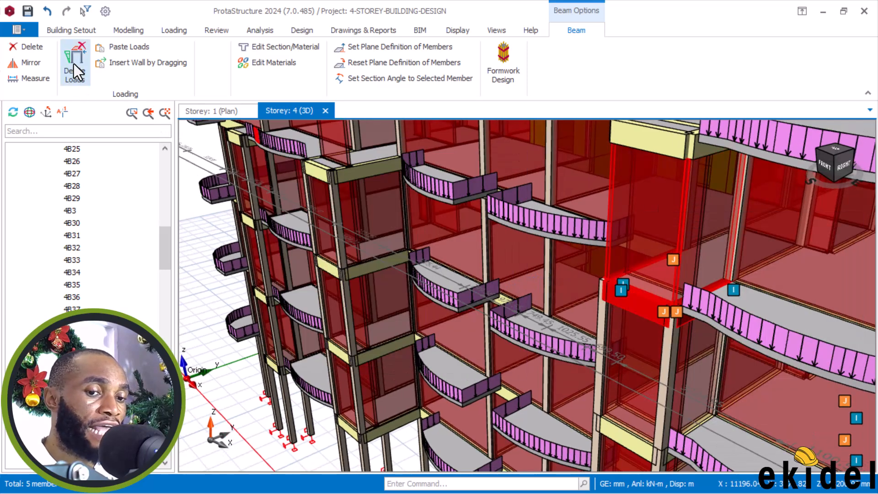
click(73, 64)
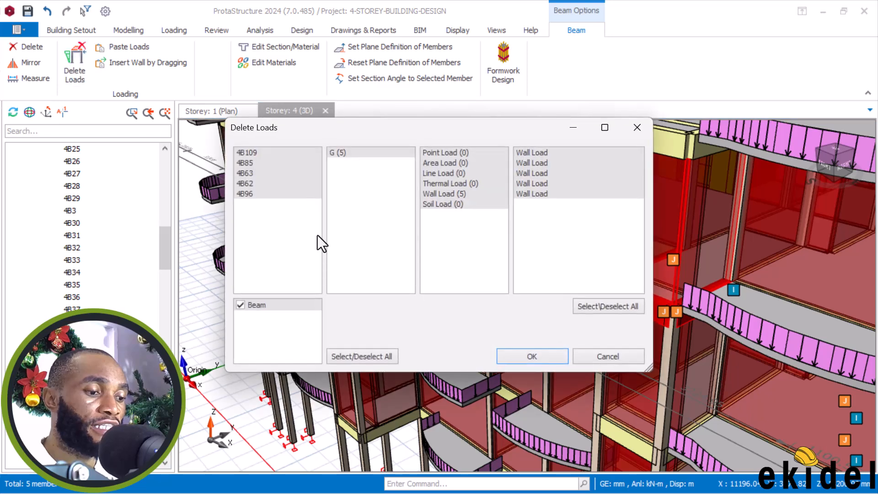
click(531, 357)
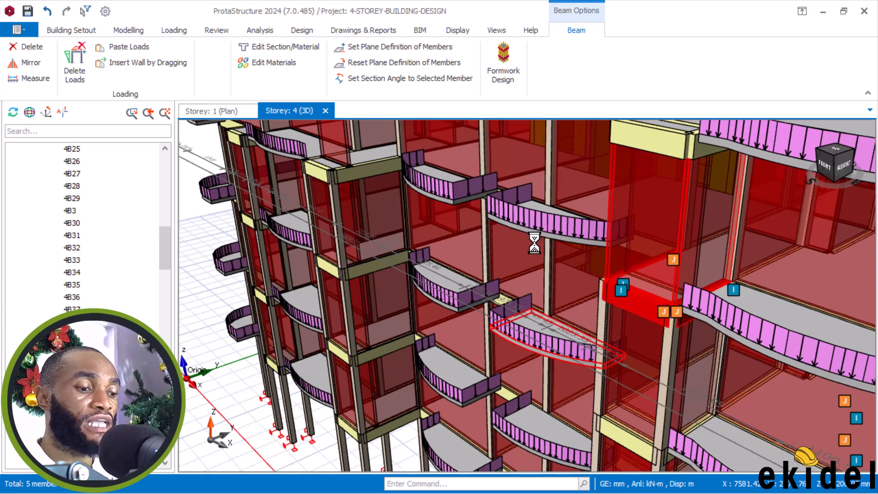
- Clear the beam selection and examine the storey 4 front projecting bays around beam 4B101 for leftover wall loads
mouse_move(533, 242)
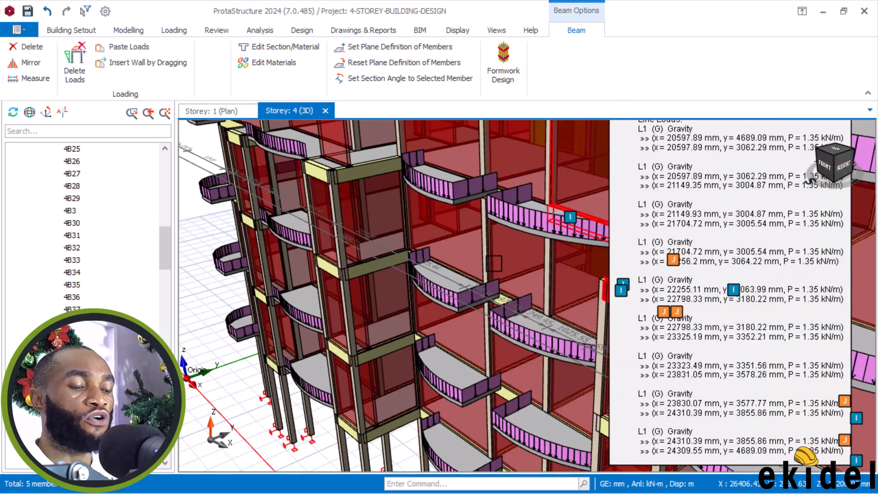
scroll(565, 268, up, 2)
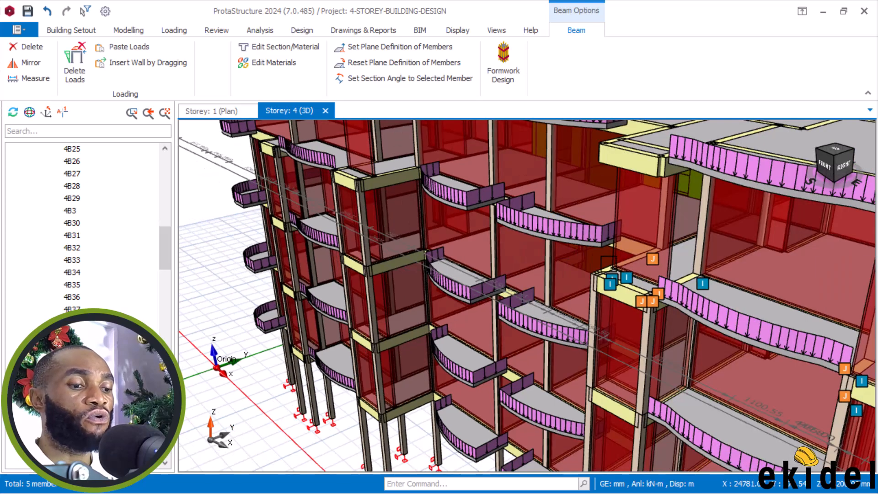
scroll(567, 274, down, 1)
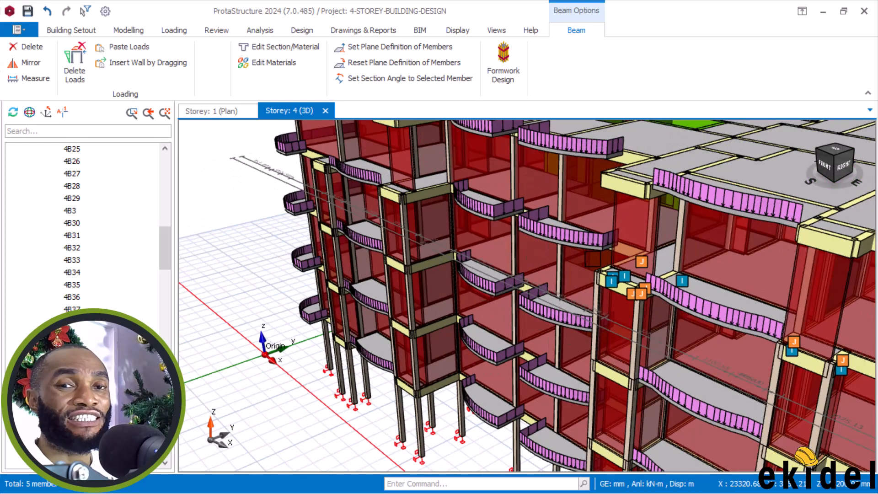
scroll(552, 286, down, 1)
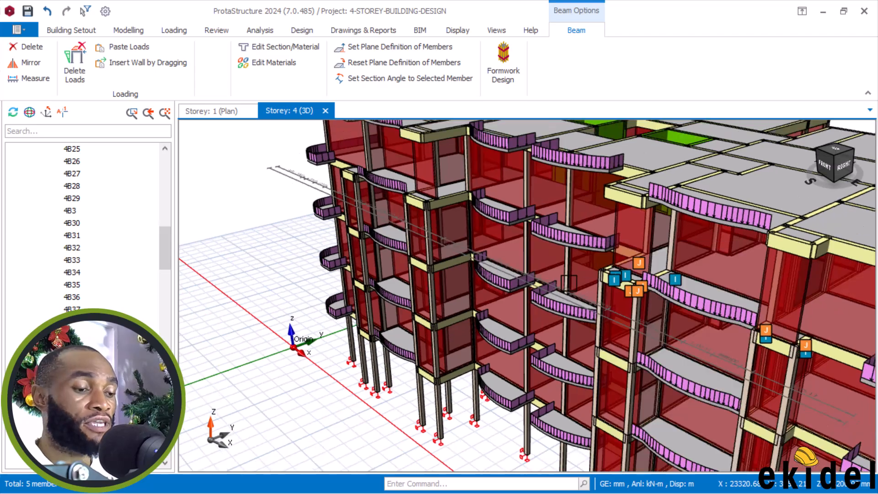
scroll(563, 279, down, 1)
key(Escape)
middle_drag(572, 289, 694, 293)
scroll(483, 241, up, 6)
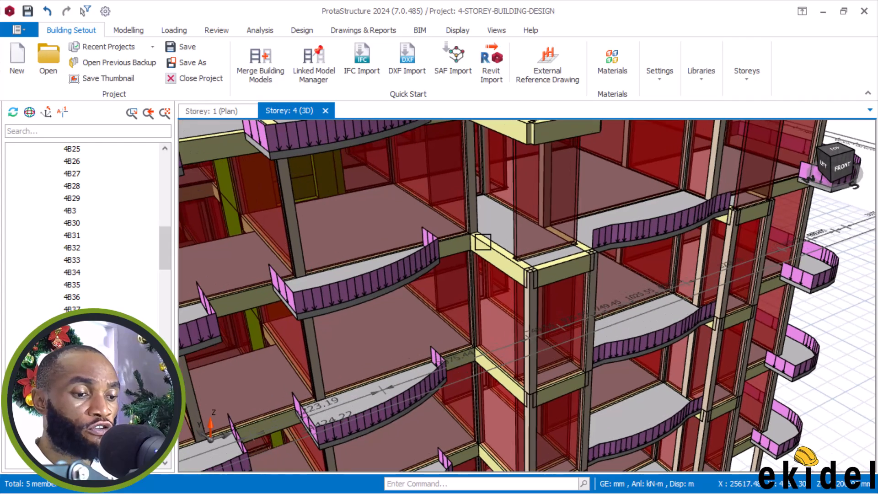
middle_drag(482, 241, 513, 245)
scroll(467, 241, up, 6)
scroll(415, 240, down, 6)
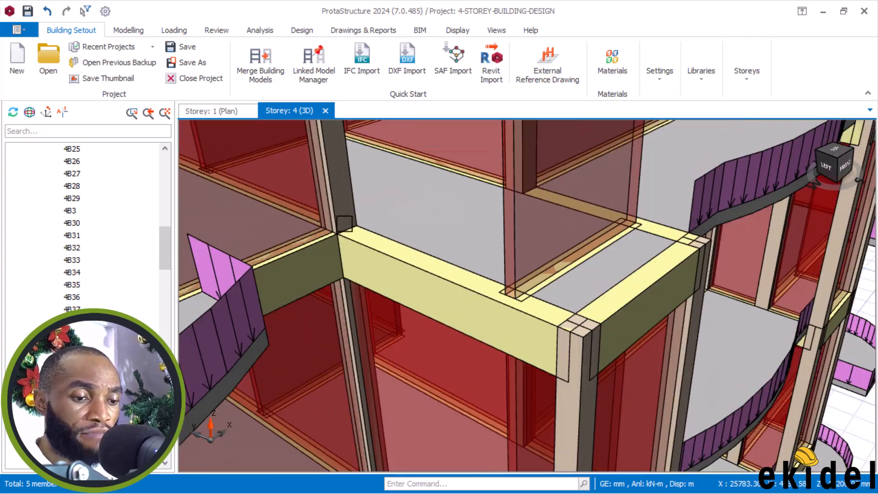
mouse_move(514, 291)
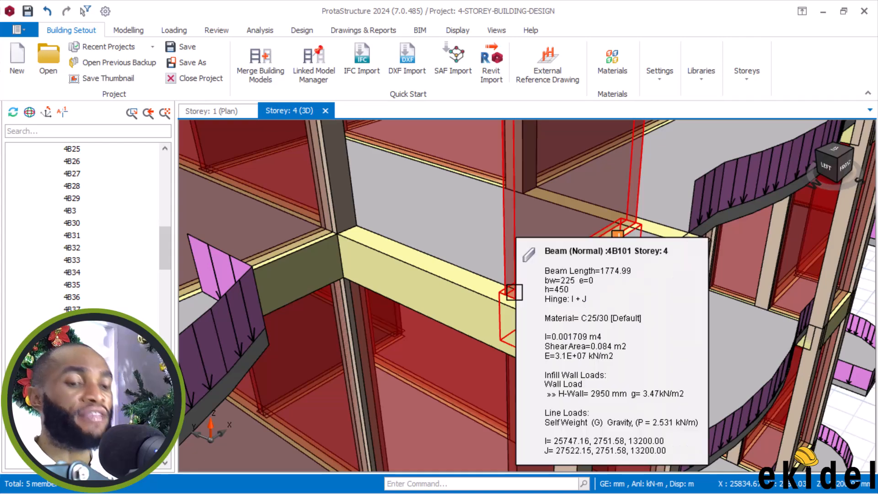
scroll(555, 294, down, 5)
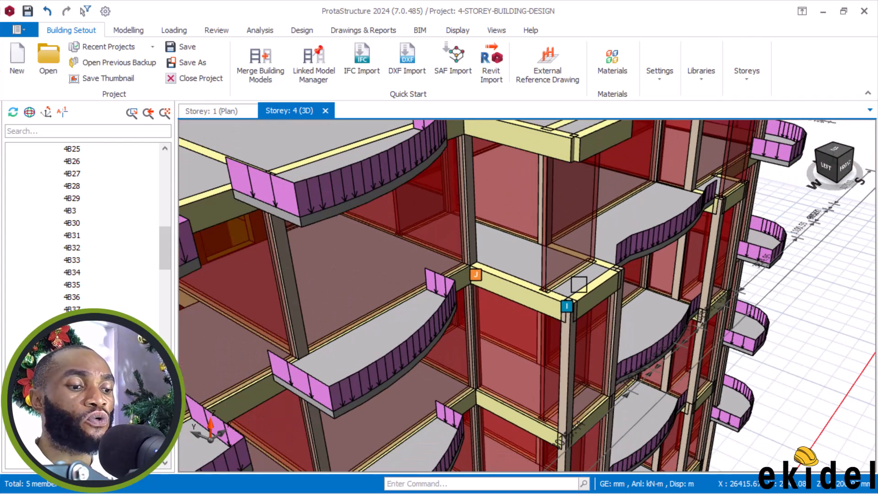
scroll(579, 285, down, 3)
middle_drag(579, 285, 525, 300)
scroll(525, 300, up, 3)
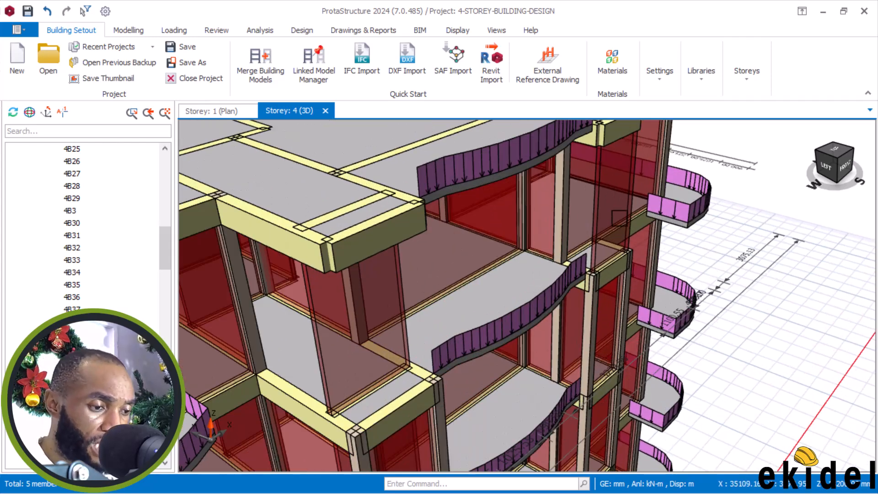
- Delete the wall load from the projecting bay beam 4B86 on storey 4
click(609, 206)
right_click(610, 205)
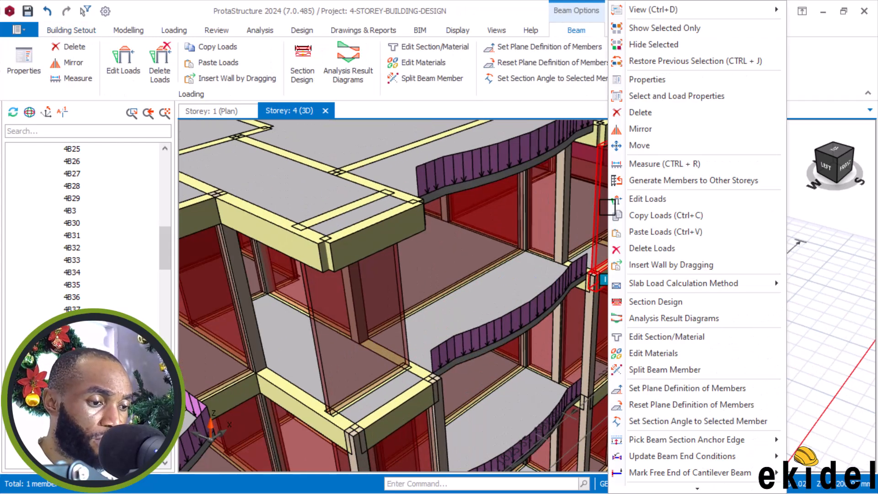
click(651, 248)
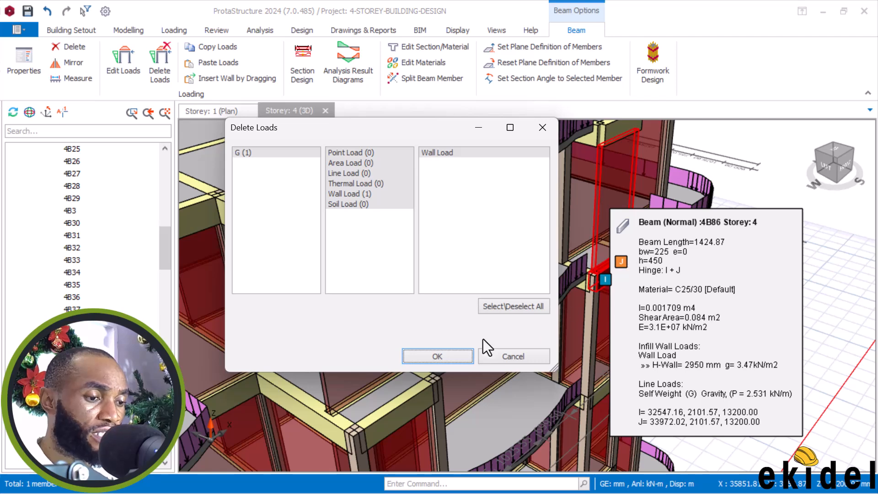
click(467, 353)
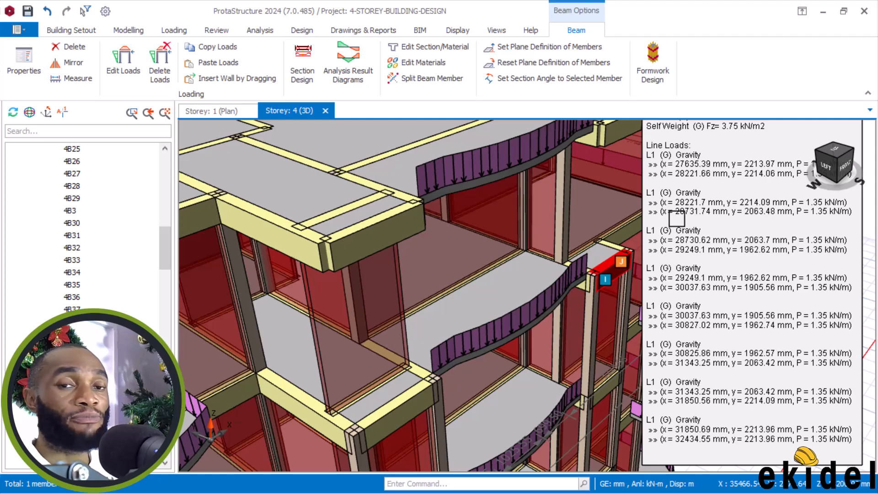
- Examine the front projecting bays and the full building elevation from several angles, checking the storey 4 wall loads and storey 5 columns
scroll(677, 217, down, 1)
mouse_move(665, 260)
middle_down()
mouse_move(606, 270)
mouse_move(504, 246)
middle_up()
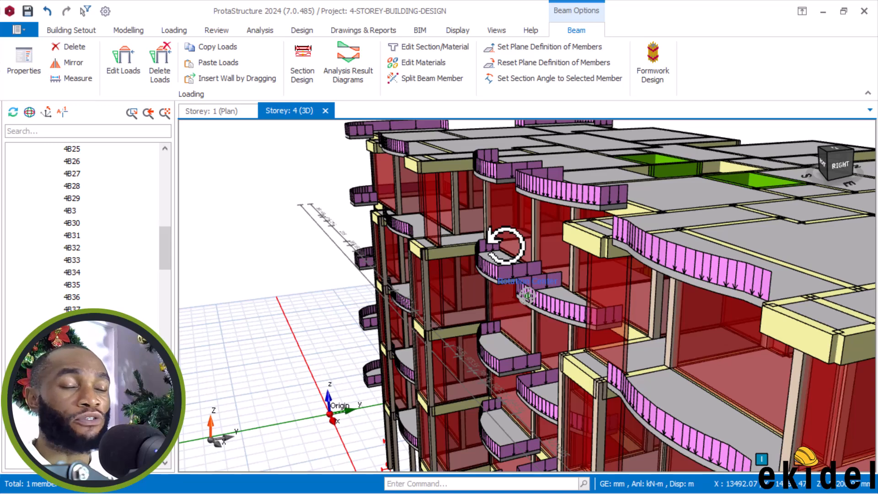
scroll(508, 243, down, 2)
scroll(449, 222, up, 2)
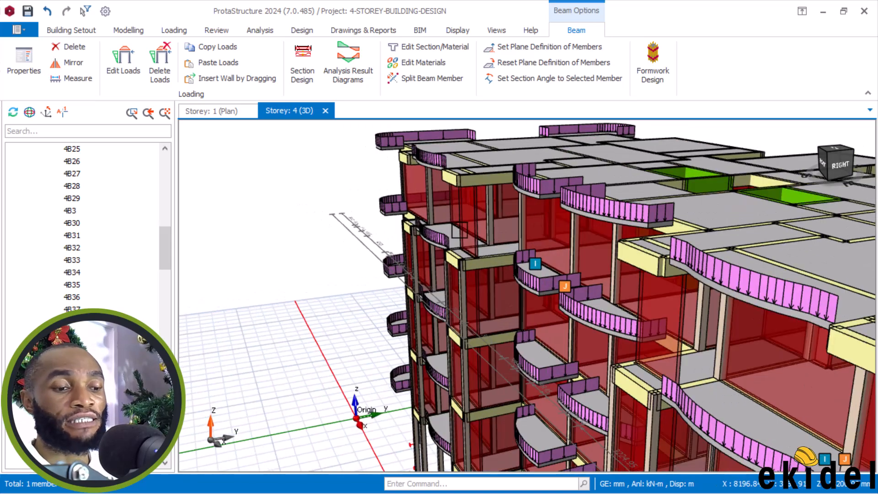
scroll(476, 238, up, 1)
middle_drag(480, 238, 533, 260)
scroll(474, 240, down, 1)
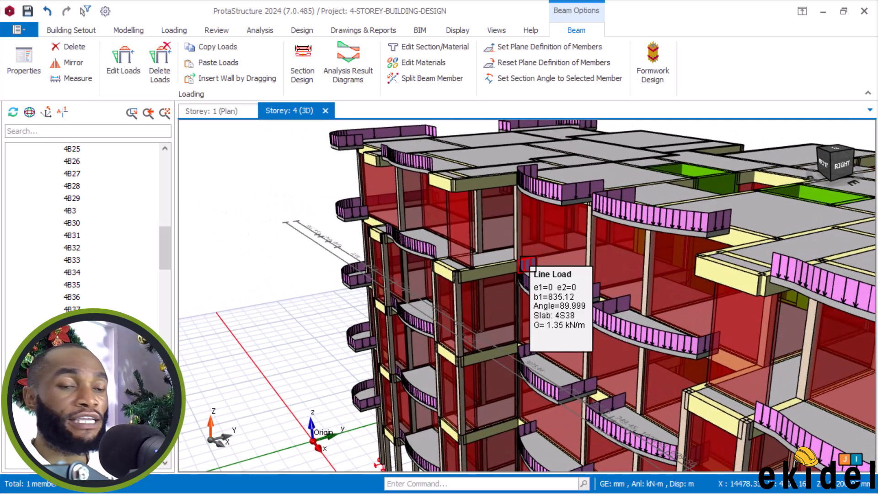
click(514, 260)
middle_drag(514, 263, 527, 239)
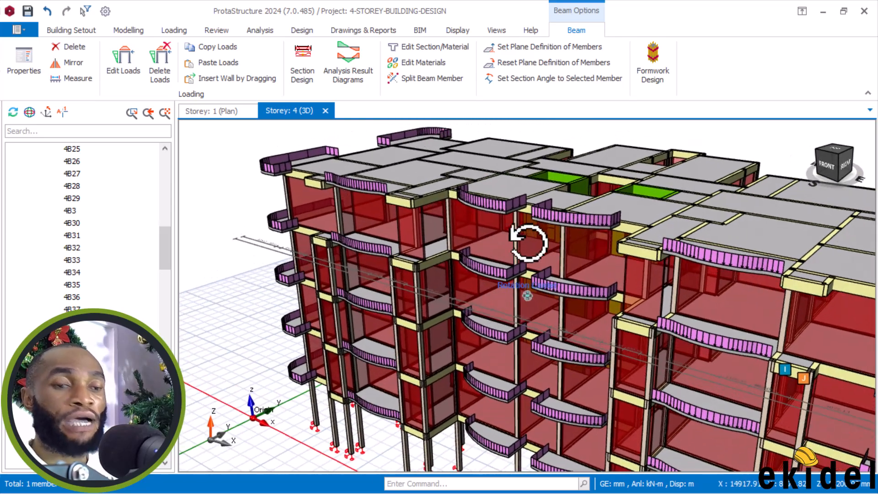
scroll(544, 254, up, 5)
middle_drag(346, 220, 381, 238)
click(381, 242)
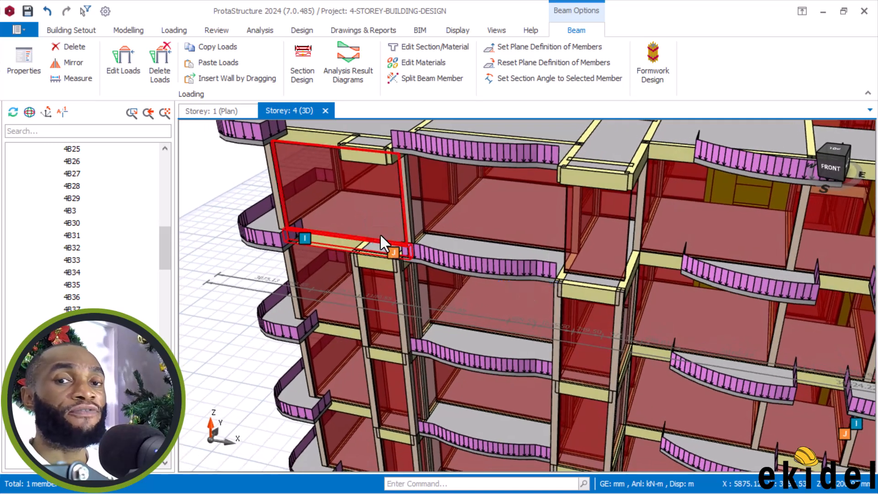
scroll(384, 231, down, 4)
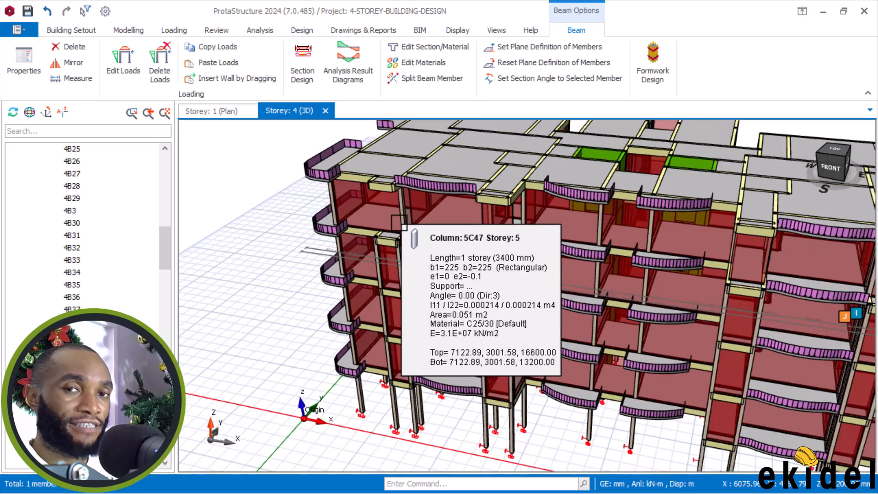
scroll(398, 223, down, 4)
middle_drag(391, 228, 428, 222)
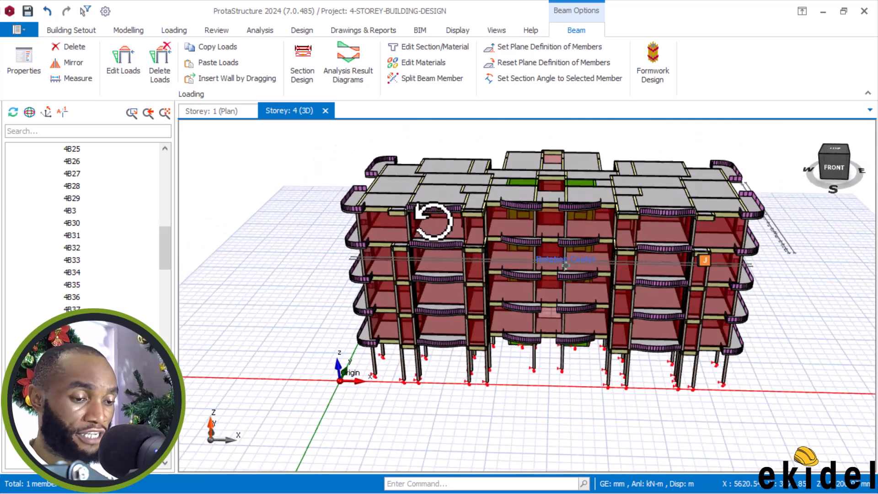
scroll(428, 222, up, 5)
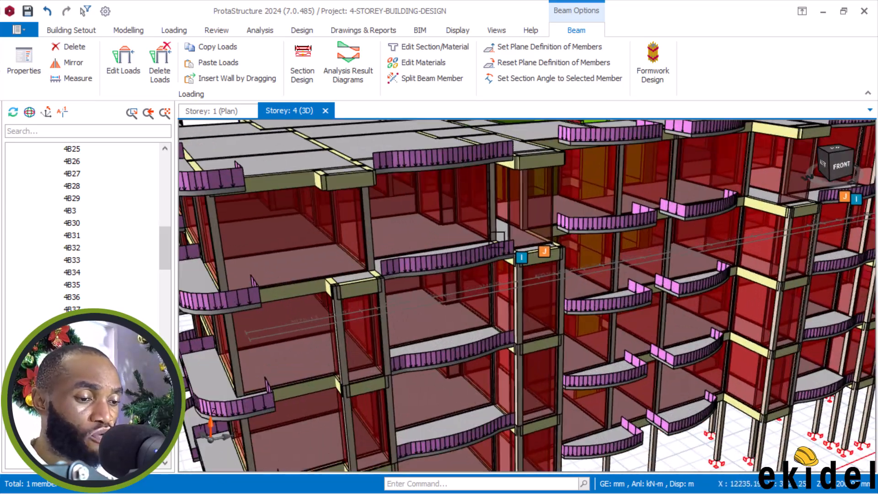
- Examine the front projecting bay in 3D and compare it with the terrace and bay walls in the storey 1 plan
scroll(497, 241, up, 2)
middle_drag(497, 241, 503, 262)
right_click(504, 262)
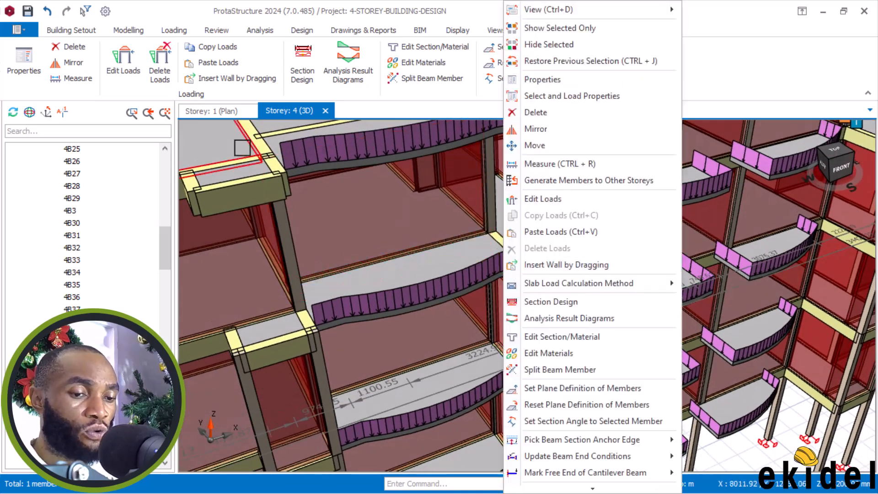
click(219, 109)
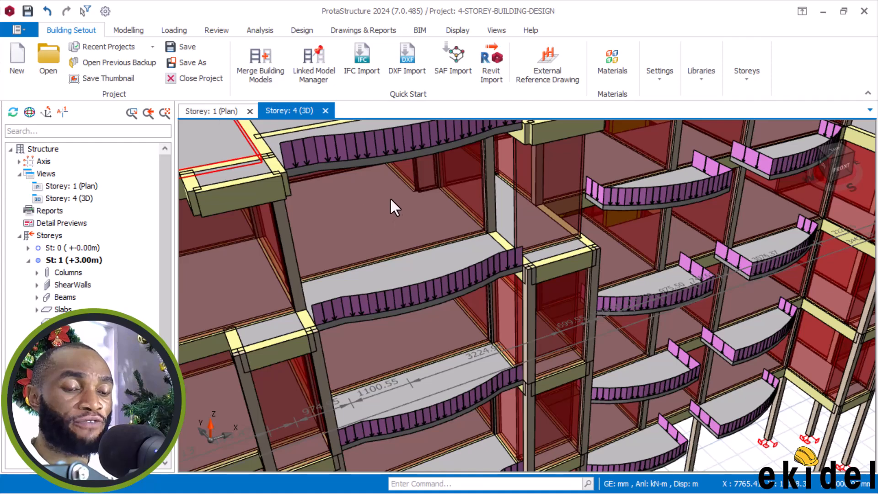
click(220, 111)
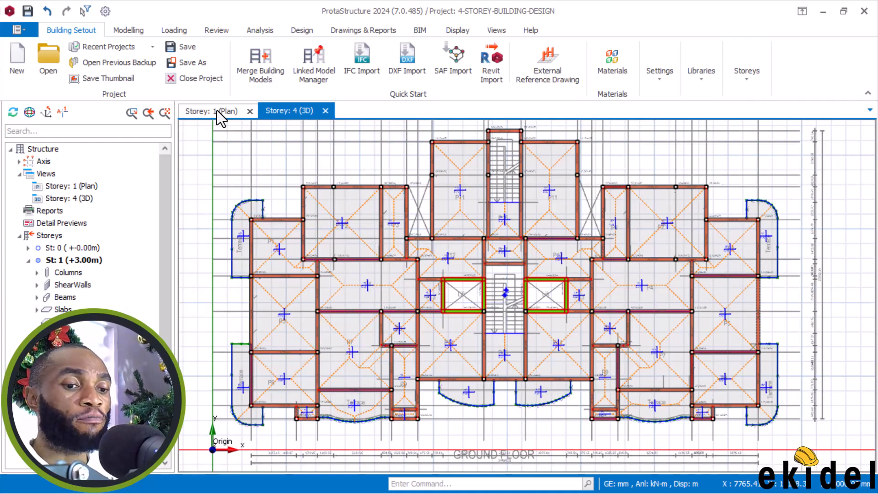
scroll(426, 265, up, 4)
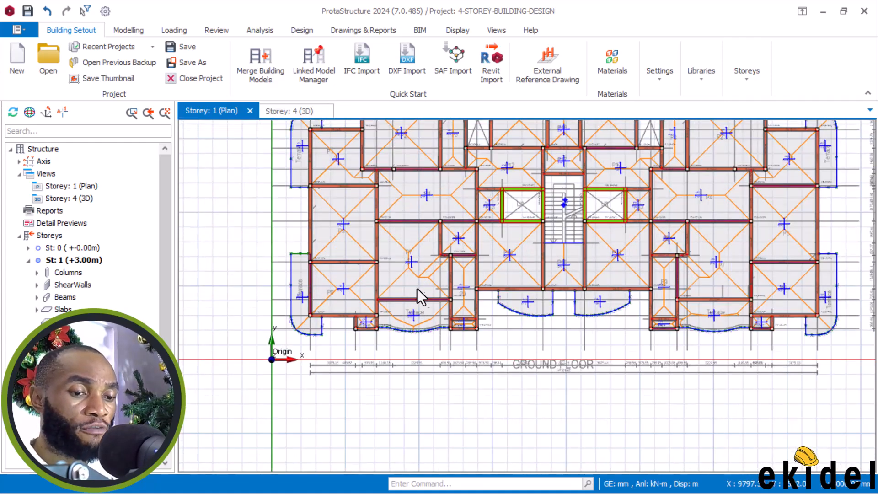
scroll(461, 293, up, 1)
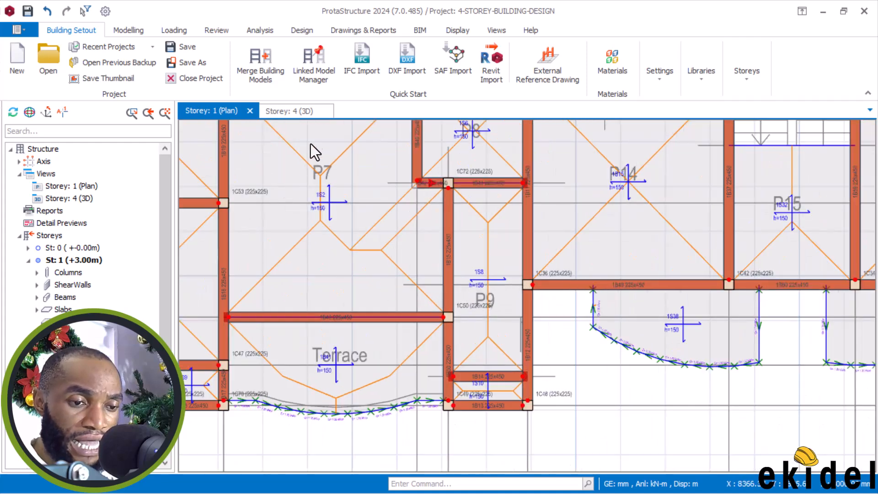
scroll(120, 310, down, 2)
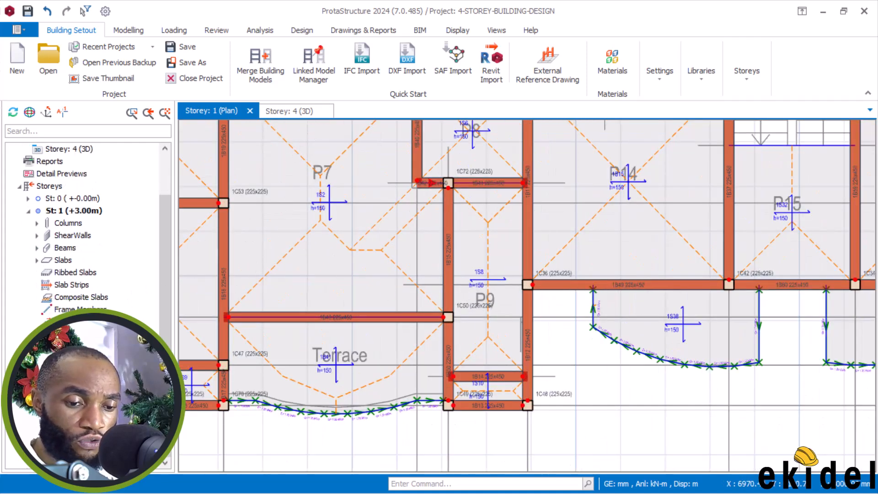
- Open the storey 4 plan at the projecting bay formed by beams 4B50, 4B12, 4B13 and 4B14
double_click(75, 457)
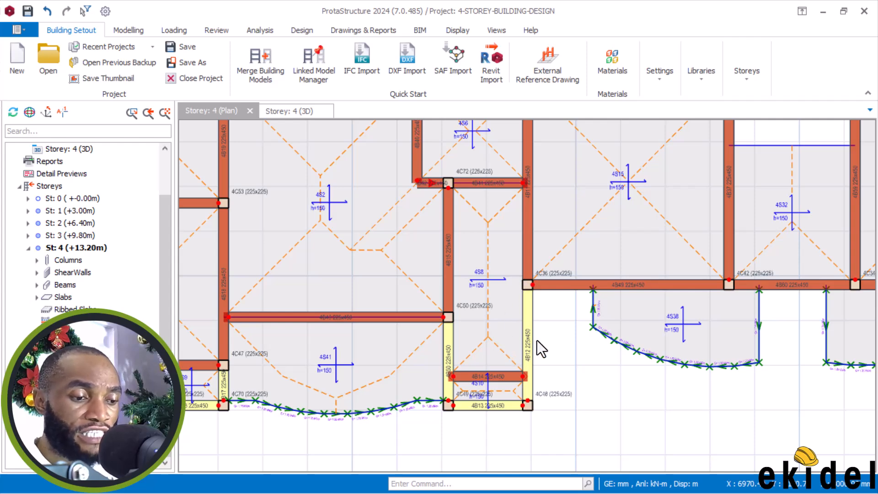
scroll(552, 374, up, 5)
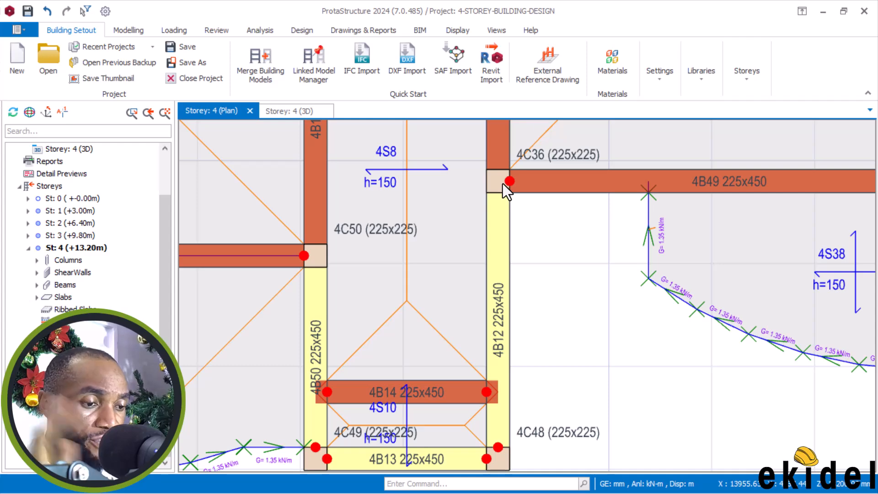
scroll(506, 185, down, 2)
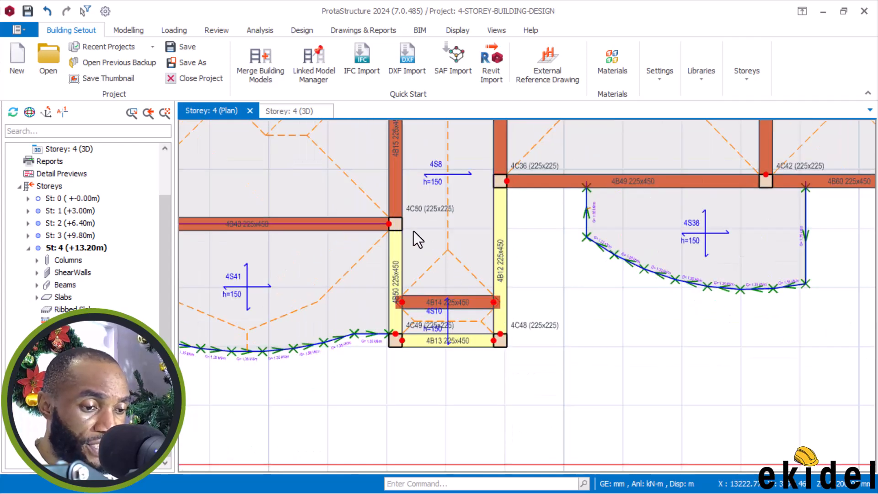
scroll(392, 225, up, 1)
drag(361, 203, 394, 229)
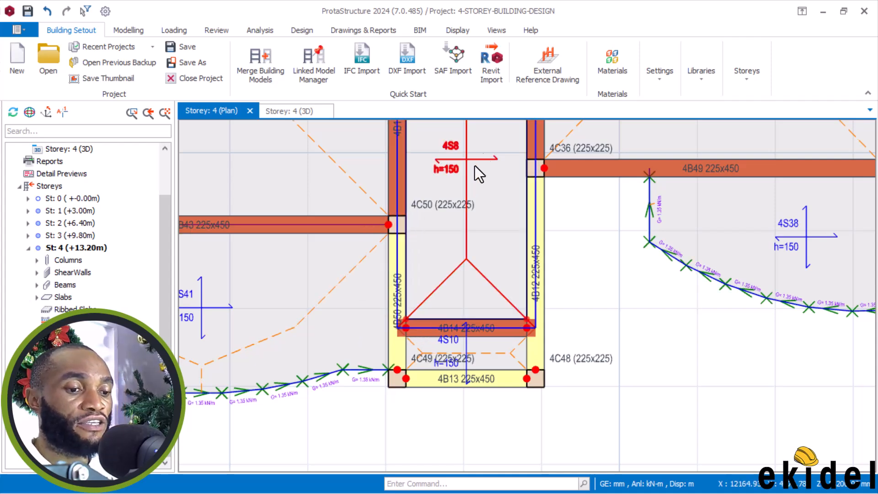
- Show the axes and ghost axes in the storey 4 plan
click(461, 25)
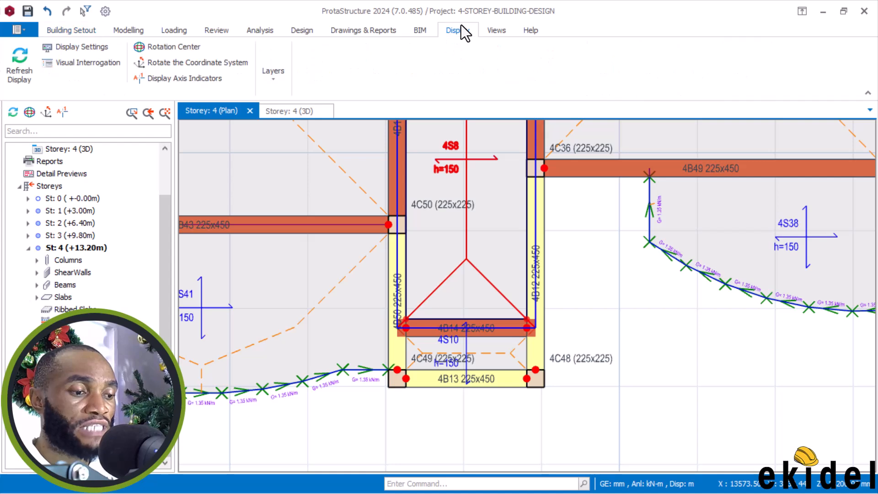
click(273, 78)
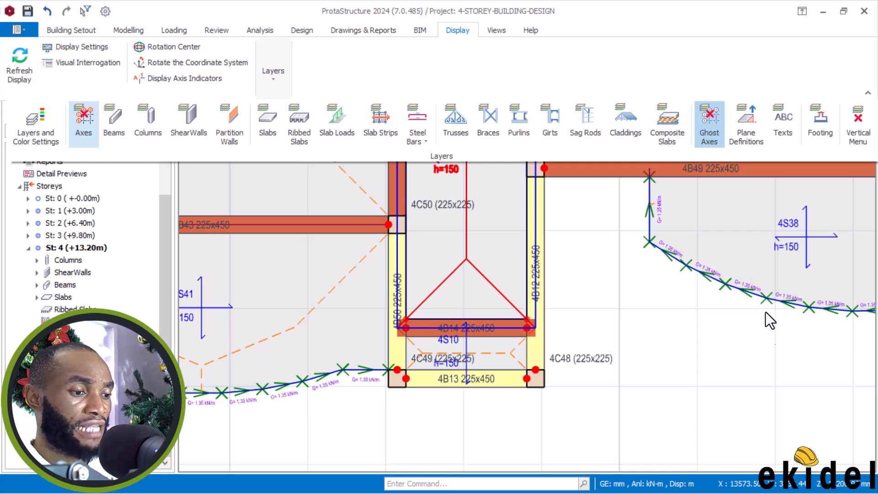
click(777, 438)
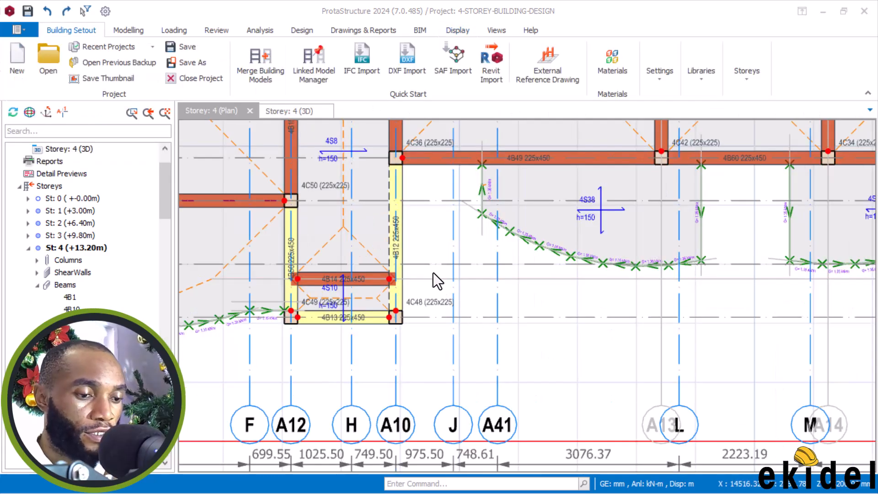
click(430, 233)
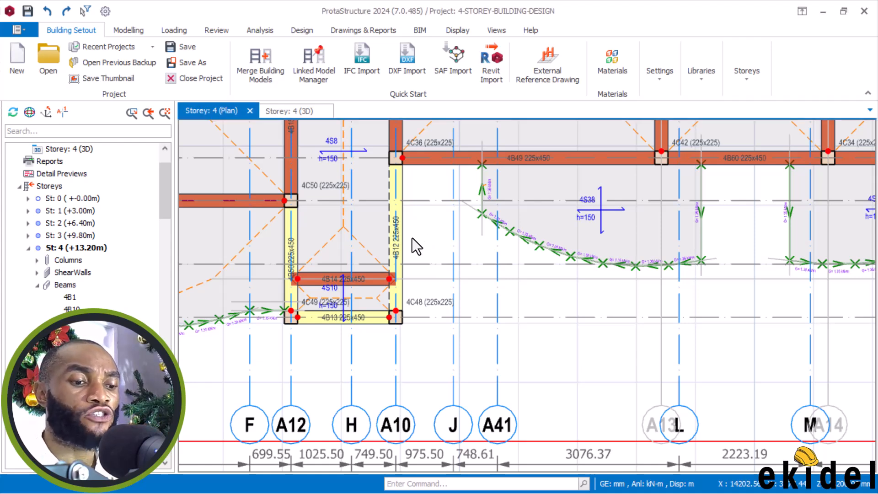
right_click(430, 234)
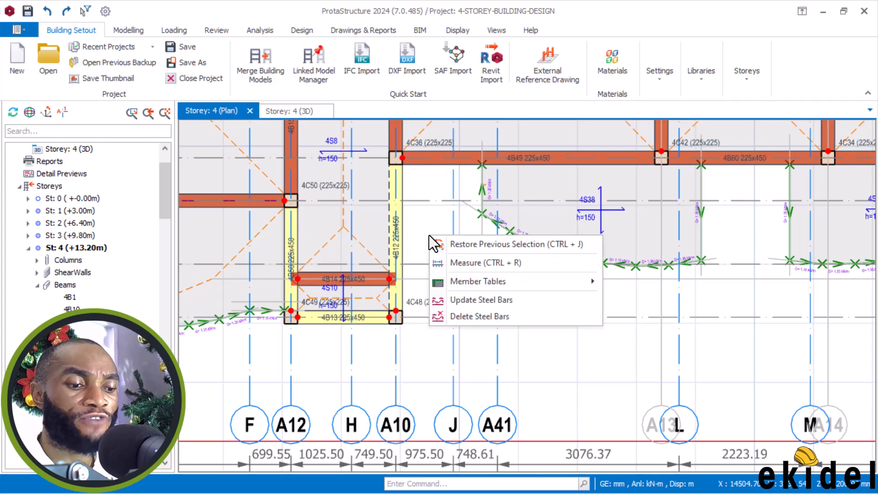
click(459, 262)
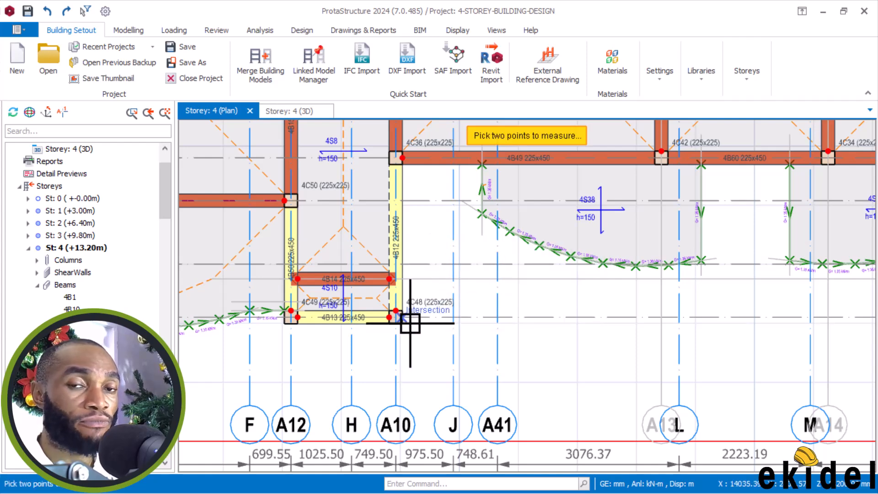
scroll(398, 315, up, 1)
middle_drag(426, 238, 435, 321)
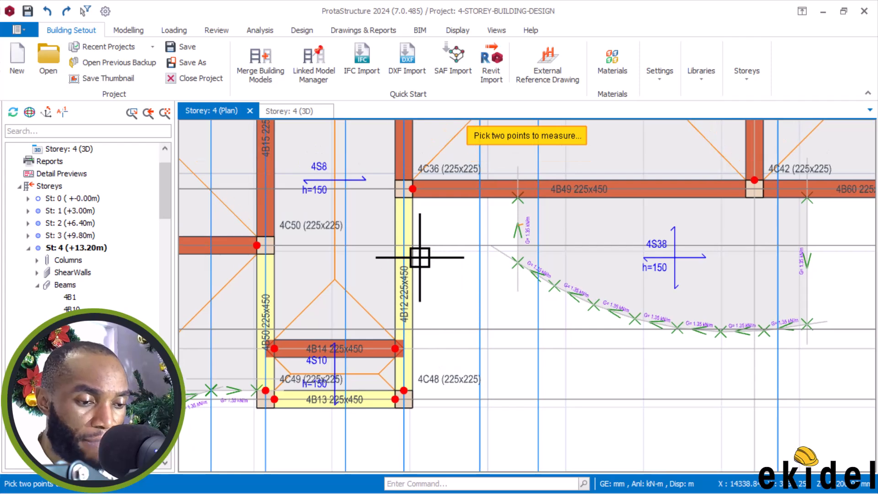
key(Escape)
drag(382, 169, 407, 312)
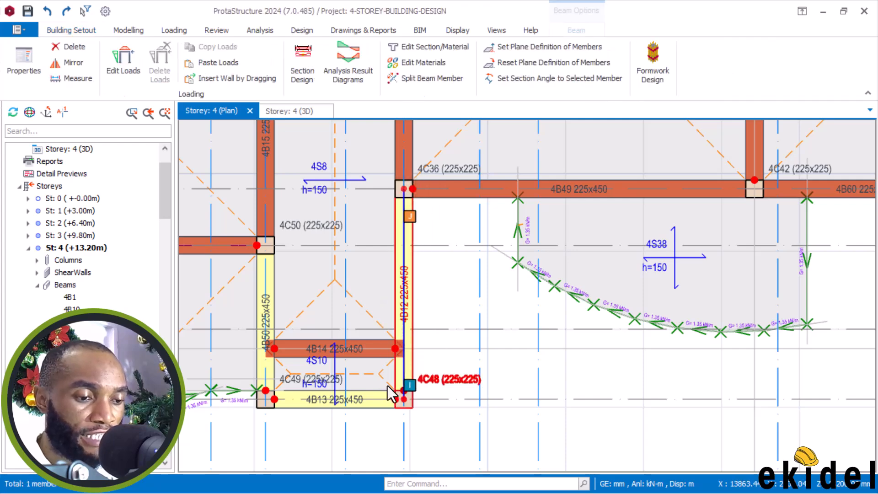
scroll(382, 348, up, 1)
scroll(382, 355, up, 1)
drag(375, 319, 435, 437)
click(379, 314)
scroll(380, 314, down, 2)
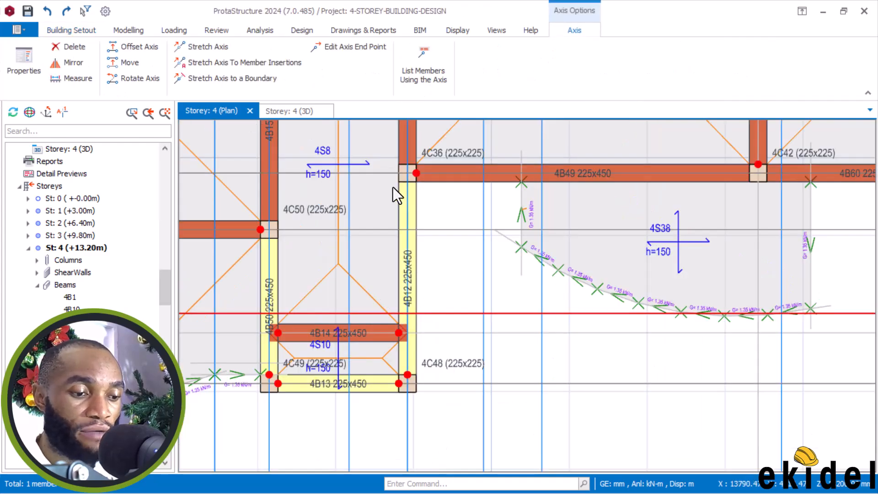
drag(383, 159, 435, 349)
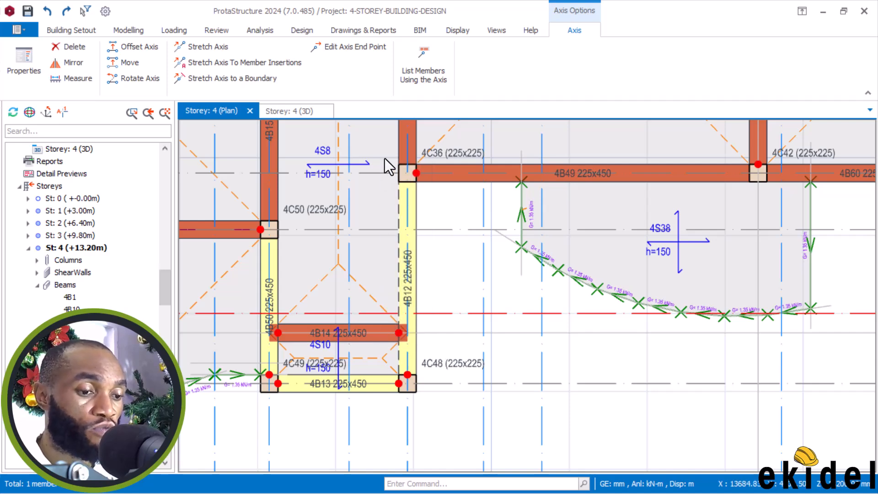
key(Escape)
- Measure the distance along beam 4B12 from the centre of column 4C48 to the near edge of beam 4B14
middle_drag(440, 287, 466, 270)
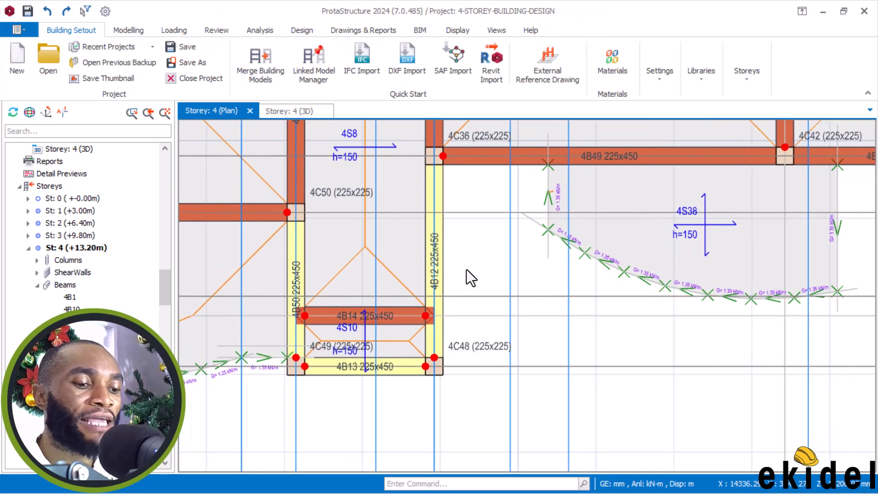
scroll(462, 269, down, 2)
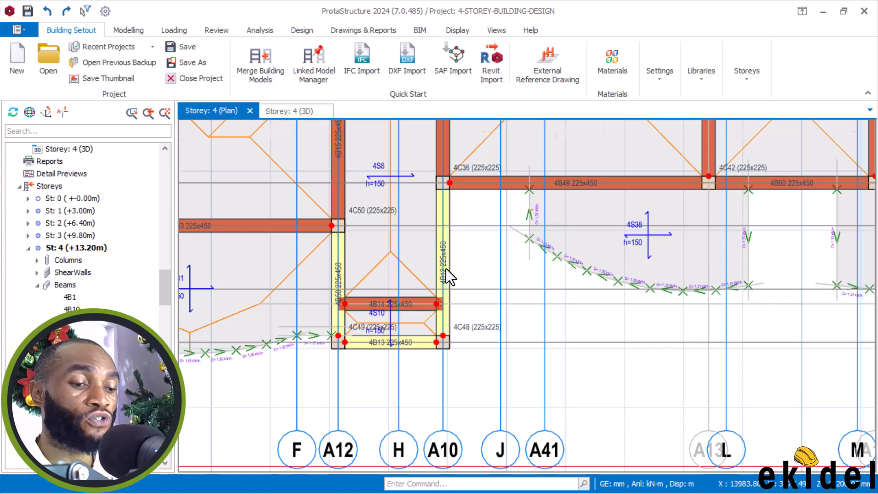
scroll(446, 268, up, 2)
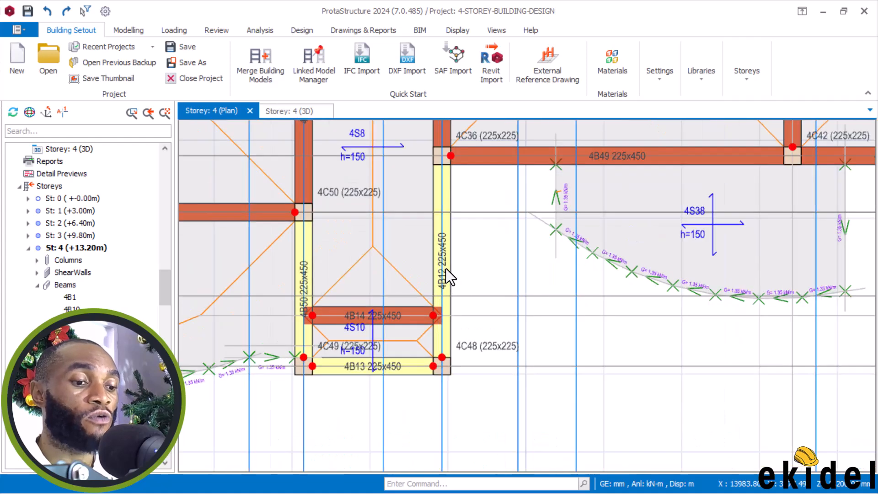
right_click(478, 253)
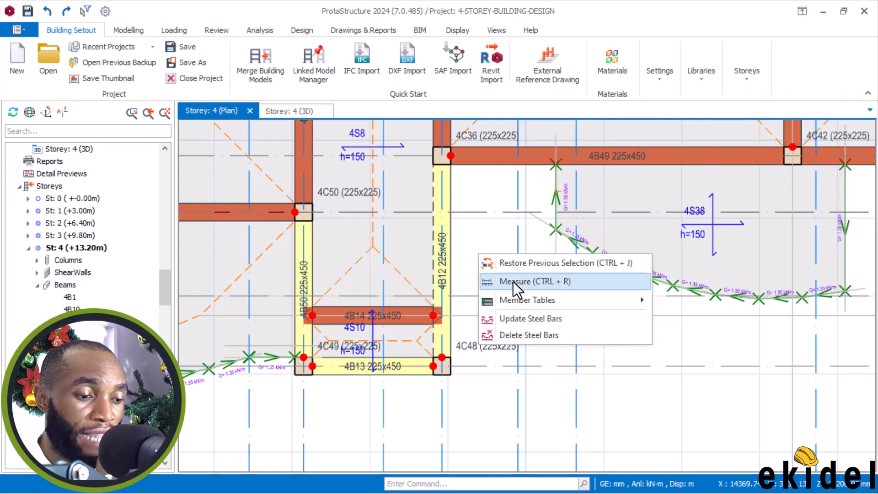
click(512, 281)
scroll(447, 363, up, 3)
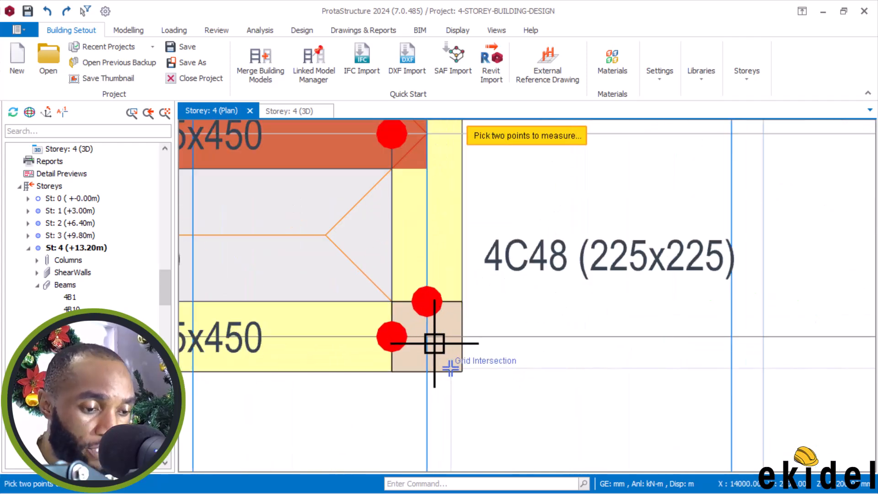
scroll(429, 336, down, 2)
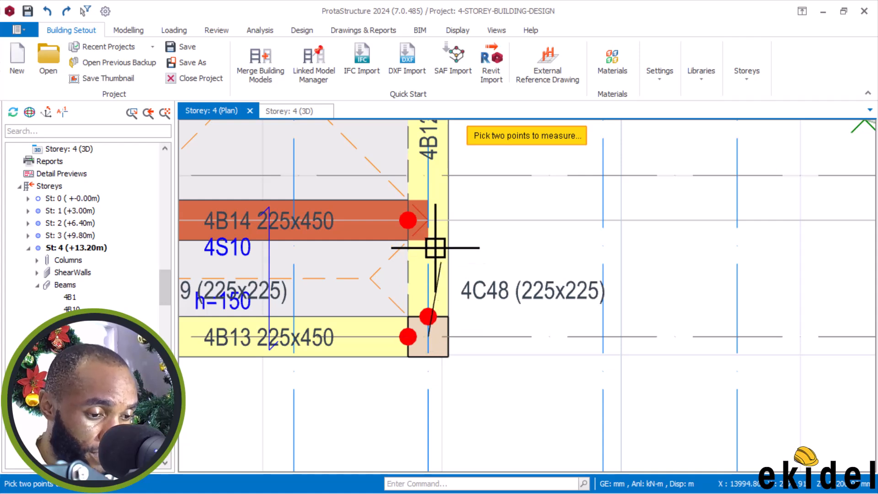
scroll(432, 245, up, 2)
scroll(434, 238, down, 1)
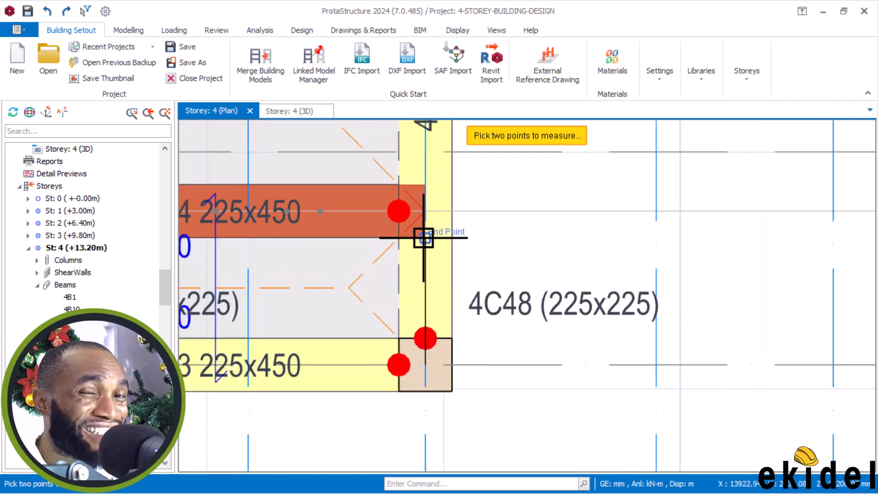
scroll(423, 238, down, 5)
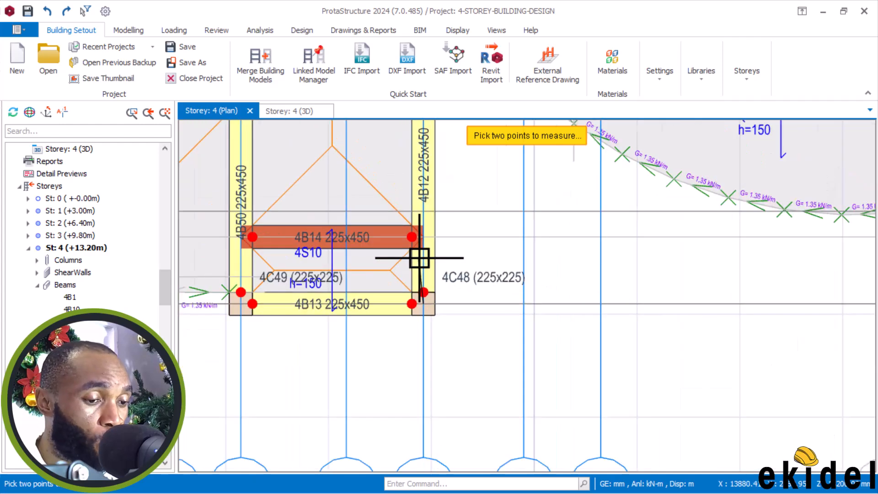
scroll(416, 255, up, 5)
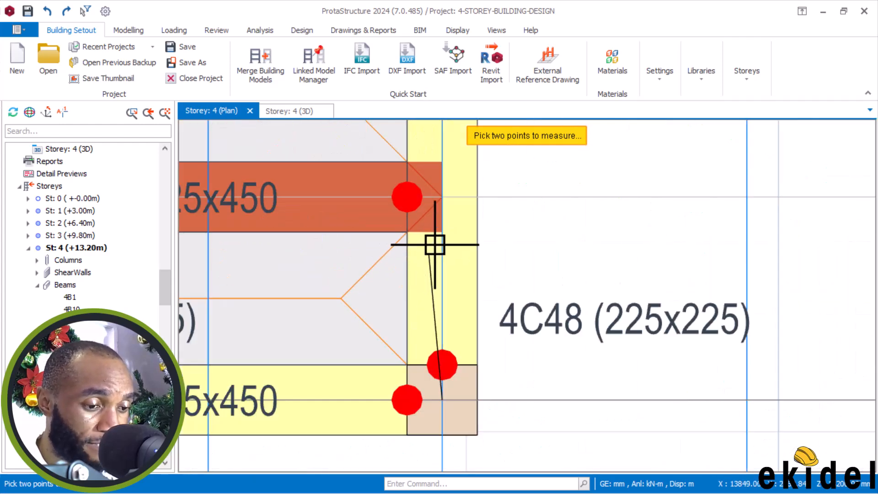
click(437, 235)
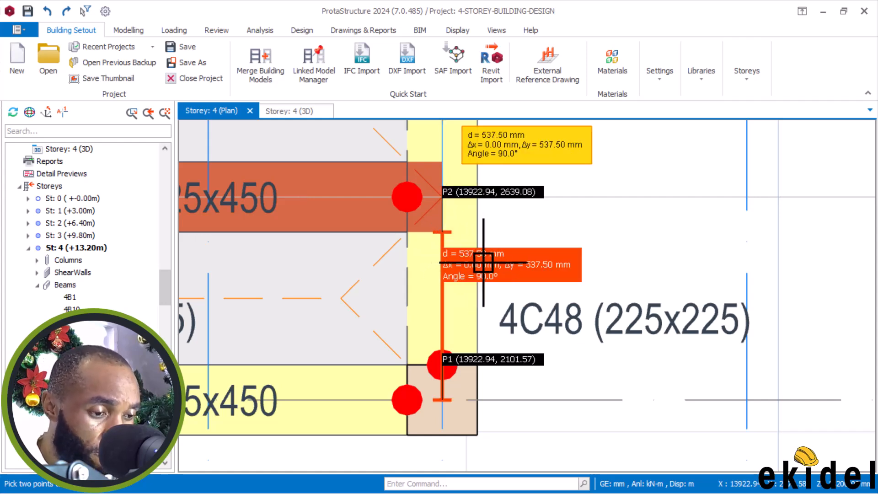
- End the measurement and open the load editor for beam 4B12 on storey 4
scroll(526, 240, down, 3)
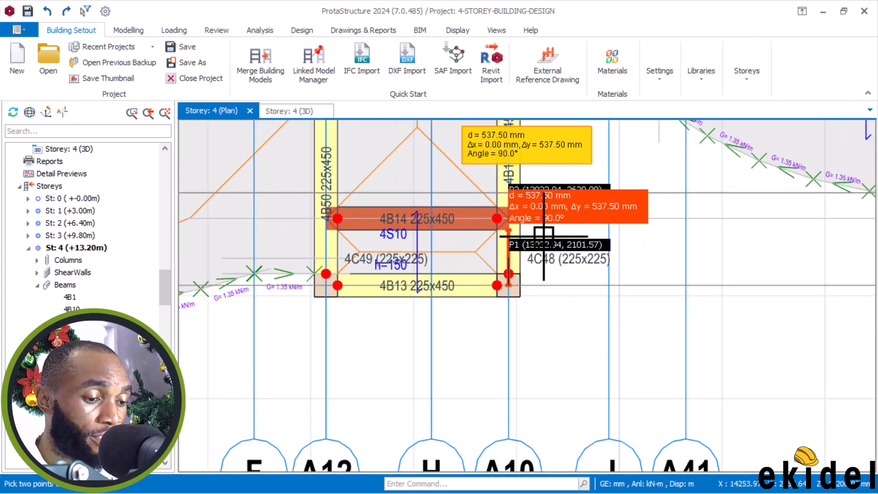
middle_drag(526, 240, 506, 267)
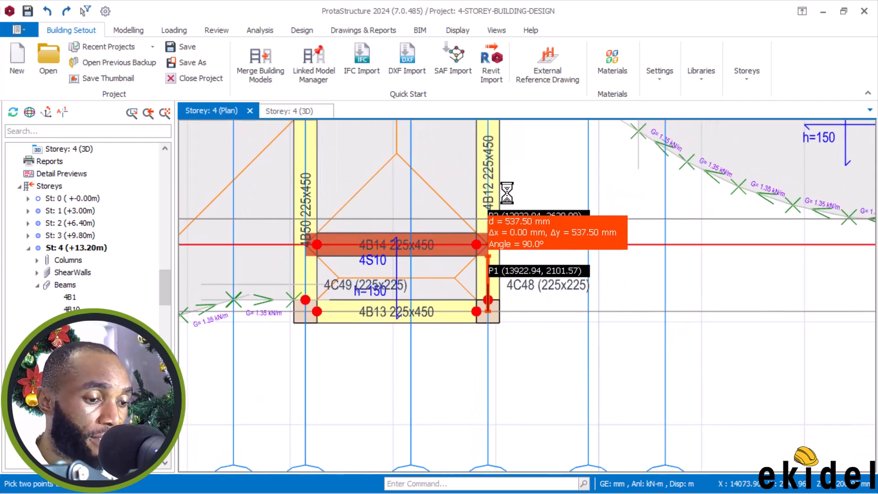
scroll(504, 180, up, 2)
click(499, 178)
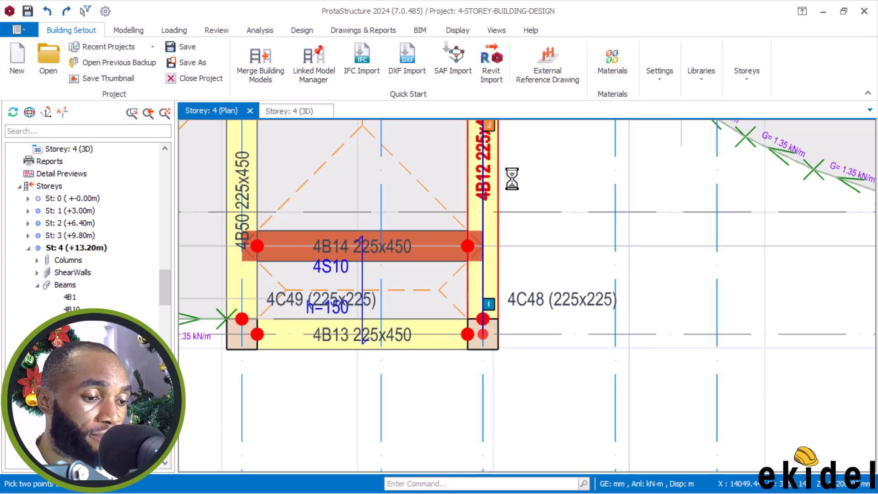
right_click(531, 176)
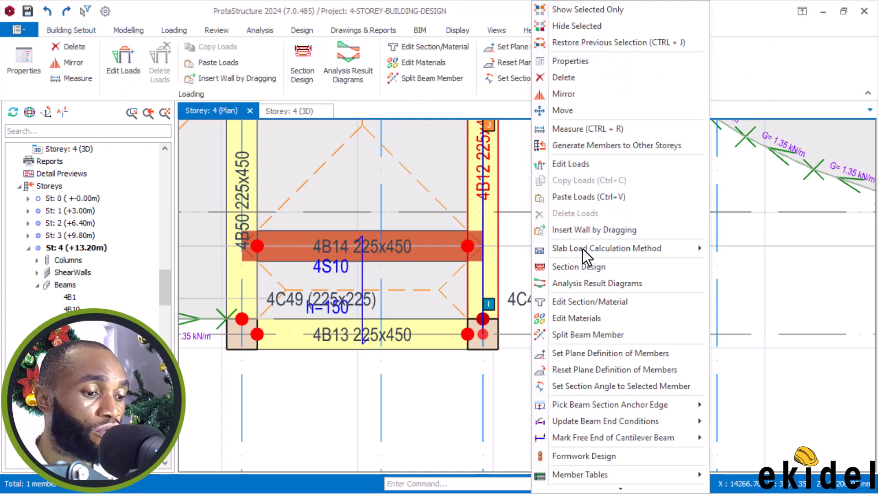
click(579, 161)
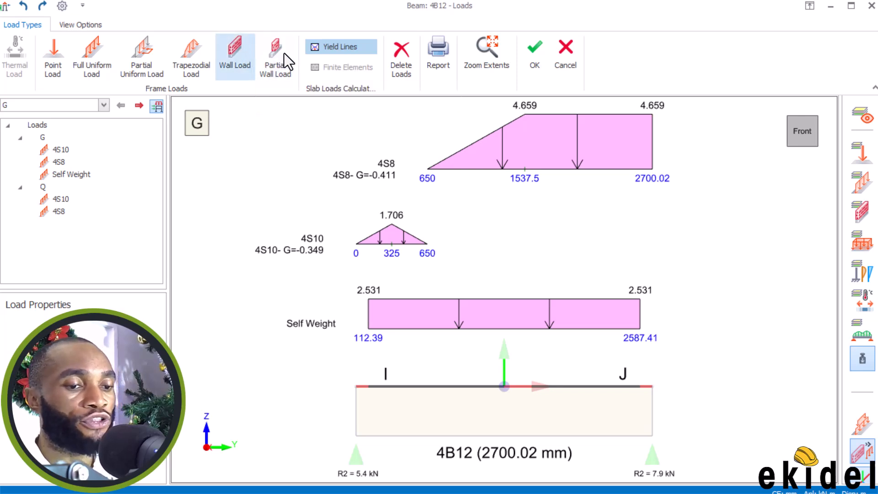
- Apply a 2950 mm high, 3.47 kN/m2 partial wall load to beam 4B12 from 537.5 mm to 2587.41 mm and accept it
click(278, 54)
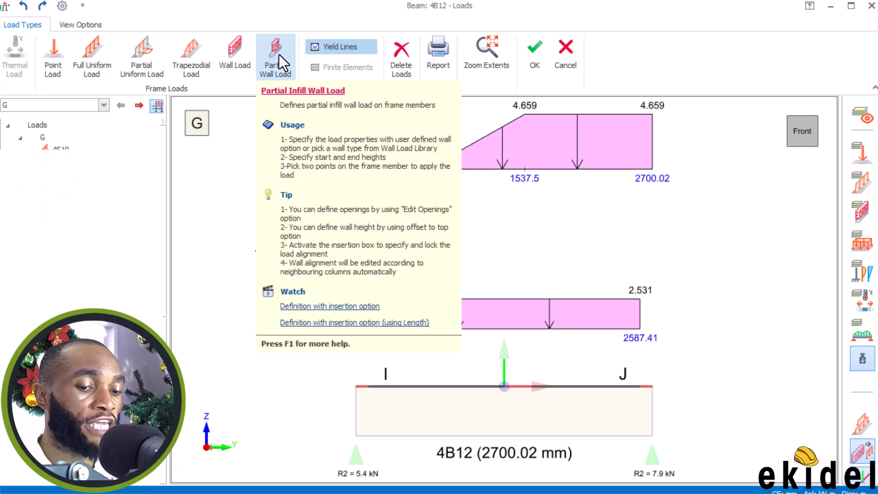
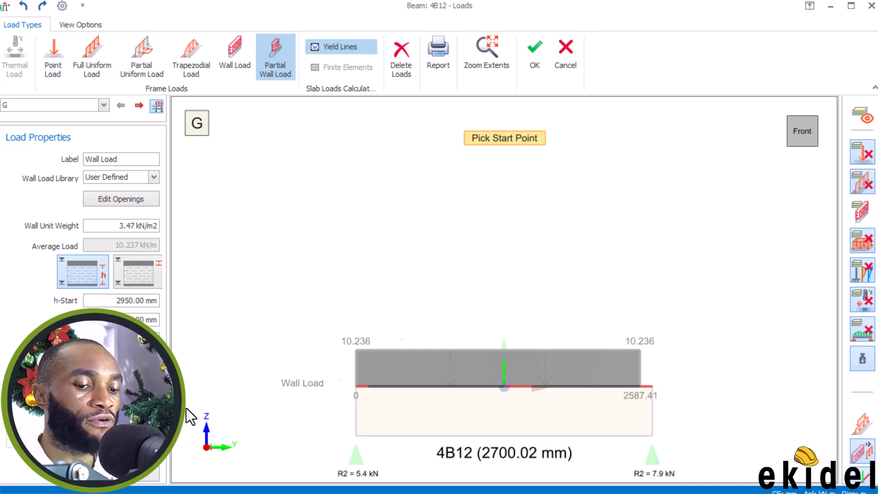
click(512, 400)
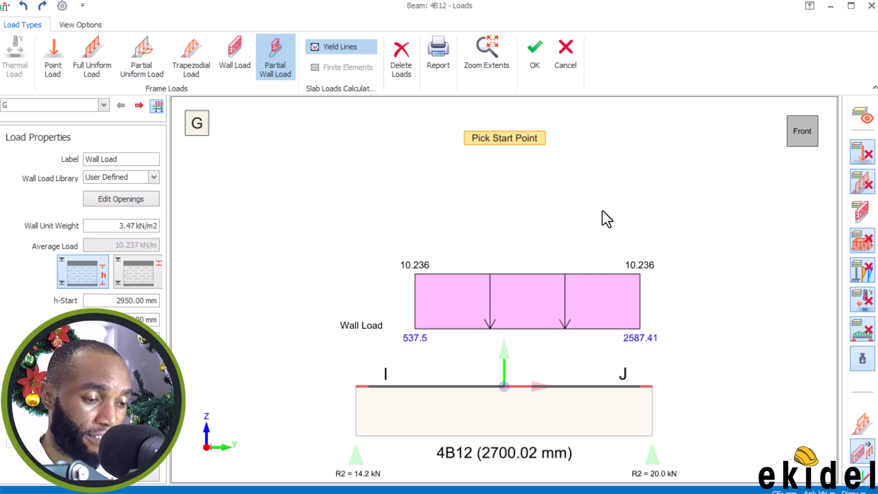
click(538, 77)
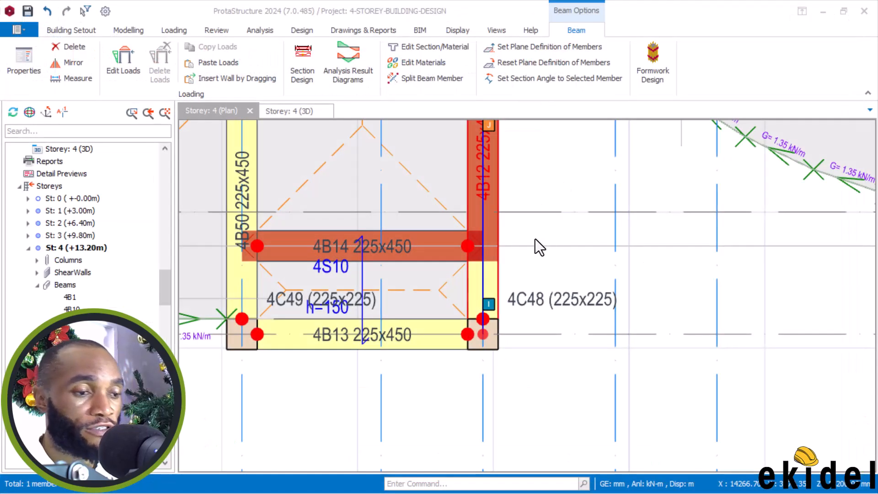
- Examine the storey 4 projecting bay in plan and in 3D, checking the partial wall on beam 4B12 against the neighbouring beams
scroll(498, 252, down, 3)
middle_drag(506, 213, 501, 278)
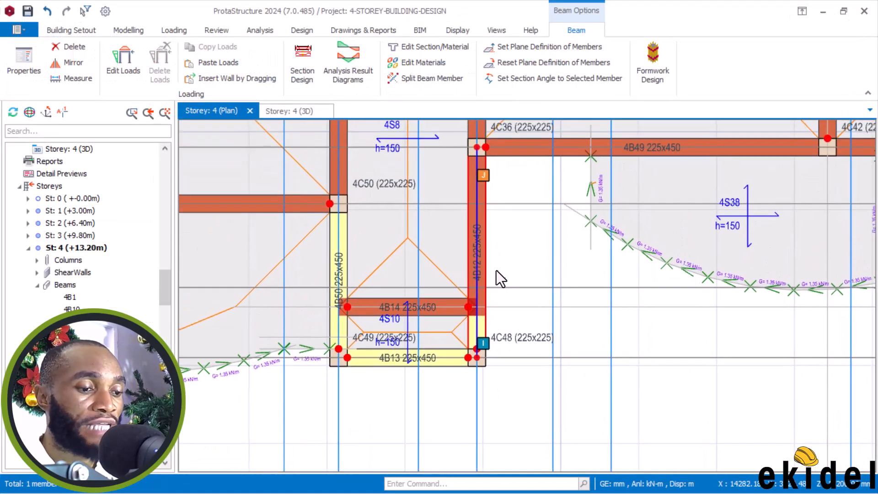
scroll(485, 342, up, 3)
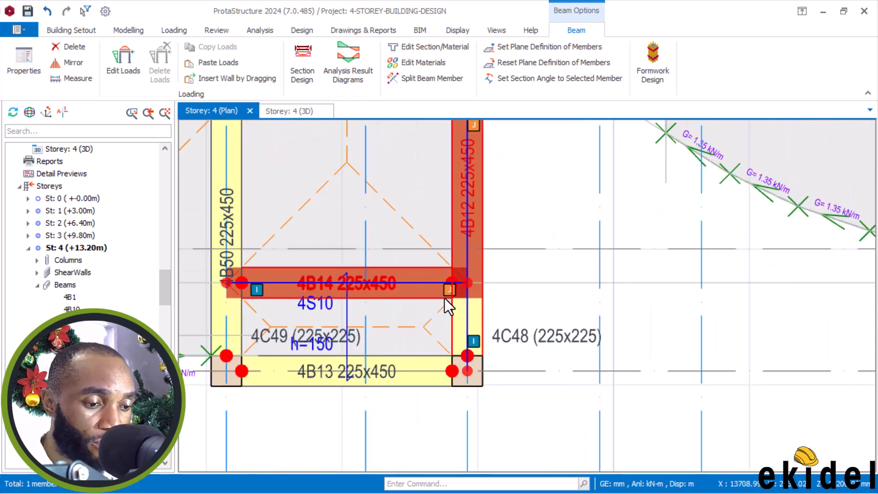
drag(509, 300, 440, 387)
key(Escape)
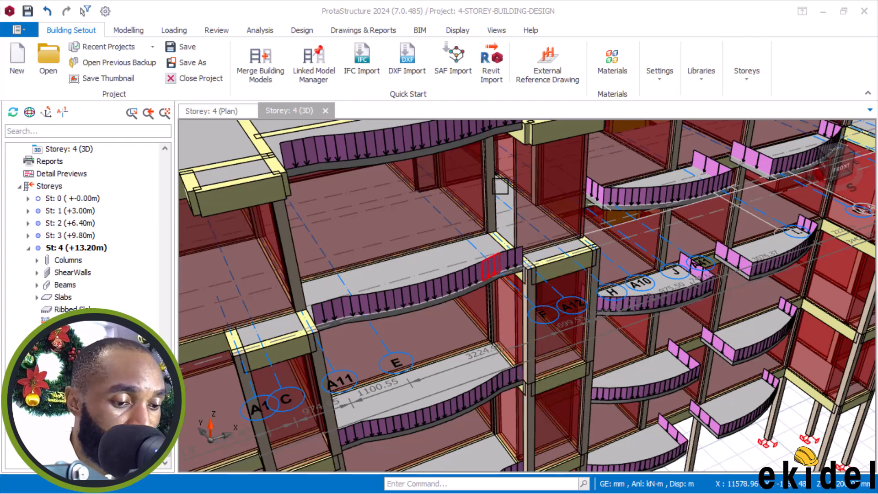
scroll(499, 188, down, 2)
scroll(432, 91, down, 1)
mouse_move(338, 276)
middle_down()
mouse_move(295, 277)
mouse_move(325, 247)
middle_up()
middle_drag(388, 219, 391, 323)
scroll(401, 286, up, 2)
middle_drag(401, 286, 439, 247)
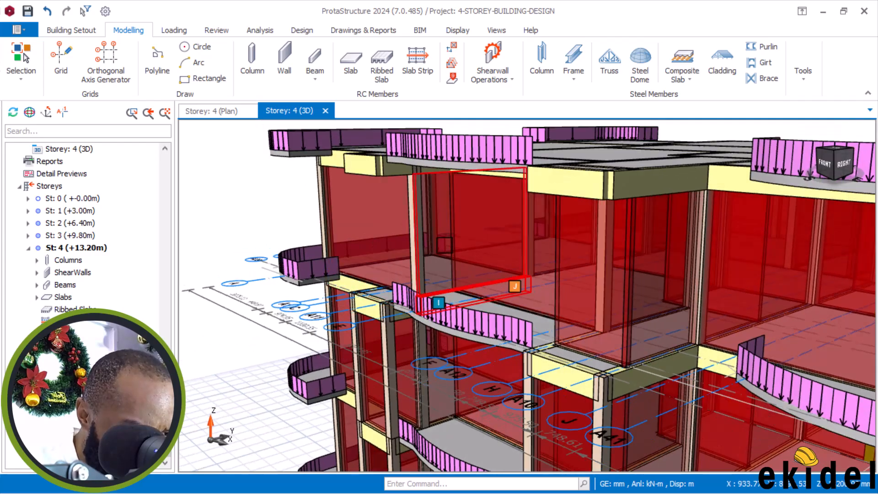
click(445, 246)
mouse_move(450, 311)
middle_down()
mouse_move(440, 316)
mouse_move(440, 340)
middle_up()
scroll(436, 255, up, 2)
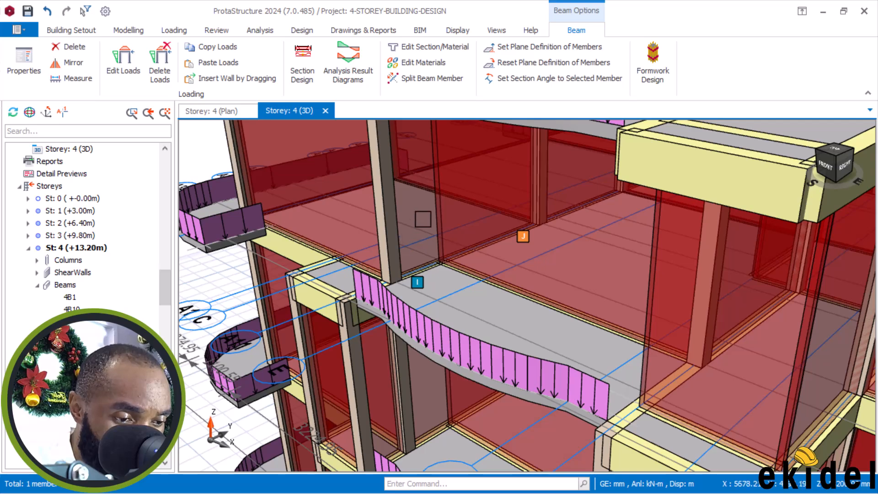
mouse_move(392, 278)
middle_down()
mouse_move(392, 294)
mouse_move(379, 273)
middle_up()
scroll(384, 266, down, 6)
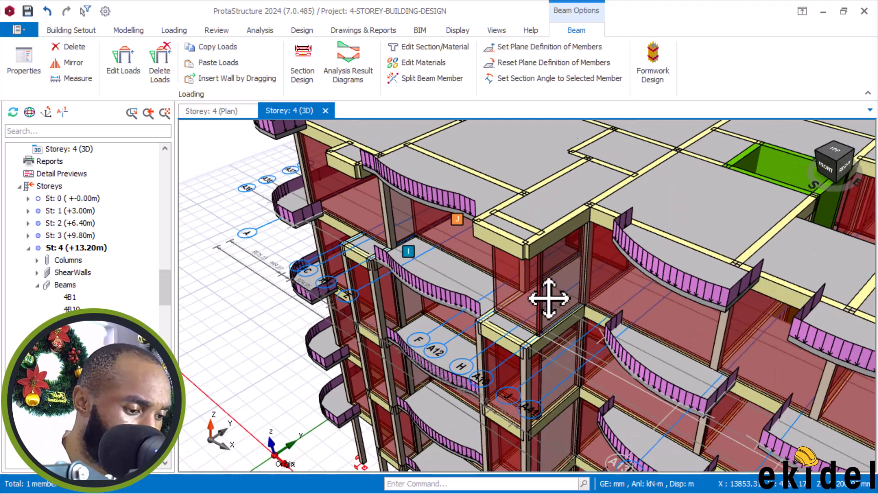
ctrl+middle_drag(549, 299, 457, 251)
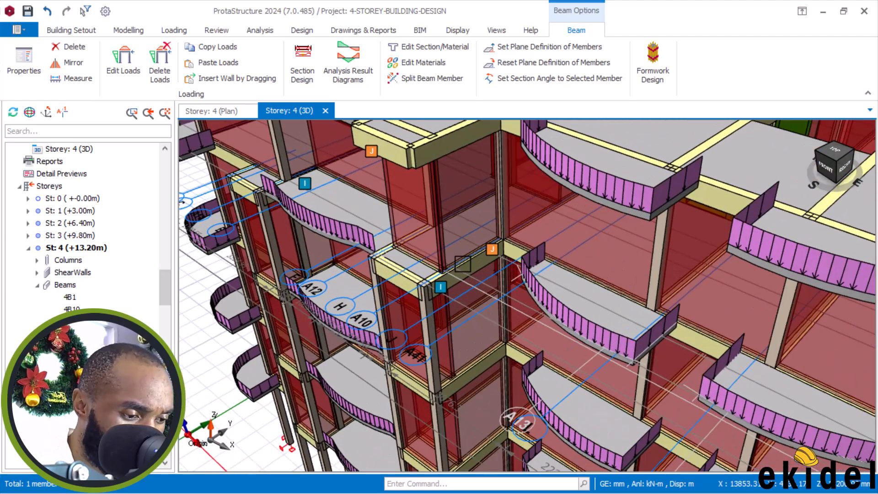
middle_drag(464, 283, 455, 269)
scroll(455, 275, up, 5)
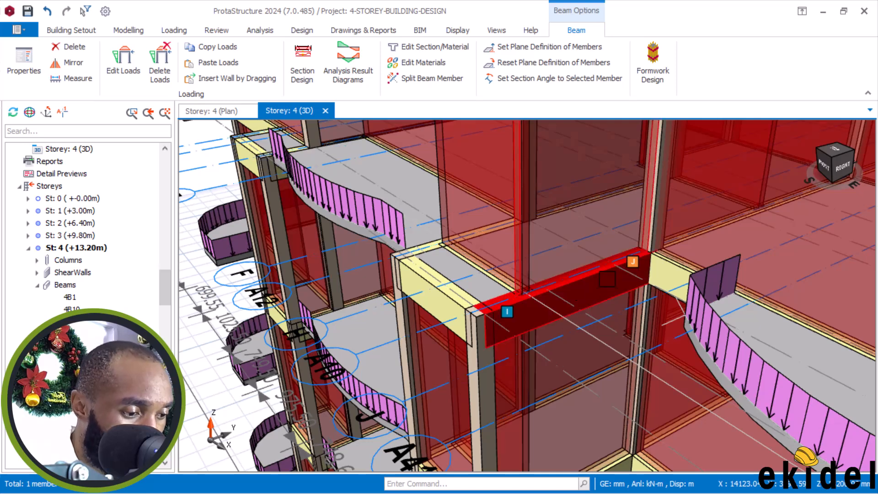
scroll(603, 286, up, 1)
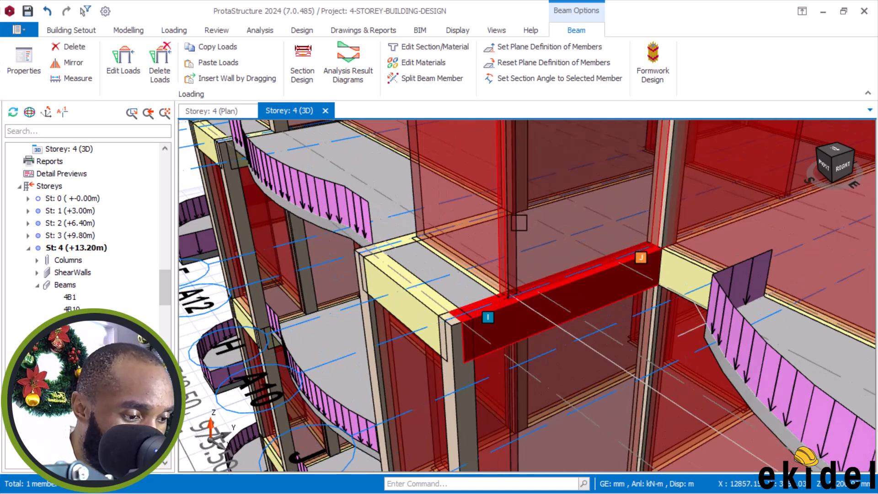
scroll(490, 340, up, 2)
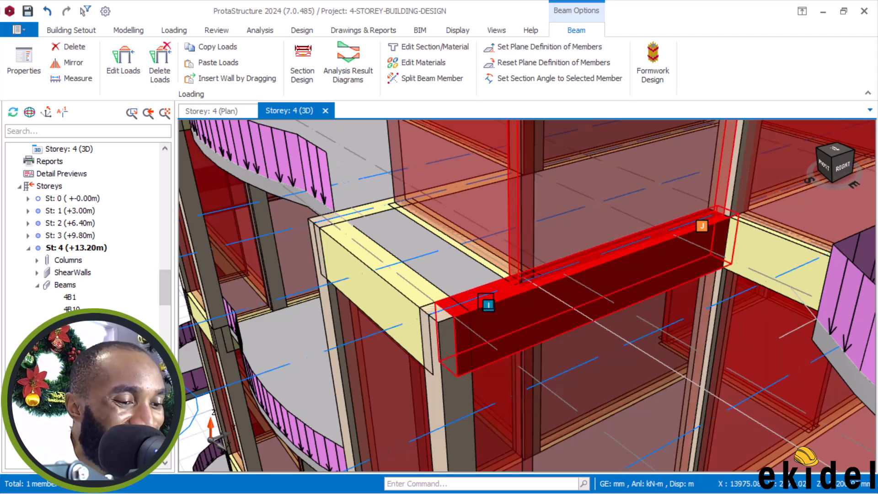
scroll(493, 300, down, 2)
middle_drag(441, 304, 495, 322)
- Apply a 2950 mm high, 3.47 kN/m2 partial wall load to beam 4B50, covering only the portion beyond beam 4B14
shift+middle_drag(456, 285, 519, 304)
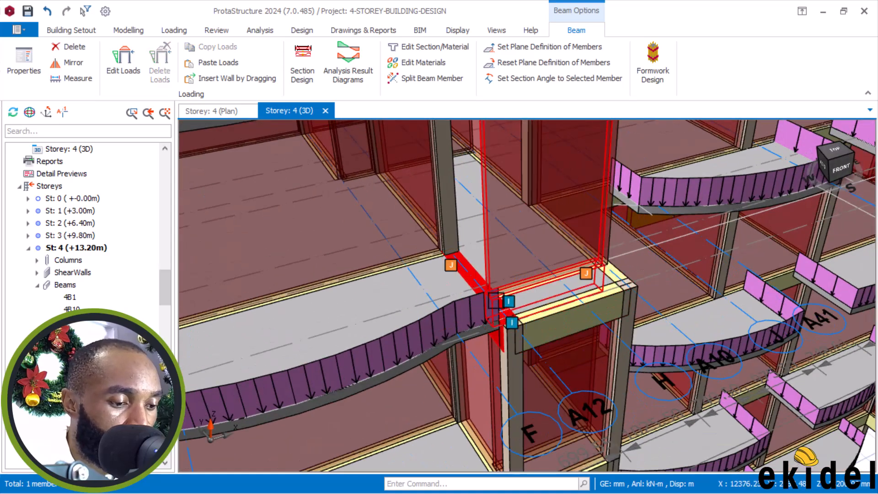
scroll(495, 299, up, 2)
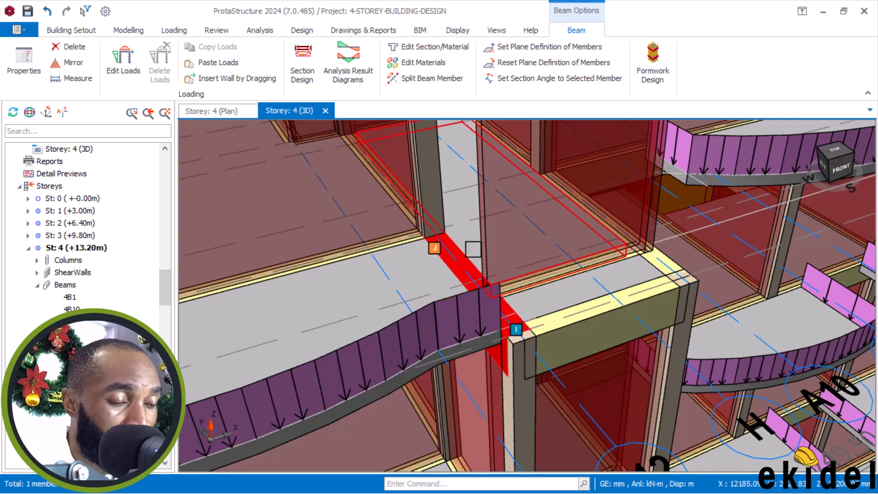
right_click(467, 254)
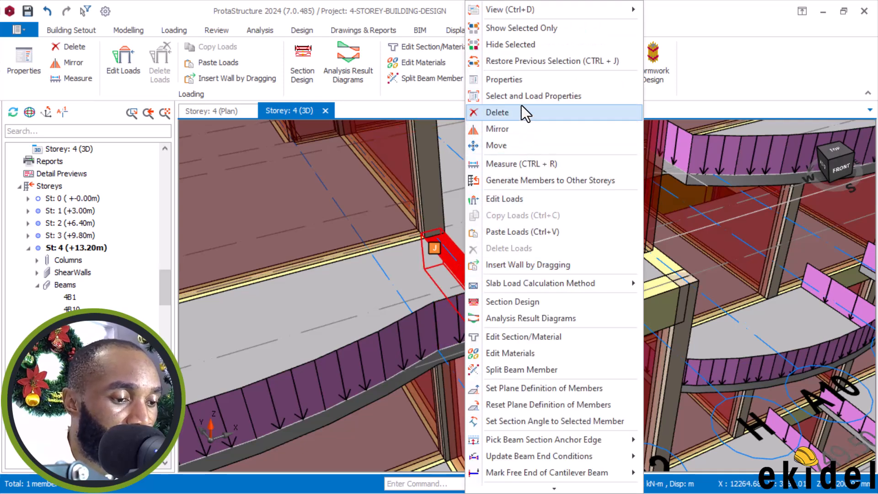
click(516, 200)
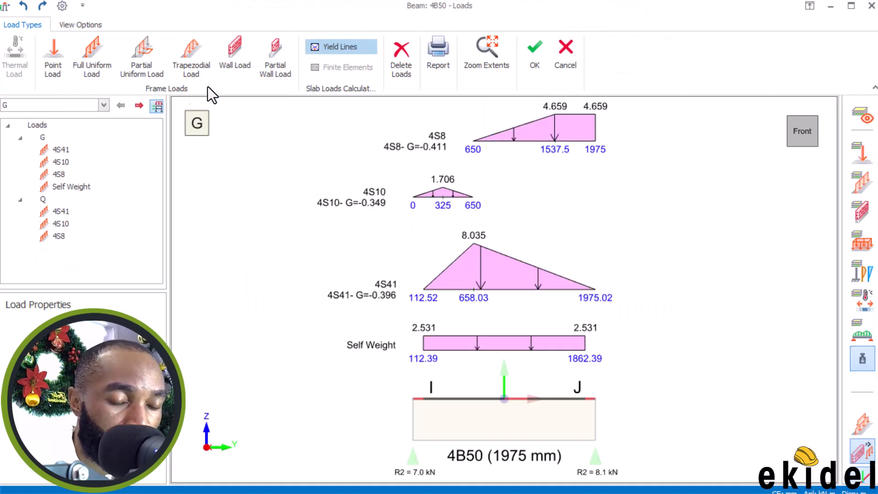
click(276, 55)
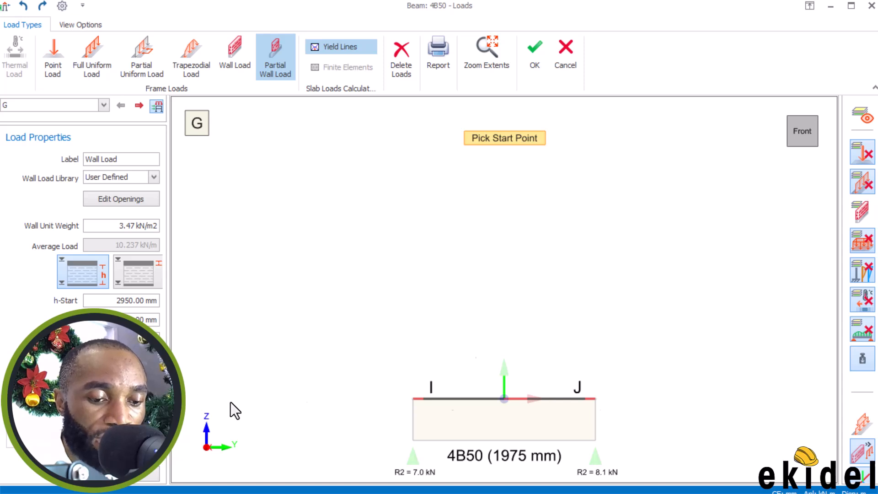
click(484, 405)
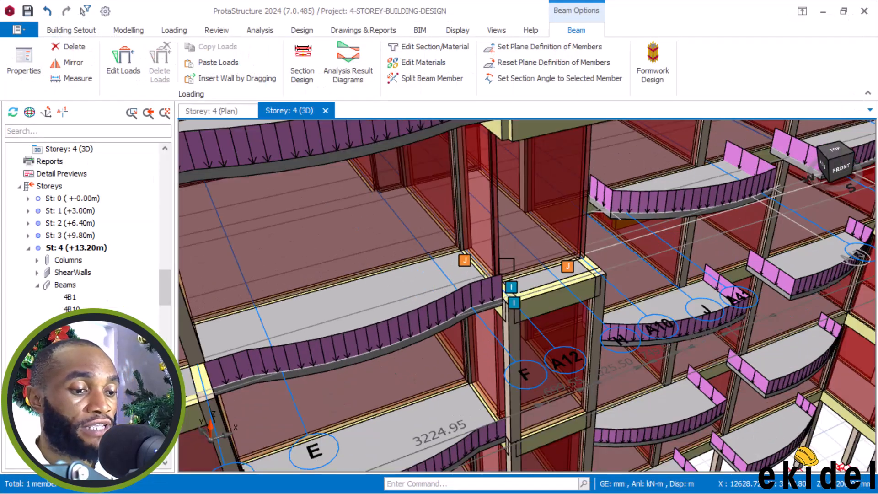
- Inspect the partial walls on beams 4B50 and 4B12 from several angles around the projecting bay in 3D
scroll(506, 267, down, 2)
shift+middle_drag(478, 264, 531, 261)
scroll(502, 247, up, 3)
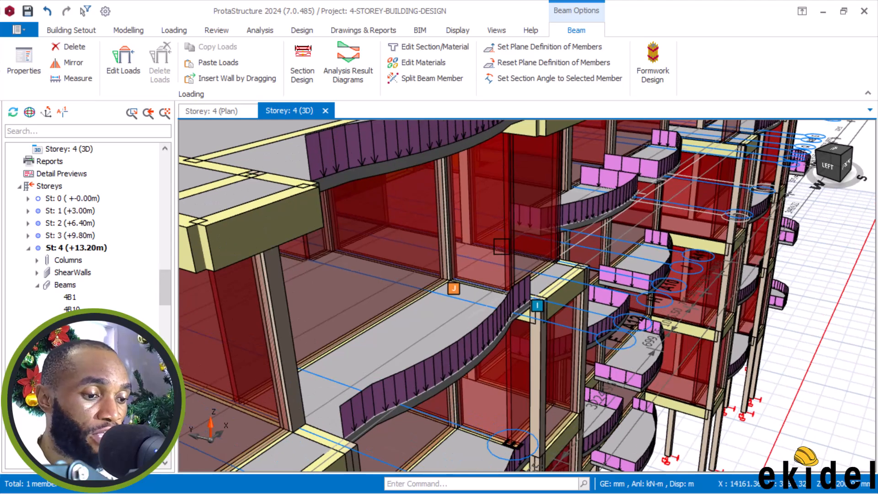
shift+middle_drag(510, 257, 545, 291)
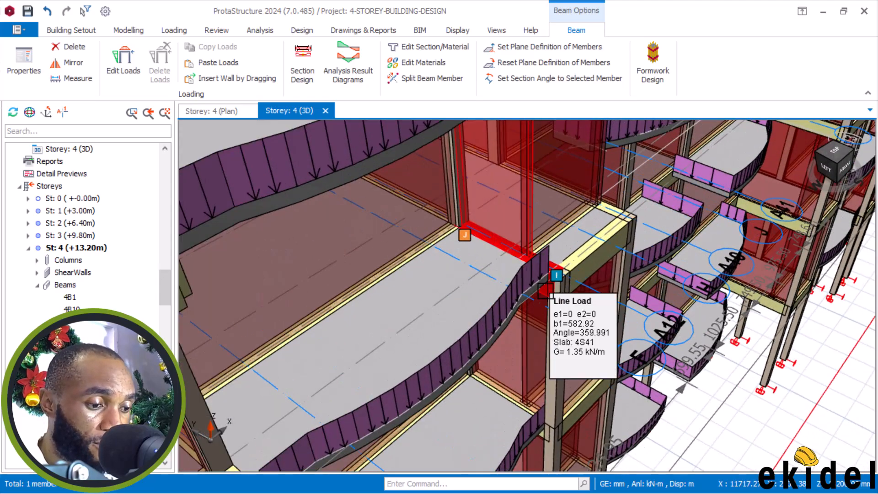
scroll(525, 215, up, 2)
shift+middle_drag(572, 277, 608, 225)
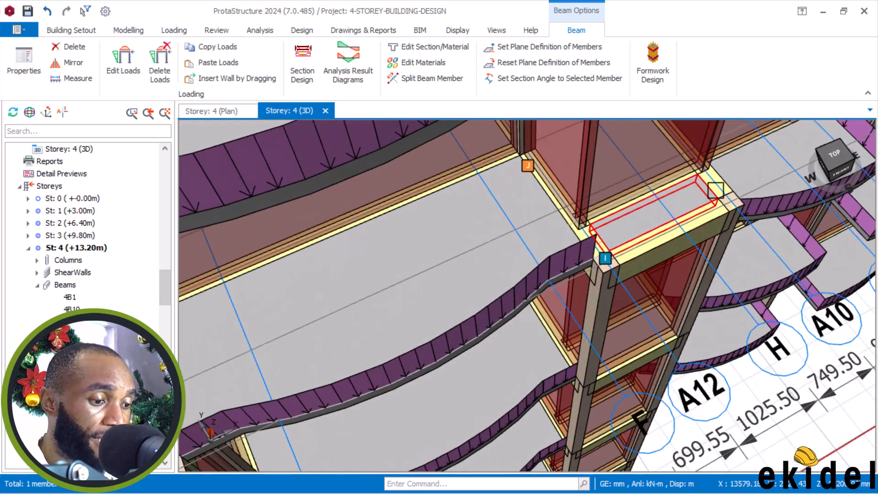
scroll(634, 270, down, 4)
middle_drag(618, 265, 596, 229)
scroll(567, 278, up, 4)
mouse_move(566, 278)
middle_down()
mouse_move(592, 246)
mouse_move(562, 243)
mouse_move(557, 218)
mouse_move(586, 262)
mouse_move(541, 249)
mouse_move(501, 251)
middle_up()
scroll(591, 247, up, 3)
scroll(631, 251, down, 5)
scroll(652, 251, up, 3)
middle_drag(600, 272, 583, 272)
scroll(583, 273, up, 4)
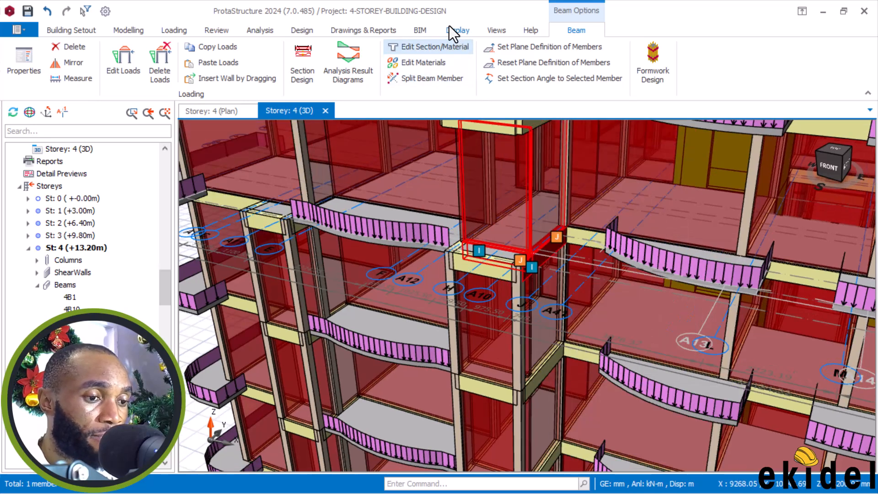
- Hide the axes in the storey 4 3D view
click(450, 27)
click(277, 79)
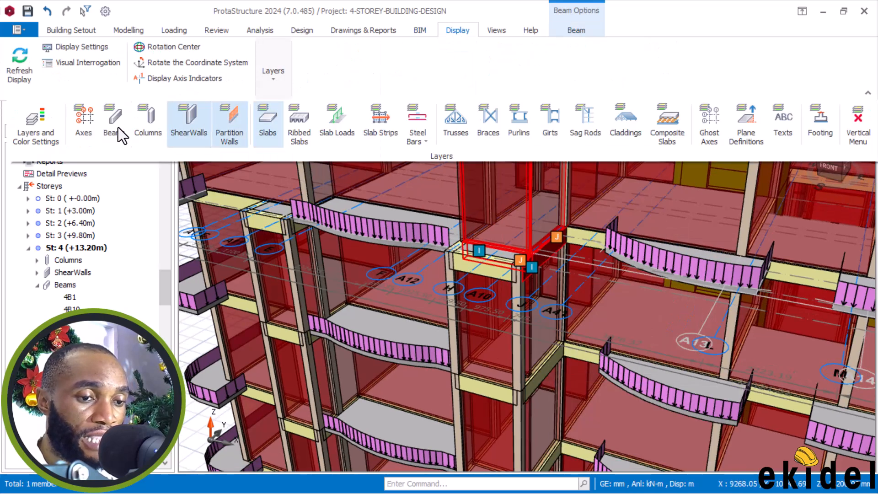
click(707, 114)
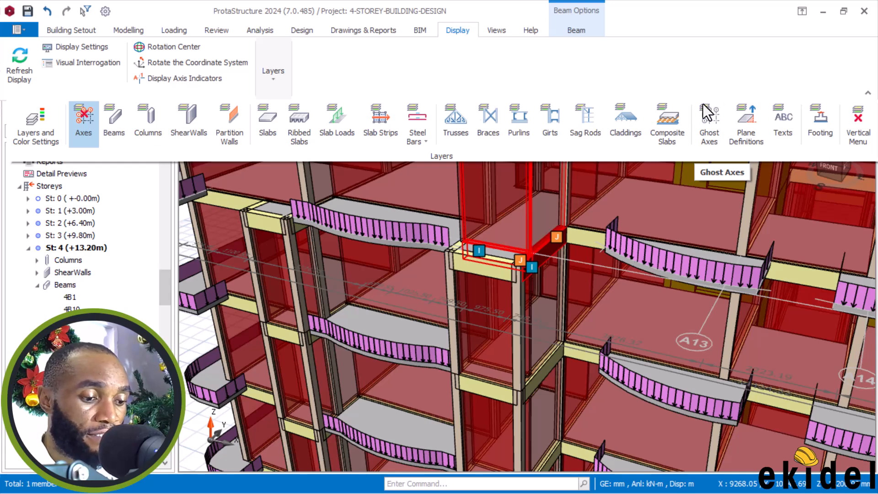
click(600, 232)
- Switch to AutoCAD to check the building's facade rendering, and return to ProtaStructure
key(alt+Tab)
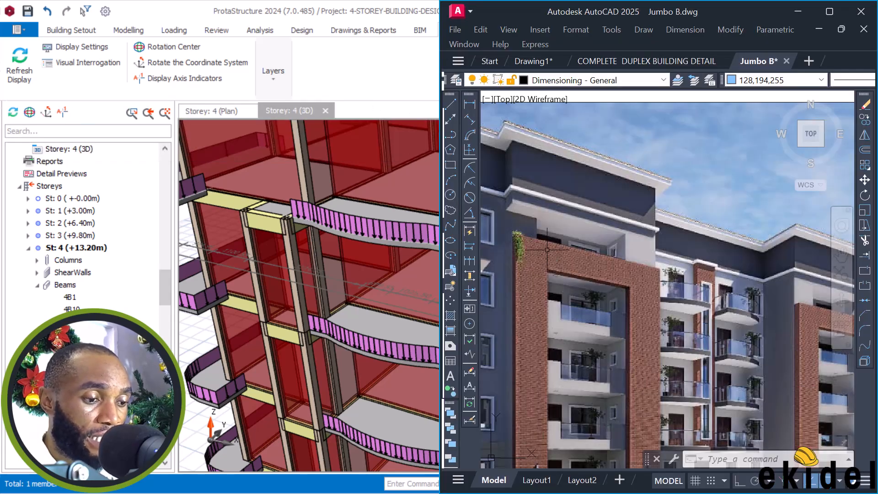
click(419, 87)
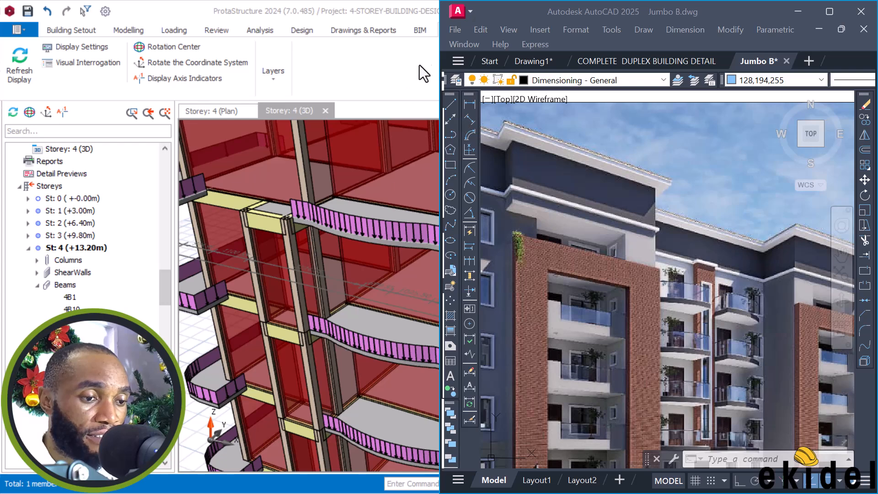
key(alt+Tab)
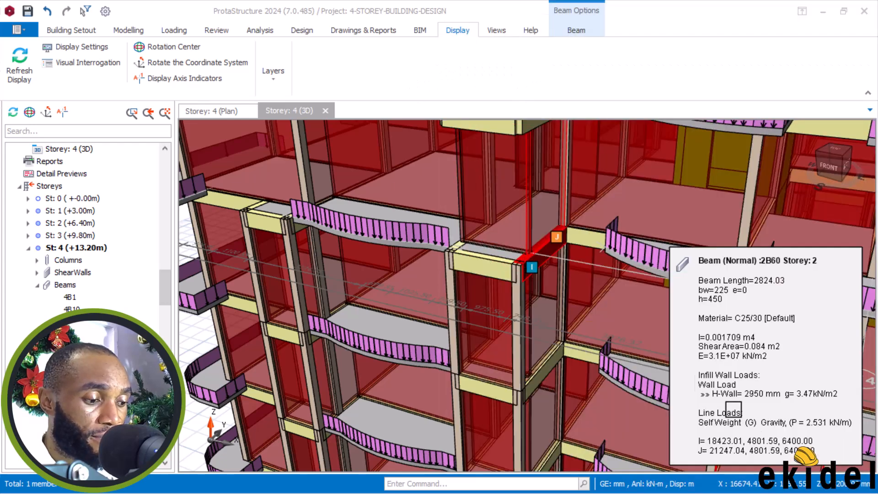
- Copy the wall load from storey 4 beam 4B12
right_click(555, 247)
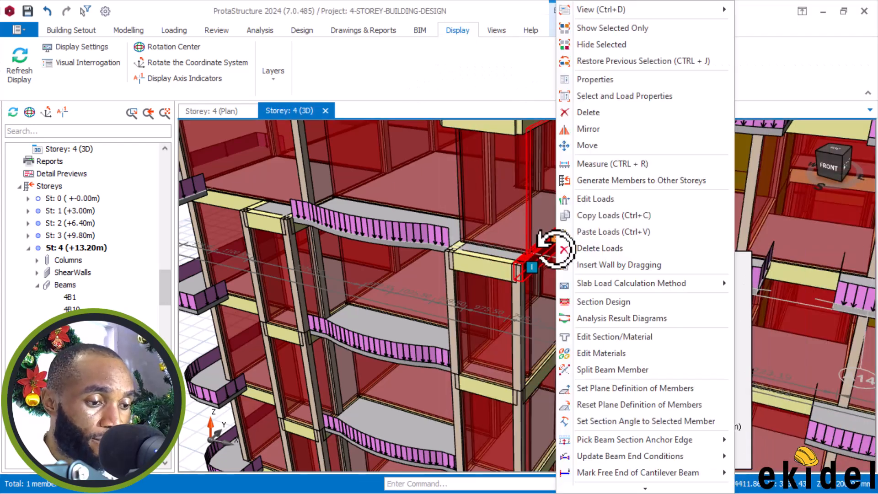
click(613, 213)
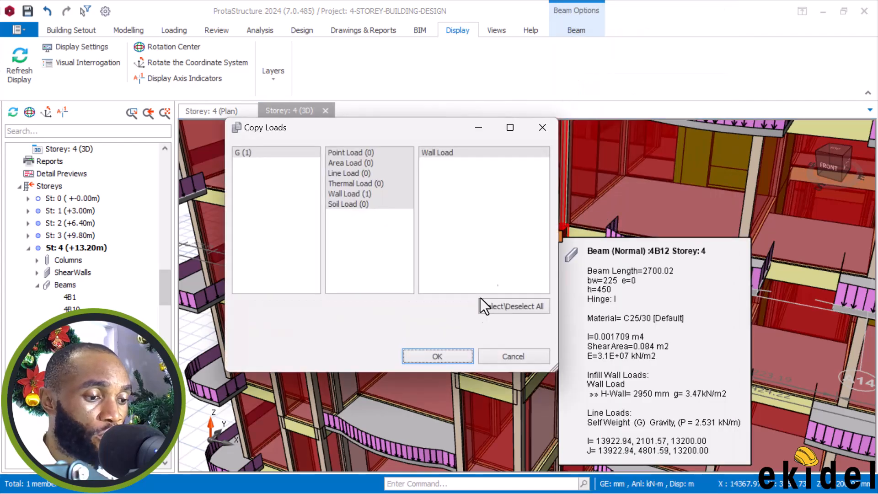
click(437, 356)
- Paste the copied wall load onto the side beam of the other projecting bay on storey 4
scroll(443, 358, down, 3)
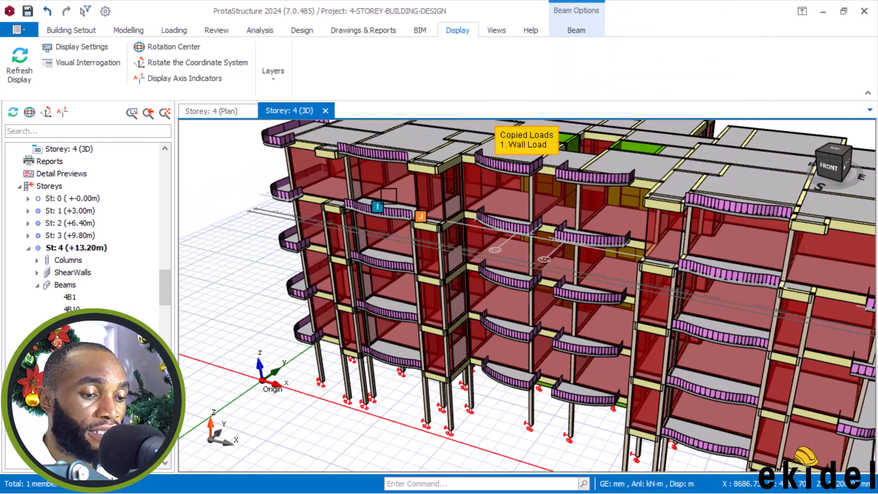
middle_drag(655, 253, 462, 202)
scroll(551, 213, up, 1)
click(560, 215)
shift+middle_drag(561, 215, 492, 228)
scroll(475, 231, up, 2)
click(429, 210)
middle_drag(371, 270, 597, 198)
scroll(597, 198, up, 1)
shift+middle_drag(512, 245, 556, 240)
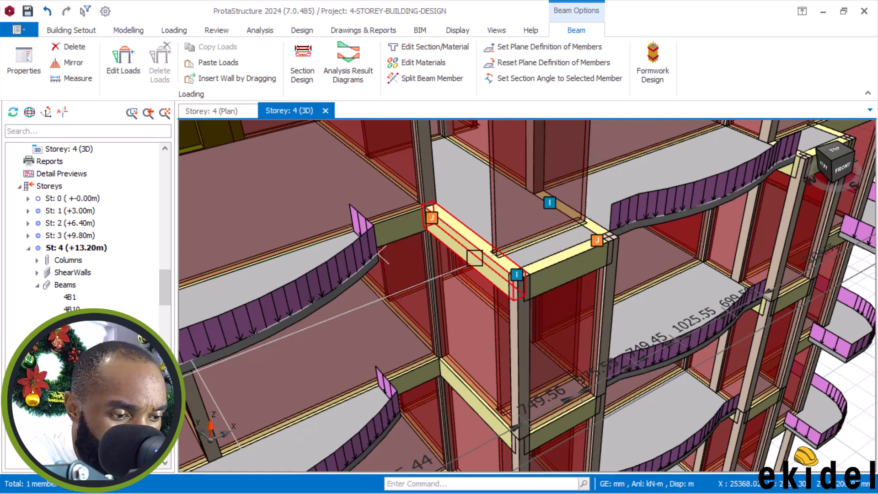
right_click(474, 256)
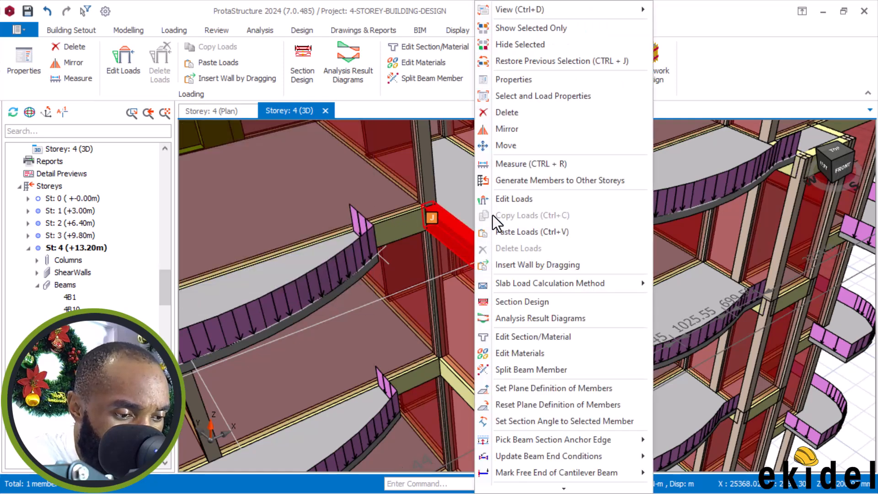
click(521, 232)
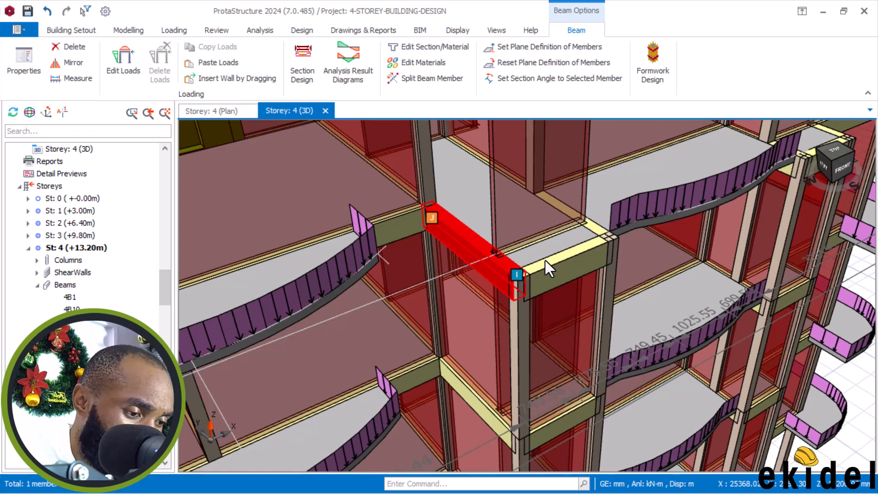
- Copy the wall load from the side beam of the projecting bay on the building's other wing at storey 4
mouse_move(545, 260)
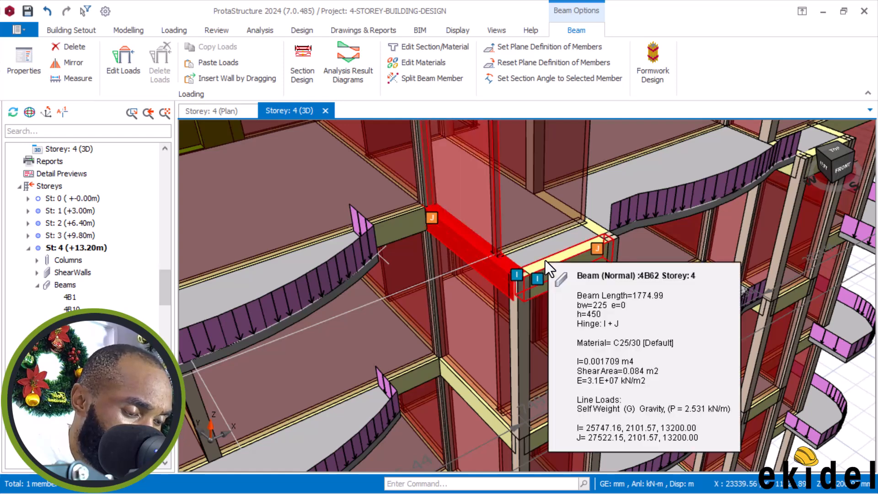
scroll(554, 240, down, 3)
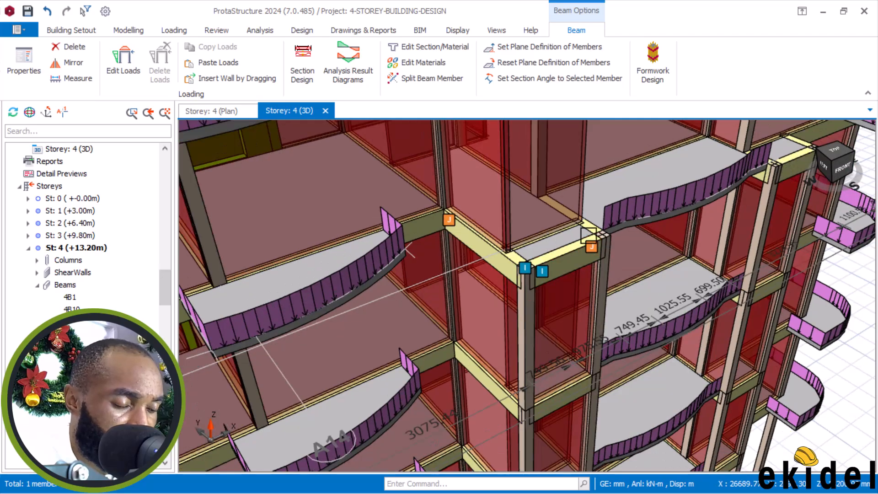
middle_drag(568, 245, 684, 188)
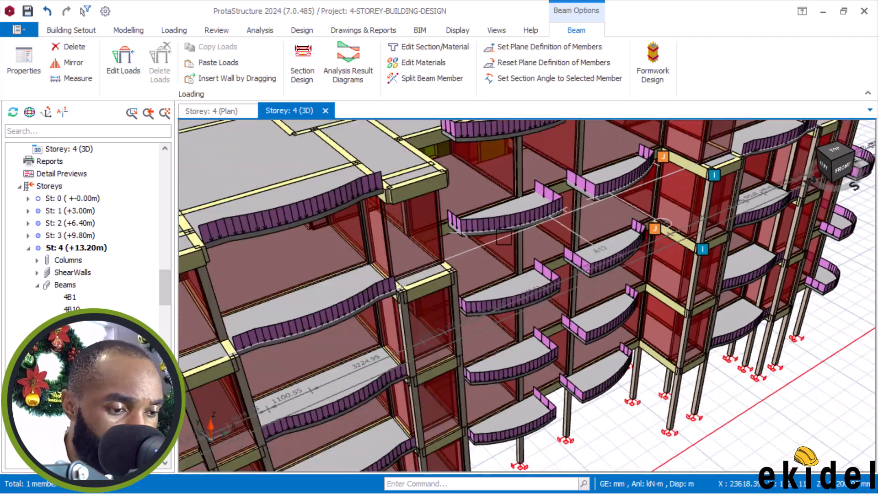
scroll(463, 249, up, 5)
scroll(567, 234, up, 2)
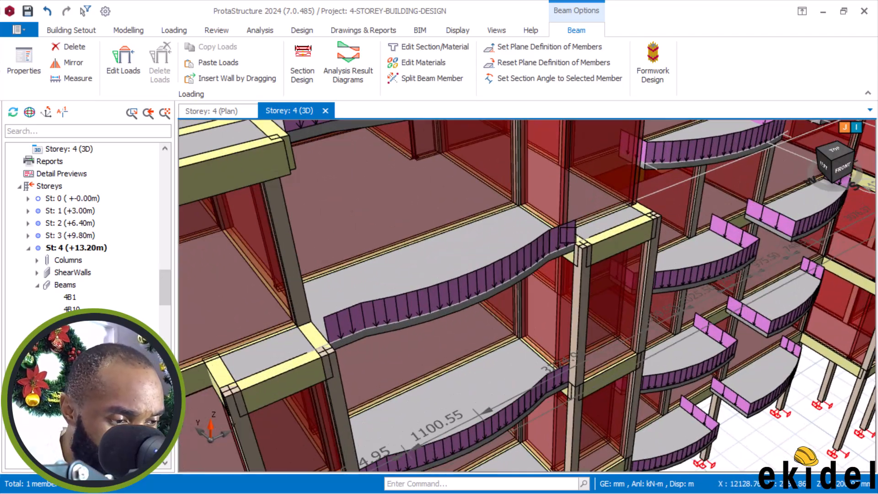
click(549, 189)
right_click(550, 190)
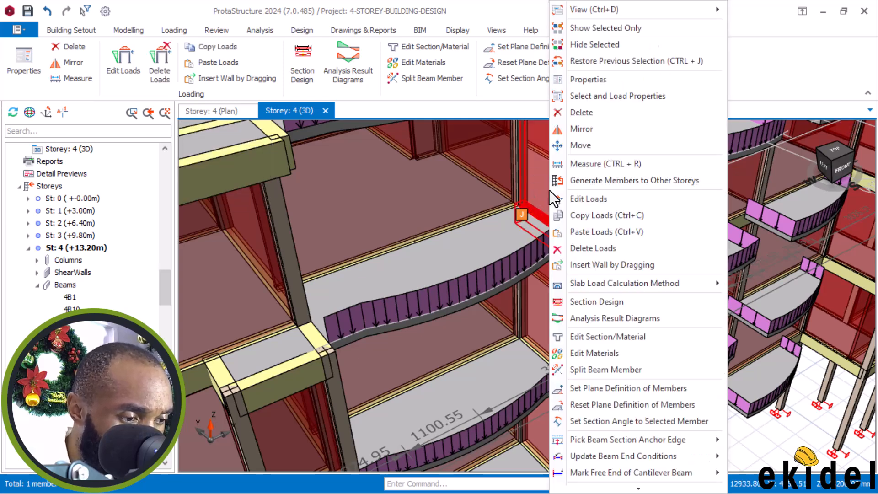
click(594, 214)
click(437, 356)
scroll(568, 299, down, 4)
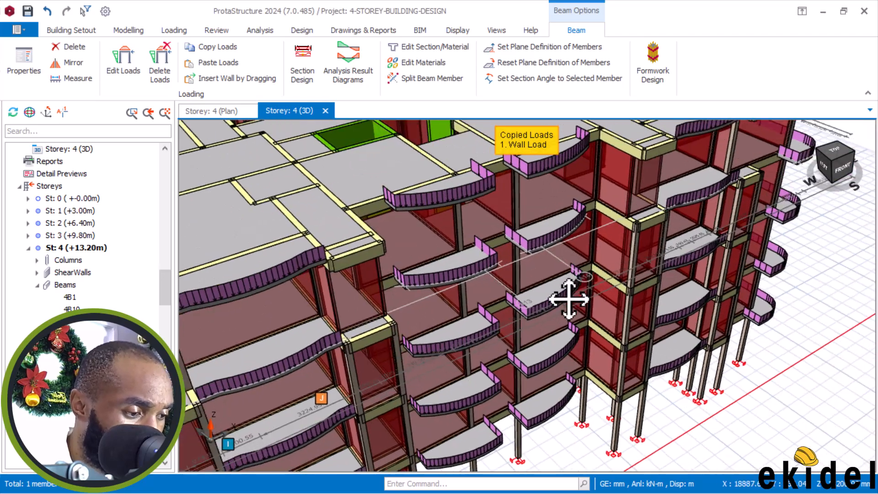
- Paste the copied wall load onto the opposite short side beam of the projecting bay containing beam 4B62 on storey 4
middle_drag(569, 299, 542, 297)
shift+middle_drag(676, 229, 526, 229)
scroll(714, 327, up, 2)
scroll(714, 328, up, 2)
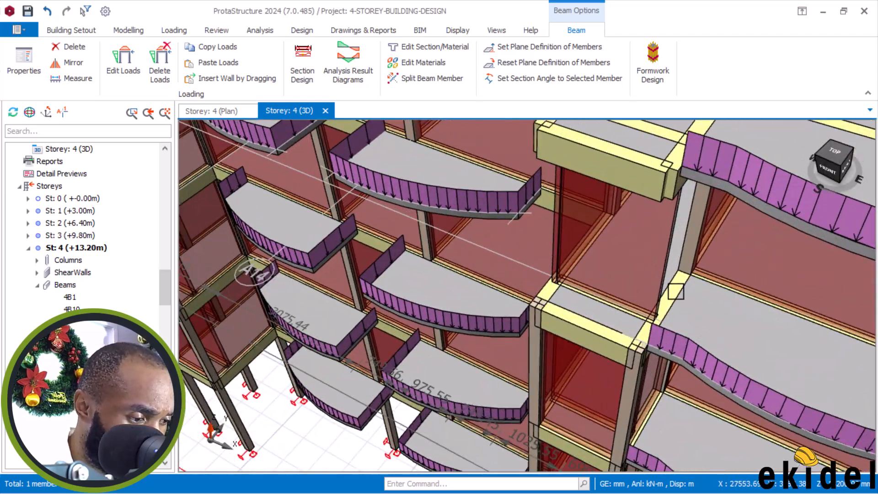
click(676, 292)
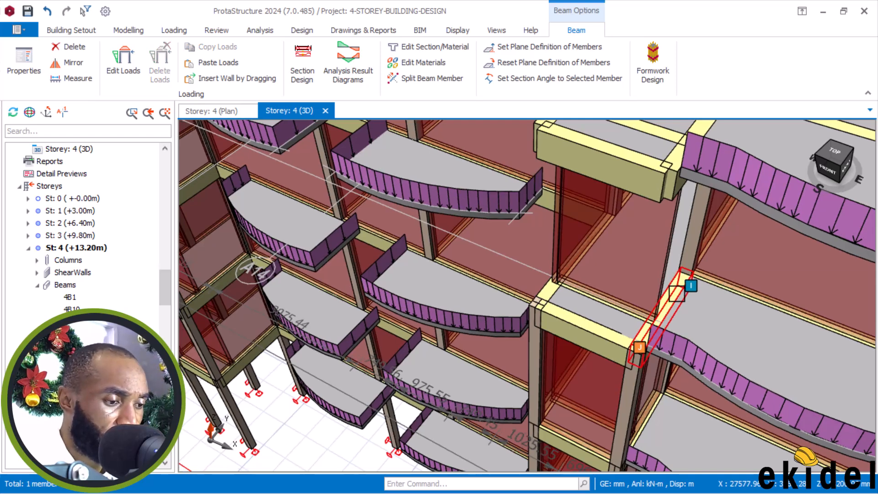
right_click(677, 293)
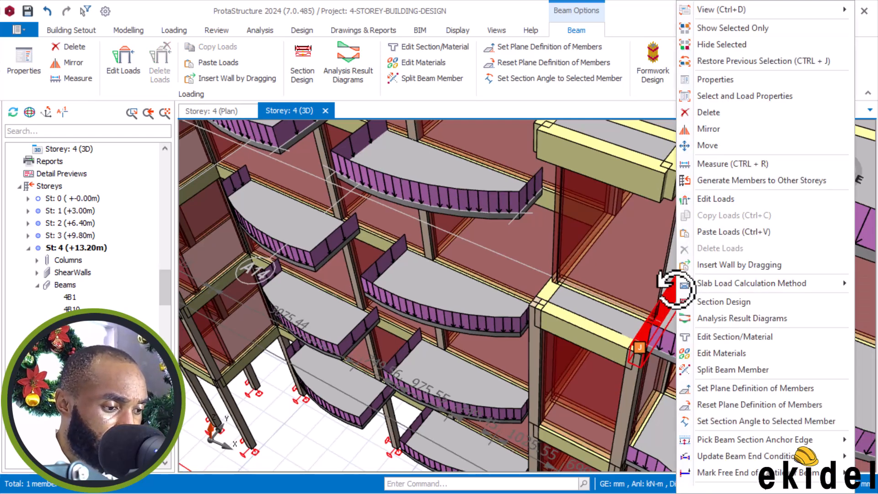
click(728, 231)
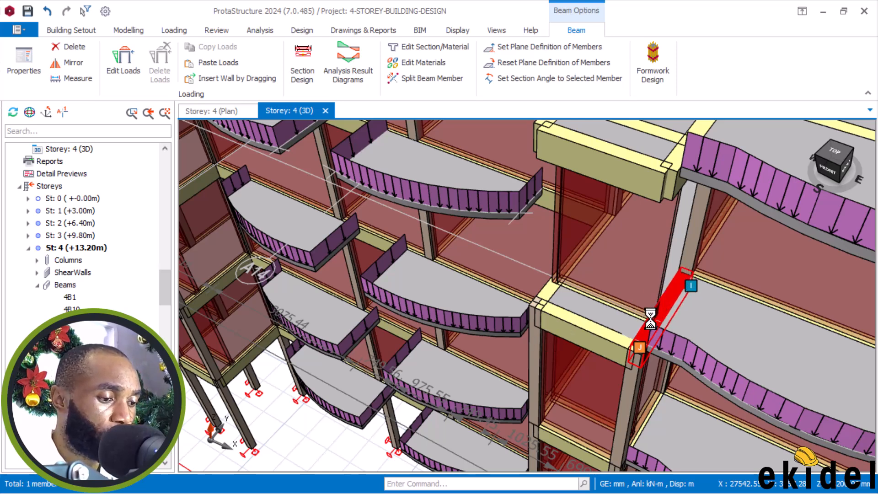
scroll(651, 322, down, 1)
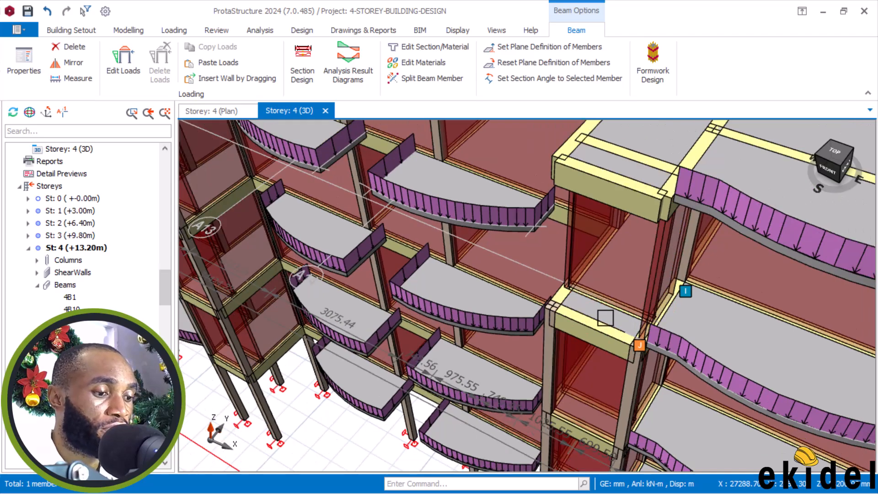
middle_drag(659, 302, 541, 256)
scroll(626, 289, down, 4)
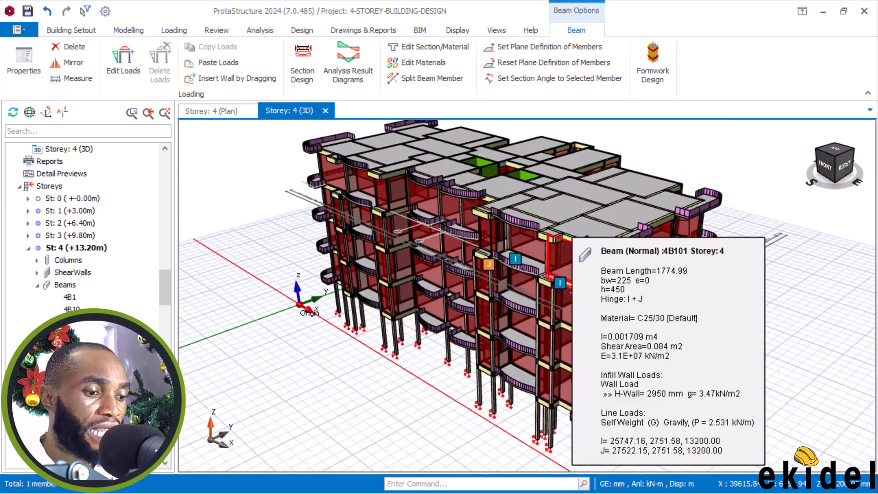
- Clear the selection and examine the wall loads and projecting bays across the whole building from front and angled 3D views
key(Escape)
middle_drag(651, 218, 676, 231)
scroll(540, 307, up, 2)
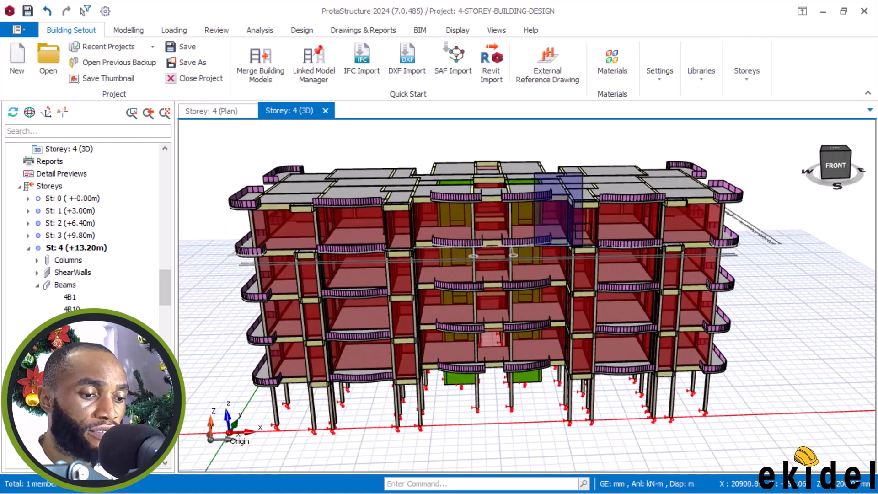
scroll(540, 306, up, 1)
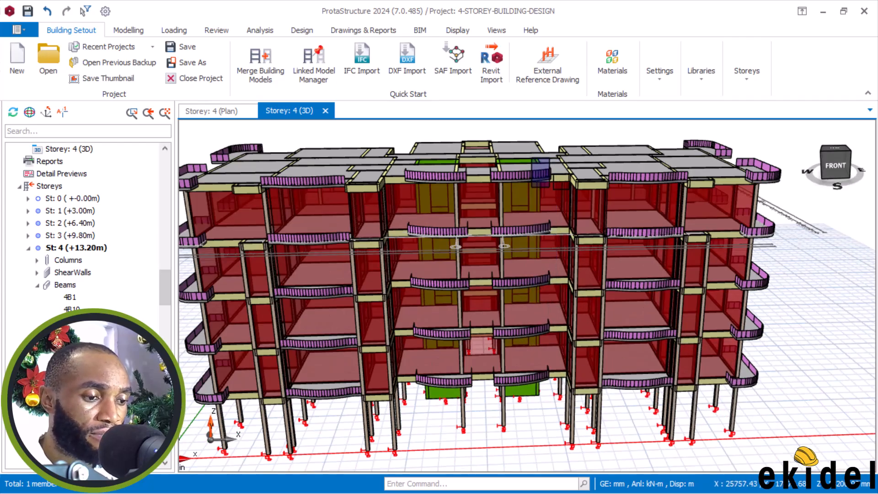
scroll(556, 174, down, 2)
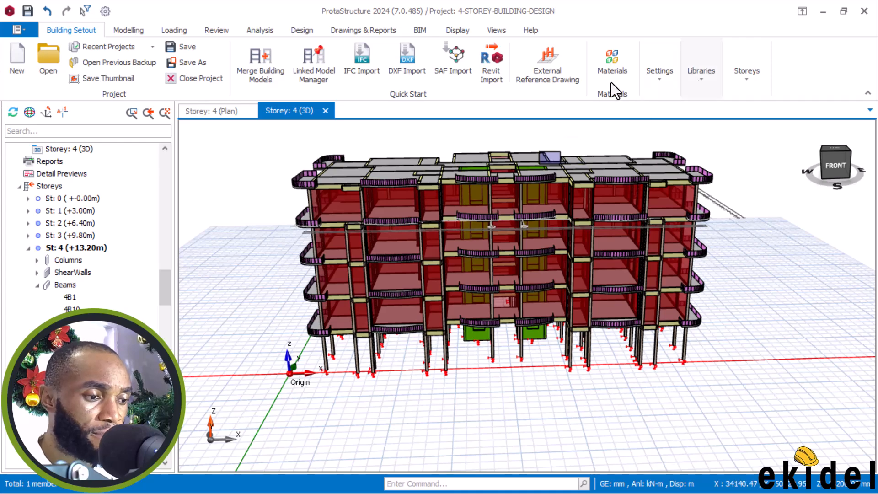
middle_drag(450, 263, 428, 183)
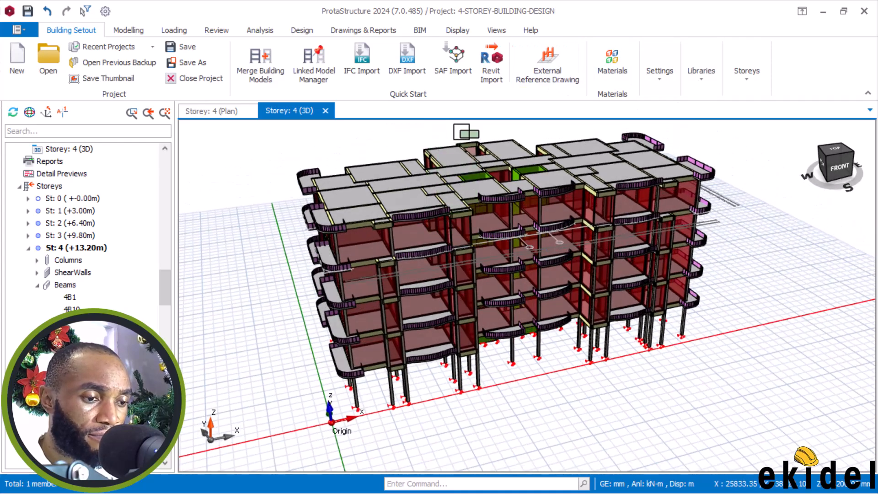
middle_drag(469, 151, 439, 215)
mouse_move(576, 215)
middle_down()
mouse_move(586, 181)
mouse_move(572, 225)
middle_up()
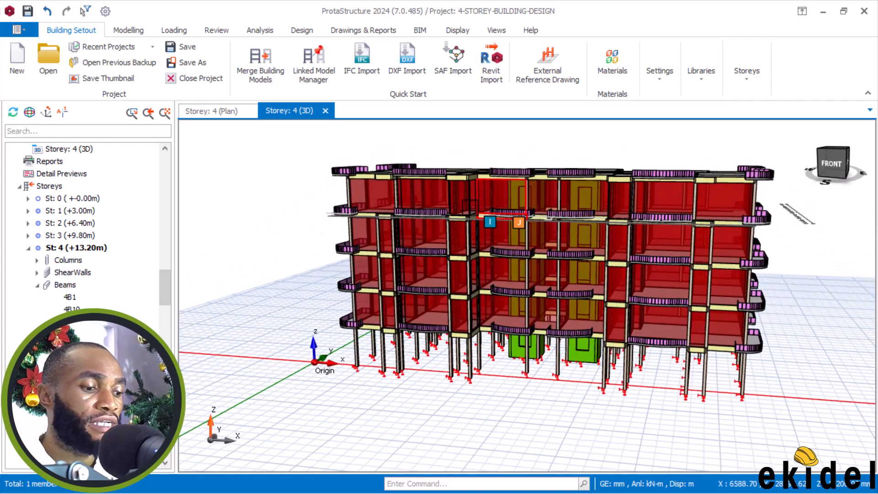
middle_drag(458, 235, 522, 208)
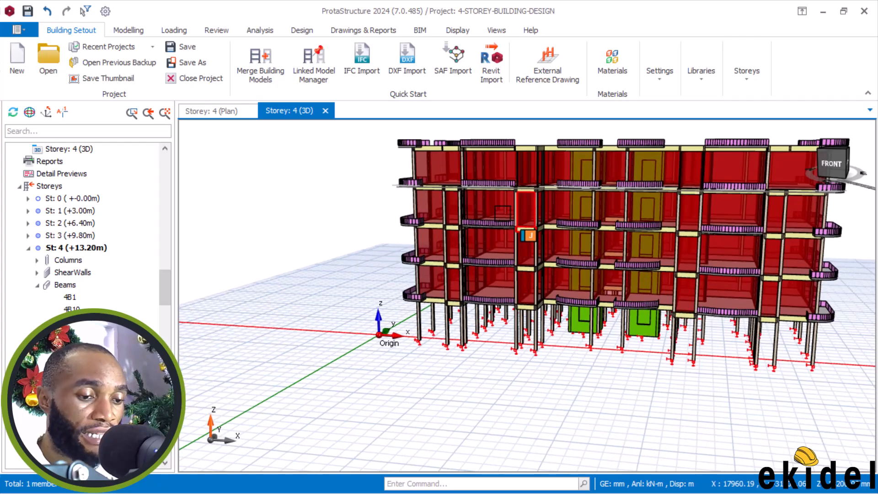
mouse_move(458, 251)
shift+middle_down()
mouse_move(484, 257)
mouse_move(475, 265)
mouse_move(599, 256)
mouse_move(550, 245)
mouse_move(482, 251)
mouse_move(511, 243)
mouse_move(481, 251)
shift+middle_up()
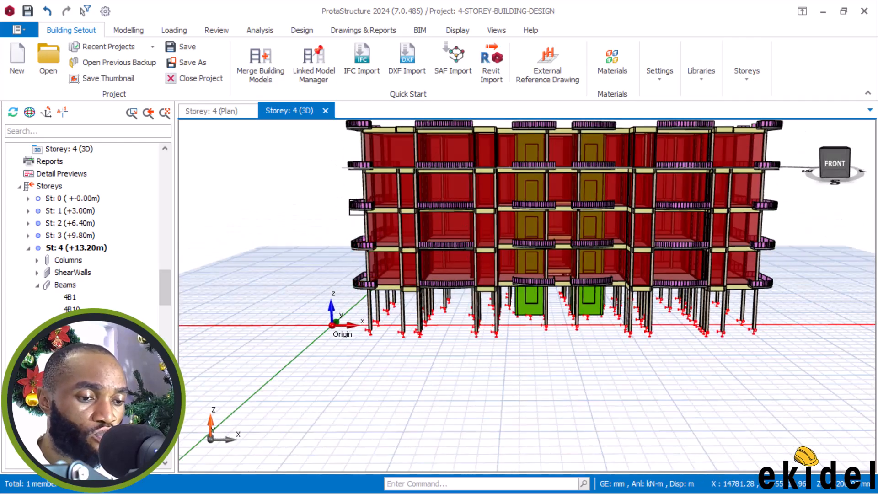
middle_drag(358, 163, 358, 177)
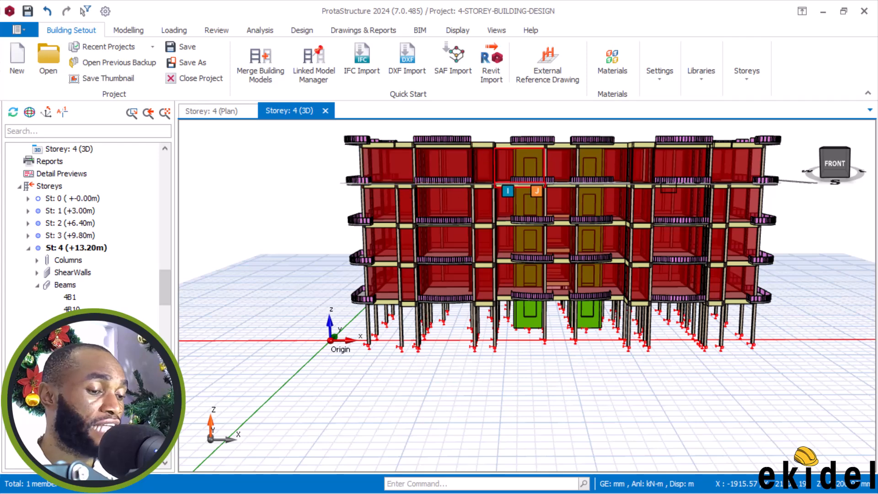
middle_drag(788, 233, 635, 232)
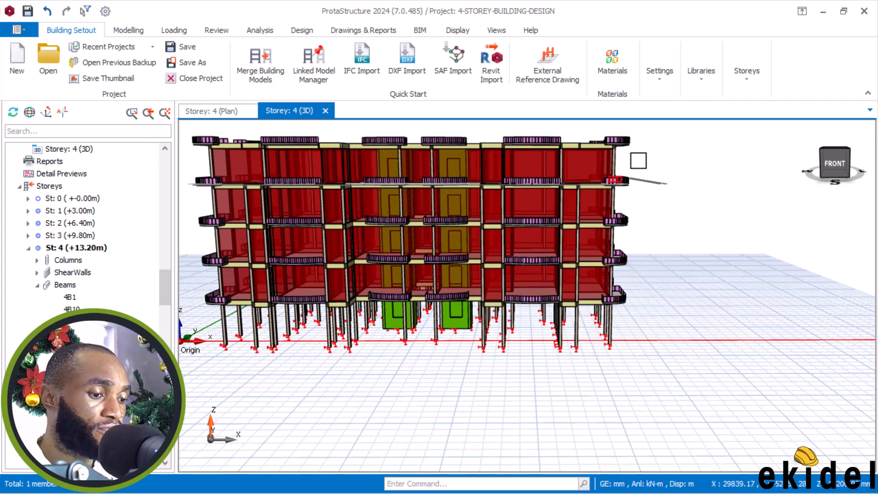
- Place ProtaStructure beside AutoCAD and examine the building renderings in the Jumbo B drawing
click(846, 10)
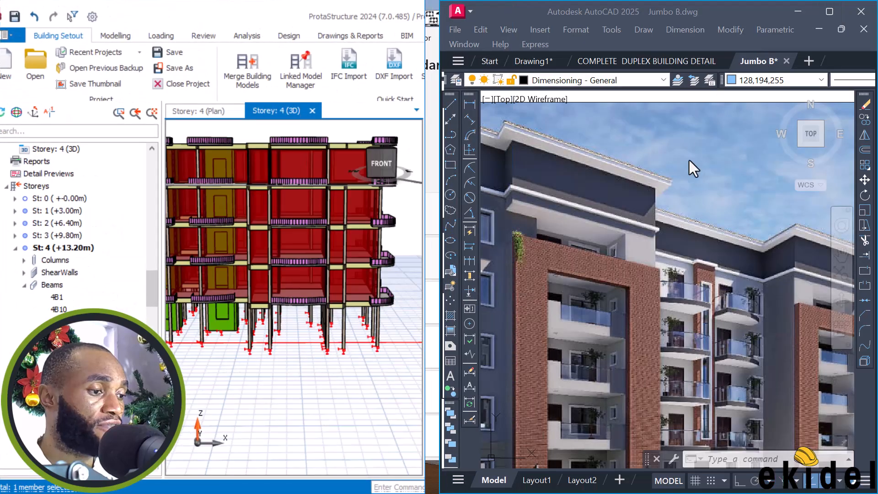
click(720, 183)
scroll(708, 160, down, 6)
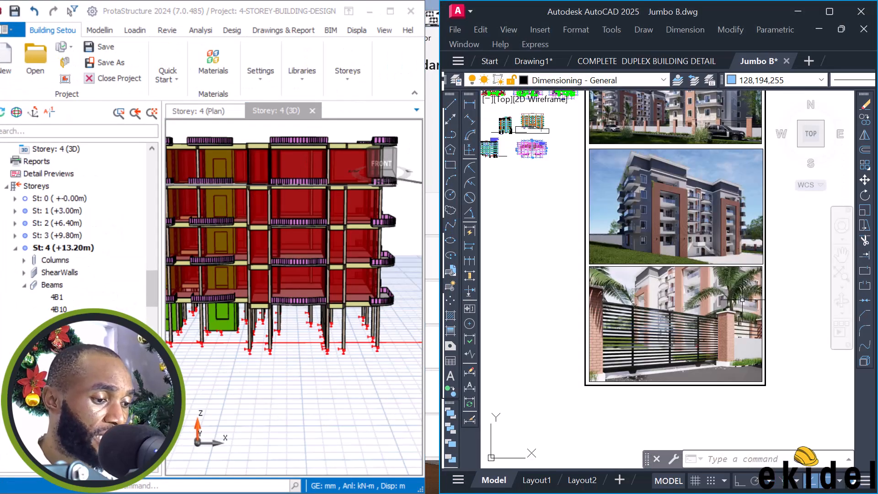
scroll(708, 160, up, 2)
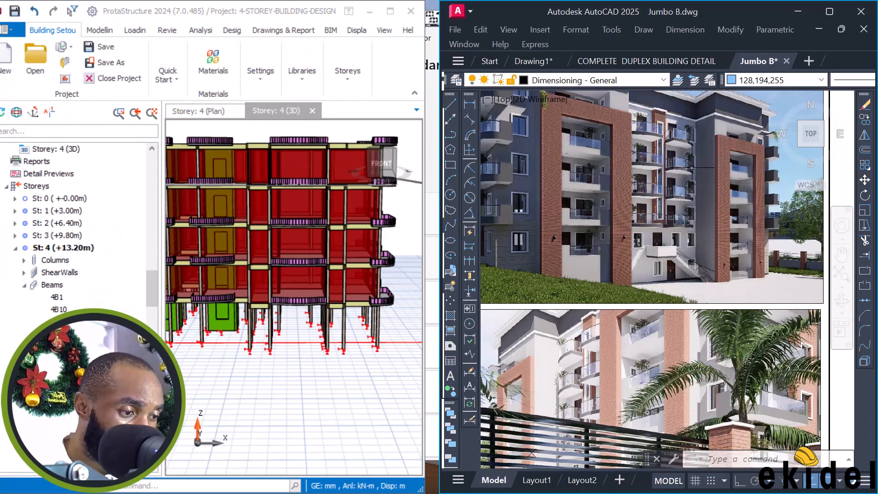
scroll(692, 167, down, 2)
middle_drag(638, 198, 662, 212)
scroll(662, 212, down, 4)
- Find the Front View elevation in the AutoCAD drawing and examine its storeys and end balconies
scroll(751, 260, up, 8)
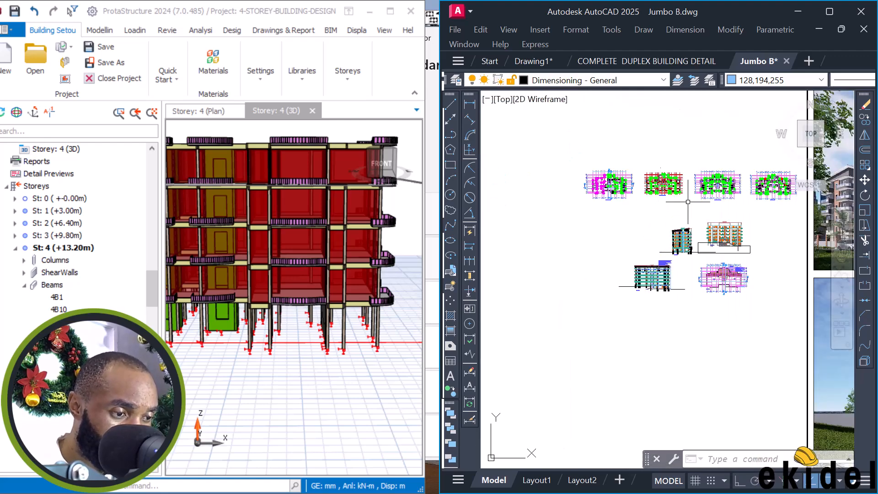
middle_drag(723, 265, 696, 267)
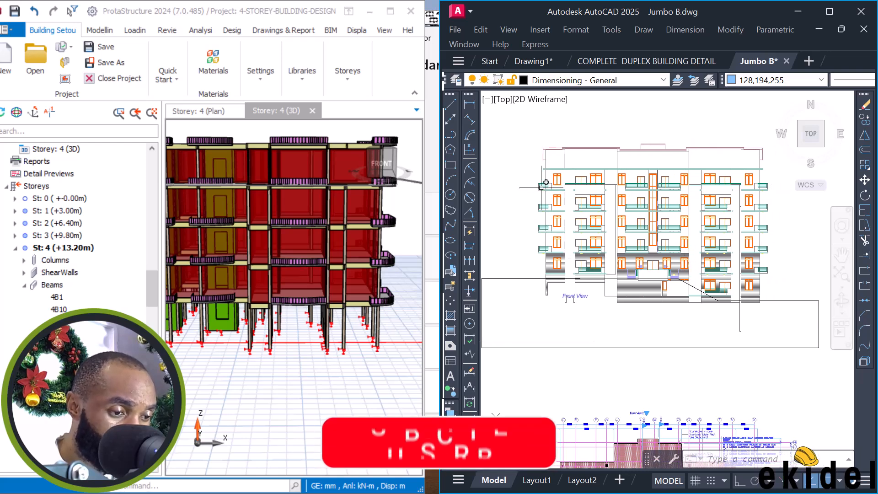
scroll(534, 183, up, 2)
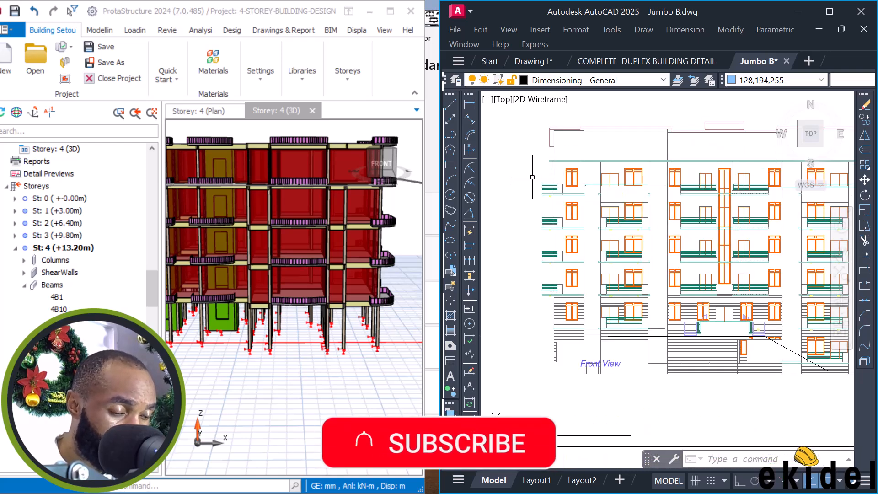
click(526, 176)
click(526, 172)
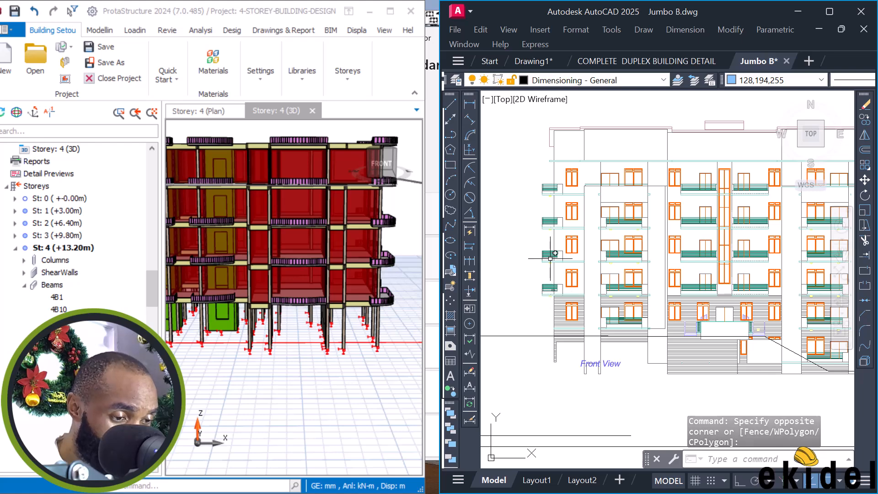
scroll(348, 268, down, 1)
- Compare the end balconies and storeys of the ProtaStructure model with the Front View elevation in AutoCAD, up to roof level
mouse_move(297, 249)
middle_down()
mouse_move(353, 255)
mouse_move(307, 258)
middle_up()
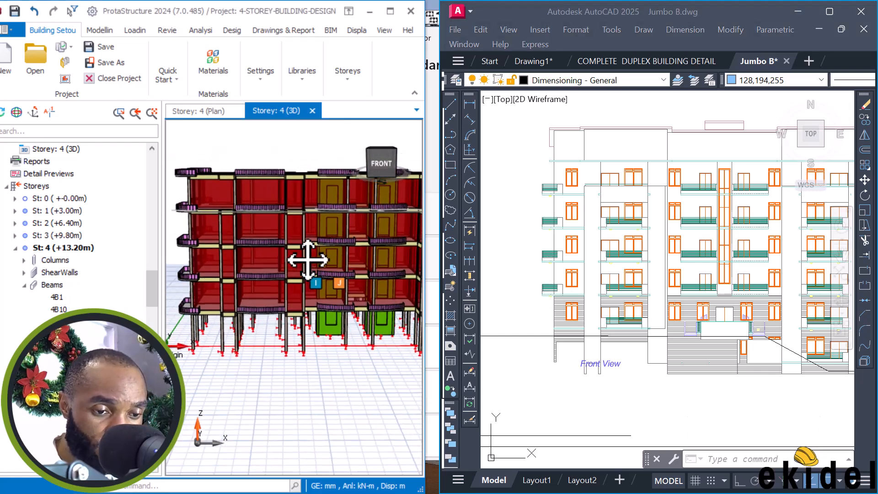
middle_drag(239, 260, 328, 265)
scroll(281, 317, up, 2)
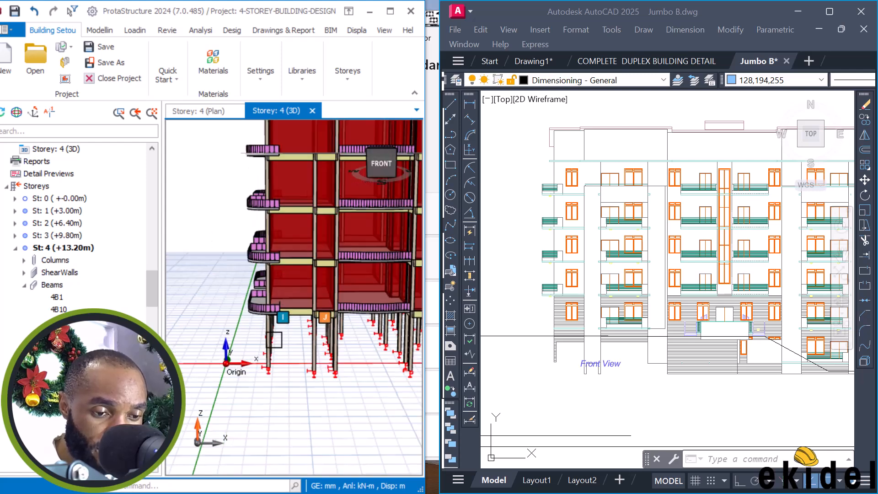
scroll(274, 339, up, 1)
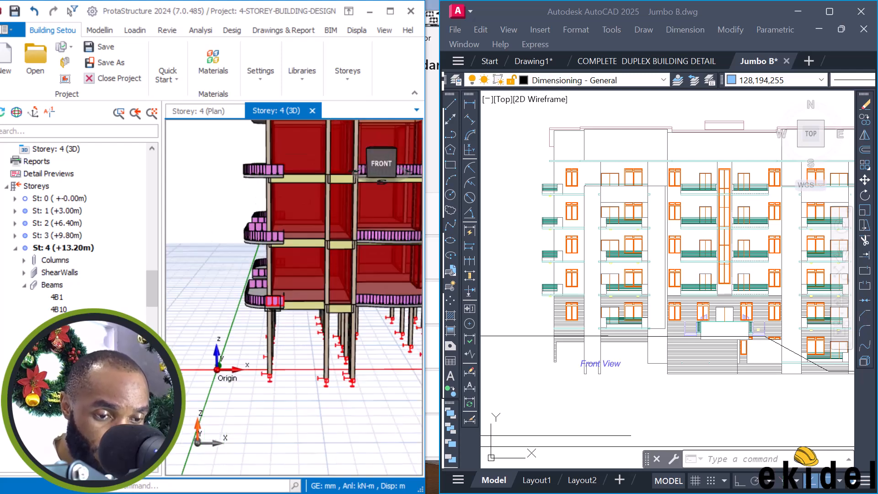
scroll(271, 304, down, 1)
middle_drag(259, 241, 257, 310)
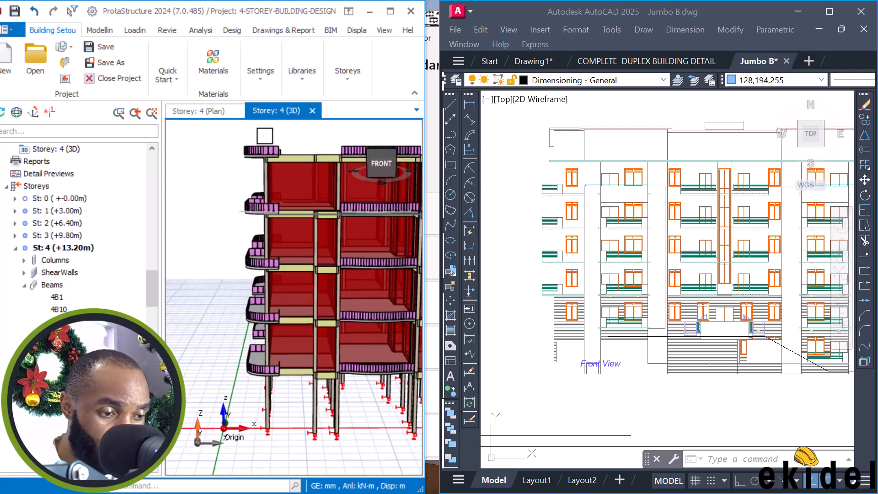
scroll(256, 142, up, 1)
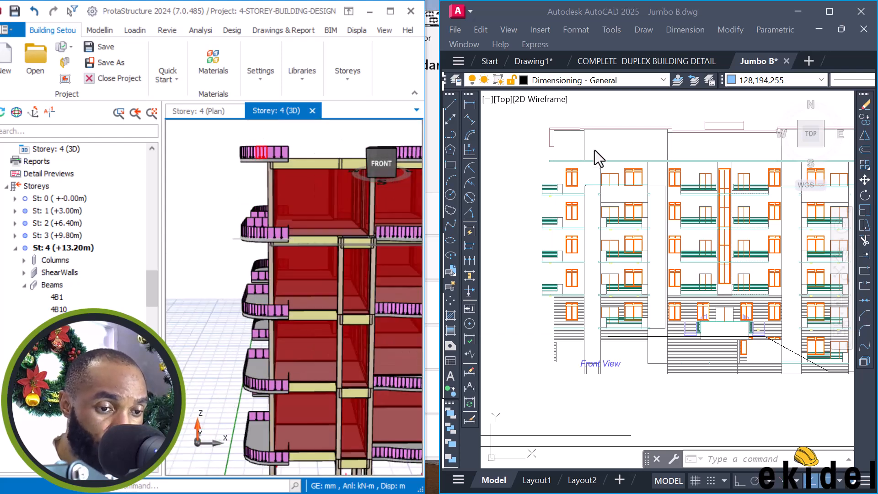
scroll(521, 163, up, 4)
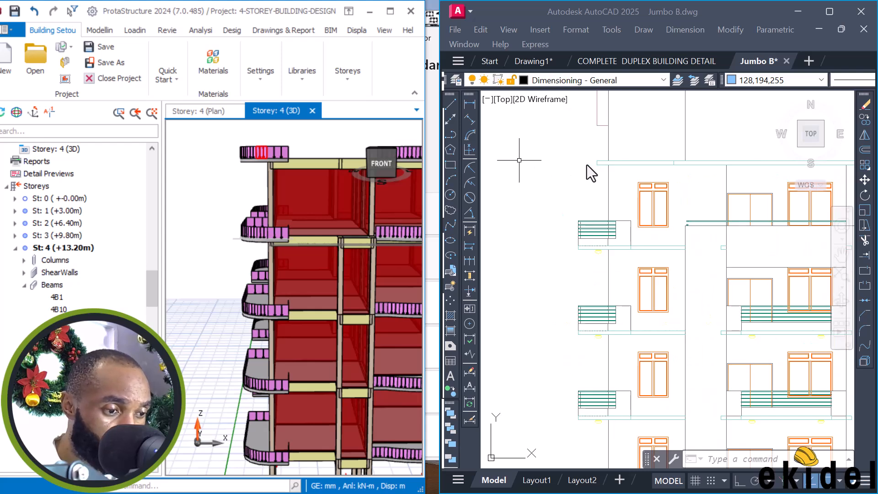
scroll(575, 172, down, 6)
scroll(722, 192, up, 4)
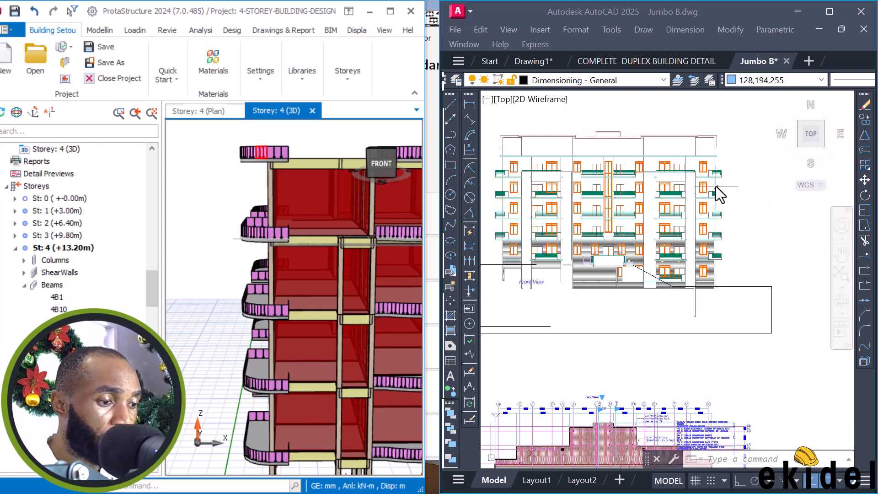
- Compare the east-end balconies storey by storey between the Front View elevation and the ProtaStructure model, down to the lowest floor
scroll(649, 270, down, 2)
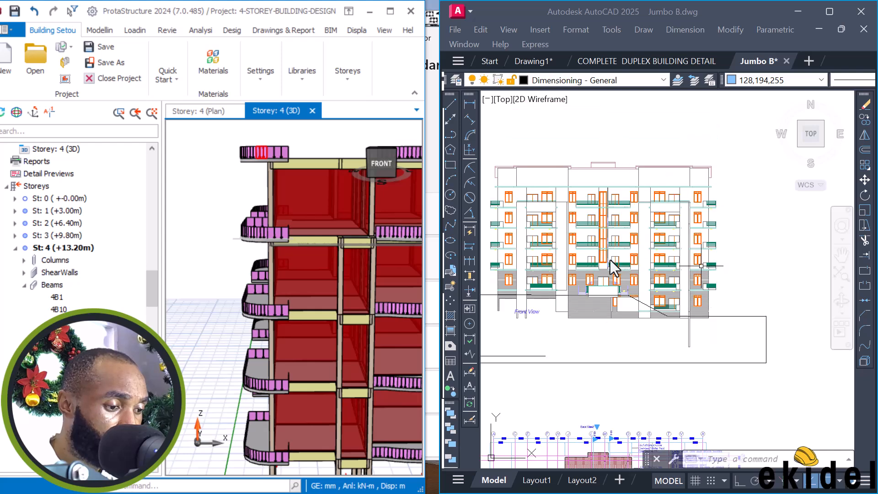
scroll(714, 293, up, 2)
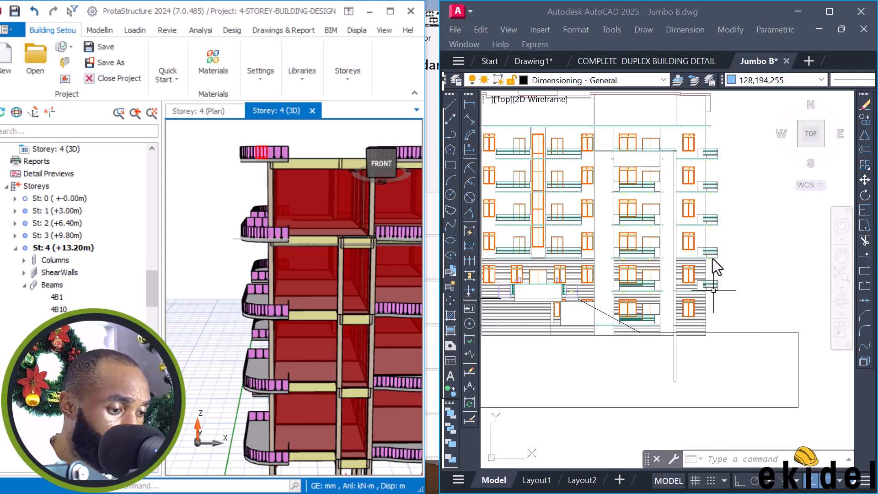
scroll(732, 158, down, 2)
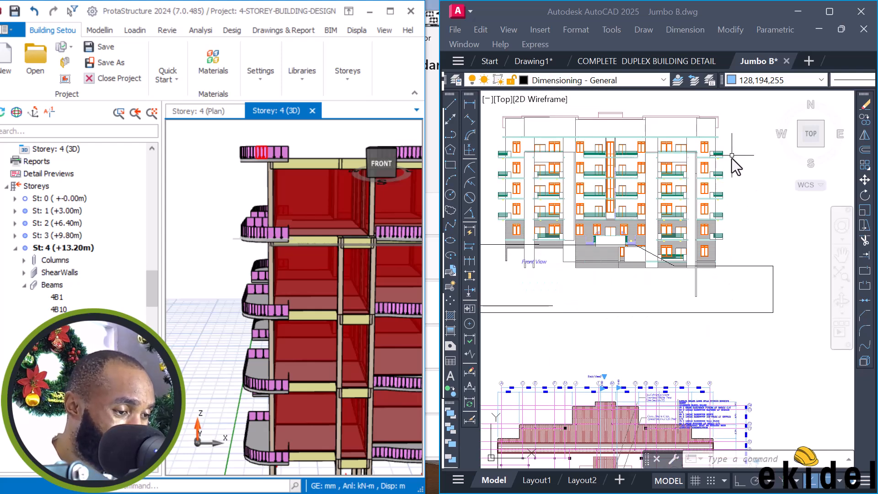
scroll(255, 236, down, 6)
middle_drag(338, 252, 240, 243)
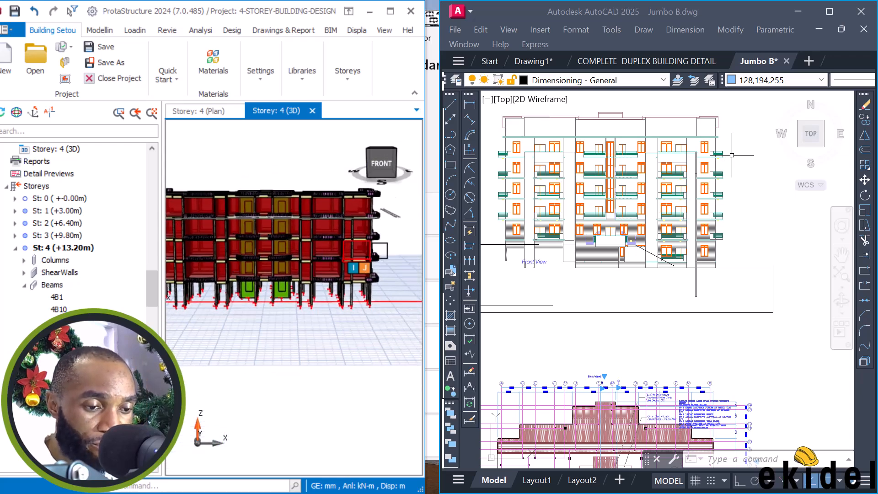
scroll(382, 253, up, 2)
scroll(375, 280, up, 3)
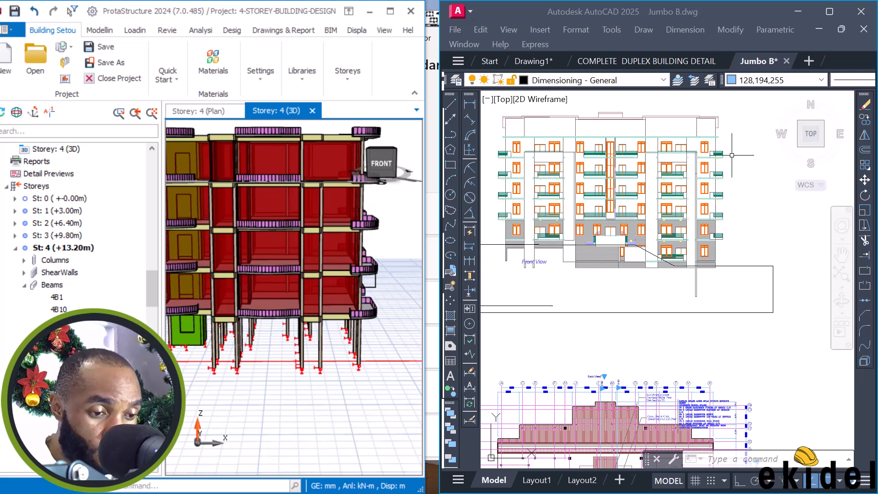
middle_drag(372, 190, 365, 170)
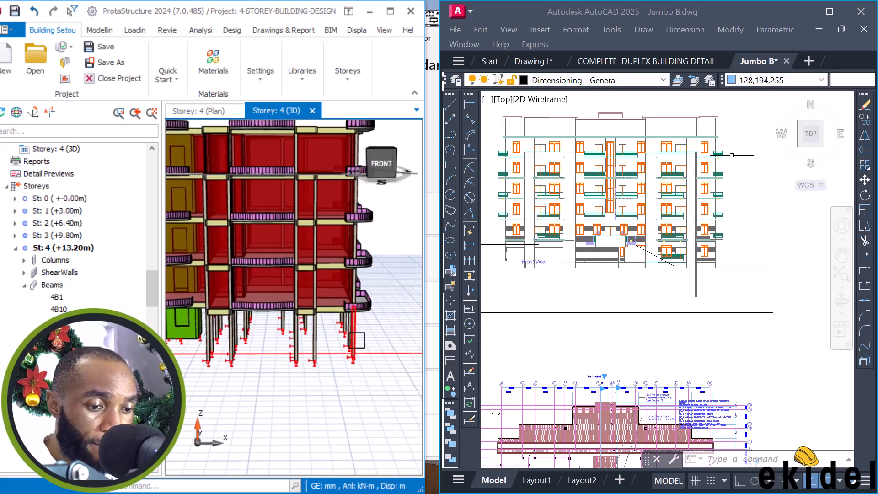
scroll(356, 340, up, 2)
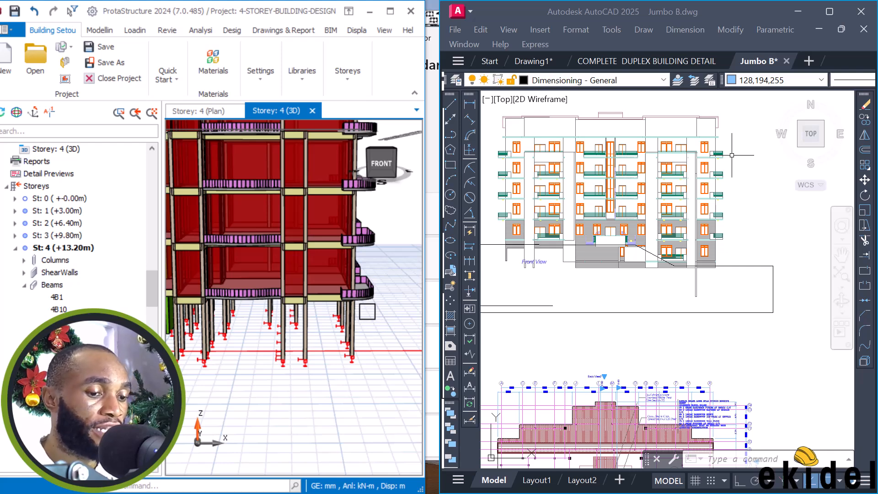
- Examine the roof level above the end balconies in the AutoCAD elevation and in the building rendering
scroll(714, 134, up, 2)
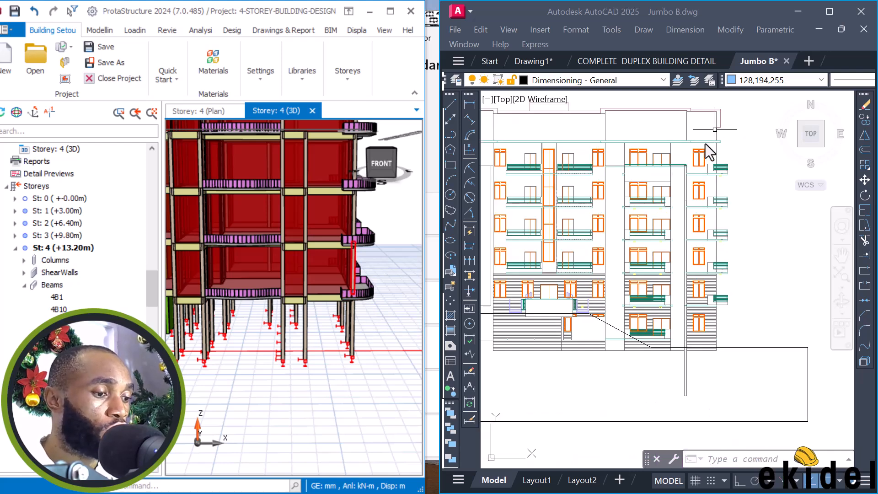
scroll(712, 143, down, 6)
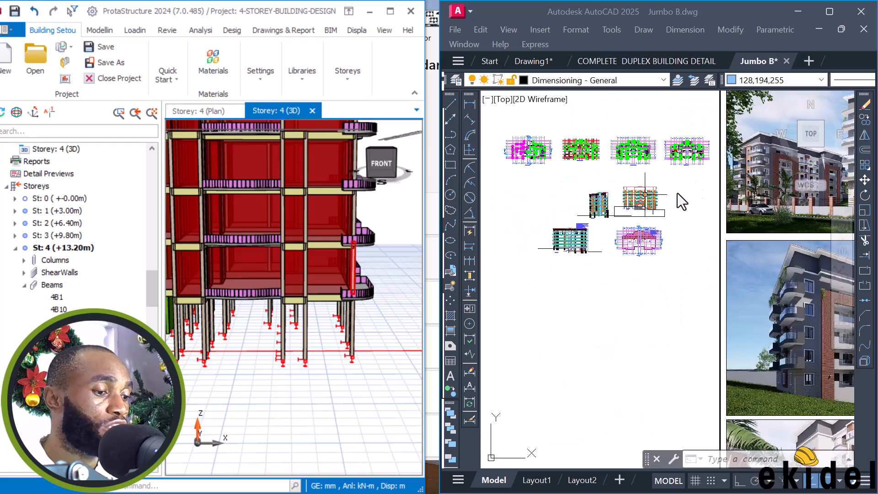
click(680, 188)
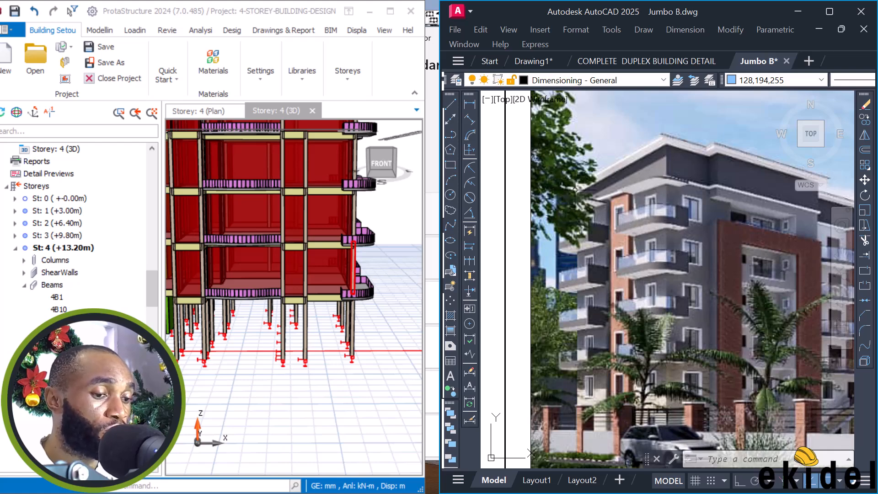
- Switch to a full-size ProtaStructure view and select the storey 4 wall loads around the south-east balcony and the adjoining curved front balcony
click(390, 11)
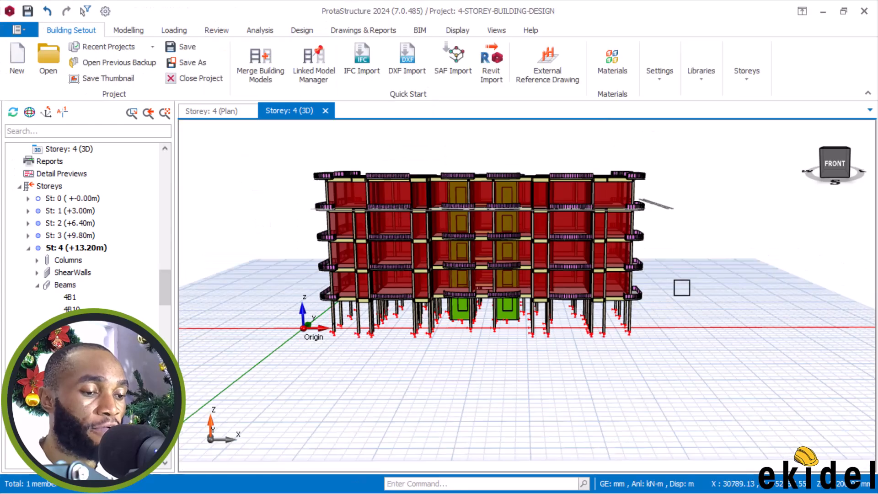
middle_drag(606, 176, 676, 223)
scroll(684, 224, up, 10)
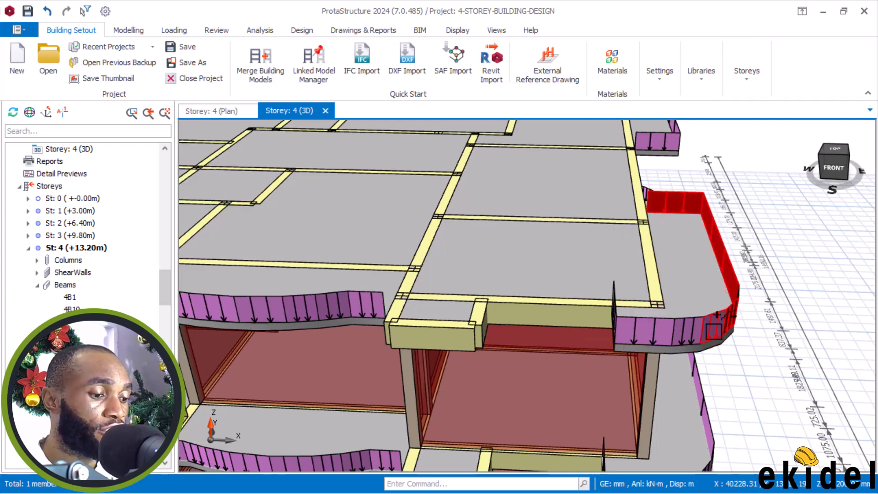
ctrl+middle_drag(635, 333, 682, 410)
click(727, 272)
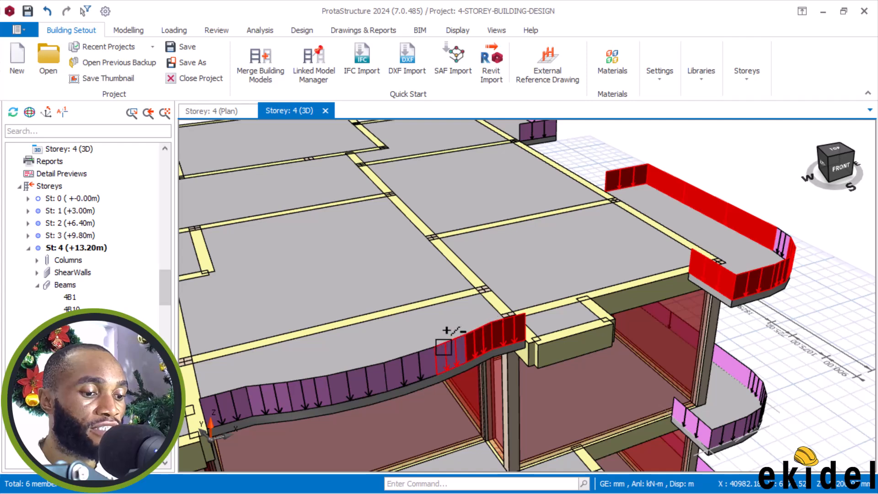
click(318, 387)
click(253, 399)
click(253, 402)
click(243, 404)
click(268, 410)
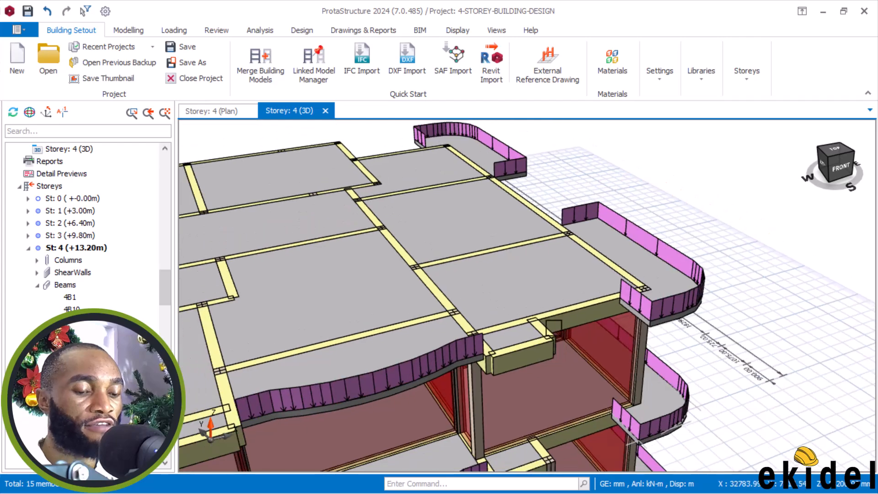
- Add the storey 4 wall loads around the north-east balcony and on the north-west balcony's short side to the selection
middle_drag(552, 325, 403, 322)
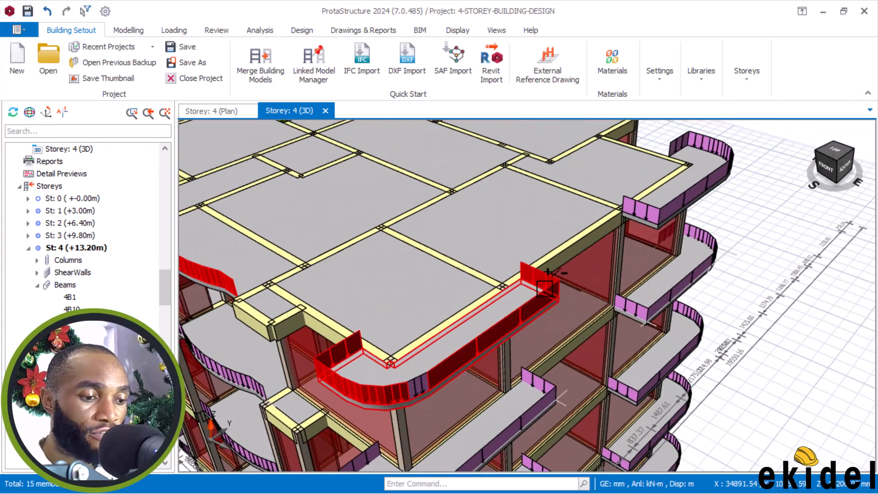
click(649, 206)
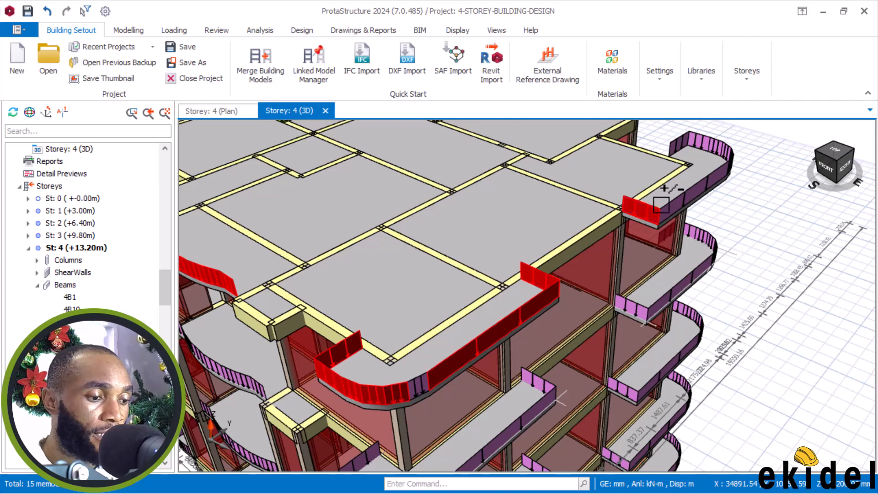
click(727, 173)
middle_drag(737, 166, 621, 244)
ctrl+click(518, 227)
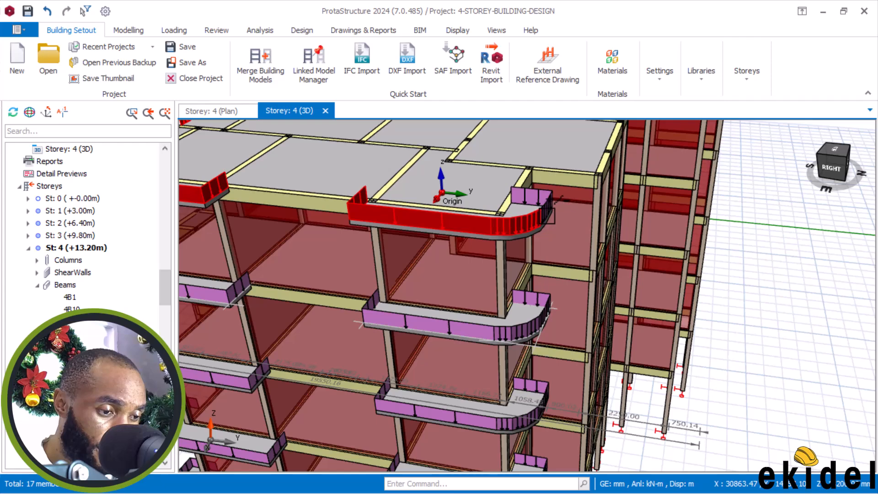
ctrl+click(540, 204)
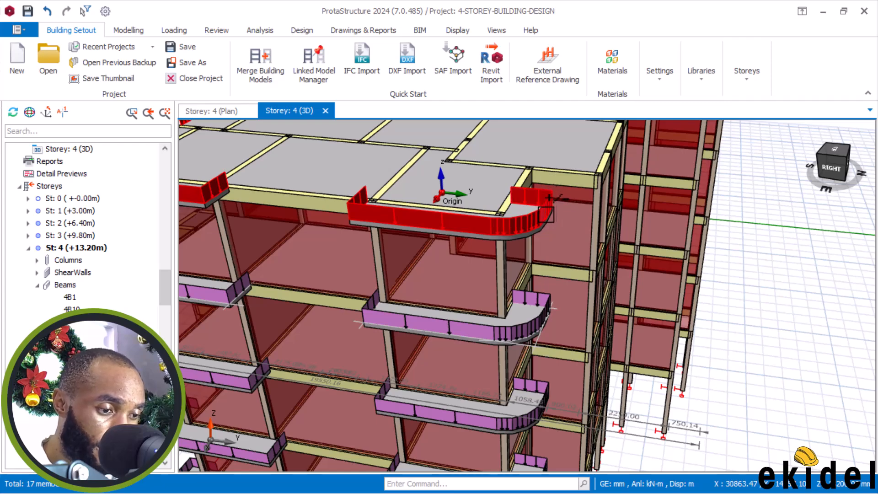
scroll(533, 391, down, 6)
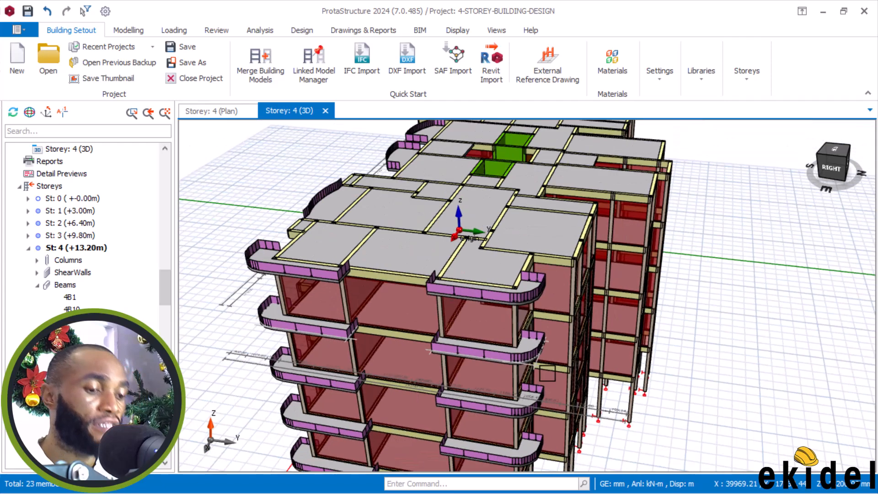
scroll(476, 273, up, 5)
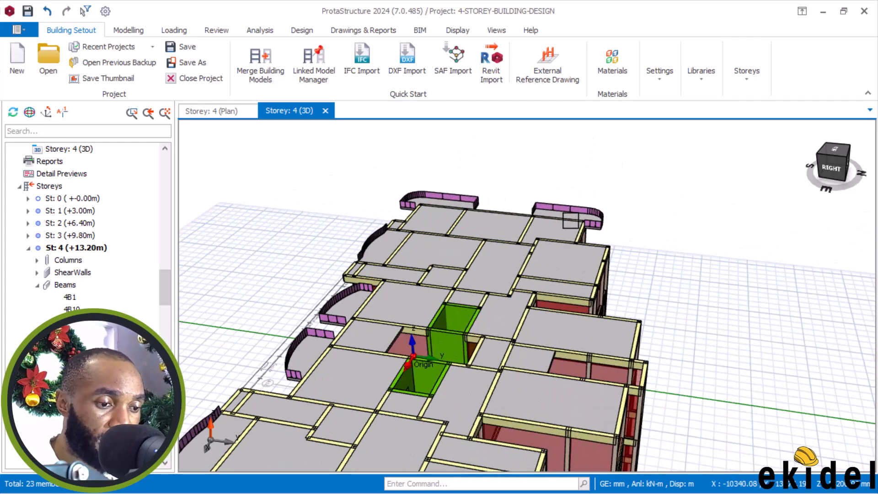
scroll(611, 211, up, 1)
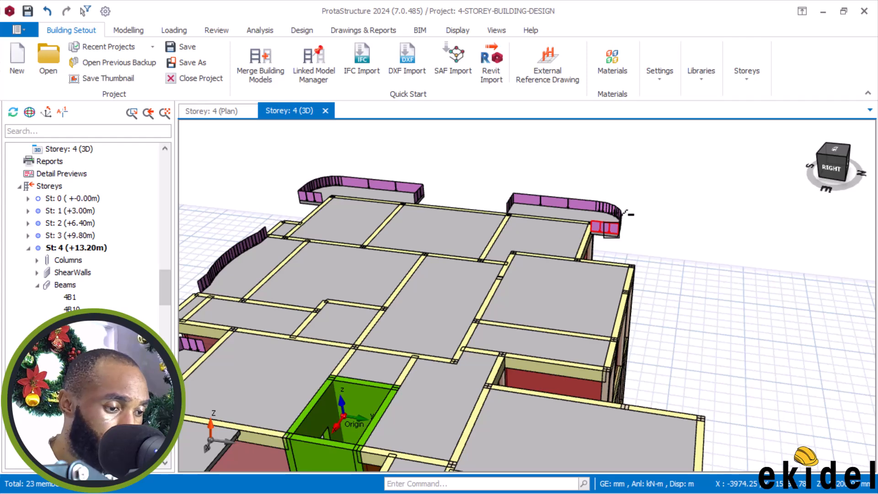
click(612, 231)
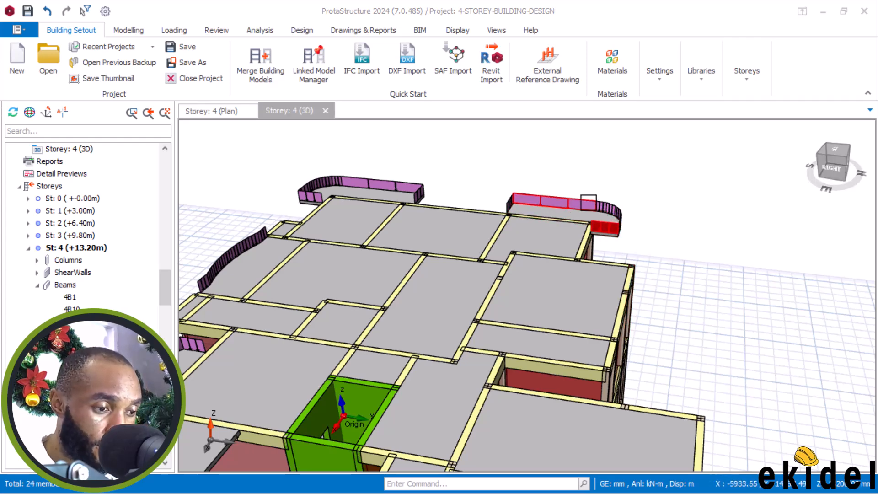
- Select the wall loads around both west-end balconies of storey 4 and delete them with the Slab Load filter
scroll(595, 199, up, 3)
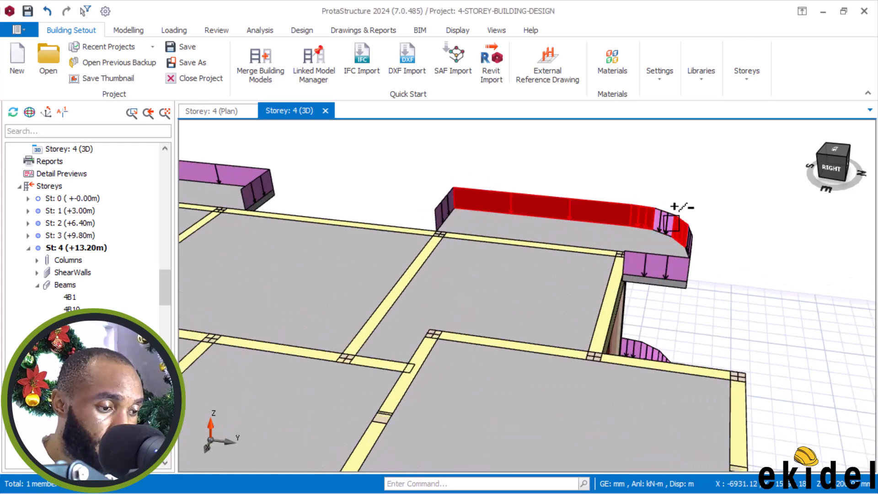
click(456, 221)
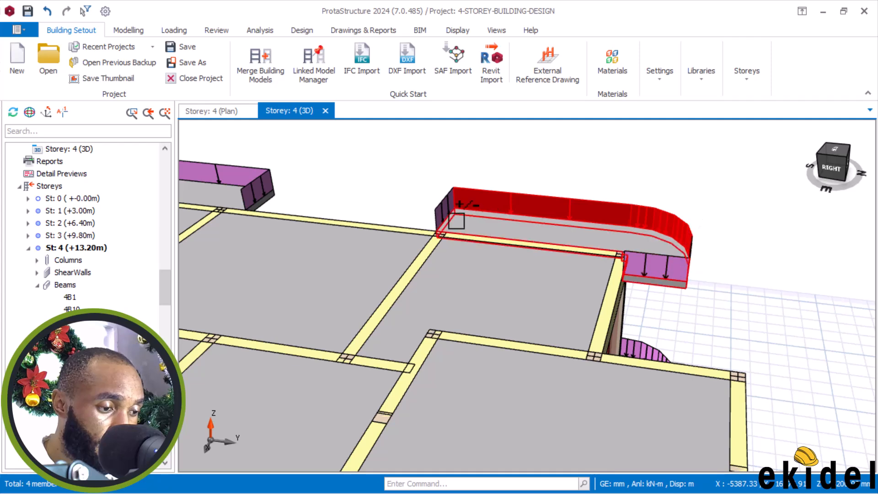
click(668, 261)
click(259, 188)
ctrl+click(258, 176)
key(Escape)
scroll(731, 205, down, 2)
scroll(241, 174, up, 2)
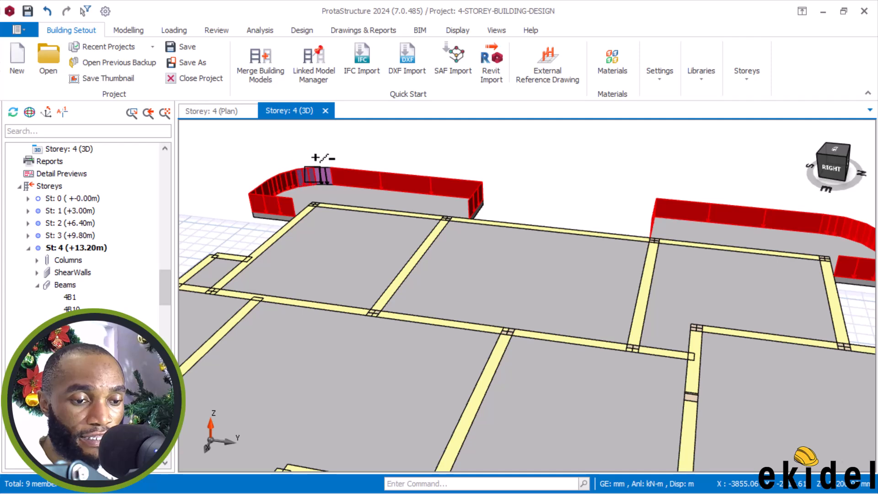
ctrl+click(333, 166)
middle_drag(375, 147, 376, 146)
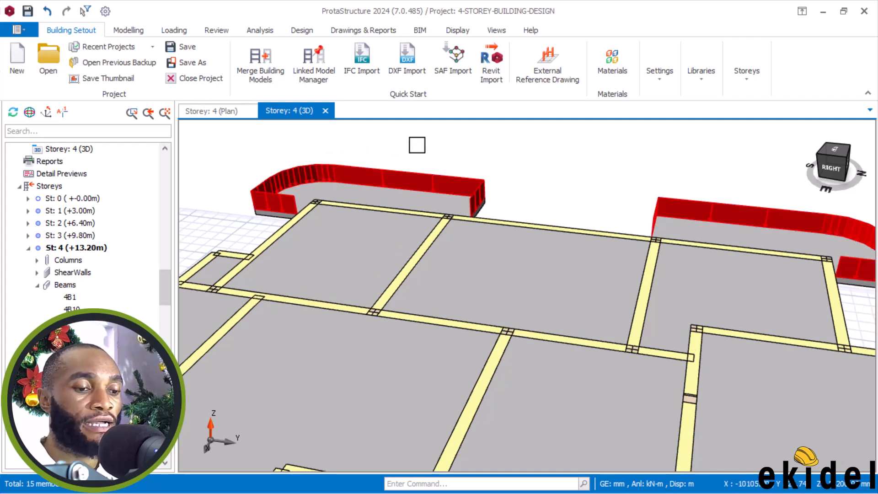
right_click(429, 144)
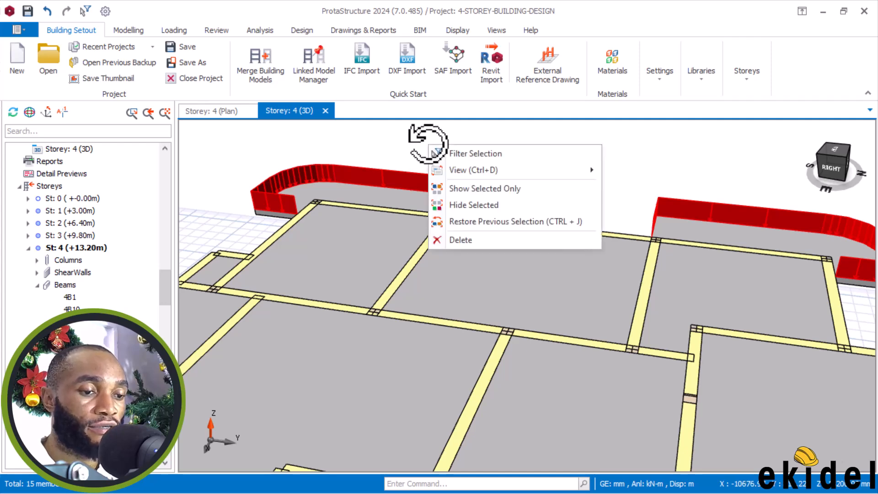
click(487, 240)
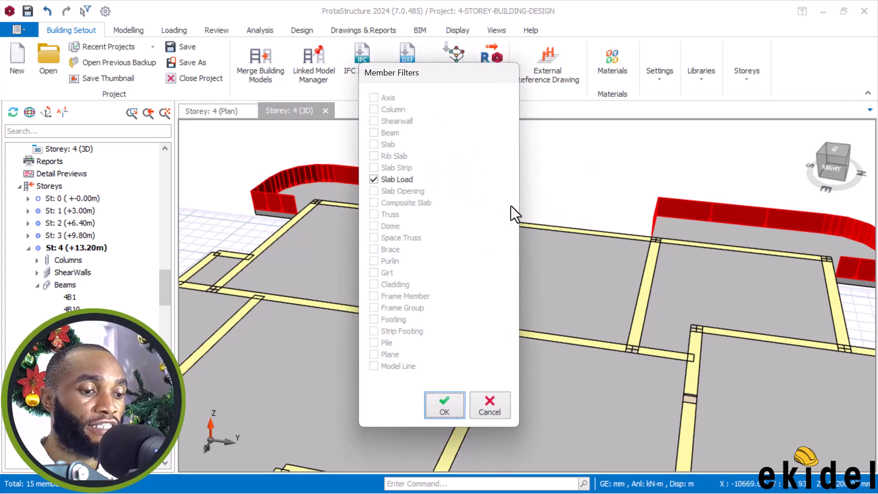
click(452, 400)
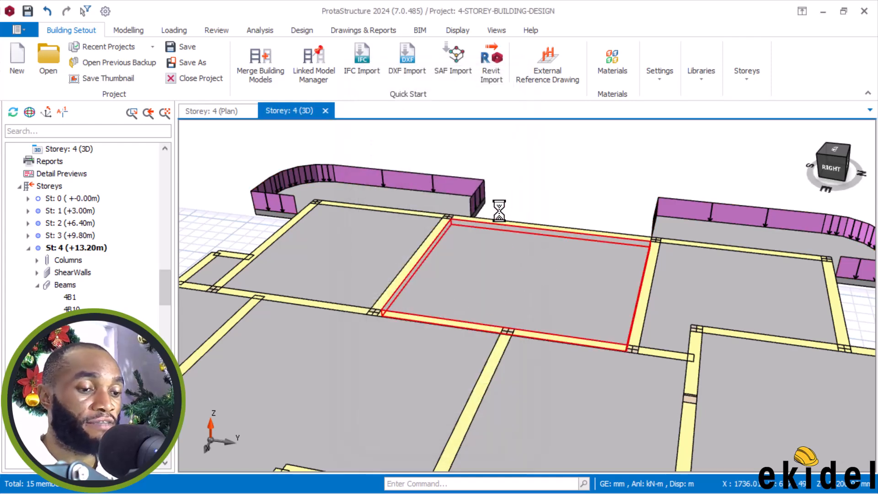
- Delete the leftover wall load on the north side of the north-west balcony of storey 4
scroll(535, 177, down, 5)
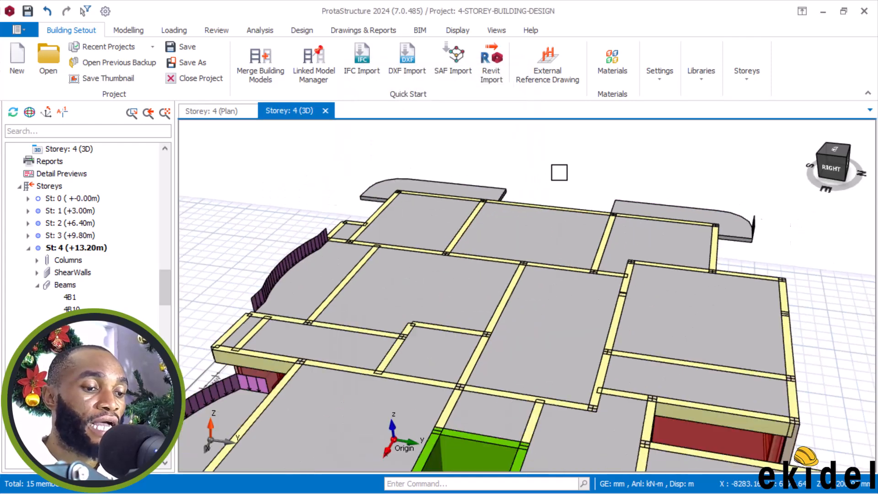
middle_drag(527, 295, 768, 247)
ctrl+click(383, 196)
middle_drag(415, 175, 415, 173)
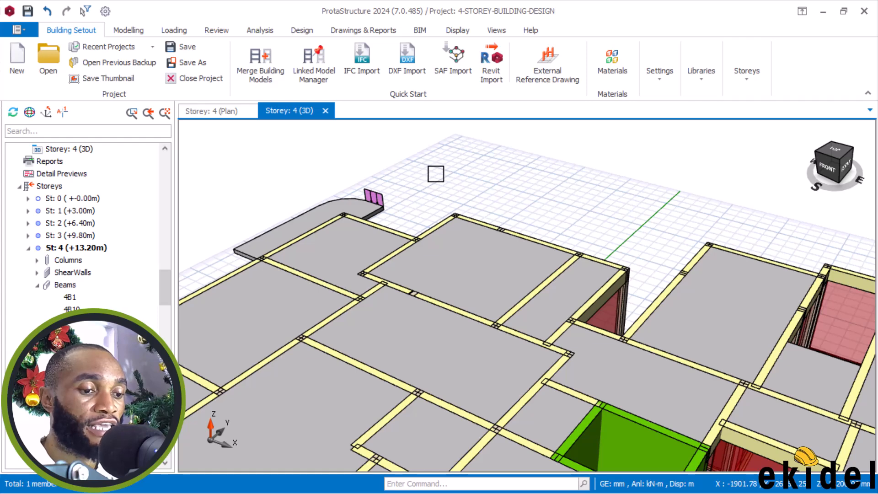
right_click(435, 174)
click(482, 268)
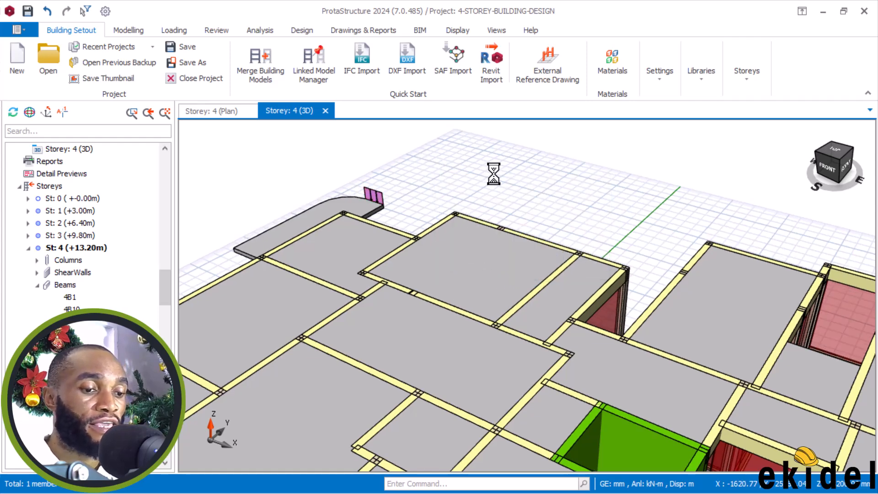
- Select the storey 4 wall loads along the curved front balcony near the building's west end
scroll(515, 165, down, 5)
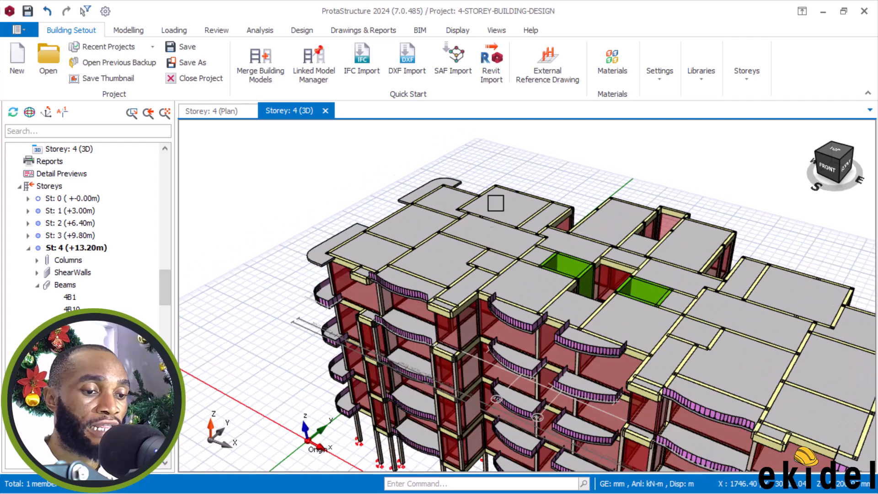
mouse_move(544, 319)
middle_down()
mouse_move(555, 314)
mouse_move(527, 309)
mouse_move(579, 249)
middle_up()
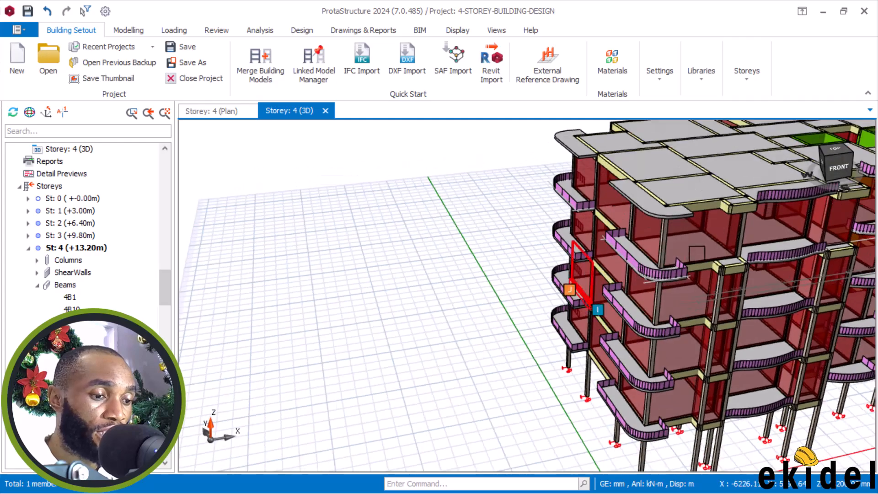
scroll(509, 298, up, 8)
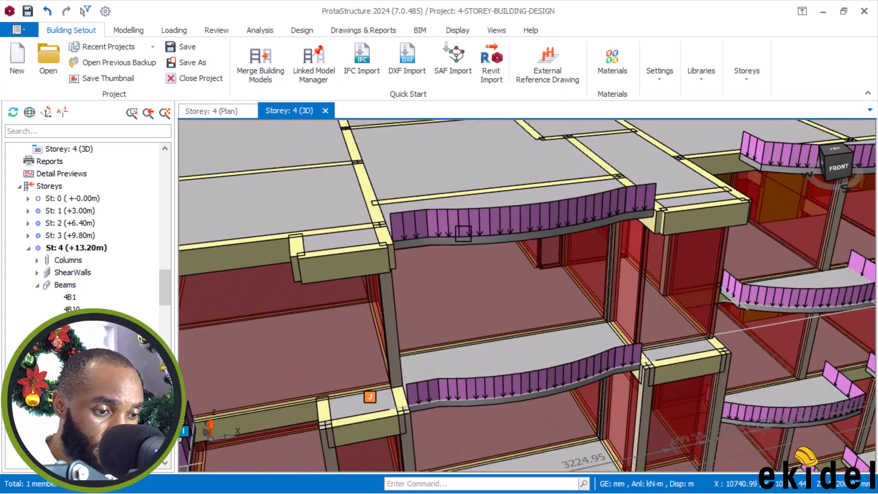
click(432, 221)
click(510, 221)
click(564, 215)
click(485, 218)
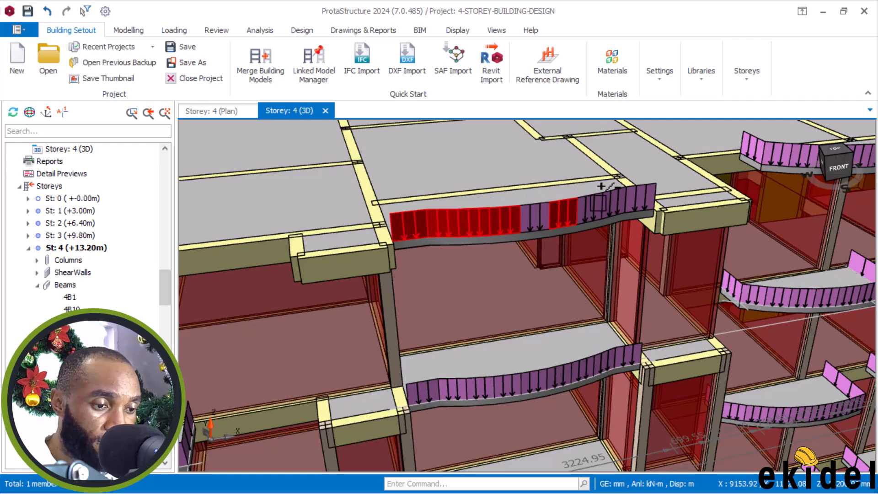
click(641, 197)
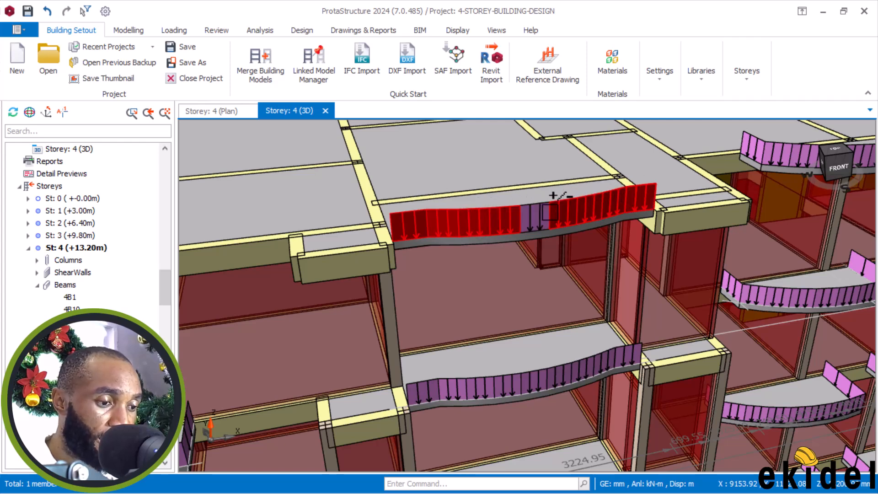
click(544, 216)
click(752, 147)
key(Escape)
- Add the storey 4 wall loads around the west-centre front balcony and on the west side of the east-centre one to the selection
scroll(339, 270, down, 3)
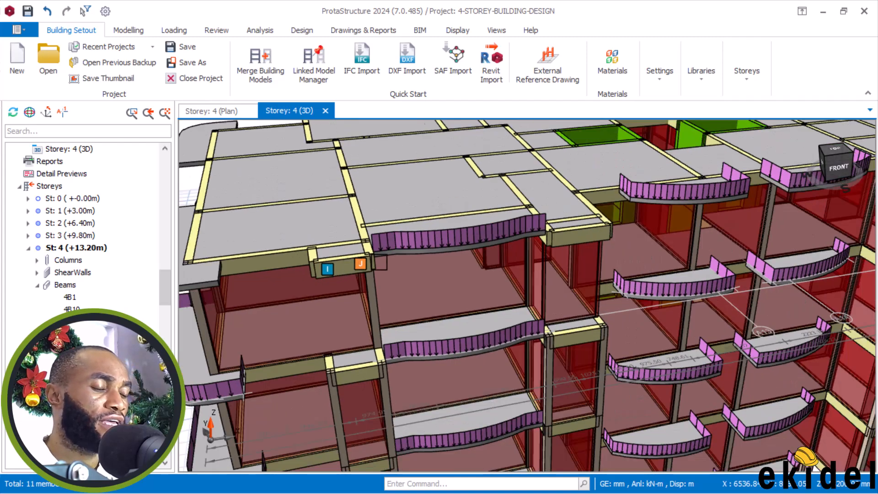
scroll(699, 203, up, 4)
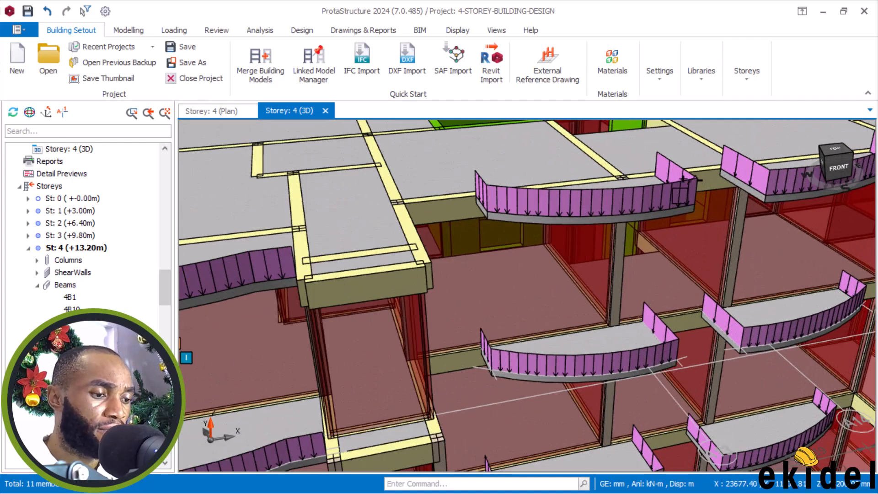
click(667, 177)
click(769, 171)
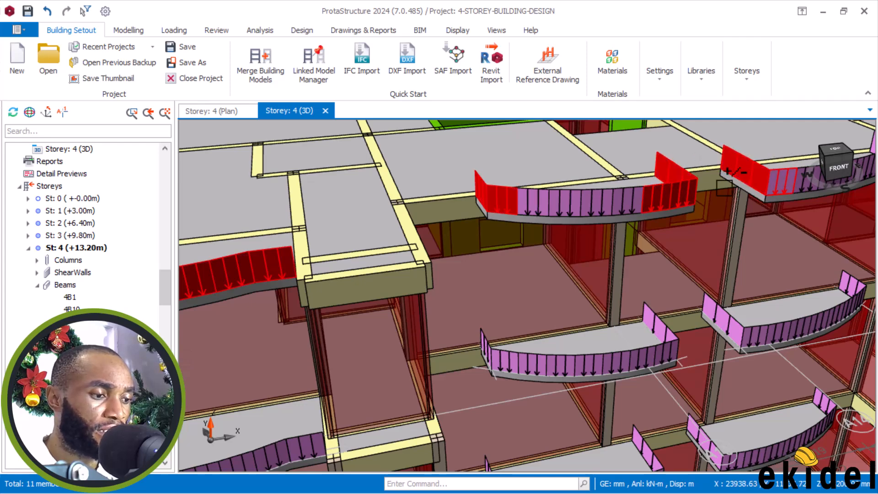
click(599, 192)
click(556, 199)
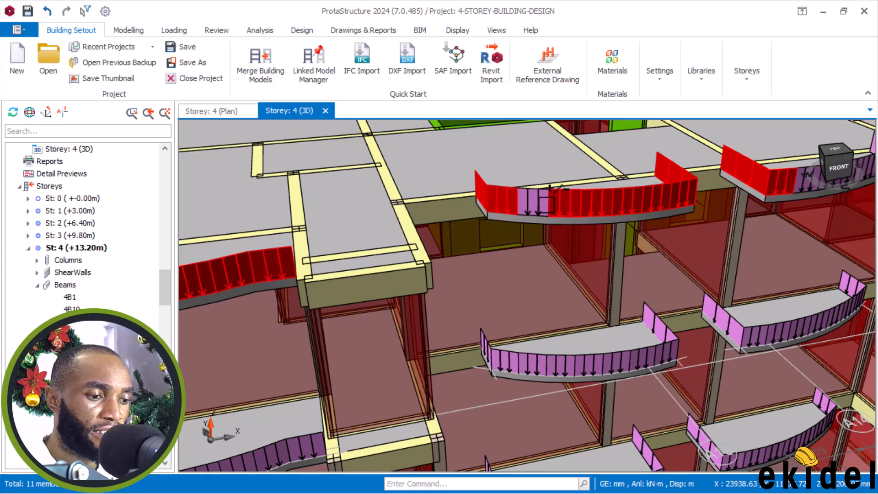
scroll(443, 233, down, 2)
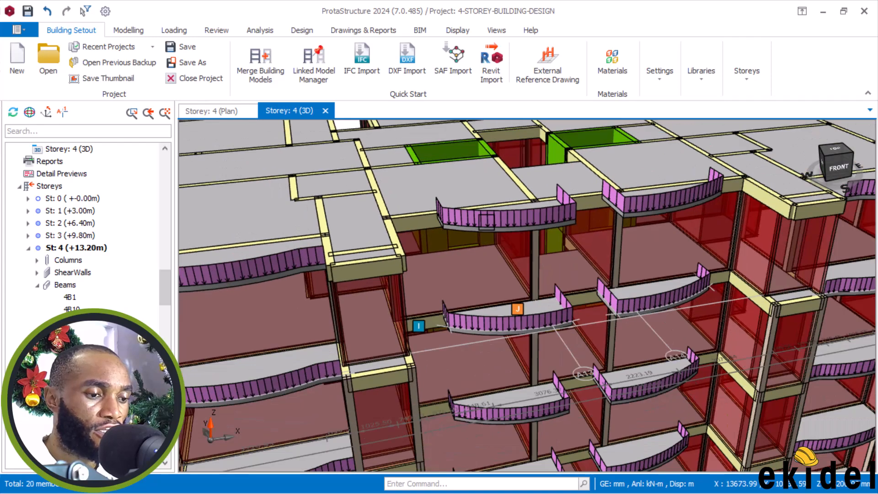
- Add the remaining wall loads around the east-centre front balcony of storey 4 and delete the whole selection with the Slab Load filter
scroll(624, 190, up, 2)
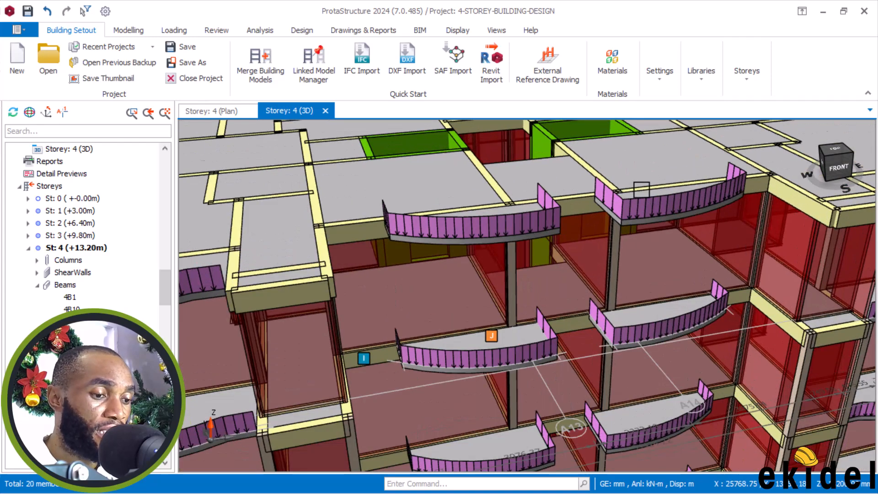
ctrl+click(659, 209)
ctrl+click(682, 205)
ctrl+click(709, 199)
ctrl+click(732, 194)
ctrl+click(757, 179)
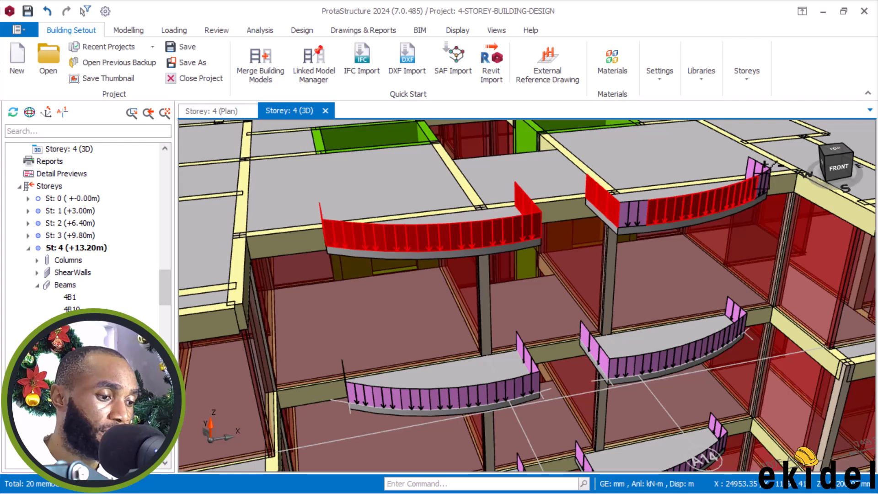
ctrl+click(641, 214)
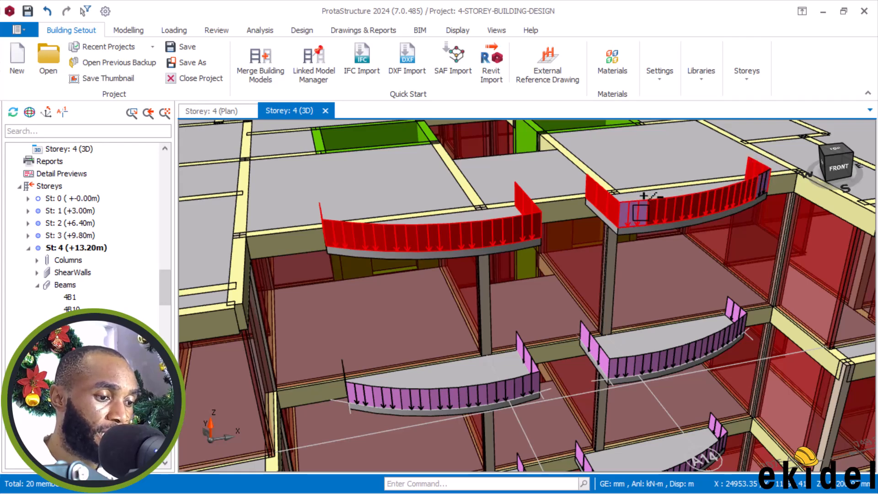
shift+middle_drag(682, 156, 680, 157)
right_click(687, 156)
click(690, 249)
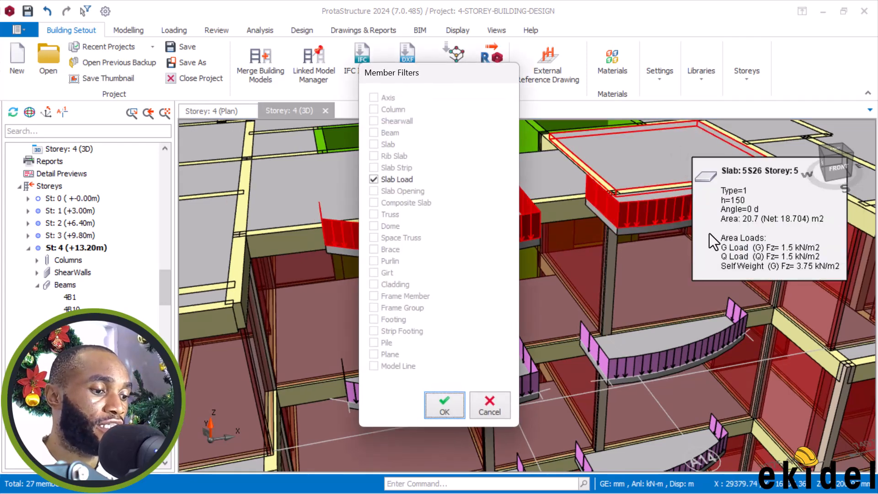
click(443, 399)
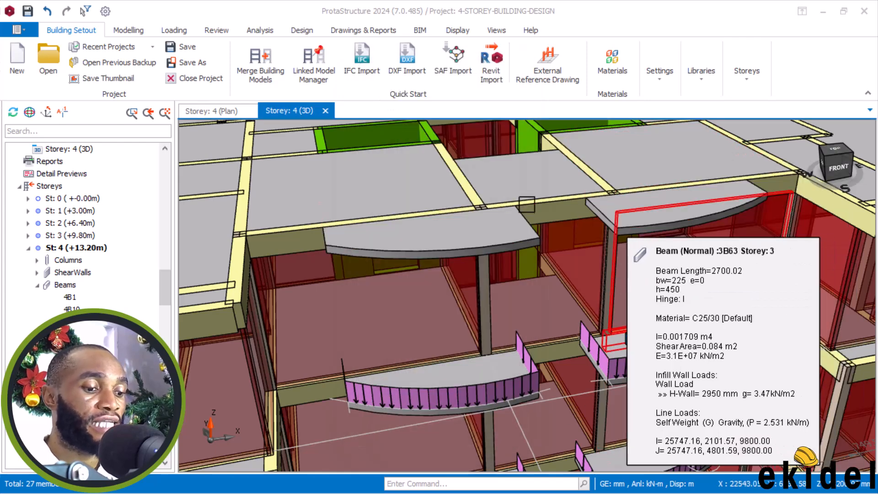
- Select the storey 4 wall loads along the curved front balcony near the building's east end
scroll(566, 199, down, 10)
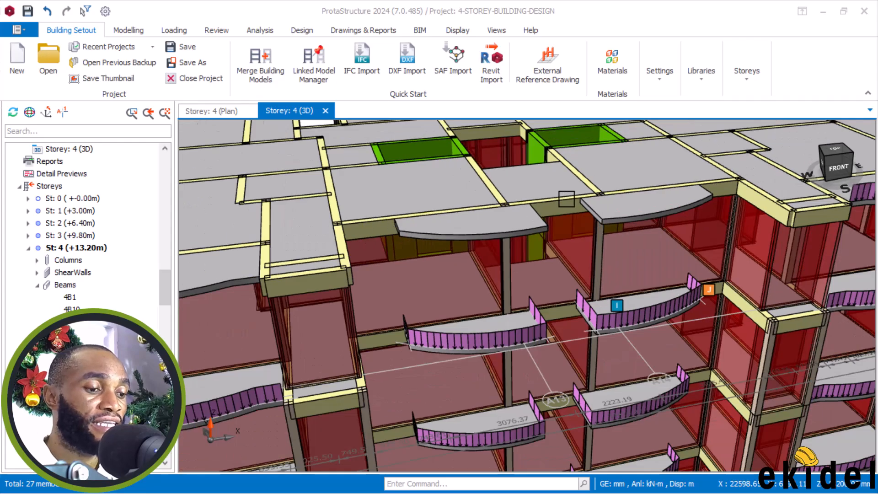
middle_drag(599, 196, 608, 193)
scroll(590, 208, up, 10)
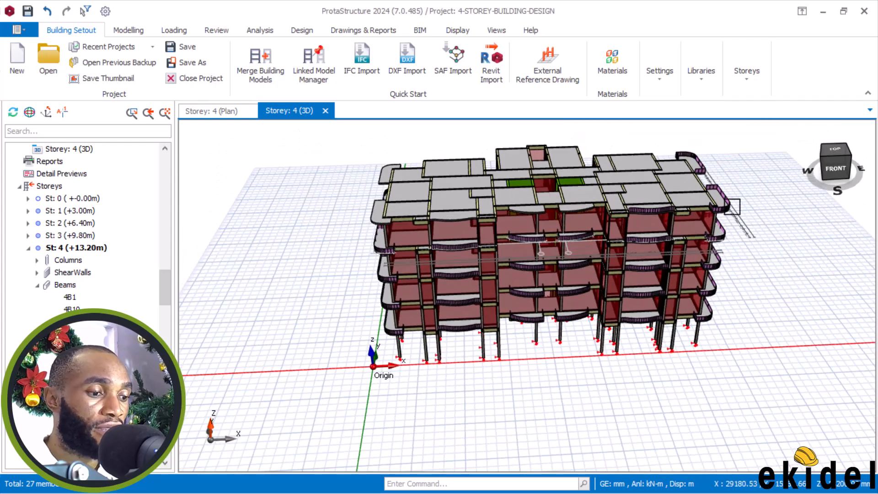
scroll(589, 210, up, 3)
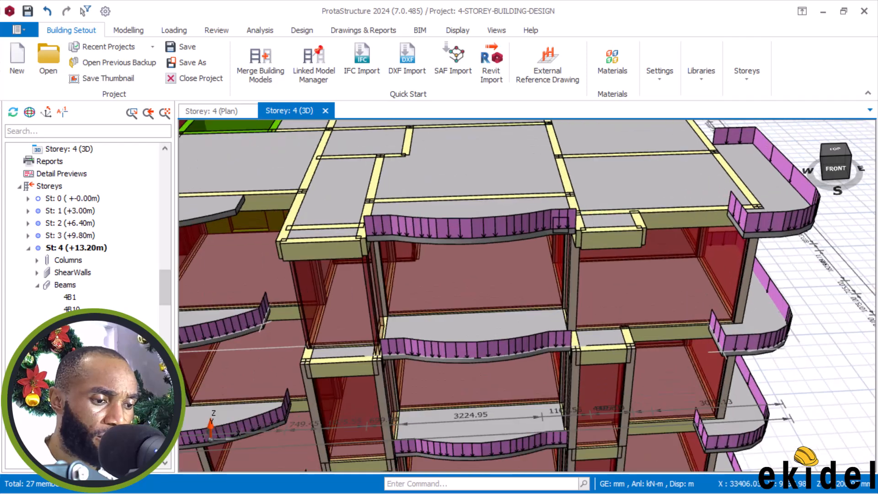
click(550, 220)
click(522, 223)
click(502, 227)
click(541, 223)
click(454, 226)
click(424, 226)
click(400, 226)
click(374, 210)
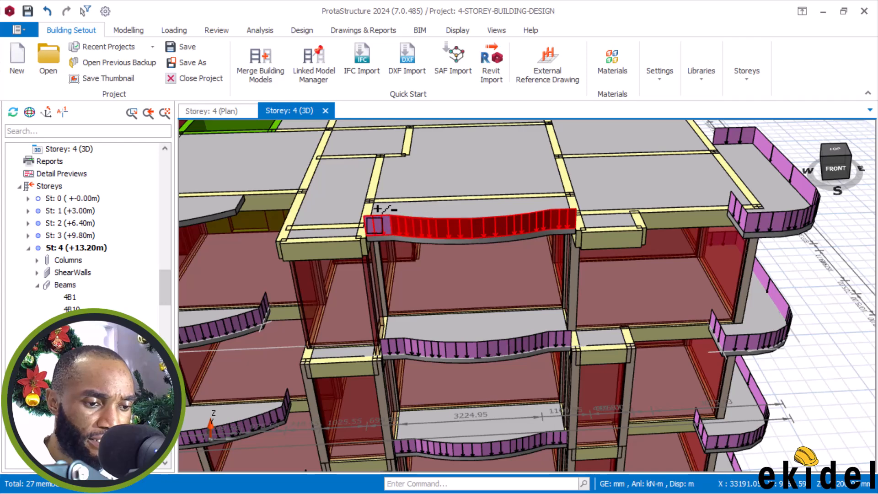
- Add the wall loads around the south-east corner balcony of storey 4 and delete the selection with the Slab Load filter
click(735, 196)
click(808, 203)
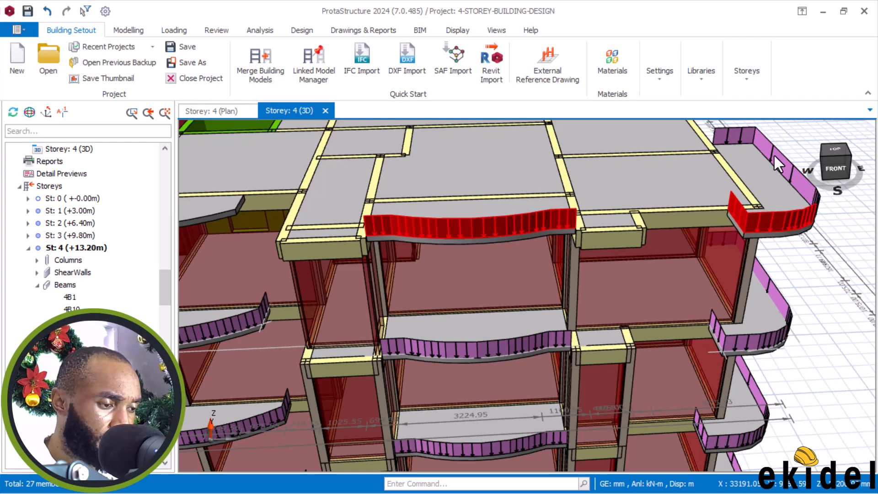
middle_drag(773, 160, 757, 224)
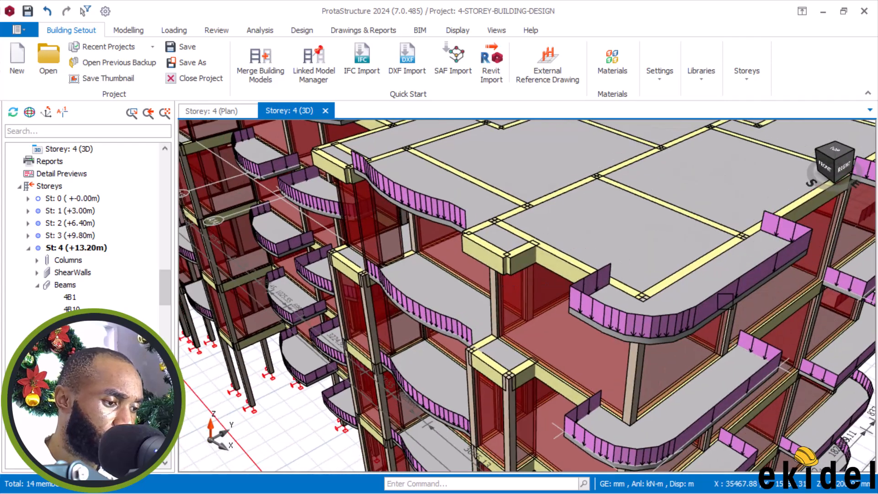
click(670, 327)
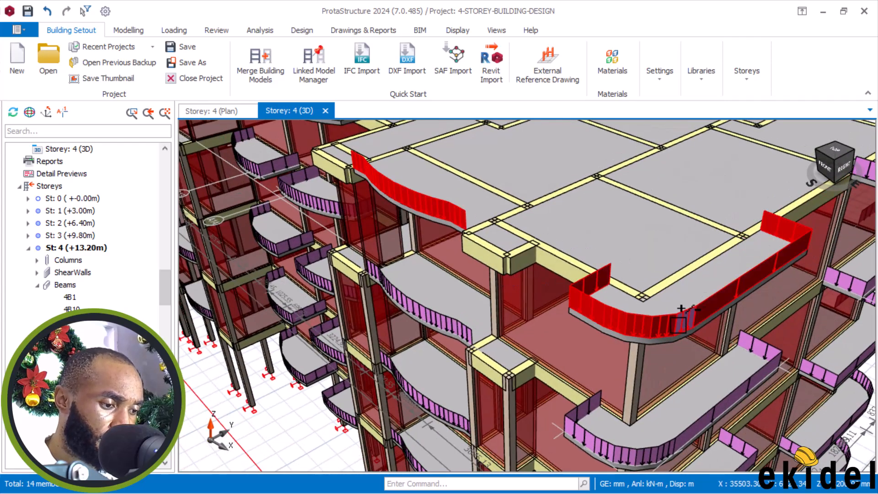
click(681, 323)
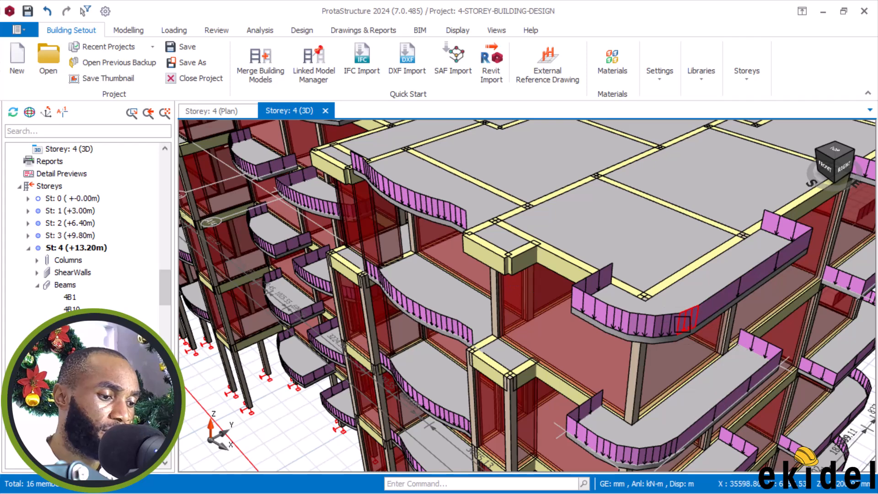
click(686, 319)
right_click(687, 319)
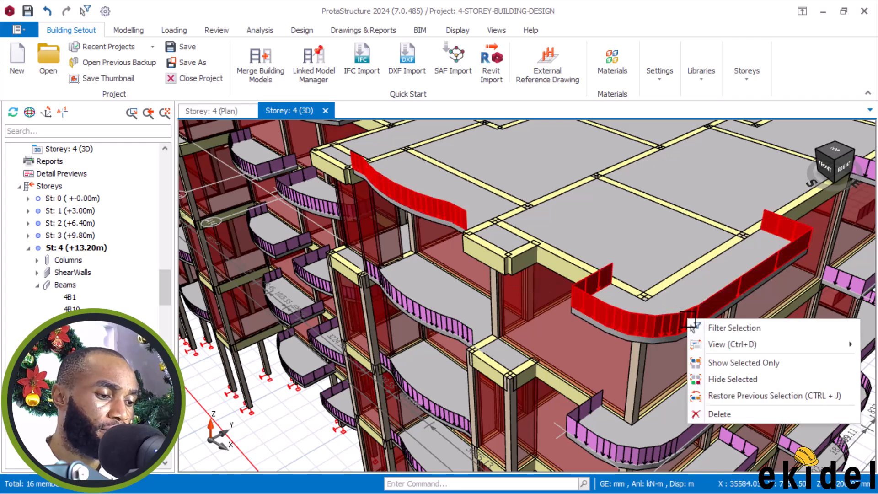
click(753, 414)
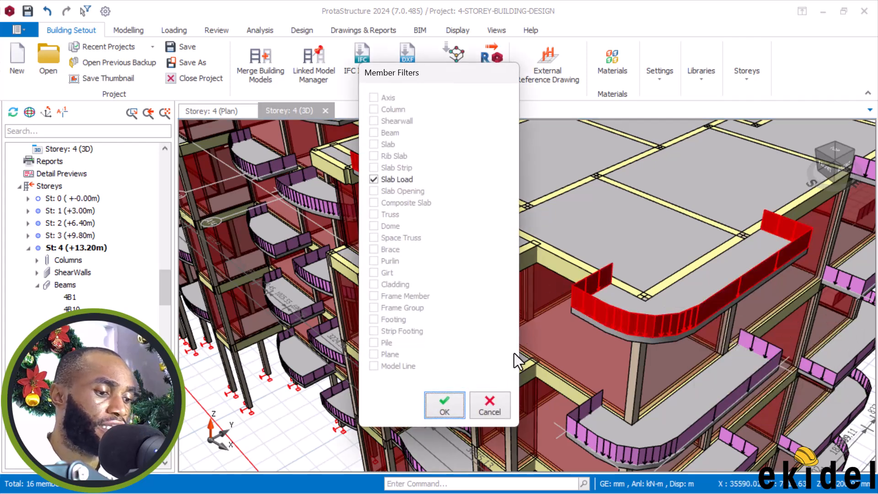
click(440, 402)
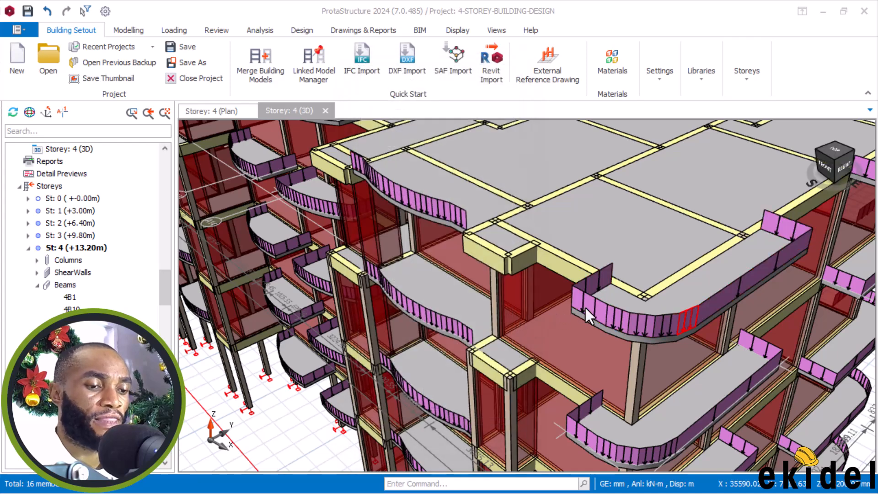
click(594, 302)
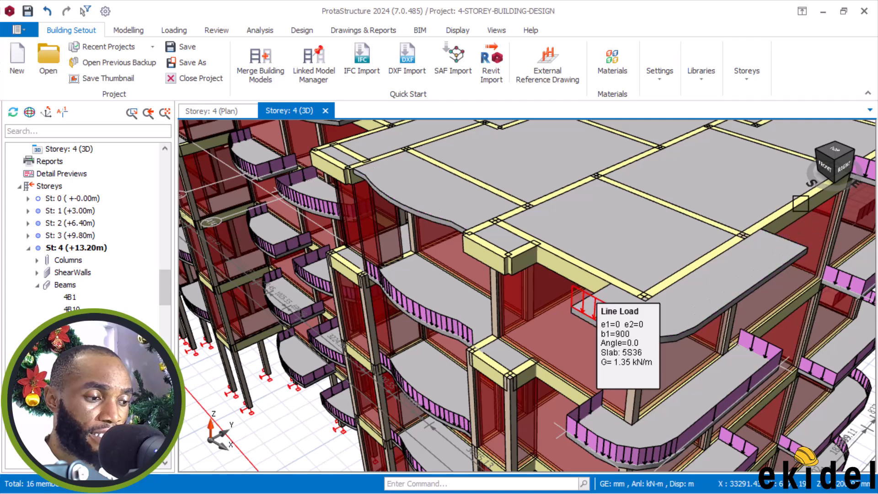
- Select all wall loads around the north-east corner balcony of storey 4 and delete them as slab loads
scroll(470, 271, down, 3)
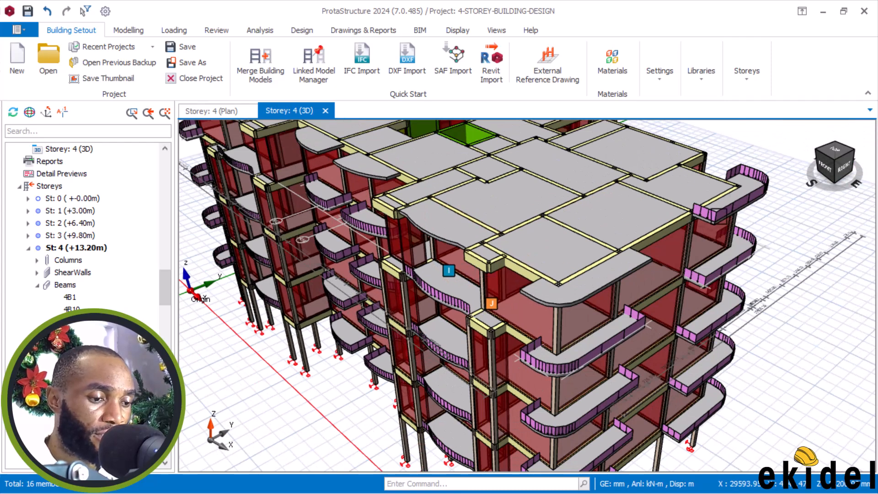
scroll(768, 183, up, 3)
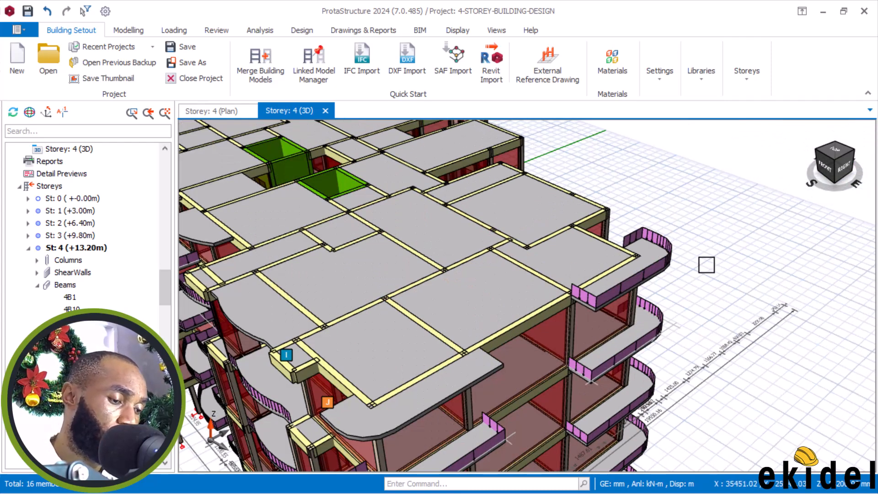
scroll(706, 260, up, 3)
scroll(662, 243, up, 2)
middle_drag(648, 291, 514, 274)
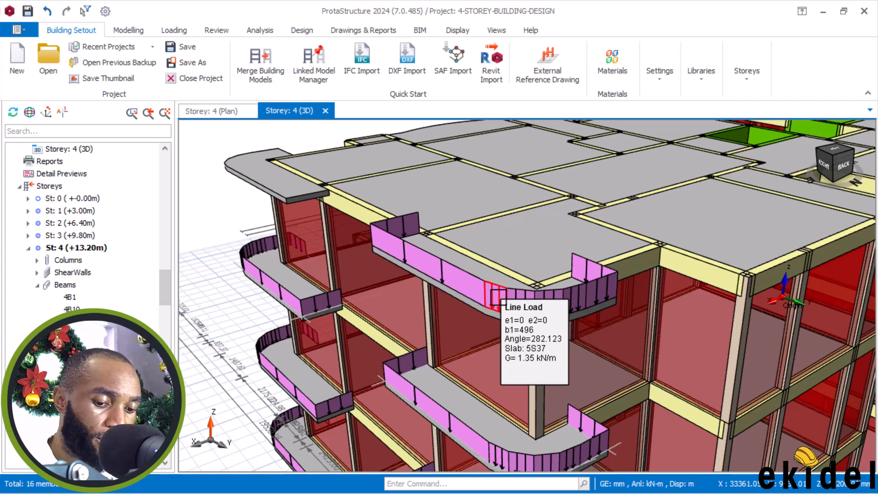
click(499, 296)
ctrl+click(517, 299)
ctrl+click(574, 307)
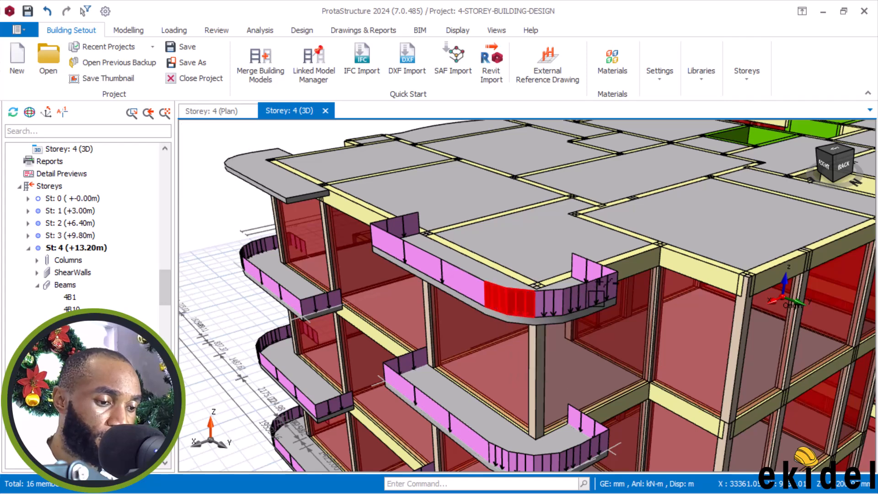
ctrl+click(602, 282)
ctrl+click(597, 273)
ctrl+click(539, 303)
ctrl+click(397, 230)
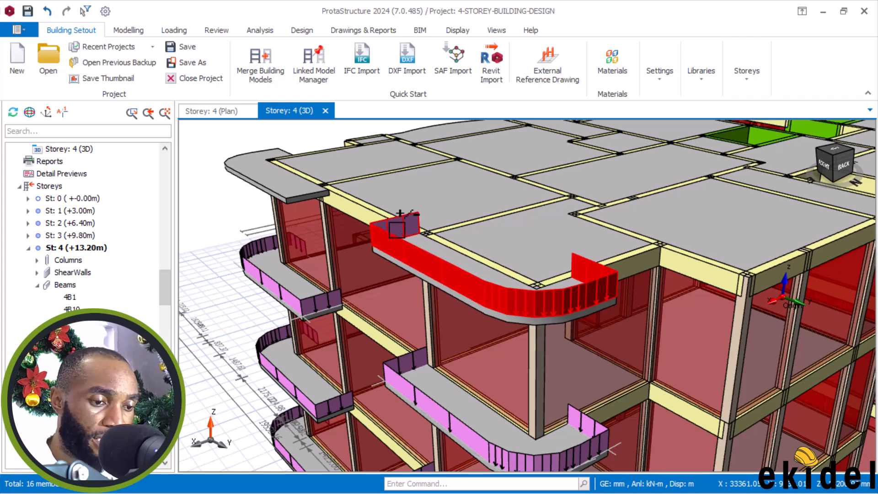
right_click(397, 229)
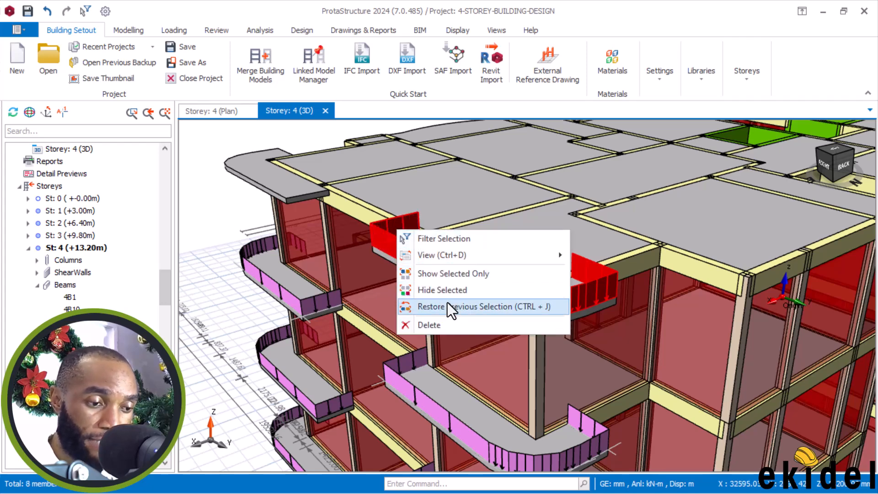
click(449, 323)
click(449, 402)
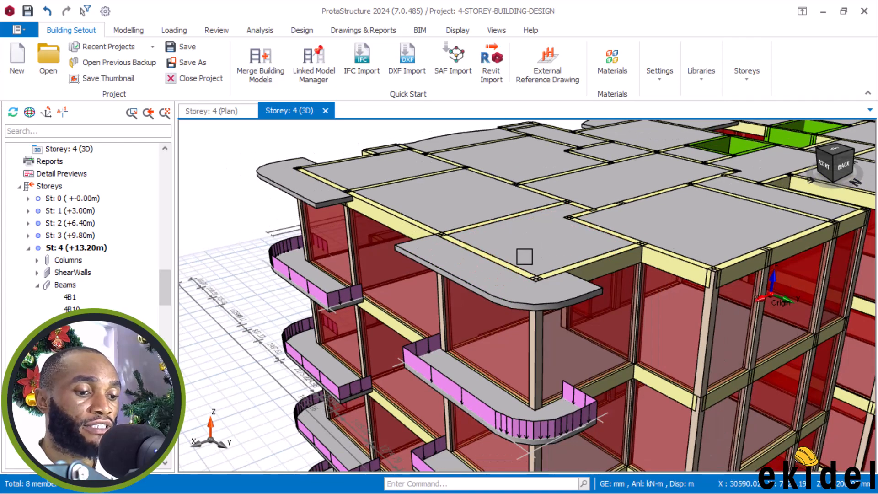
scroll(525, 254, down, 1)
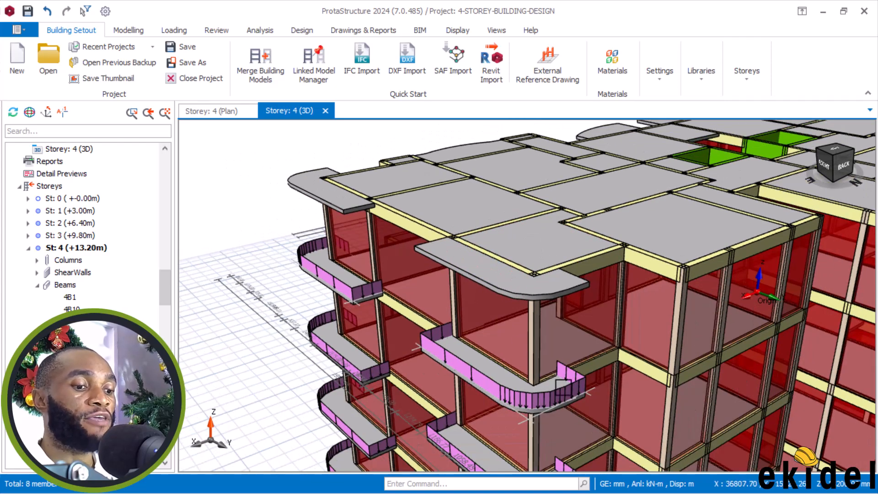
- Examine the curved balconies below roof level at the building's east end in 3D, checking their slab and wall line loads
mouse_move(565, 390)
middle_down()
mouse_move(533, 358)
mouse_move(502, 350)
mouse_move(542, 334)
mouse_move(525, 345)
mouse_move(489, 344)
middle_up()
scroll(489, 344, up, 2)
scroll(403, 288, up, 2)
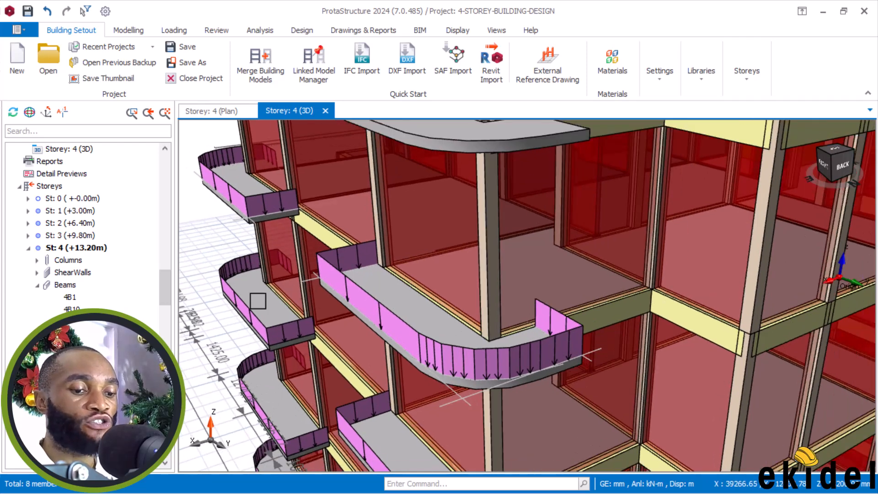
scroll(255, 273, up, 2)
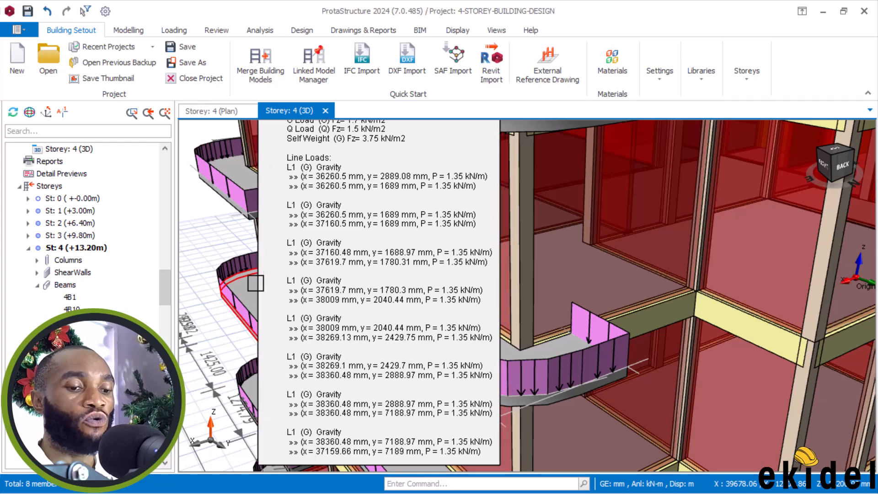
scroll(271, 322, up, 2)
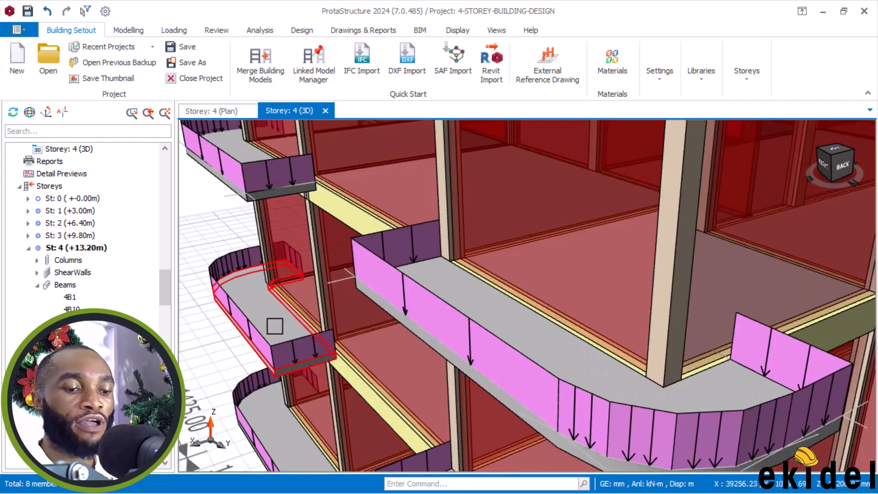
mouse_move(278, 328)
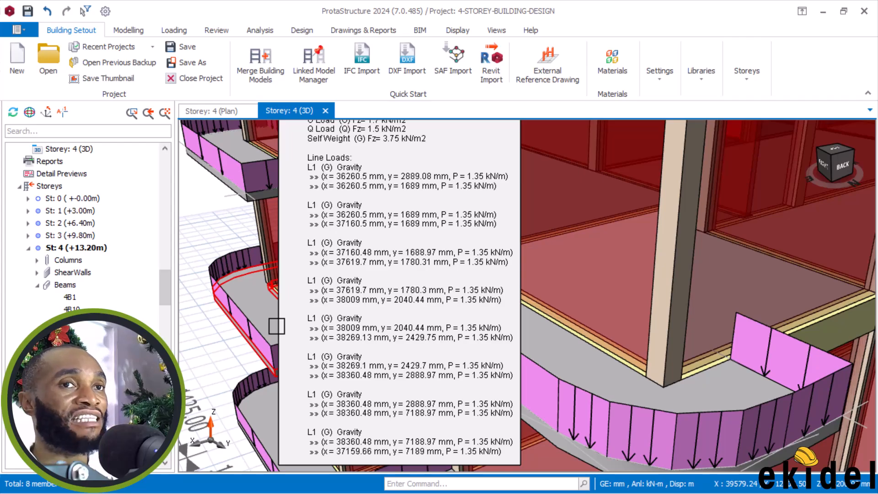
scroll(320, 284, down, 7)
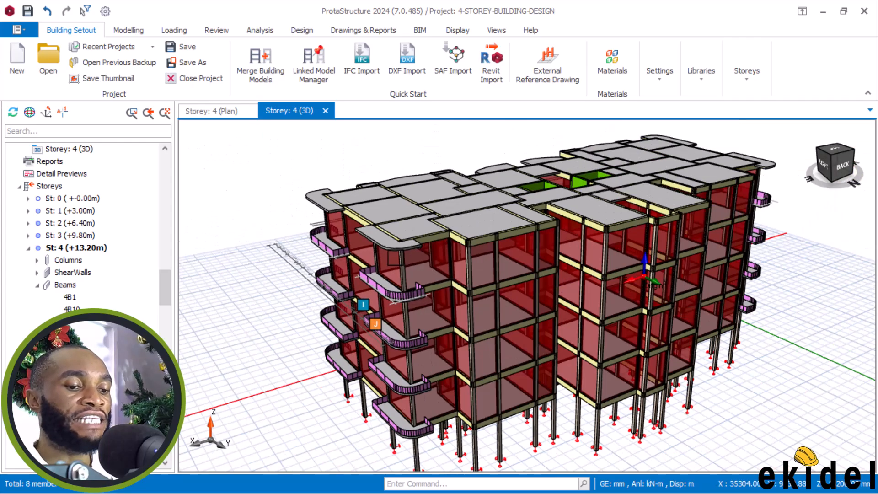
mouse_move(357, 297)
middle_down()
mouse_move(386, 268)
mouse_move(383, 286)
middle_up()
scroll(383, 286, up, 4)
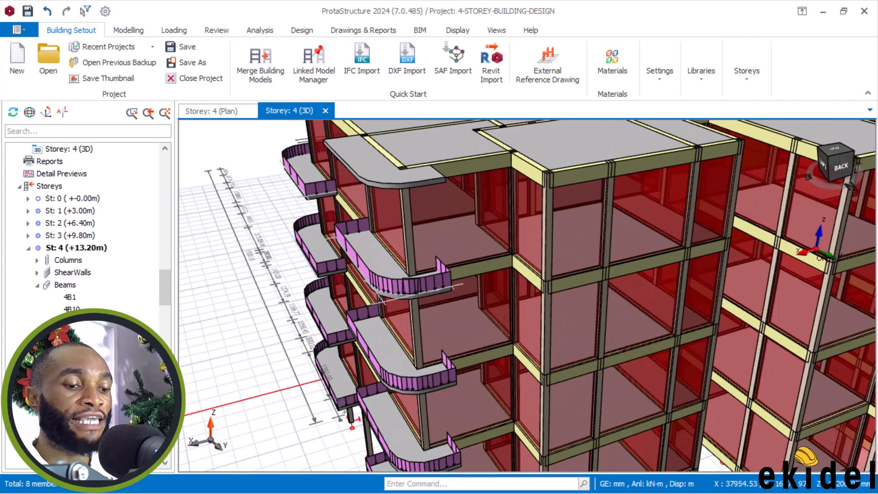
- Examine the building's balconies and roof-level slabs in the 3D view
scroll(399, 296, down, 2)
scroll(399, 297, down, 3)
mouse_move(399, 297)
middle_down()
mouse_move(386, 323)
mouse_move(401, 311)
middle_up()
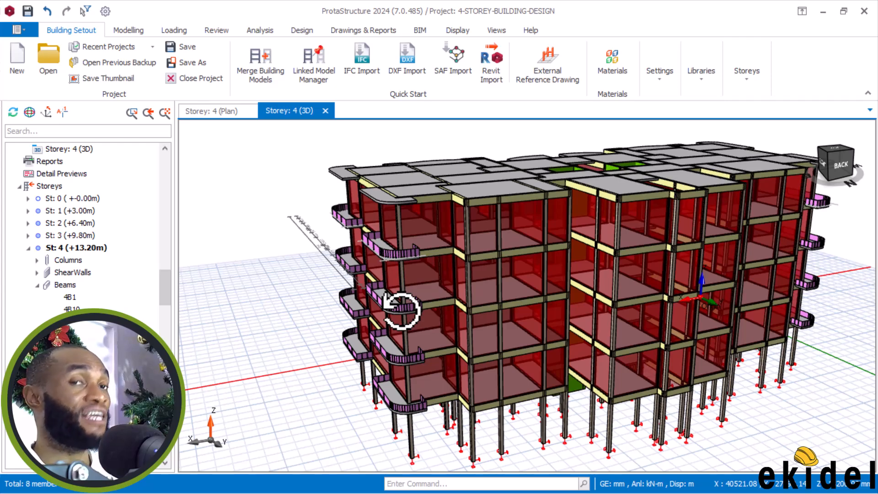
scroll(401, 310, up, 5)
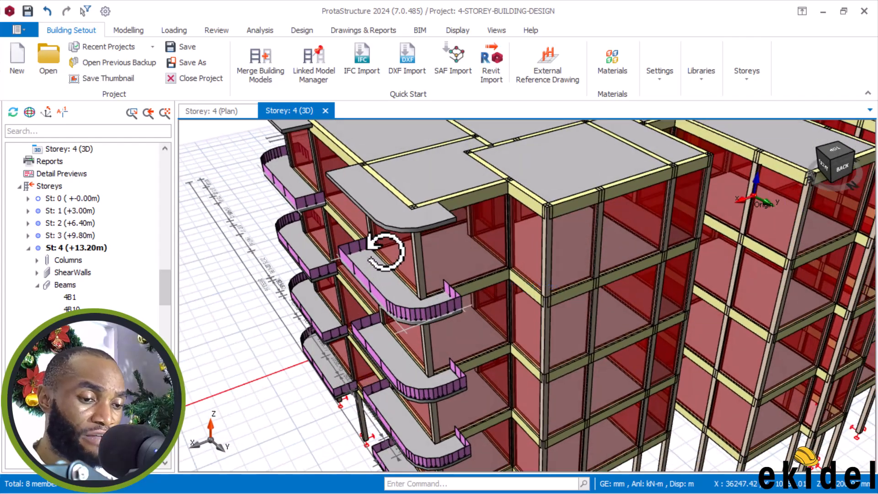
scroll(479, 246, down, 6)
middle_drag(478, 246, 420, 274)
scroll(480, 263, up, 5)
scroll(427, 251, up, 5)
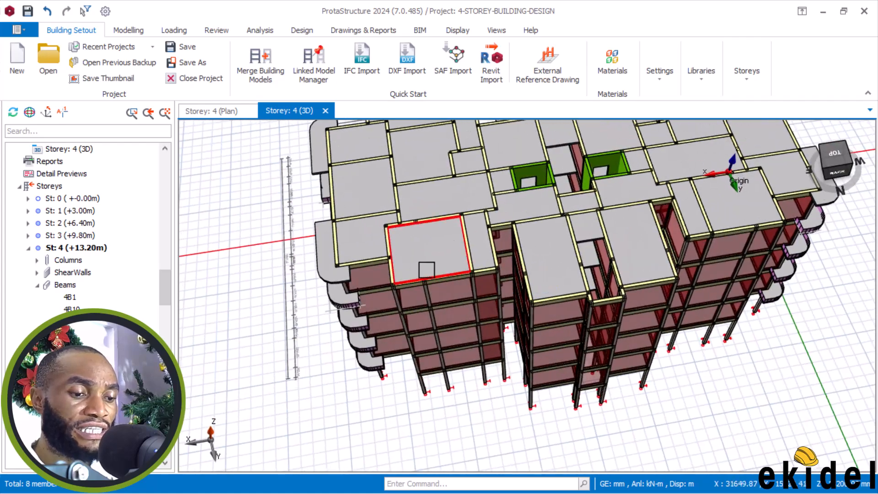
scroll(436, 244, down, 3)
middle_drag(447, 223, 407, 273)
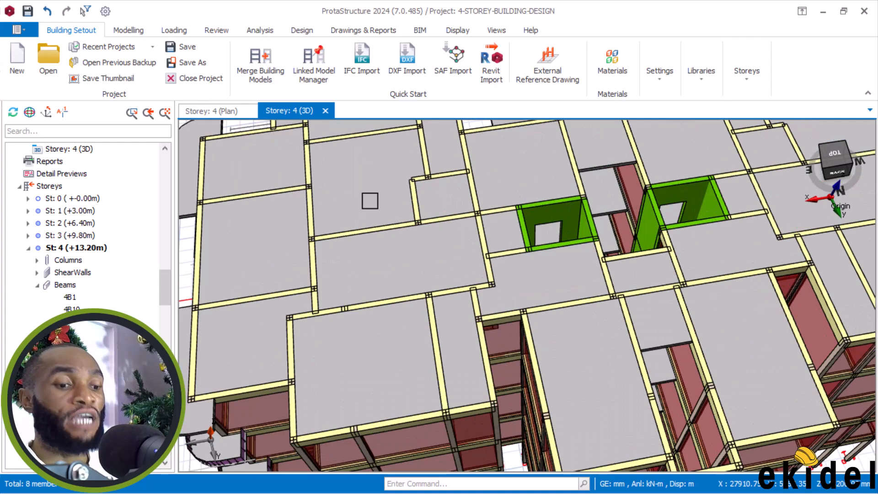
- Select and delete all roof-level room slabs across the building, excluding the curved balcony canopies and the stairwell slabs
scroll(368, 200, up, 3)
click(368, 192)
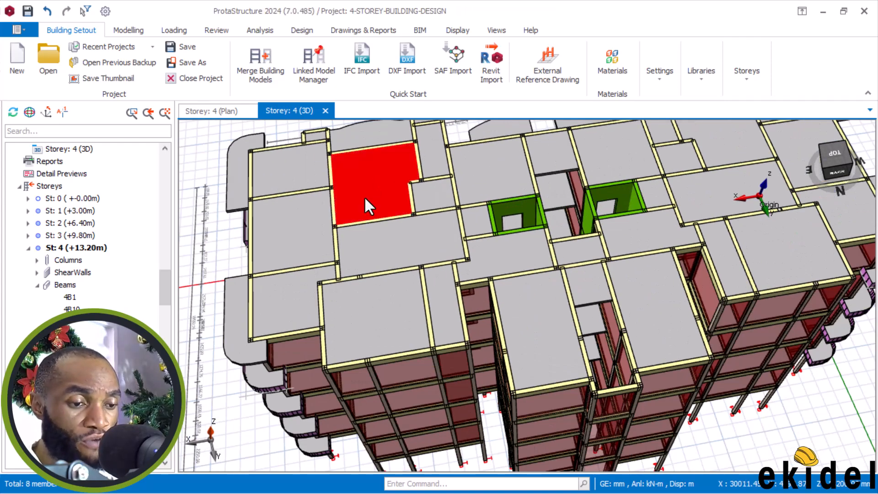
click(305, 213)
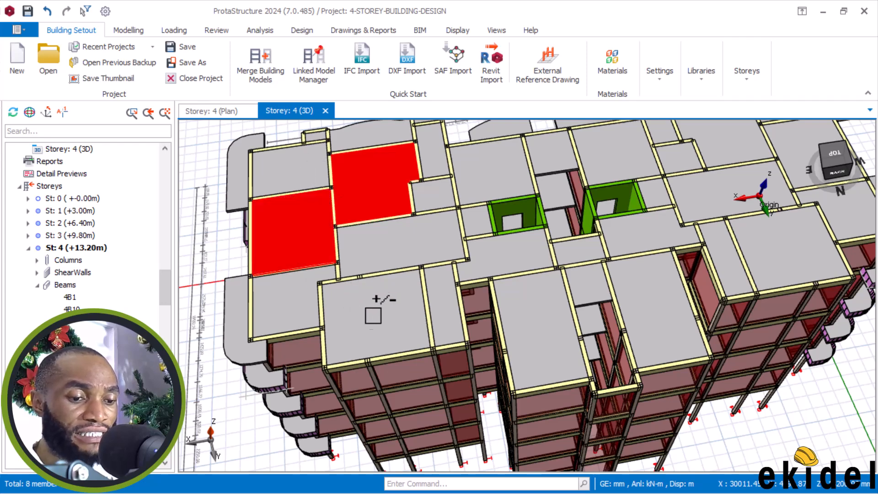
click(307, 176)
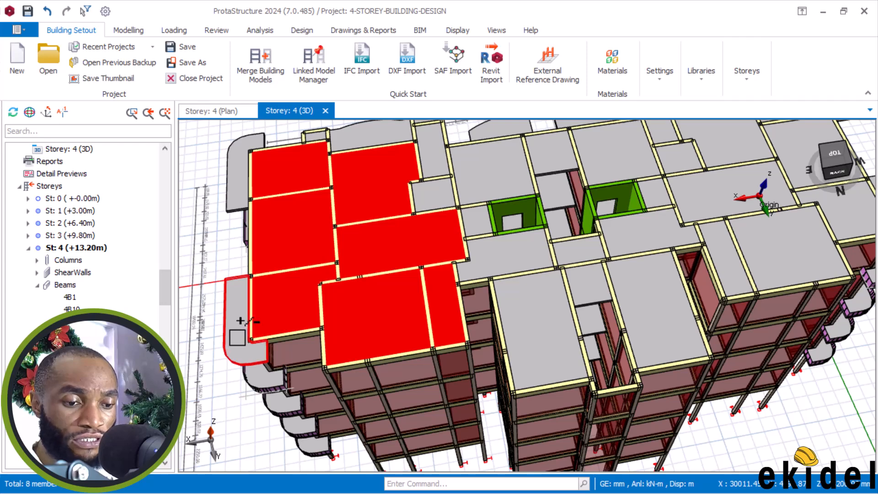
click(522, 320)
click(663, 314)
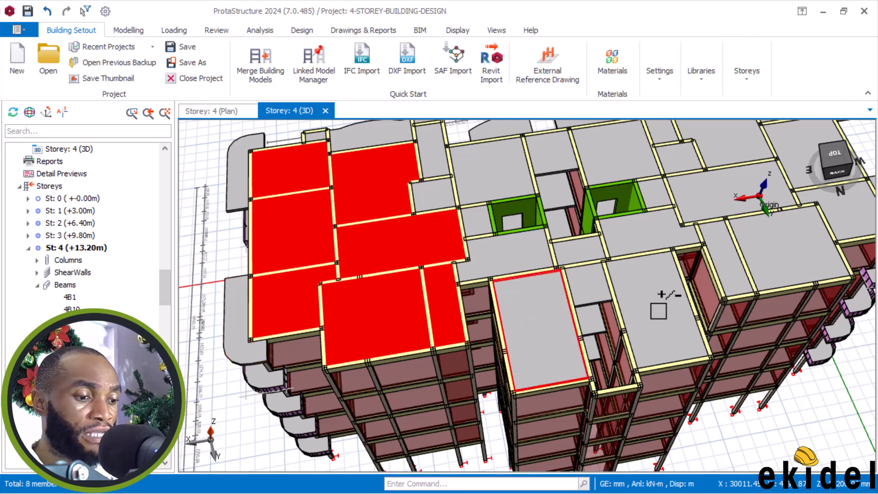
ctrl+click(556, 247)
ctrl+click(510, 251)
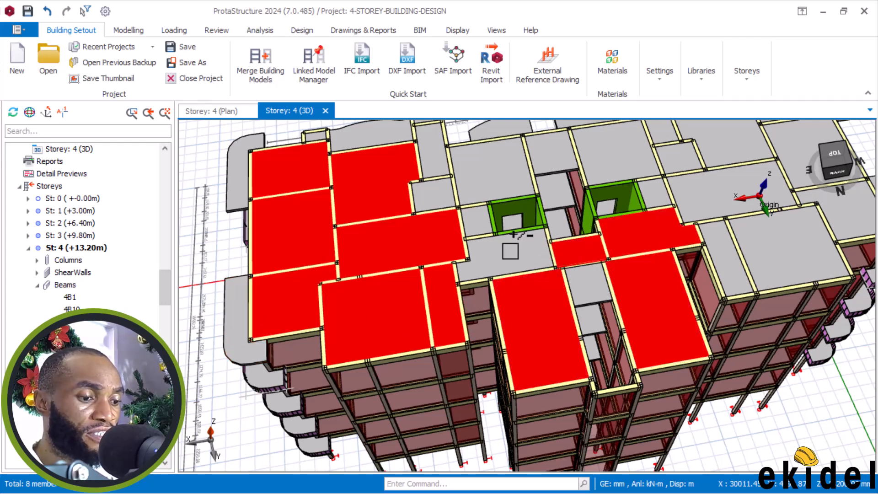
click(483, 220)
click(480, 174)
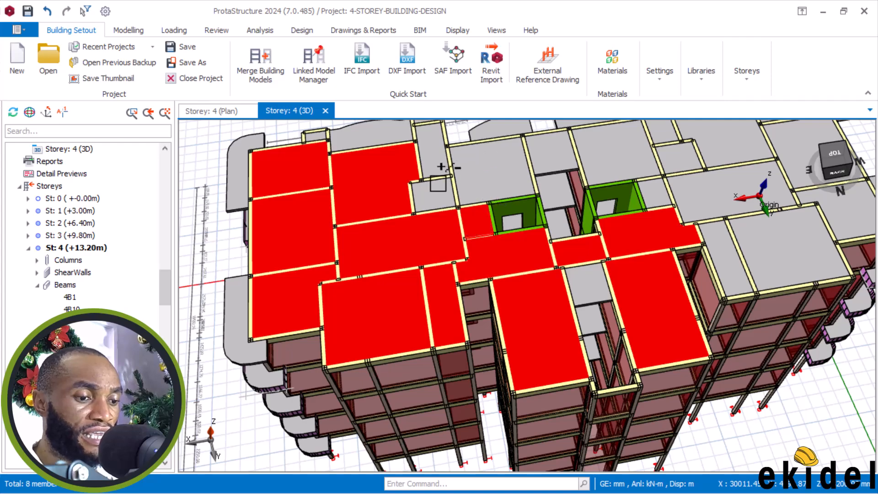
click(438, 181)
scroll(371, 275, down, 3)
scroll(449, 150, up, 4)
scroll(448, 149, up, 2)
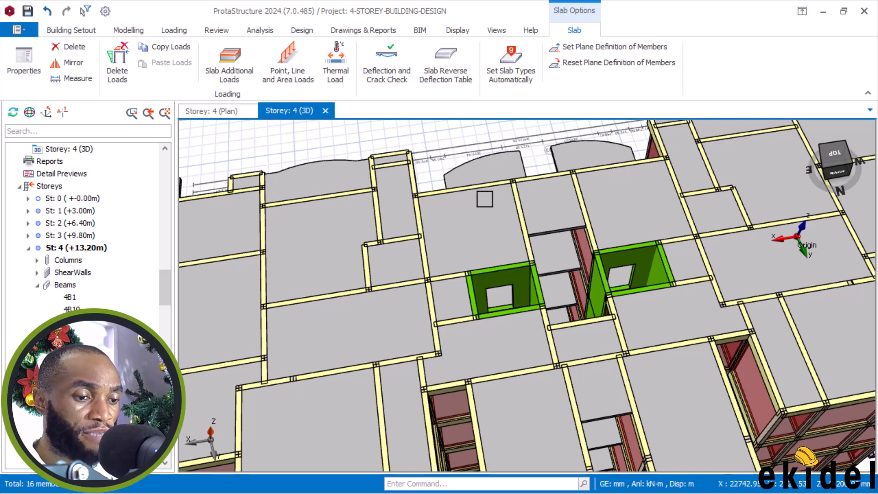
click(554, 207)
click(666, 210)
click(728, 210)
ctrl+click(714, 168)
ctrl+click(773, 169)
ctrl+click(779, 235)
ctrl+click(688, 263)
ctrl+click(780, 333)
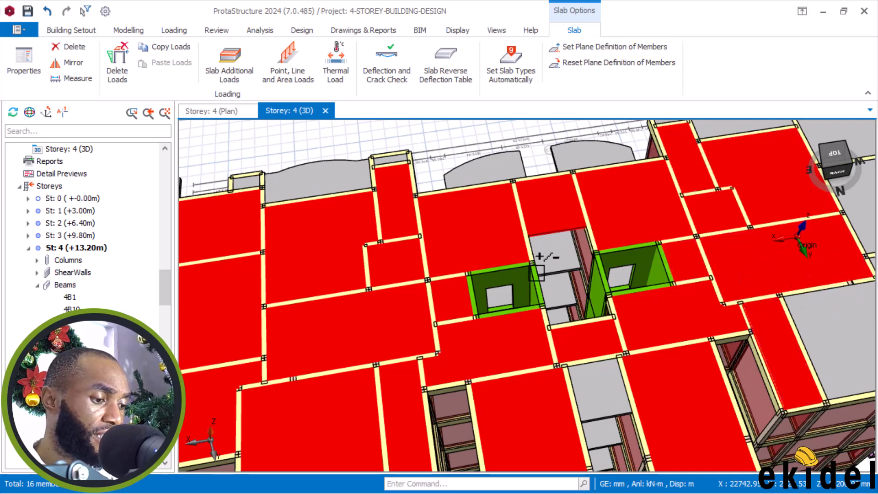
ctrl+click(811, 336)
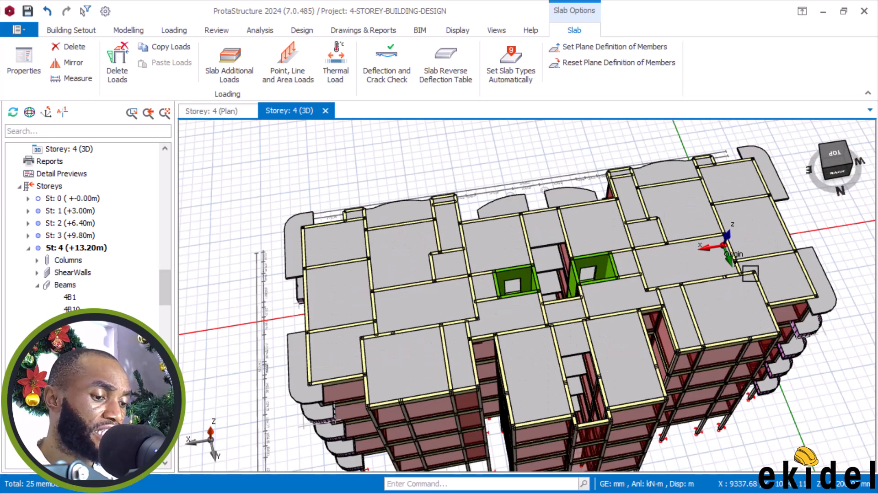
scroll(751, 273, up, 1)
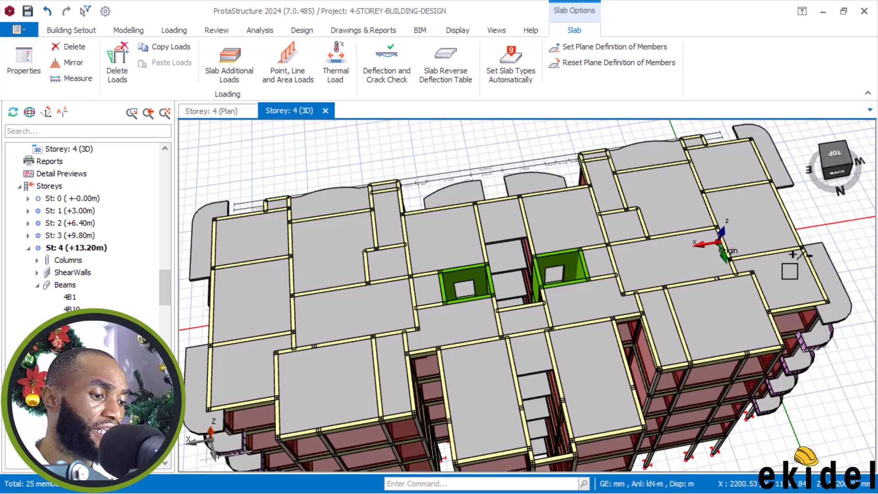
ctrl+click(786, 271)
ctrl+click(764, 232)
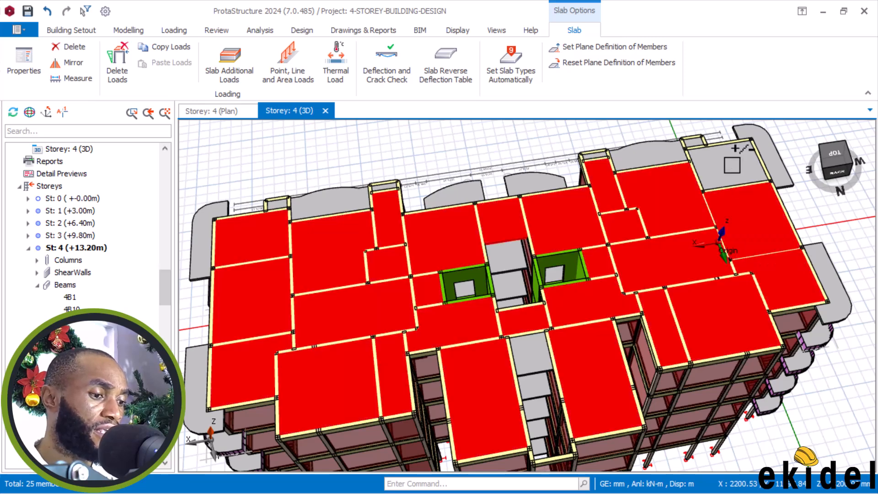
ctrl+click(731, 165)
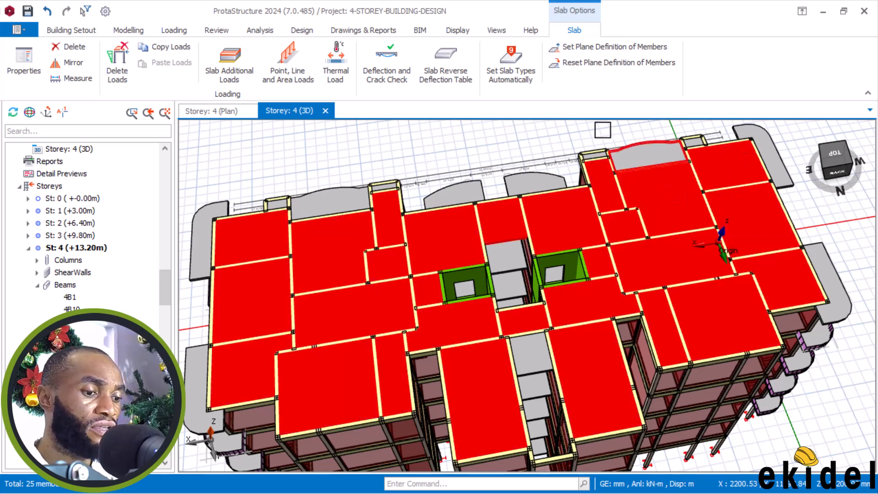
middle_drag(581, 129, 561, 132)
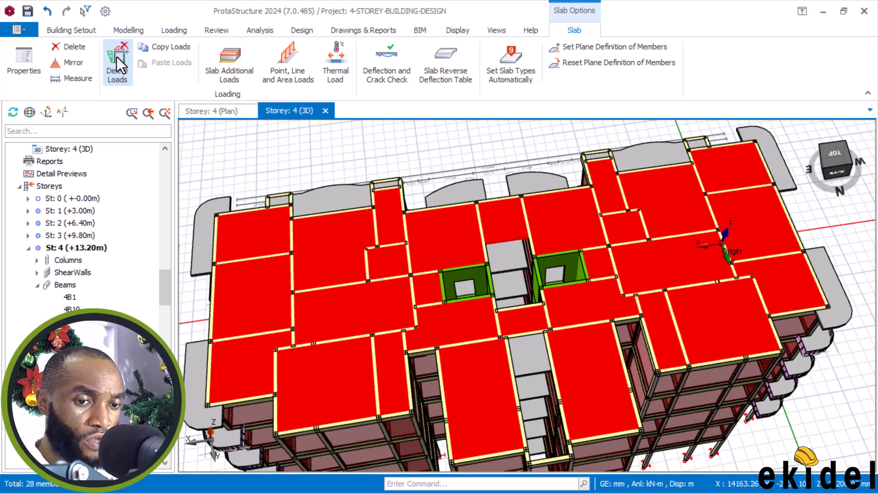
click(64, 46)
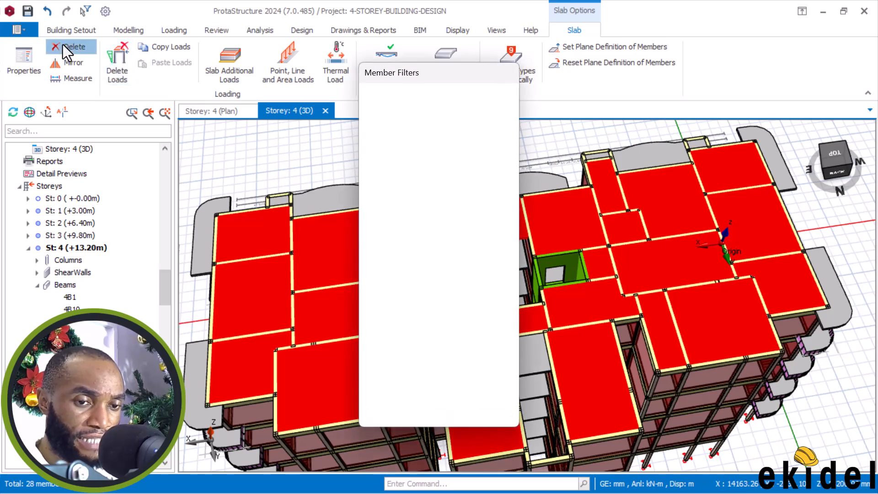
click(445, 405)
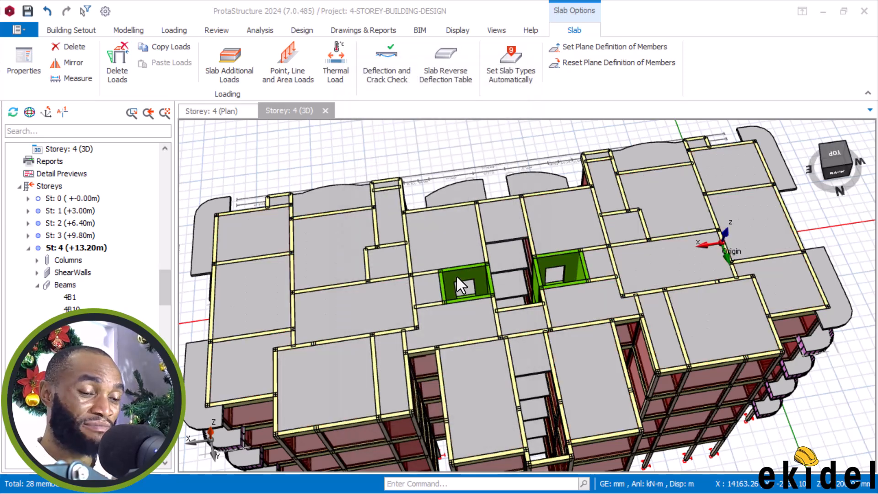
click(457, 277)
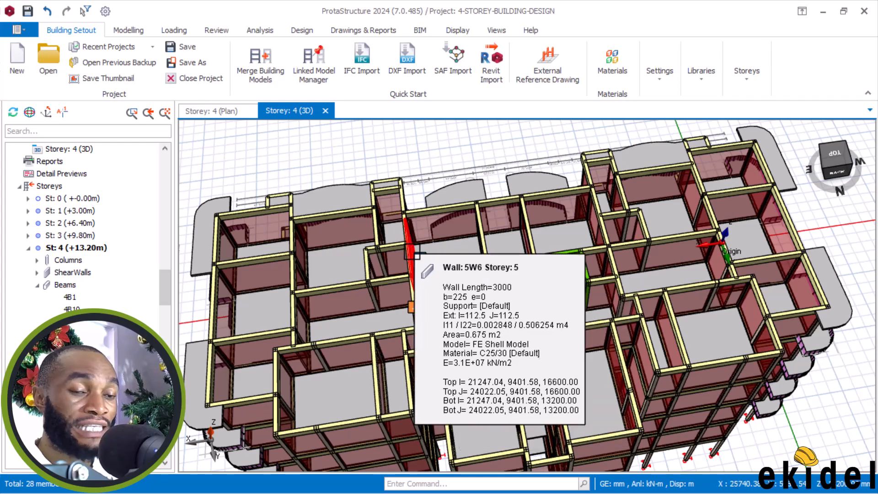
- Inspect the properties of the roof-level beams near the green shear-wall cores and view the open roof from several sides
scroll(412, 252, up, 2)
scroll(403, 238, up, 2)
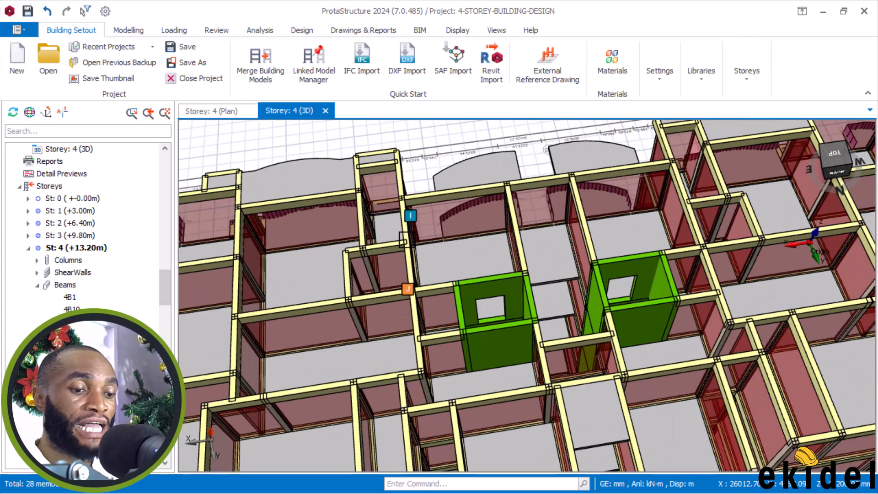
mouse_move(404, 238)
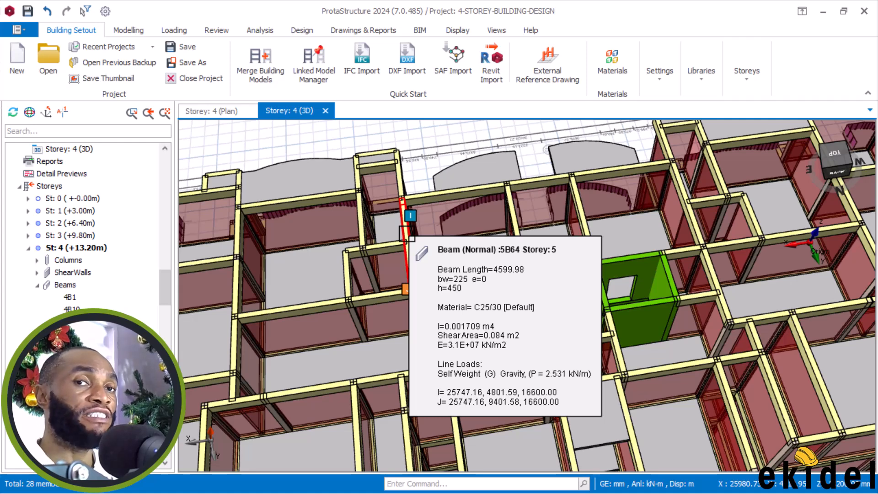
mouse_move(476, 229)
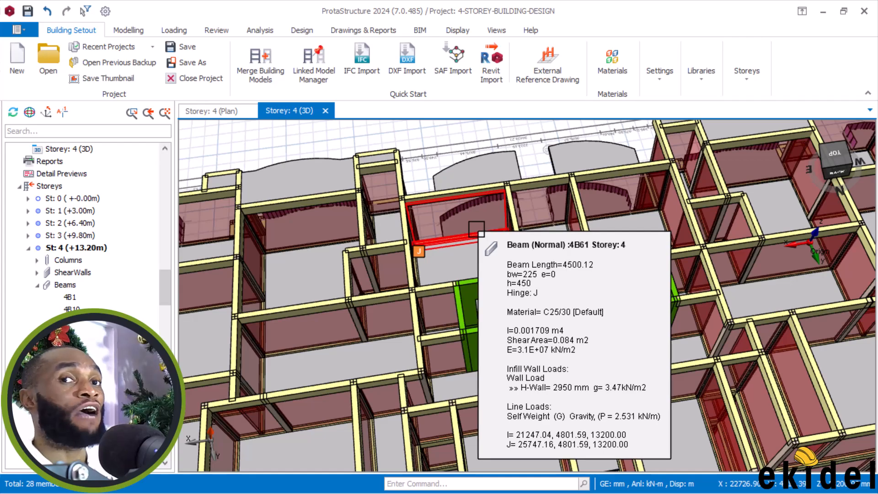
scroll(478, 227, down, 1)
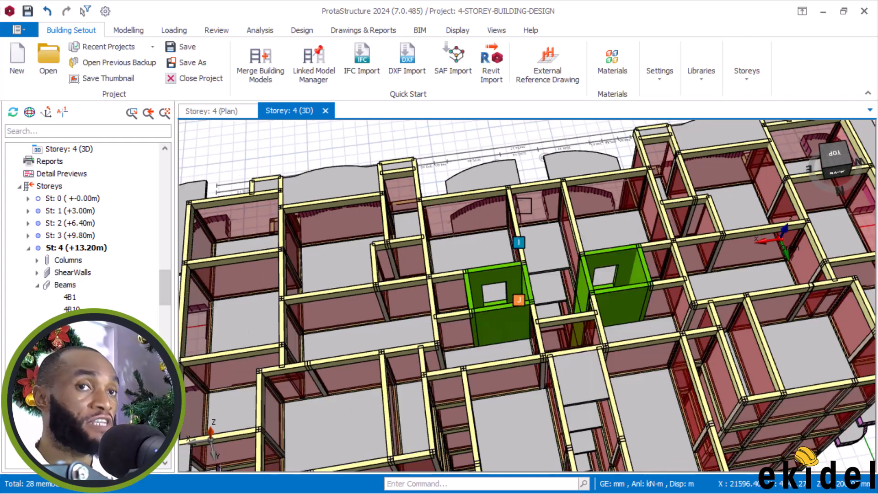
middle_drag(478, 227, 417, 196)
scroll(417, 195, up, 3)
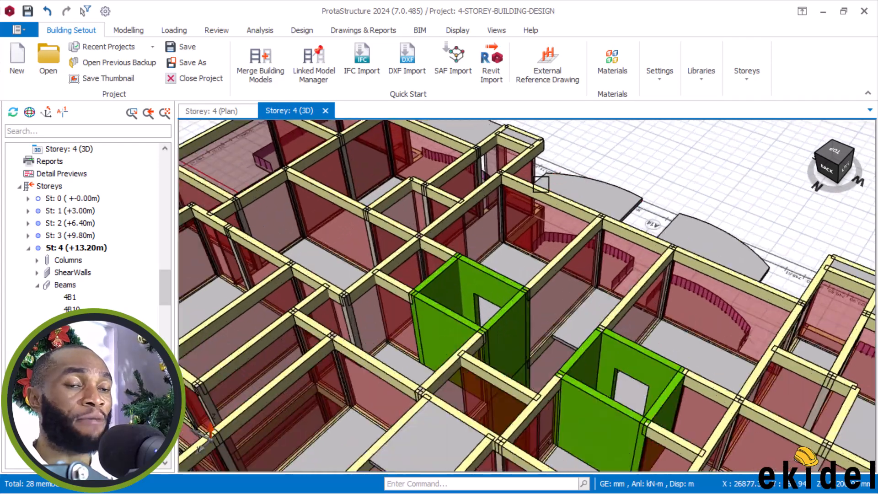
scroll(471, 196, up, 1)
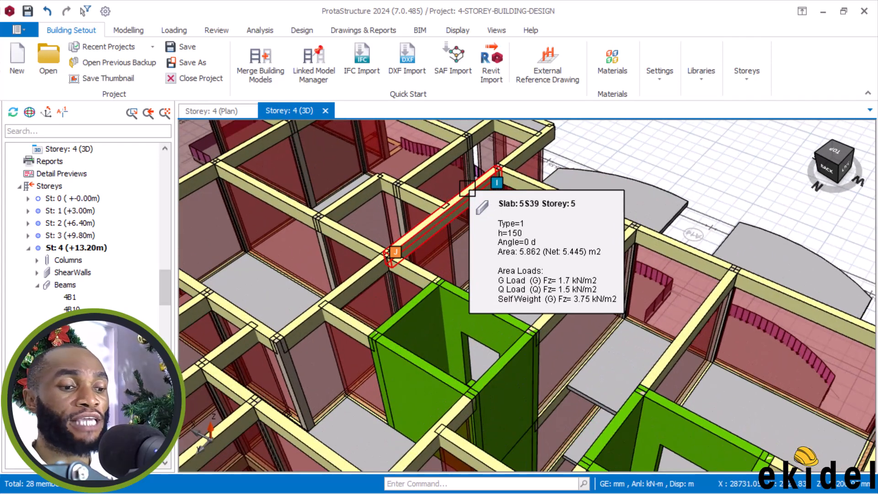
mouse_move(466, 189)
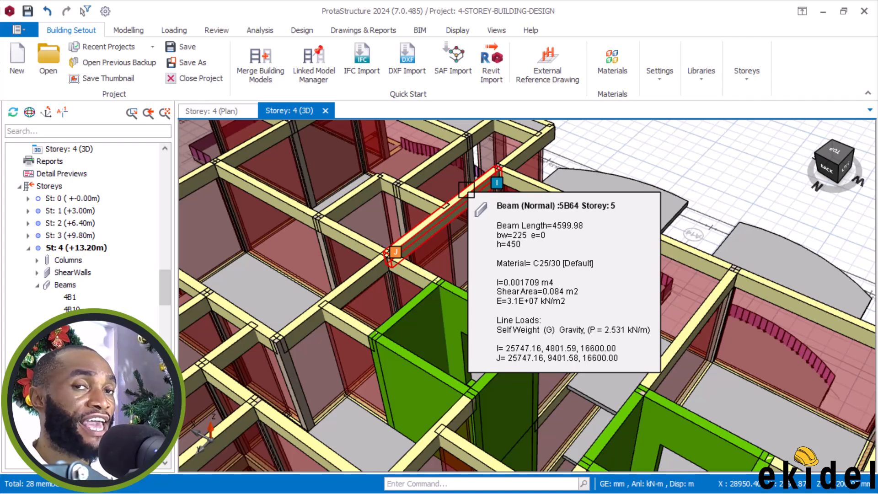
scroll(466, 189, down, 3)
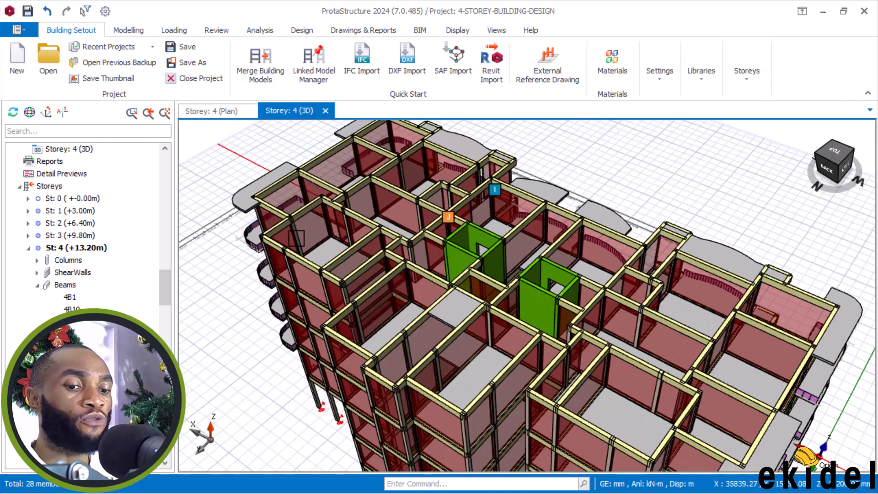
scroll(469, 190, down, 3)
middle_drag(492, 213, 450, 151)
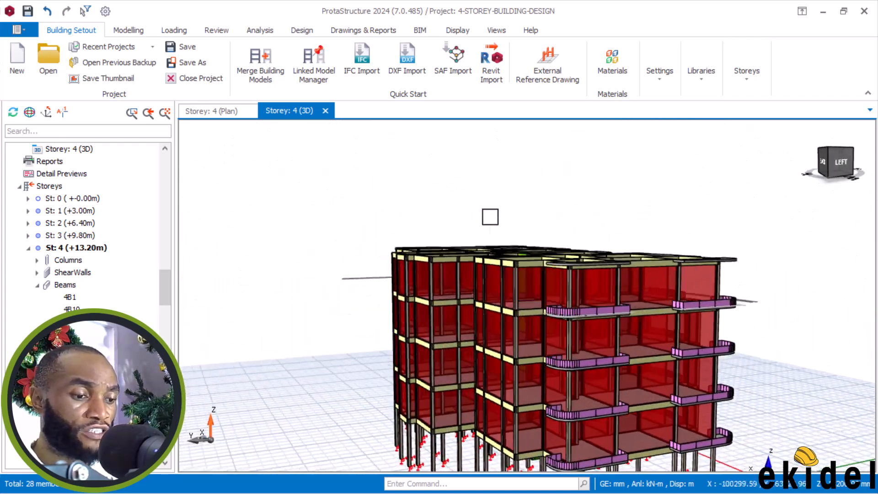
scroll(505, 239, up, 3)
- Make storey 5 the active storey and open its beam table
drag(165, 279, 167, 350)
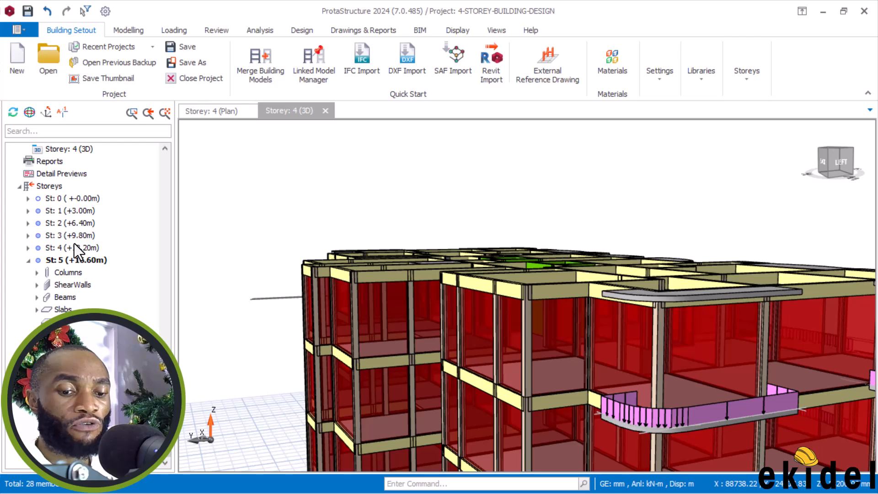
click(65, 297)
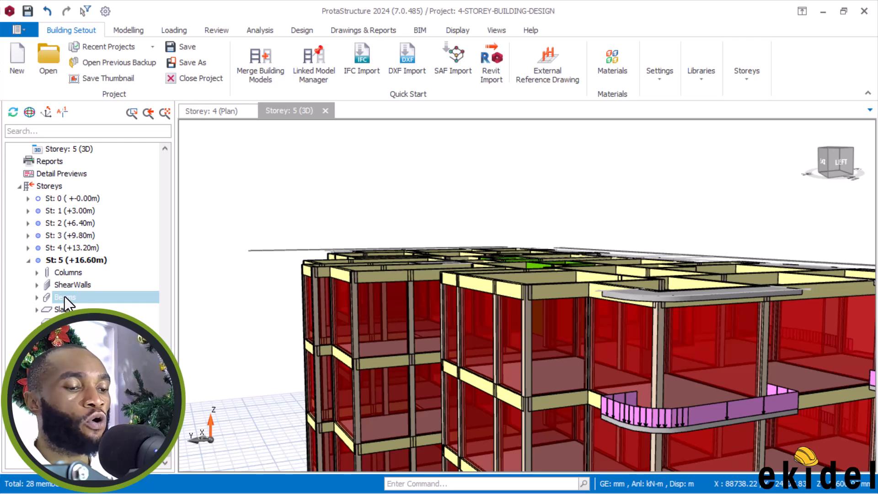
right_click(62, 297)
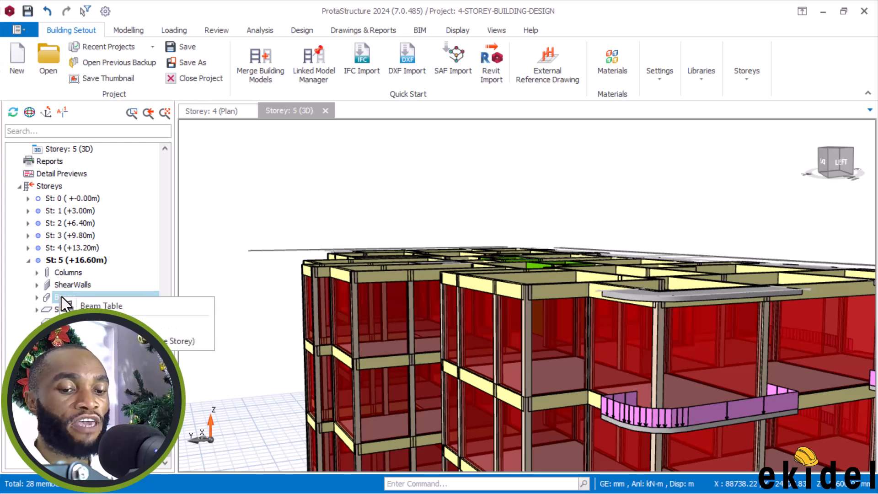
click(104, 306)
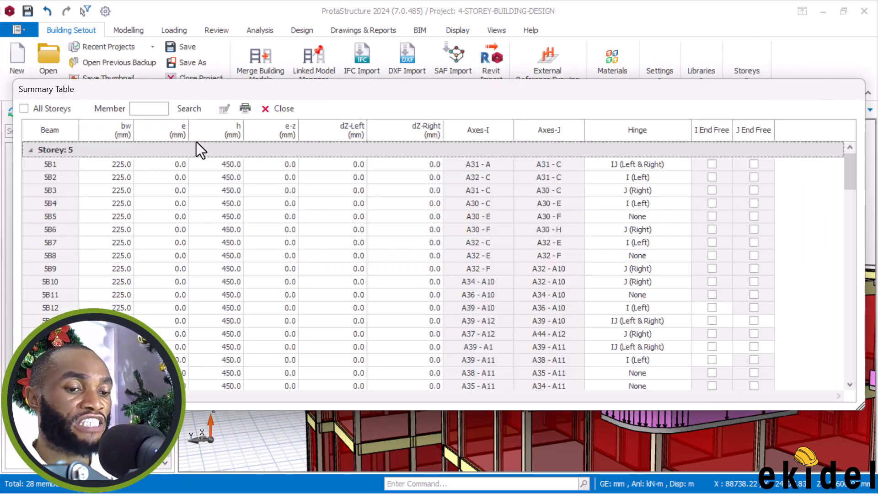
- Set the depth h of all storey 5 beams to 300 mm in the beam table and close the table
click(234, 130)
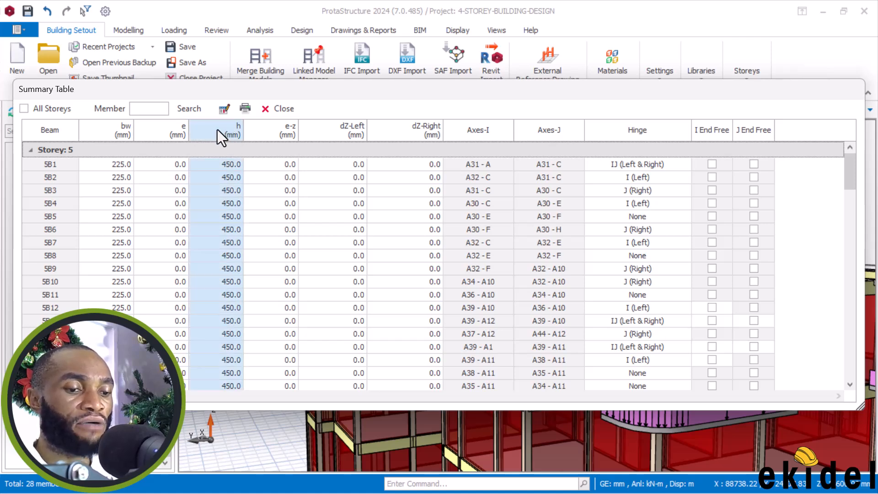
click(224, 109)
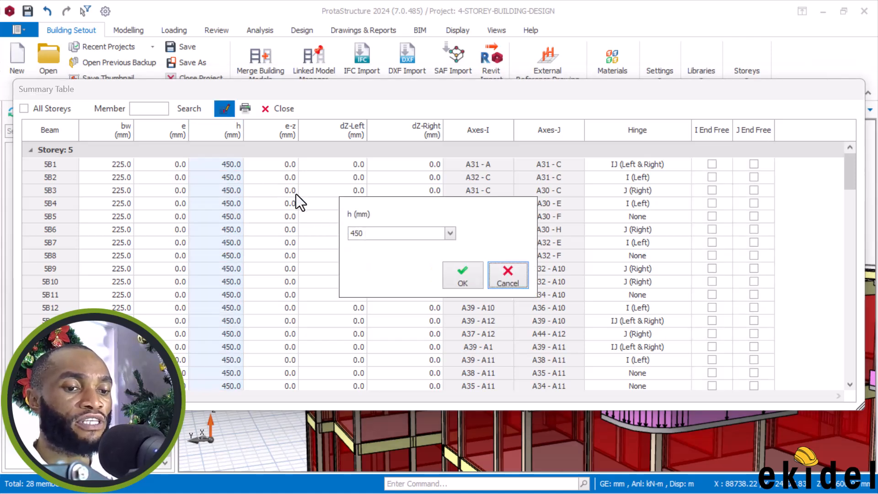
double_click(383, 234)
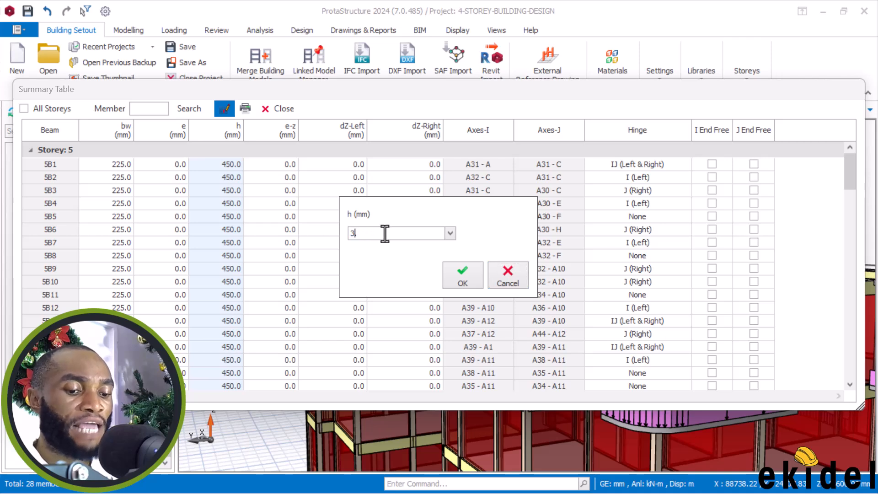
click(463, 276)
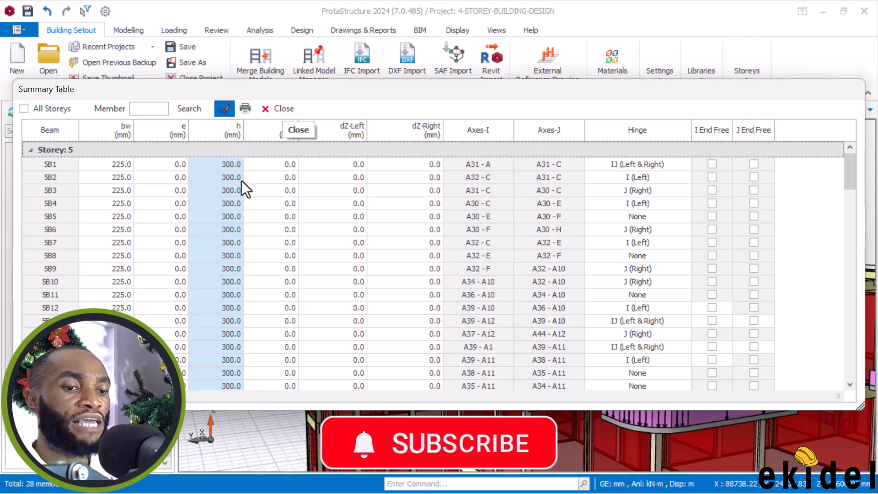
click(280, 109)
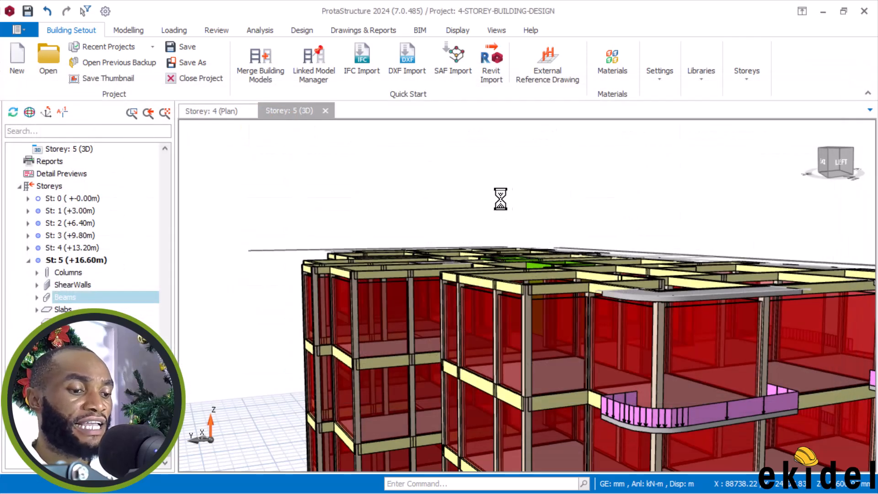
- Inspect the properties of a storey 5 edge beam and examine the roof beams and balcony canopies from several sides
scroll(519, 274, down, 2)
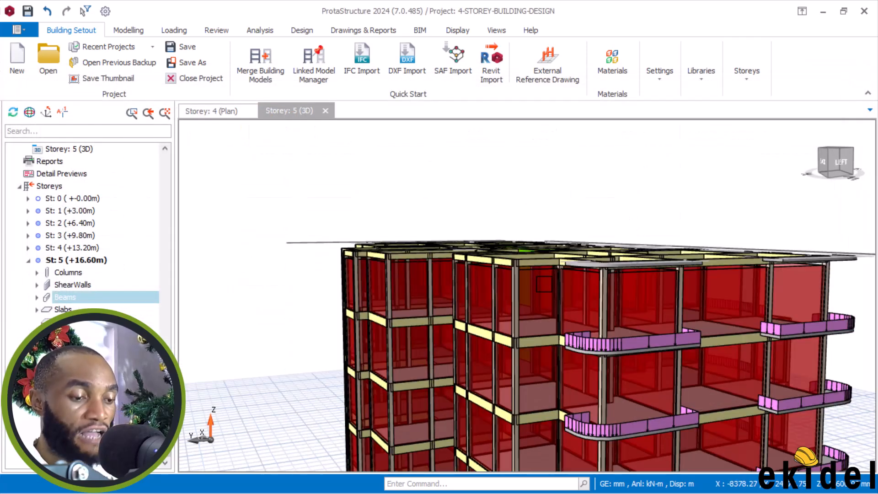
scroll(541, 262, up, 2)
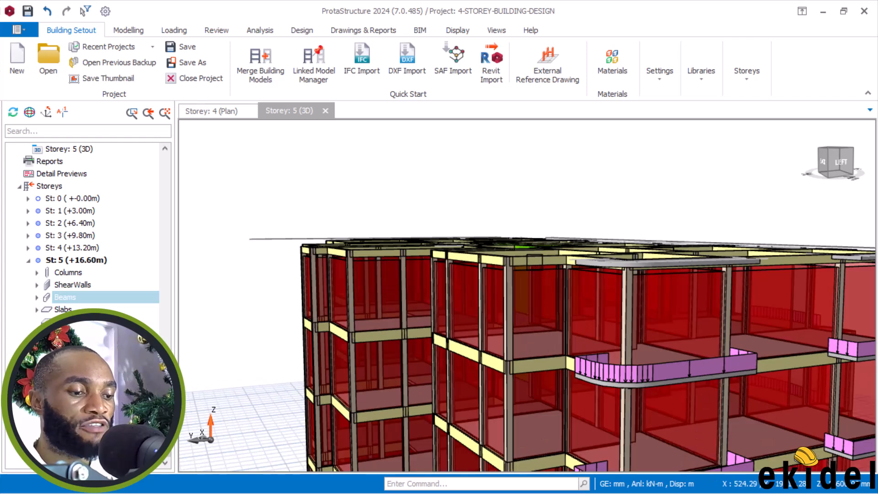
scroll(526, 256, up, 2)
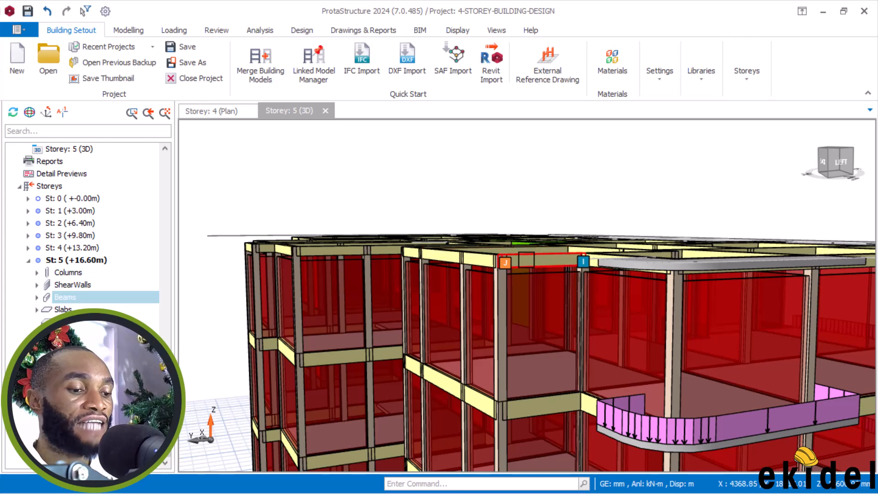
mouse_move(527, 260)
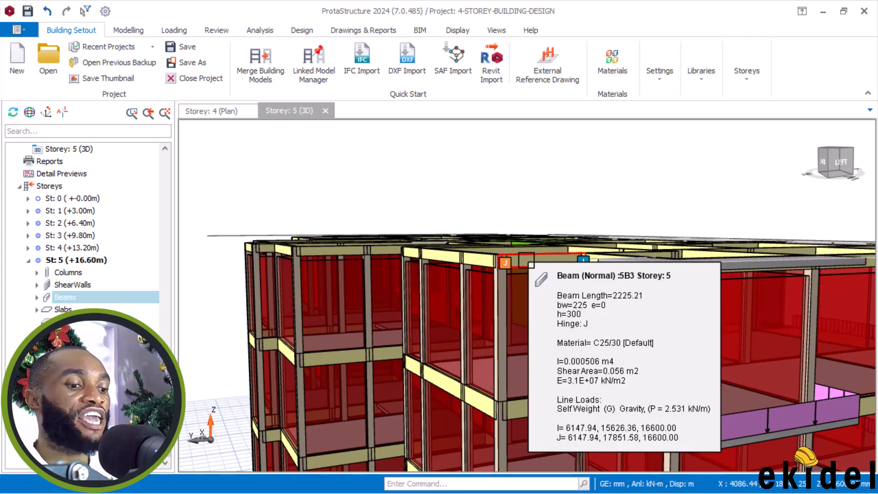
scroll(515, 249, down, 5)
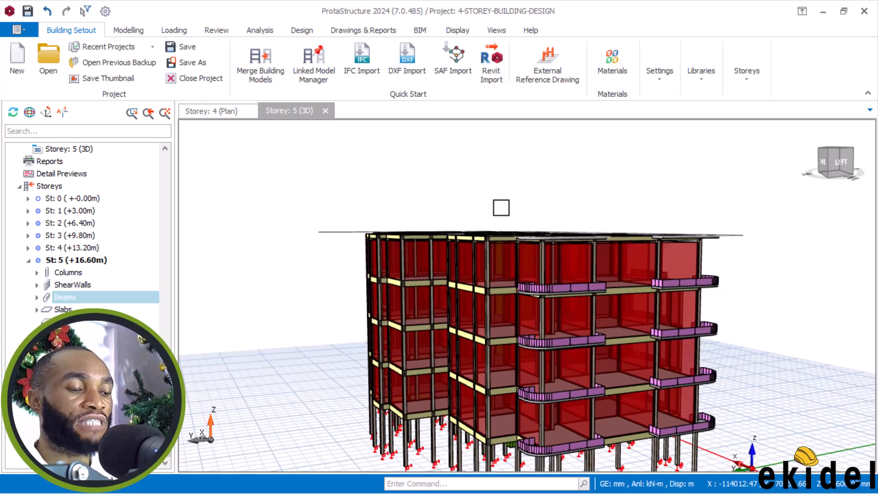
mouse_move(562, 206)
middle_down()
mouse_move(513, 235)
mouse_move(470, 219)
middle_up()
scroll(513, 252, up, 4)
middle_drag(514, 252, 398, 295)
scroll(588, 249, down, 4)
middle_drag(594, 232, 504, 229)
scroll(506, 230, down, 1)
mouse_move(682, 213)
middle_down()
mouse_move(690, 248)
mouse_move(721, 259)
mouse_move(693, 251)
mouse_move(698, 188)
mouse_move(721, 157)
mouse_move(715, 208)
middle_up()
scroll(668, 182, down, 3)
middle_drag(608, 238, 571, 208)
scroll(533, 157, up, 5)
middle_drag(563, 155, 521, 270)
middle_drag(403, 334, 394, 255)
scroll(419, 247, up, 3)
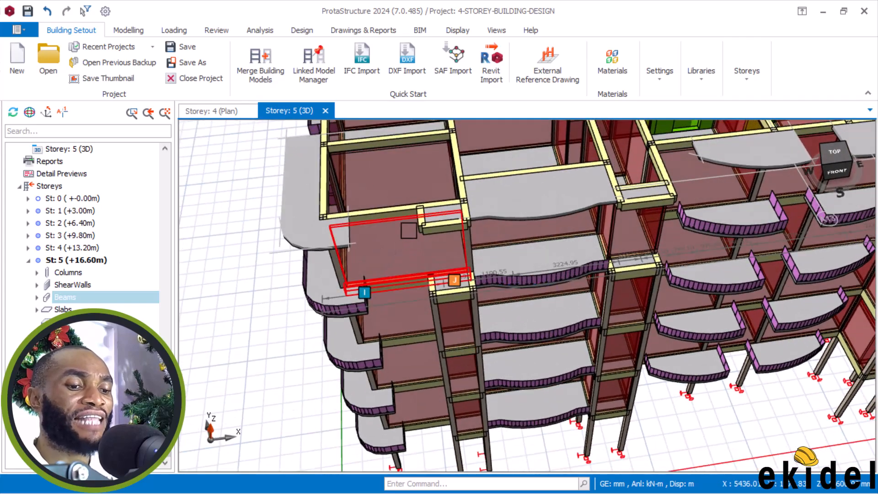
- Save the project and review the whole building from the front and from above
click(26, 9)
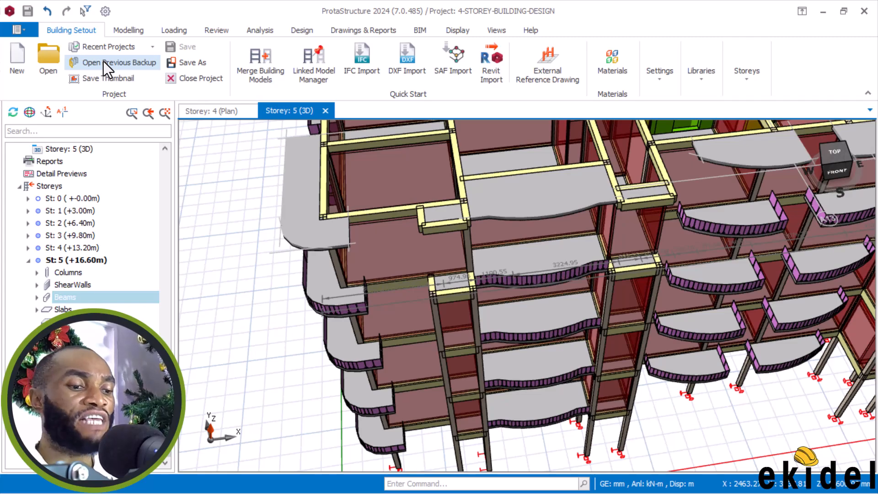
scroll(338, 312, down, 2)
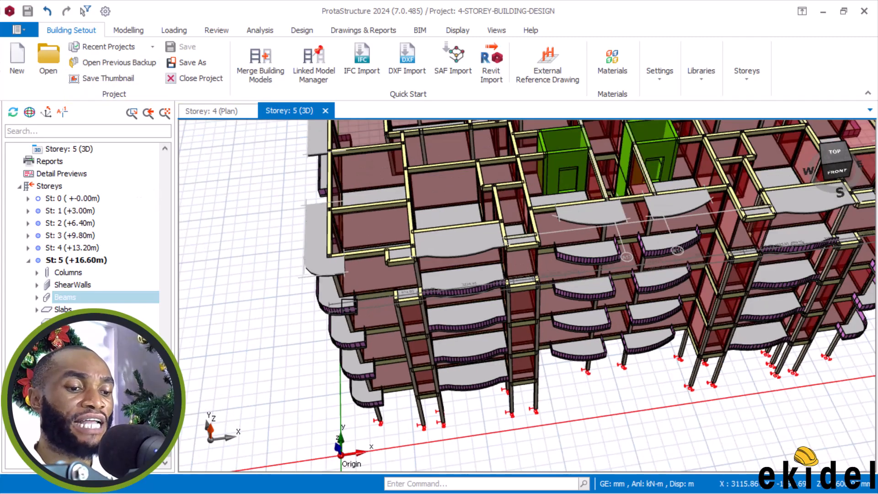
scroll(359, 272, down, 2)
mouse_move(359, 272)
middle_down()
mouse_move(447, 255)
mouse_move(441, 226)
mouse_move(466, 219)
mouse_move(418, 224)
mouse_move(436, 216)
middle_up()
middle_drag(530, 275, 469, 247)
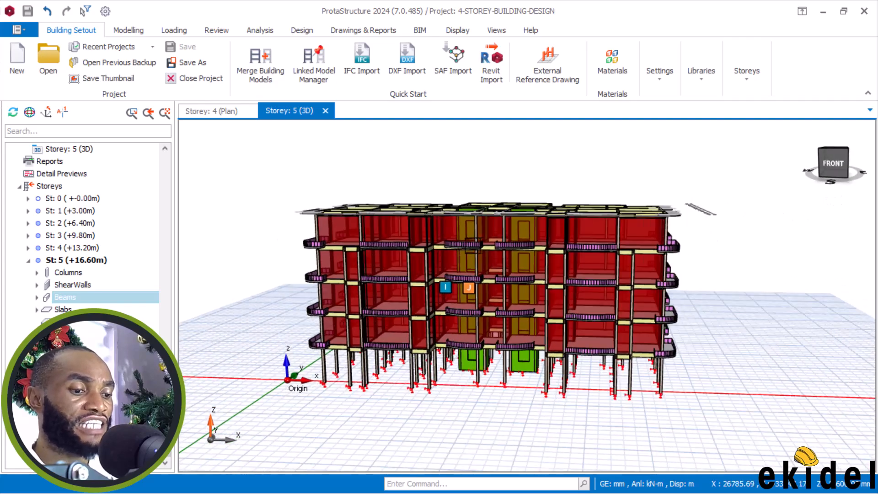
middle_drag(517, 272, 380, 273)
scroll(535, 289, up, 3)
mouse_move(535, 288)
middle_down()
mouse_move(544, 274)
mouse_move(533, 251)
mouse_move(585, 225)
middle_up()
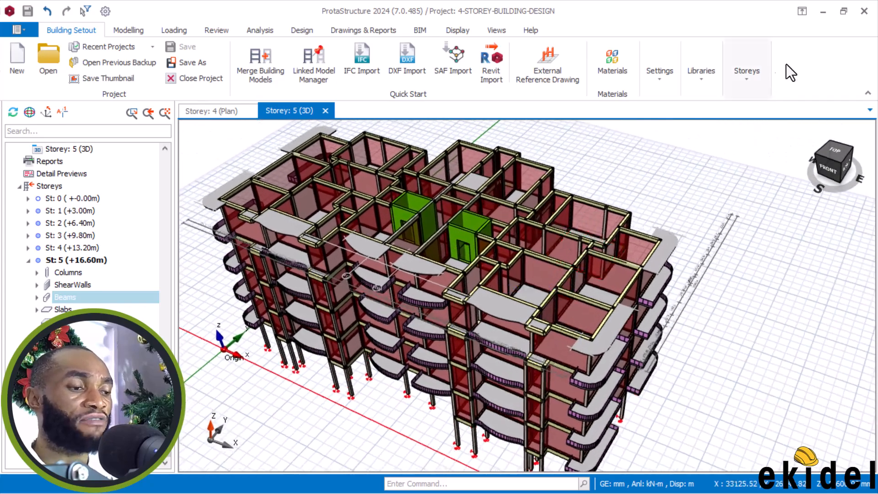
- Switch to AutoCAD and examine the roof plan in the Jumbo B drawing, including its front outline
click(823, 12)
click(829, 12)
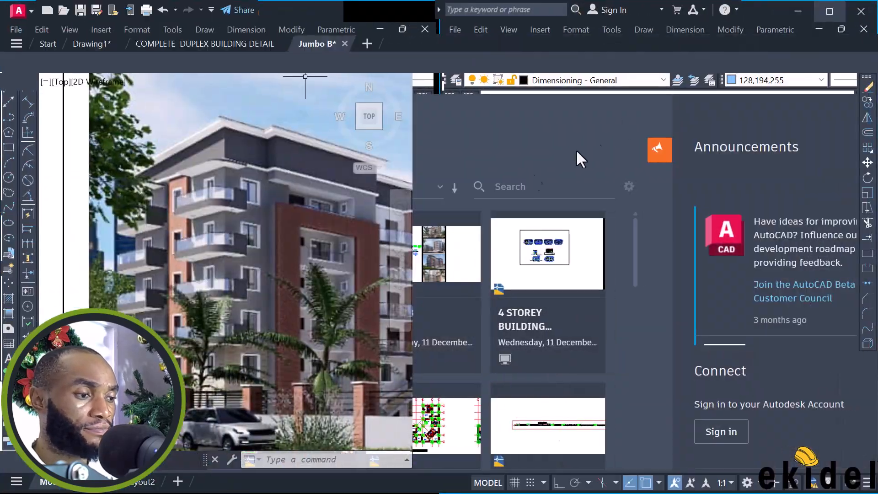
scroll(403, 235, down, 5)
scroll(602, 201, down, 3)
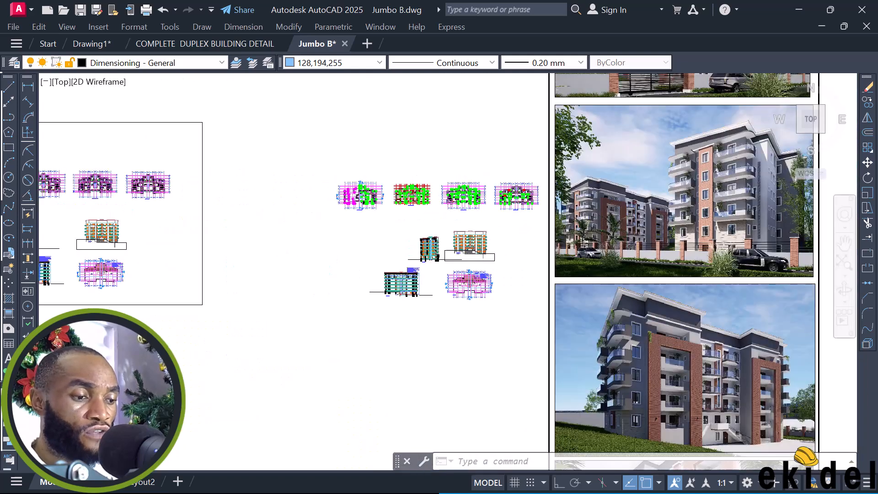
scroll(485, 258, up, 3)
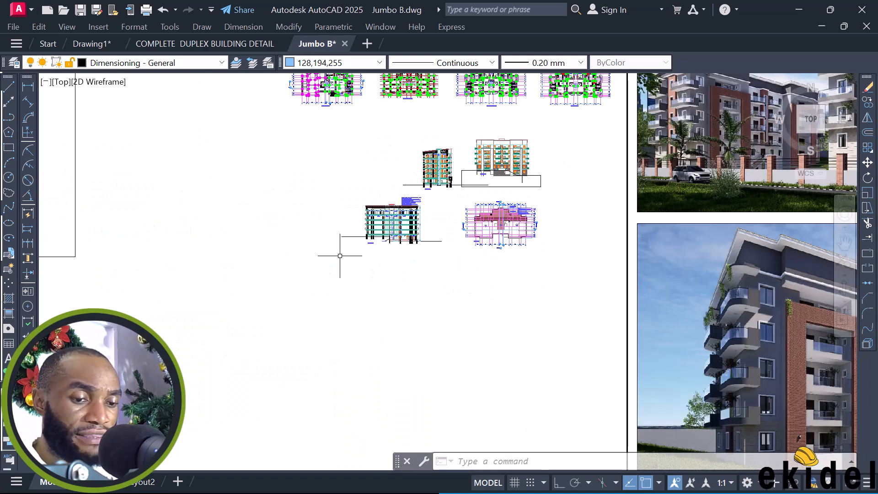
middle_drag(376, 253, 662, 239)
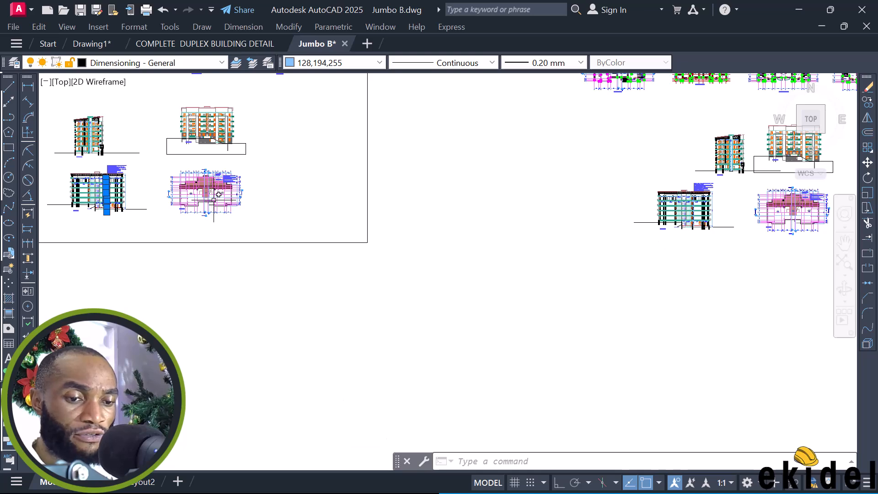
scroll(255, 203, up, 3)
scroll(301, 196, down, 2)
scroll(176, 186, up, 3)
scroll(175, 186, up, 1)
scroll(226, 181, down, 3)
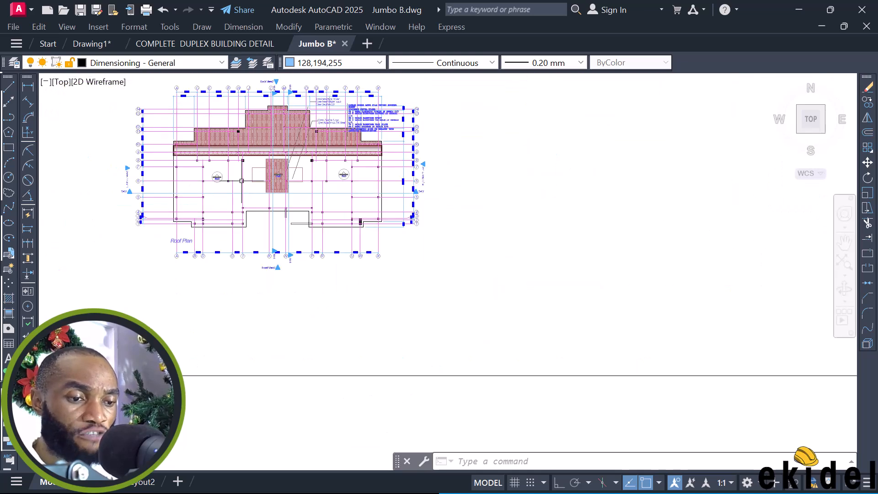
scroll(258, 200, up, 4)
scroll(339, 248, up, 1)
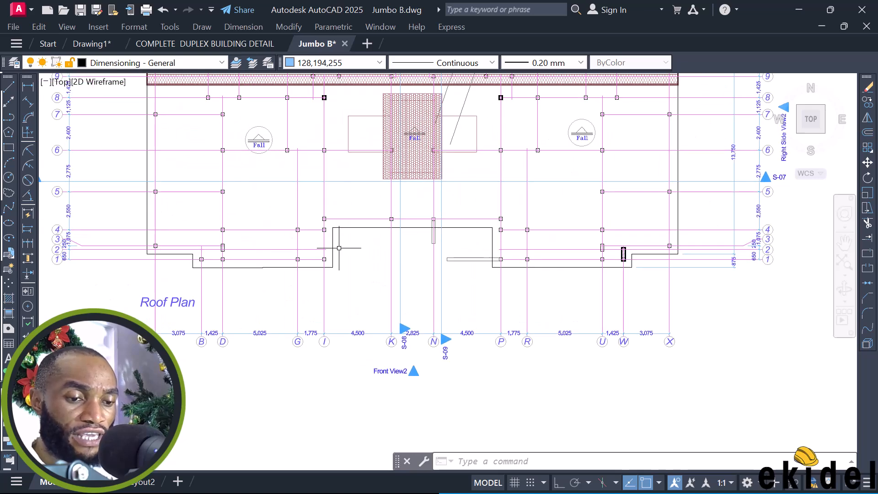
- Highlight the outline lines of the central front recess on the roof plan and compare them with the whole roof layout
click(350, 228)
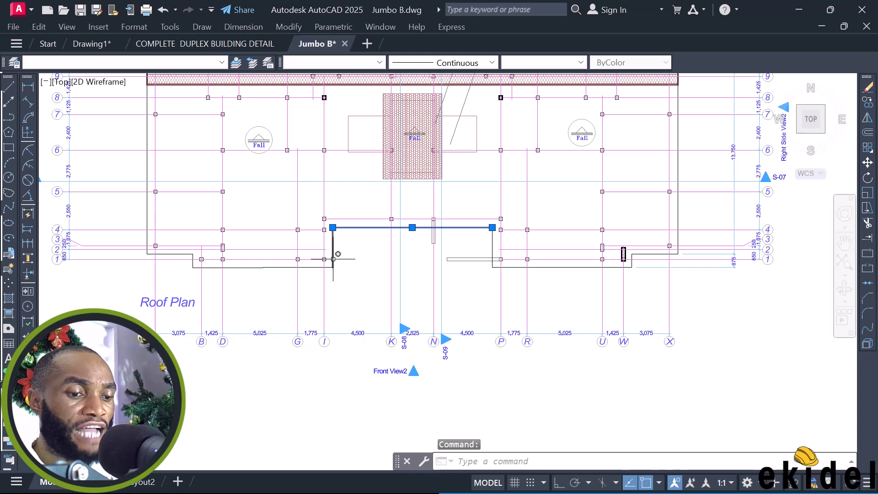
click(333, 259)
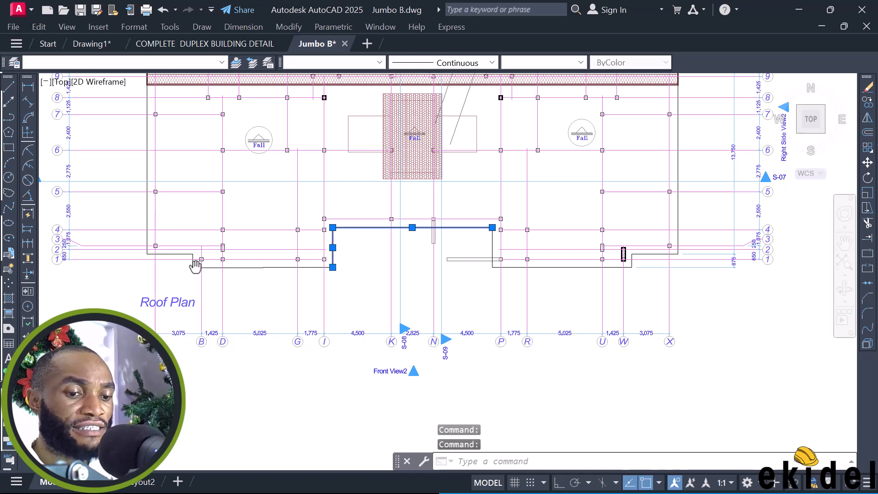
middle_drag(189, 248, 252, 291)
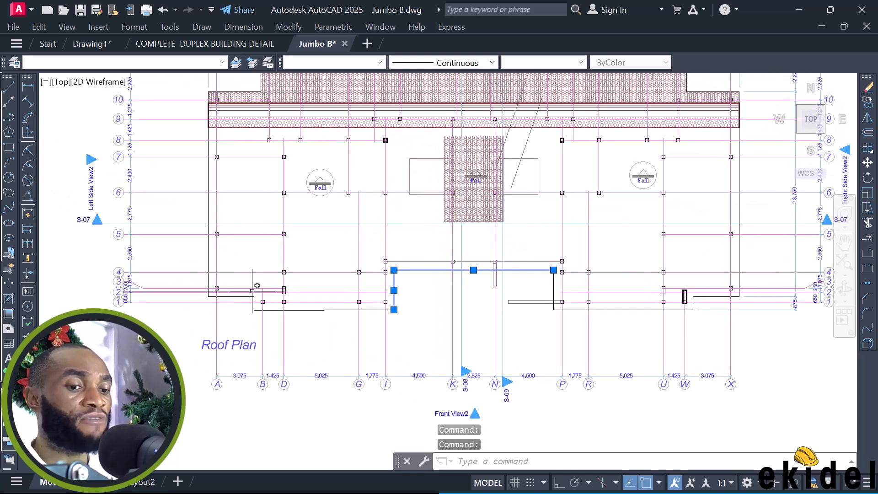
scroll(257, 285, down, 4)
scroll(364, 197, up, 2)
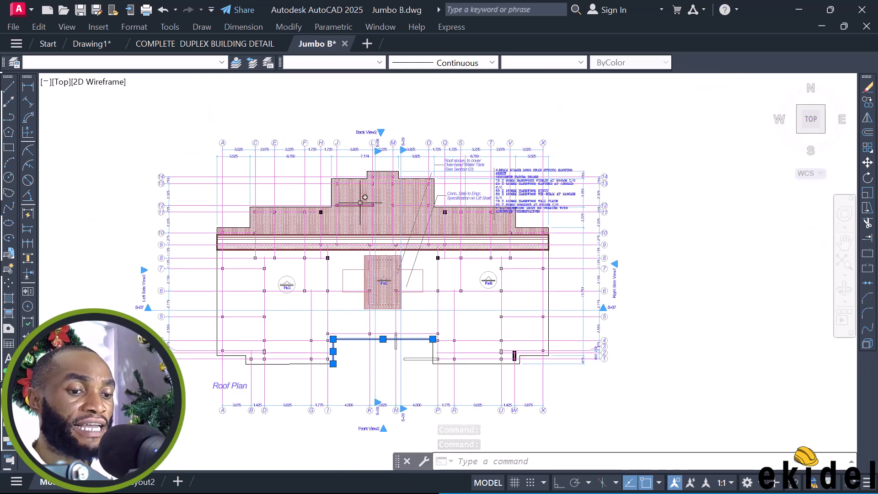
- Examine the parapet and roof edges in the exterior renderings beside the drawings
scroll(361, 201, down, 2)
scroll(366, 267, down, 2)
middle_drag(576, 252, 535, 255)
middle_drag(254, 232, 322, 251)
scroll(355, 146, up, 1)
scroll(337, 183, down, 1)
middle_drag(481, 191, 158, 260)
scroll(179, 258, down, 1)
middle_drag(422, 223, 208, 202)
middle_drag(333, 221, 119, 202)
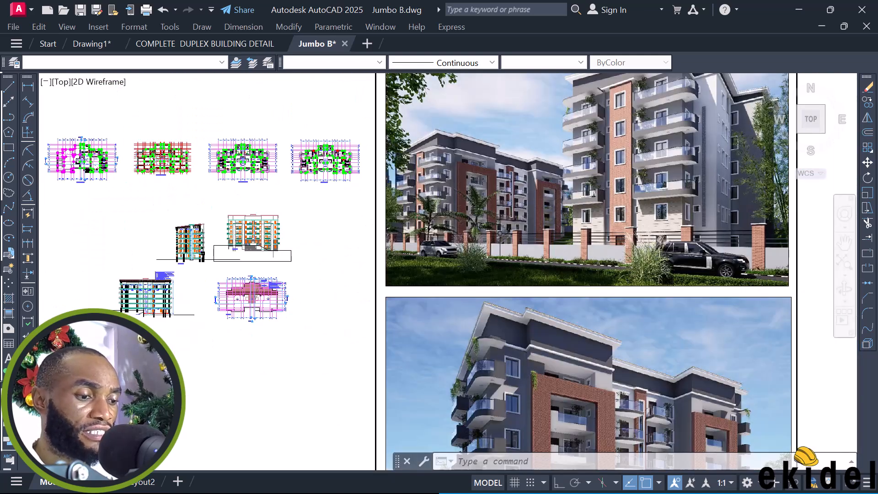
scroll(444, 145, up, 4)
middle_drag(451, 141, 470, 173)
scroll(472, 171, down, 1)
scroll(472, 171, down, 2)
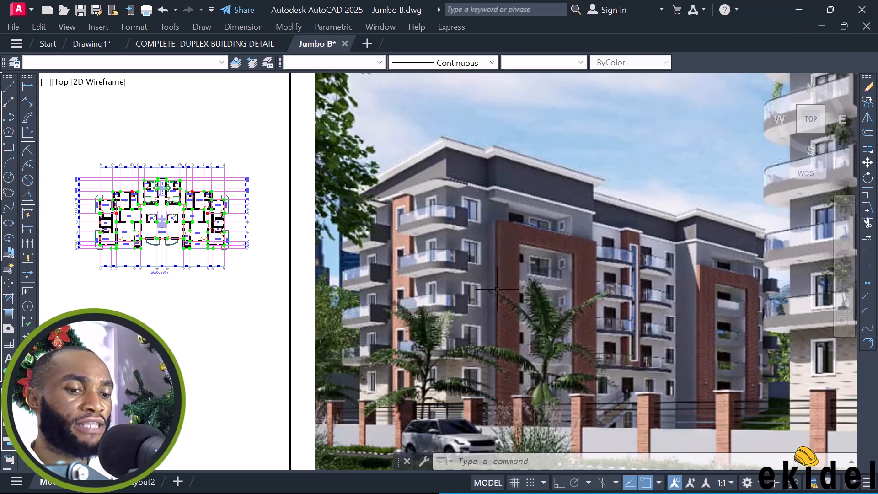
scroll(401, 234, down, 3)
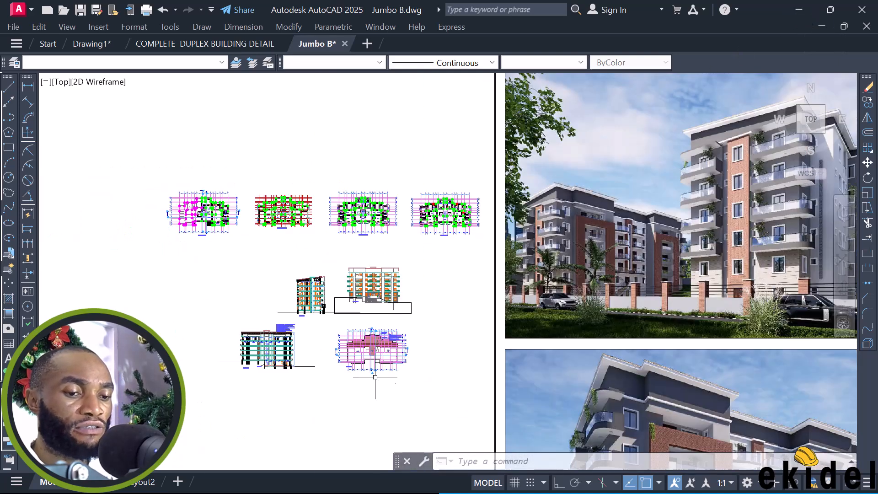
- Measure the horizontal distance from the outer face of the grid A column to the adjacent roof edge on the roof plan
scroll(376, 355, up, 6)
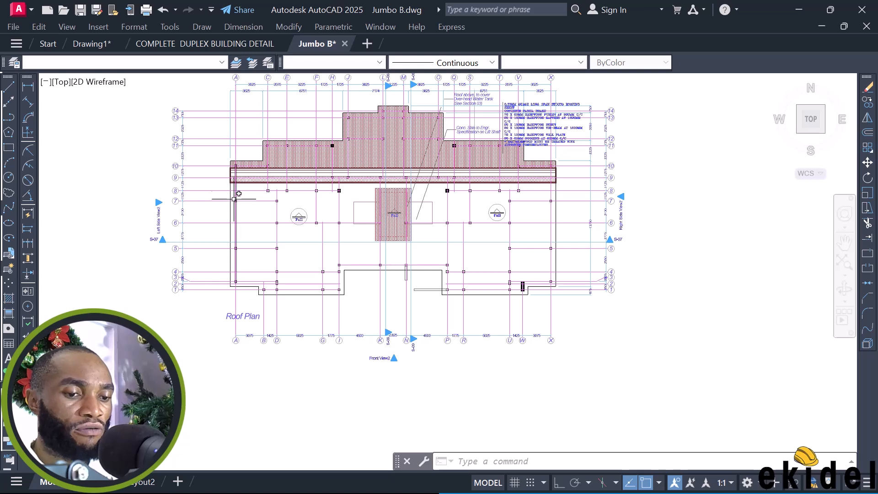
scroll(243, 268, up, 2)
mouse_move(235, 256)
middle_down()
mouse_move(287, 276)
mouse_move(212, 293)
mouse_move(222, 290)
mouse_move(228, 305)
middle_up()
scroll(229, 306, up, 4)
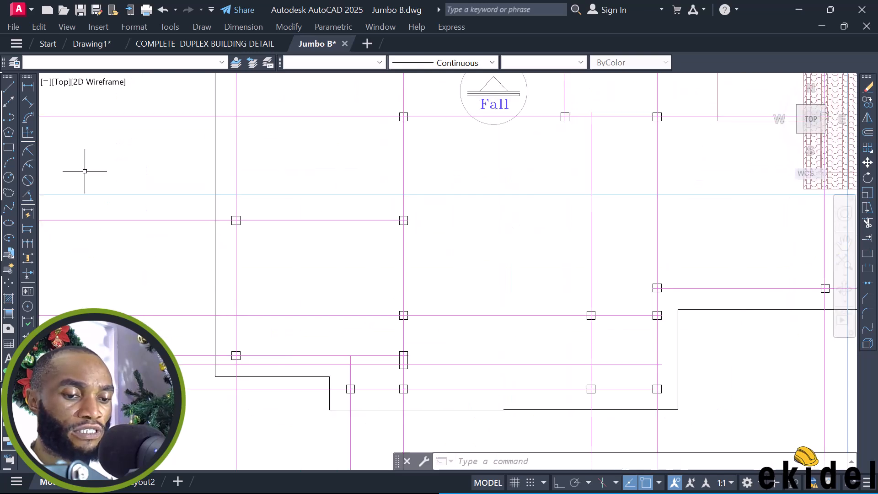
click(27, 88)
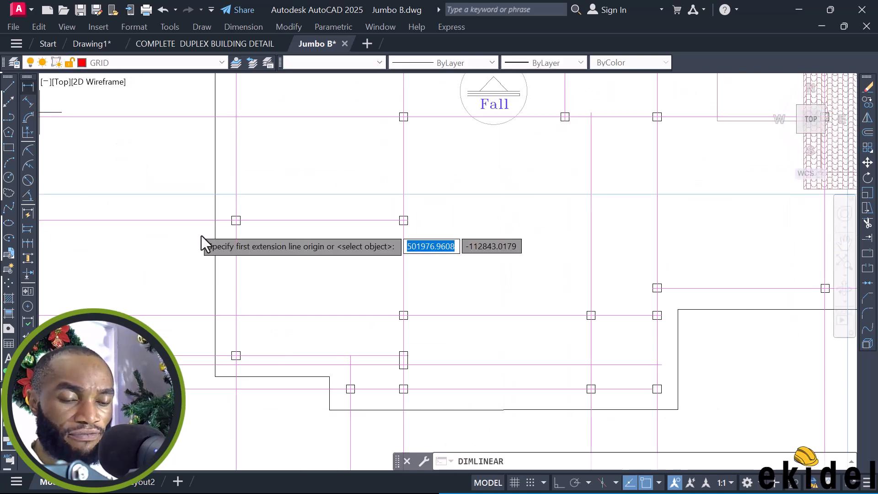
scroll(214, 255, up, 4)
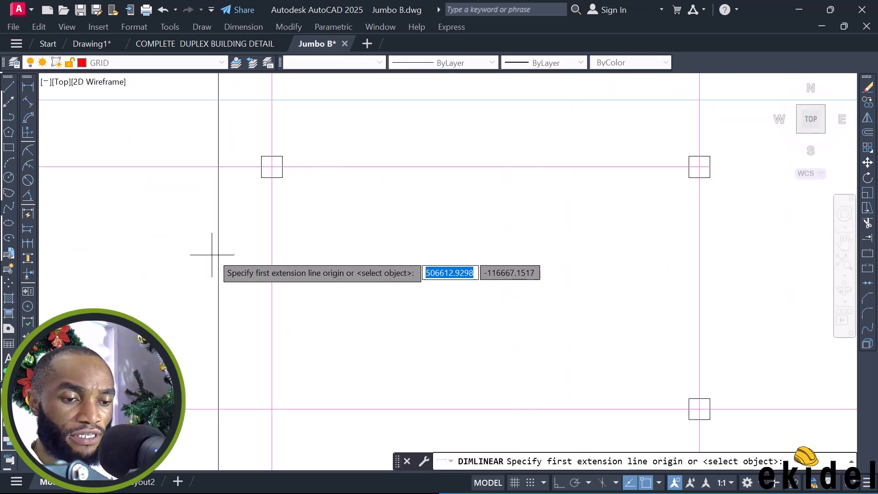
click(262, 177)
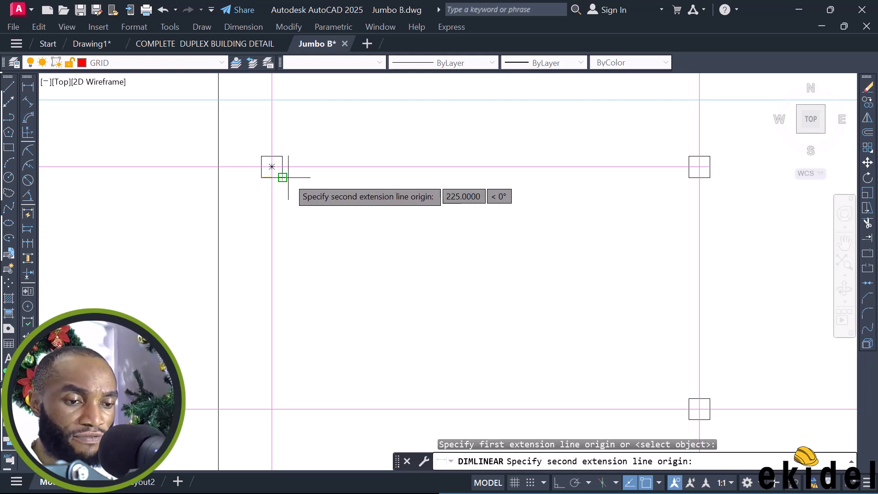
key(Escape)
key(Return)
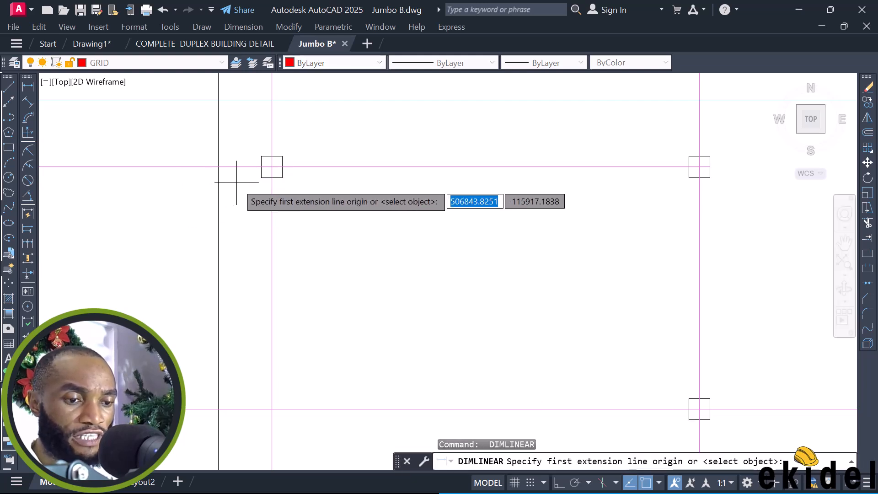
click(261, 177)
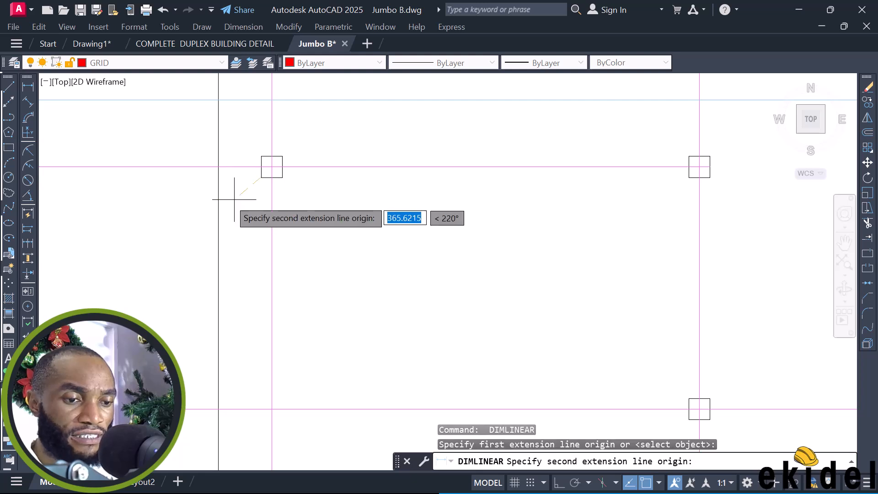
click(219, 178)
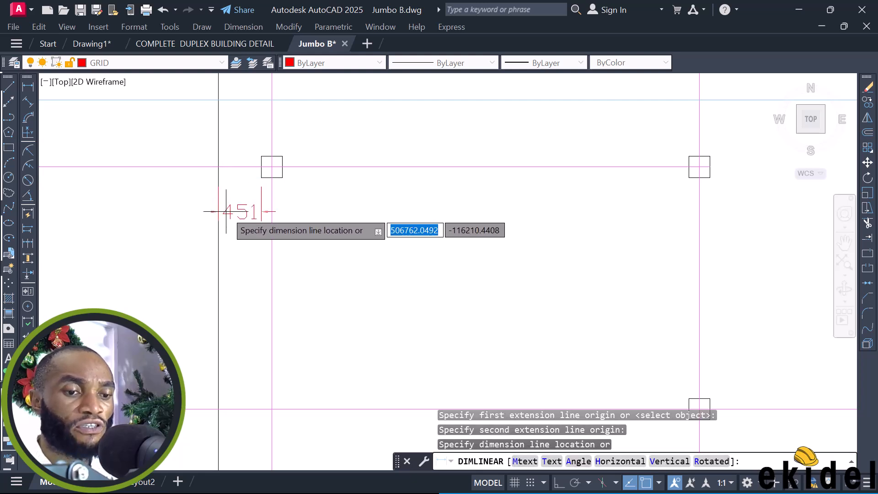
scroll(226, 212, up, 4)
key(Escape)
- Measure the horizontal distance from grid line A to the adjacent roof edge line on the roof plan
key(Return)
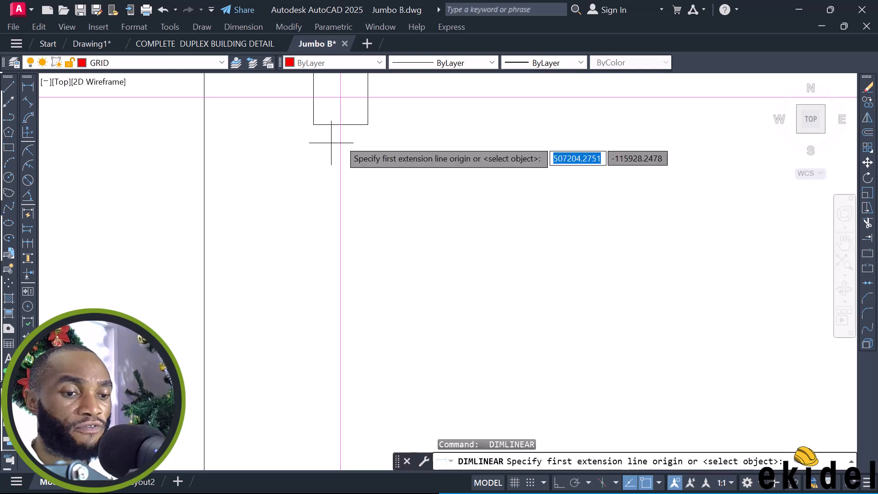
click(313, 124)
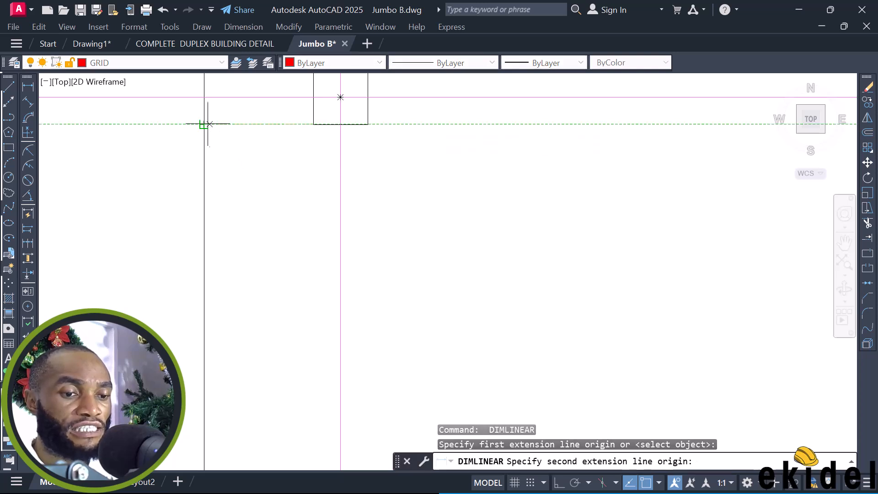
key(Escape)
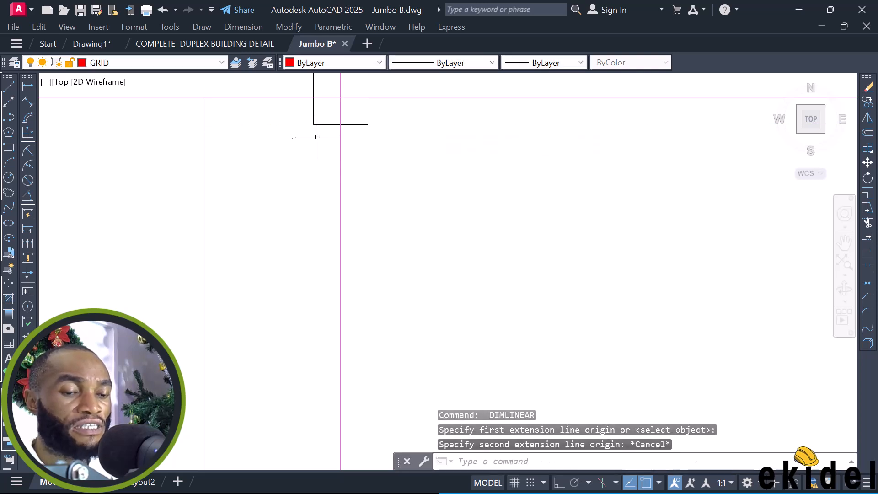
key(Return)
click(341, 143)
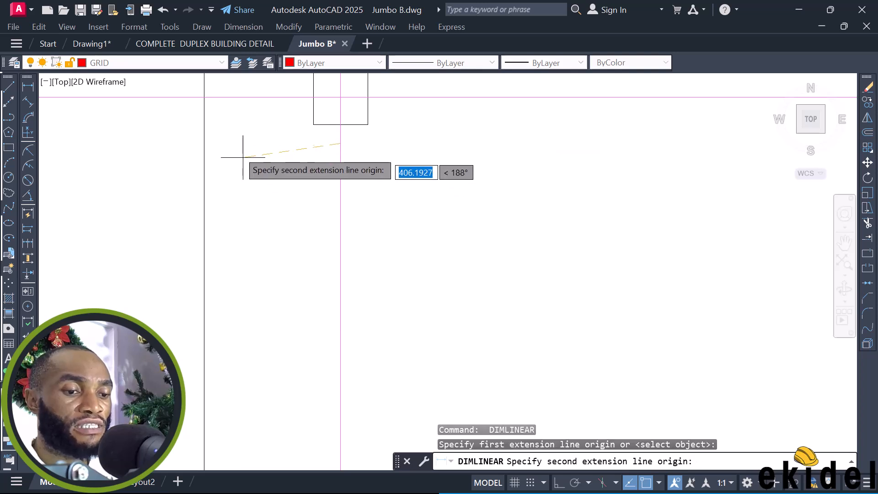
click(201, 143)
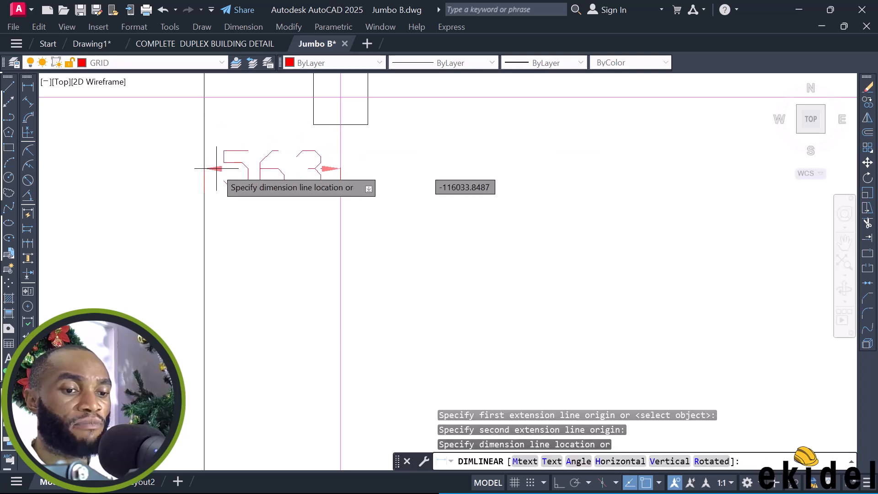
key(Escape)
scroll(231, 167, down, 3)
scroll(232, 173, down, 4)
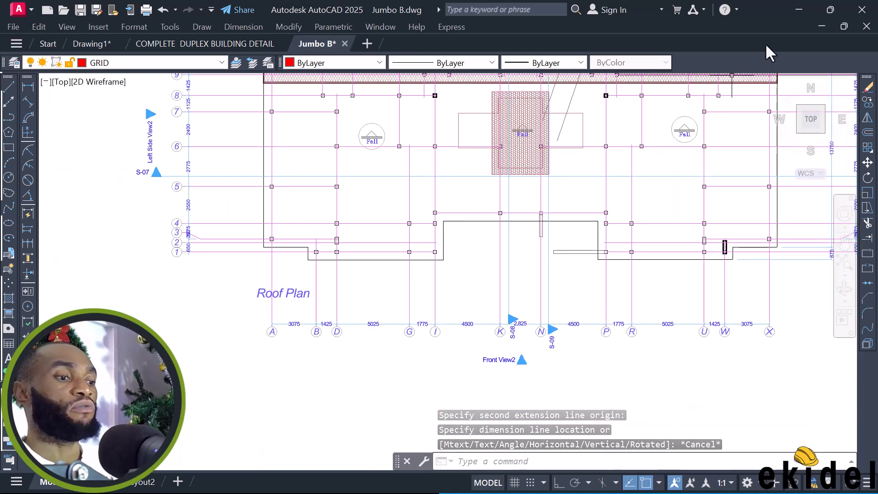
- Switch to ProtaStructure and show the storey 5 plan around the front corner near the origin
click(799, 7)
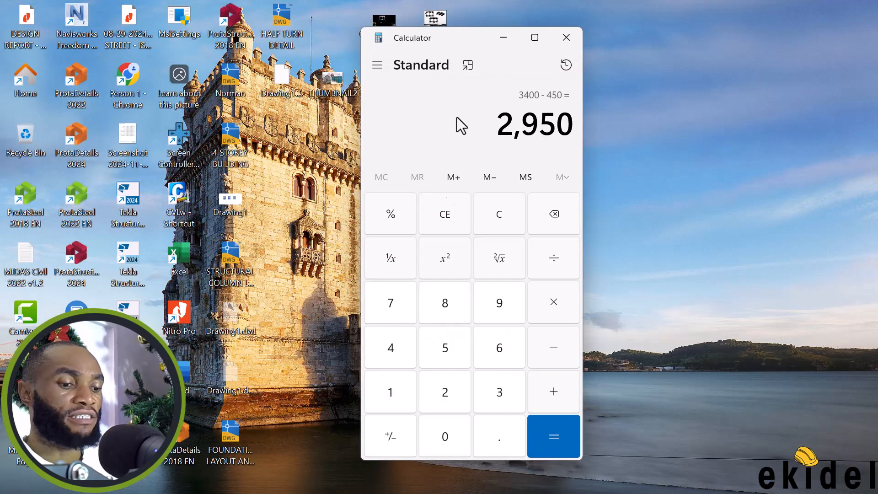
click(503, 37)
mouse_move(579, 489)
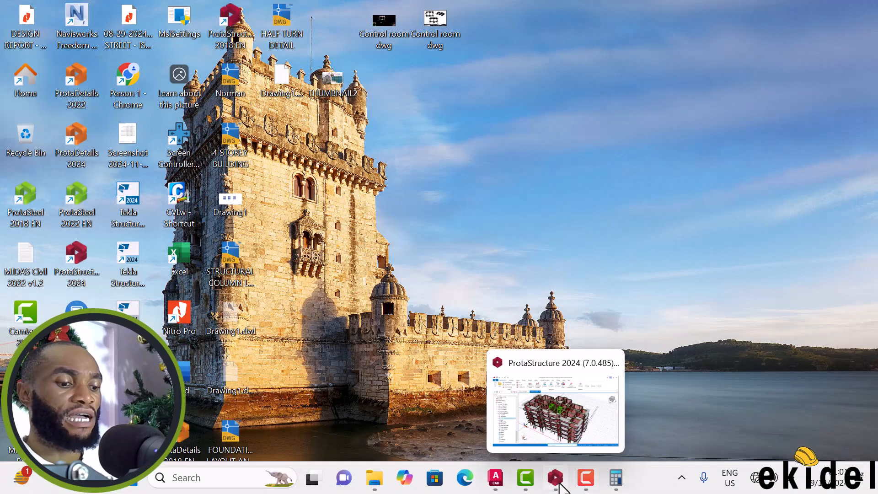
click(555, 477)
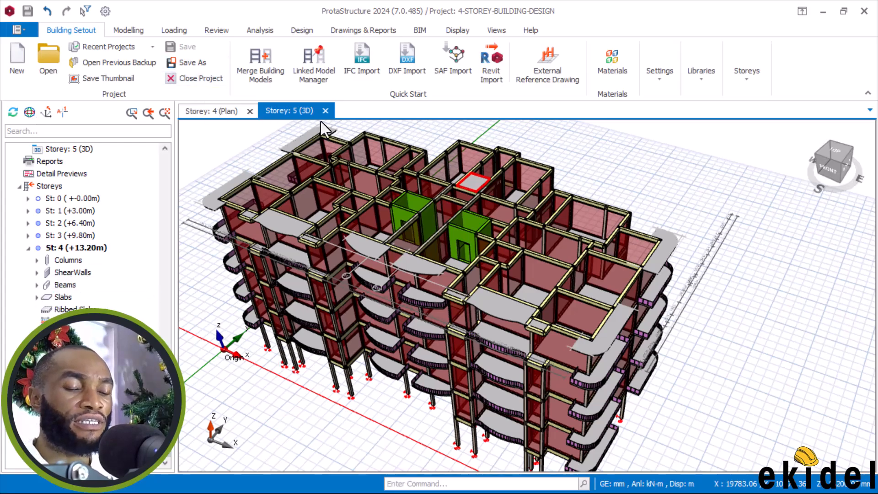
double_click(467, 183)
scroll(600, 265, down, 5)
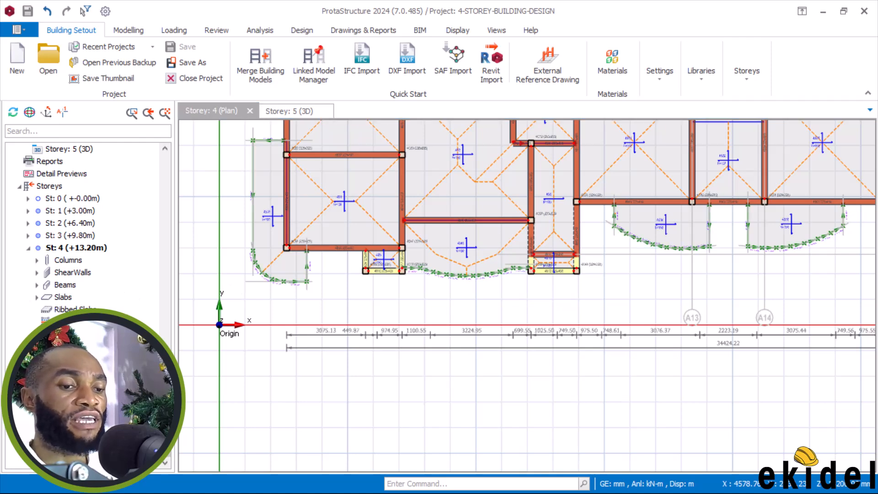
key(Page_Up)
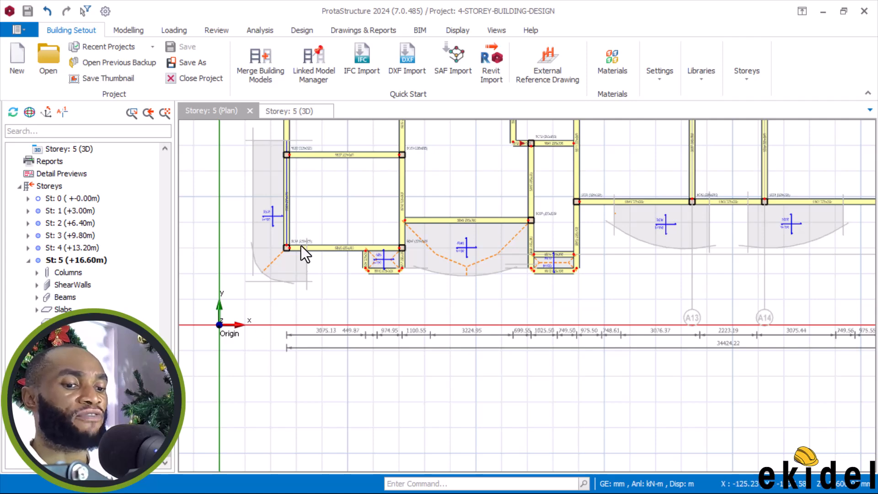
scroll(276, 220, up, 2)
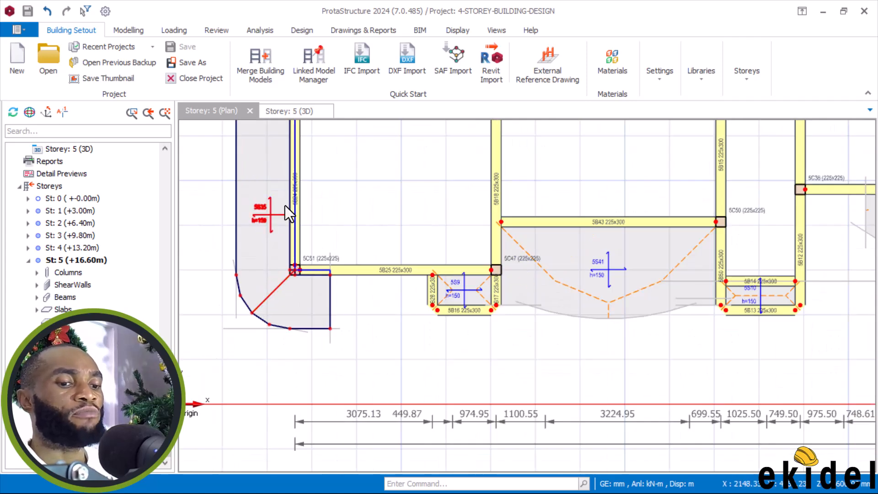
click(281, 225)
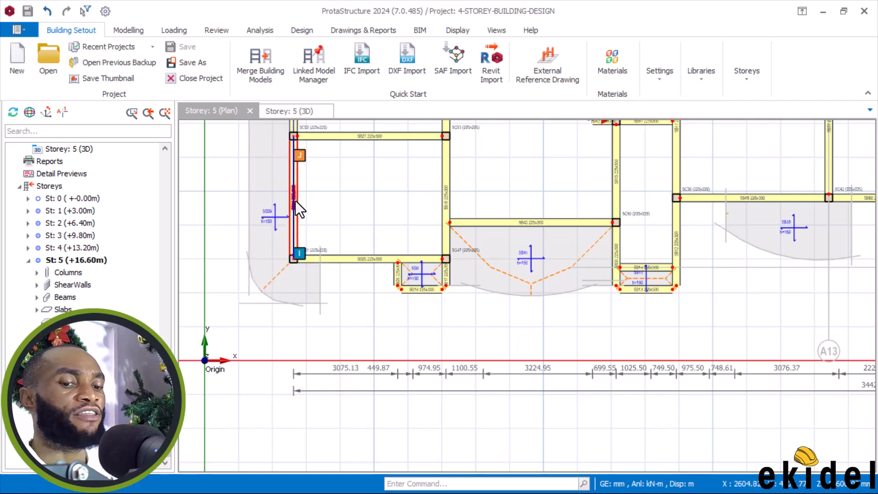
scroll(296, 202, down, 1)
mouse_move(455, 216)
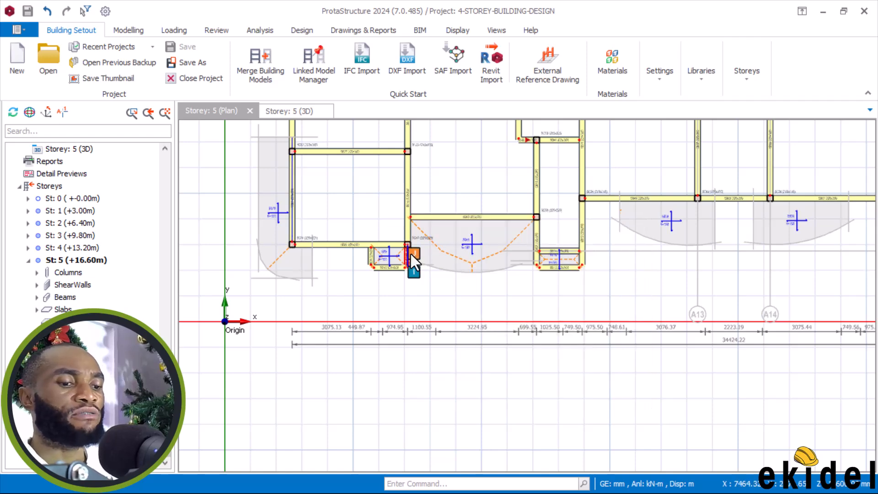
mouse_move(408, 261)
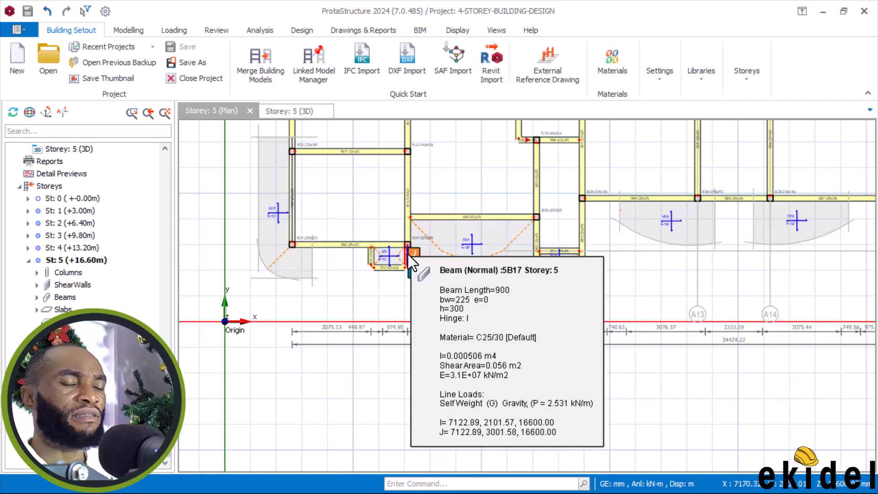
- Delete the four small front slabs beside the balconies and the slab in the central rear bay on storey 5
scroll(396, 258, up, 5)
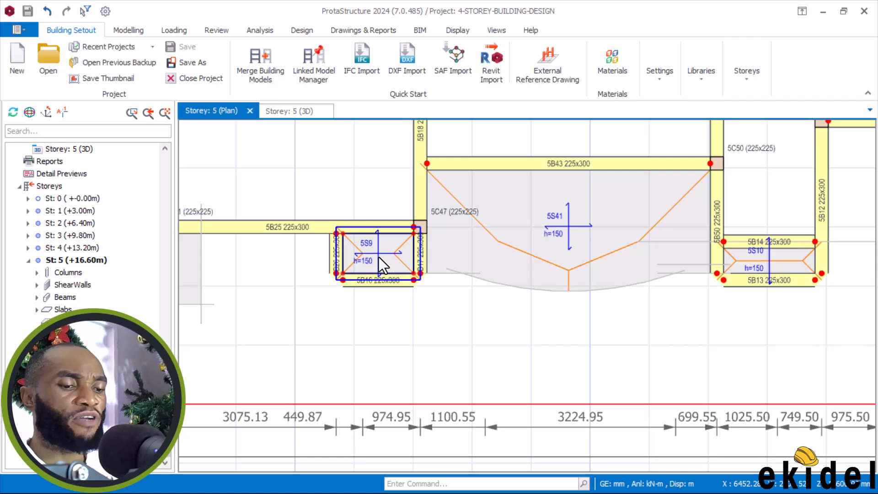
click(378, 257)
click(766, 251)
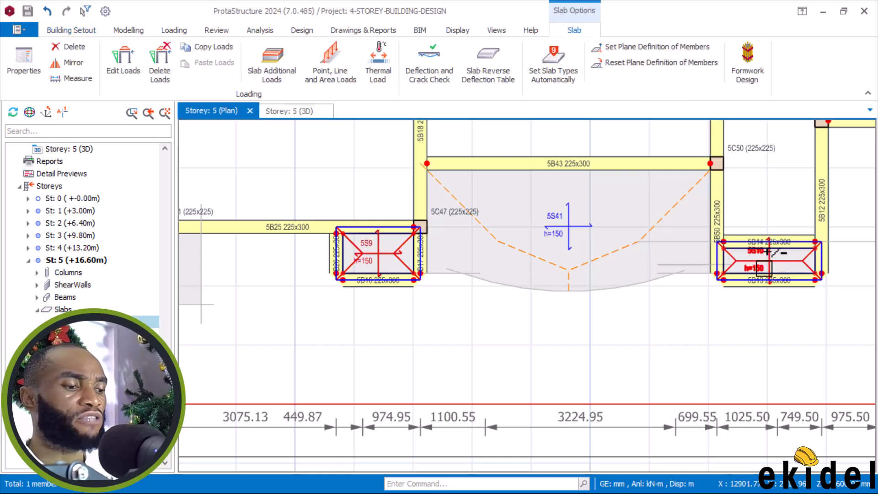
scroll(358, 294, down, 5)
scroll(654, 295, up, 5)
scroll(654, 299, up, 1)
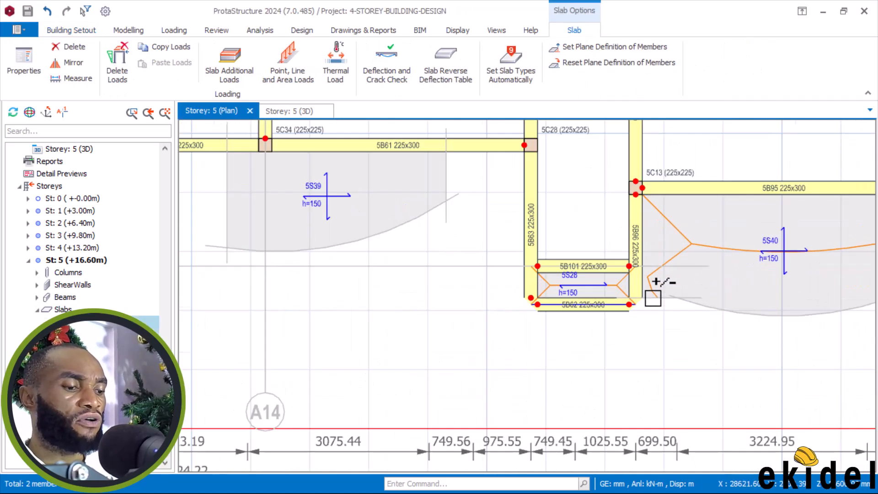
click(586, 284)
scroll(286, 267, down, 3)
scroll(565, 252, up, 1)
click(582, 271)
scroll(590, 265, down, 3)
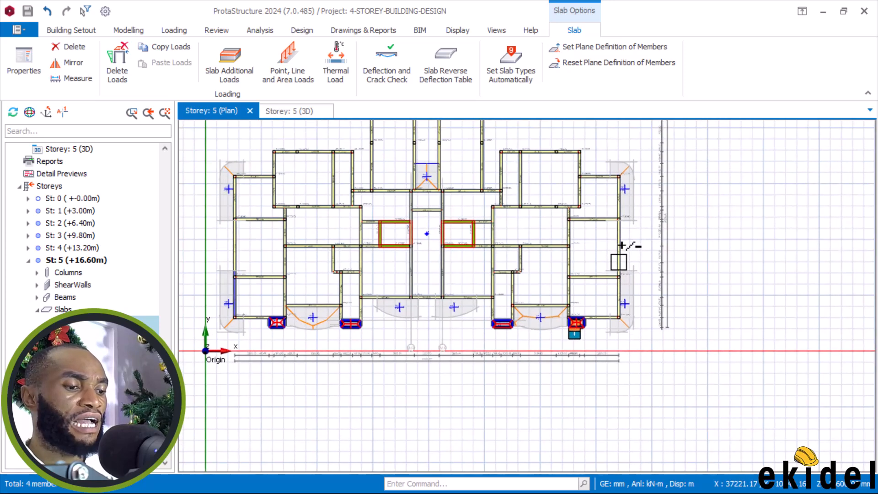
middle_drag(619, 260, 616, 279)
click(423, 194)
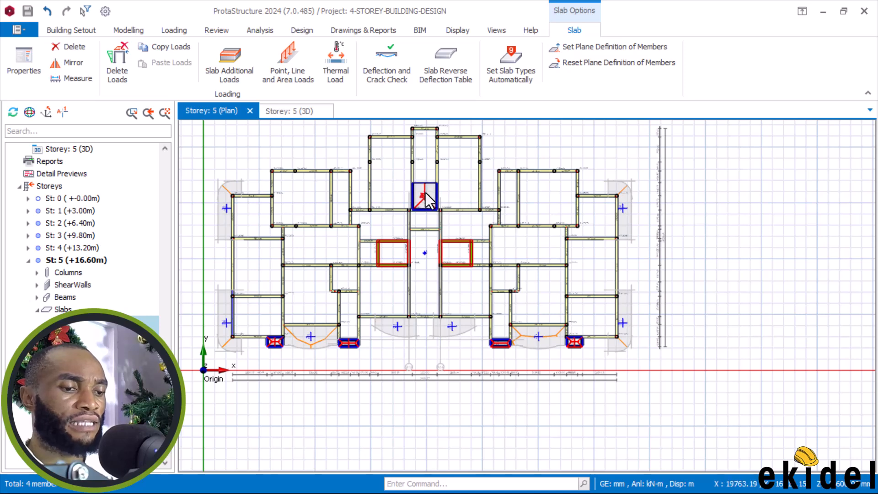
right_click(630, 164)
click(668, 258)
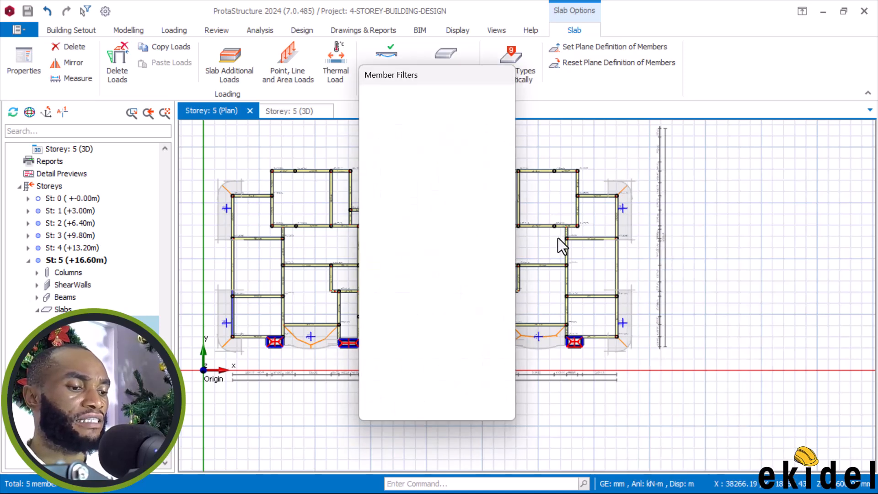
click(446, 408)
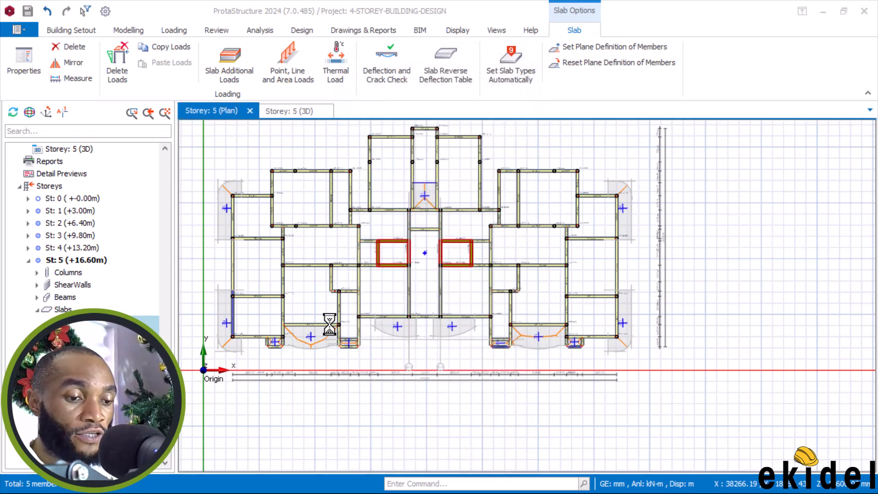
key(Escape)
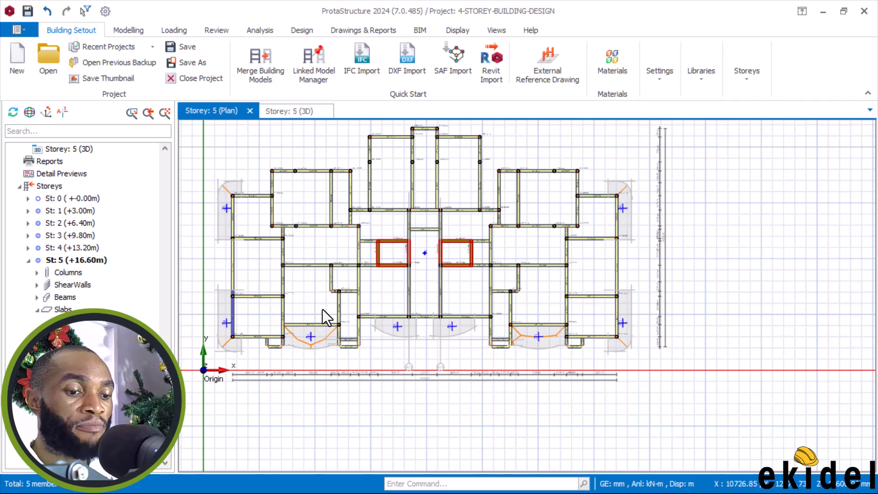
- Turn on the display of the labelled grid axes in the storey 5 plan
scroll(322, 309, up, 2)
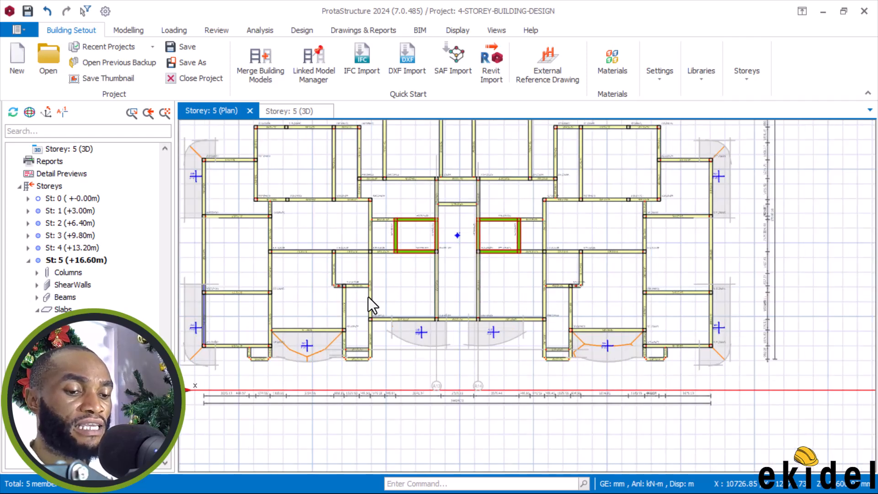
middle_drag(369, 298, 518, 262)
scroll(378, 323, up, 3)
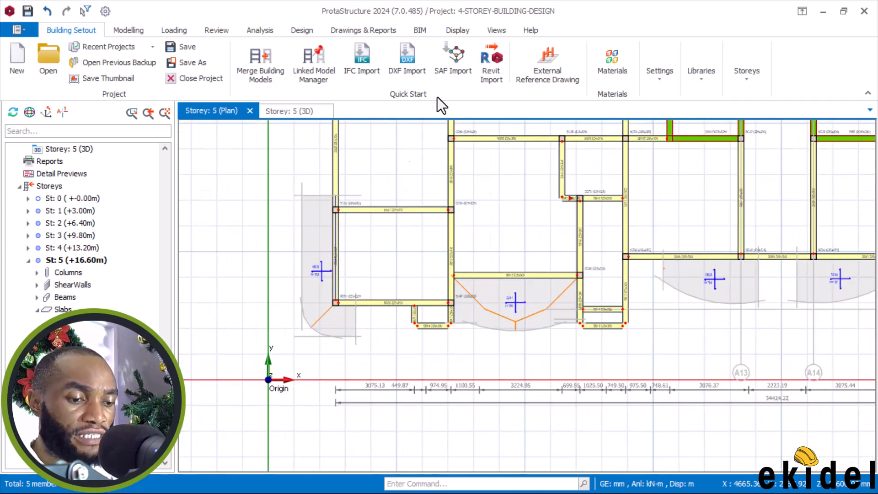
click(456, 30)
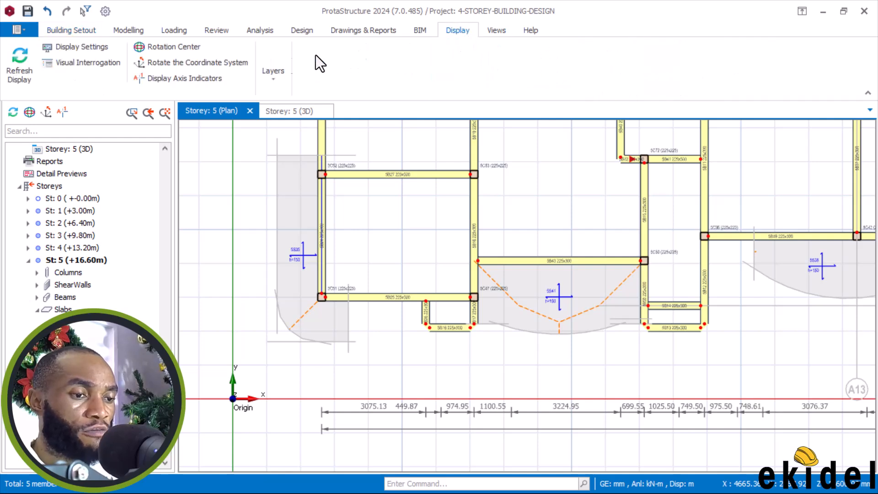
click(275, 79)
click(79, 118)
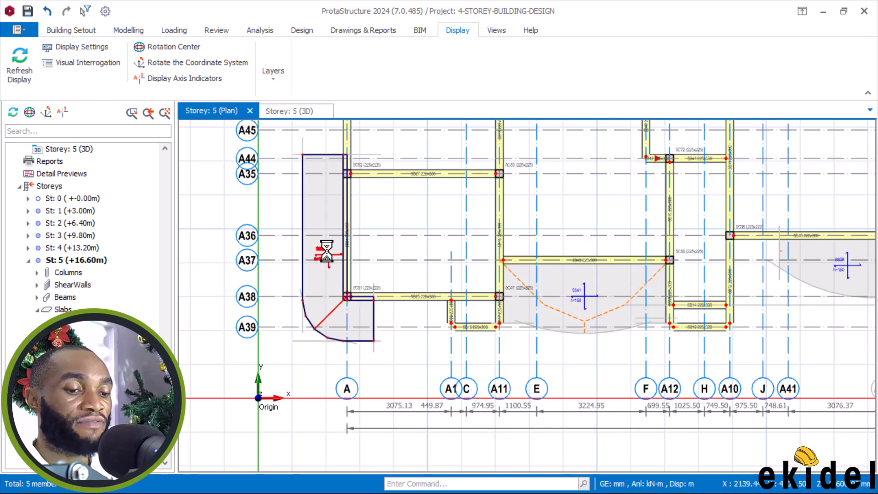
- Open the properties of the front corner slab at axis A and set the dead load to 1.0 kN/m2 and imposed load to 1.2 kN/m2
right_click(367, 224)
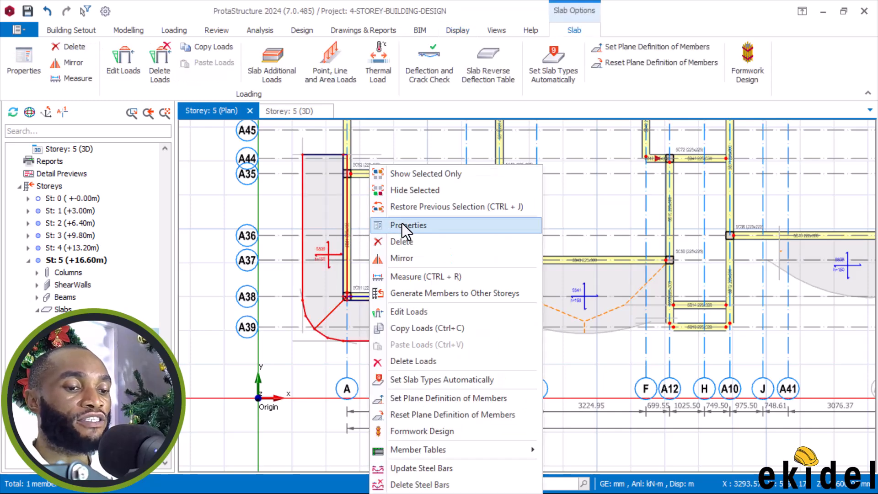
click(403, 225)
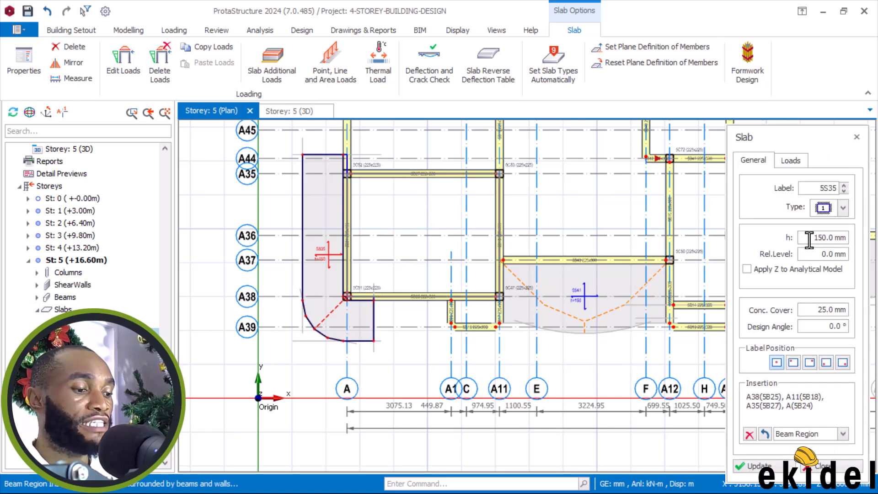
click(796, 159)
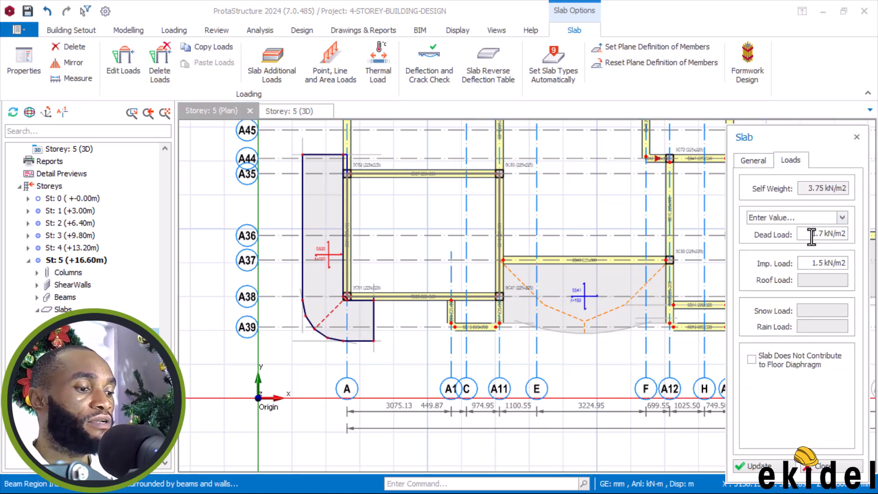
drag(811, 237, 847, 237)
text(1.0)
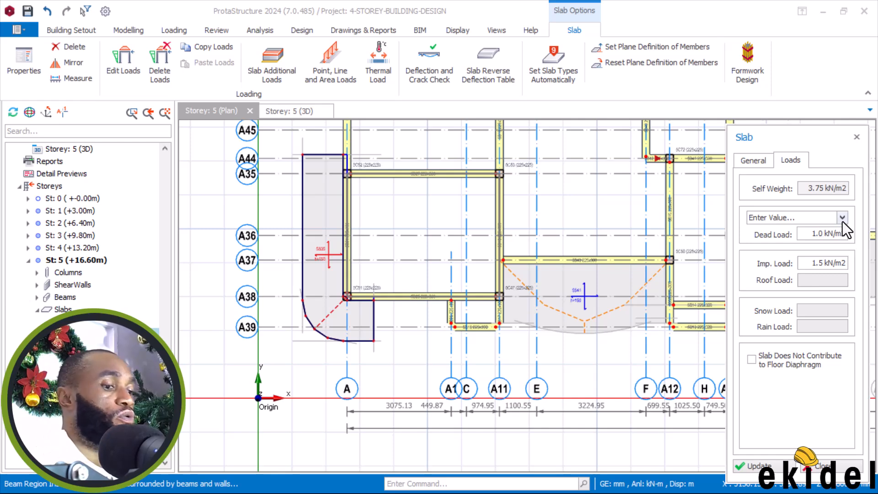
drag(811, 264, 854, 268)
text(1.2)
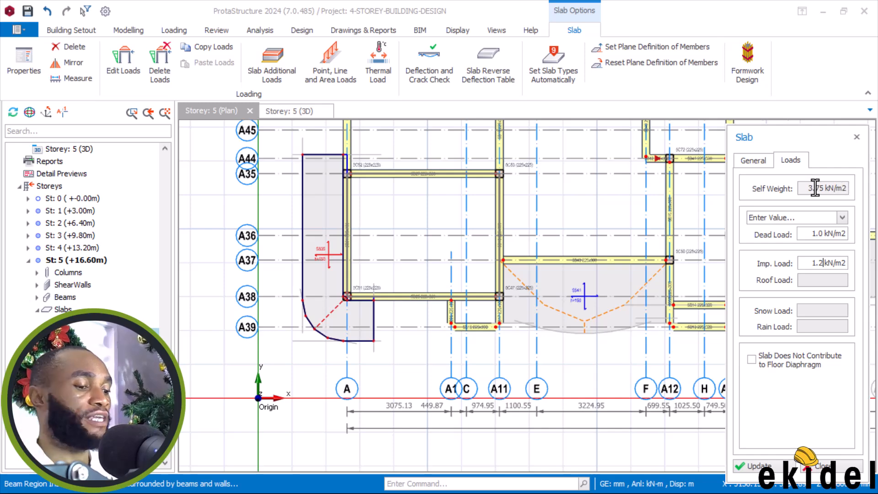
- Change the slab type to 12 (cantilever), with a 450 mm cantilever length and a 1.25 kN/m parapet load
scroll(413, 339, up, 3)
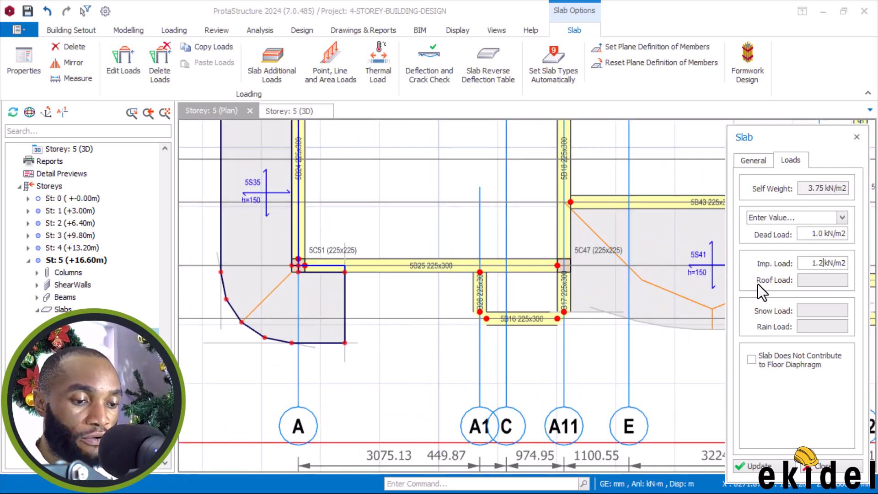
click(755, 160)
click(842, 208)
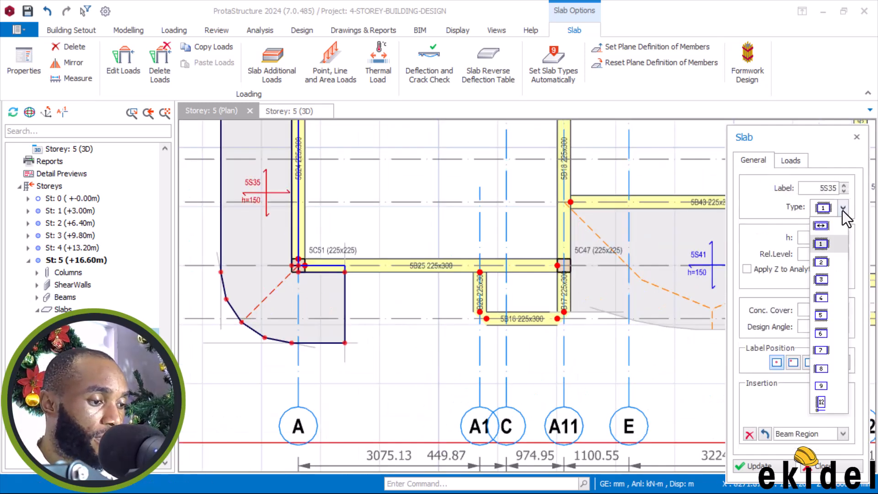
click(821, 402)
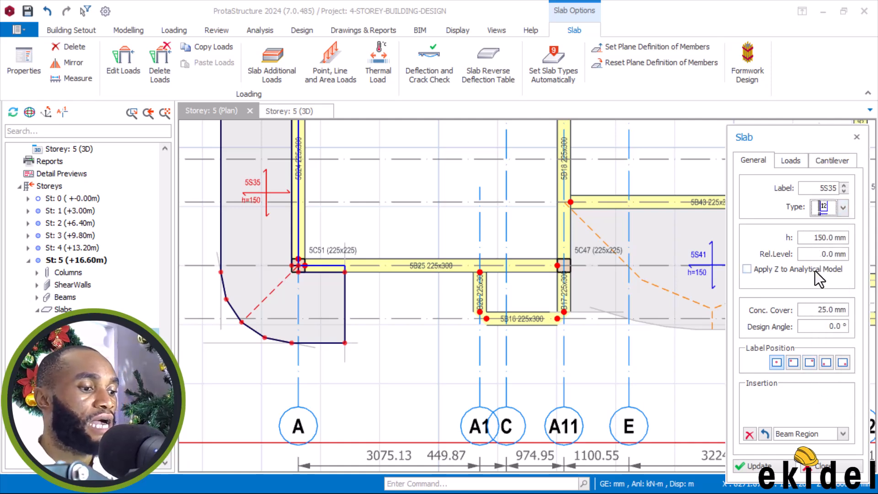
click(826, 160)
click(821, 226)
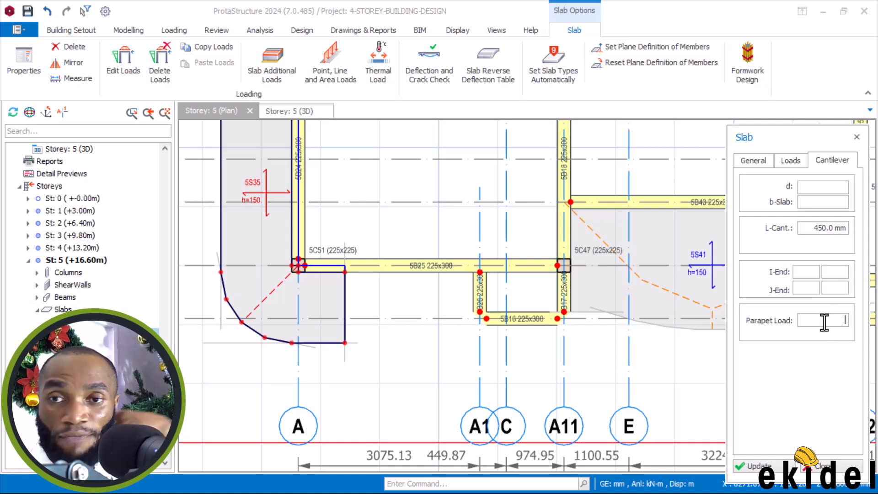
text(1.25 kN/m)
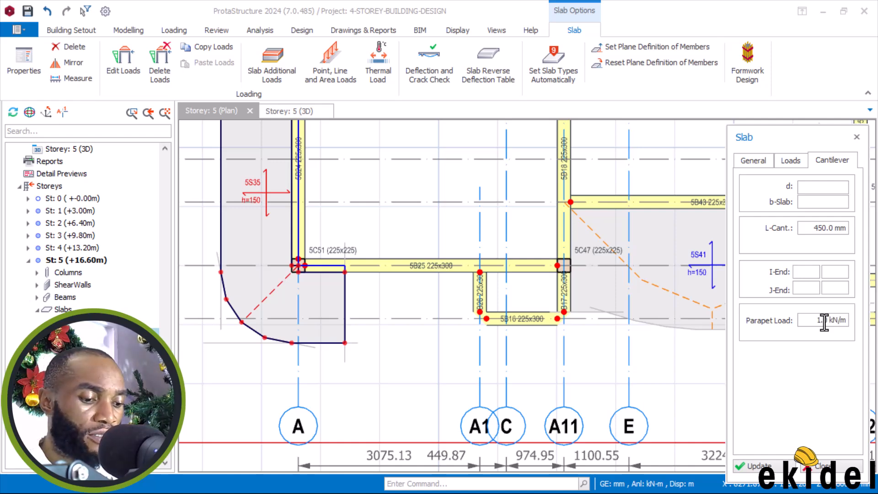
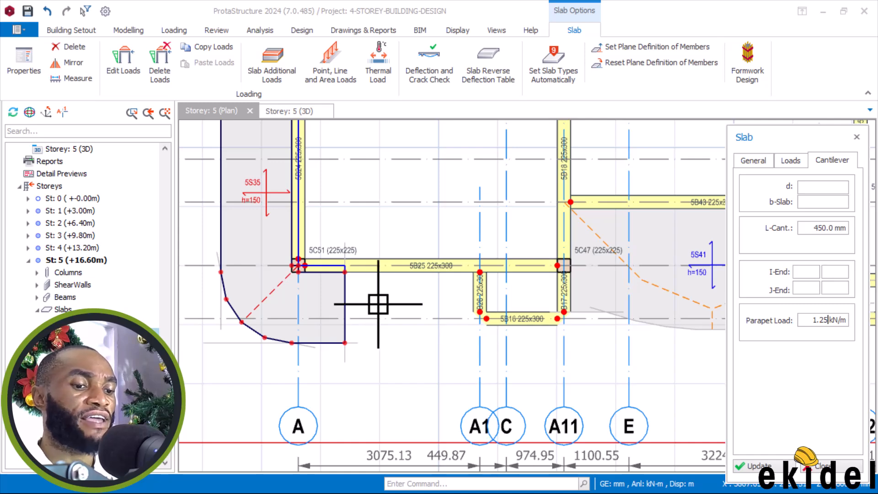
- Insert a cantilever slab on the outer side of beam 5B23, from the corner slab's end near A44 to column 5C57 at A33
scroll(389, 288, up, 1)
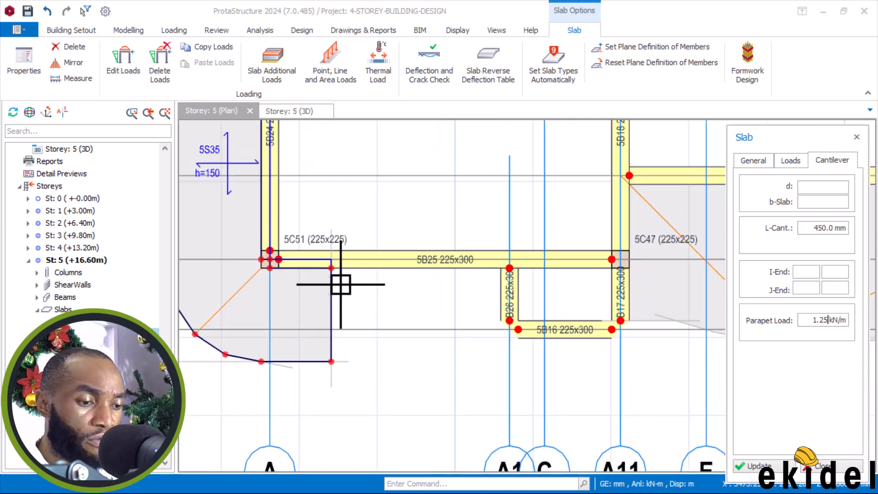
scroll(366, 270, down, 1)
scroll(429, 293, down, 2)
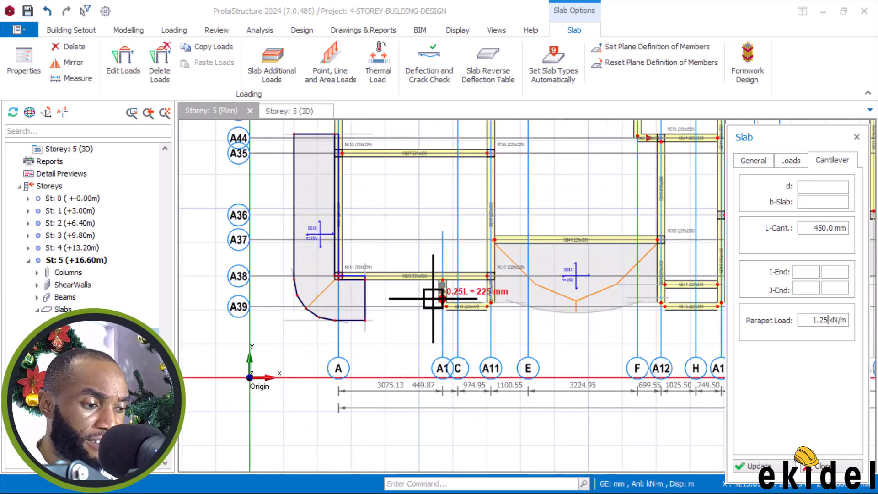
scroll(382, 256, up, 6)
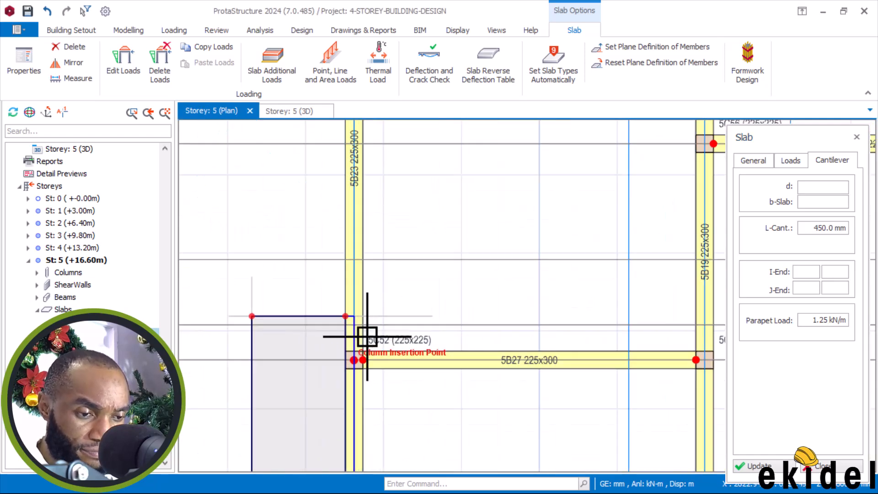
click(357, 311)
scroll(450, 361, down, 4)
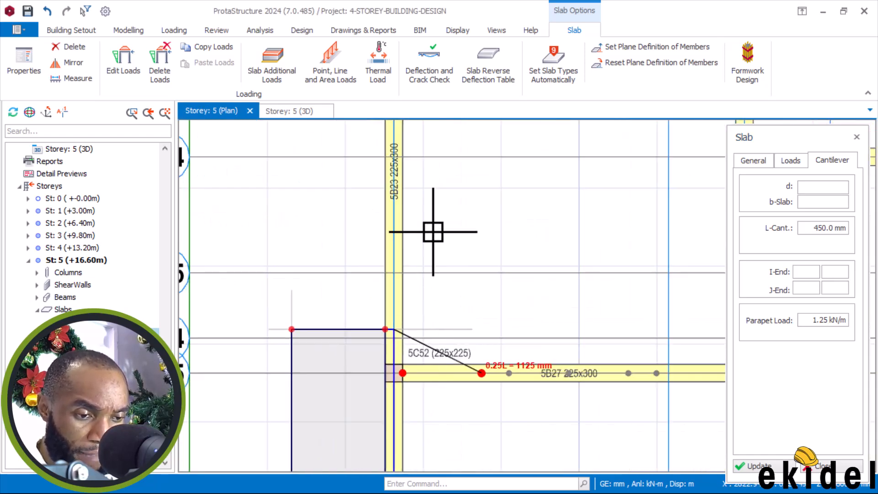
middle_drag(433, 202, 417, 294)
scroll(396, 215, up, 5)
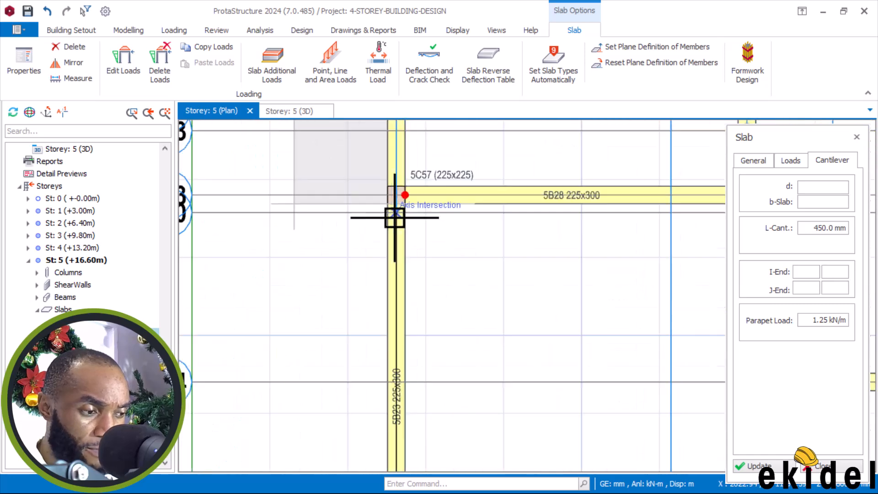
click(396, 187)
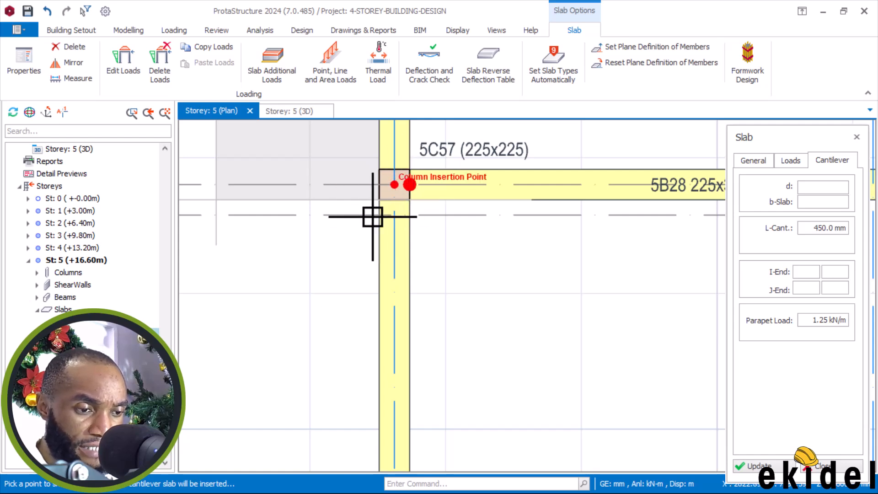
scroll(384, 211, down, 2)
scroll(425, 200, down, 2)
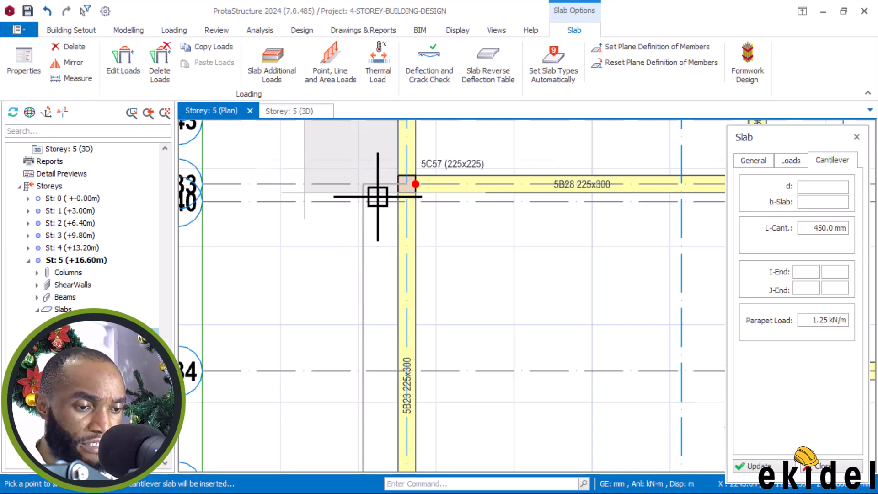
scroll(378, 197, up, 2)
scroll(379, 195, down, 1)
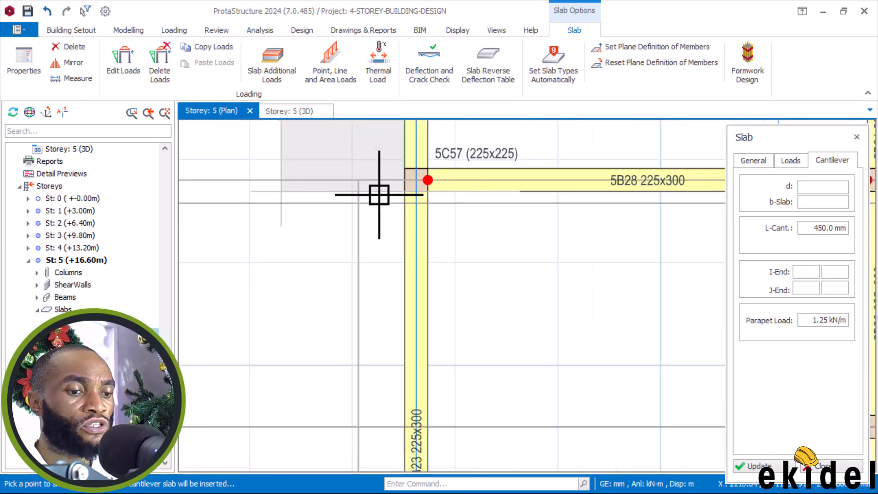
scroll(380, 195, down, 2)
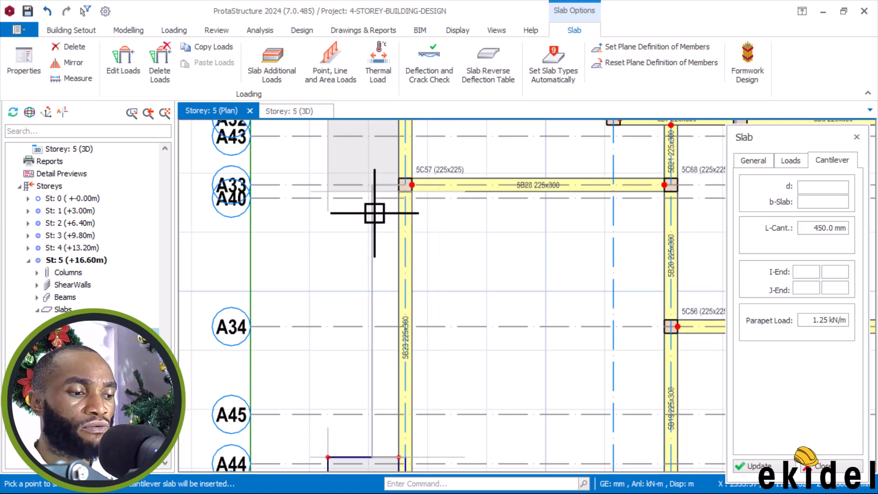
scroll(403, 209, down, 1)
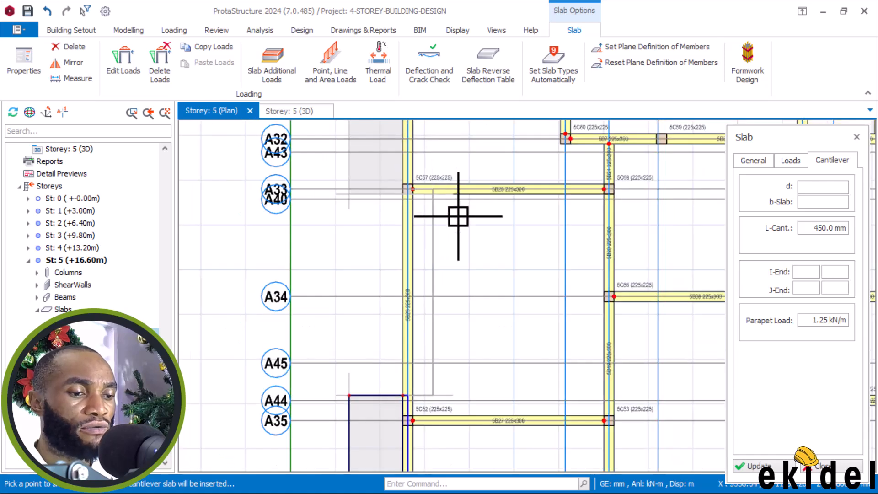
click(402, 224)
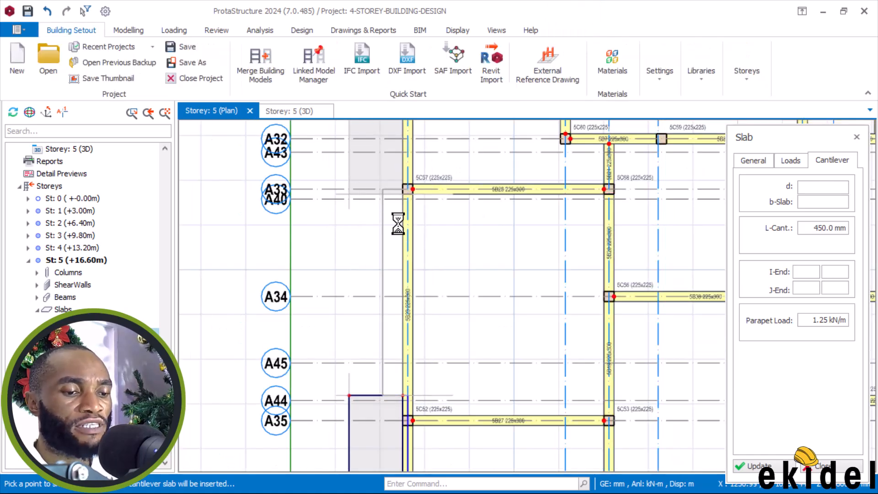
scroll(392, 191, up, 1)
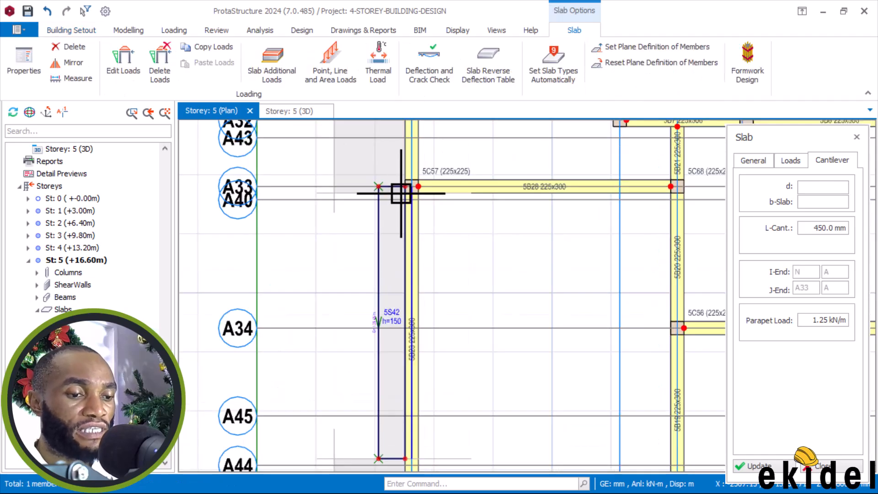
- Set the cantilever slab's parapet load to 0 kN/m
scroll(387, 192, up, 1)
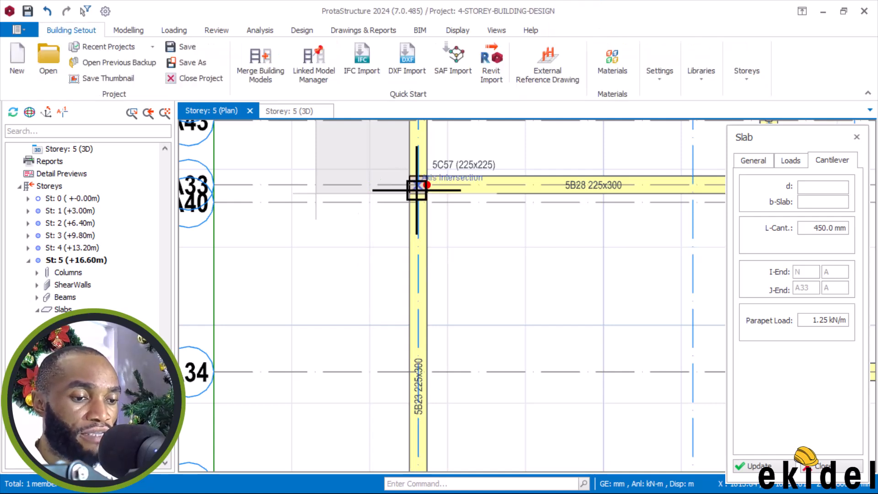
scroll(402, 197, up, 2)
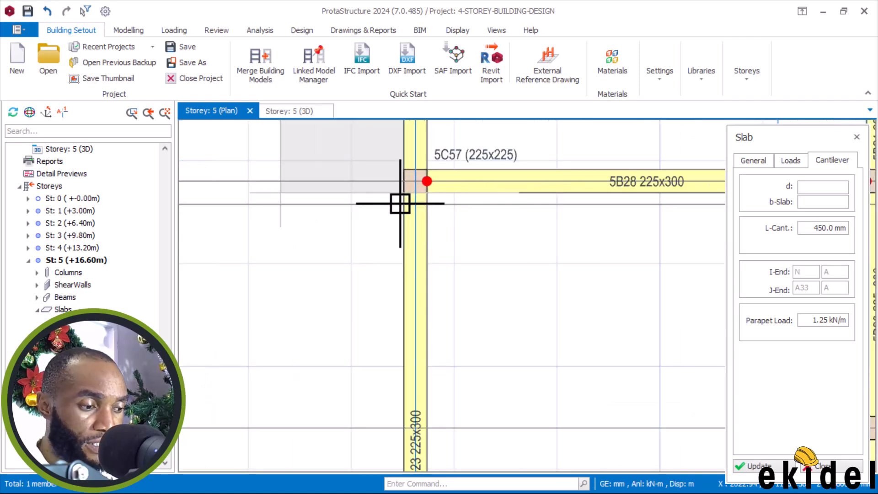
double_click(808, 320)
text(0)
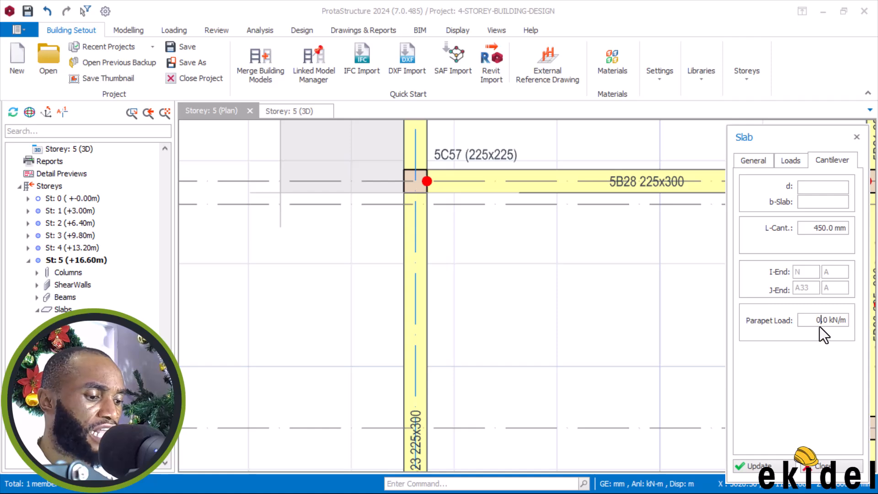
- Insert a 450 mm cantilever slab outside axis A, spanning between the facing edges of the two existing slabs near A40 and A44
scroll(416, 197, up, 3)
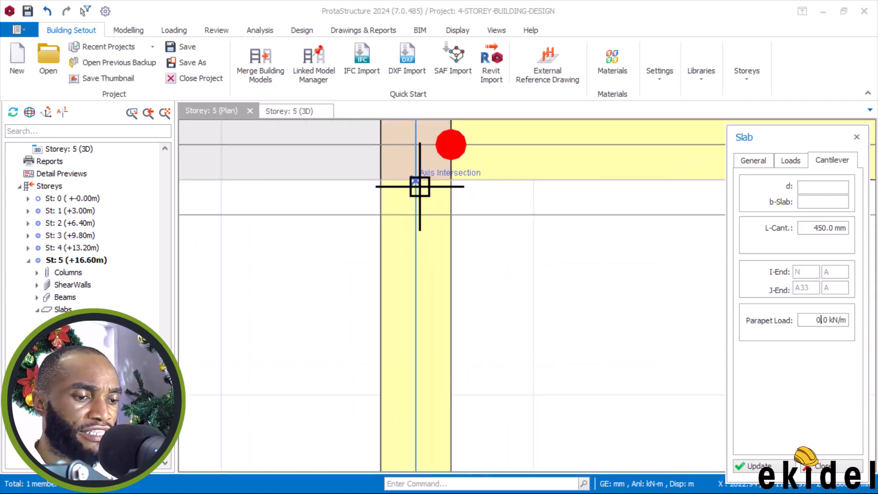
scroll(405, 174, down, 4)
scroll(398, 341, up, 4)
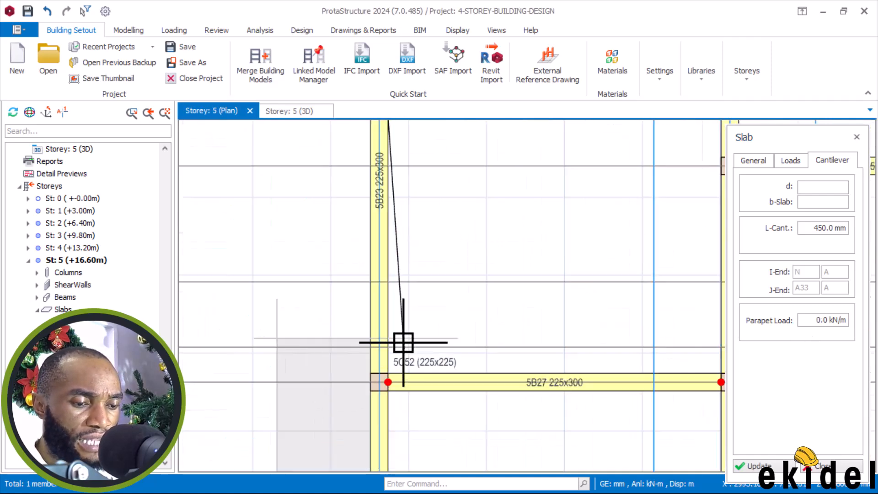
click(366, 346)
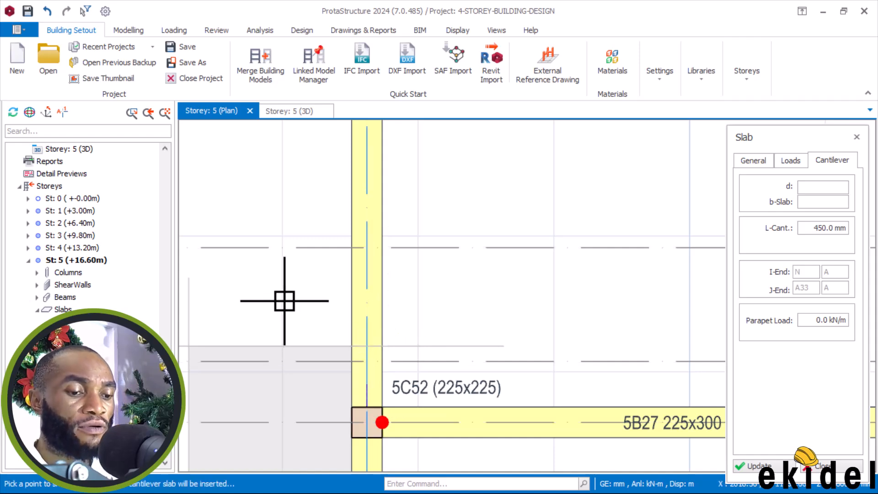
scroll(410, 293, down, 3)
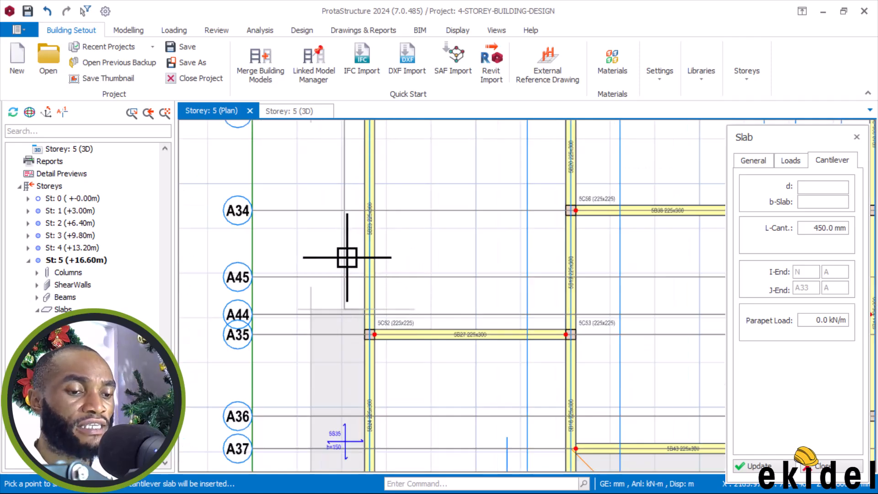
click(347, 258)
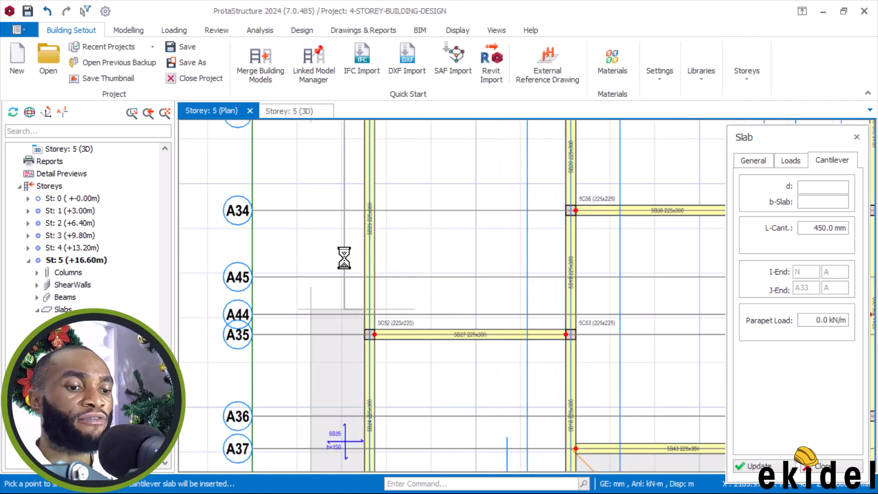
scroll(351, 209, up, 2)
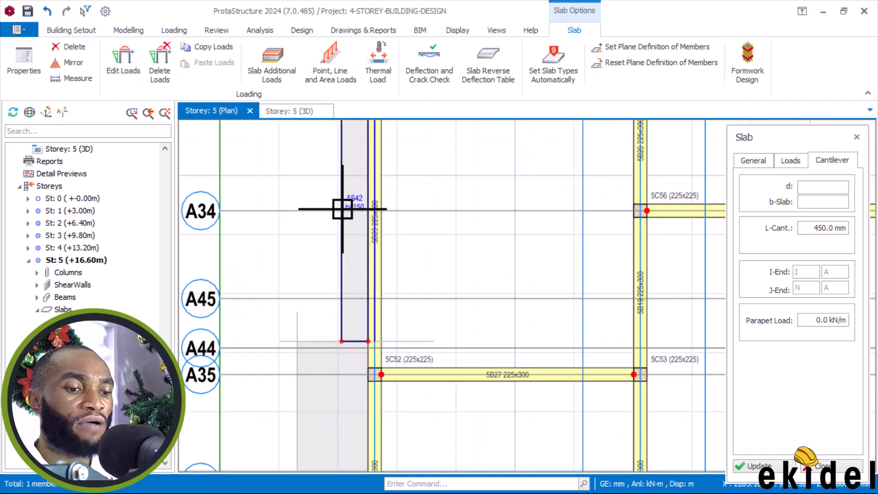
scroll(351, 225, down, 1)
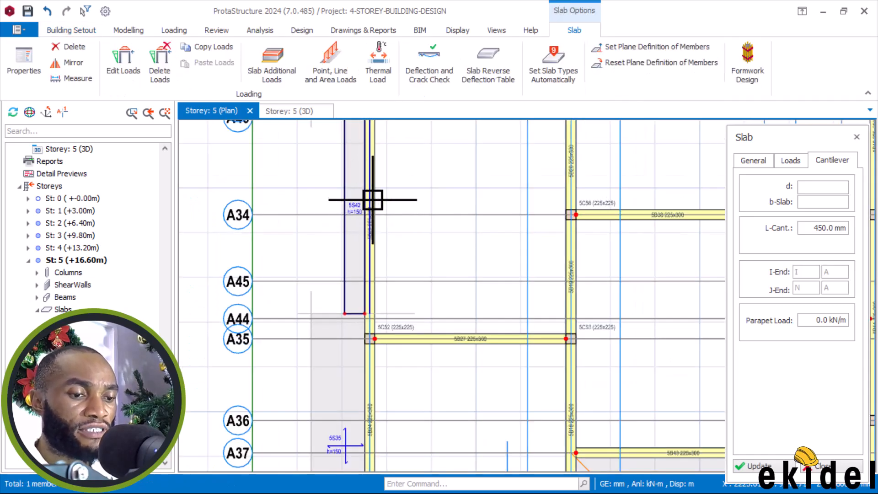
middle_drag(372, 198, 370, 255)
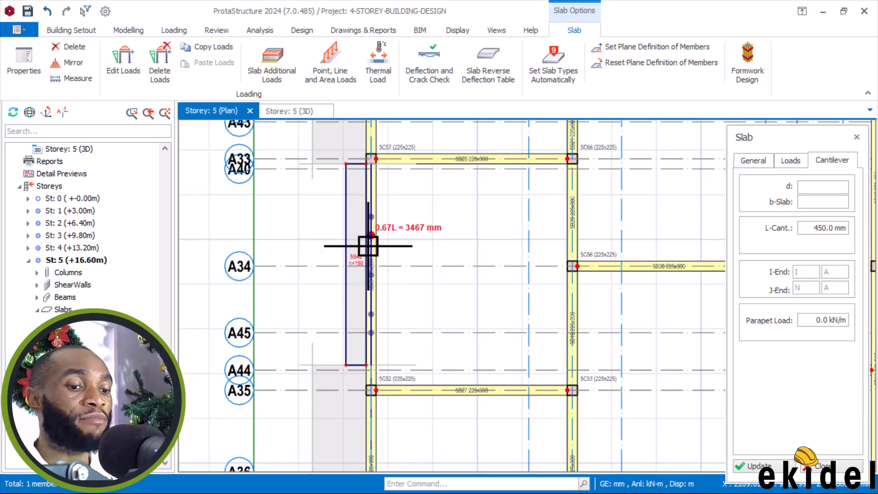
scroll(406, 262, down, 4)
middle_drag(410, 226, 409, 298)
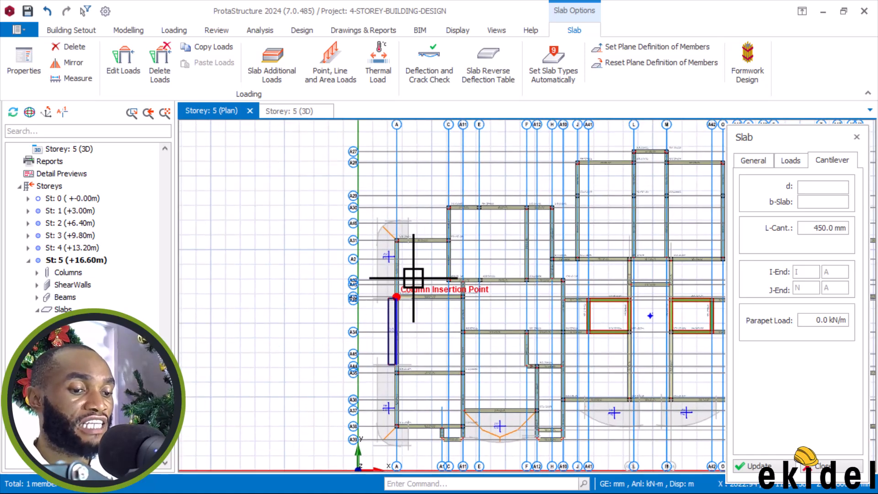
- Insert a 450 mm cantilever slab outside beam 5B1, from the corner slab's end to column 5C61
scroll(428, 241, up, 2)
scroll(428, 241, up, 4)
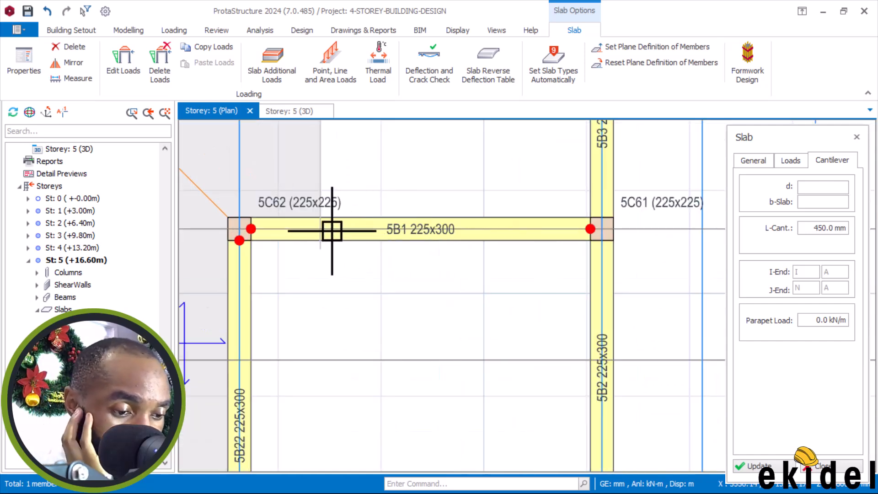
click(602, 229)
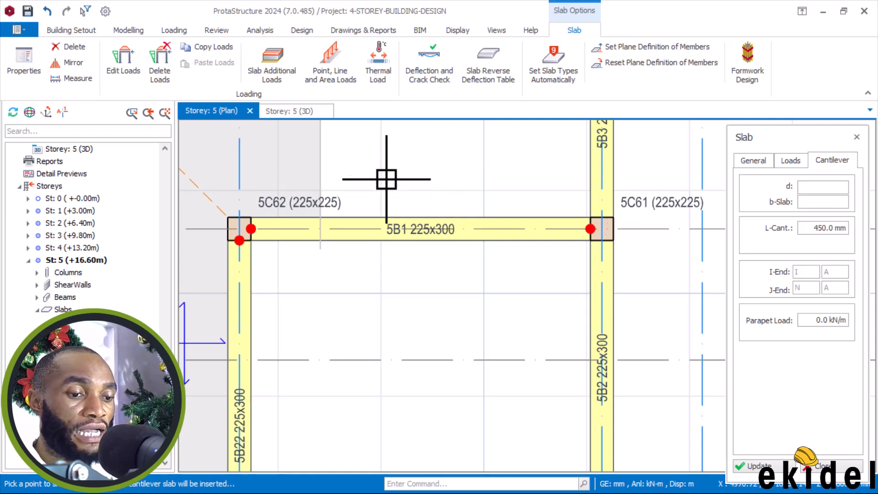
scroll(425, 175, down, 2)
click(427, 185)
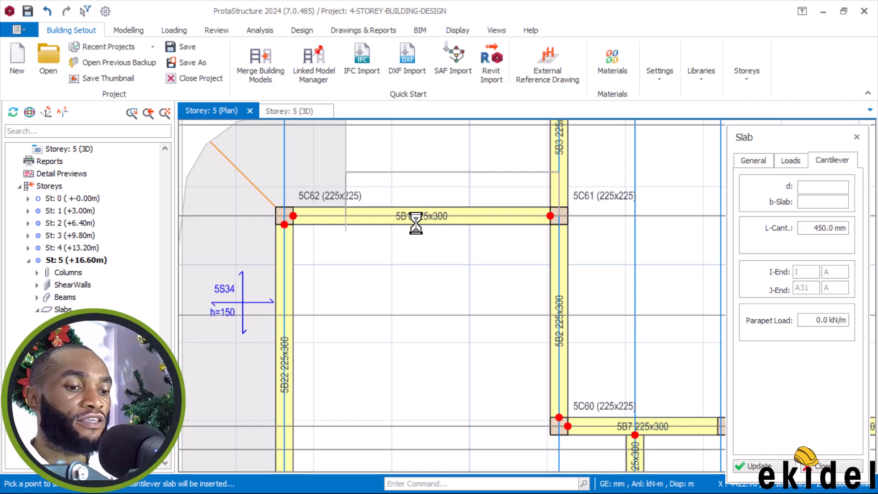
scroll(413, 267, down, 1)
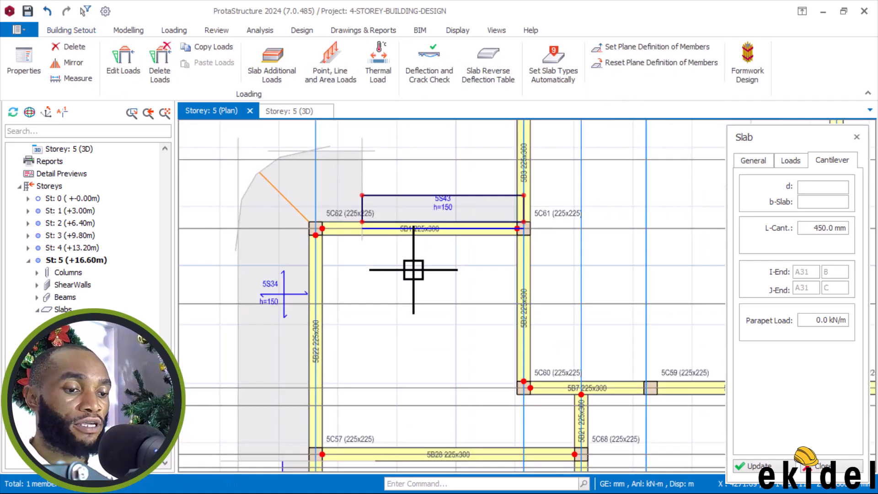
- Insert a 450 mm cantilever slab on the outer side of beam 5B3, spanning between columns 5C63 and 5C61
scroll(438, 283, down, 1)
middle_drag(438, 283, 346, 417)
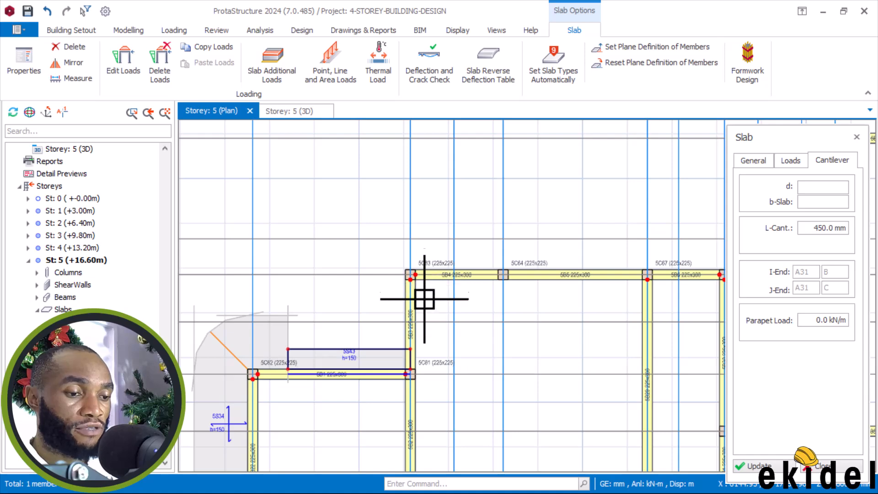
scroll(415, 295, up, 1)
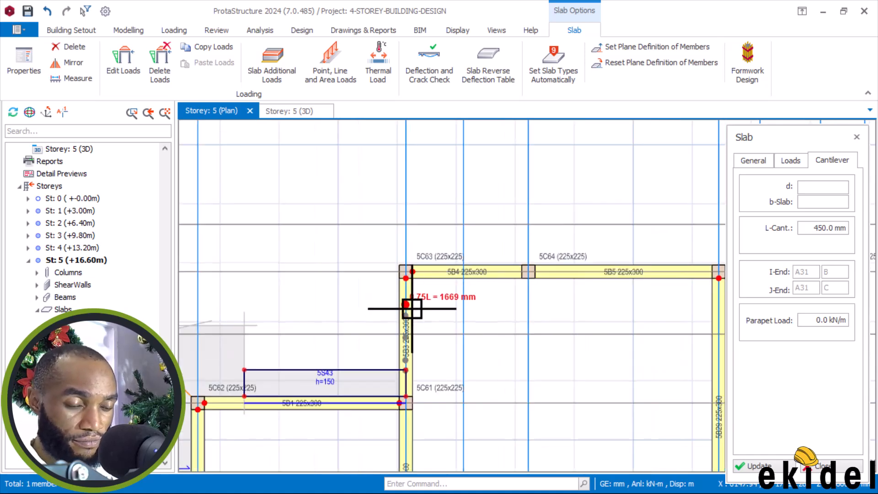
middle_drag(410, 307, 414, 182)
scroll(378, 168, up, 1)
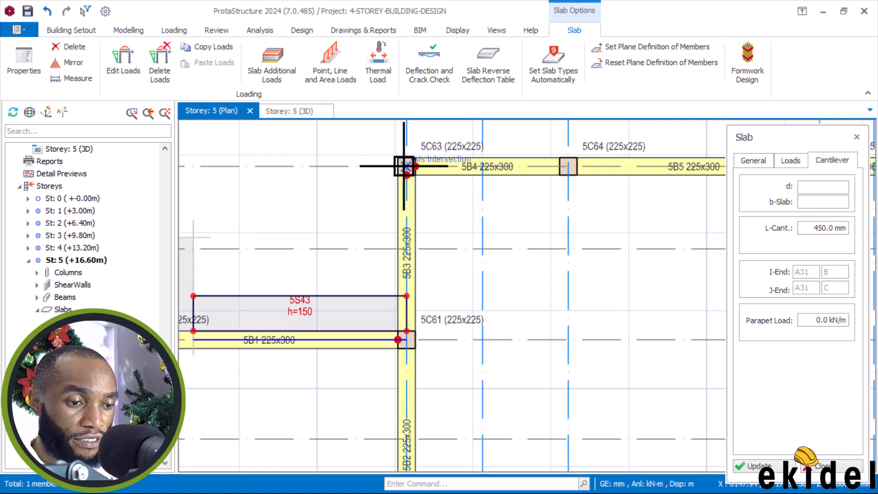
scroll(409, 322, up, 1)
click(411, 359)
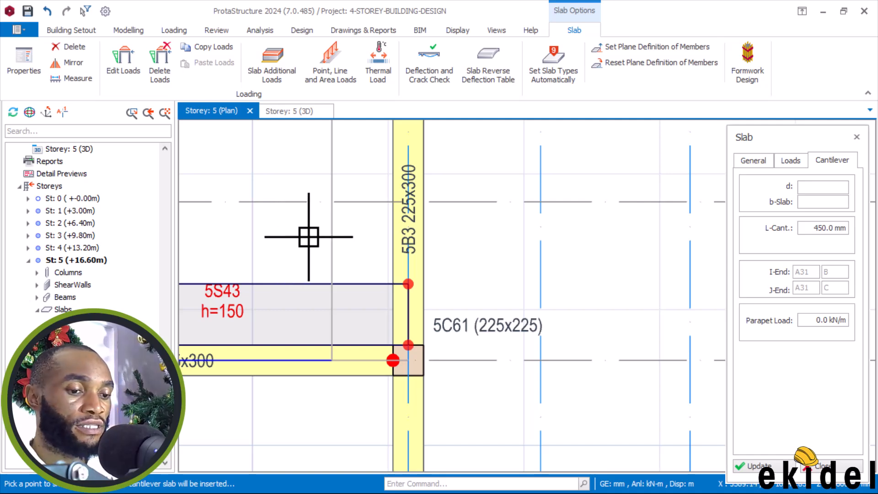
key(Escape)
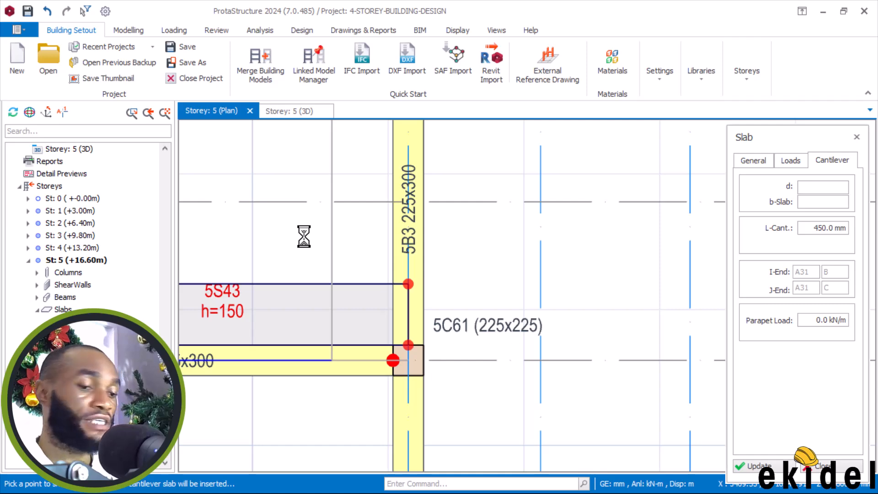
scroll(338, 283, down, 2)
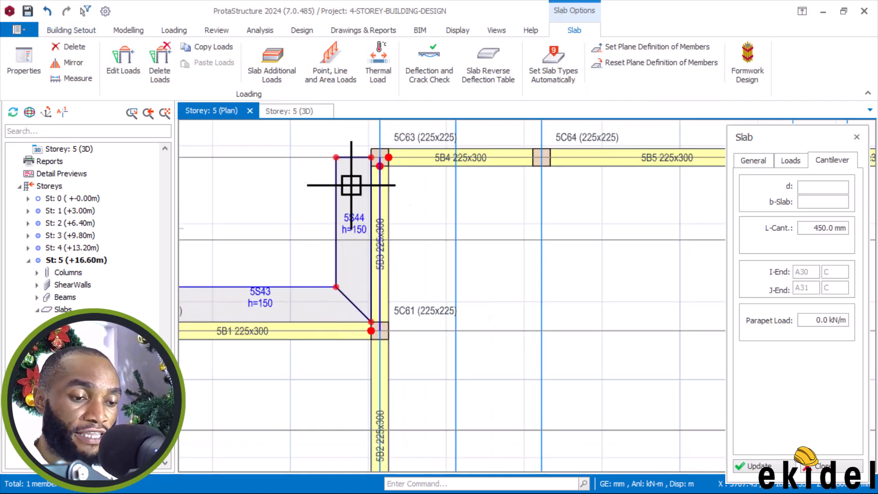
- Insert a 450 mm cantilever slab along the outer side of beam 5B4, from column 5C63 to column 5C64
scroll(337, 284, down, 1)
scroll(264, 344, up, 2)
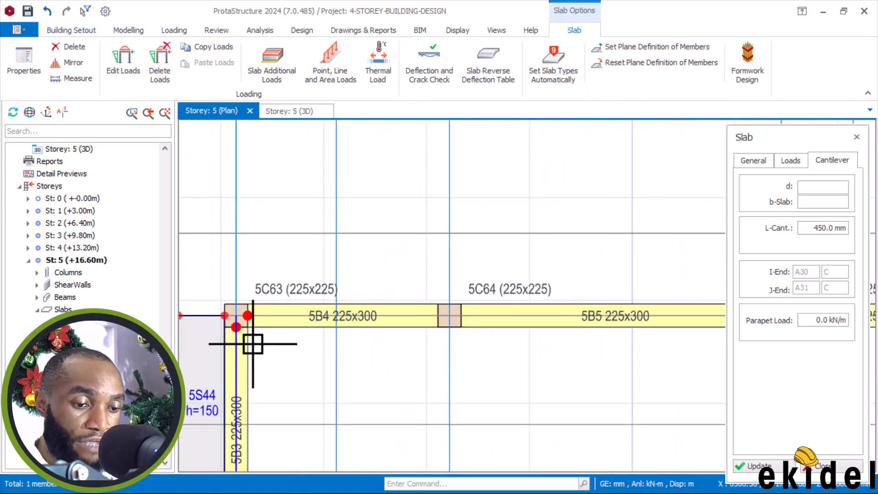
scroll(235, 314, up, 1)
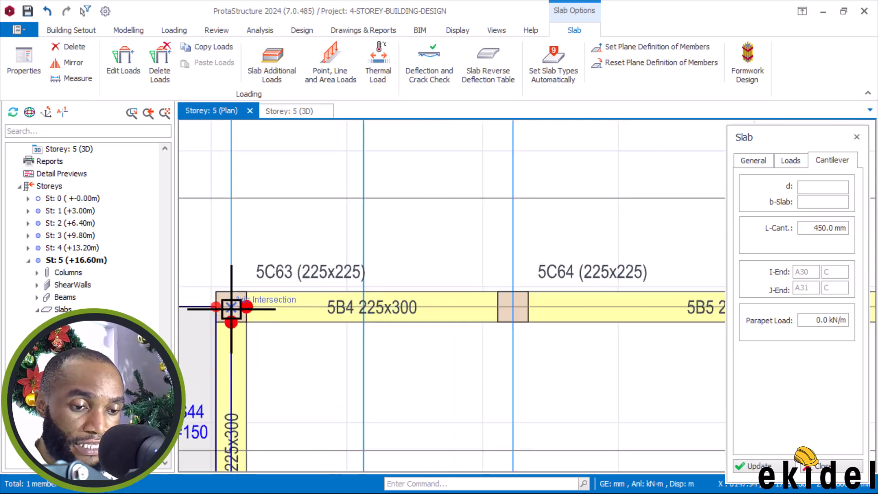
scroll(278, 243, down, 2)
scroll(383, 279, up, 2)
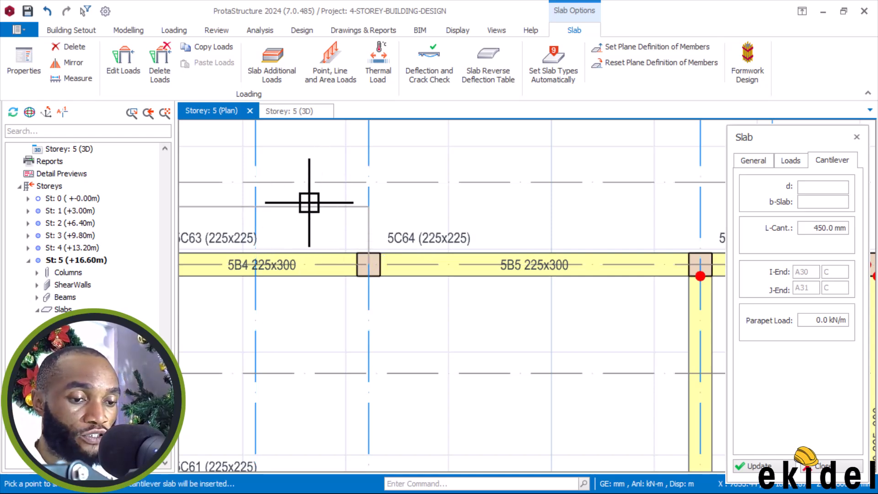
click(328, 215)
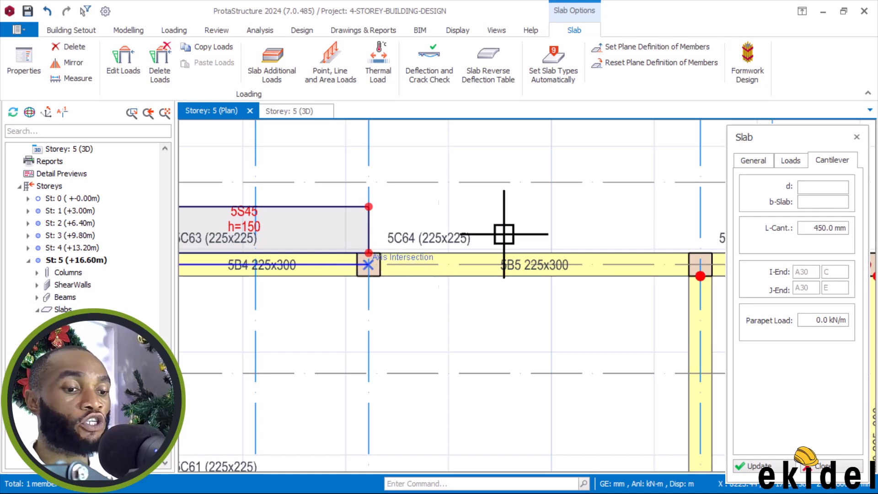
- Continue the 450 mm cantilever edge along beam 5B5 with a slab from column 5C64 to column 5C67
scroll(387, 270, down, 1)
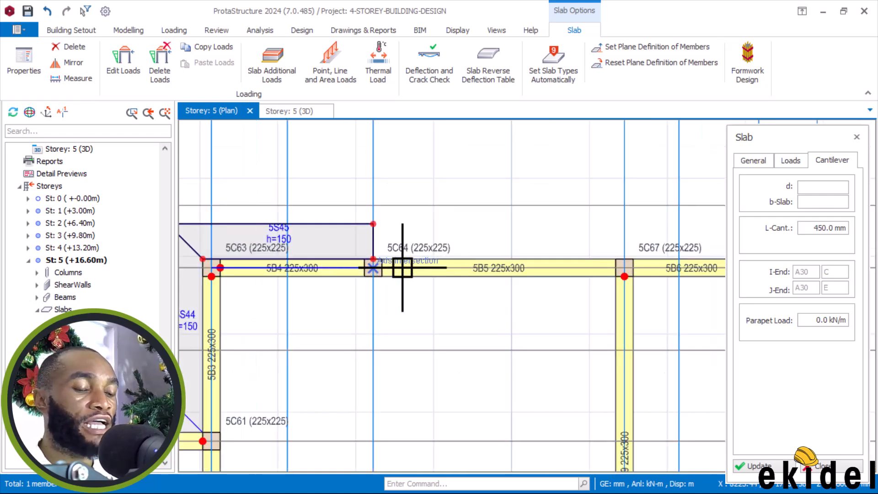
scroll(425, 263, down, 1)
scroll(586, 268, up, 1)
click(590, 266)
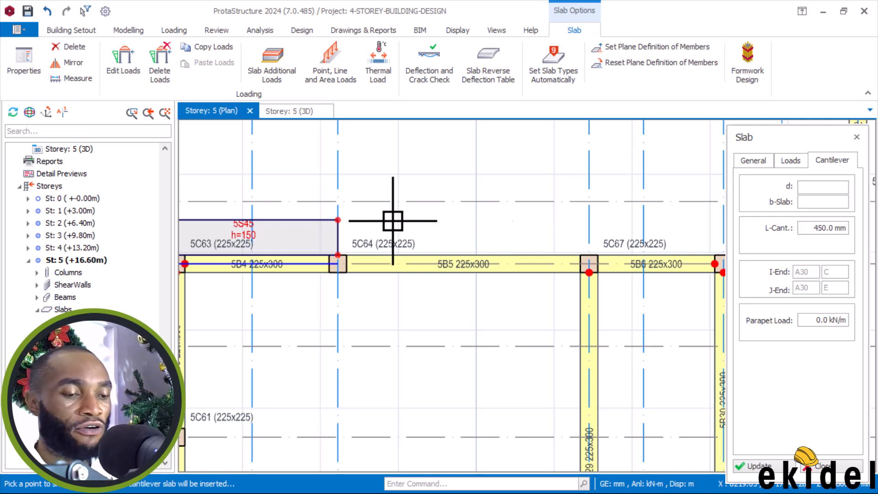
click(456, 221)
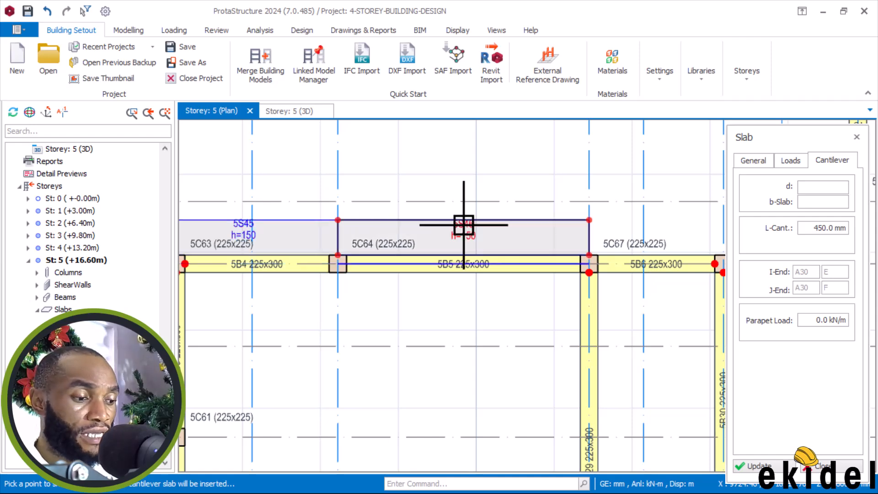
- Insert a 450 mm cantilever slab outside beam 5B6, between columns 5C67 and 5C65
middle_drag(501, 255, 379, 256)
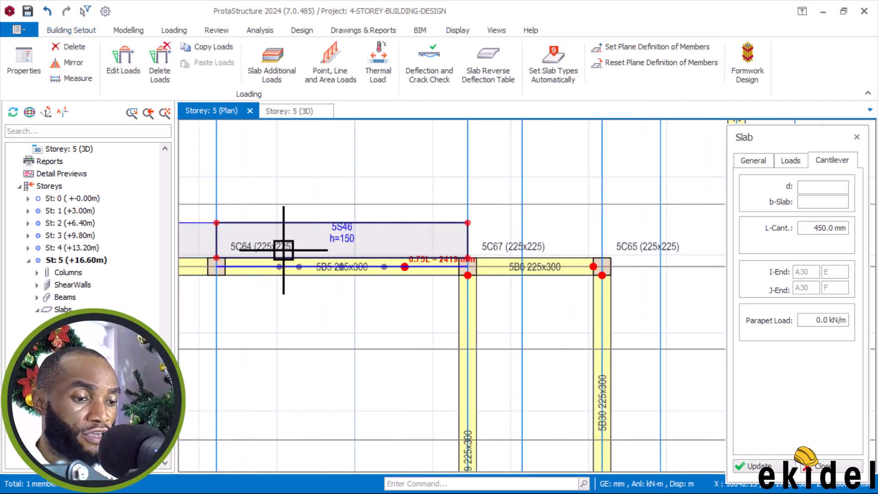
middle_drag(631, 274, 488, 270)
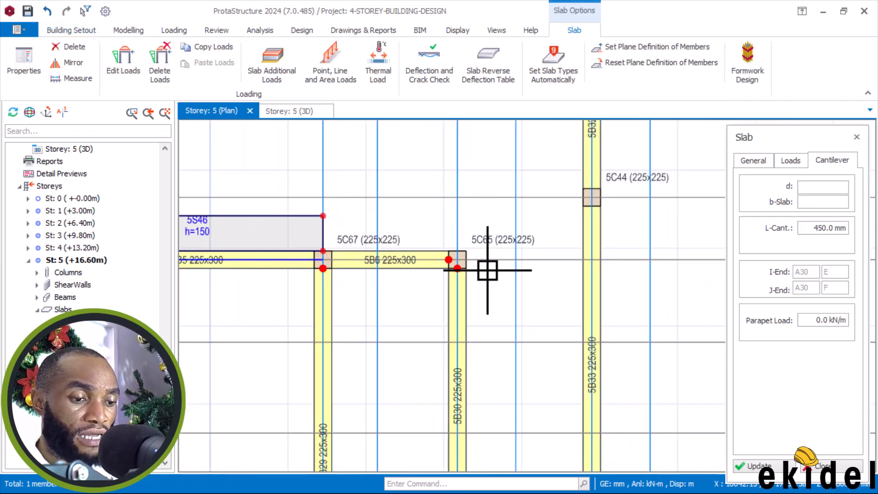
scroll(323, 260, up, 1)
click(323, 259)
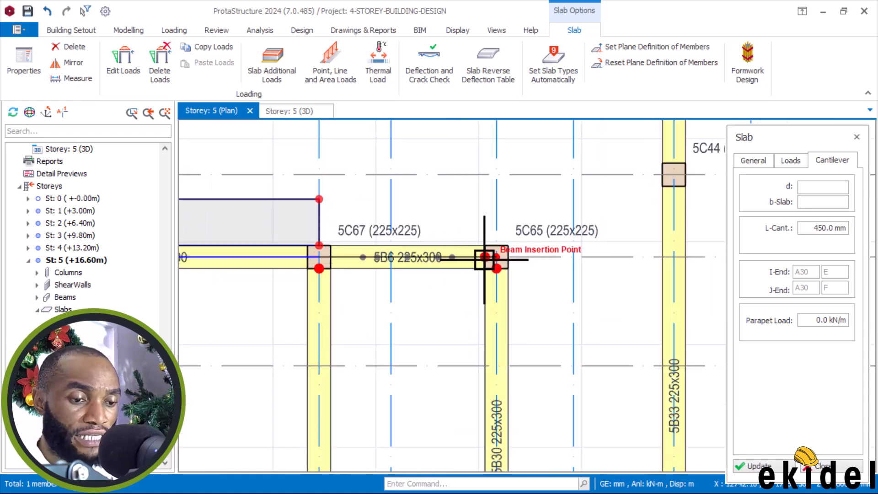
click(498, 259)
click(461, 204)
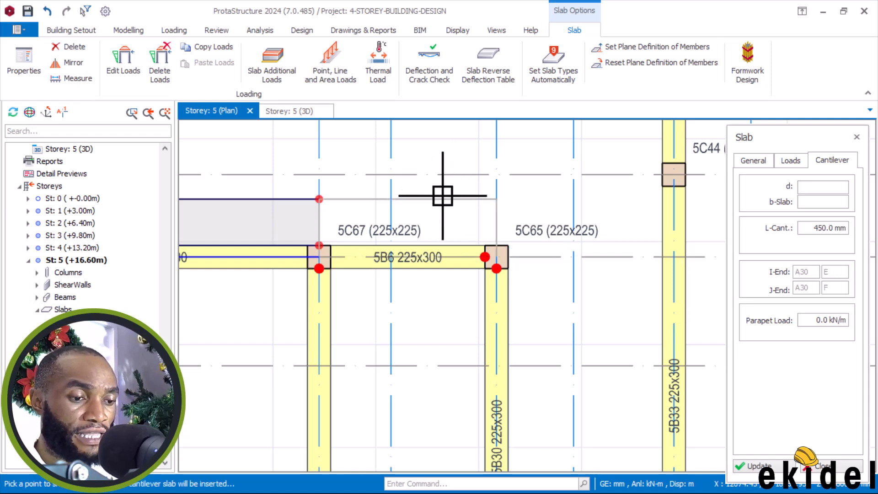
click(445, 197)
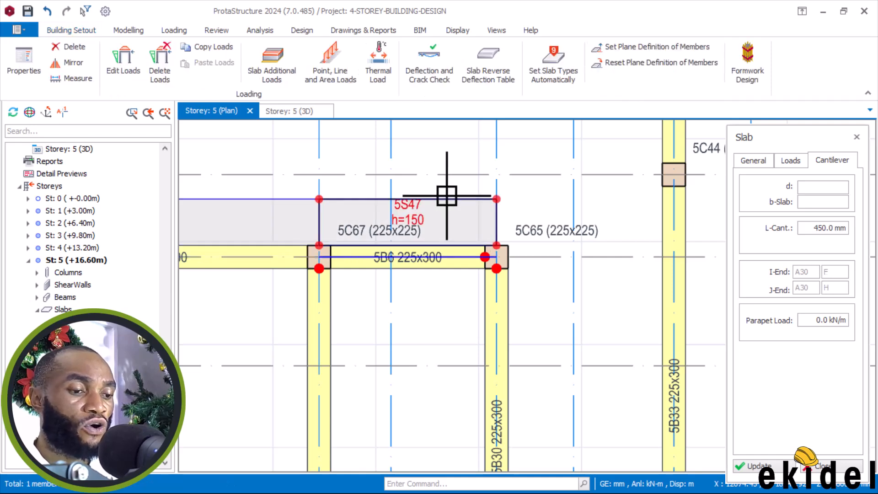
- Switch to Jumbo B.dwg in AutoCAD and examine the stepped roof outline between axes J and O on the Roof Plan
scroll(448, 191, down, 1)
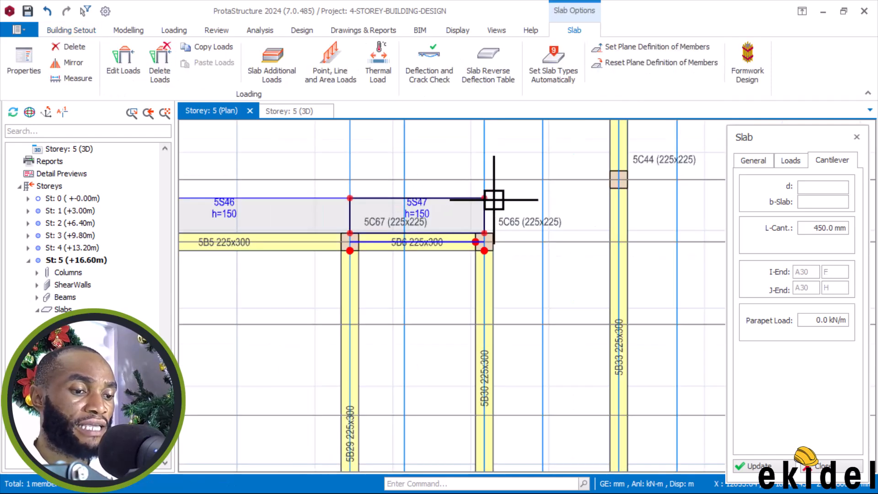
scroll(496, 192, down, 2)
scroll(497, 191, up, 1)
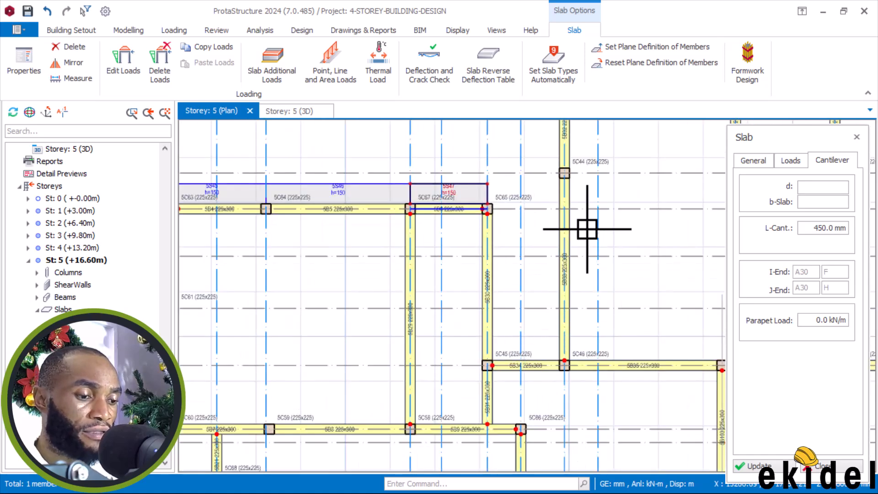
click(842, 12)
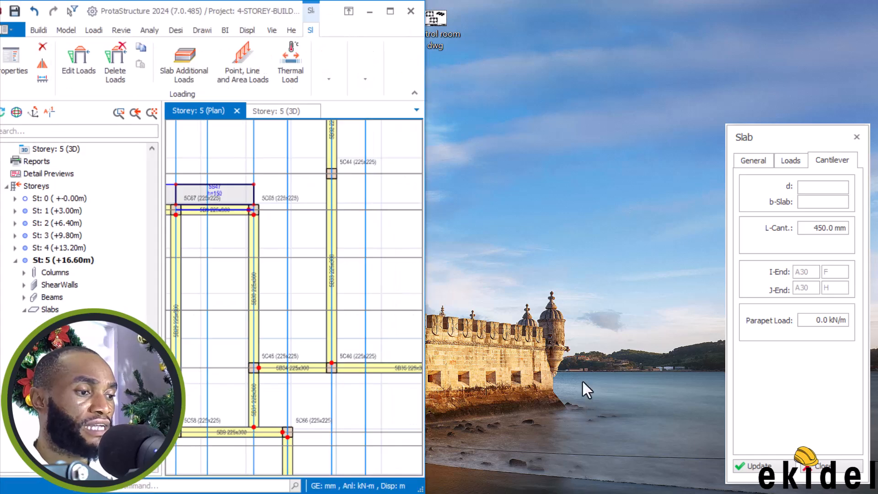
click(498, 480)
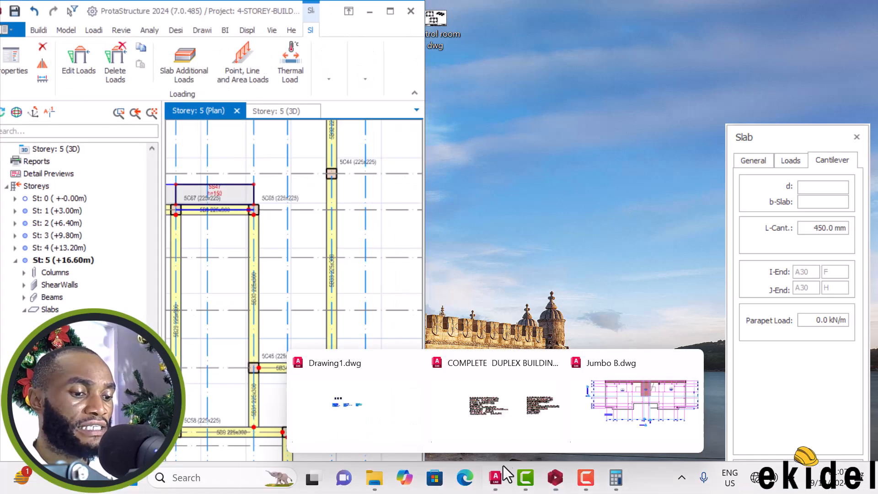
click(600, 382)
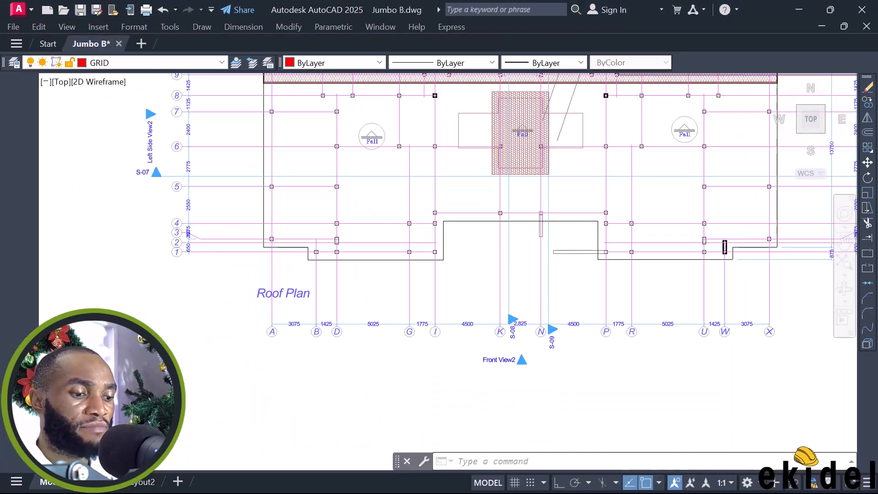
scroll(466, 185, down, 2)
scroll(466, 185, down, 5)
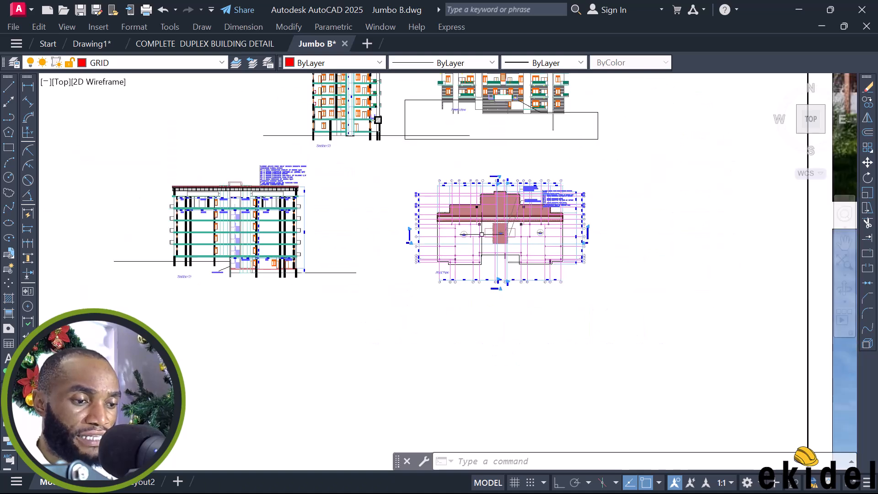
middle_drag(404, 174, 483, 255)
scroll(627, 358, up, 10)
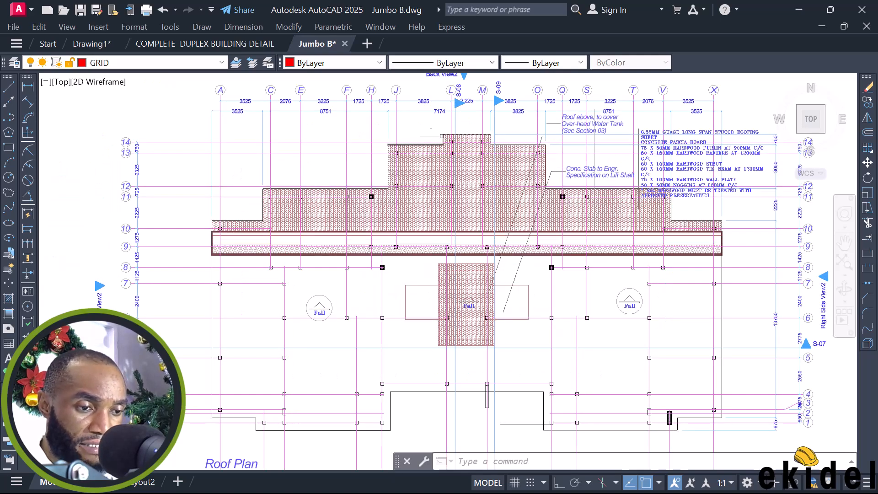
scroll(397, 179, up, 2)
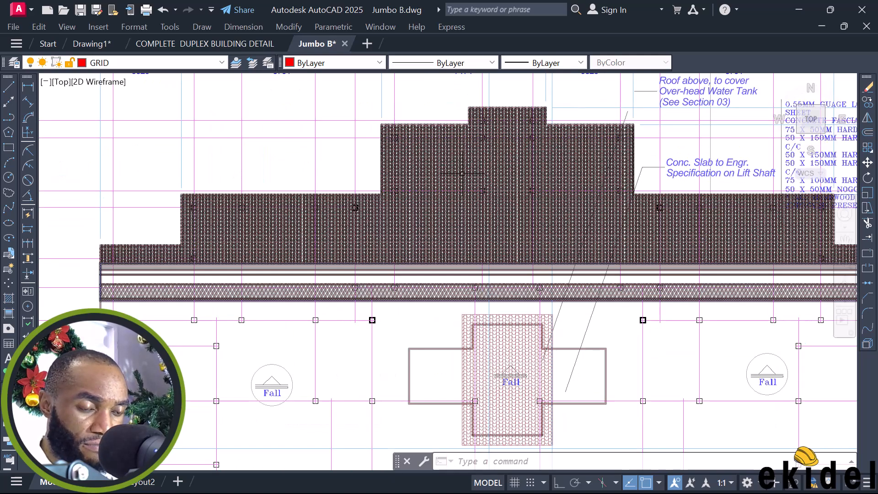
scroll(435, 119, up, 2)
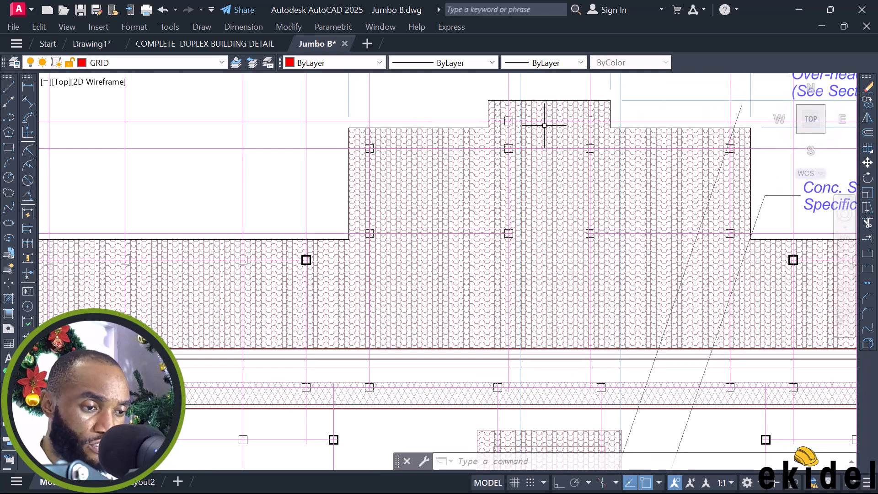
scroll(497, 93, down, 10)
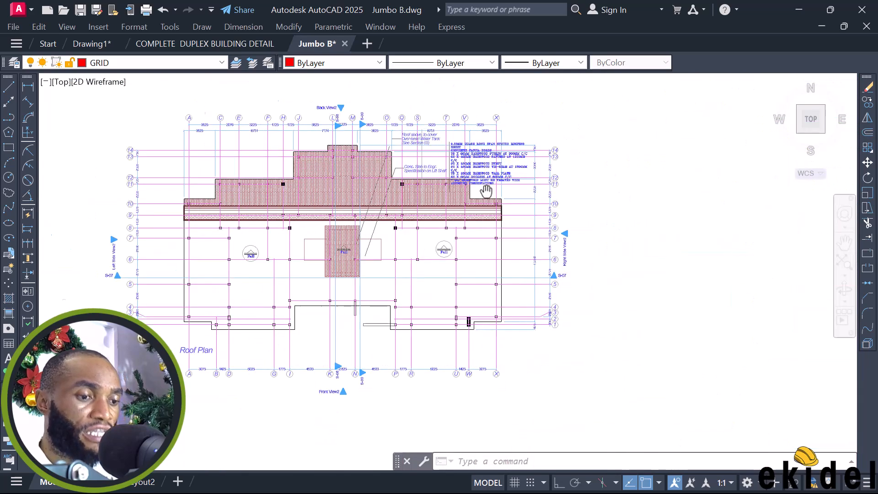
- Look over the building's exterior renderings in the drawing to check the shape of the roof edge
scroll(576, 195, down, 4)
scroll(639, 205, down, 6)
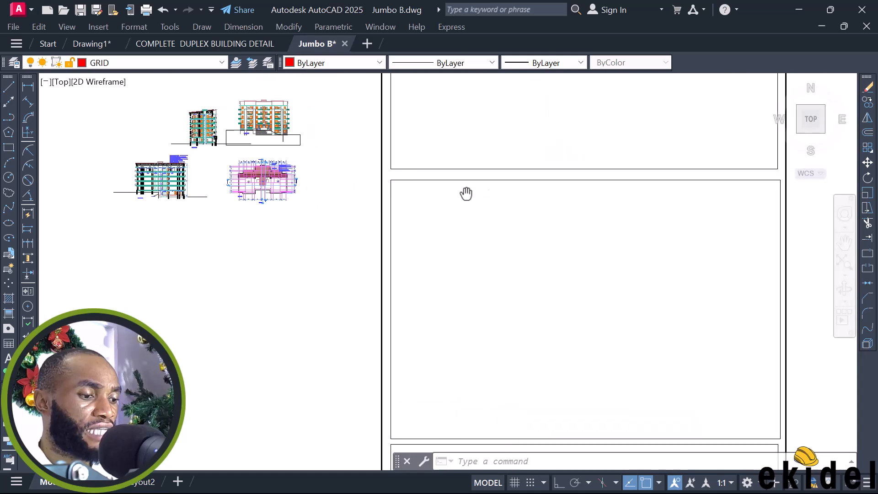
middle_drag(517, 292, 535, 139)
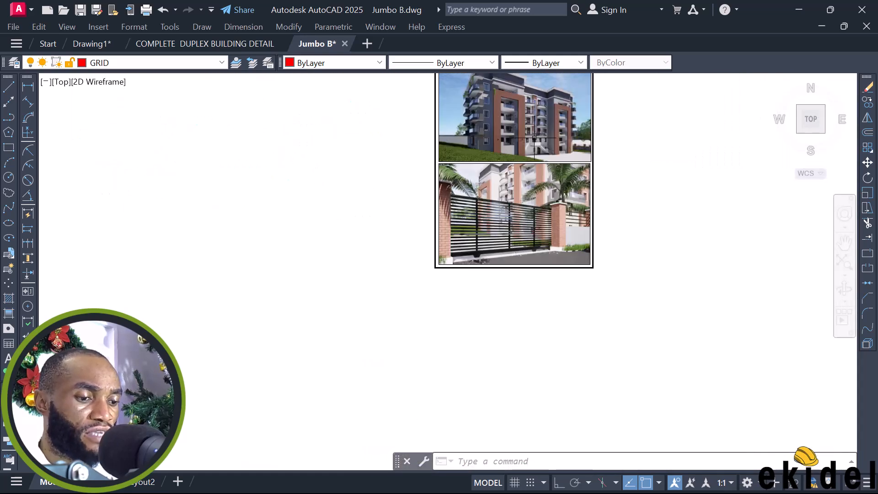
middle_drag(530, 221, 528, 325)
middle_drag(543, 110, 536, 172)
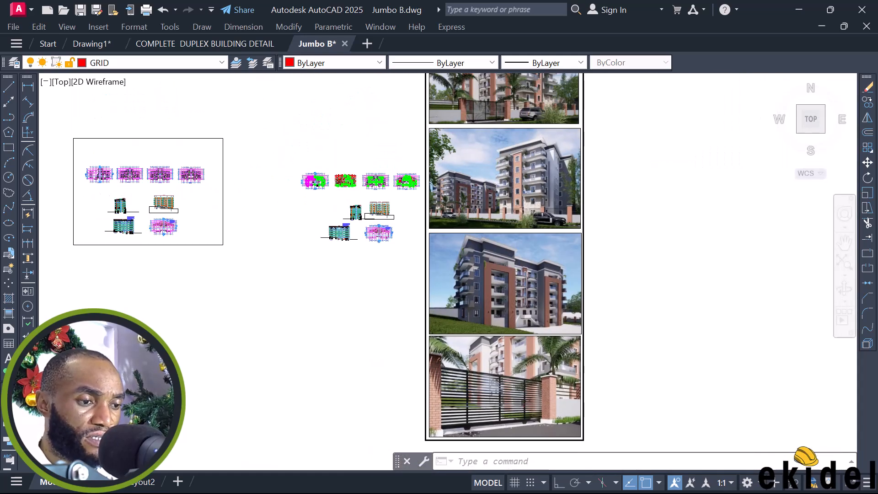
- Examine the roof edge of the tower block in the street-side rendering and return to the storey 5 plan in ProtaStructure
scroll(549, 178, up, 6)
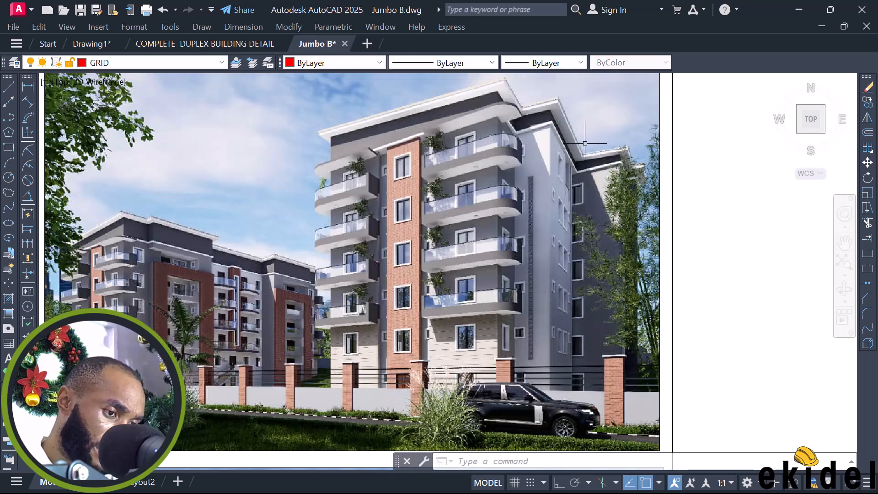
scroll(628, 178, down, 2)
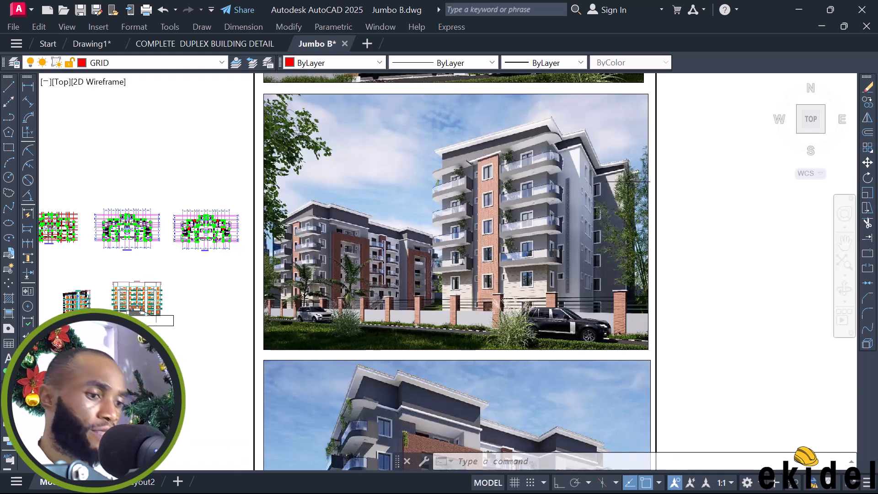
click(798, 13)
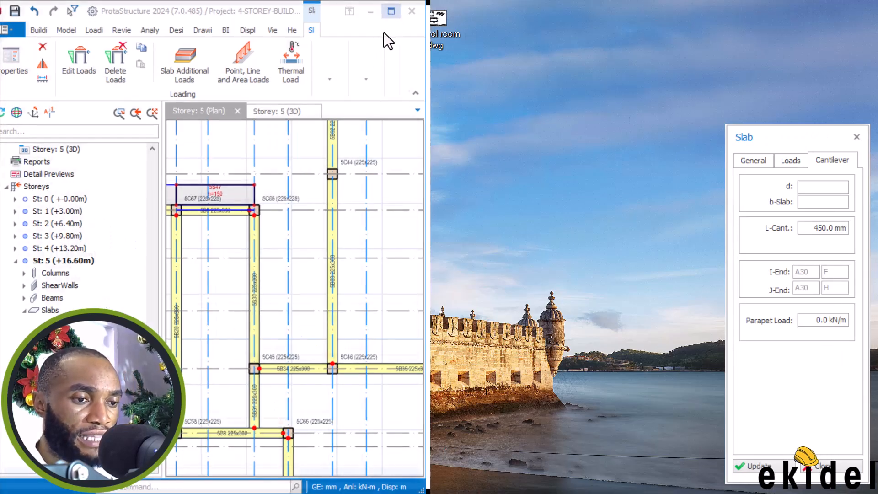
click(390, 11)
- Inspect the cantilever slab's end at column 5C65 and close the slab settings with nothing selected
scroll(524, 222, up, 2)
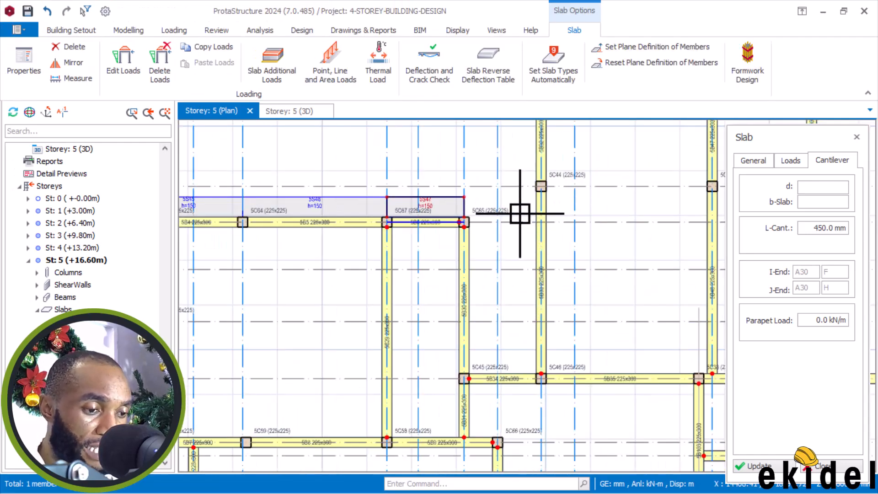
scroll(465, 223, up, 1)
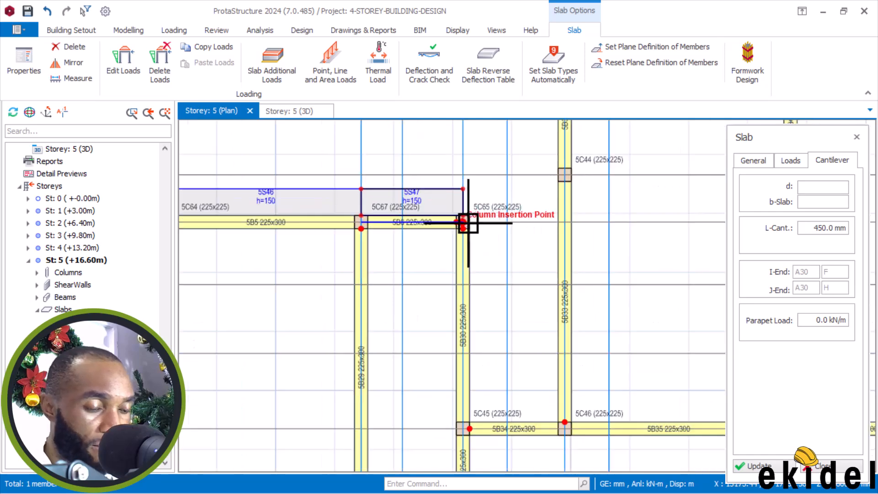
scroll(551, 233, down, 2)
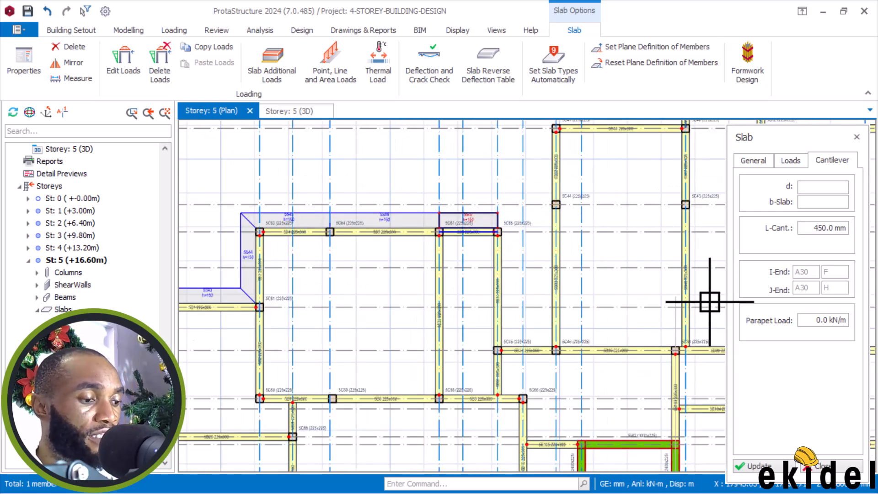
click(856, 137)
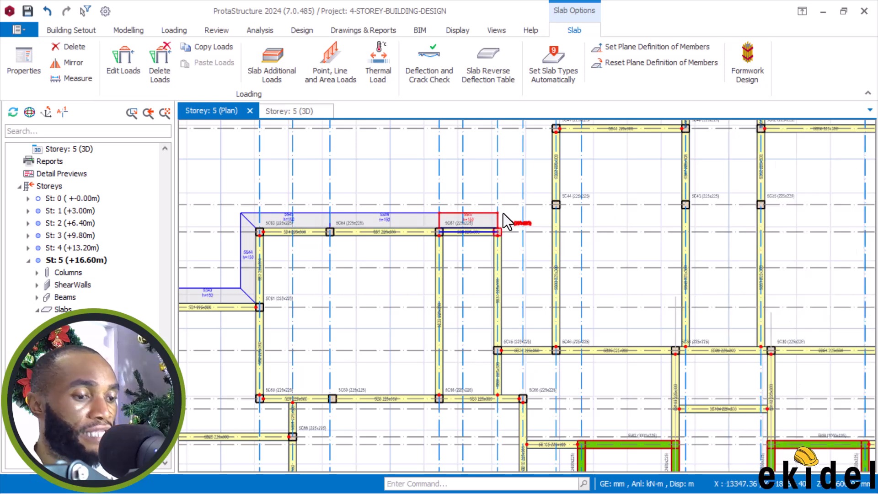
key(Escape)
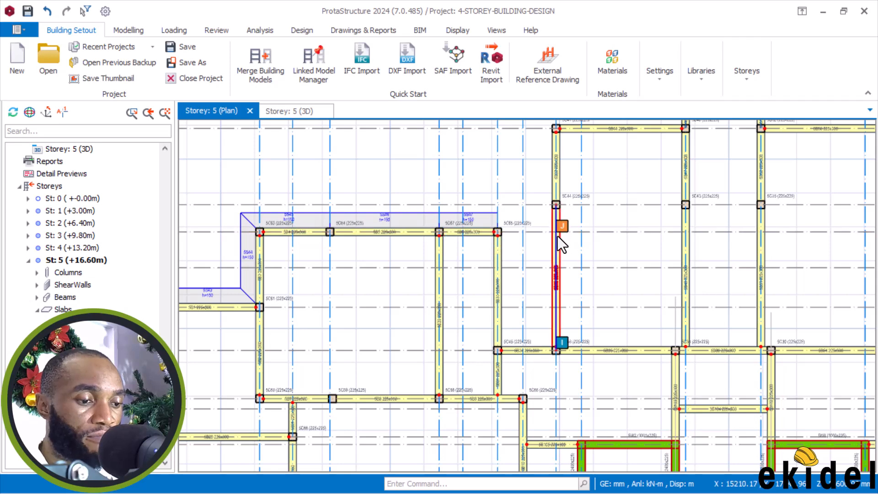
- Insert a 225x300 mm beam from column 5C65 to beam 5B33, in line with beam 5B6 and using its properties
scroll(471, 240, up, 3)
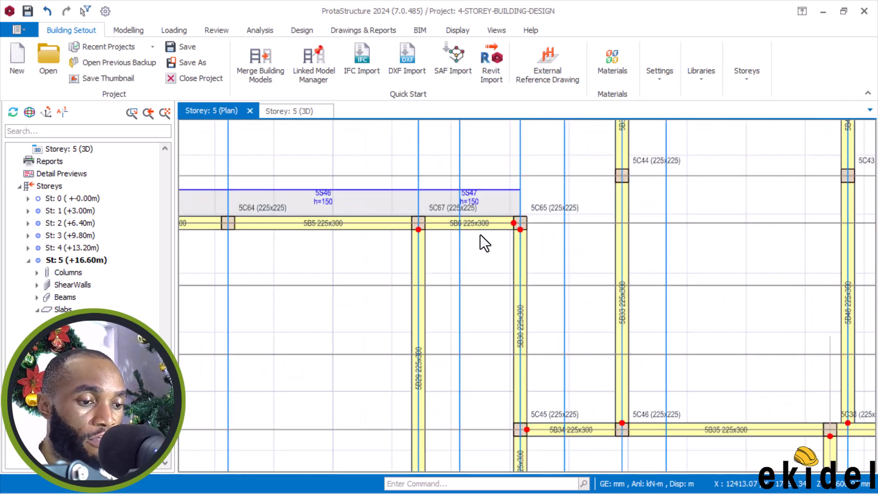
click(484, 231)
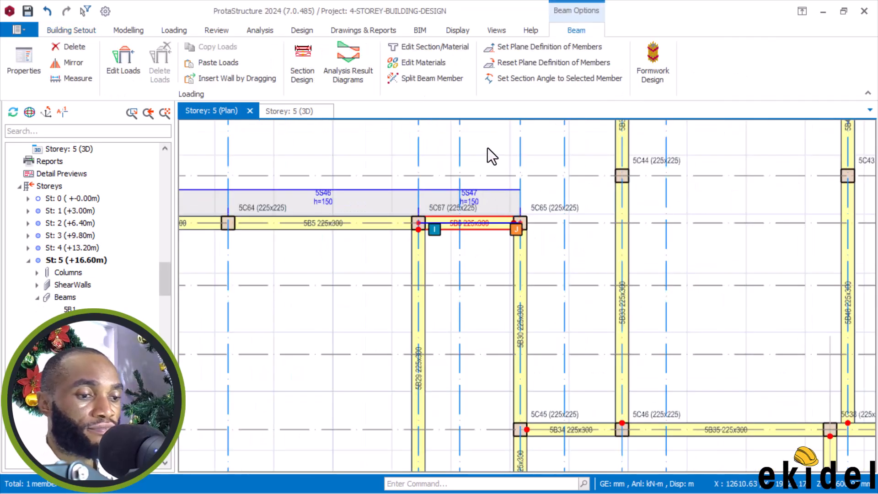
right_click(488, 154)
click(549, 67)
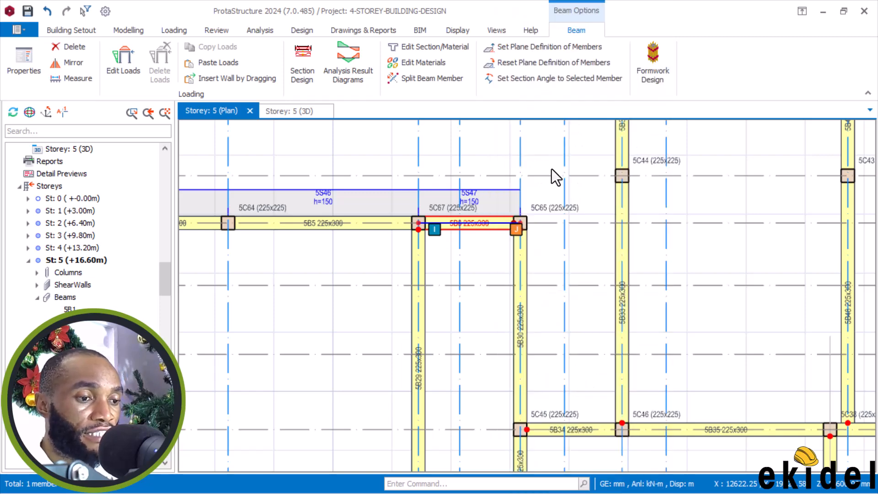
scroll(531, 224, up, 3)
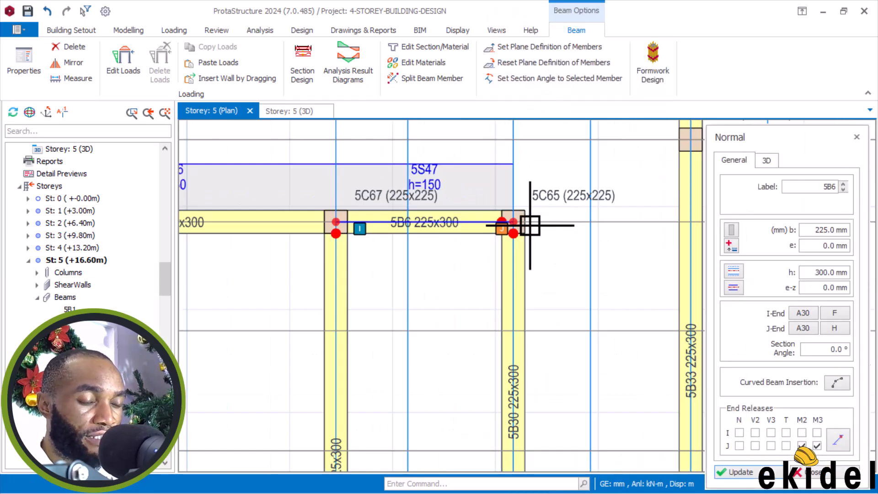
scroll(530, 225, up, 1)
click(517, 223)
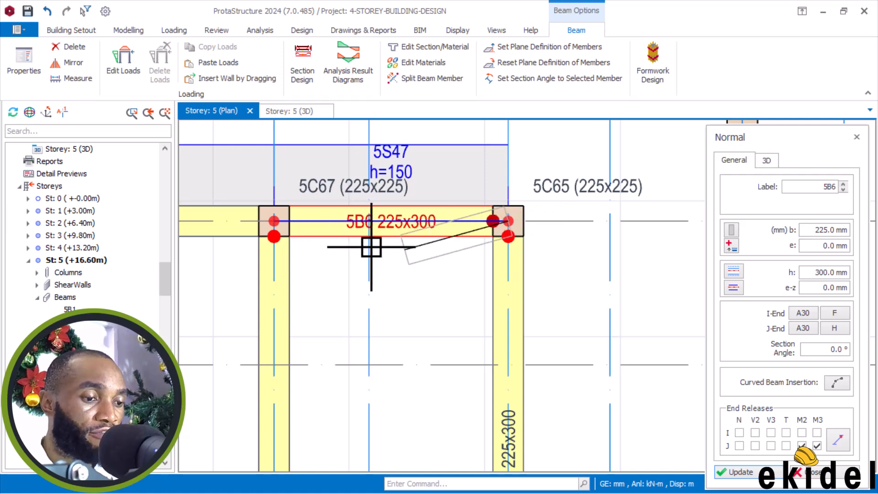
scroll(405, 247, down, 2)
scroll(596, 221, up, 2)
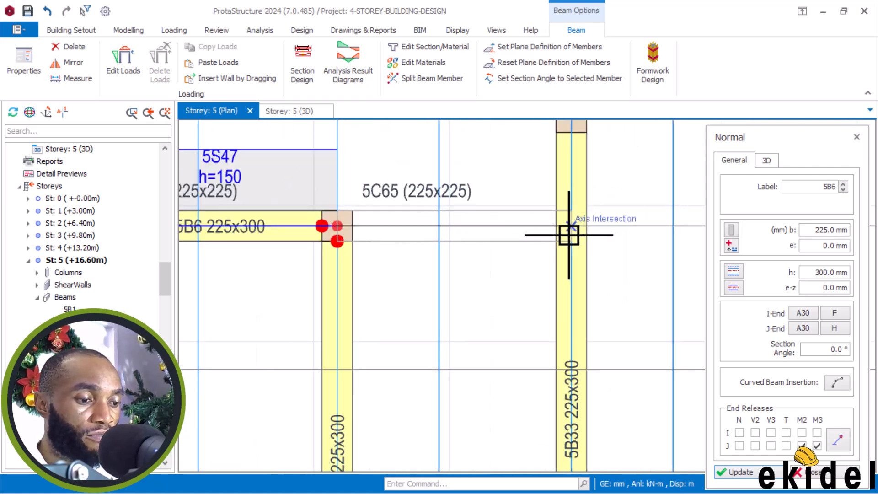
click(546, 246)
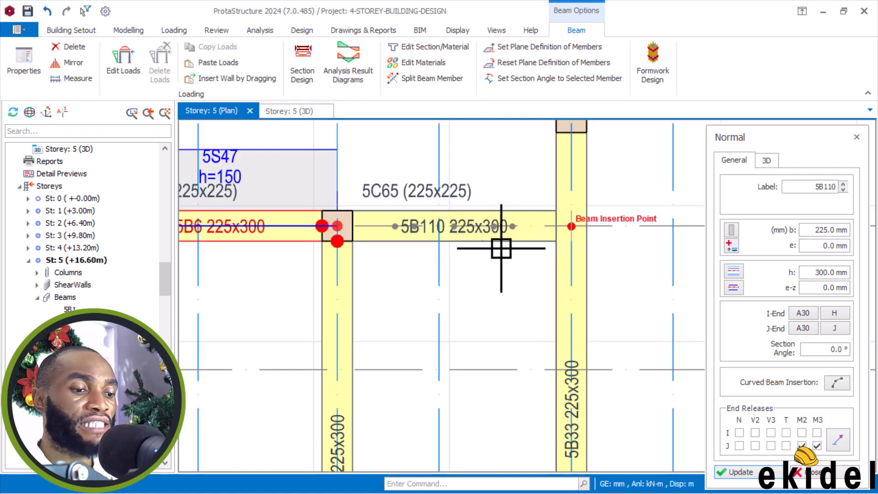
scroll(490, 249, down, 1)
key(Escape)
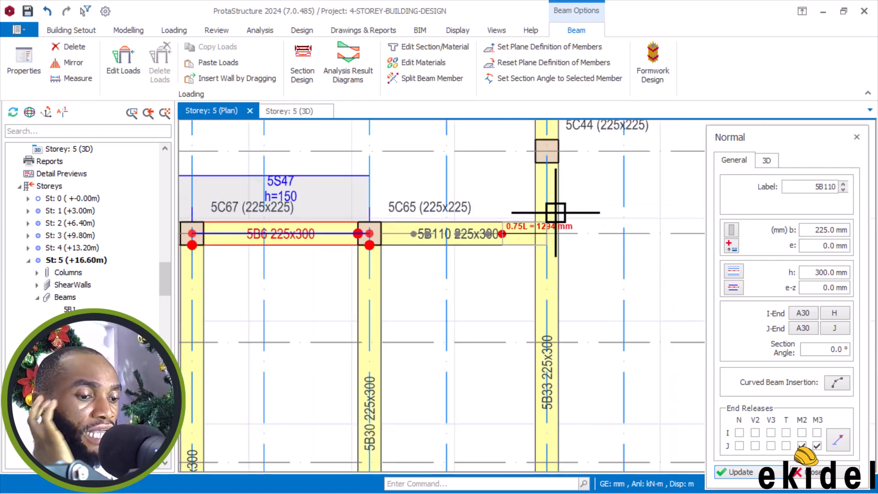
- Set a hinge at the right end (j) of the beam between column 5C65 and beam 5B33, applied to the selected beam only
click(487, 221)
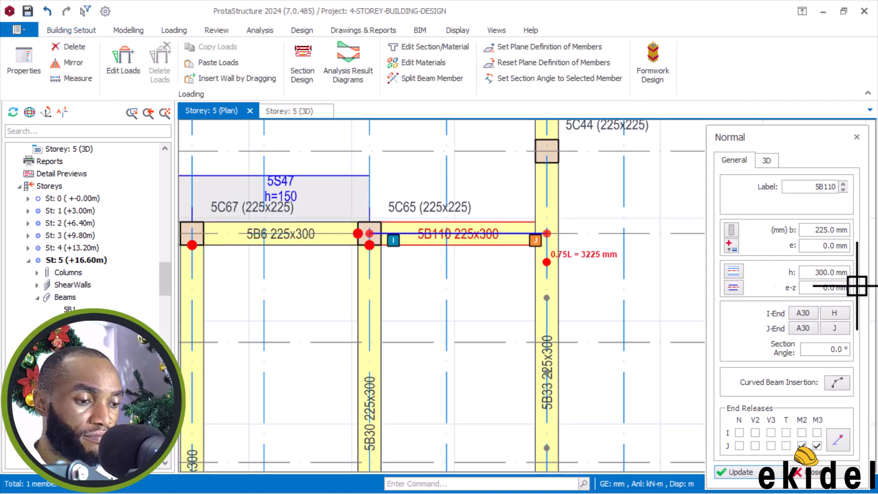
key(Escape)
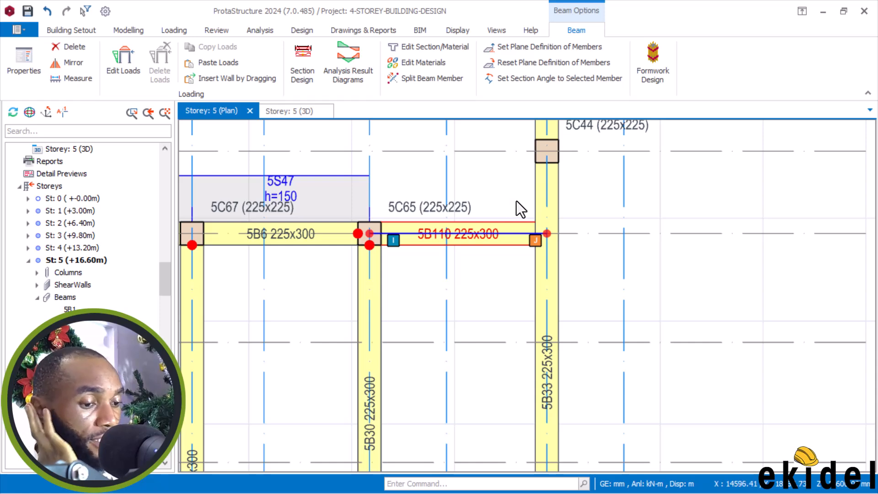
right_click(504, 193)
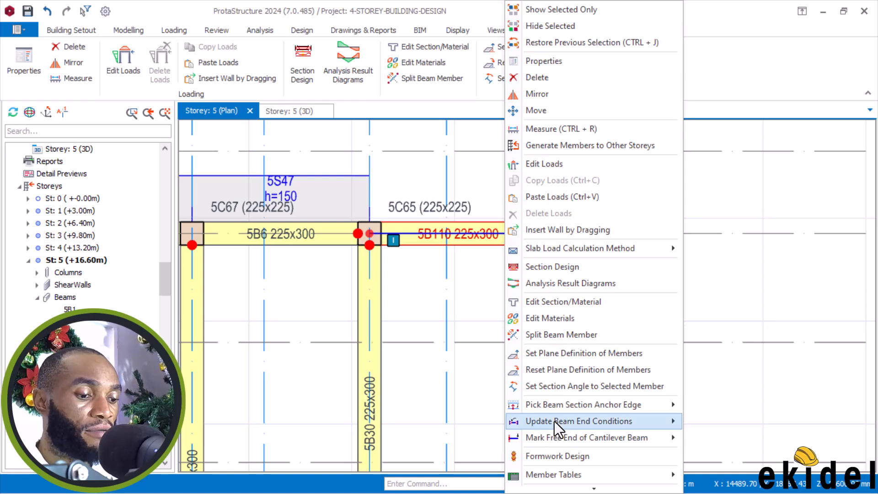
mouse_move(556, 422)
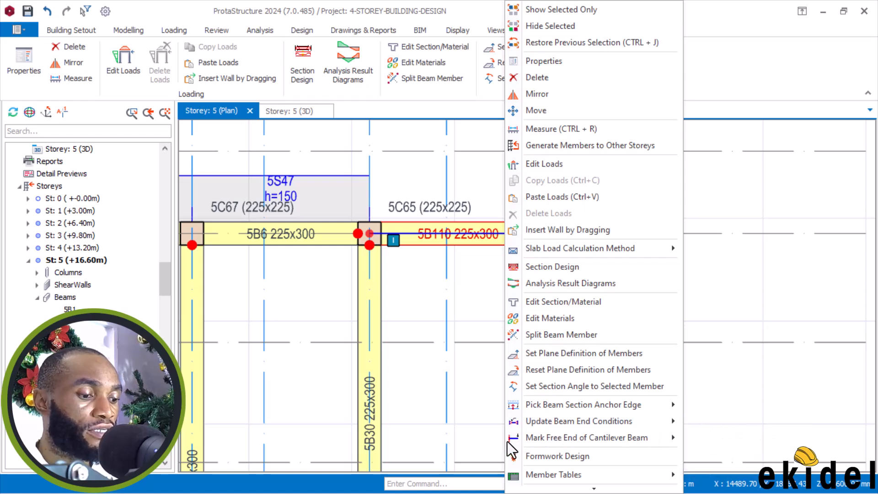
click(465, 434)
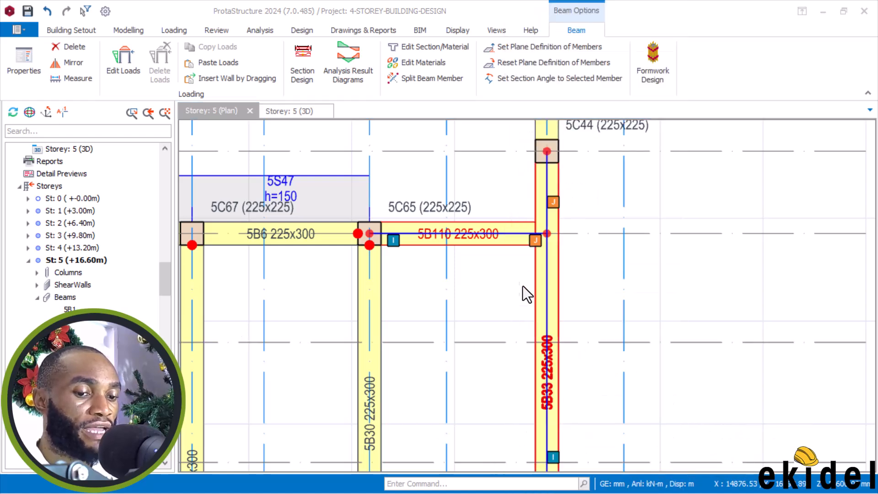
right_click(504, 241)
mouse_move(622, 421)
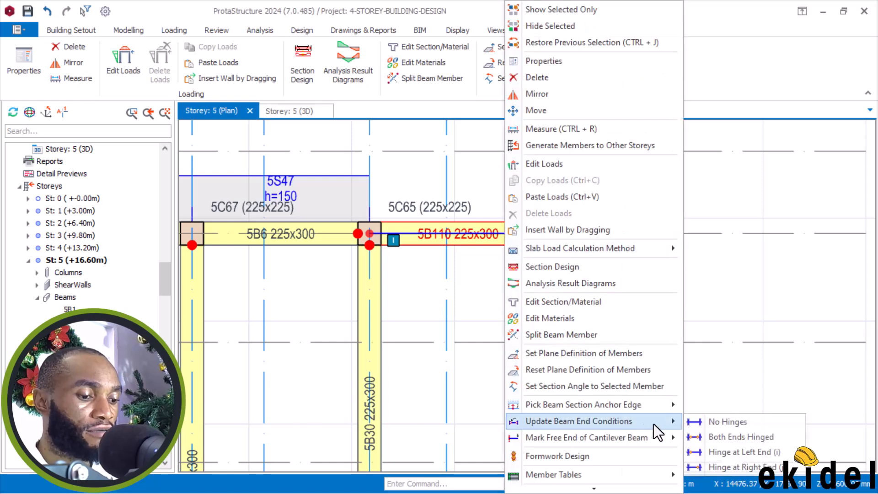
click(746, 455)
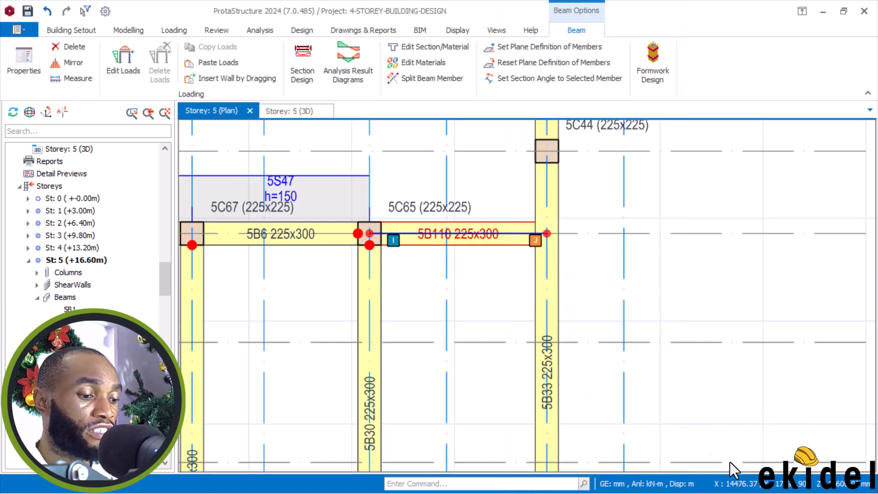
click(493, 251)
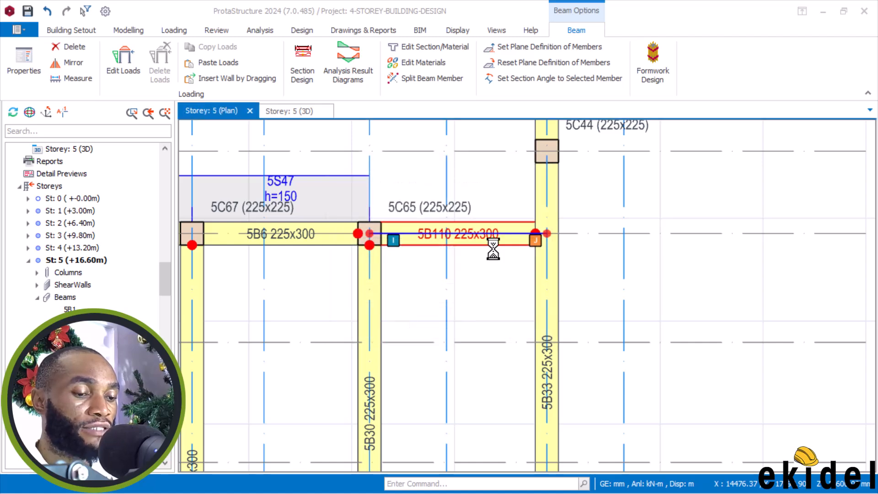
- Set the end conditions of beam 5B6 to No Hinges, applied to the selected beam only
click(322, 239)
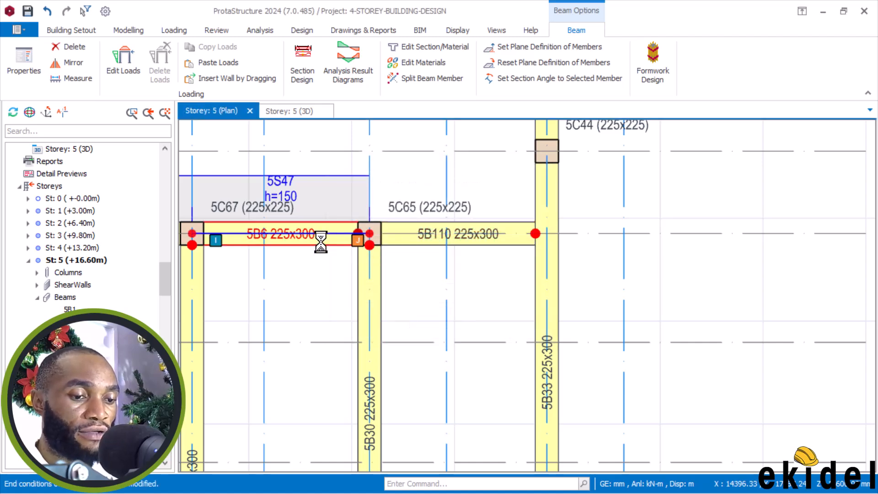
right_click(398, 182)
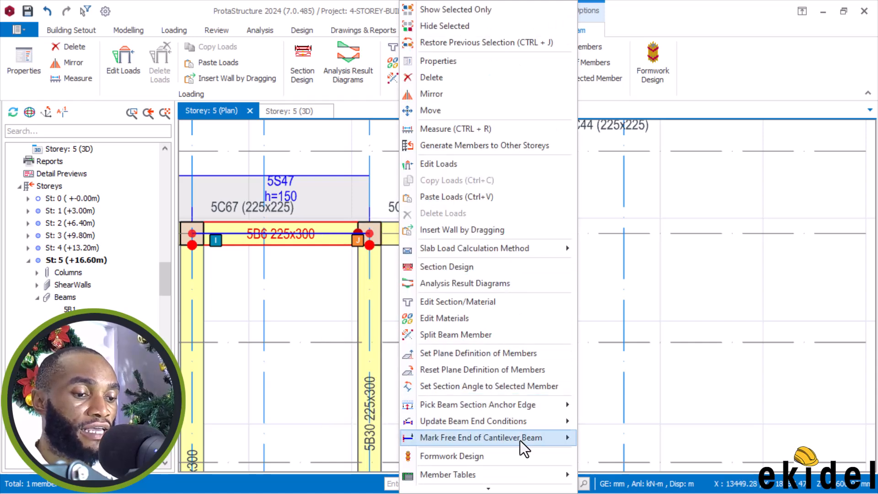
mouse_move(558, 420)
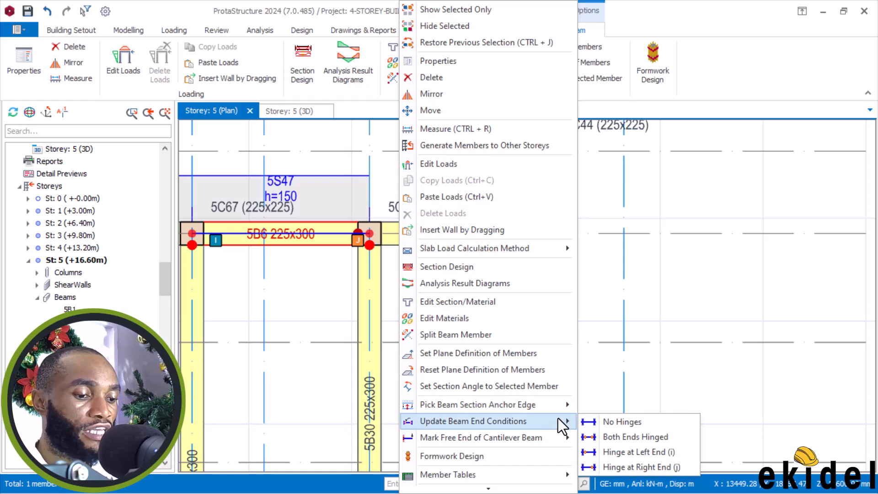
click(617, 421)
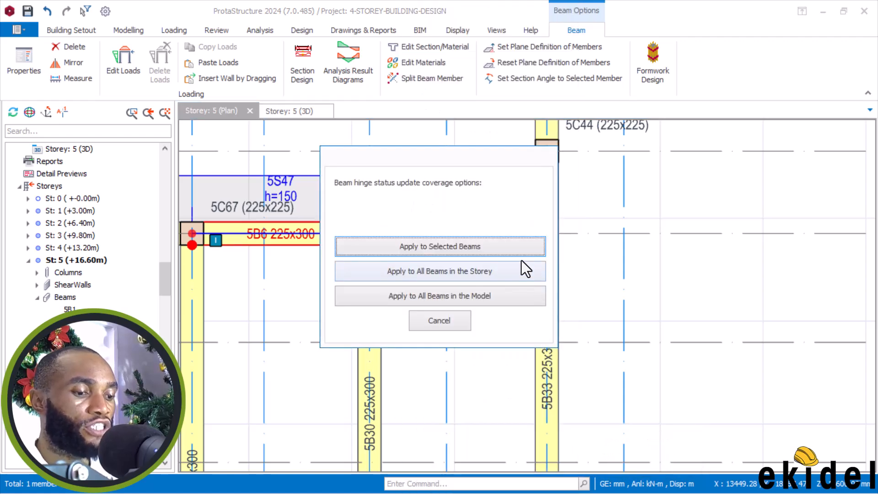
click(521, 245)
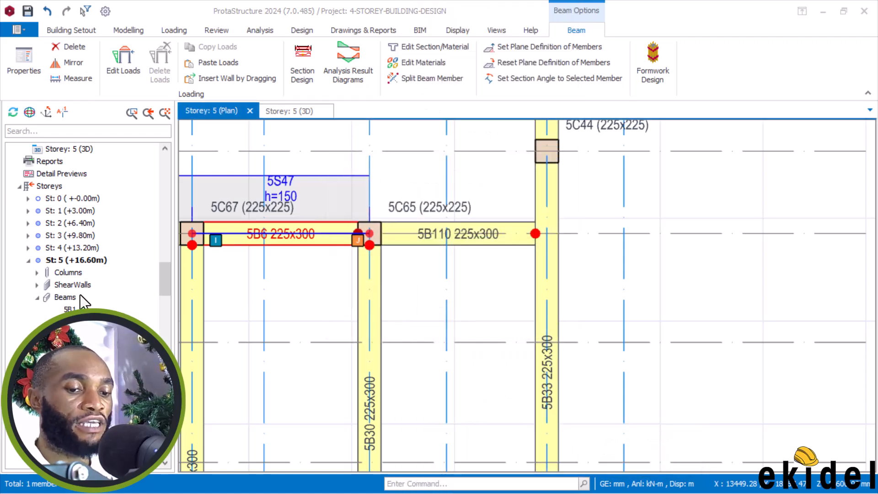
click(486, 330)
- Set the beam between columns 5C15 and 5C7 to No Hinges, applied to the selected beam only
scroll(514, 280, down, 1)
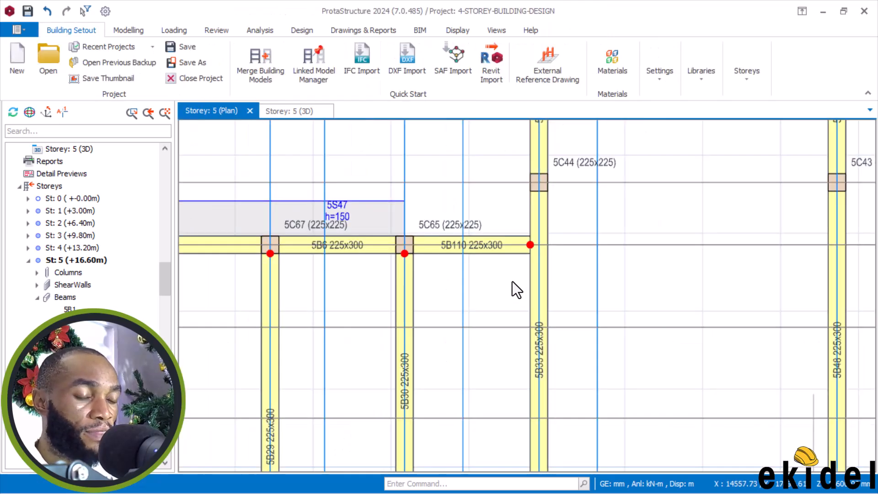
scroll(512, 282, down, 2)
scroll(484, 227, down, 1)
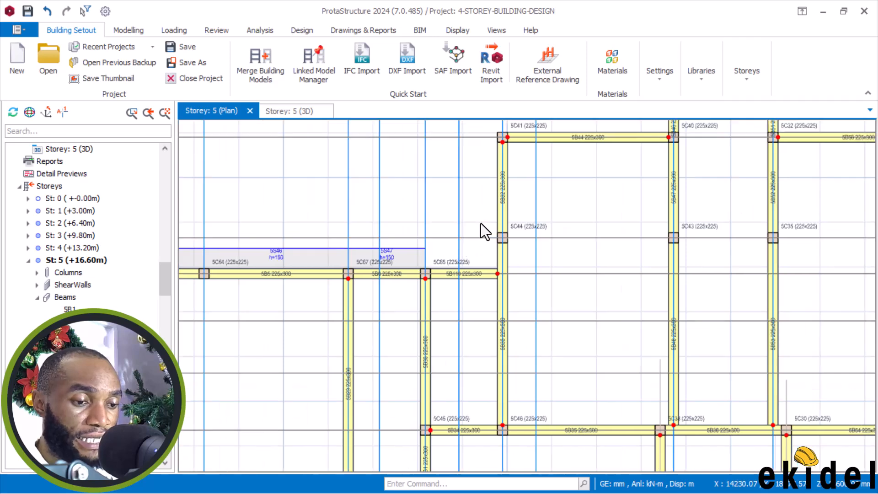
scroll(453, 266, down, 3)
scroll(517, 226, up, 1)
scroll(580, 237, up, 4)
click(608, 245)
right_click(600, 197)
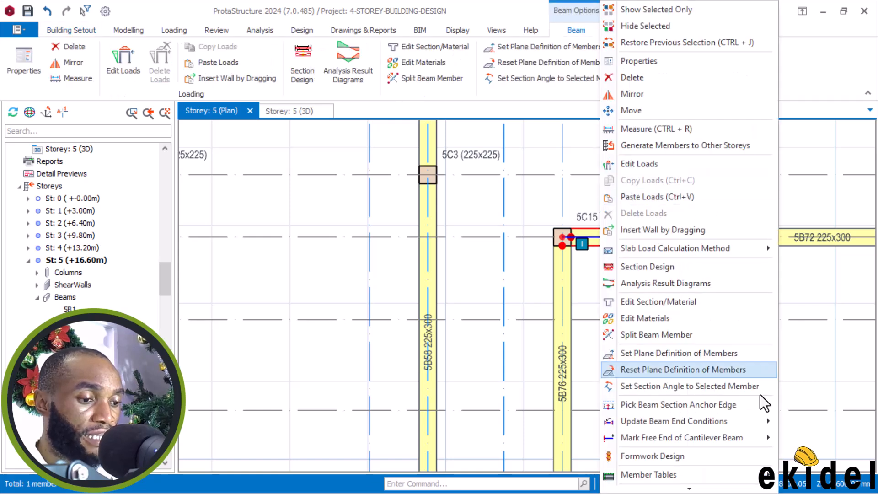
mouse_move(767, 429)
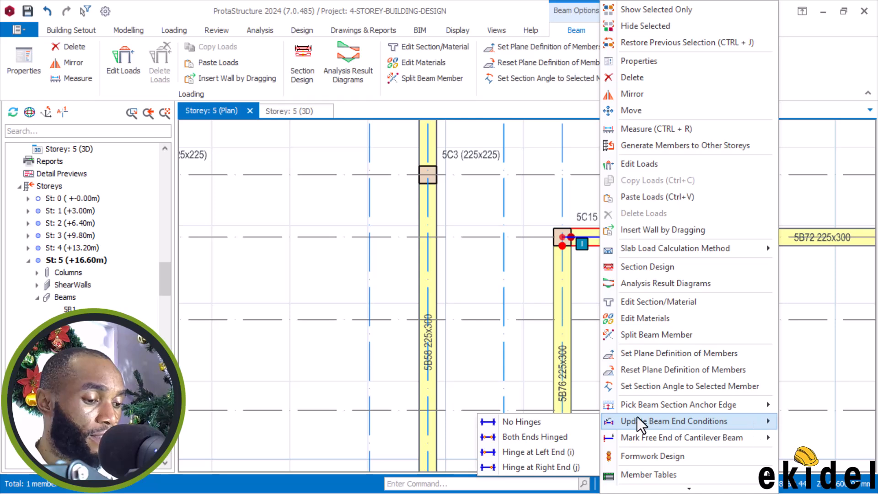
click(526, 420)
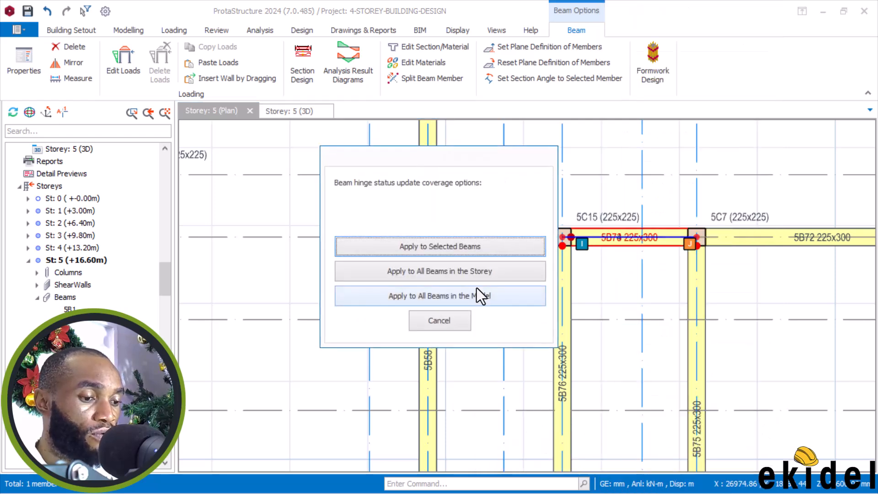
click(506, 248)
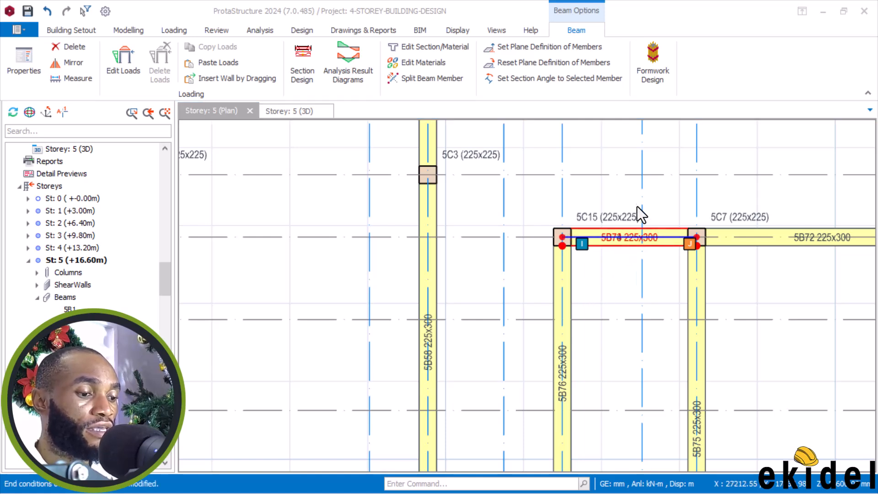
- Insert a 225x300 mm beam from beam 5B58 to column 5C15, using the properties of the selected beam between columns 5C15 and 5C7
right_click(638, 181)
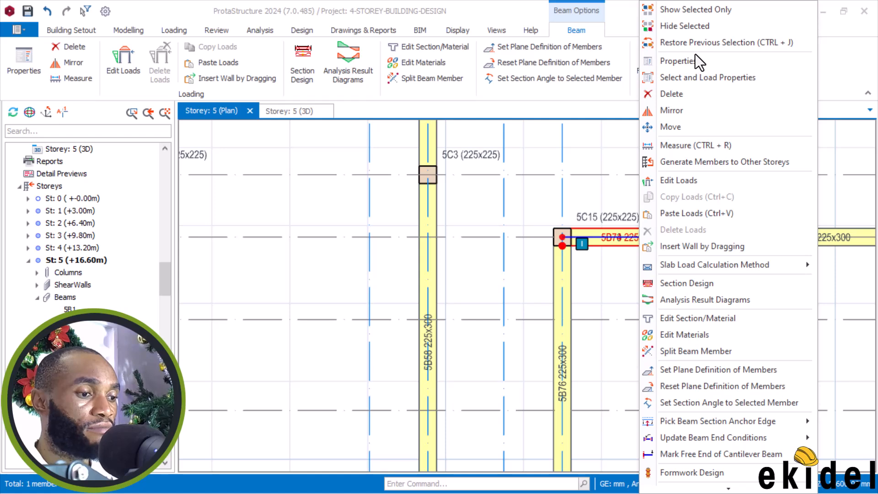
click(686, 61)
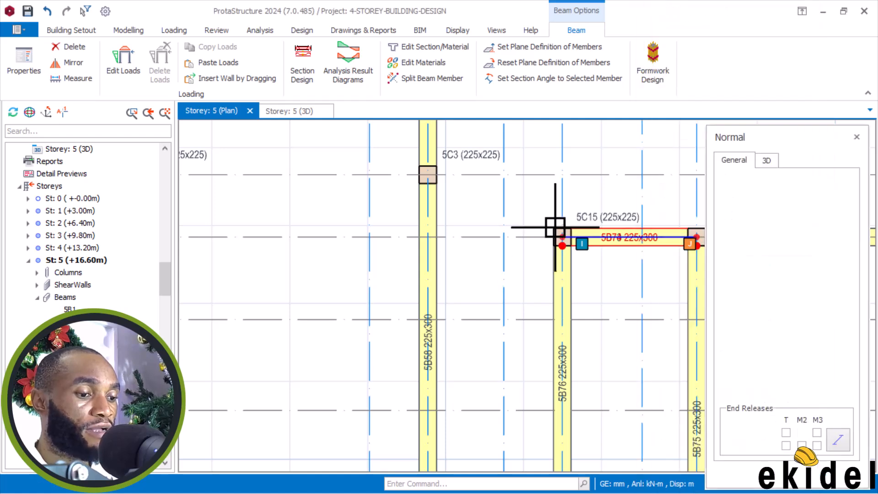
scroll(555, 234, up, 2)
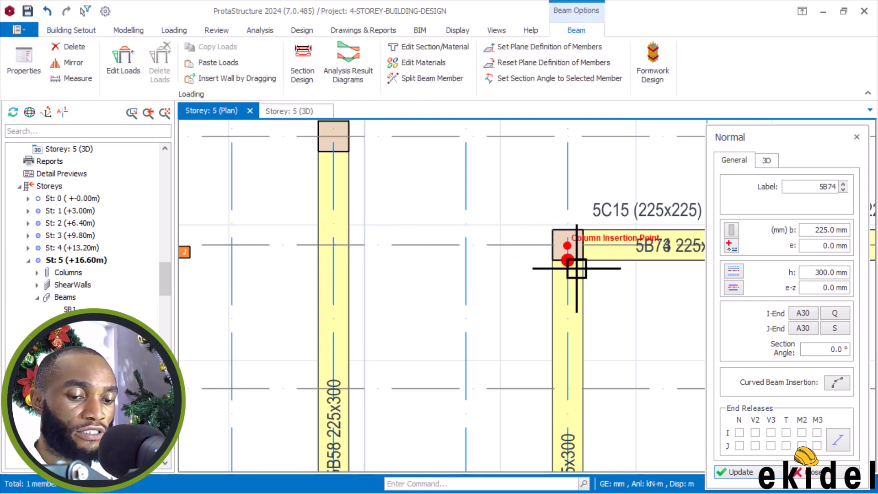
scroll(567, 252, up, 5)
scroll(537, 268, down, 4)
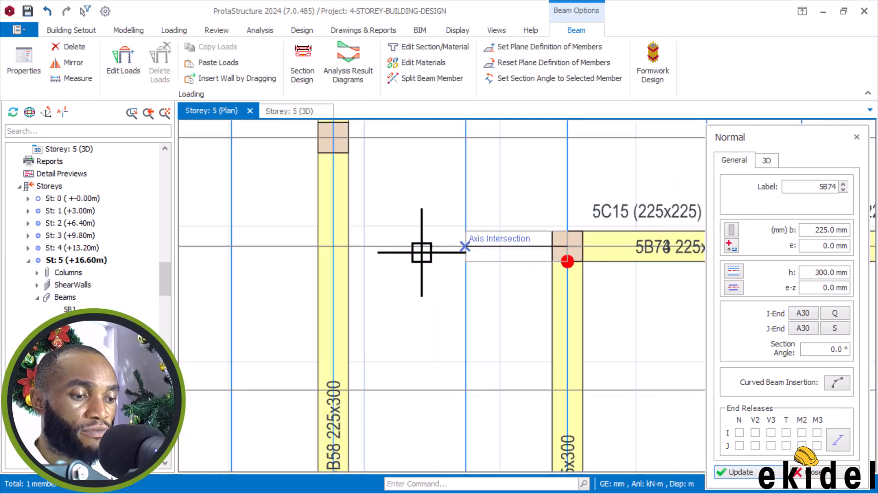
scroll(425, 249, up, 2)
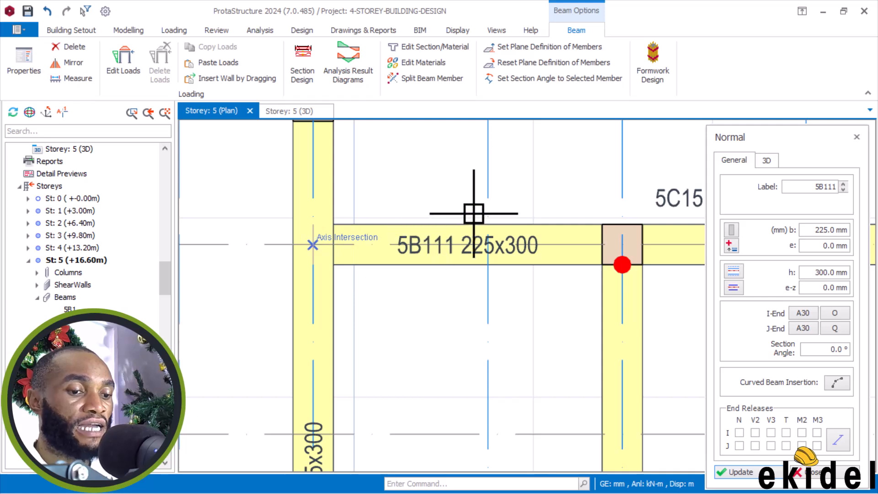
click(319, 243)
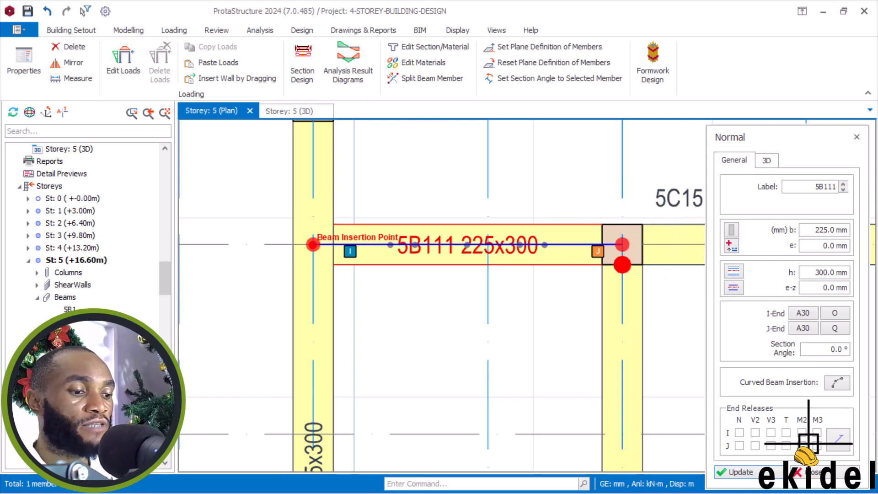
key(Escape)
- Set a hinge at the left end (i) of the beam between beam 5B58 and column 5C15
right_click(441, 175)
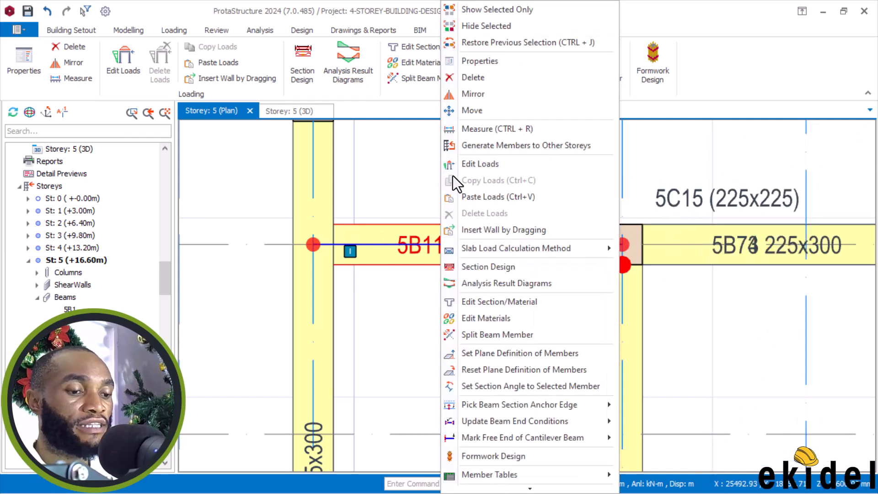
mouse_move(586, 421)
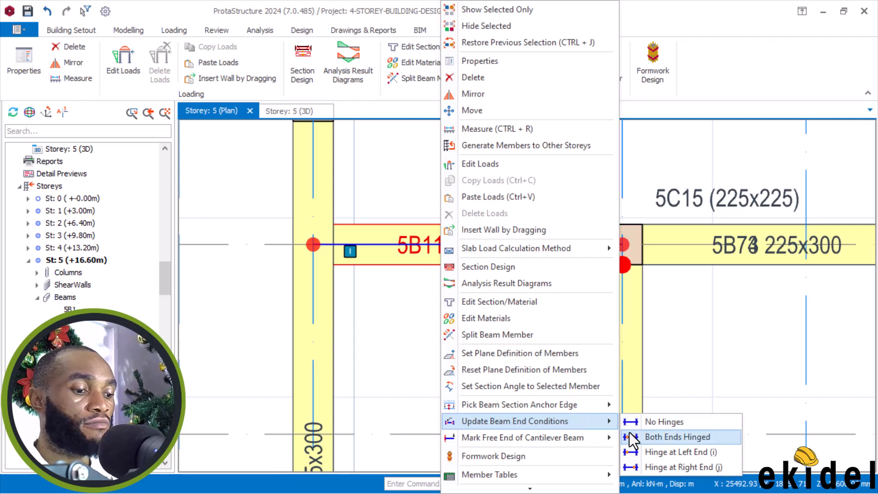
click(660, 455)
click(443, 249)
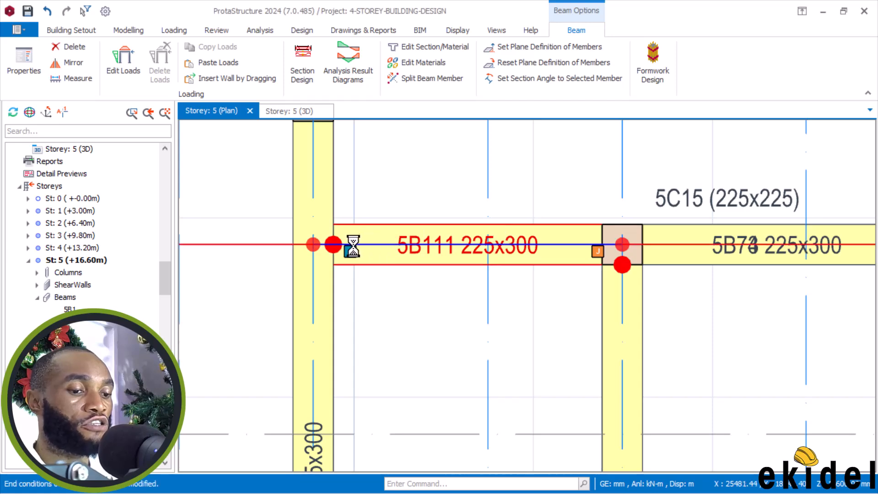
key(Escape)
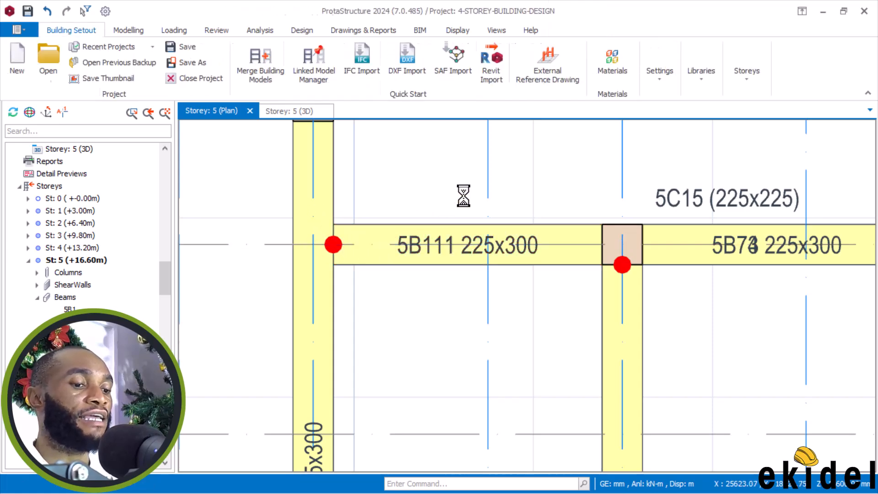
- Insert a 150 mm thick cantilever slab along the outer side of beam 5B110, using the properties of slab 5S47
scroll(486, 190, down, 5)
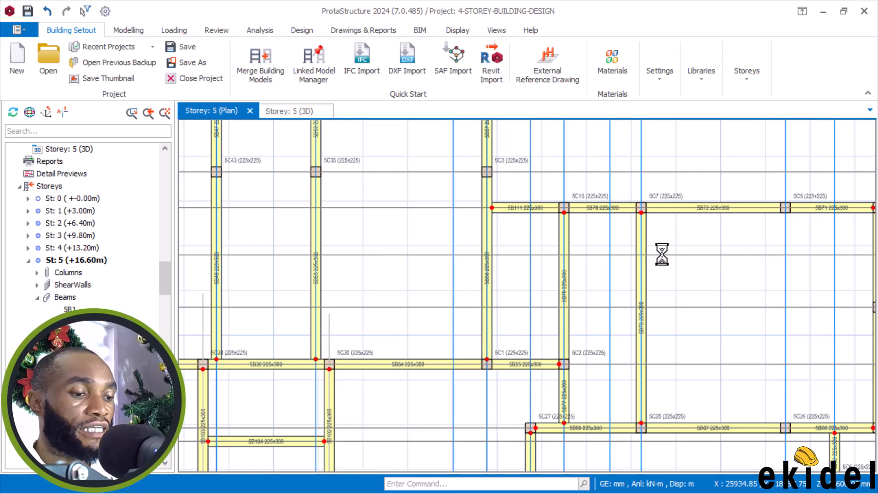
scroll(396, 193, down, 2)
middle_drag(396, 193, 677, 285)
scroll(619, 204, down, 1)
scroll(652, 286, up, 4)
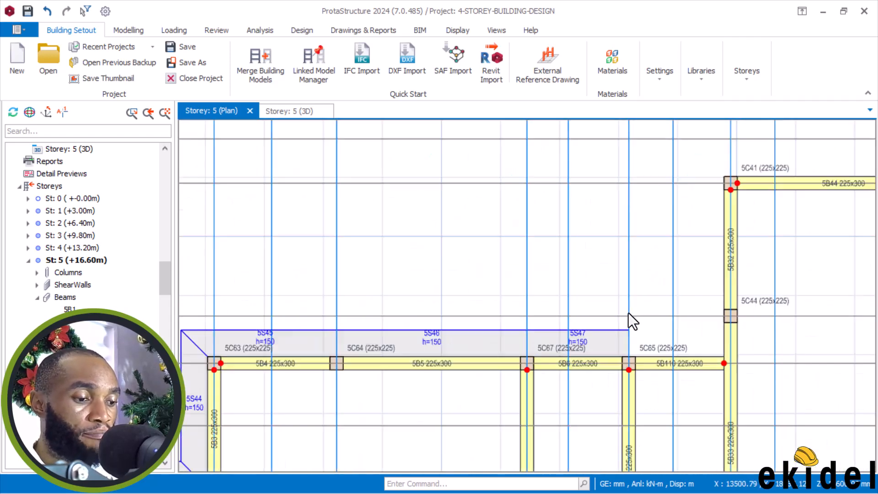
click(586, 338)
right_click(588, 295)
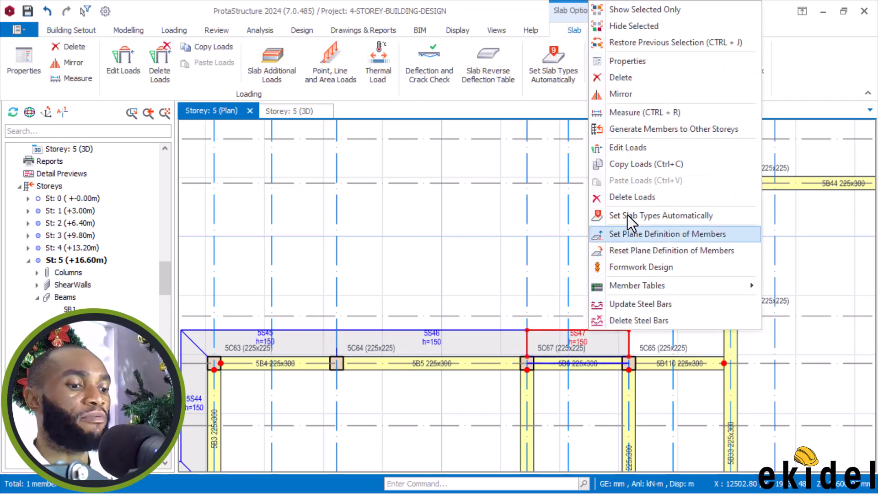
click(659, 61)
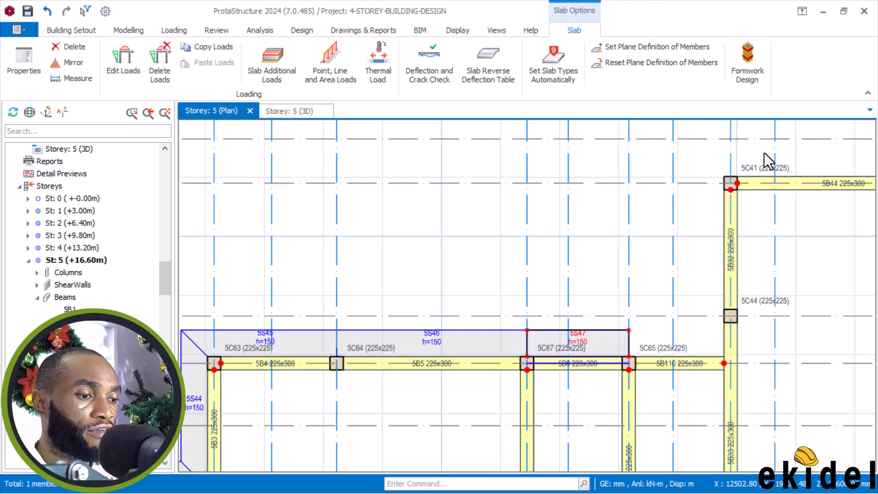
scroll(296, 195, down, 1)
scroll(544, 311, up, 5)
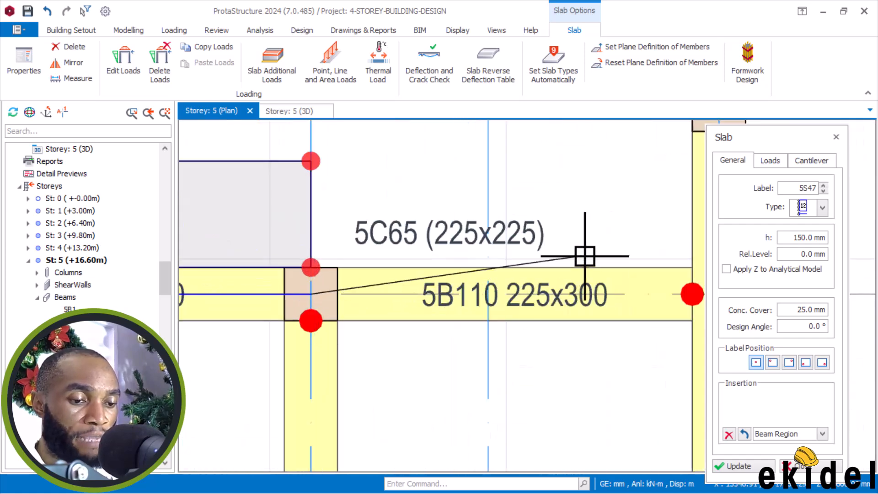
scroll(487, 280, down, 1)
scroll(588, 298, up, 1)
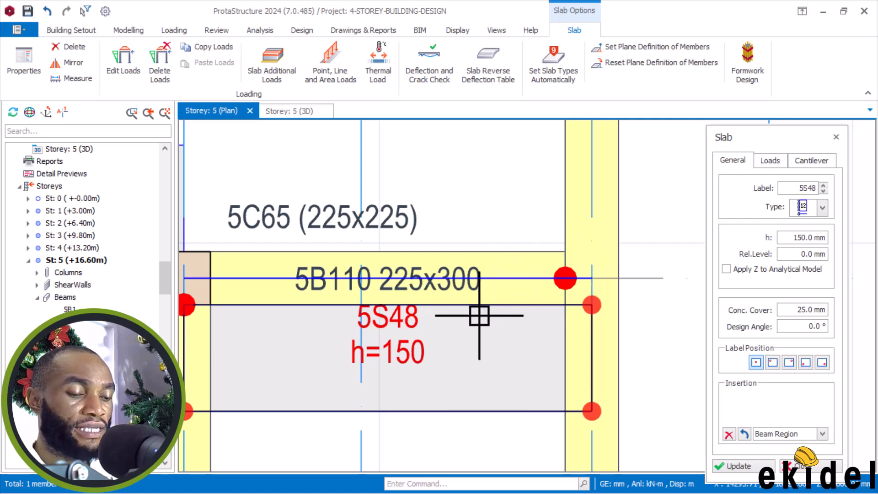
scroll(485, 313, down, 2)
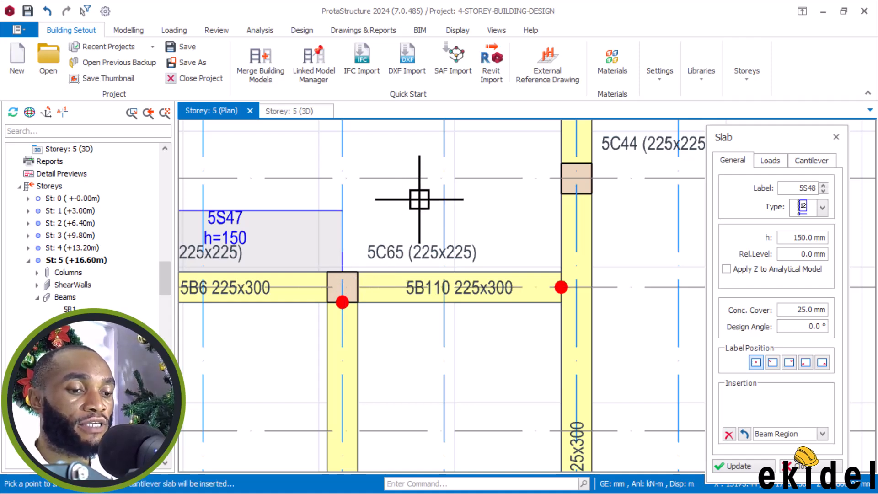
click(410, 209)
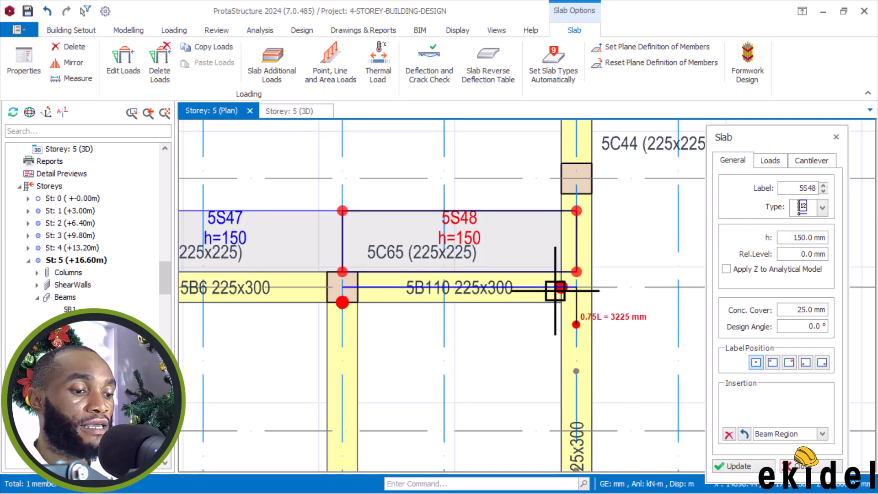
- Insert a 150 mm thick cantilever slab along the outer side of beam 5B32, from the end of beam 5B110 to column 5C41
scroll(562, 289, down, 1)
scroll(570, 202, down, 3)
scroll(555, 273, up, 4)
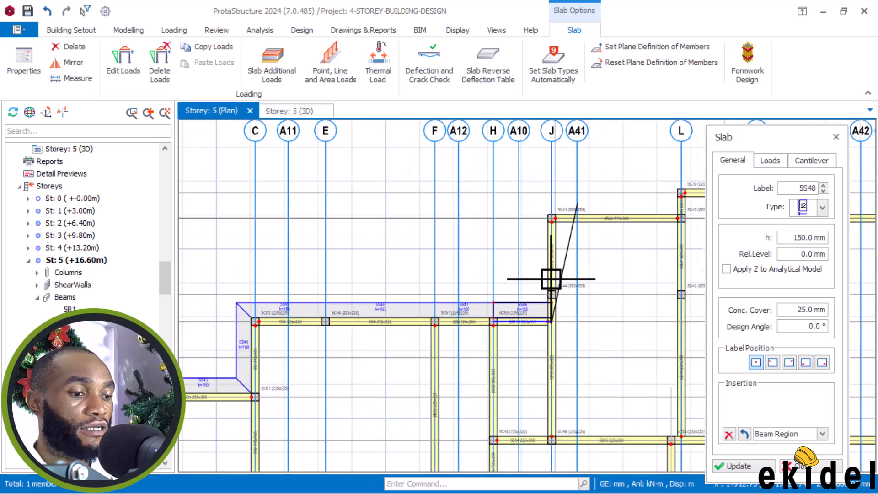
scroll(547, 229, up, 2)
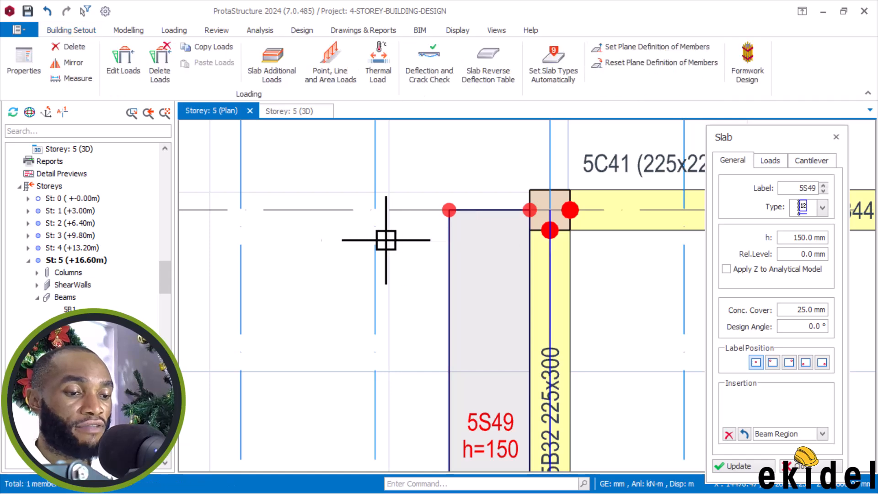
- Insert a 150 mm thick cantilever slab along the outer side of beam 5B44, from column 5C41 to column 5C40
scroll(392, 230, down, 1)
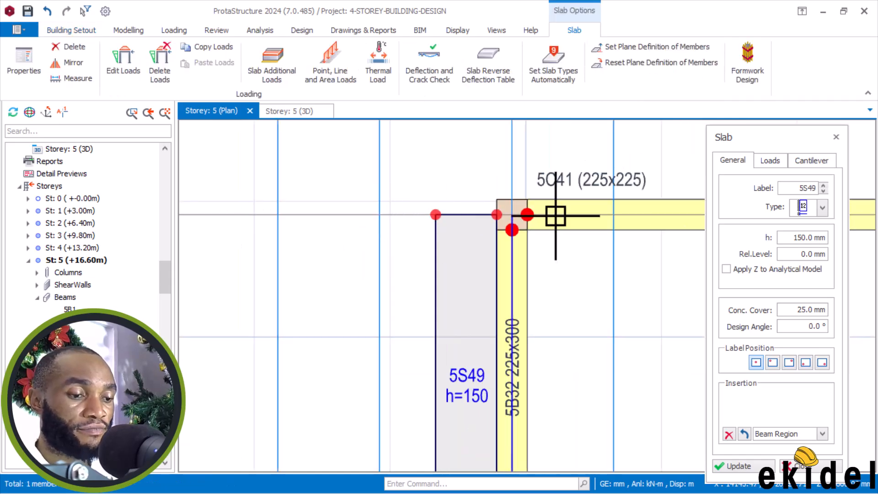
scroll(557, 216, down, 1)
scroll(480, 229, up, 3)
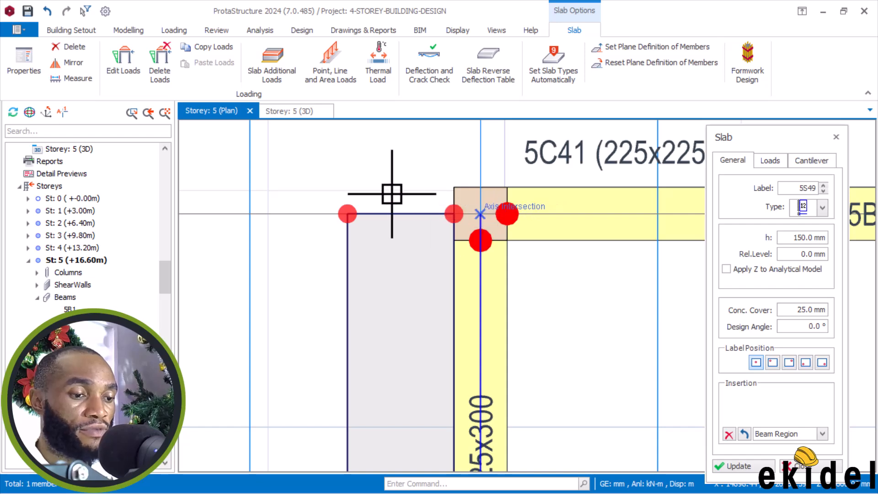
scroll(392, 194, down, 2)
scroll(395, 197, down, 2)
scroll(530, 192, up, 2)
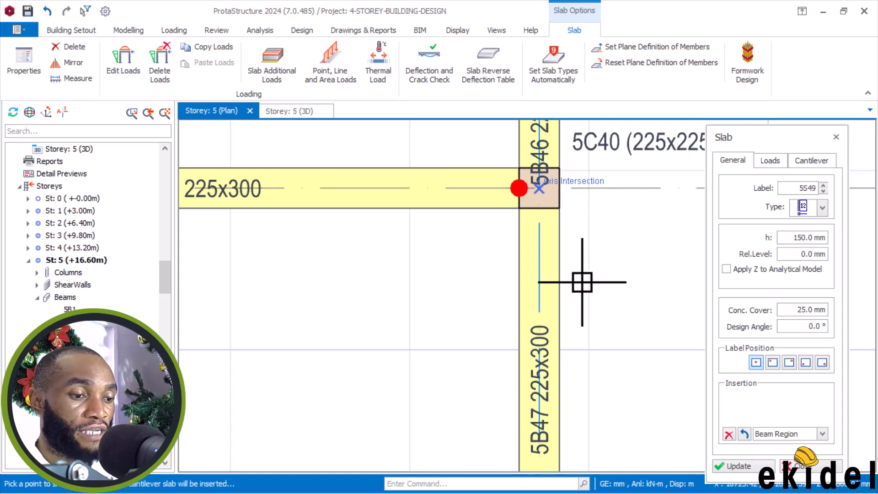
scroll(584, 281, down, 2)
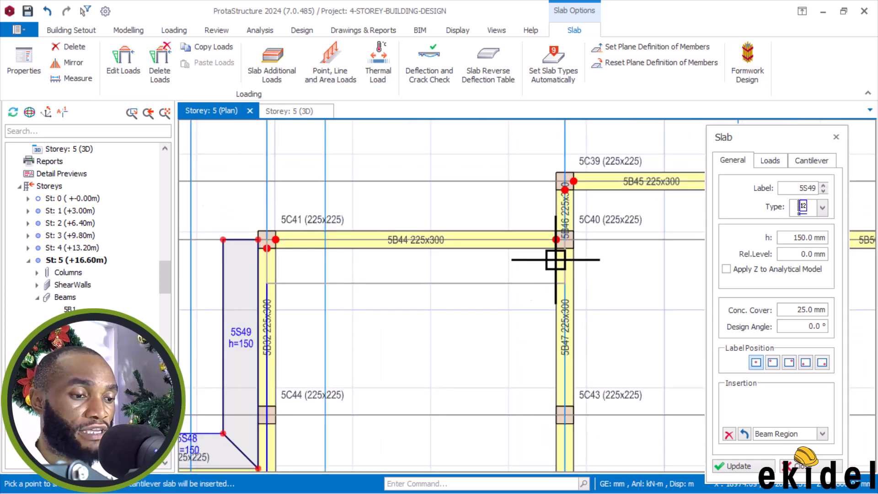
click(418, 154)
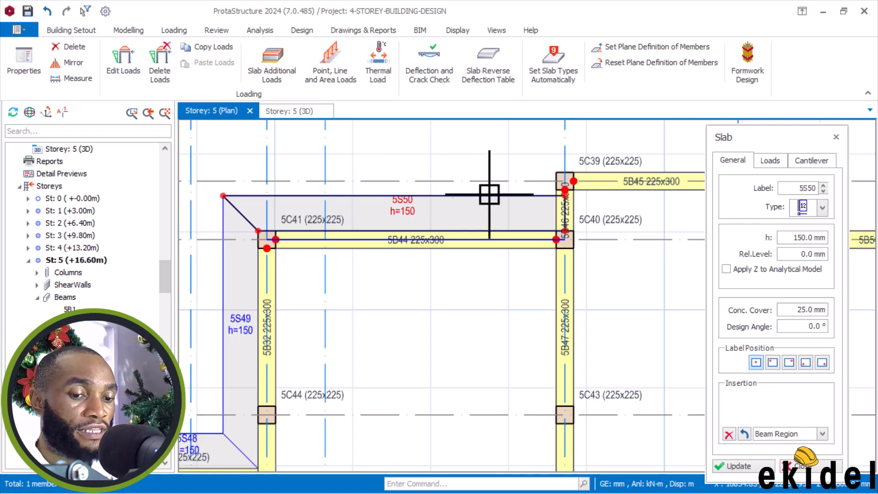
- Insert a 150 mm thick cantilever slab along the outer side of beam 5B46, between columns 5C40 and 5C39
scroll(563, 178, up, 1)
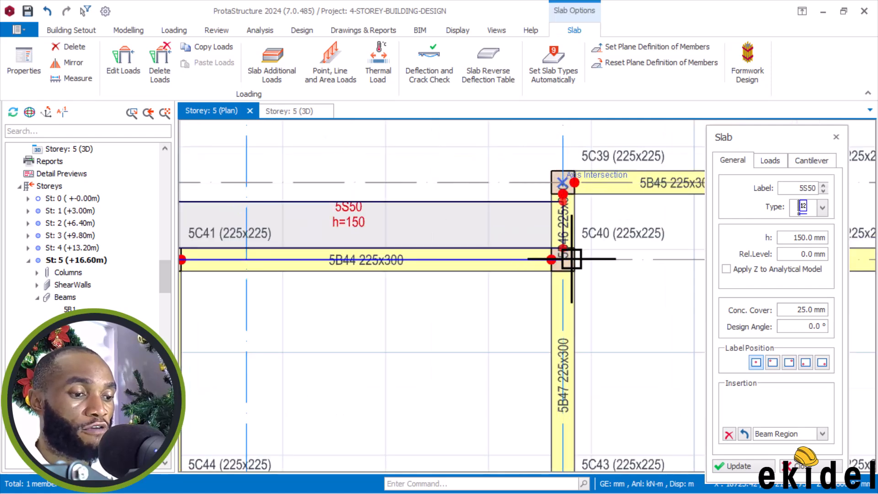
scroll(563, 257, up, 1)
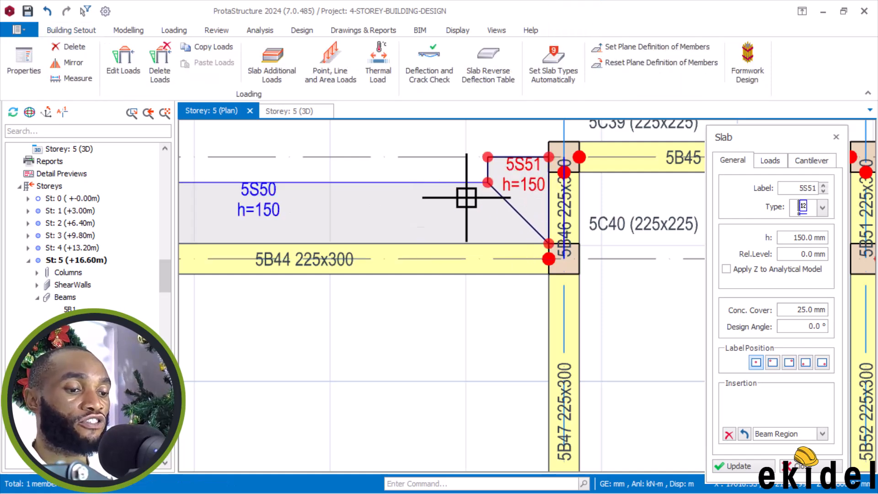
scroll(389, 239, down, 1)
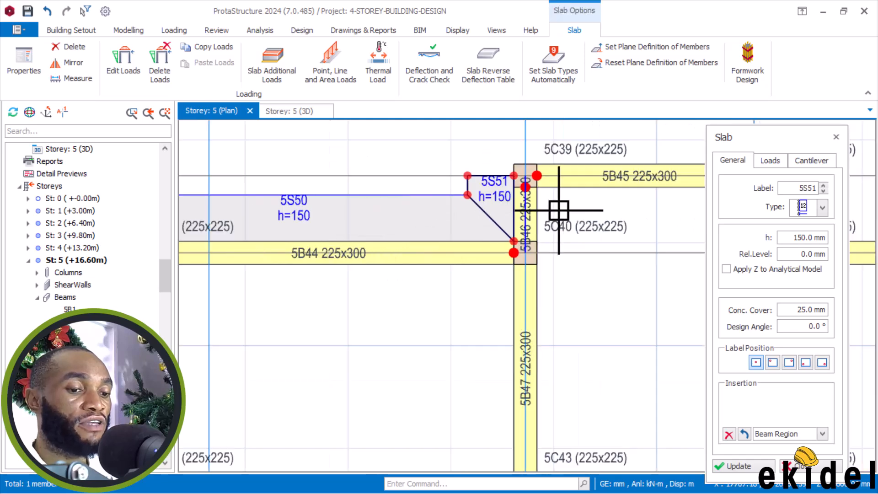
- Insert a 150 mm thick cantilever slab along the outer side of beam 5B45, from column 5C39 to column 5C31
scroll(547, 210, down, 1)
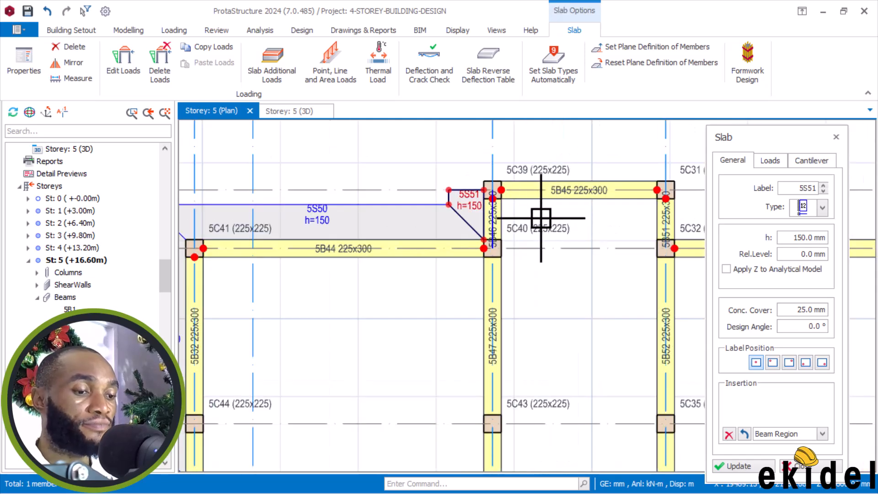
middle_drag(562, 202, 483, 220)
scroll(442, 208, up, 1)
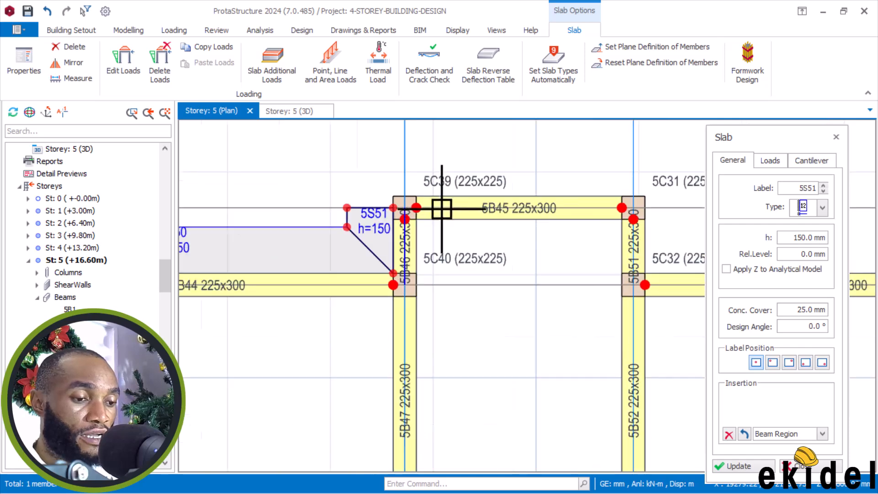
click(405, 209)
scroll(627, 206, up, 2)
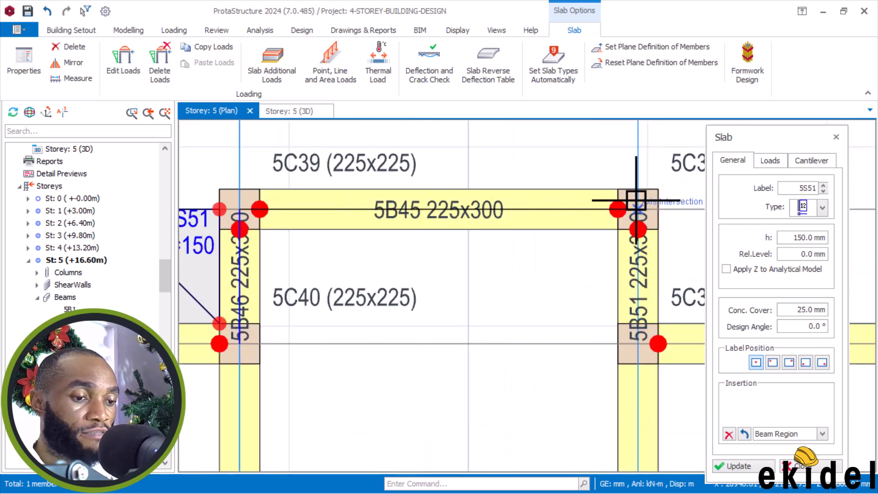
click(639, 209)
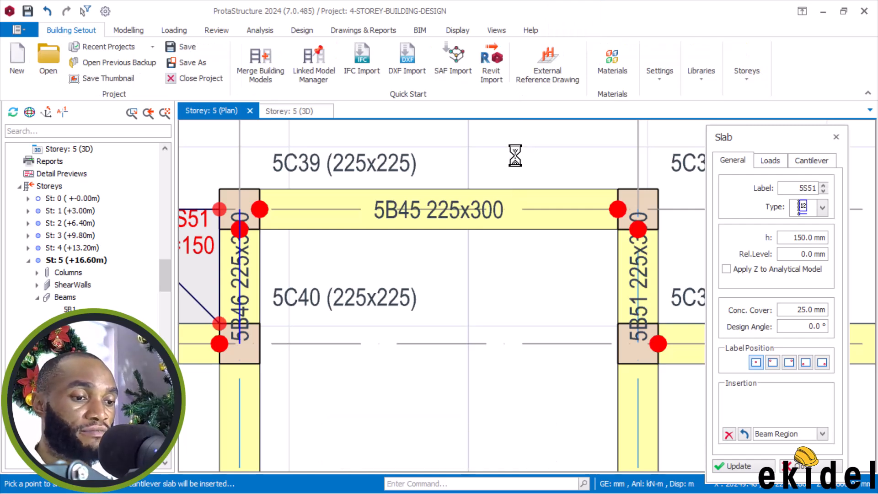
- Insert a 150 mm thick cantilever slab along the outer side of beam 5B51, between columns 5C31 and 5C32
scroll(429, 210, down, 1)
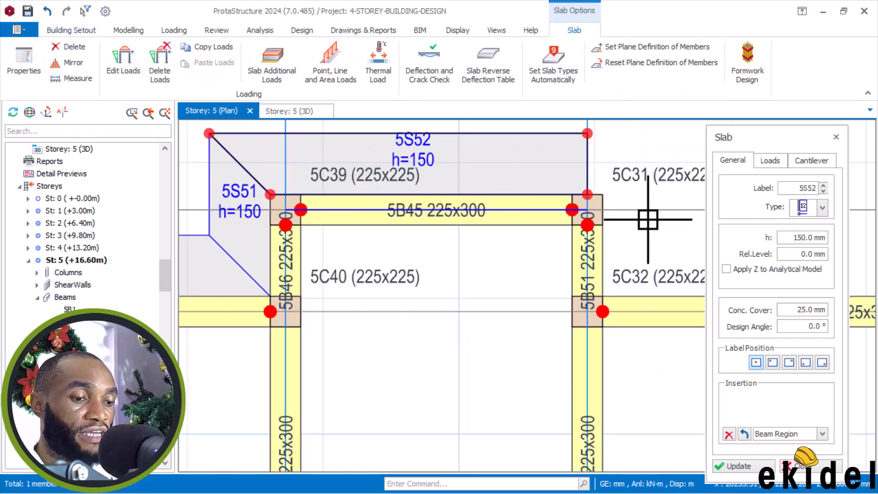
scroll(627, 219, up, 2)
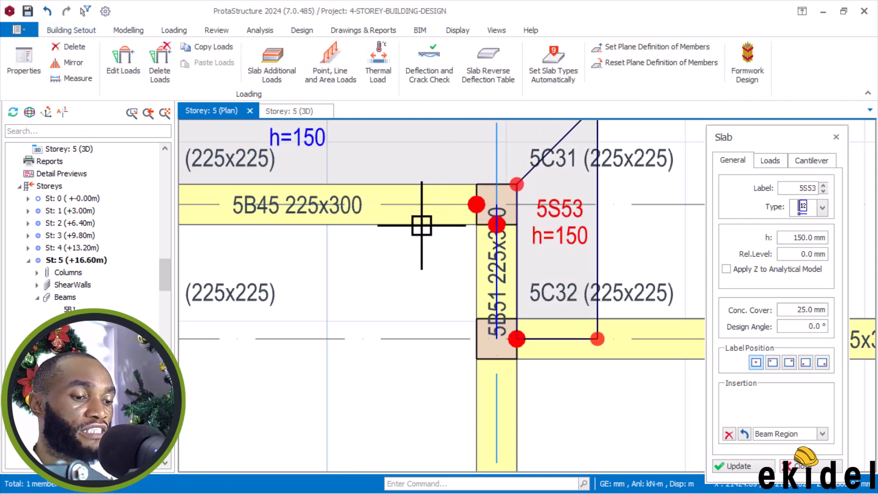
scroll(421, 226, down, 1)
scroll(389, 206, down, 1)
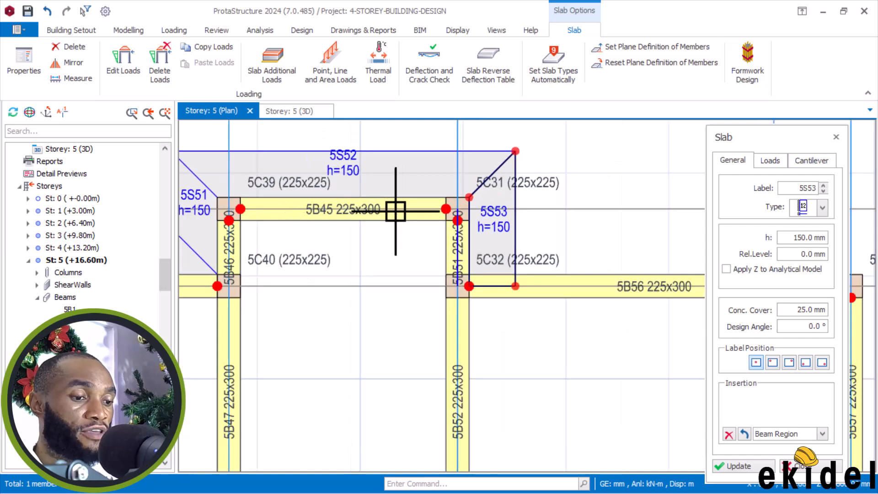
- Insert a 150 mm thick cantilever slab along the outer side of beam 5B56, from column 5C32 to column 5C33
scroll(399, 211, down, 2)
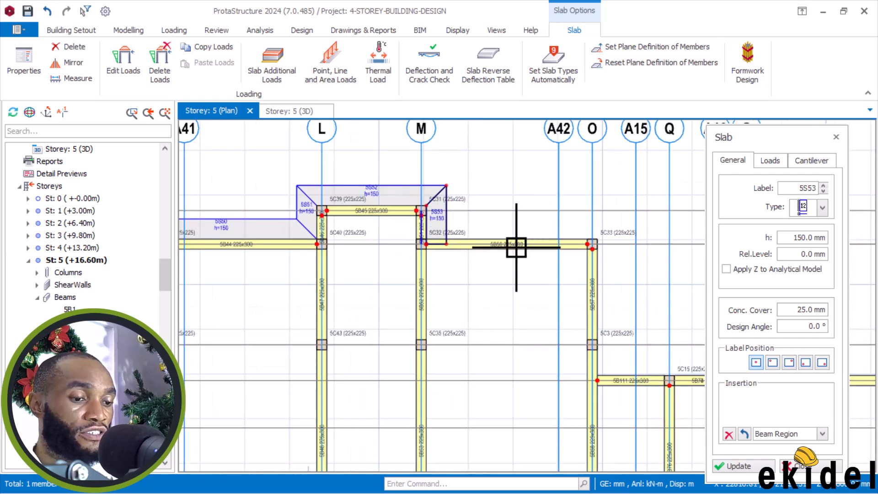
scroll(383, 242, up, 2)
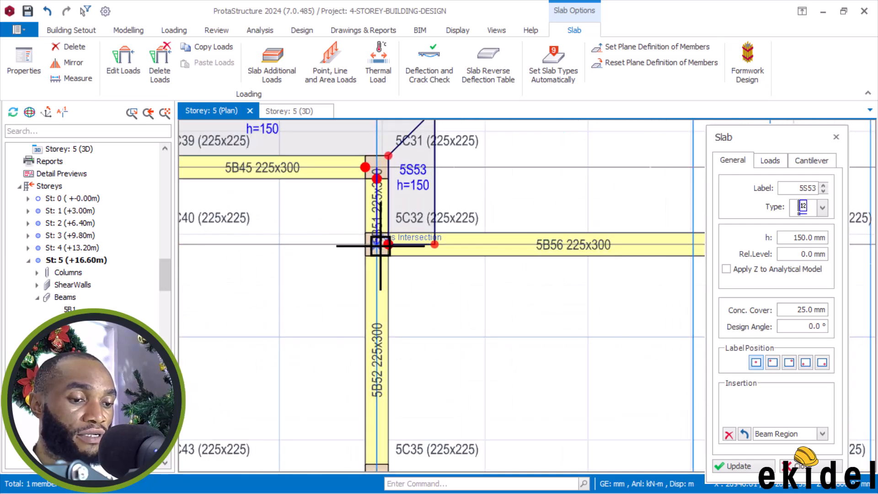
scroll(439, 212, down, 3)
scroll(414, 215, up, 4)
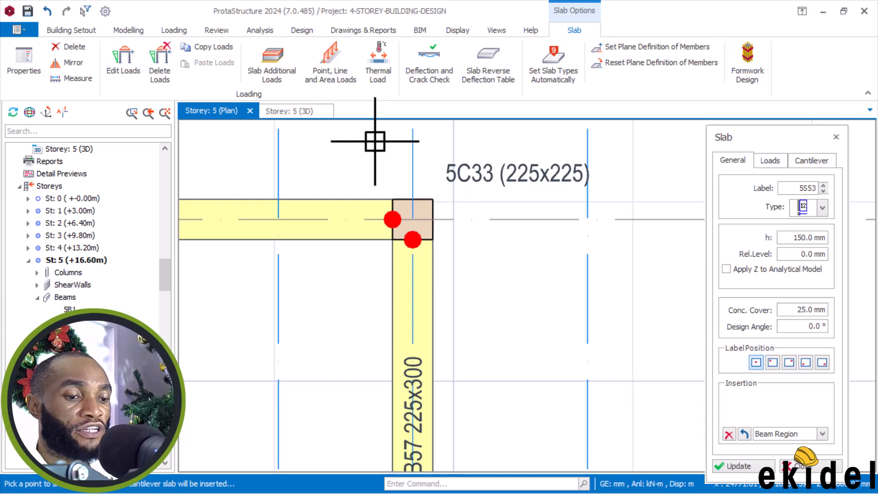
key(Escape)
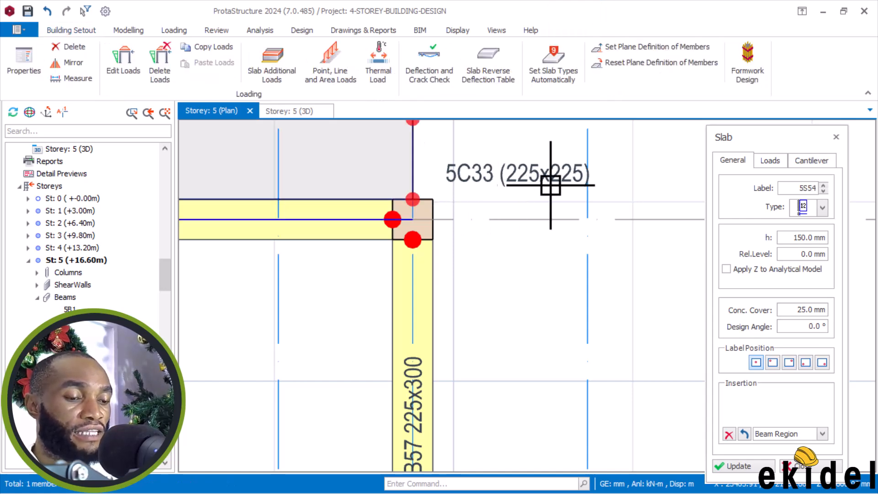
- Insert a 150 mm thick cantilever slab along the outer side of beam 5B57, from column 5C33 to column 5C3
scroll(564, 183, down, 1)
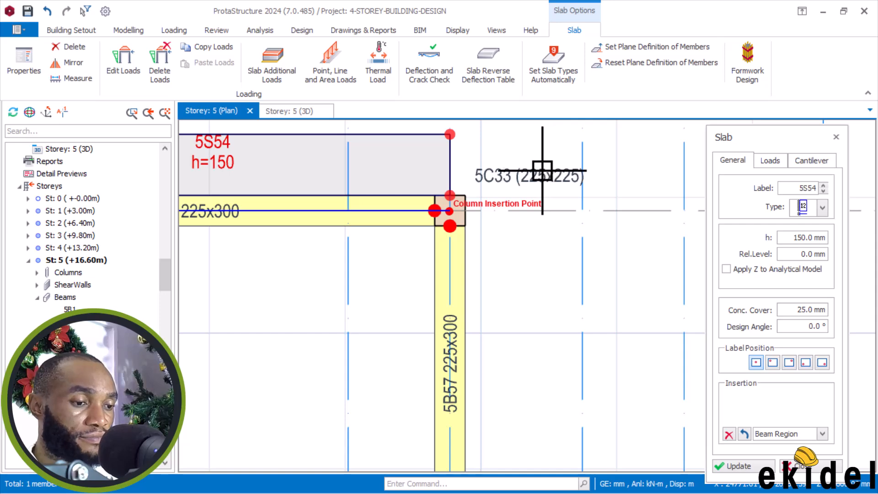
scroll(547, 170, down, 1)
scroll(530, 212, down, 2)
scroll(518, 353, up, 4)
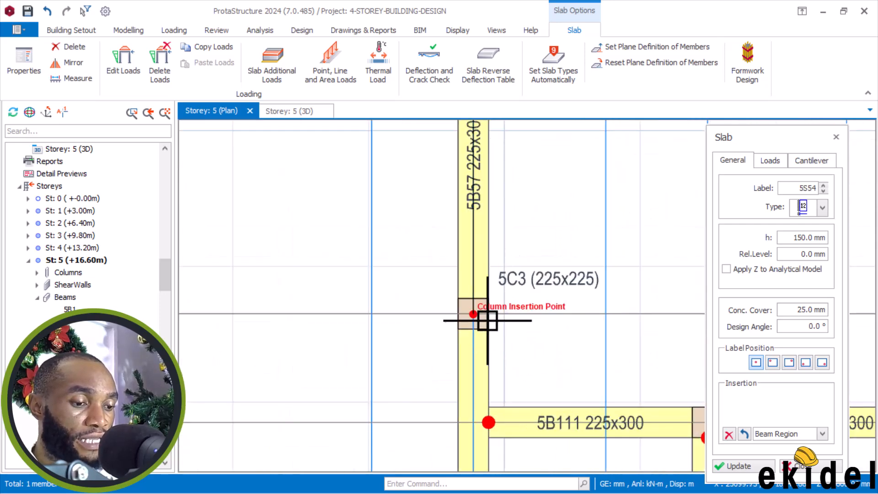
click(465, 310)
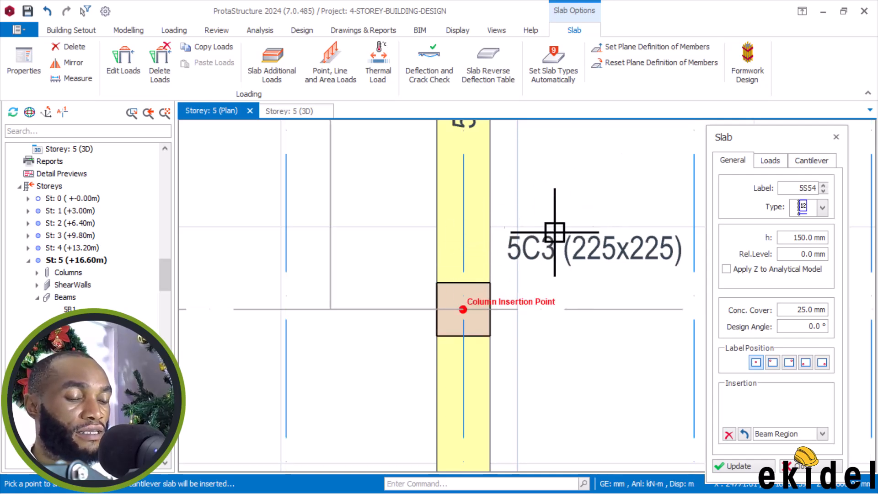
click(561, 199)
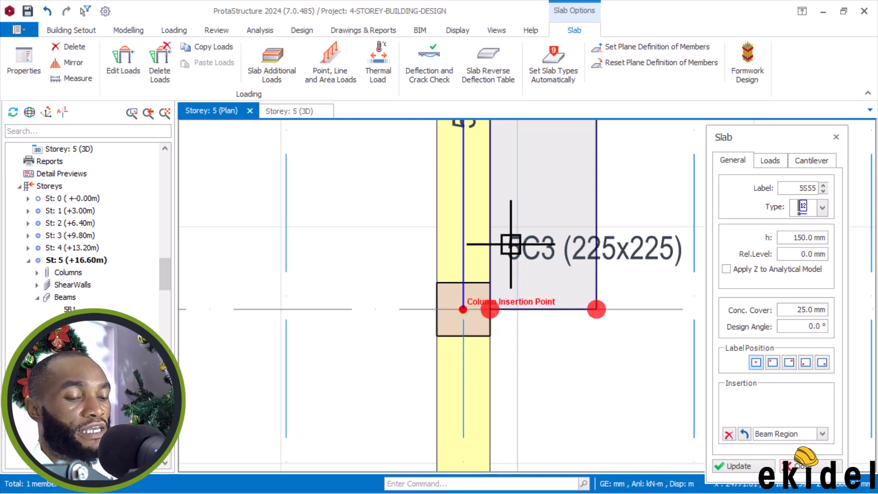
- Insert a 150 mm thick cantilever slab along the outer side of beam 5B58, from column 5C3 to the junction with beam 5B111
scroll(489, 229, down, 5)
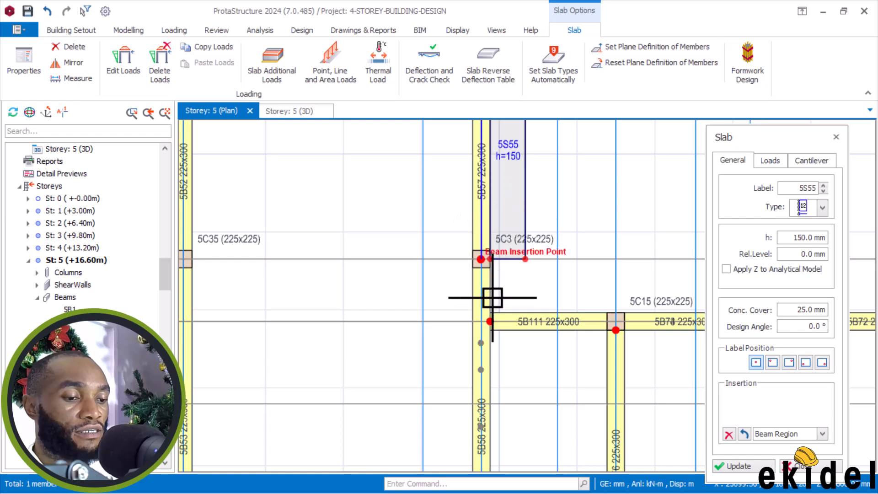
scroll(484, 335, up, 3)
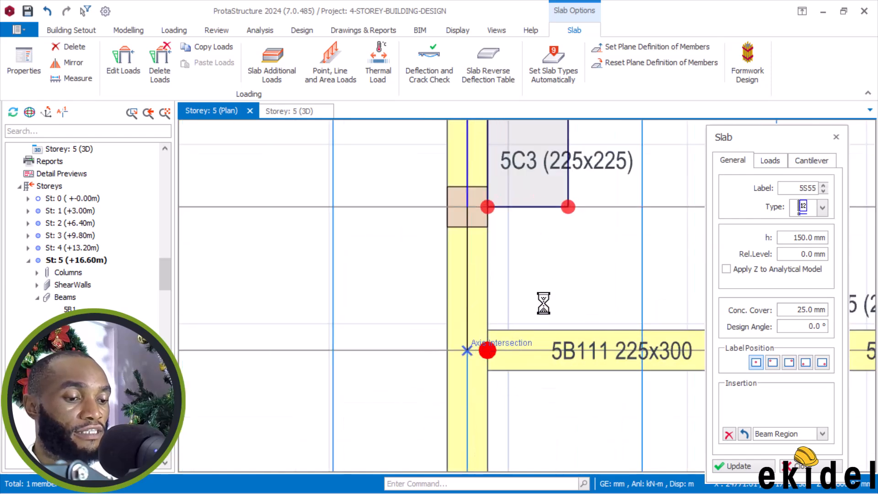
click(560, 230)
click(553, 259)
- Insert a 150 mm thick cantilever slab along the outer side of beam 5B111, ending at column 5C15
scroll(515, 279, down, 1)
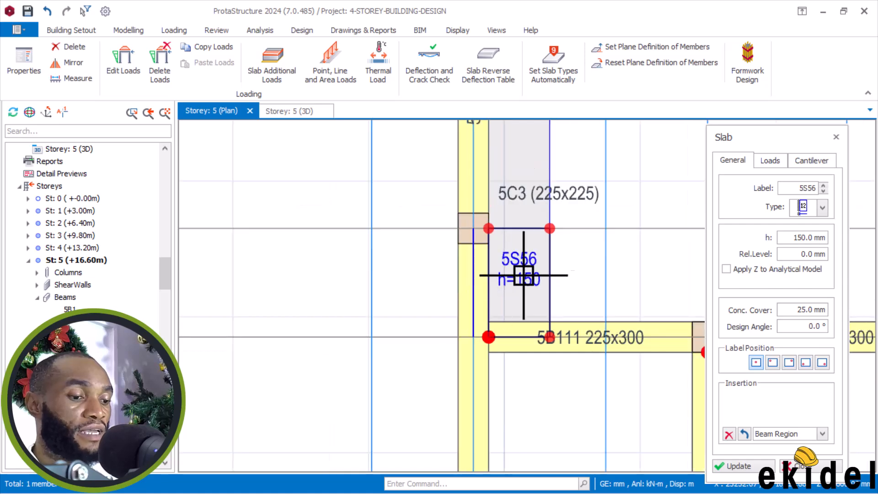
scroll(547, 246, down, 2)
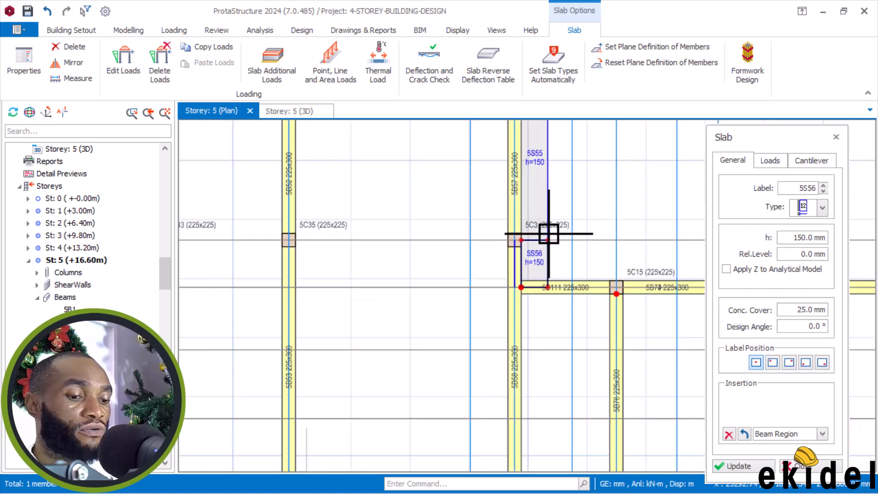
scroll(564, 229, down, 3)
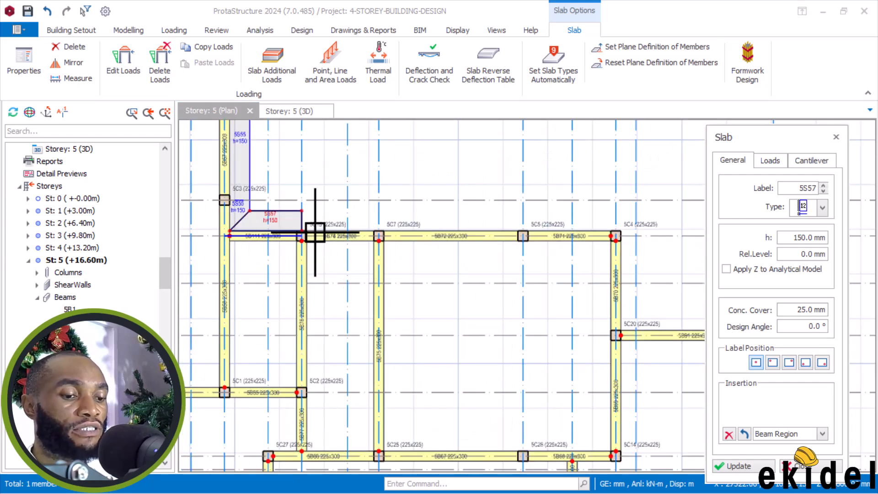
- Try to insert a 150 mm cantilever slab on the outer side of the beam, picking from column 5C15 to column 5C7
scroll(311, 231, up, 3)
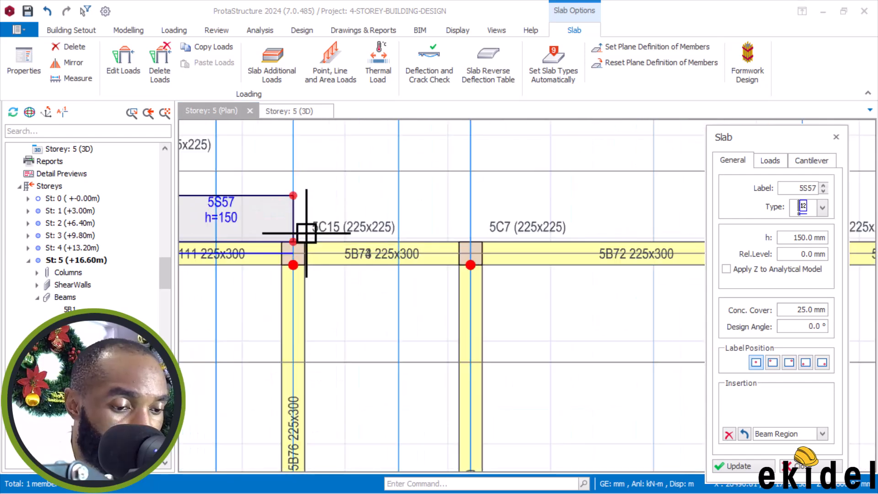
click(295, 253)
click(473, 254)
click(476, 196)
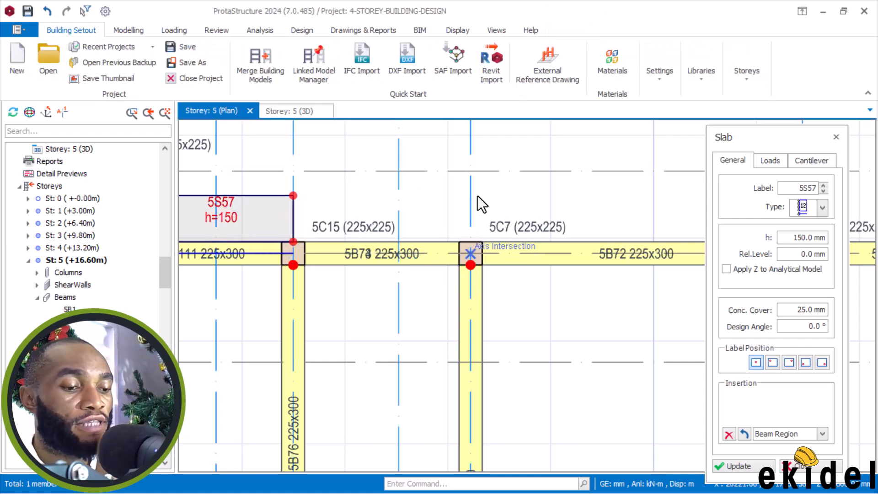
click(477, 196)
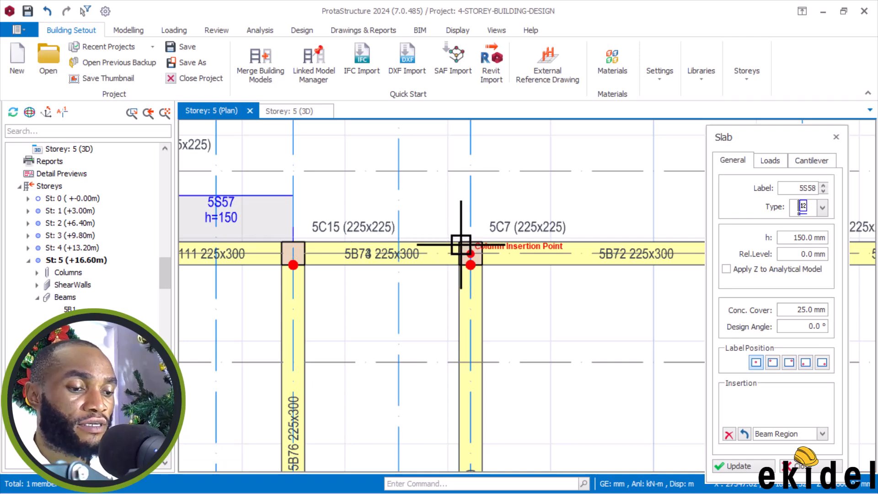
- Insert a 150 mm thick cantilever slab along the outer side of the beam between columns 5C7 and 5C15
click(470, 254)
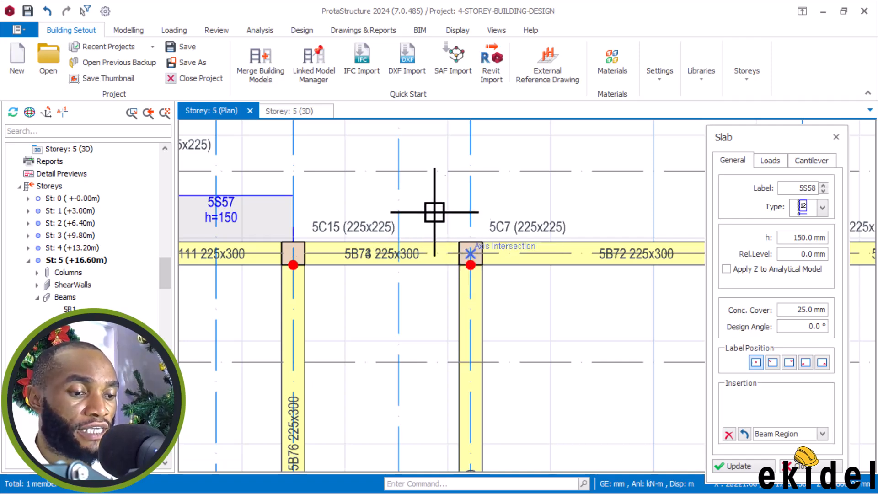
click(300, 252)
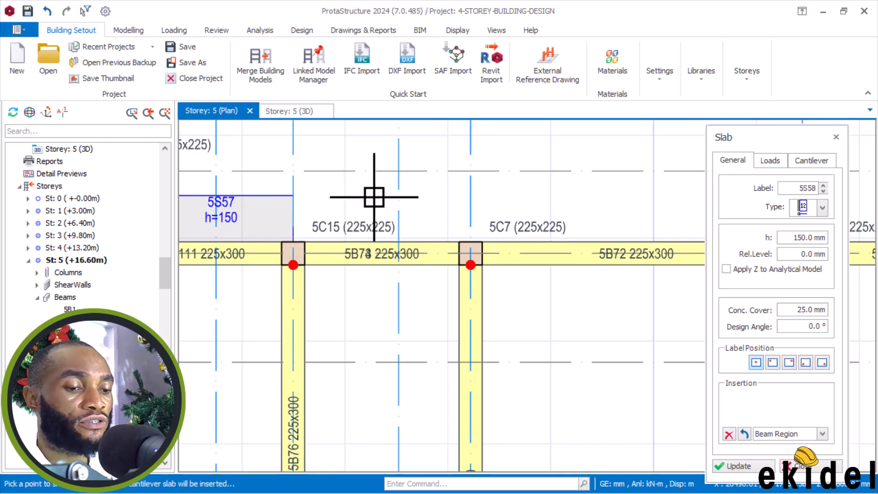
click(366, 200)
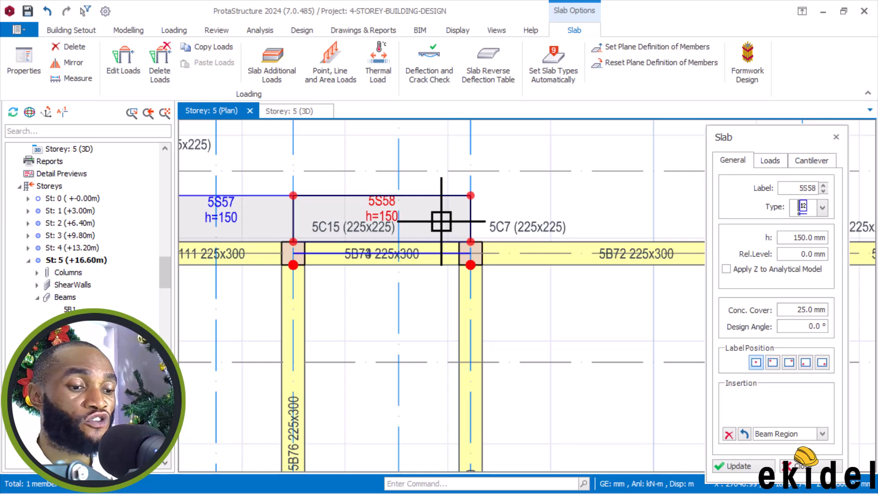
- Insert a 150 mm thick cantilever slab along the outer side of beam 5B72, from column 5C7 to column 5C5
scroll(442, 222, down, 1)
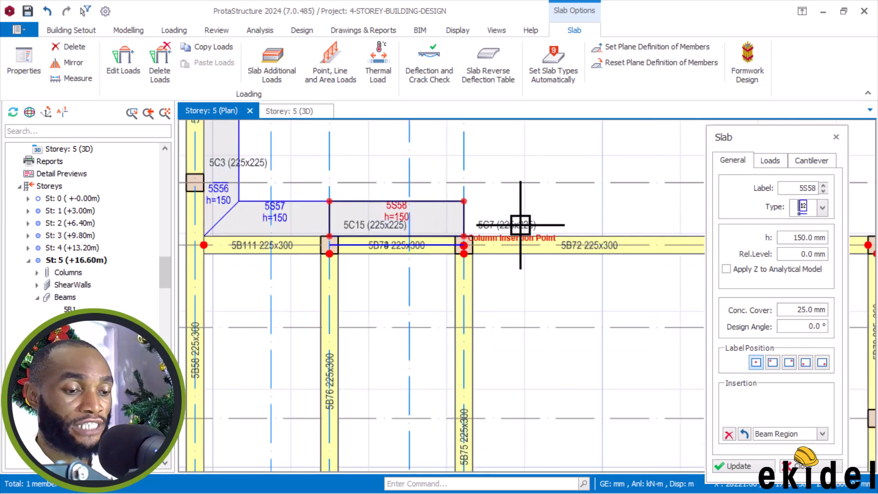
scroll(471, 242, up, 2)
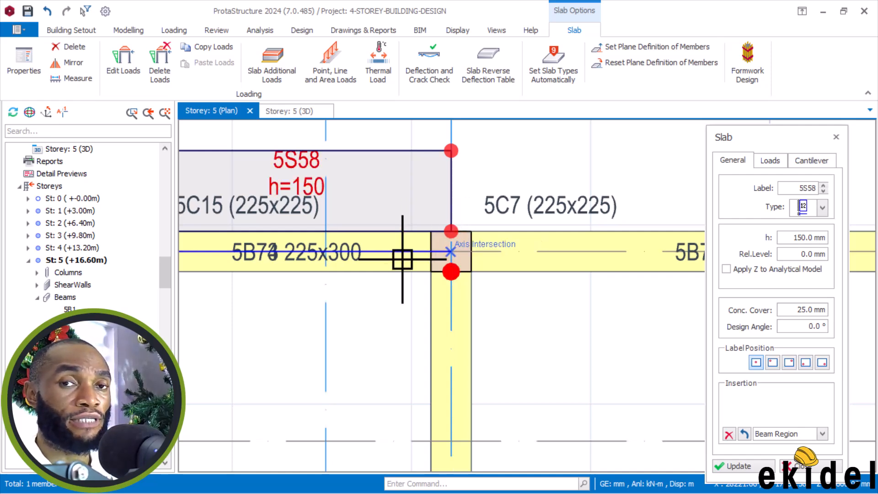
scroll(461, 241, down, 2)
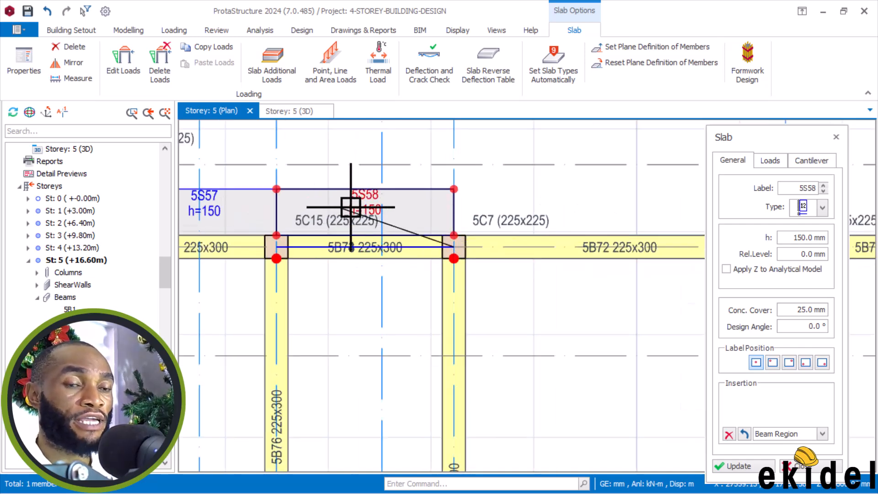
scroll(354, 192, down, 2)
scroll(601, 229, up, 2)
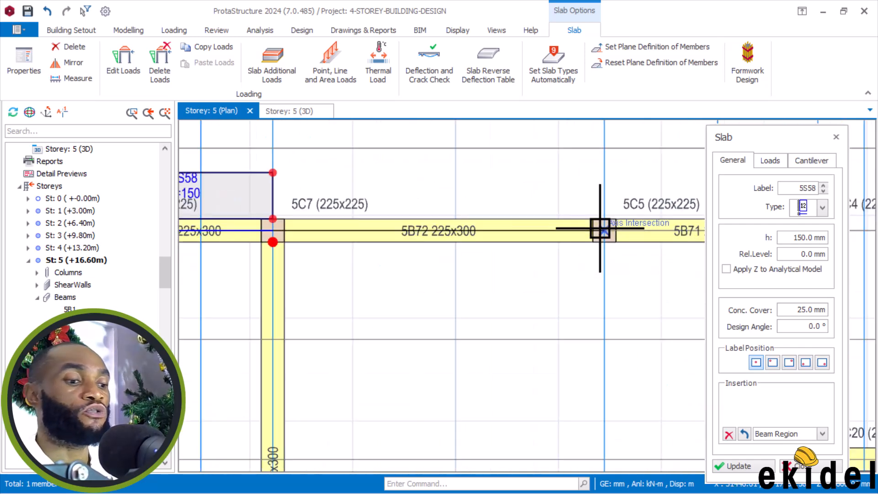
scroll(608, 229, up, 2)
scroll(611, 233, up, 2)
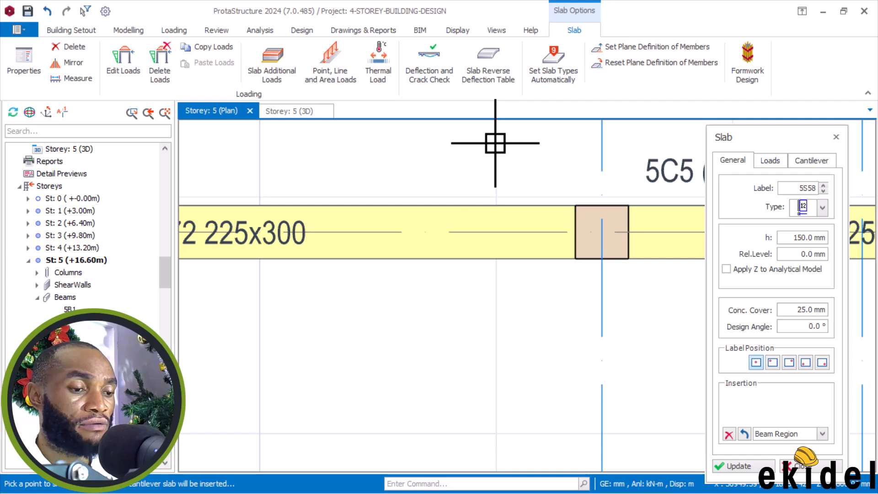
scroll(503, 198, down, 2)
scroll(505, 181, down, 2)
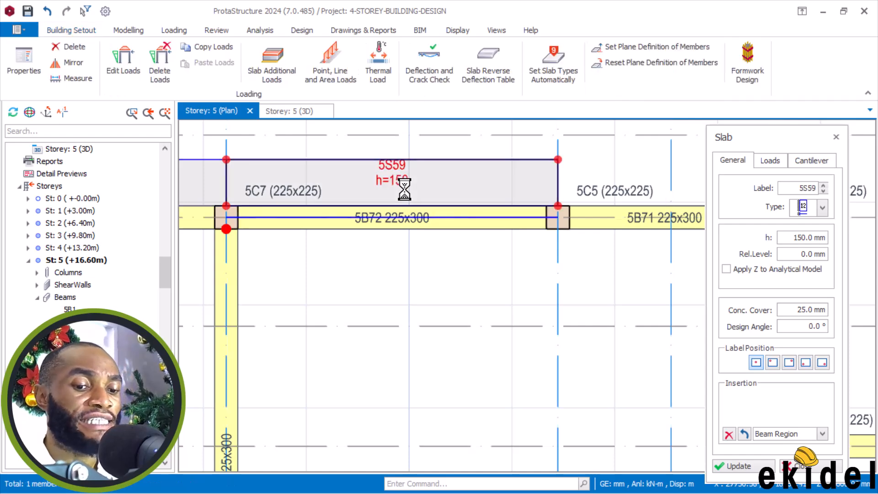
- Try to insert a 150 mm cantilever slab along beam 5B71 by picking points at columns 5C5 and 5C4
scroll(343, 177, down, 2)
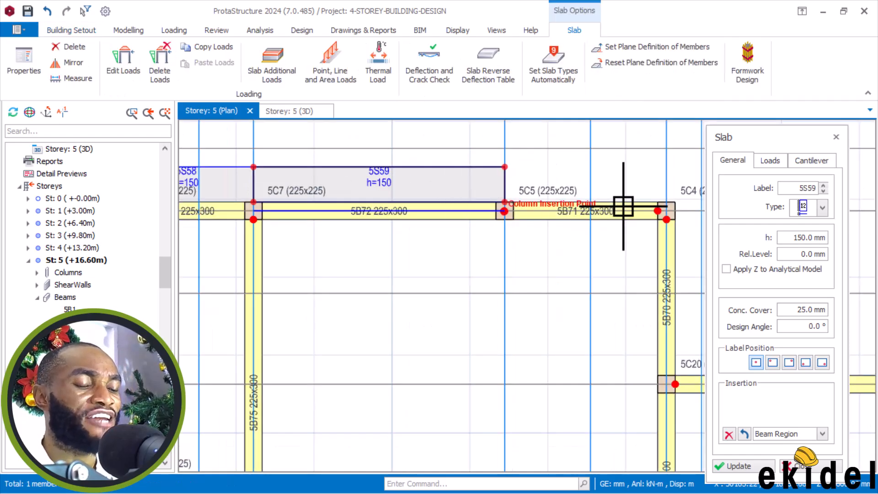
scroll(671, 210, up, 1)
scroll(671, 210, up, 1)
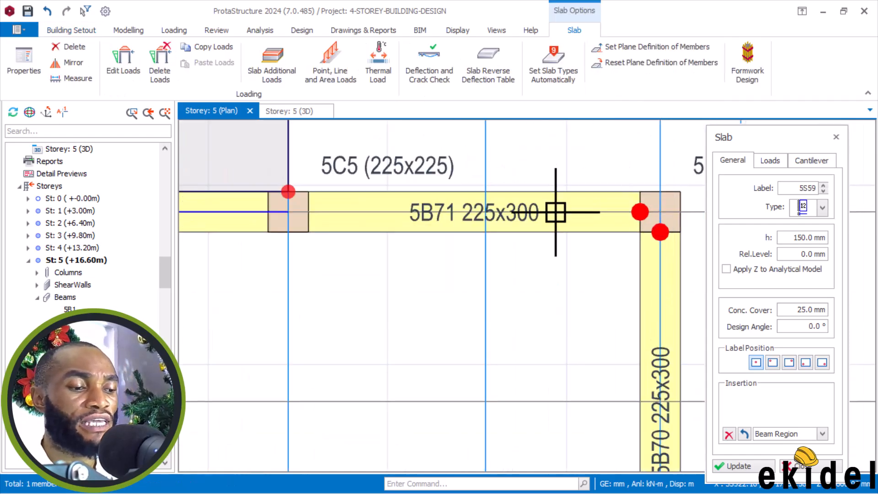
click(290, 211)
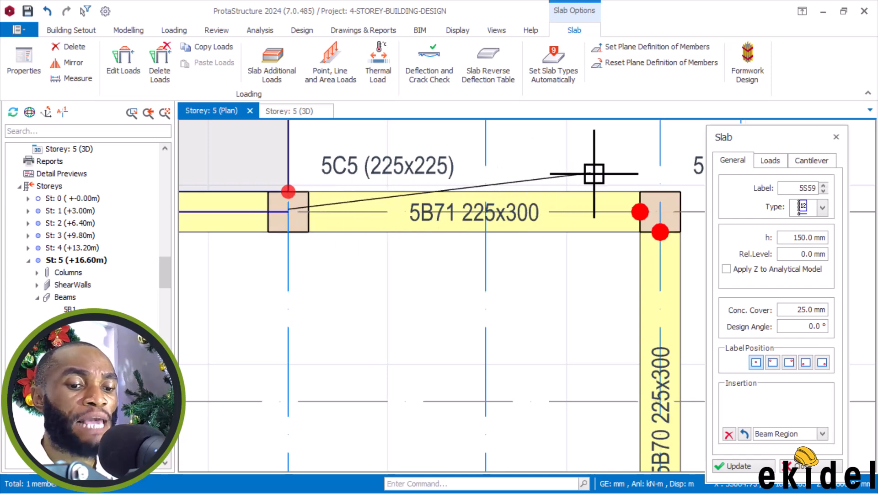
click(659, 211)
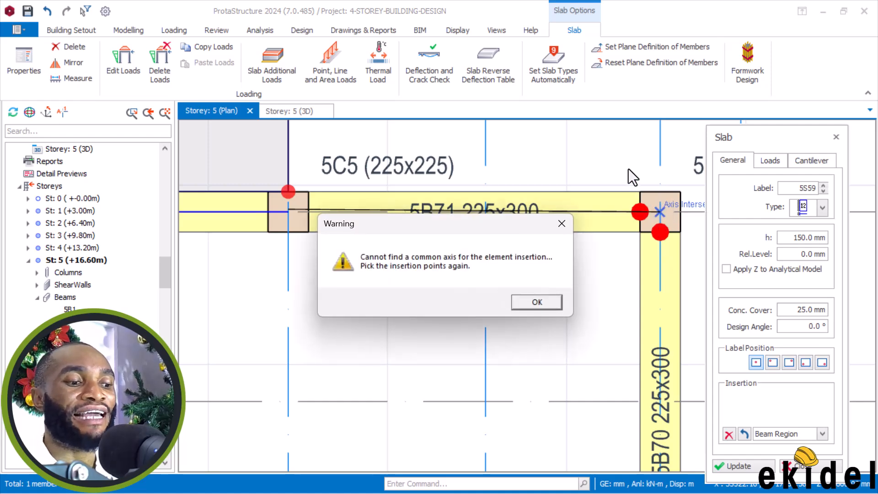
click(558, 229)
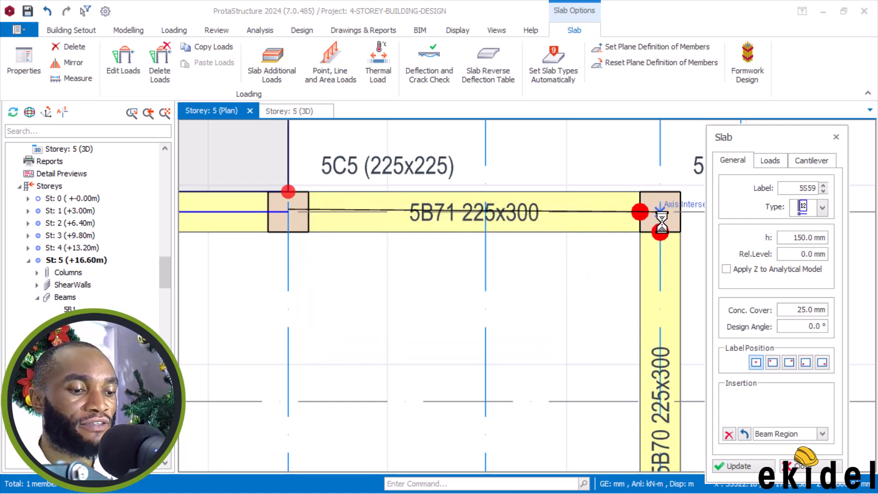
click(659, 213)
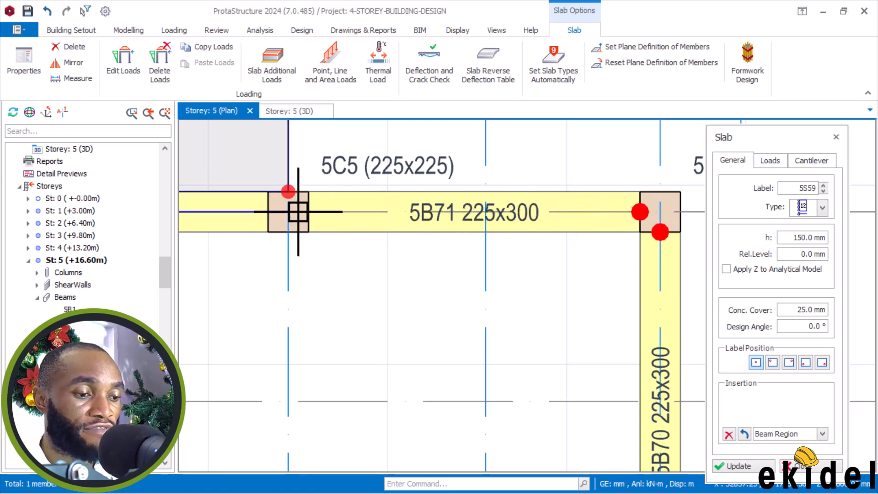
- Insert a 150 mm thick cantilever slab along the outer side of beam 5B71, from the axis intersection at column 5C5 to column 5C4
scroll(301, 219, up, 1)
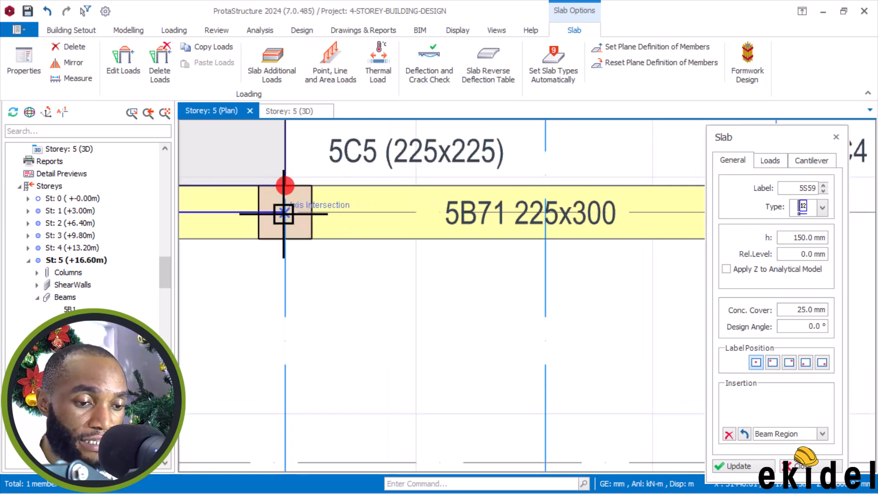
scroll(255, 204, down, 3)
scroll(466, 210, up, 2)
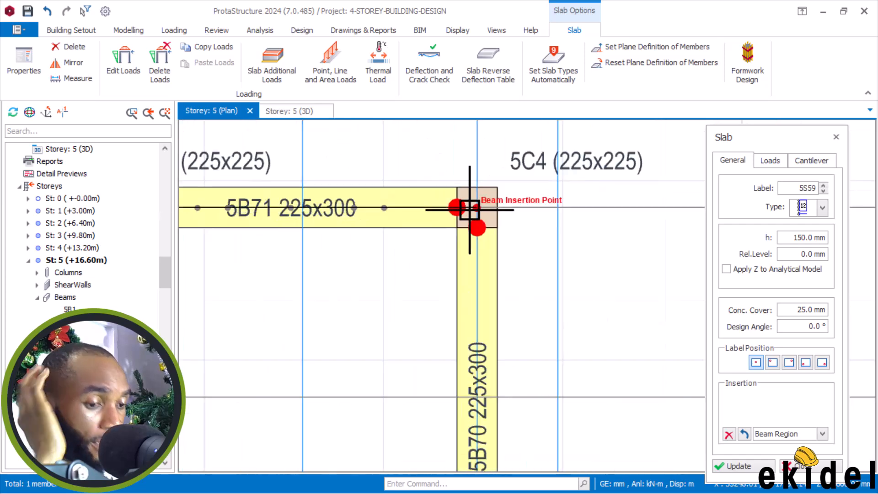
click(468, 208)
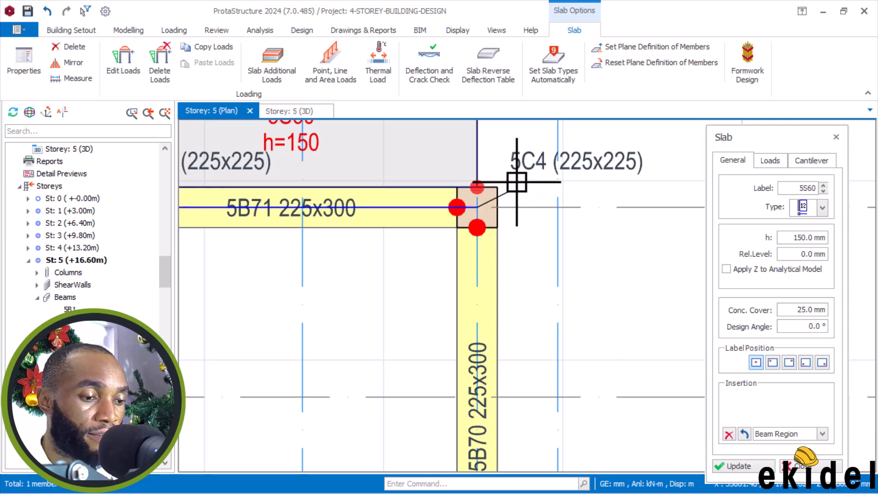
- Insert a 150 mm thick cantilever slab along the outer side of beam 5B70, from column 5C4 to column 5C20
scroll(514, 188, down, 4)
scroll(509, 287, up, 5)
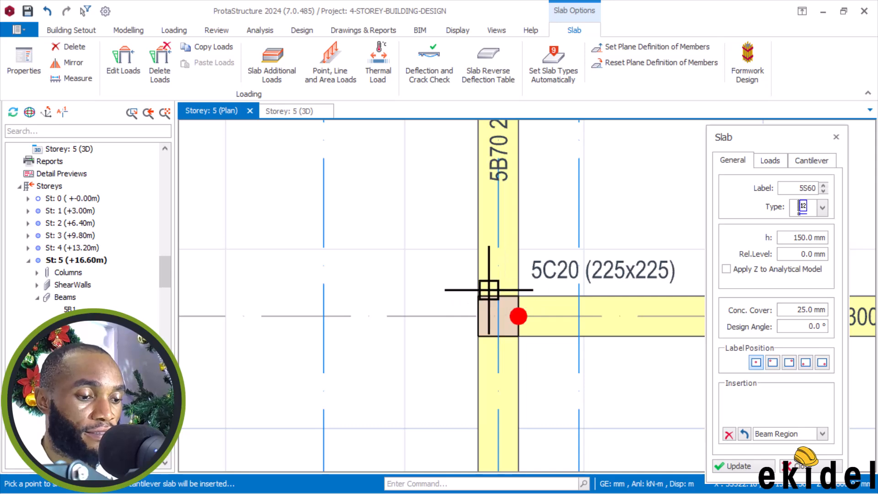
scroll(493, 289, down, 3)
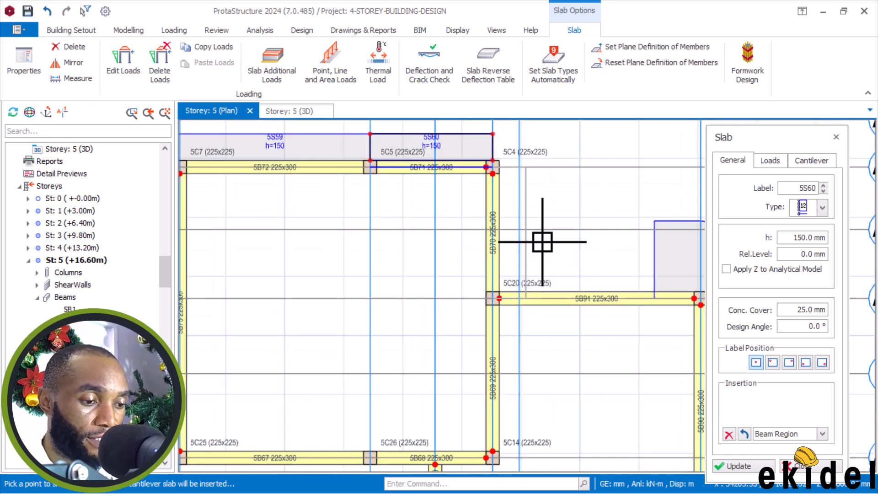
key(Escape)
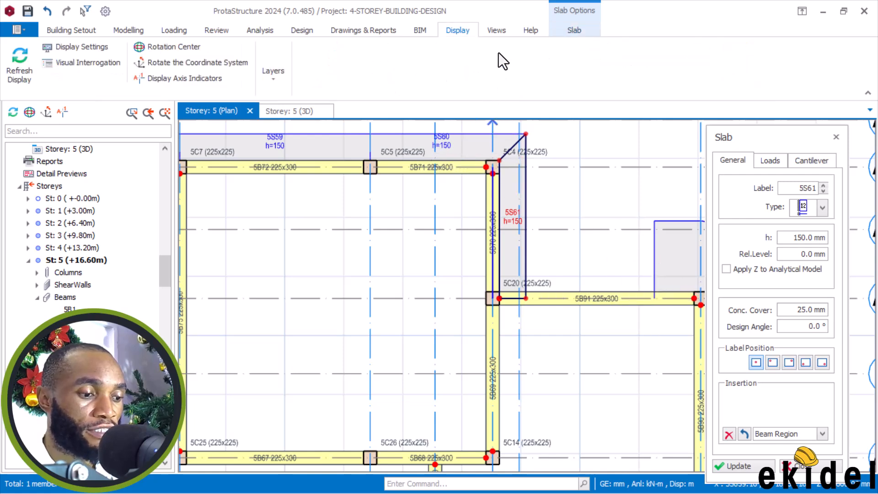
- Show the ghost axes and insert a 150 mm cantilever slab along beam 5B91, from column 5C20 to the axis intersection before column 5C17
click(273, 77)
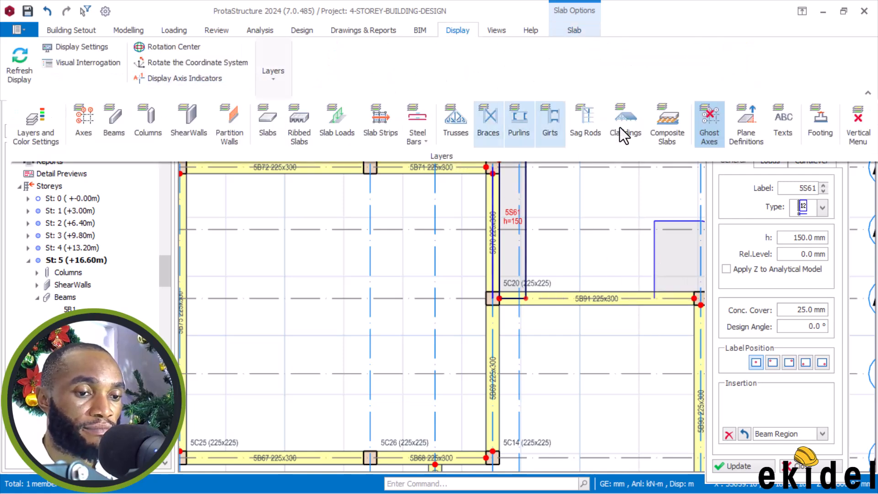
click(708, 120)
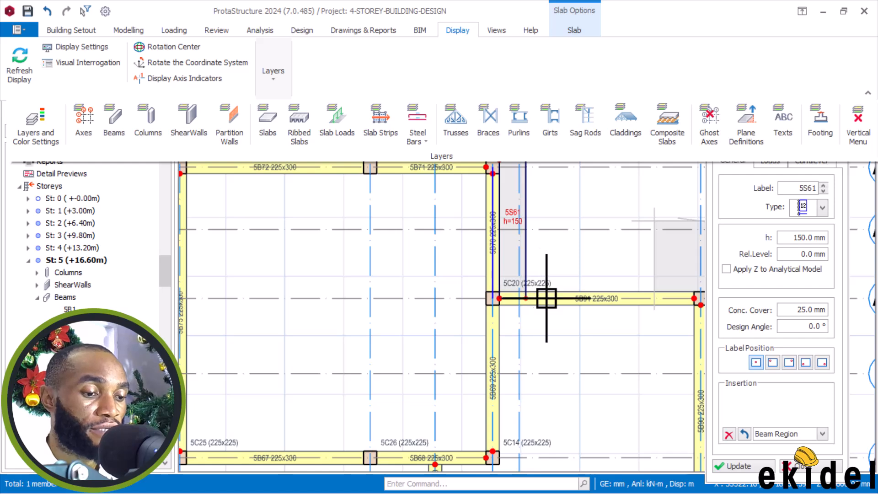
scroll(544, 297, up, 2)
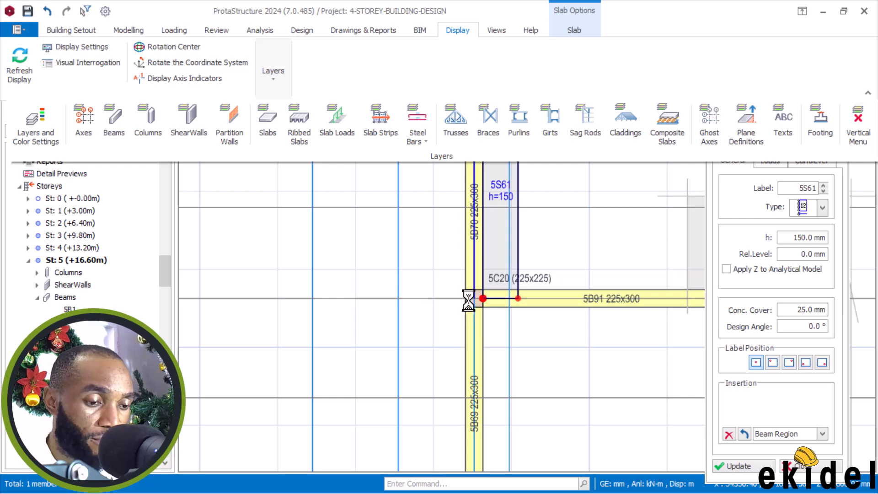
scroll(473, 297, up, 1)
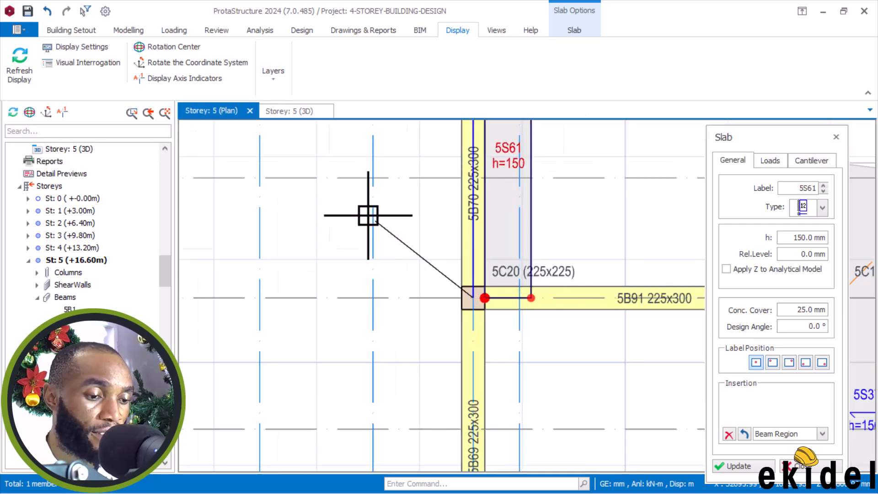
scroll(484, 255, down, 5)
scroll(485, 255, up, 5)
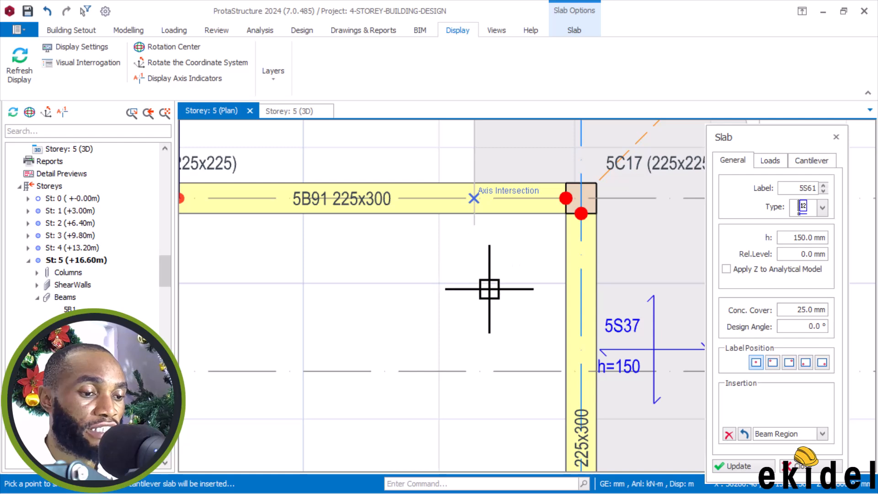
scroll(489, 289, down, 3)
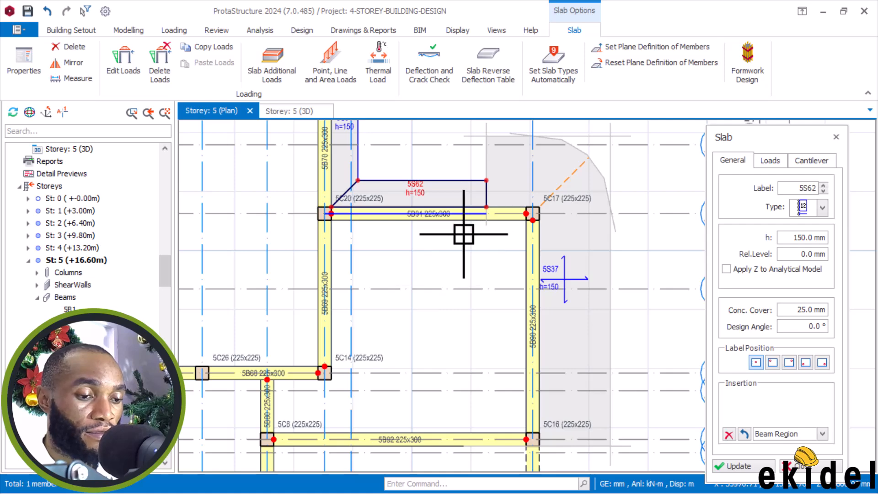
- Insert a 150 mm cantilever slab along the outer side of beam 5B89, between the balcony-edge axis intersections near columns 5C16 and 5C18
scroll(488, 240, down, 1)
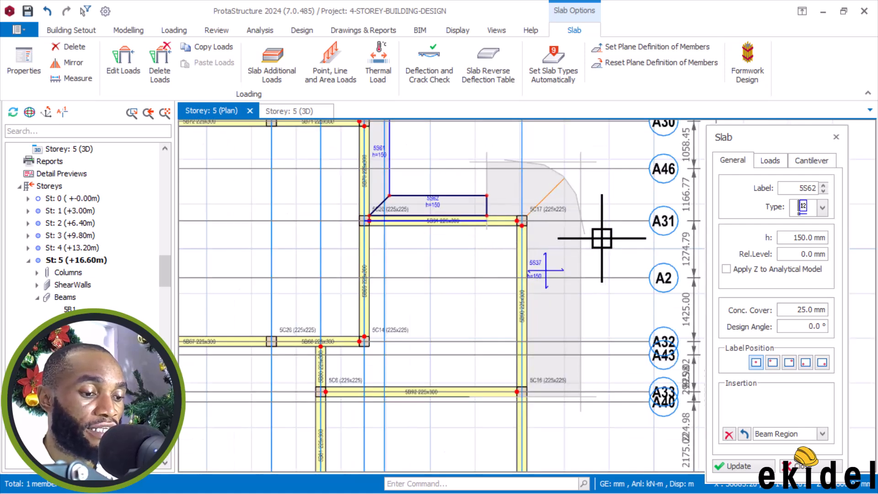
scroll(602, 222, down, 3)
scroll(593, 388, up, 2)
scroll(562, 294, up, 5)
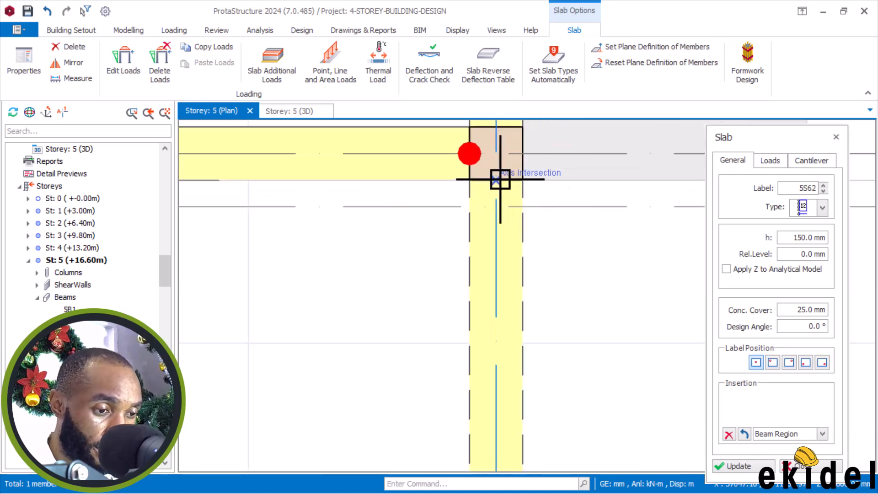
click(498, 180)
scroll(458, 155, down, 5)
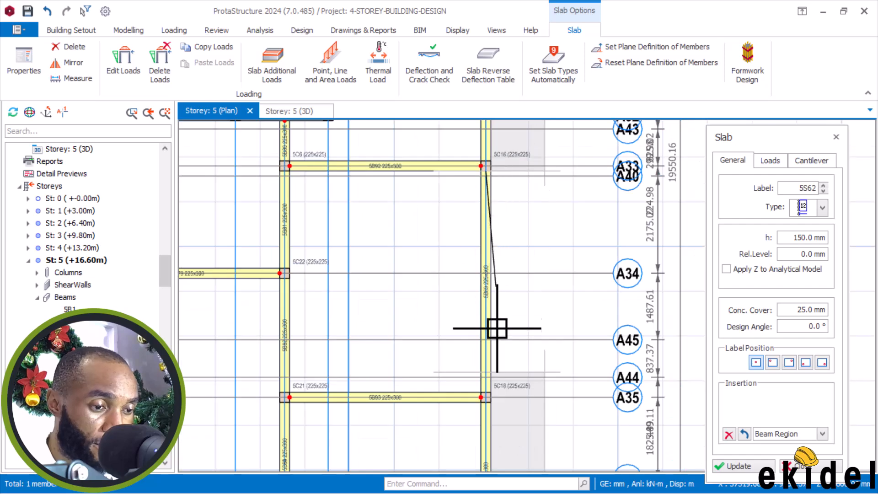
scroll(496, 362, up, 3)
click(477, 404)
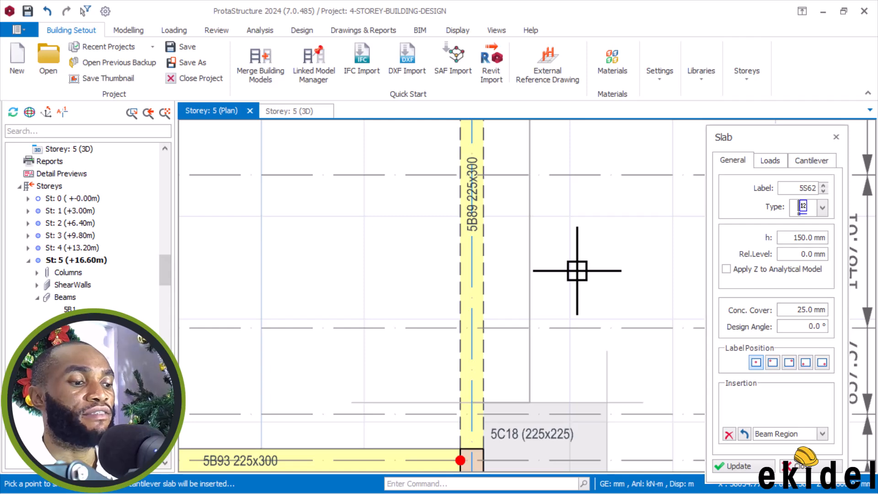
click(577, 271)
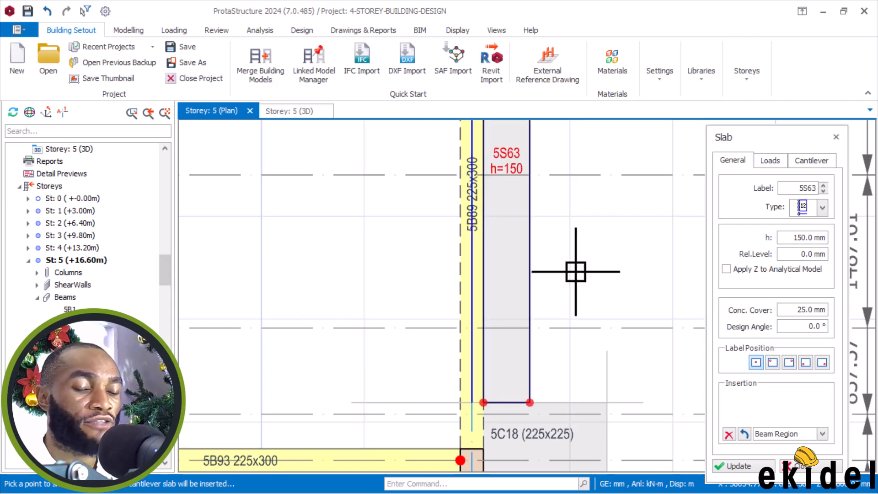
- Insert a 150 mm cantilever slab along the outer side of beam 5B87, from beam 5B109 to the axis intersection before column 5C19
scroll(578, 269, down, 3)
scroll(588, 229, down, 1)
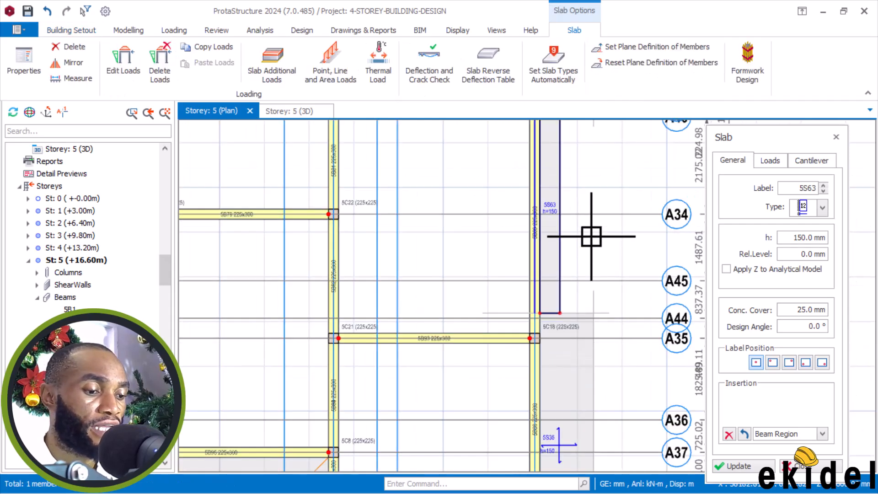
scroll(594, 240, down, 3)
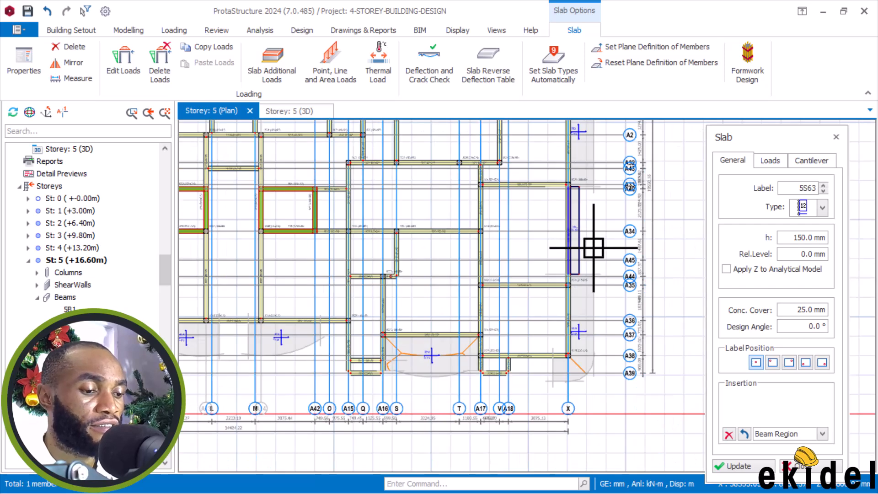
scroll(531, 336, up, 5)
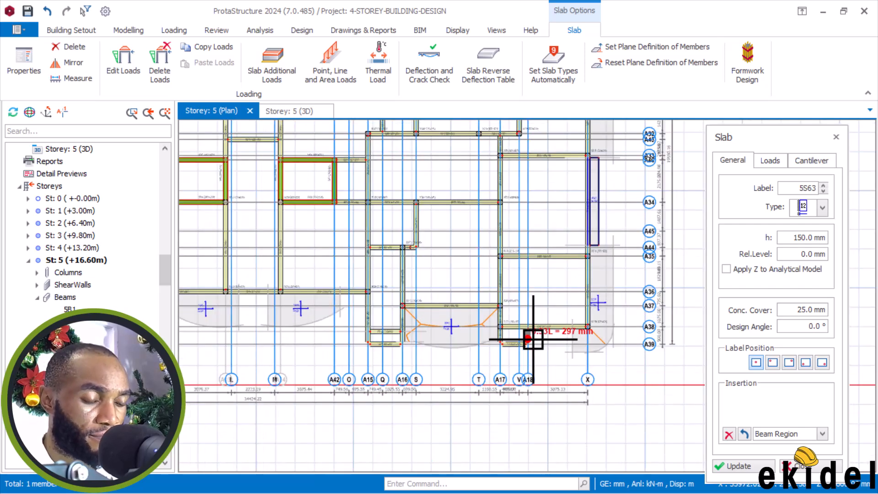
scroll(608, 329, up, 1)
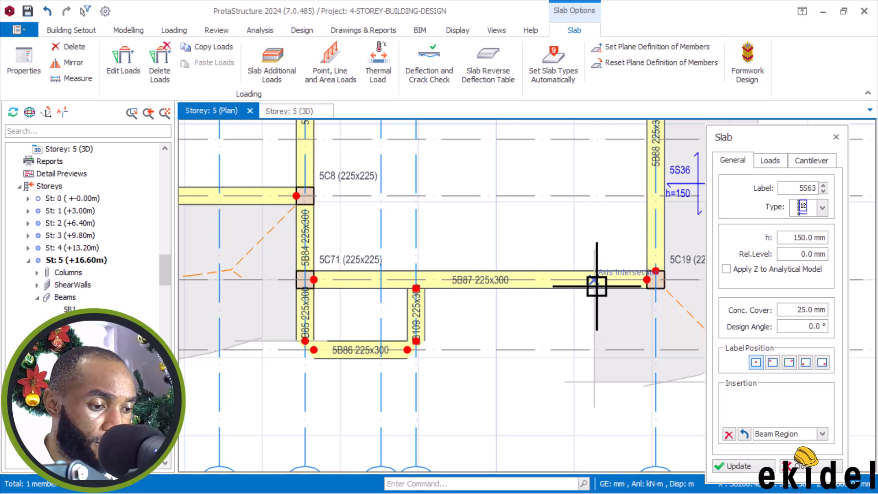
scroll(598, 285, up, 1)
scroll(603, 278, up, 1)
scroll(627, 246, down, 3)
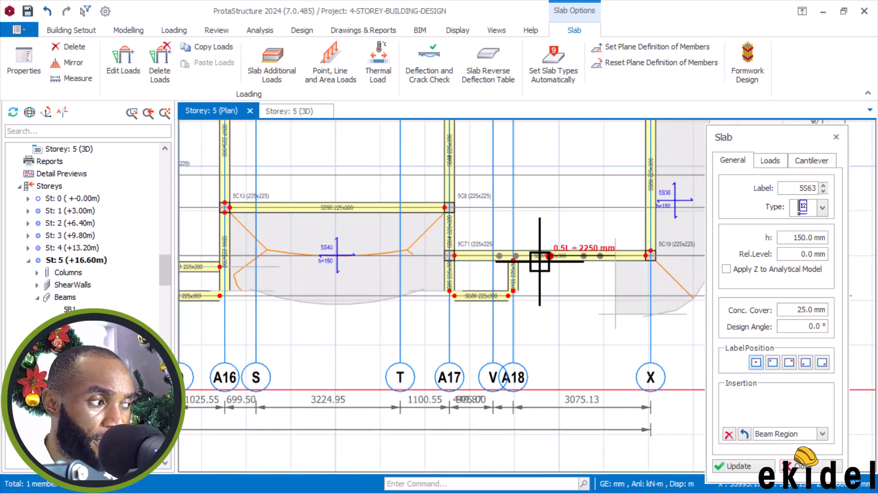
scroll(519, 255, up, 3)
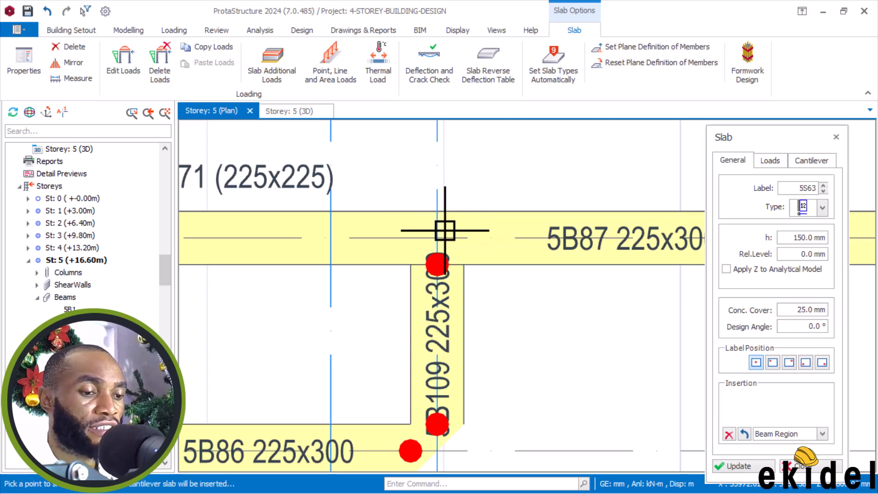
scroll(450, 238, down, 2)
scroll(498, 247, down, 2)
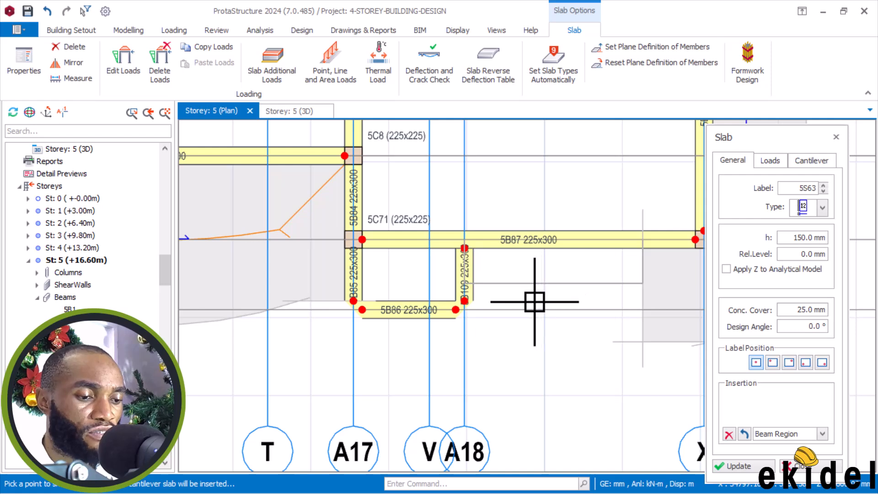
click(384, 293)
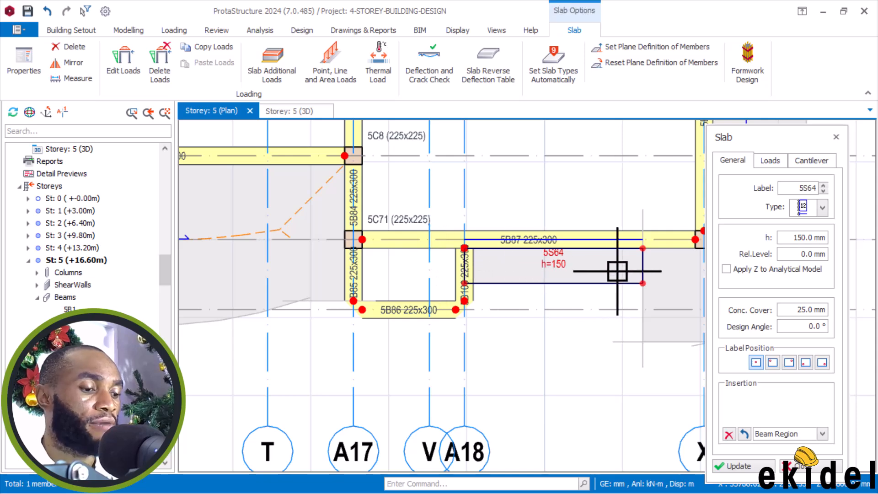
- Switch to Jumbo B.dwg in AutoCAD and examine the roof edge and balconies in the building renderings
scroll(631, 269, down, 5)
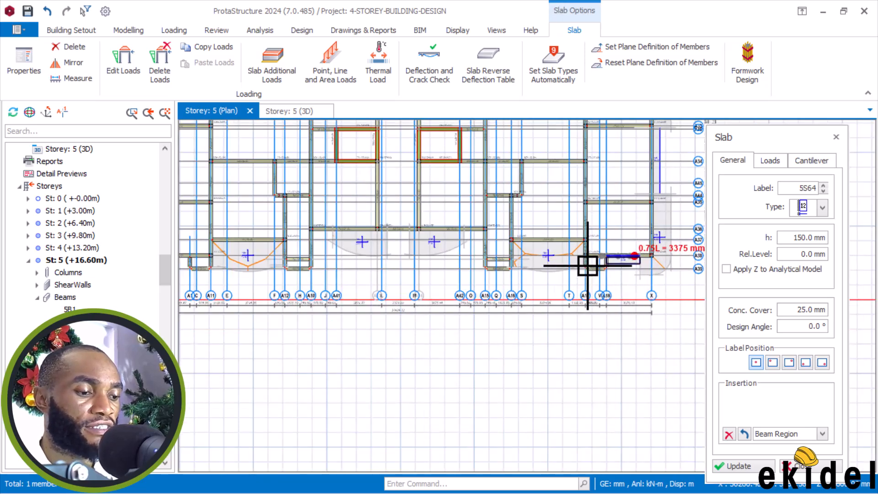
scroll(597, 263, up, 1)
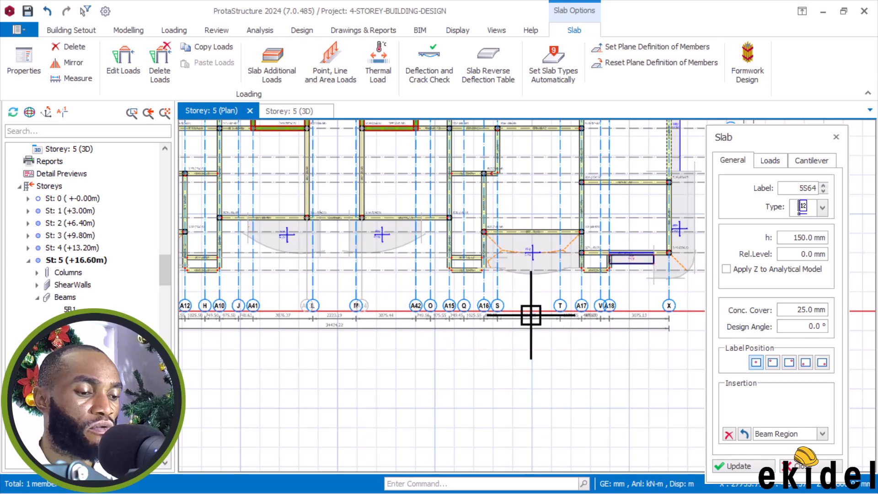
click(844, 7)
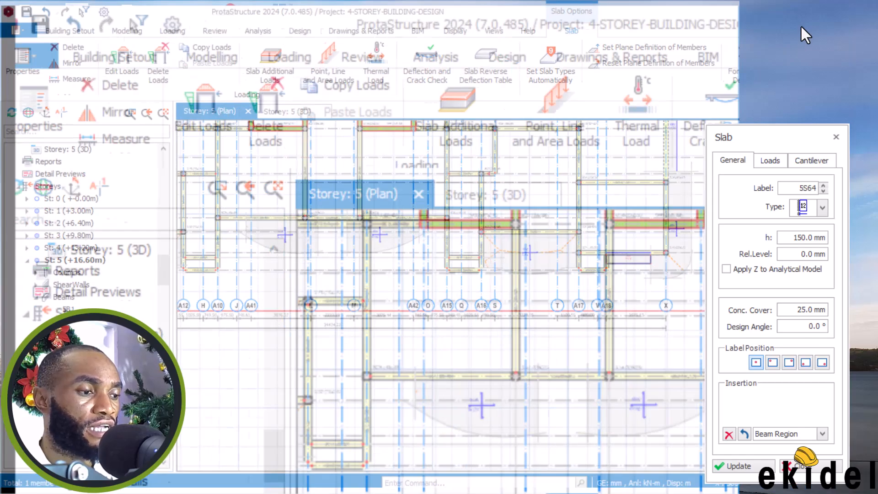
mouse_move(525, 478)
click(620, 410)
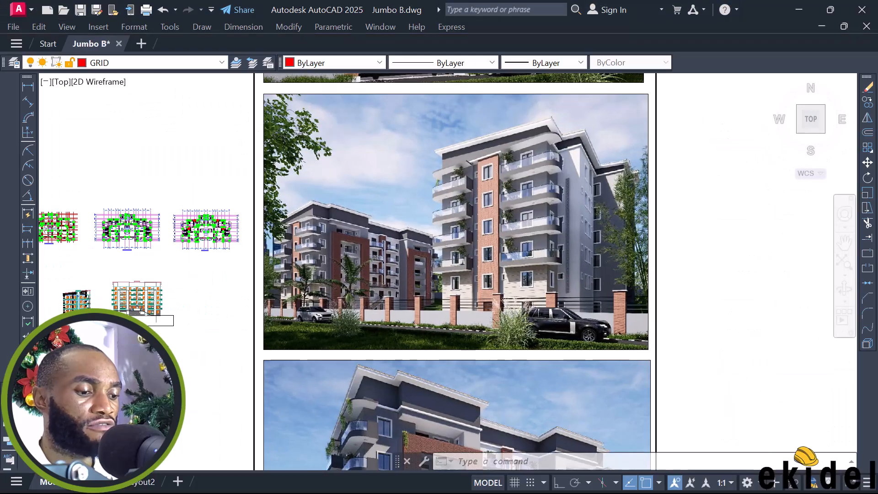
scroll(571, 161, down, 2)
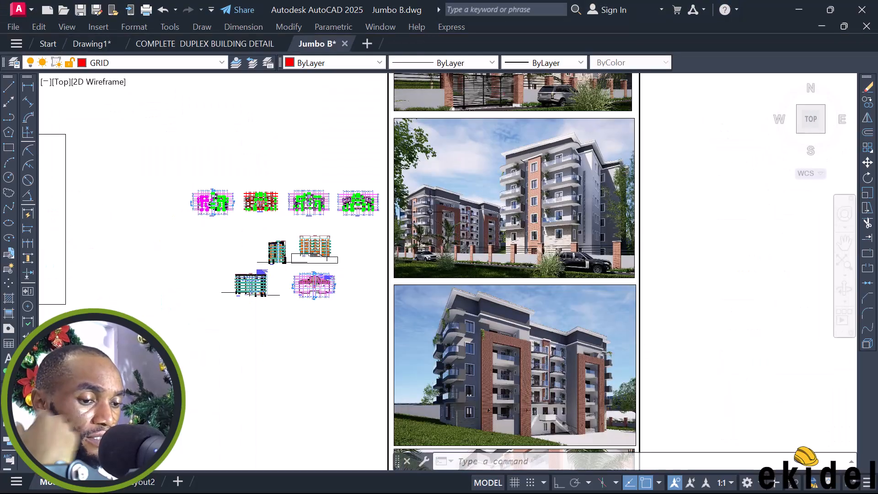
scroll(481, 182, up, 8)
scroll(477, 155, down, 2)
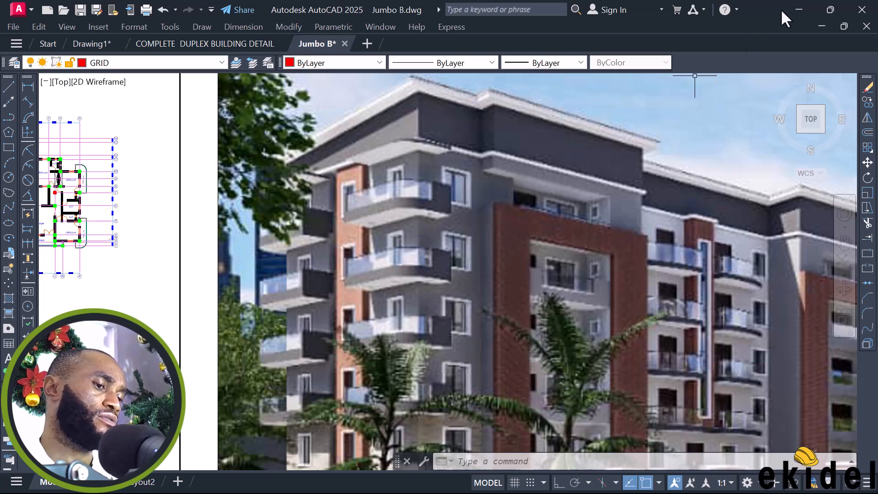
click(798, 10)
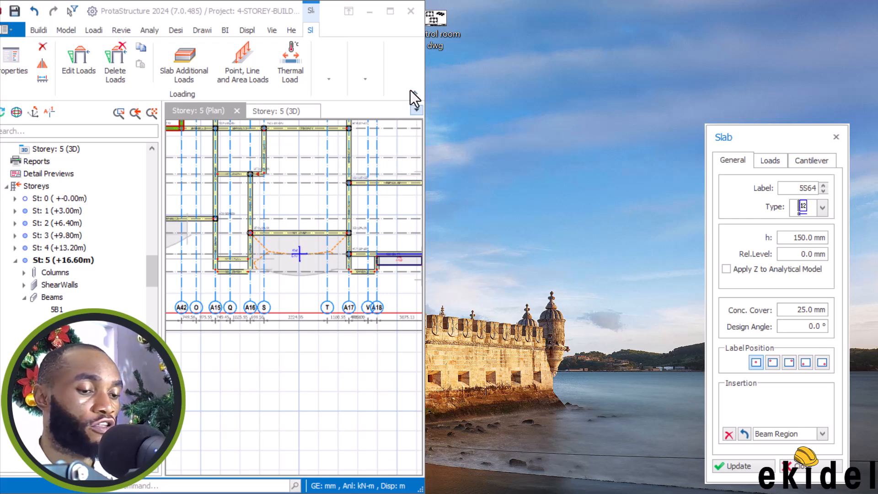
- Return to the storey 5 plan in ProtaStructure and examine the projection formed by beams 5B85, 5B86 and 5B109
click(390, 11)
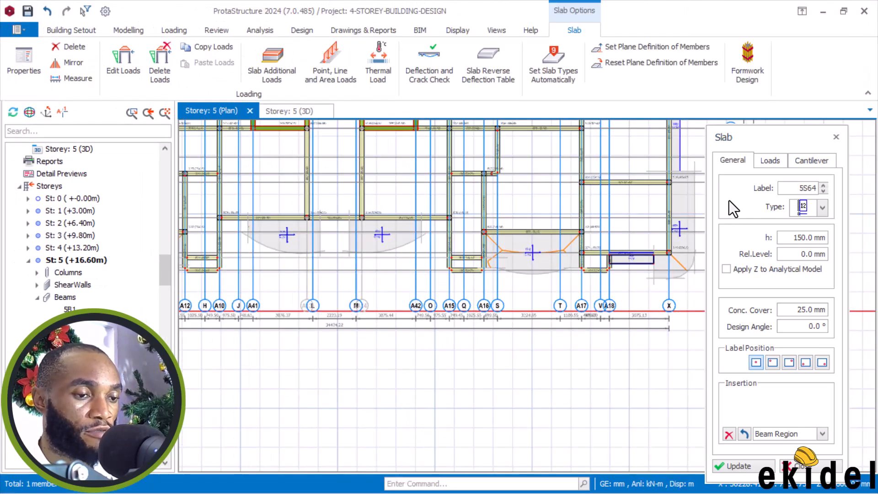
scroll(608, 252, up, 3)
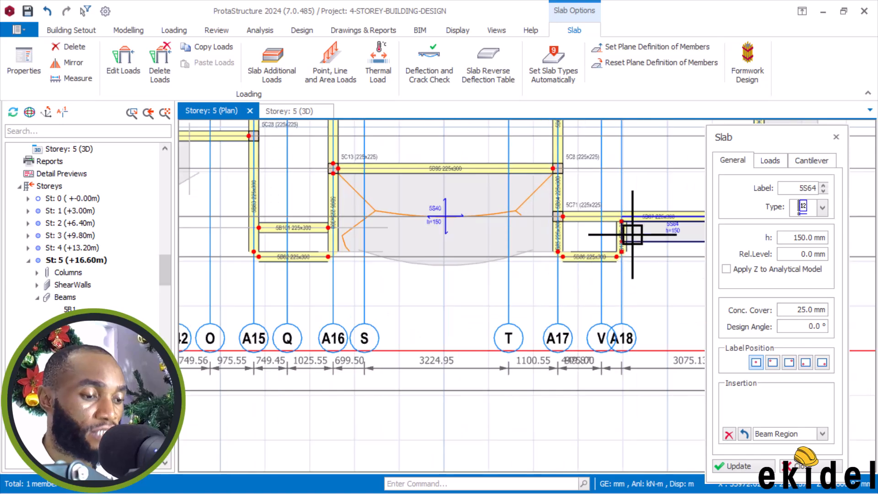
scroll(618, 242, down, 2)
scroll(622, 236, up, 2)
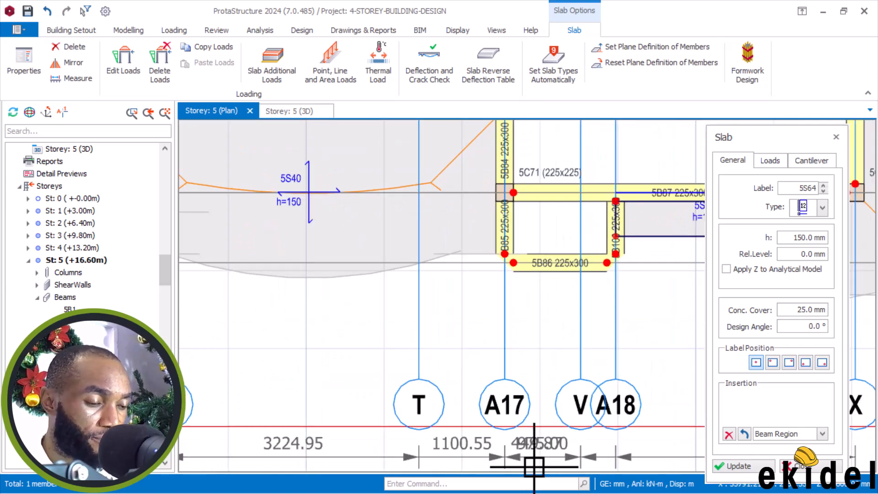
- Switch back to Jumbo B.dwg in AutoCAD to compare the projection with the building rendering
click(844, 11)
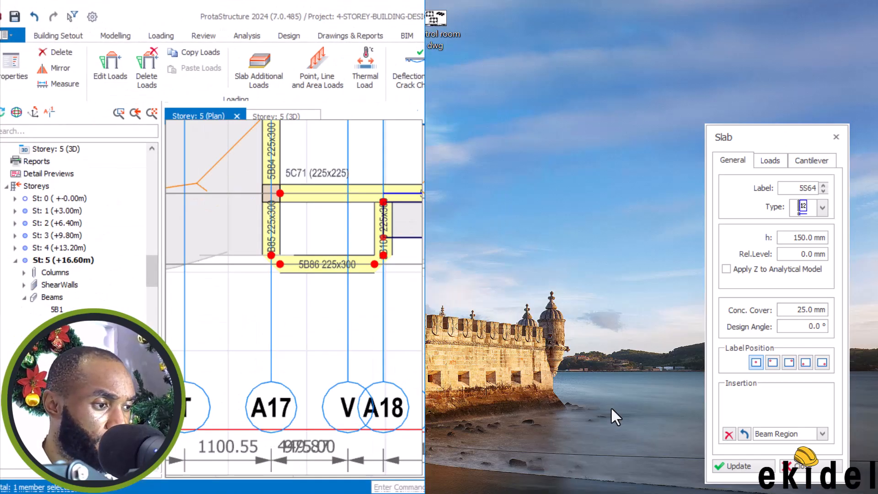
mouse_move(611, 464)
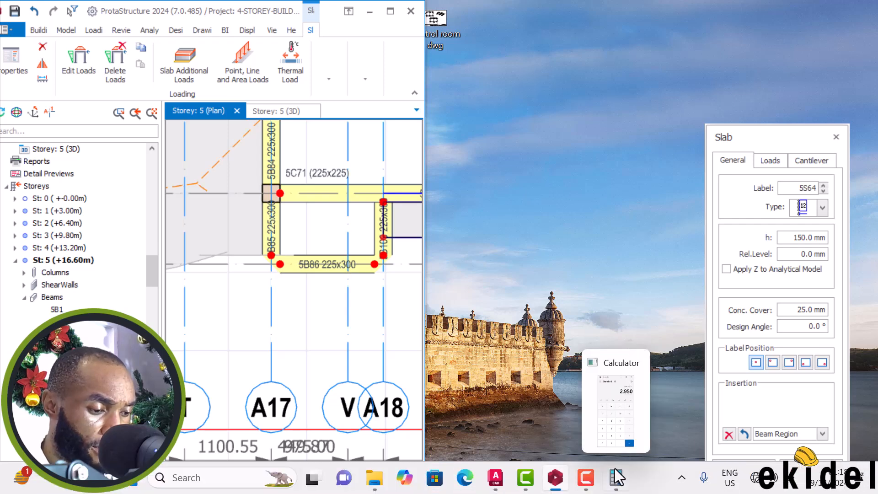
click(494, 480)
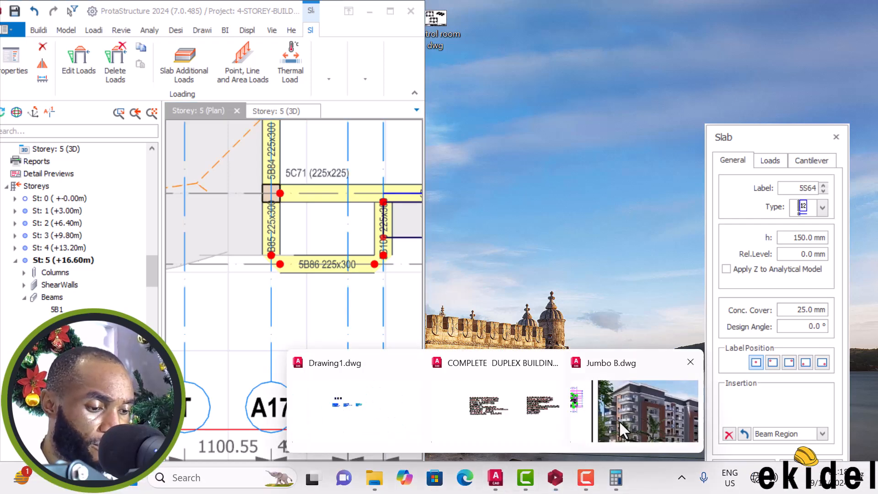
click(614, 421)
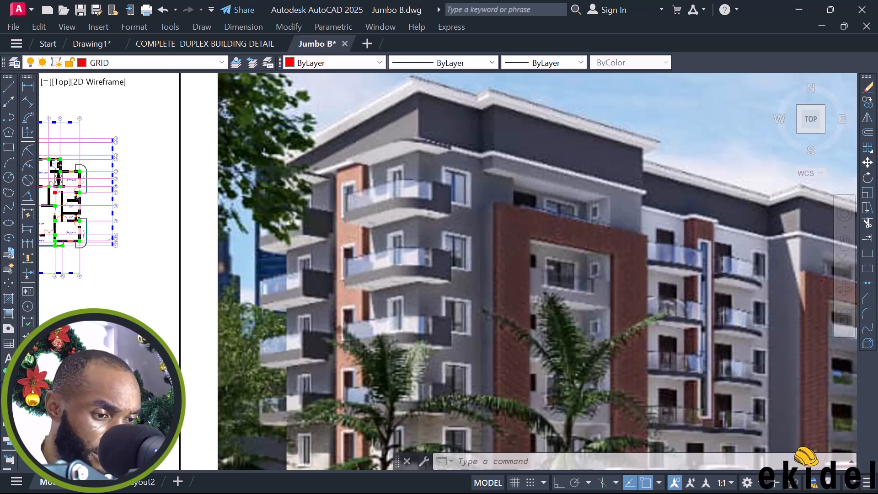
- Examine the roof edges, top-floor projections and balconies in the rendered views of the apartment building
scroll(501, 210, up, 2)
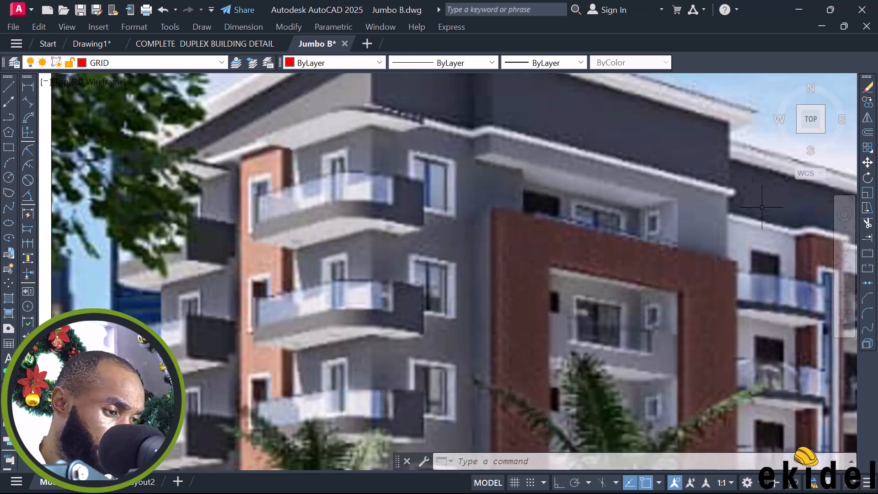
scroll(669, 200, down, 4)
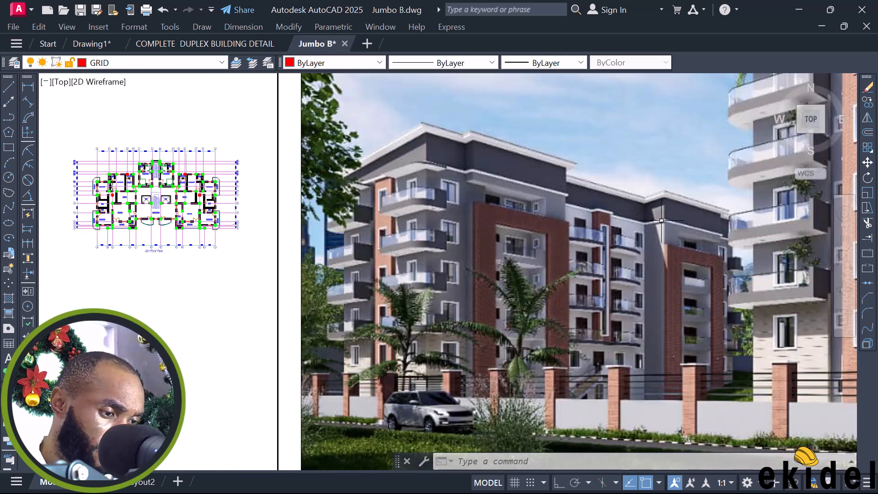
scroll(632, 223, down, 3)
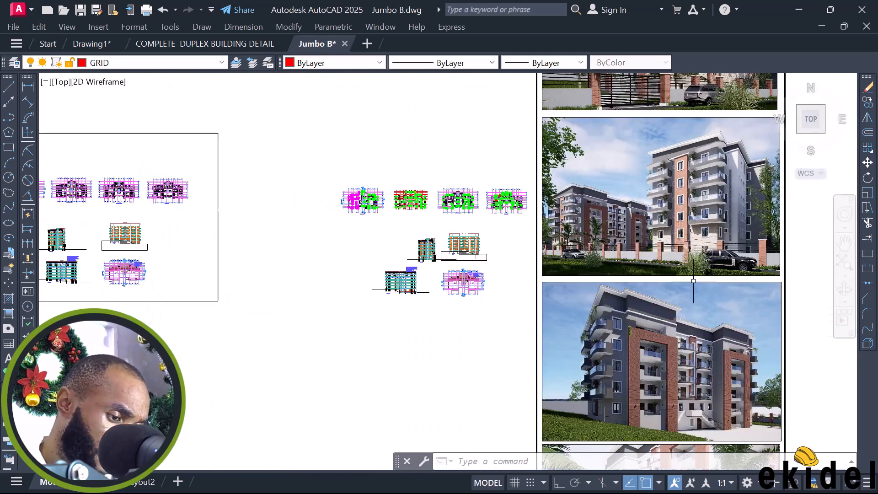
scroll(750, 359, up, 6)
middle_drag(752, 369, 621, 242)
scroll(616, 244, up, 2)
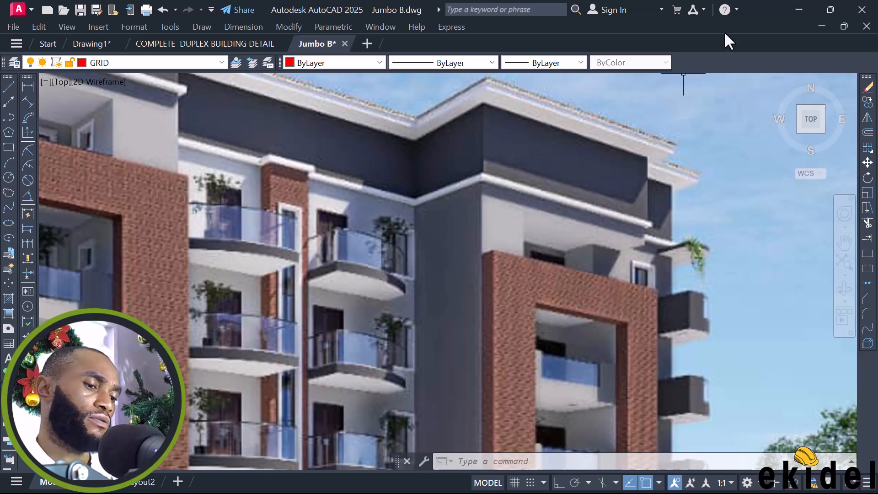
- Switch to ProtaStructure and insert a 150 mm cantilever slab along the outer side of the short beam at axis A18, adjoining slab 5S64
click(830, 8)
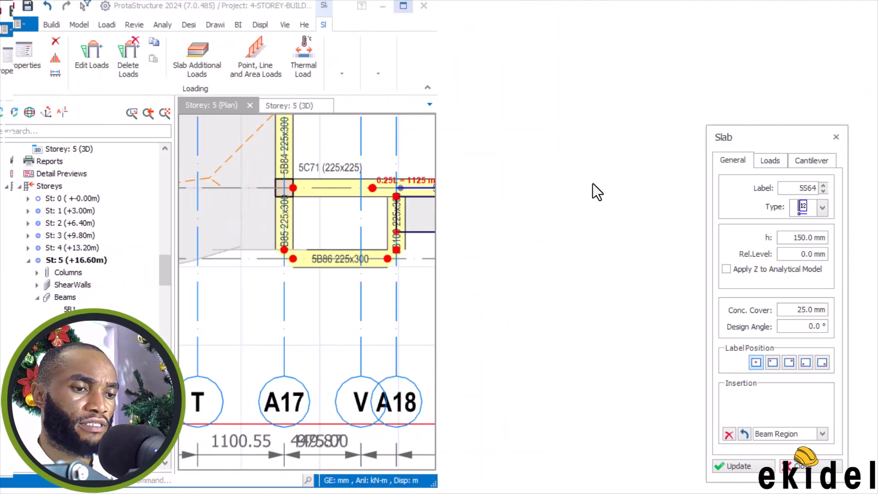
scroll(605, 182, down, 2)
scroll(626, 240, down, 1)
scroll(623, 208, up, 4)
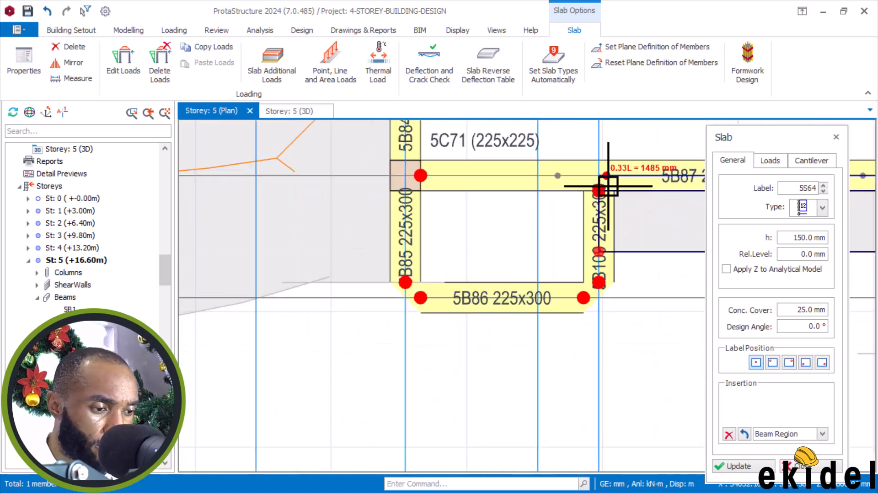
scroll(598, 178, up, 2)
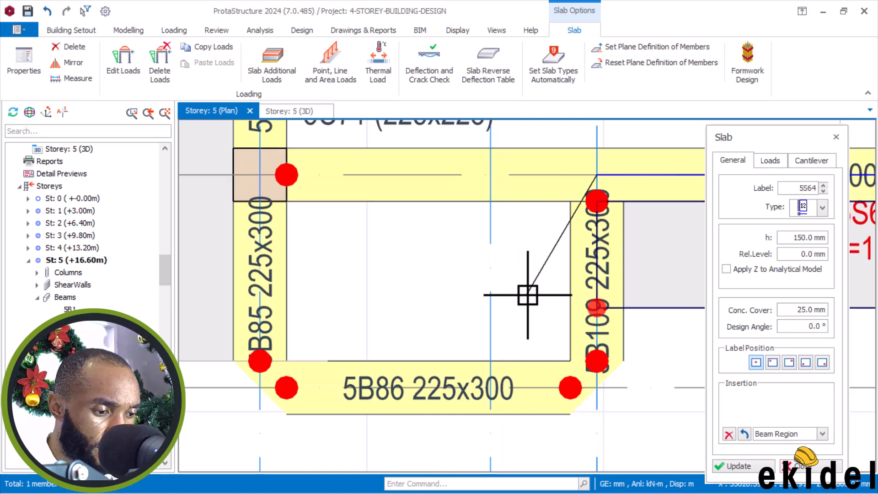
click(592, 388)
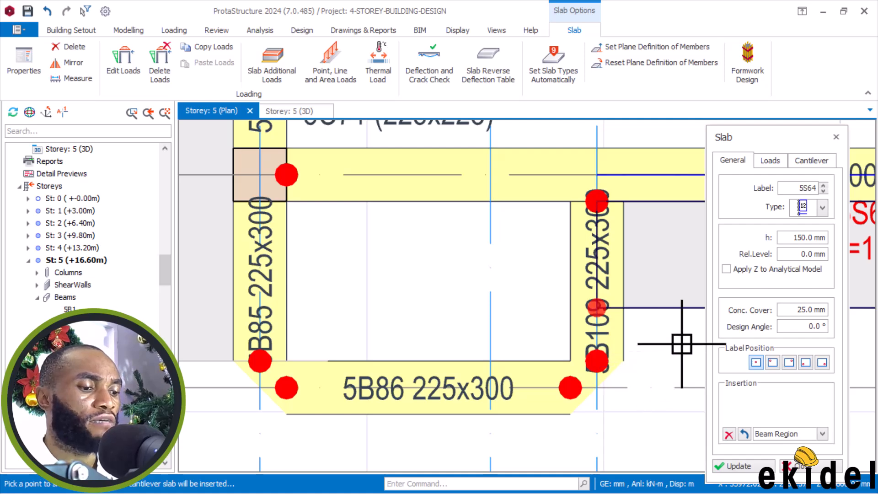
scroll(629, 350, down, 3)
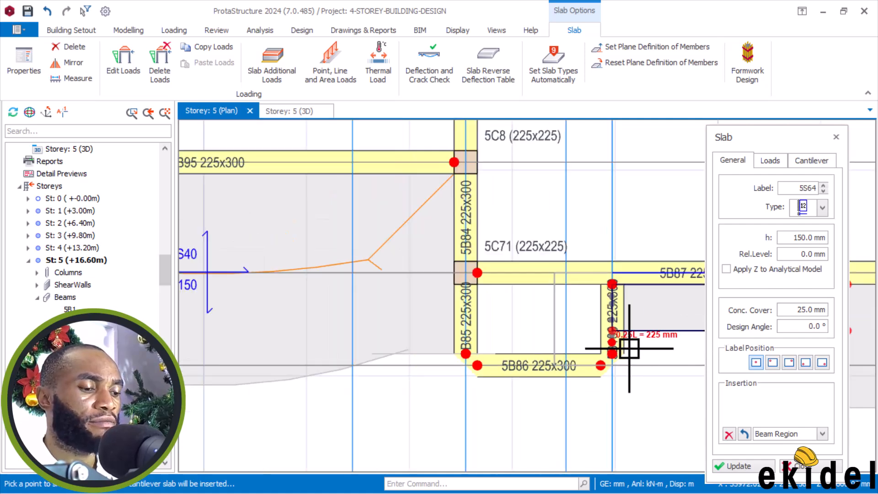
scroll(549, 336, down, 3)
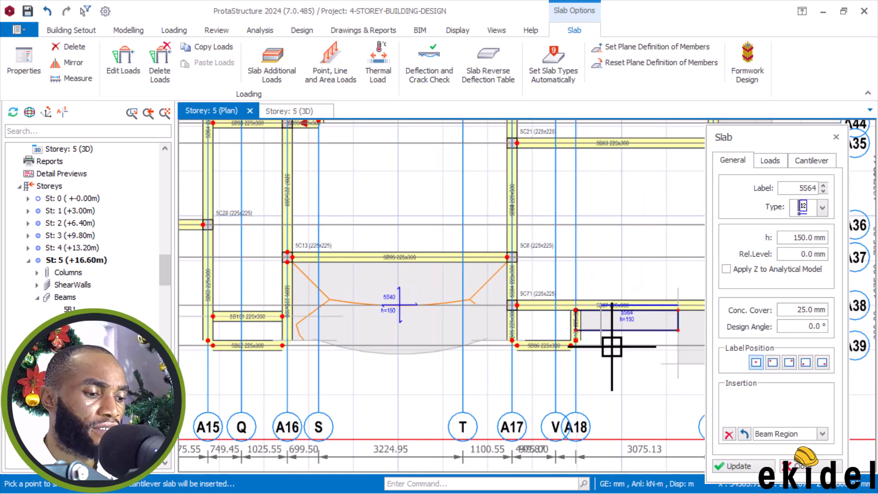
scroll(611, 346, up, 3)
click(605, 330)
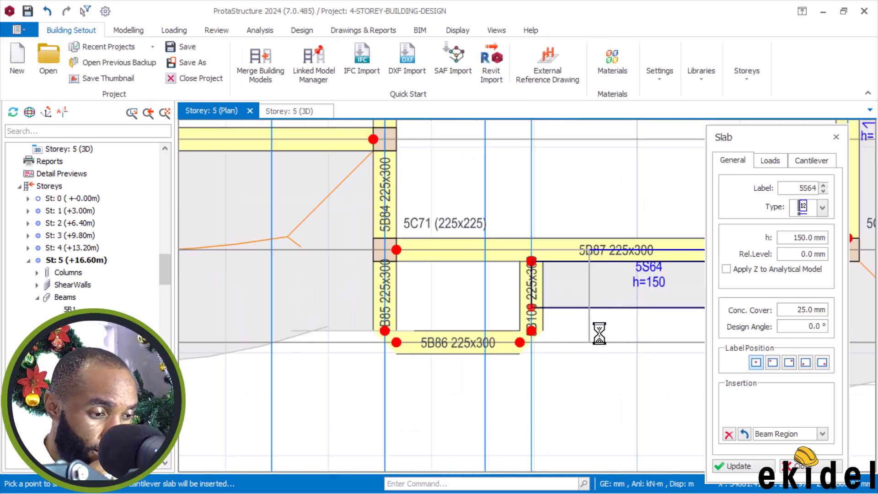
- Insert a 150 mm cantilever slab along the outer side of beam 5B86, between axes A17 and A18
scroll(626, 337, down, 1)
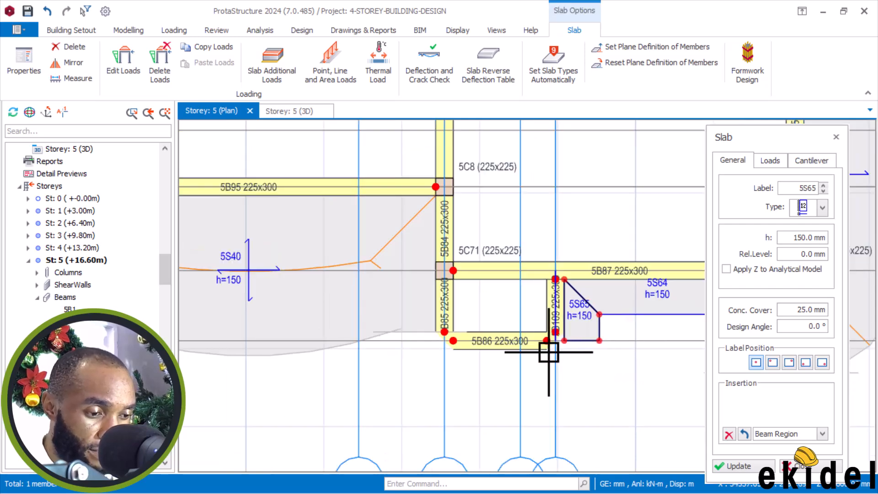
scroll(559, 351, up, 1)
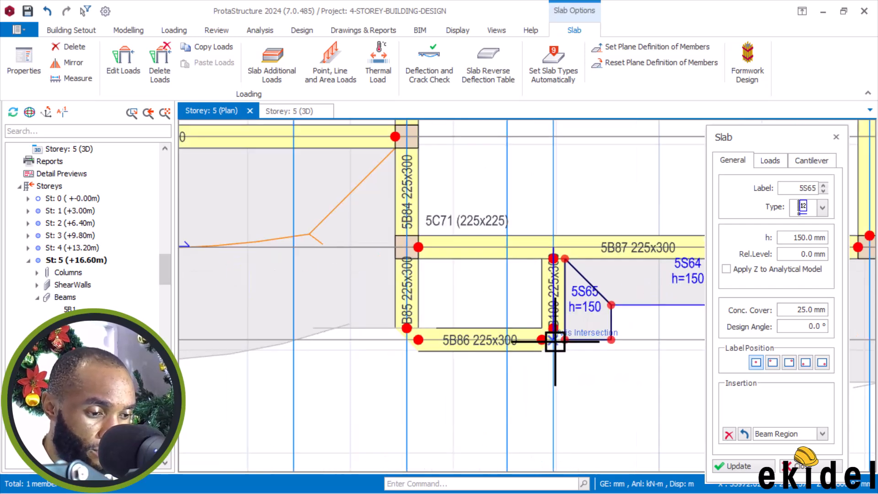
scroll(666, 302, down, 2)
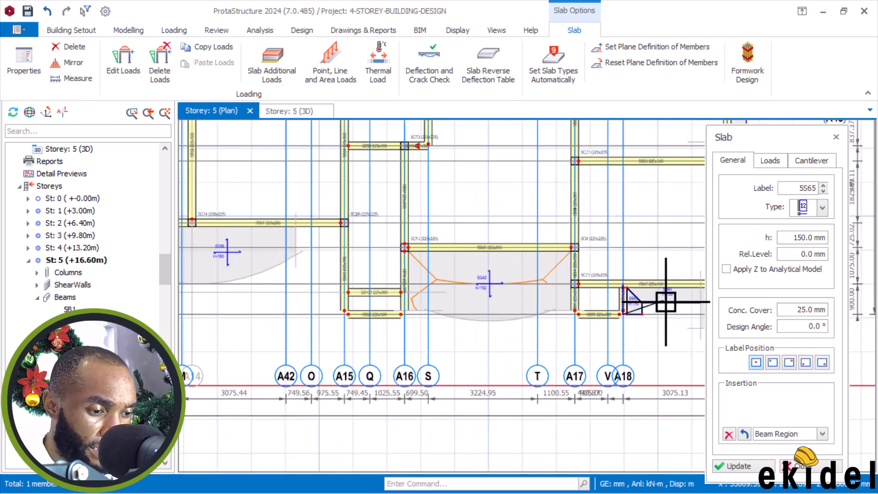
scroll(591, 329, up, 3)
click(515, 263)
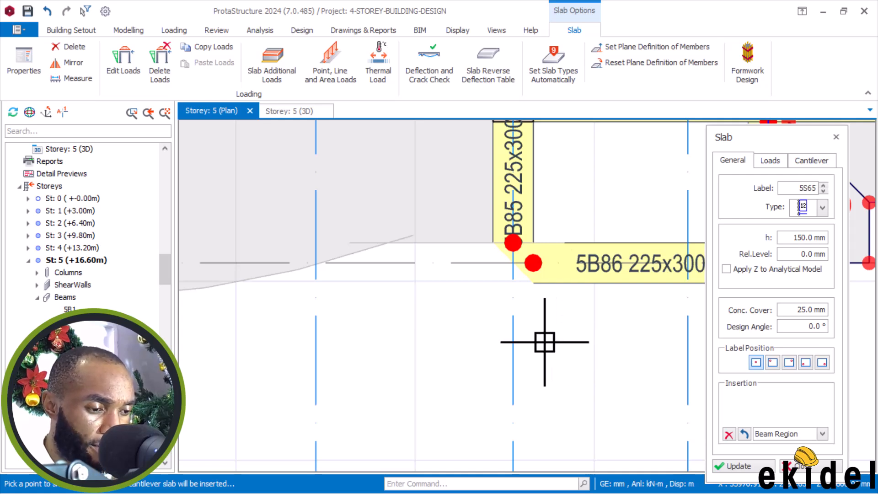
click(580, 338)
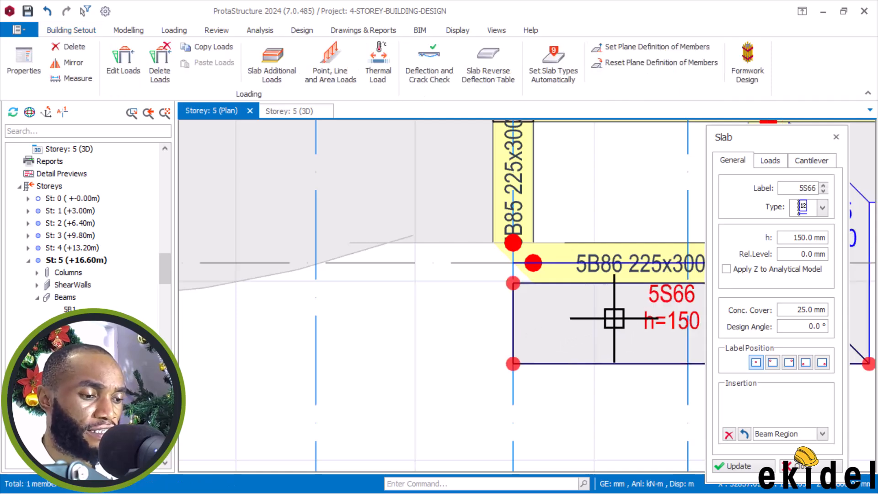
- Compare the new corner slabs with the building rendering in AutoCAD and return to the ProtaStructure plan
scroll(556, 321, down, 1)
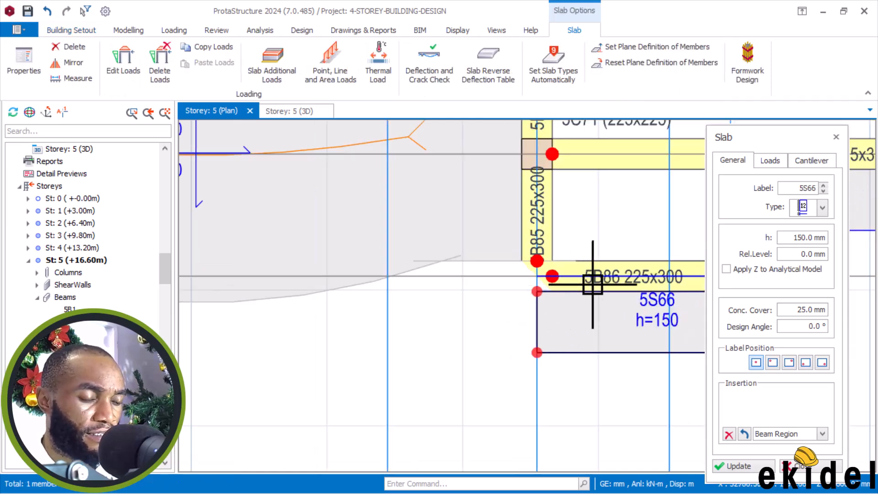
scroll(599, 282, down, 2)
scroll(604, 282, down, 2)
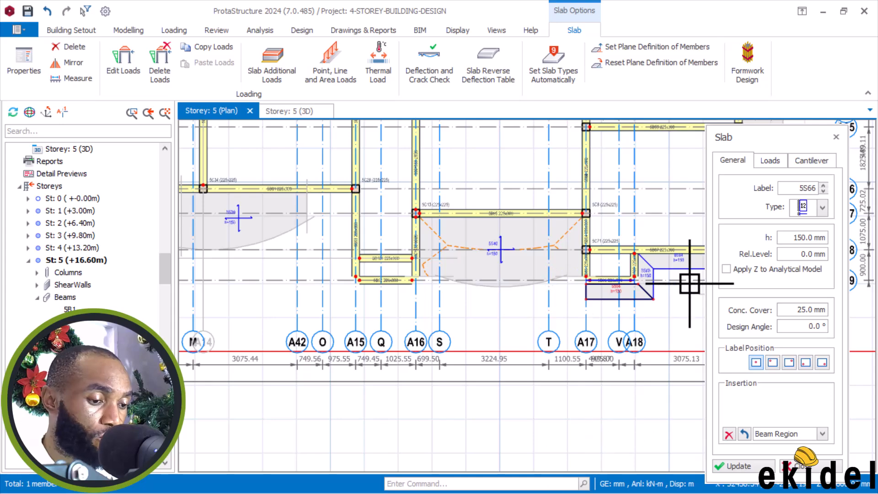
click(844, 11)
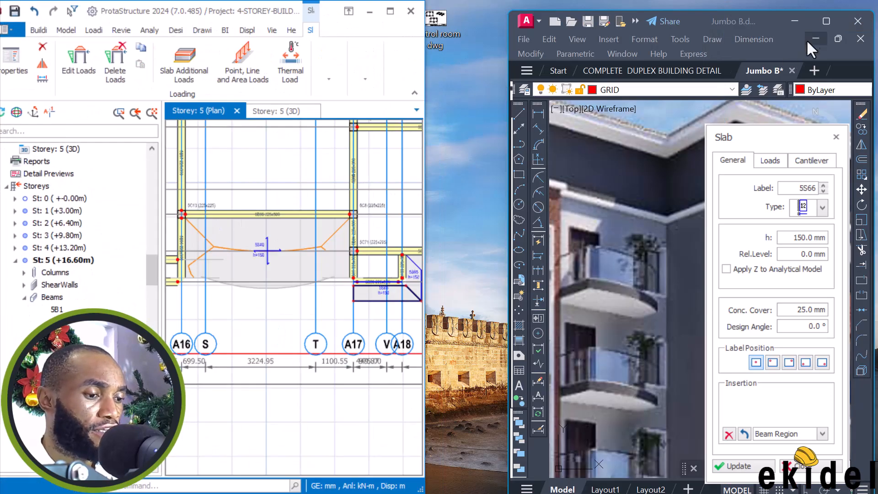
click(826, 21)
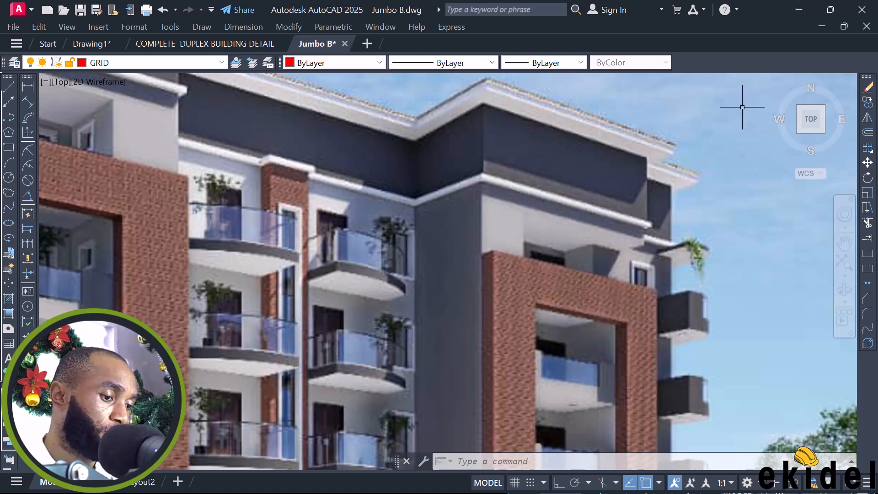
click(831, 9)
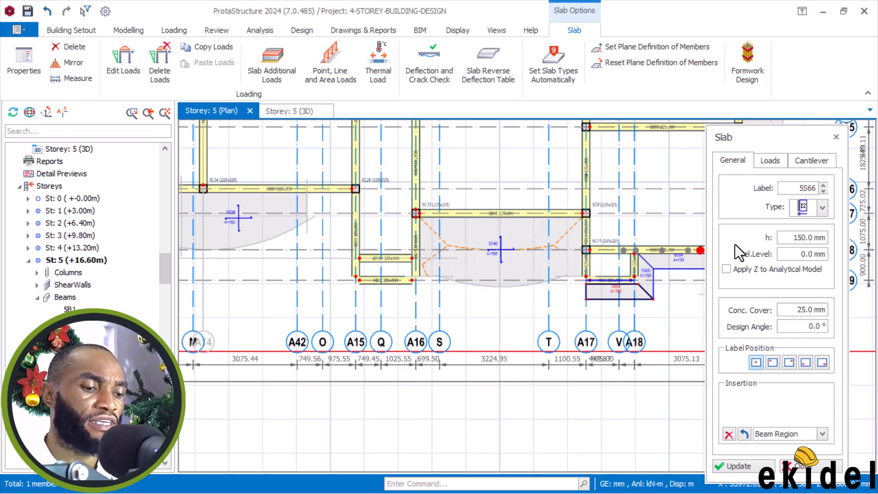
- Insert a 150 mm cantilever slab along the outer side of beam 5B25, from the curved corner slab's edge near axis A to axis A1
scroll(654, 233, down, 2)
scroll(657, 225, down, 3)
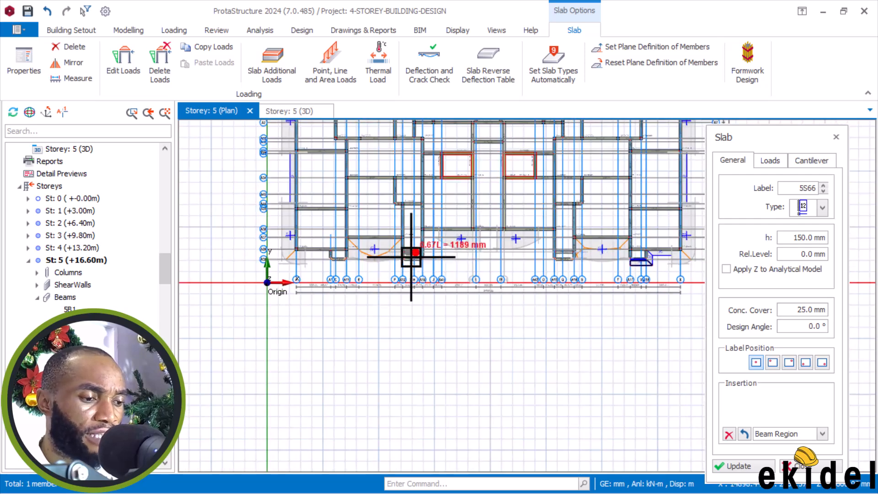
scroll(410, 256, up, 3)
scroll(476, 234, up, 5)
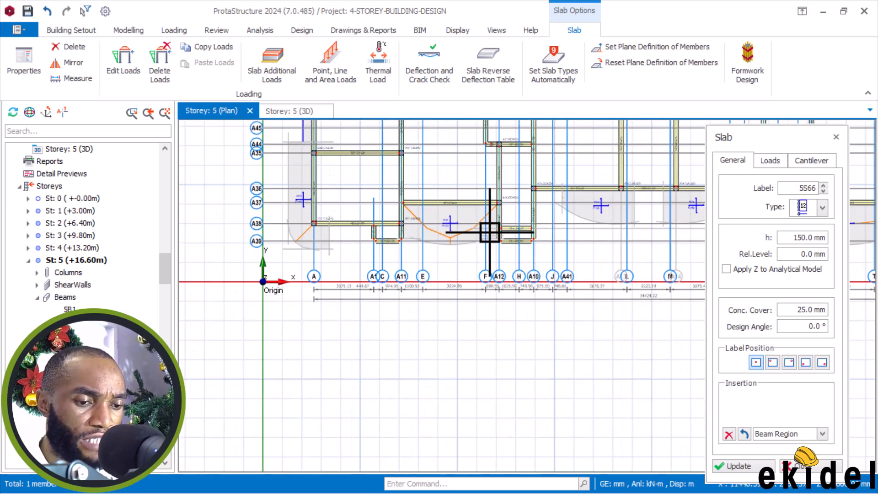
scroll(360, 214, down, 1)
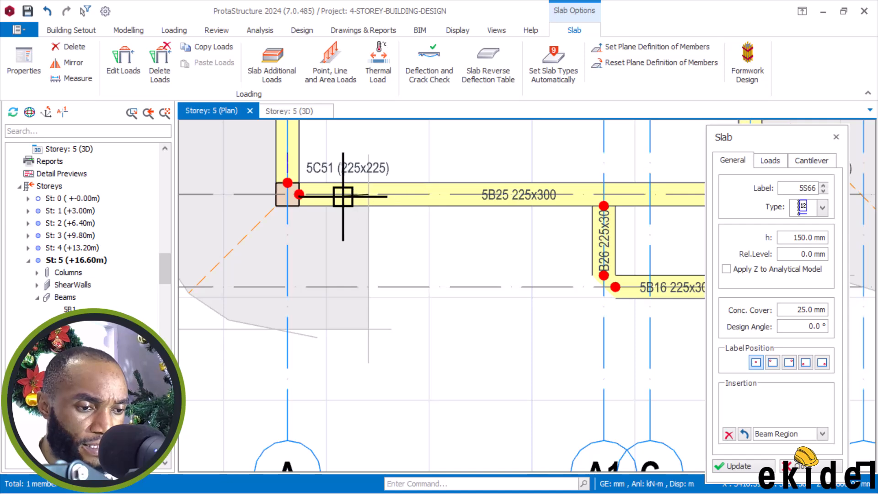
scroll(343, 196, down, 2)
scroll(451, 218, up, 2)
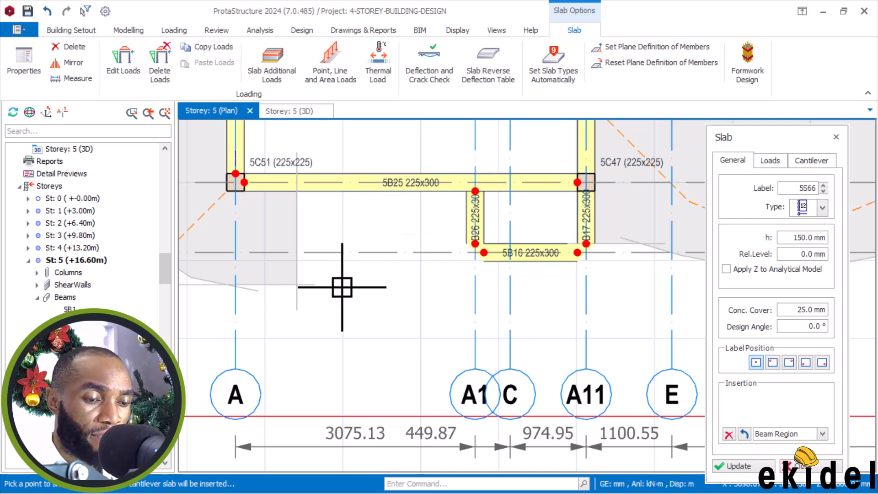
click(382, 278)
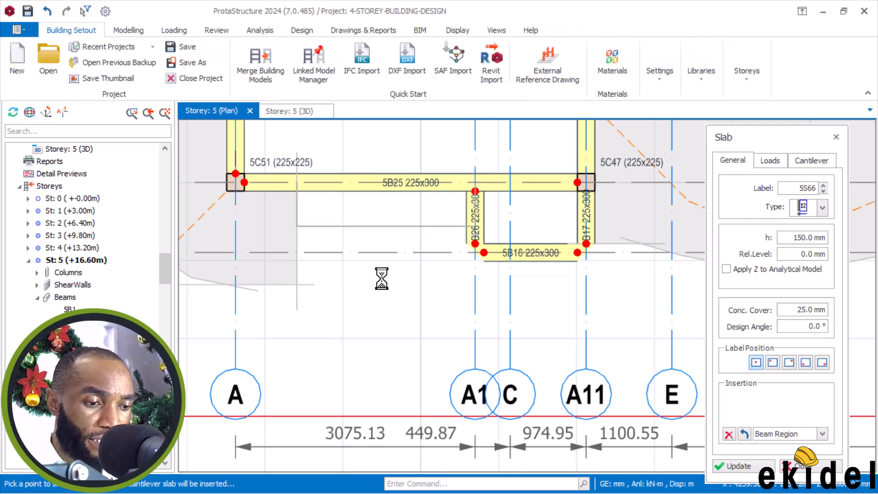
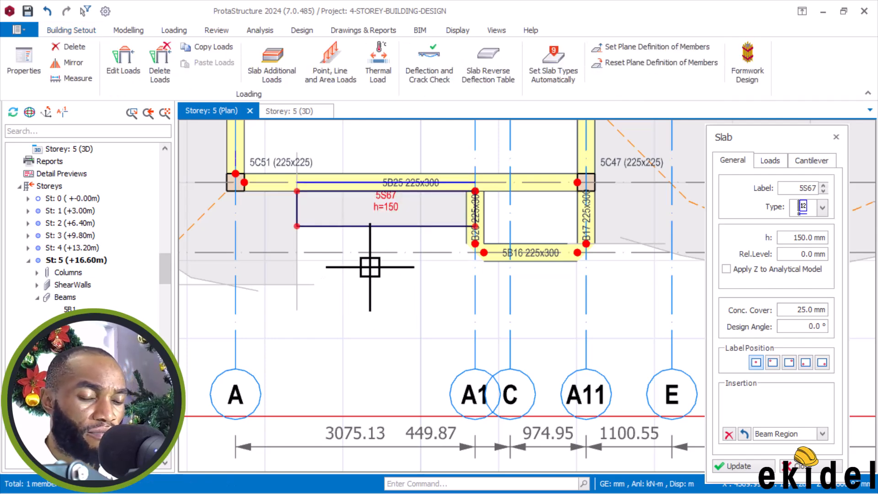
- Insert a 150 mm cantilever slab along the outer side of short beam 5B26, joining the end of slab 5S67
scroll(369, 265, down, 1)
scroll(429, 213, up, 3)
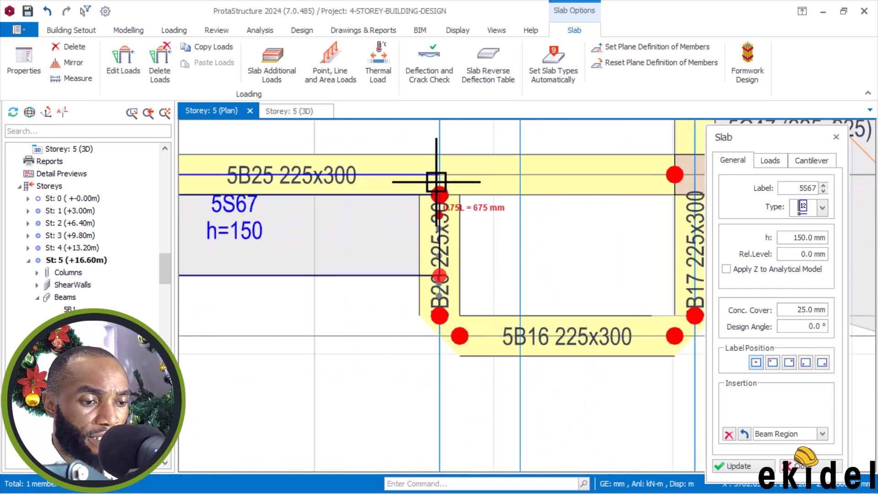
scroll(440, 180, down, 2)
scroll(454, 239, up, 3)
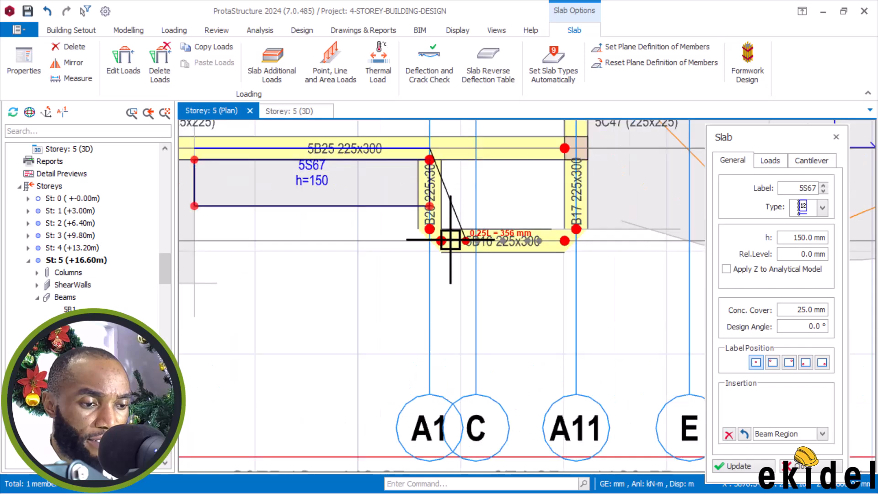
click(415, 240)
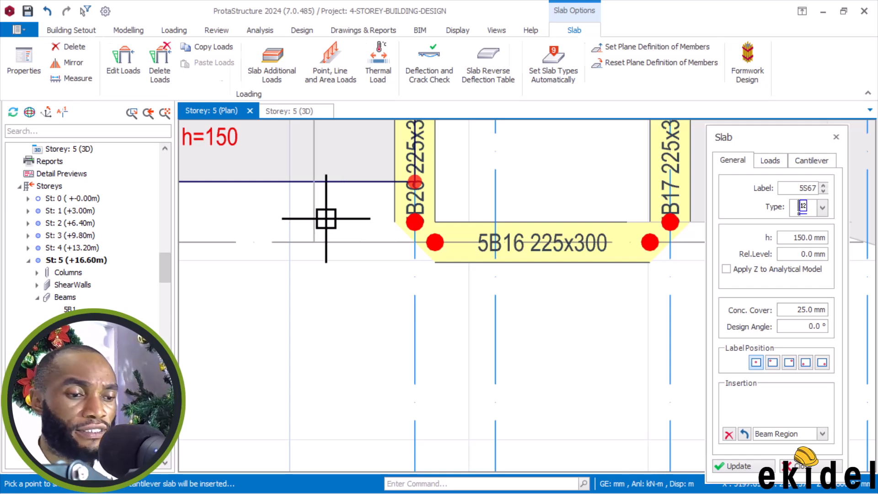
click(326, 219)
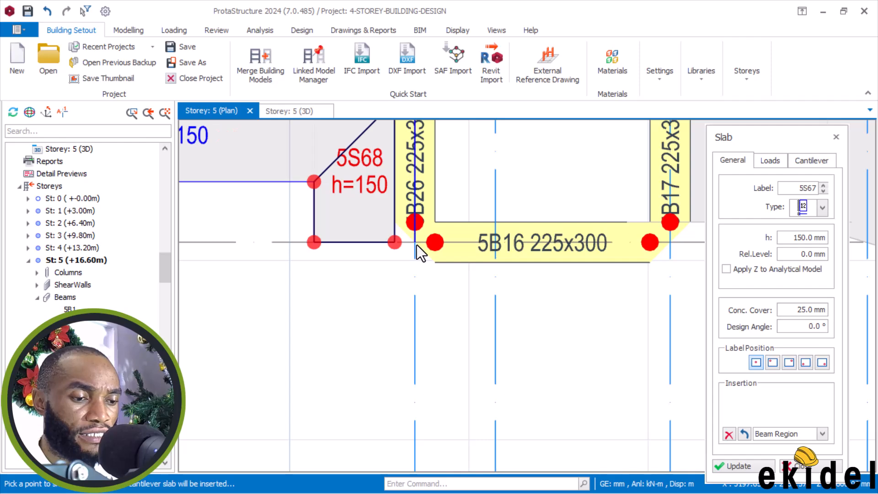
- Insert a 150 mm cantilever slab along the outer side of beam 5B16, from axis A11 to axis A1
scroll(389, 261, down, 1)
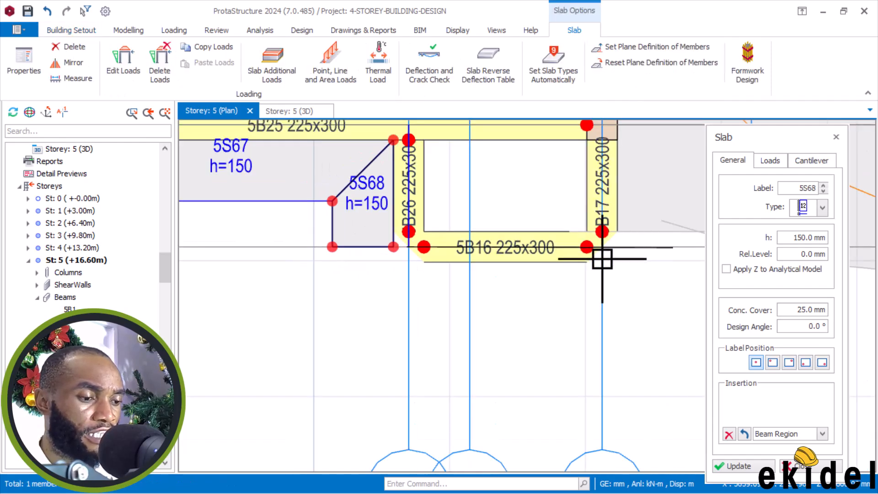
click(593, 260)
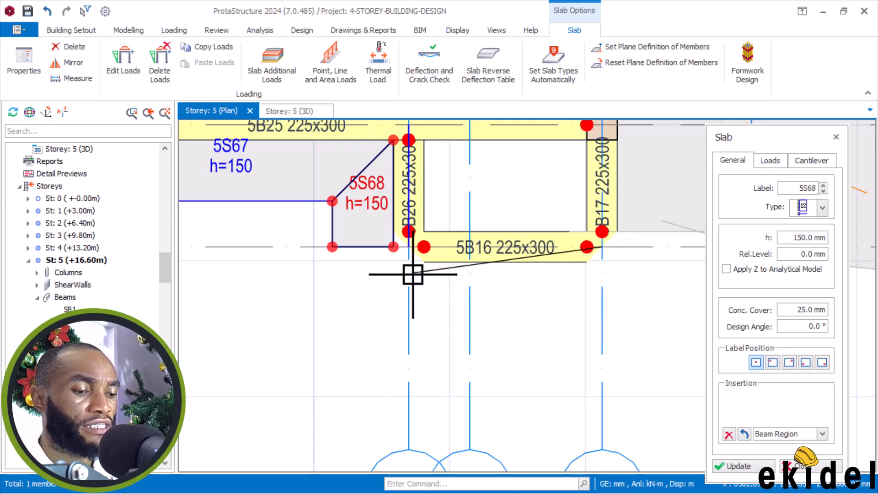
click(409, 248)
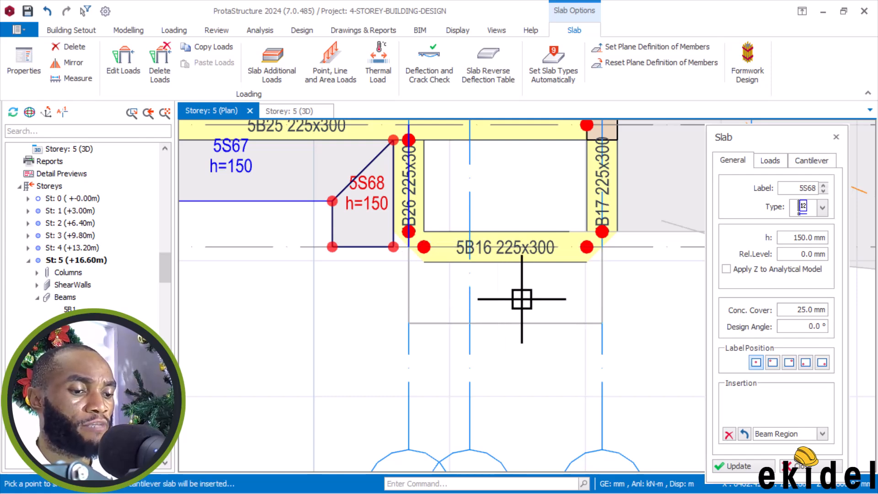
click(522, 298)
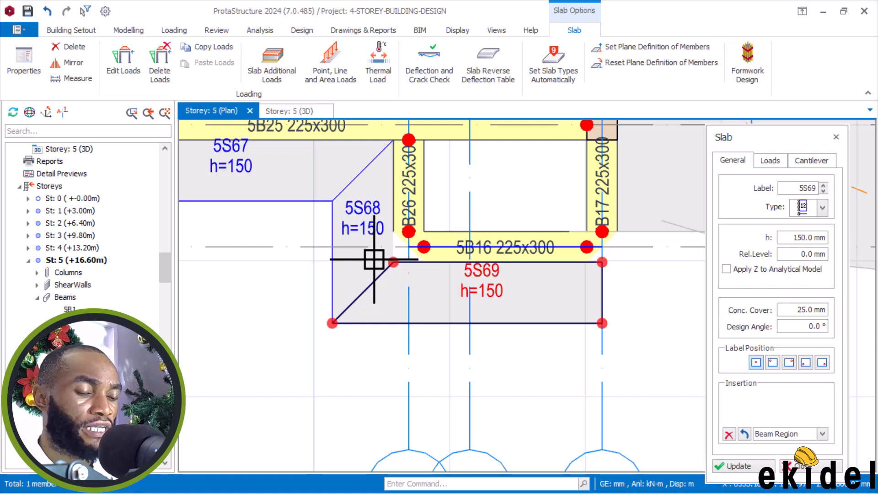
- Compare the storey 5 front slabs with the balconies in the AutoCAD rendering and return to the ProtaStructure plan
scroll(374, 260, down, 4)
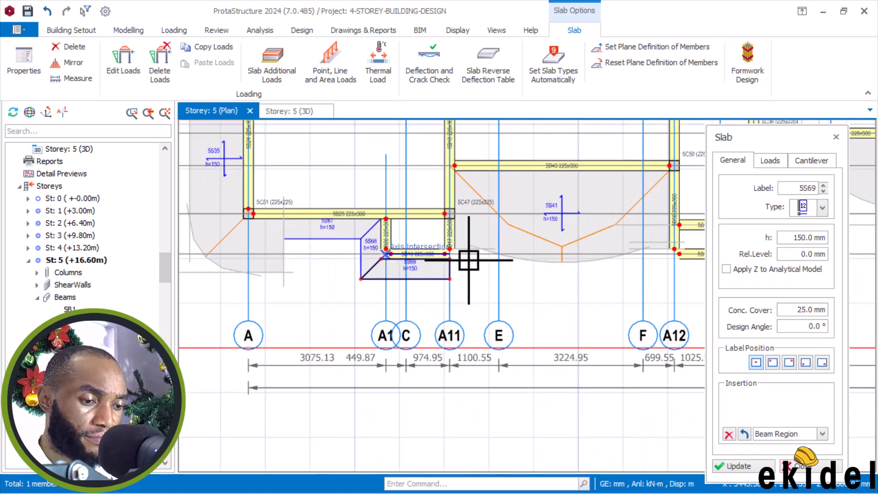
scroll(495, 249, up, 3)
scroll(417, 255, down, 4)
scroll(423, 259, down, 3)
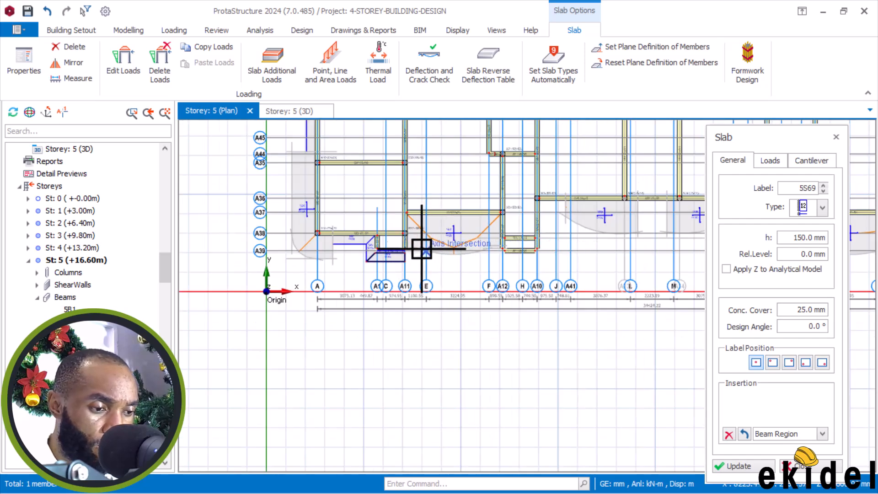
middle_drag(547, 238, 471, 229)
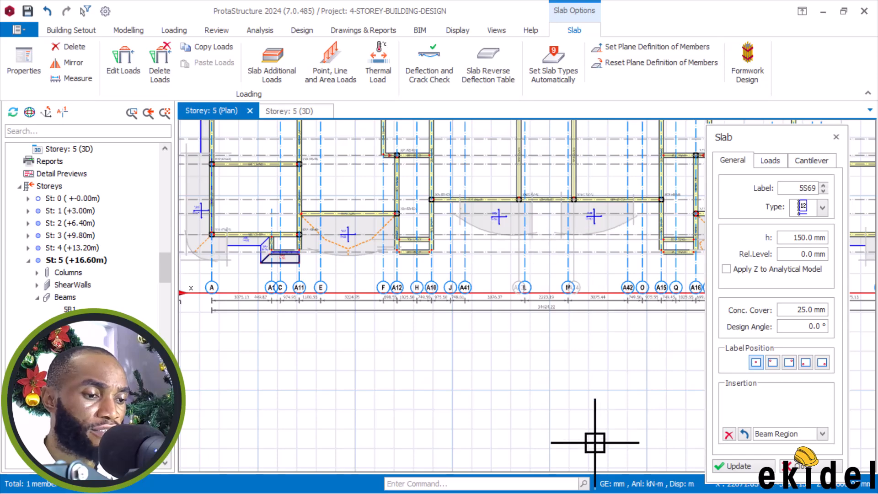
click(844, 12)
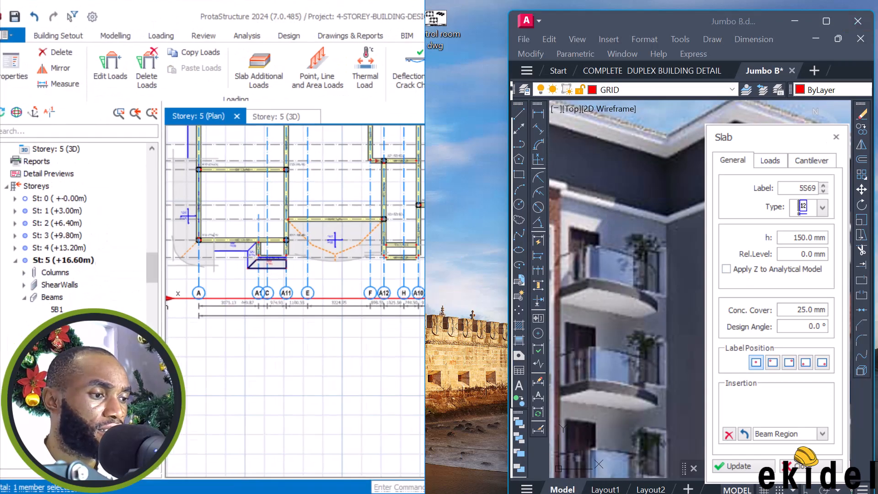
click(826, 22)
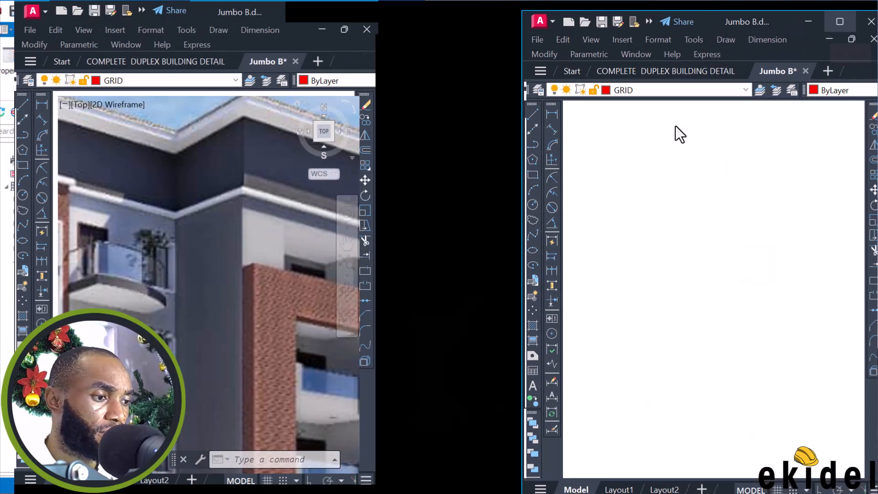
scroll(409, 189, down, 2)
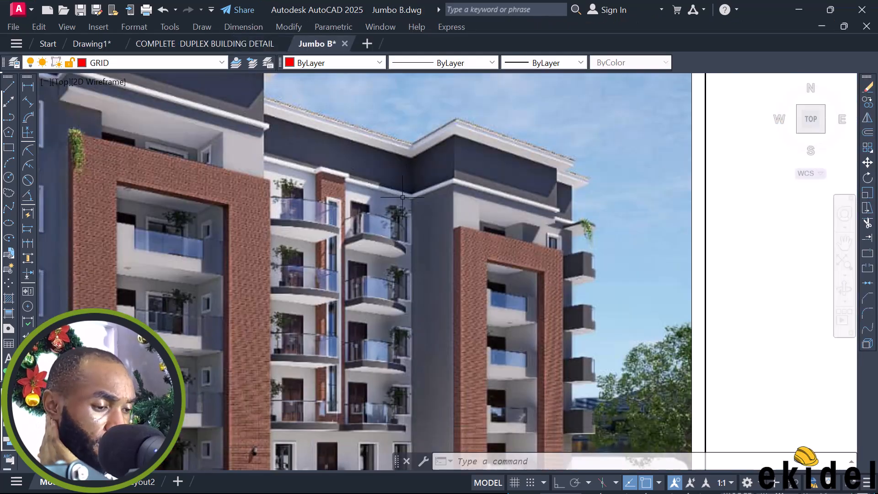
scroll(306, 209, up, 2)
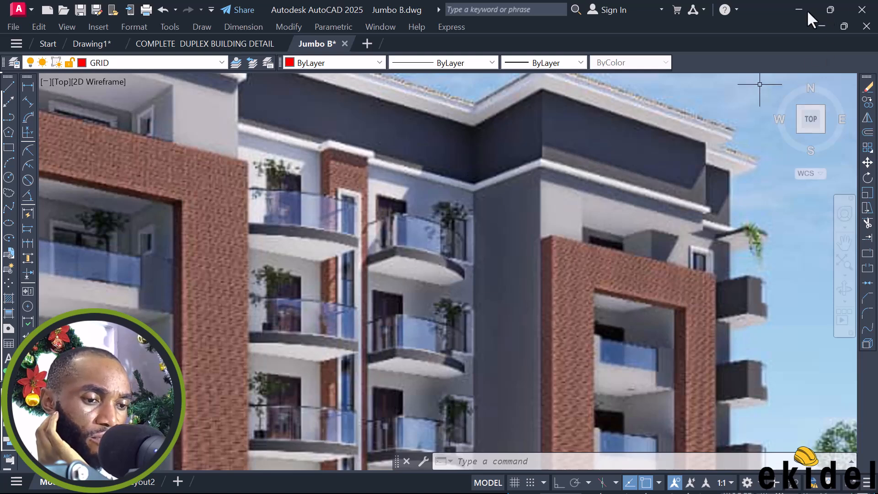
click(830, 10)
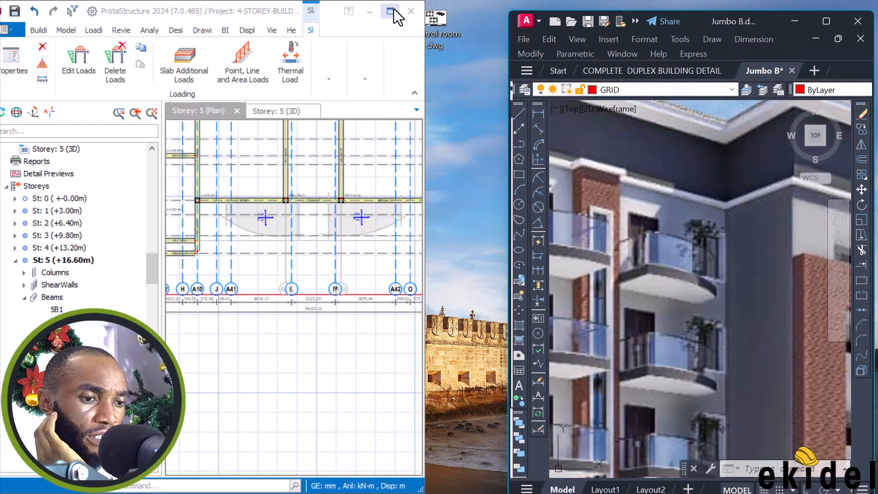
click(396, 10)
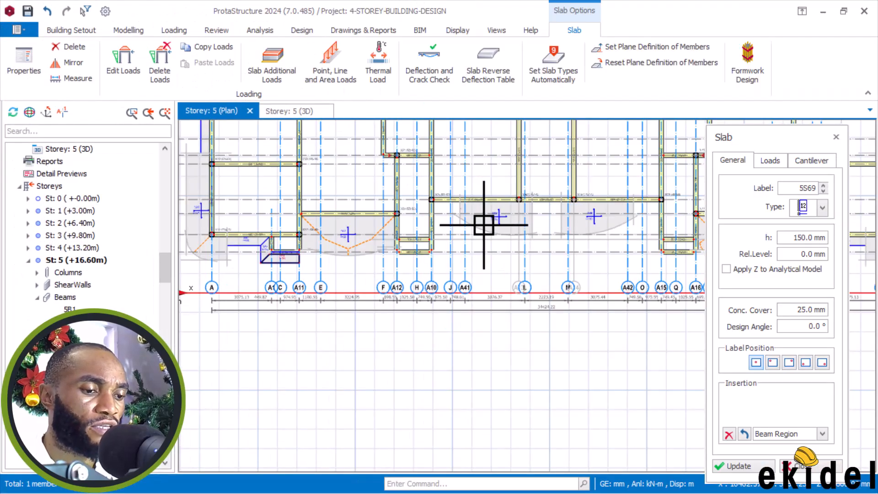
- Delete the two large curved front slabs, one between axes A11 and A12 and the other between A16 and A17
key(Escape)
click(499, 224)
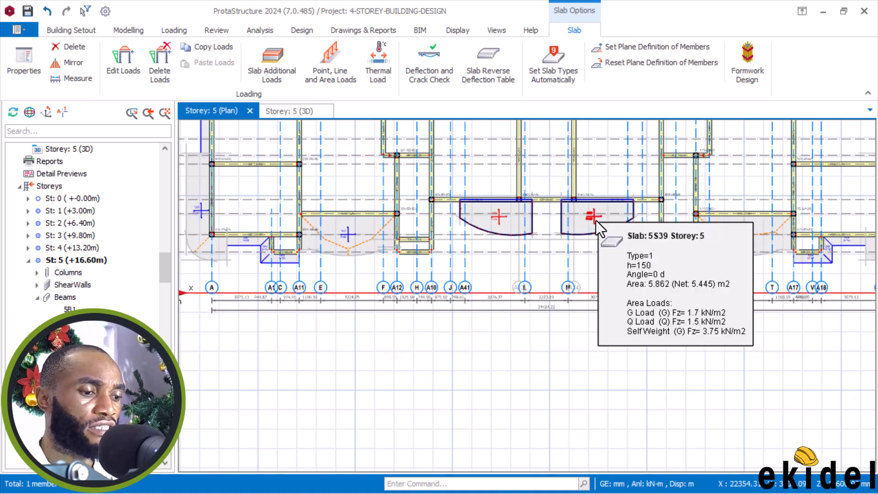
click(344, 243)
ctrl+click(739, 237)
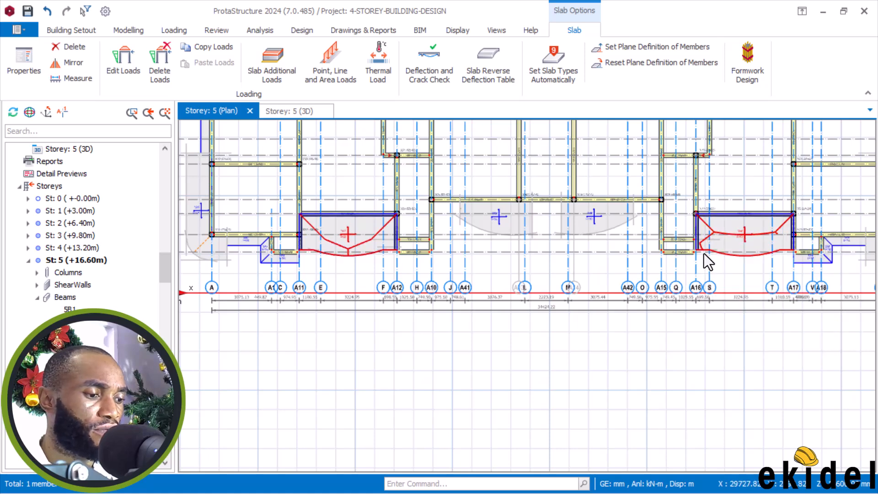
key(Delete)
click(458, 402)
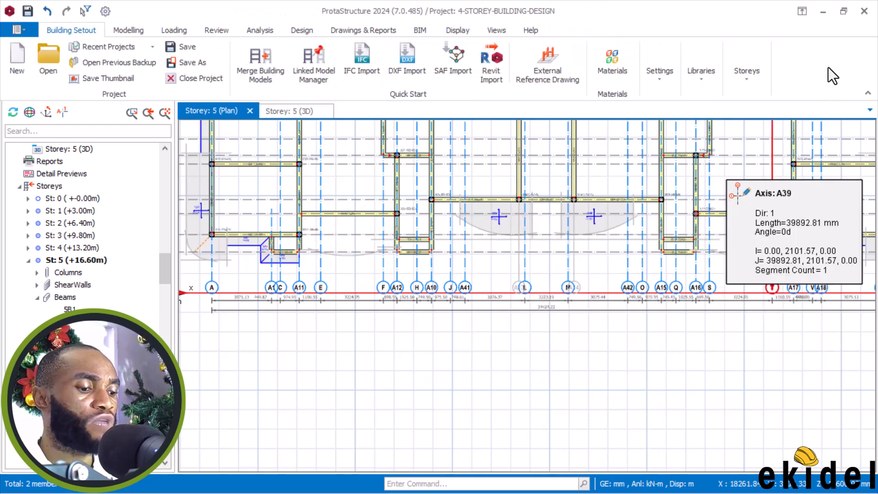
- Check the upper curved balconies and roof edge in the AutoCAD rendering, returning to the ProtaStructure storey 5 plan
click(843, 11)
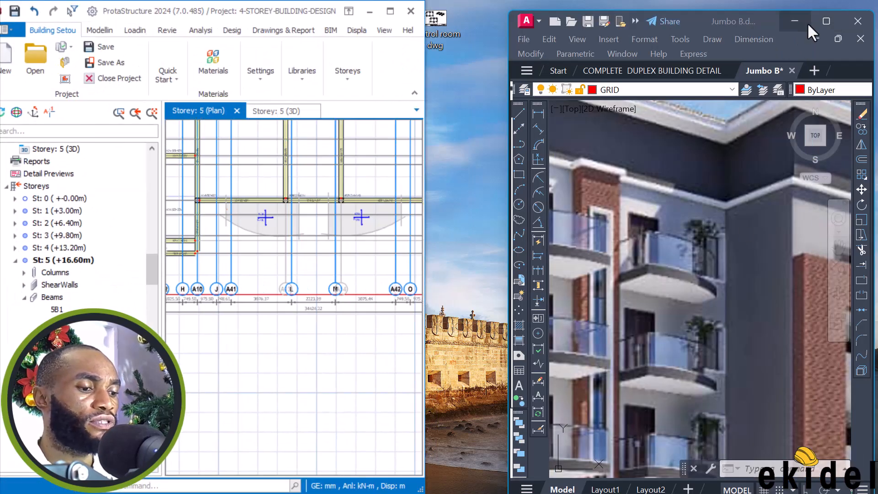
click(823, 21)
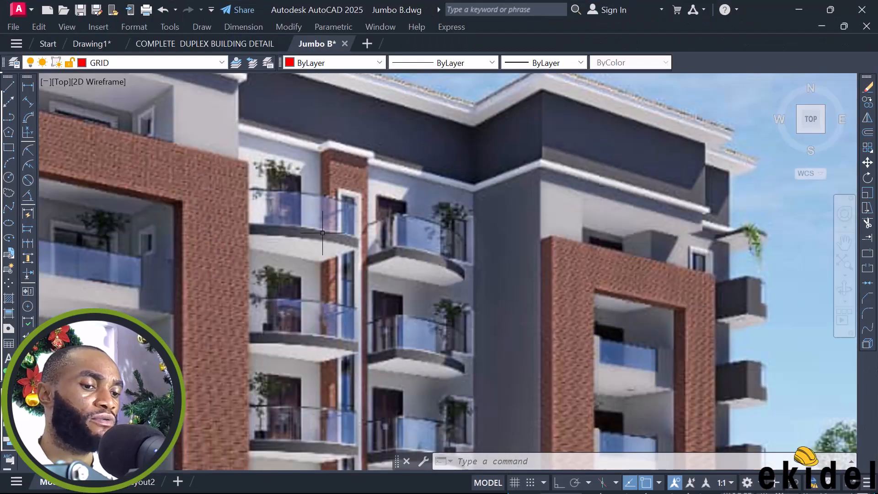
click(832, 7)
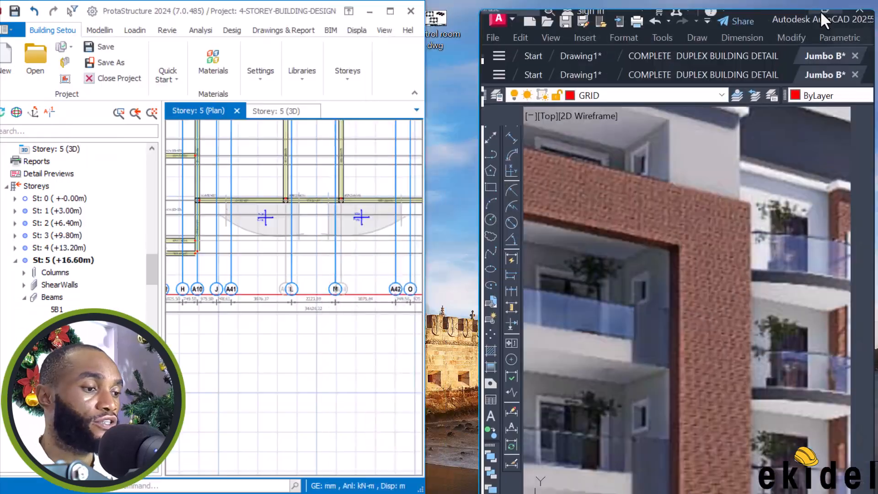
click(390, 10)
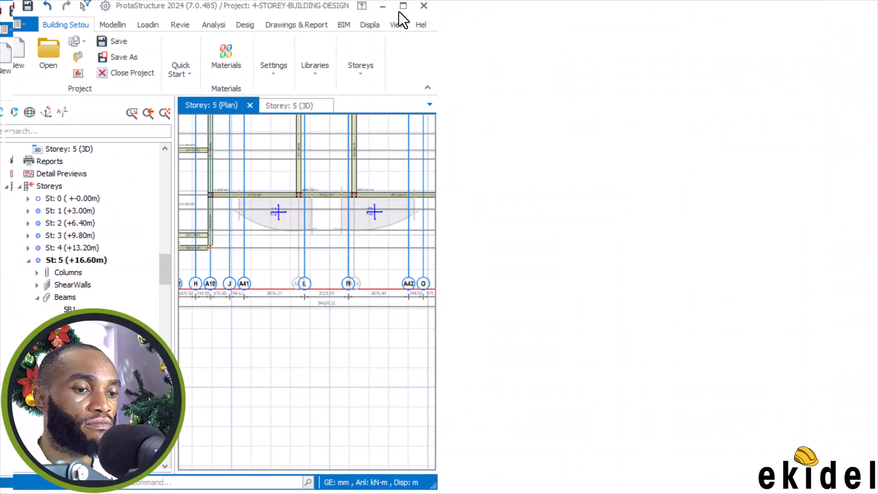
- Delete the two curved balcony slabs at the middle of the front side, between axes A10 and A15
click(497, 222)
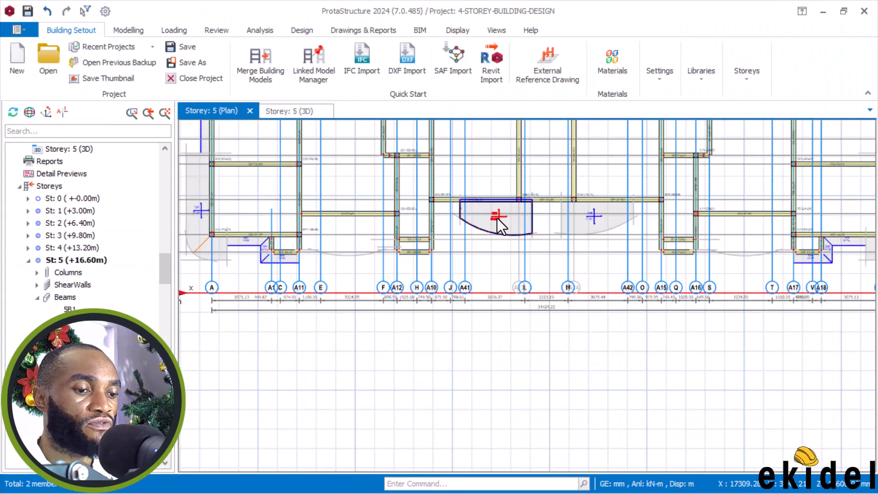
click(595, 220)
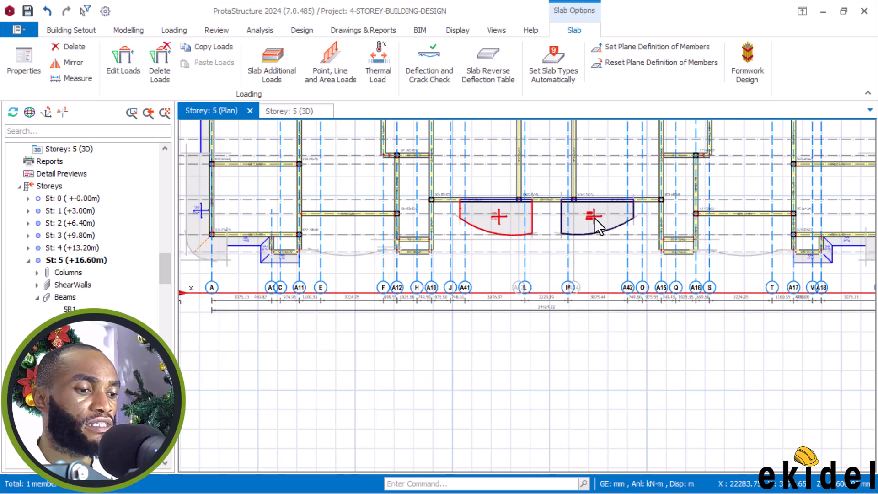
right_click(594, 218)
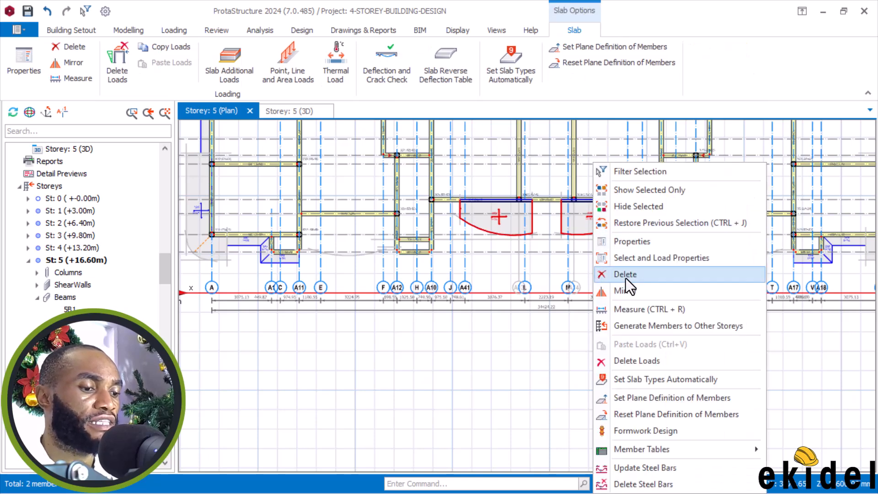
click(630, 277)
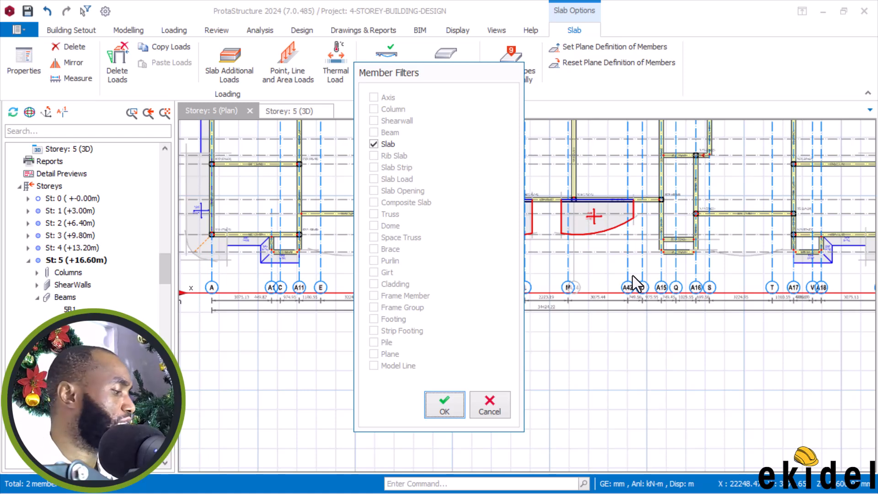
click(450, 403)
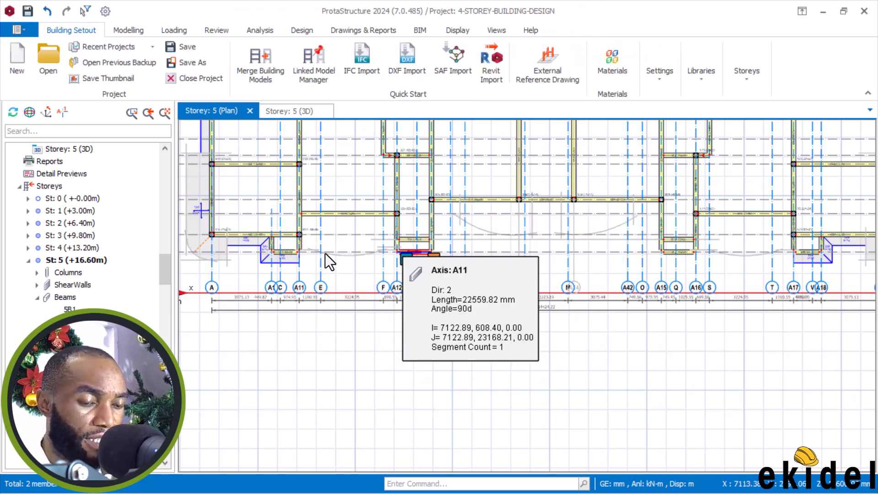
- Insert a 225x300 mm beam along axis A39 from axis A11 to axis A12, based on the properties of beam 5B13
scroll(310, 247, up, 2)
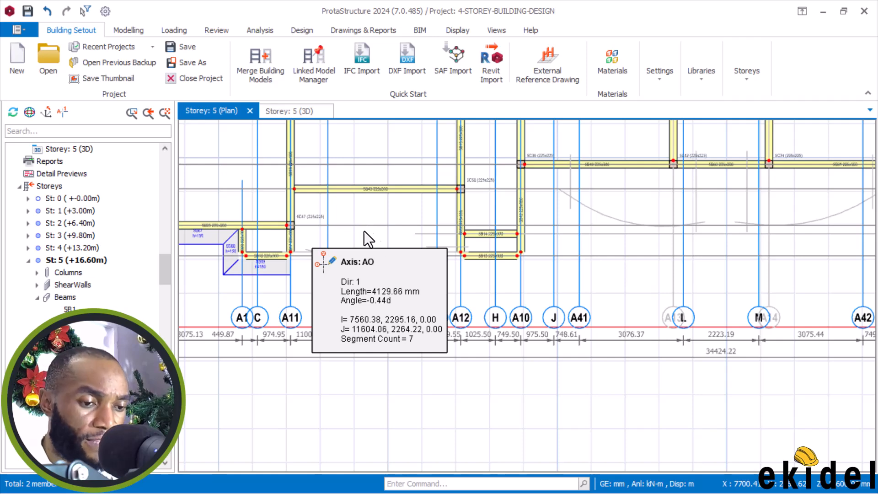
middle_drag(379, 274, 424, 246)
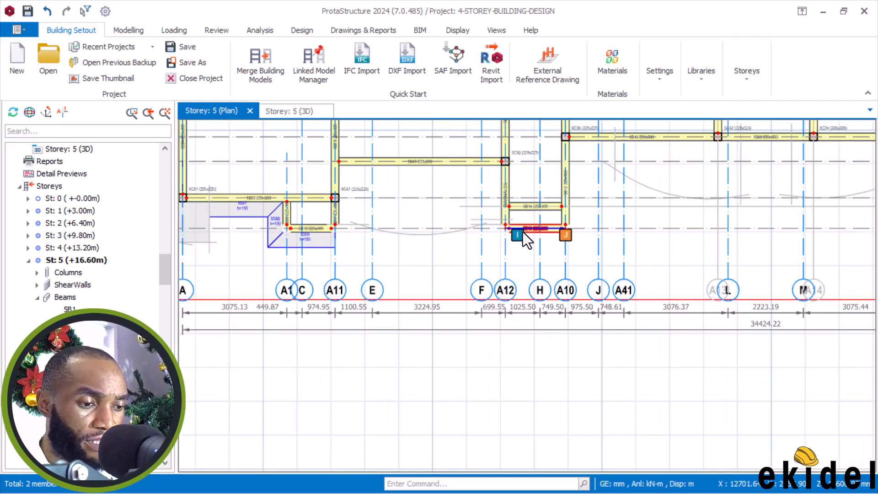
scroll(503, 198, up, 1)
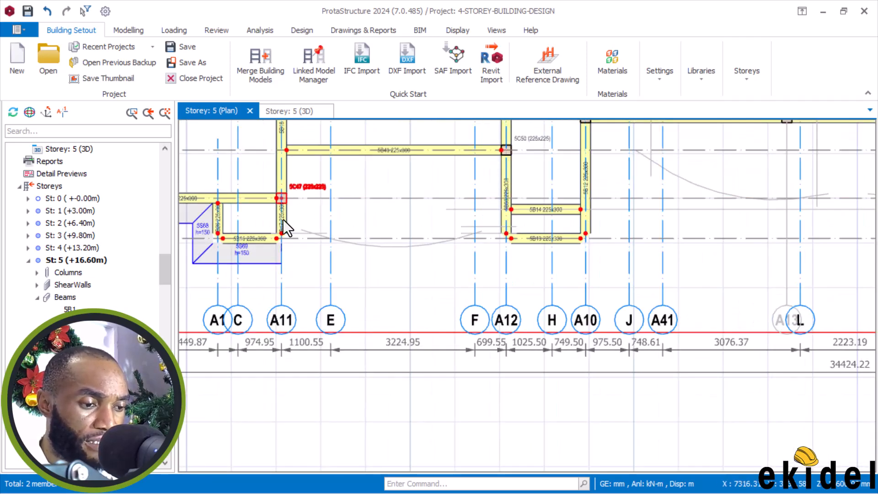
right_click(426, 186)
click(475, 62)
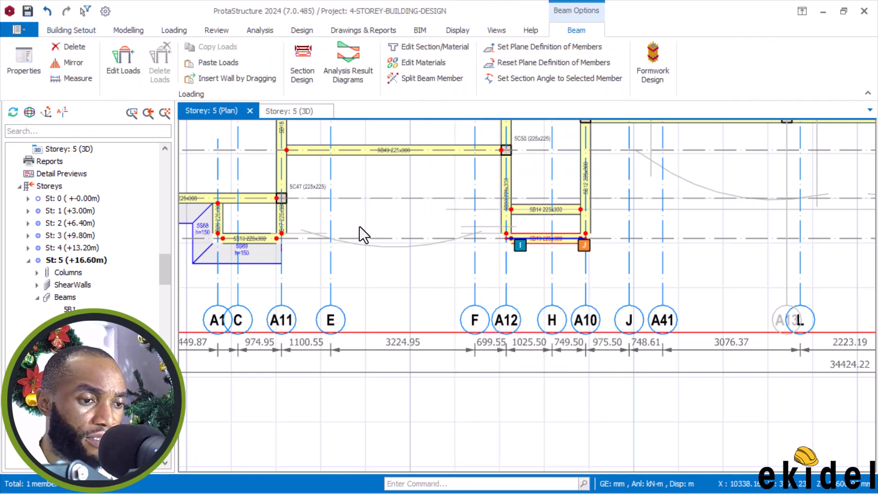
scroll(284, 240, up, 3)
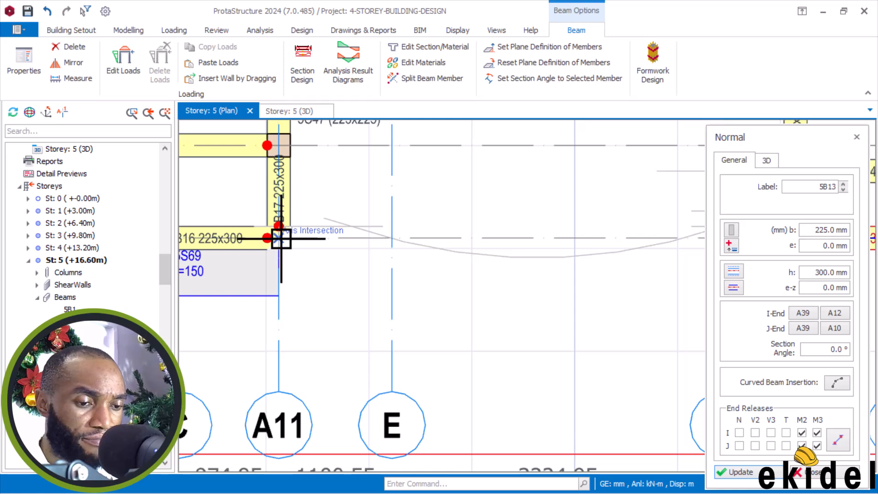
scroll(226, 179, down, 3)
scroll(482, 223, up, 4)
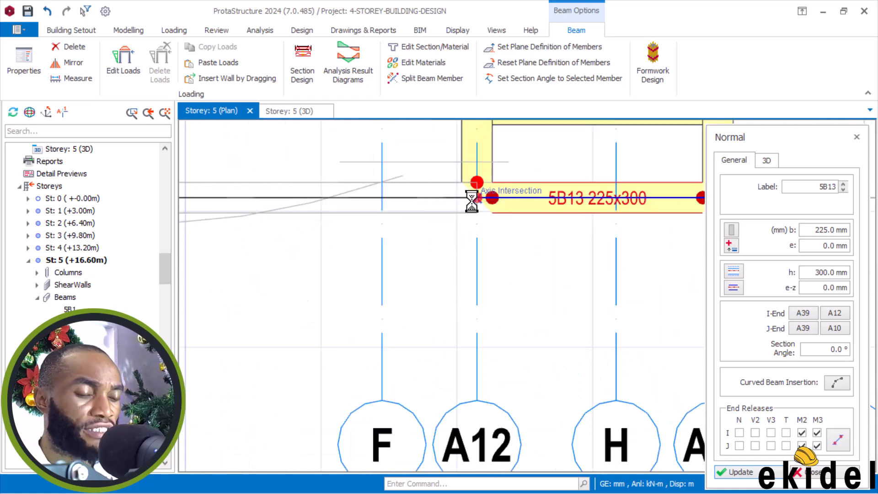
click(473, 201)
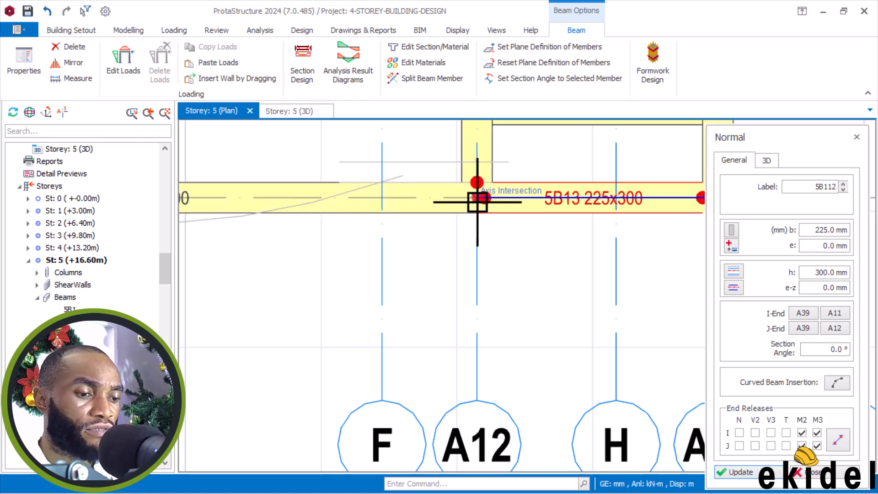
scroll(515, 191, down, 1)
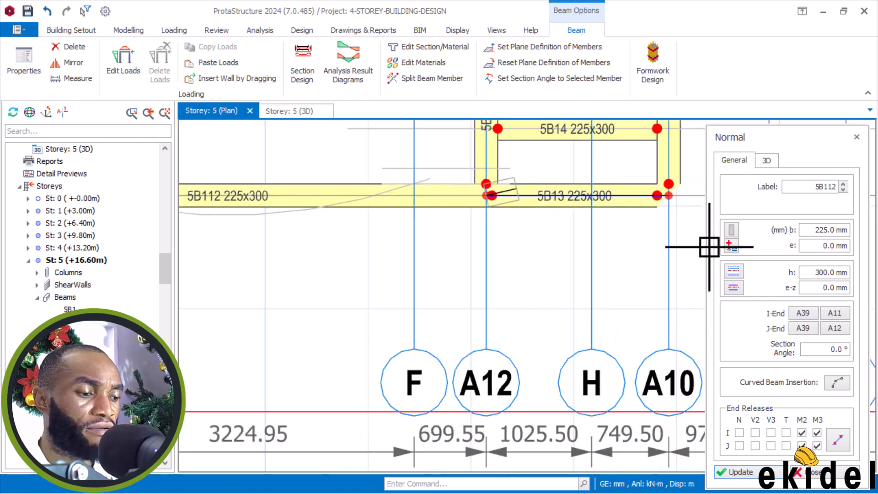
click(815, 471)
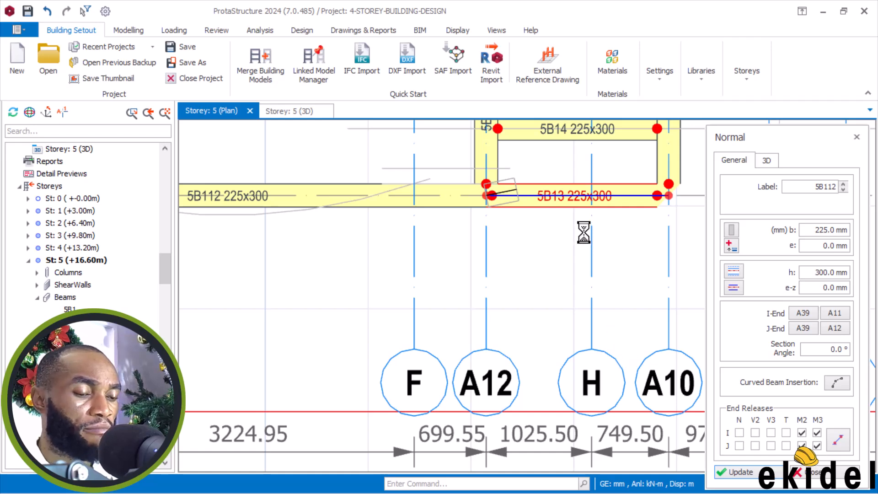
key(Escape)
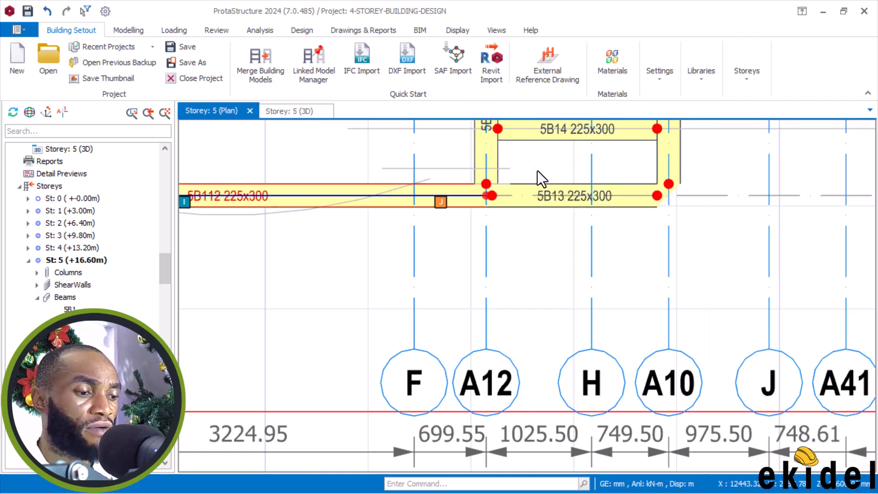
- Set the end conditions of the new beam between axes A11 and A12 on axis A39 to No Hinges
scroll(555, 203, down, 2)
click(561, 199)
scroll(562, 201, down, 2)
scroll(407, 204, up, 3)
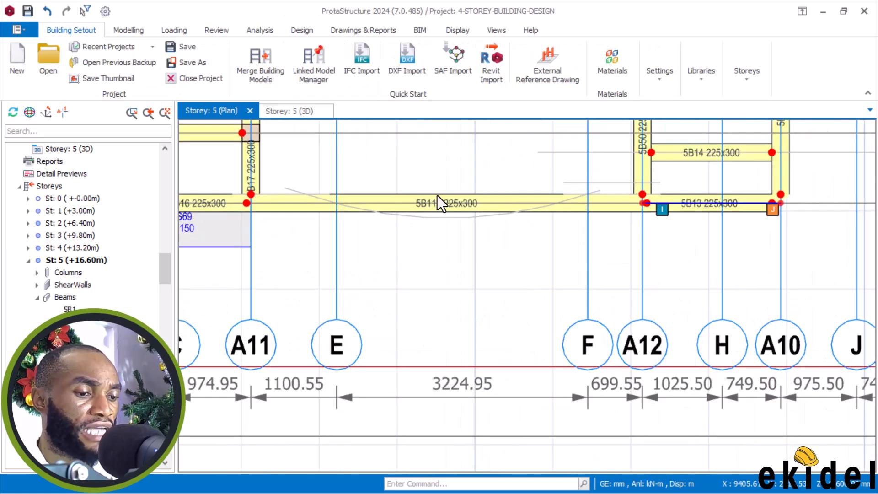
click(436, 197)
right_click(431, 168)
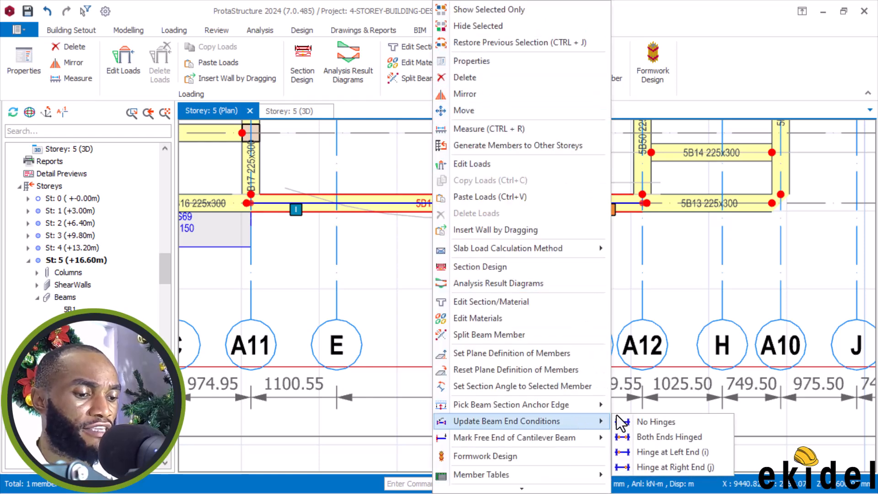
click(635, 421)
click(459, 246)
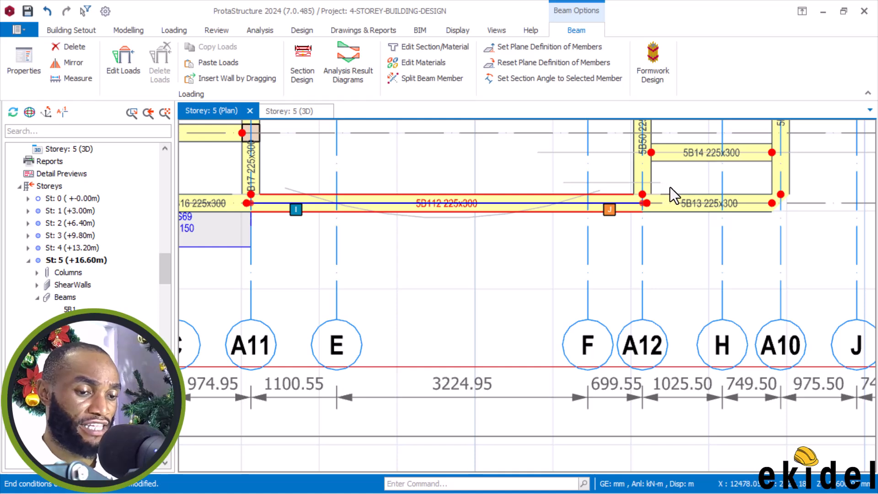
- Set the end conditions of beam 5B13, between axes A12 and A10, to Hinge at Right End (j), applied to the selected beam only
click(679, 214)
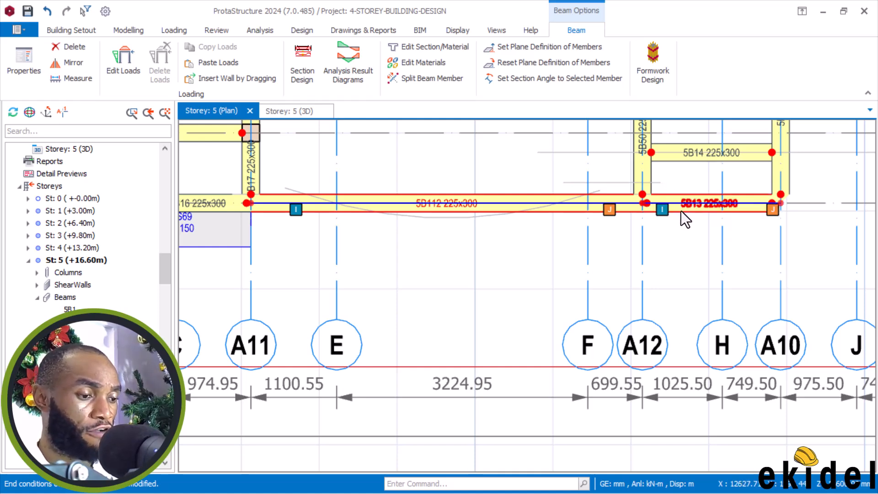
right_click(537, 162)
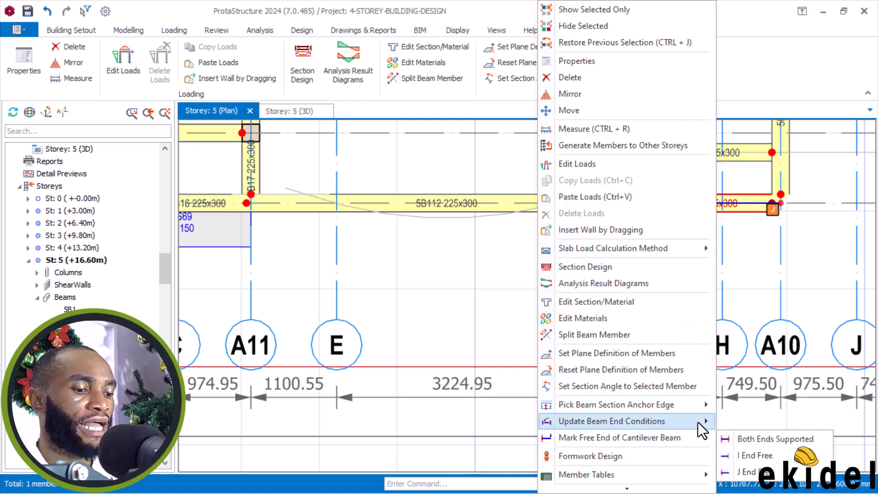
mouse_move(704, 422)
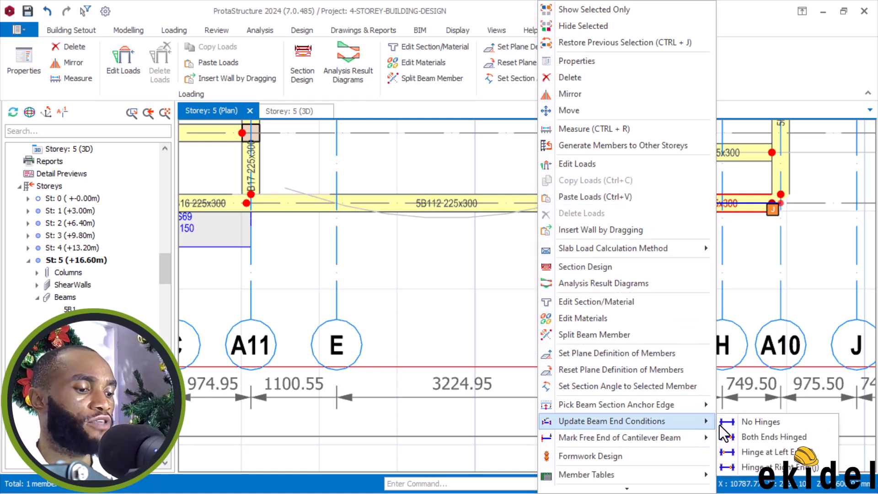
click(778, 471)
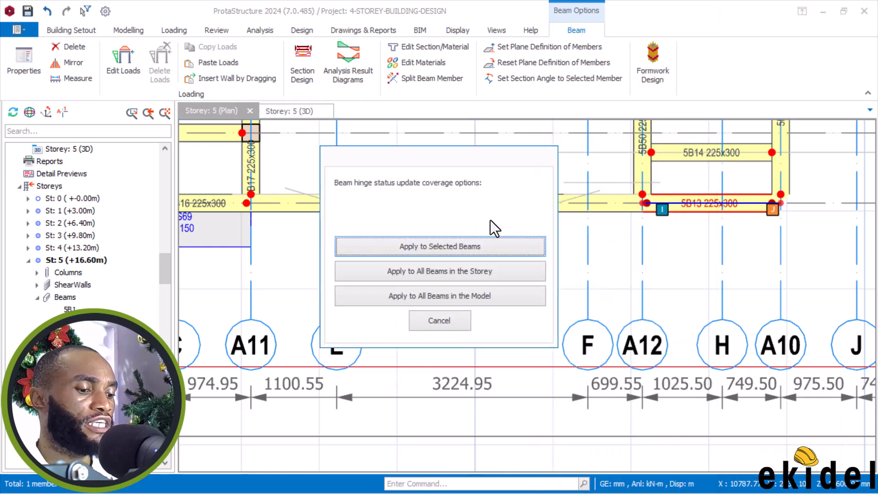
click(485, 243)
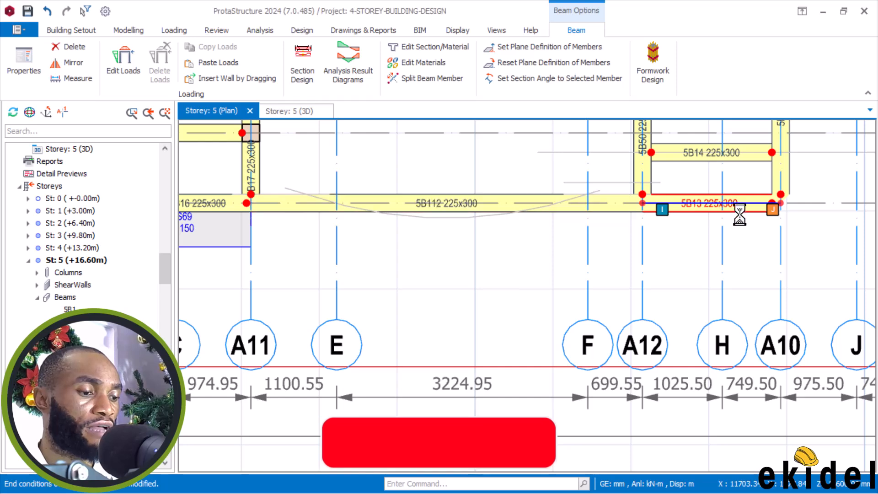
- Set the end conditions of beam 5B16, between axes A1 and A11, to Hinge at Left End (i), for the selected beam only
click(337, 203)
right_click(335, 182)
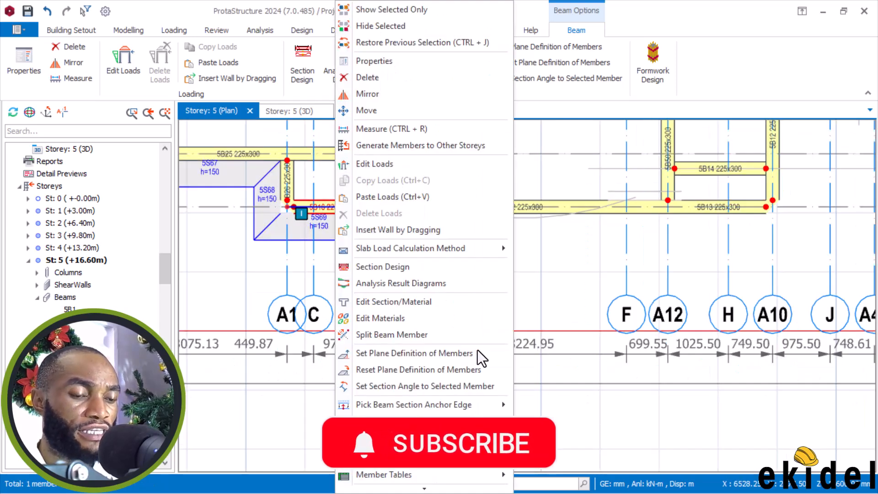
mouse_move(515, 424)
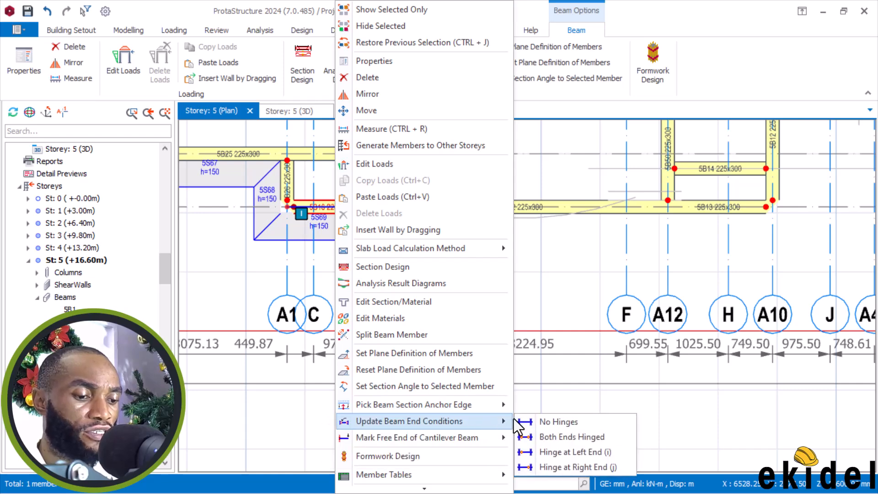
click(589, 452)
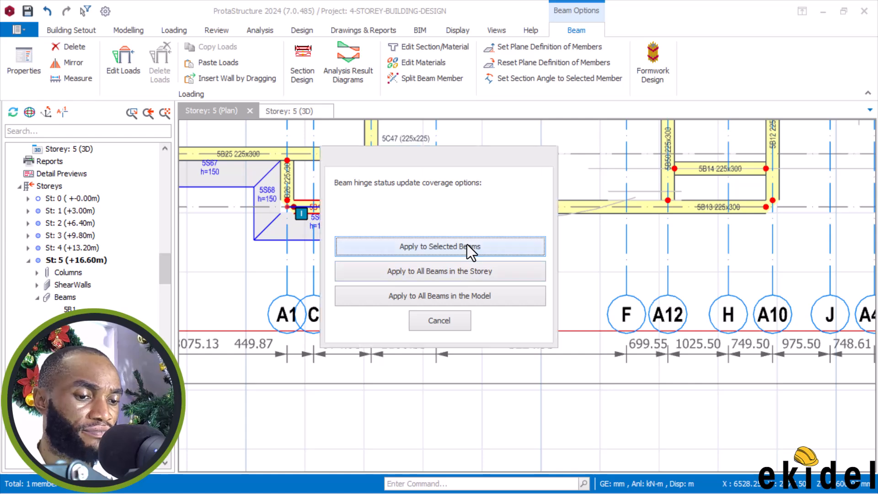
click(467, 245)
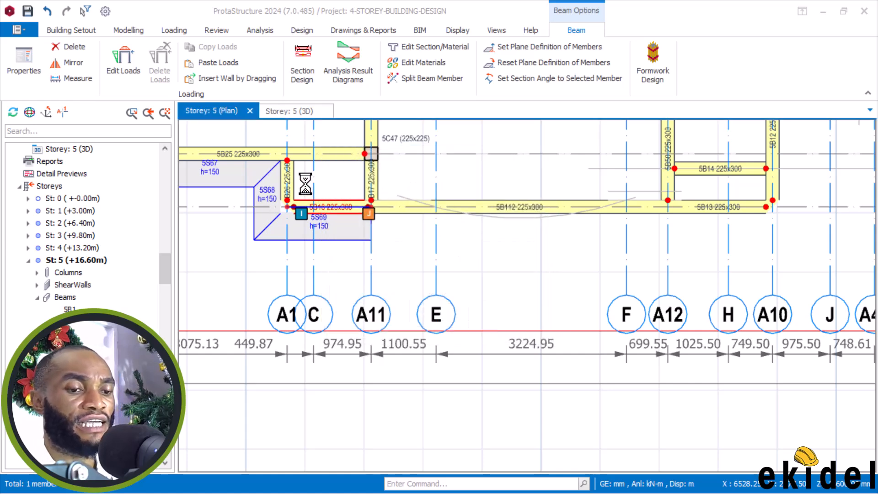
- Set the short beam 5B26 on axis A1 to No Hinges and mark its I end as free
click(292, 176)
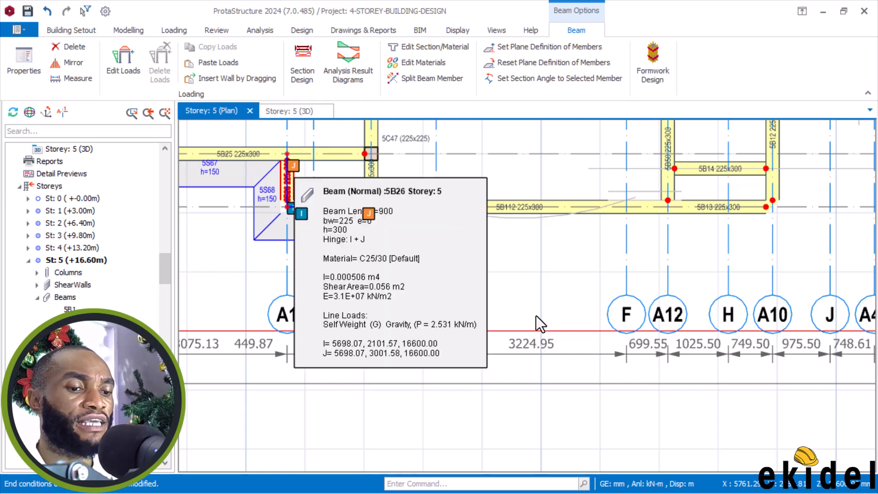
right_click(398, 194)
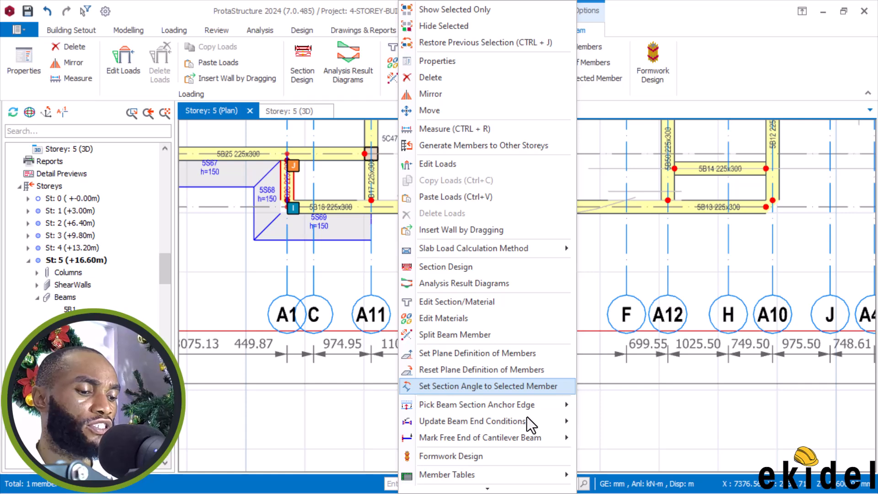
mouse_move(512, 421)
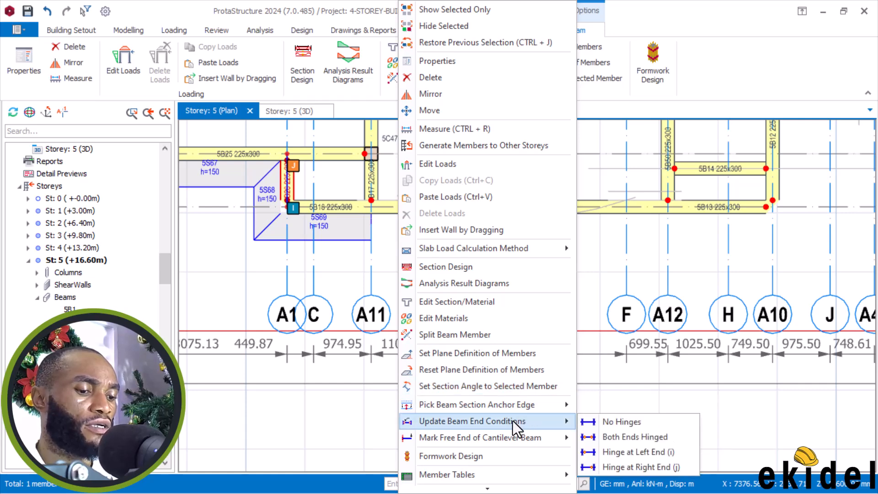
click(604, 421)
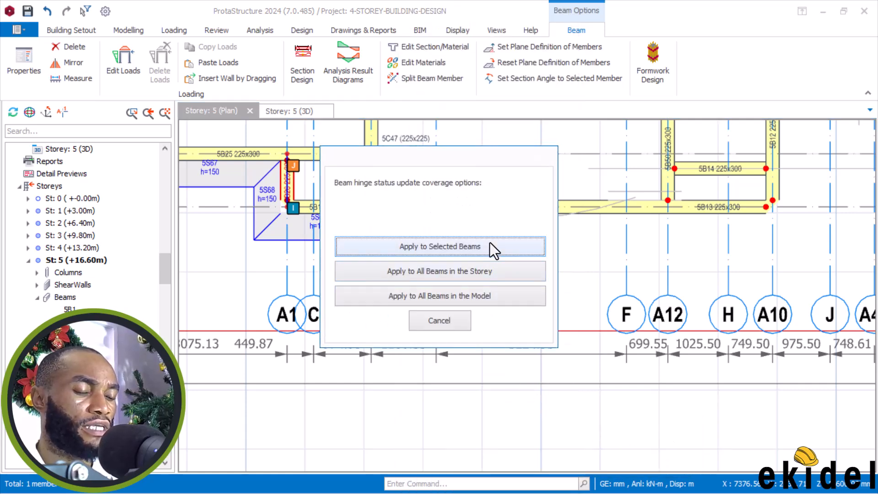
click(490, 247)
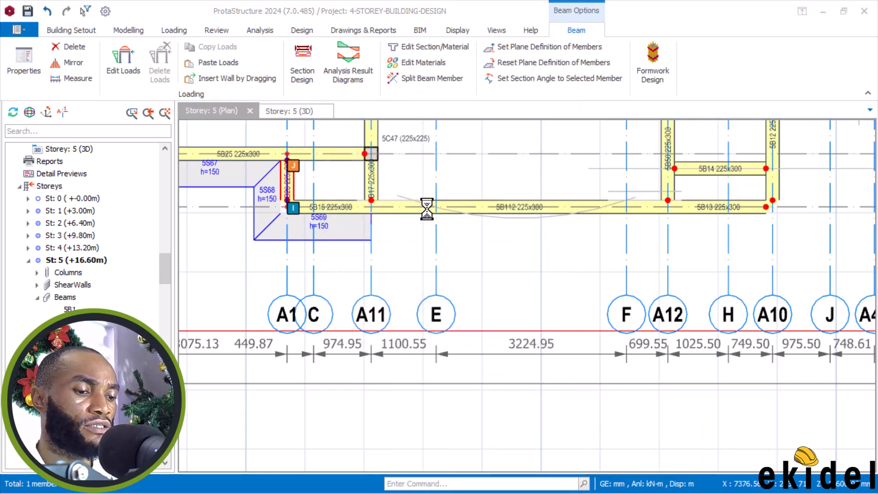
right_click(413, 173)
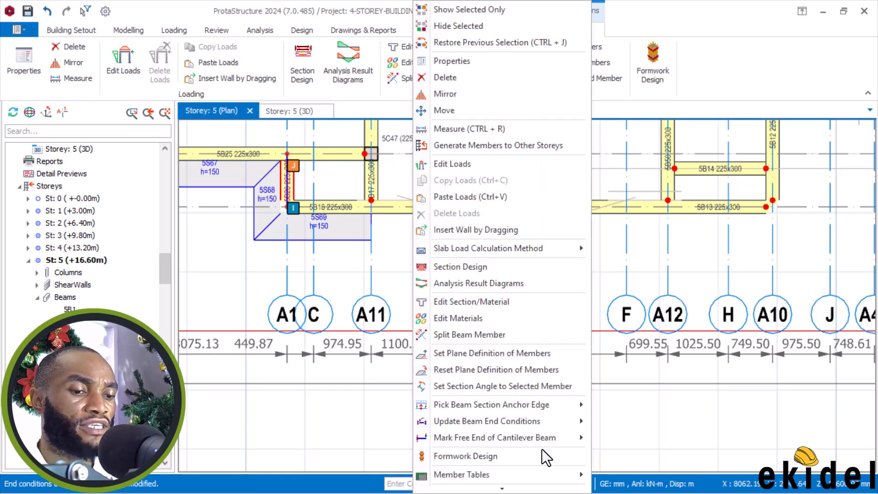
mouse_move(570, 441)
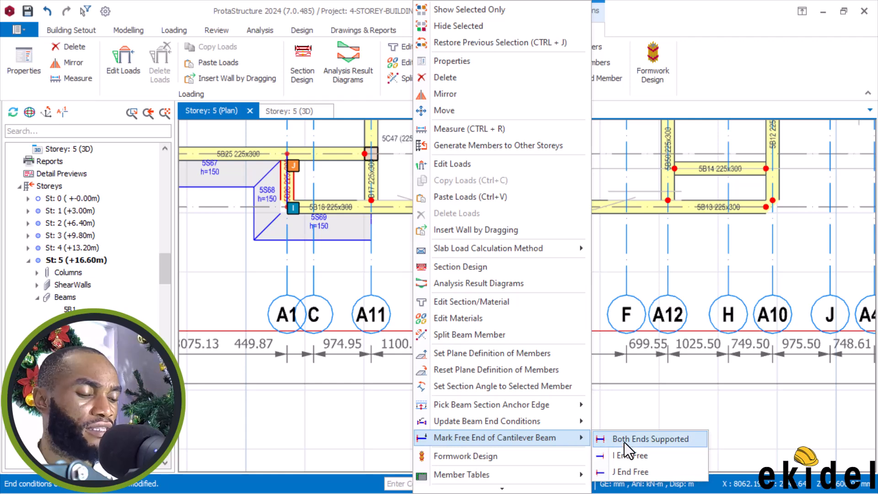
click(630, 455)
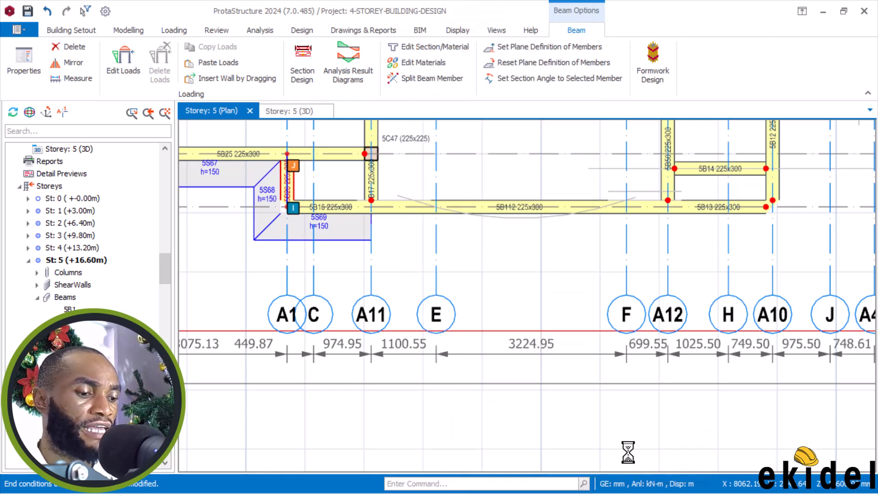
- Set the short beam 5B17 on axis A11 to No Hinges and mark its I end as free
click(373, 179)
right_click(410, 170)
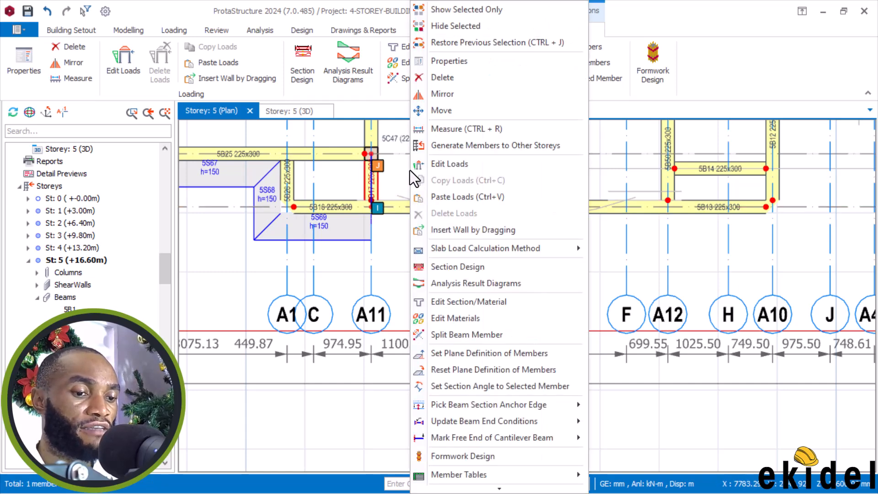
mouse_move(558, 427)
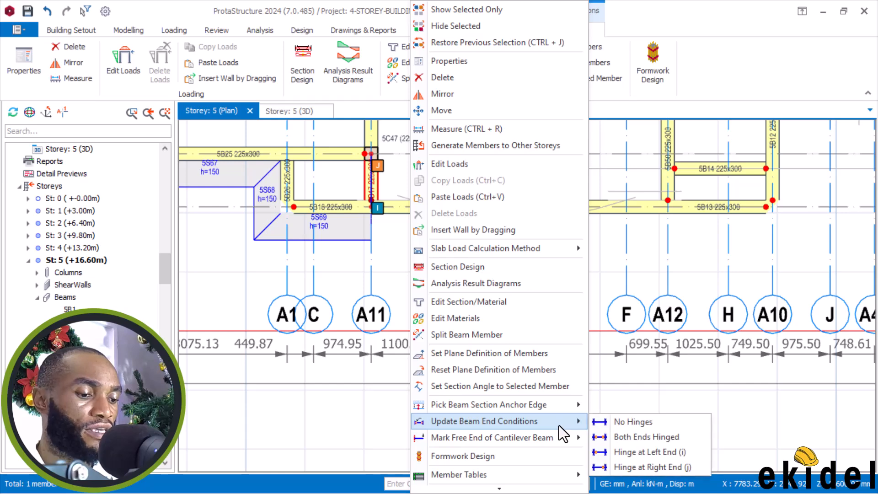
click(638, 422)
click(457, 246)
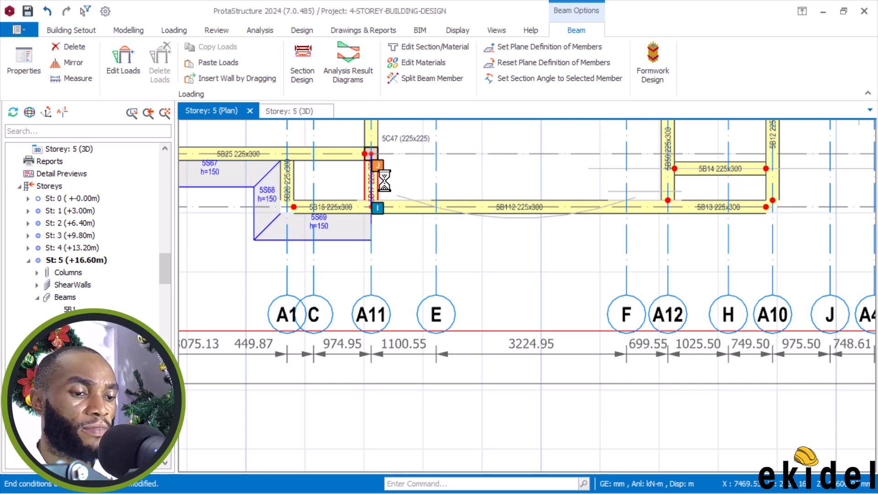
right_click(384, 181)
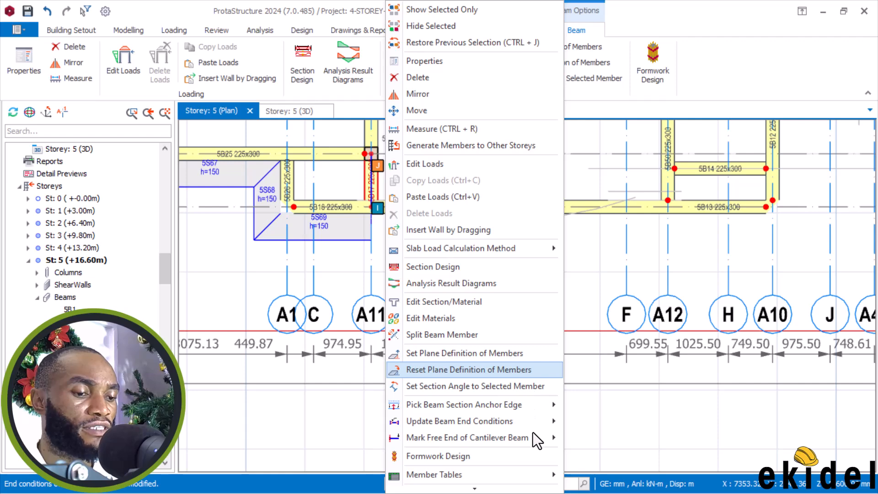
mouse_move(528, 439)
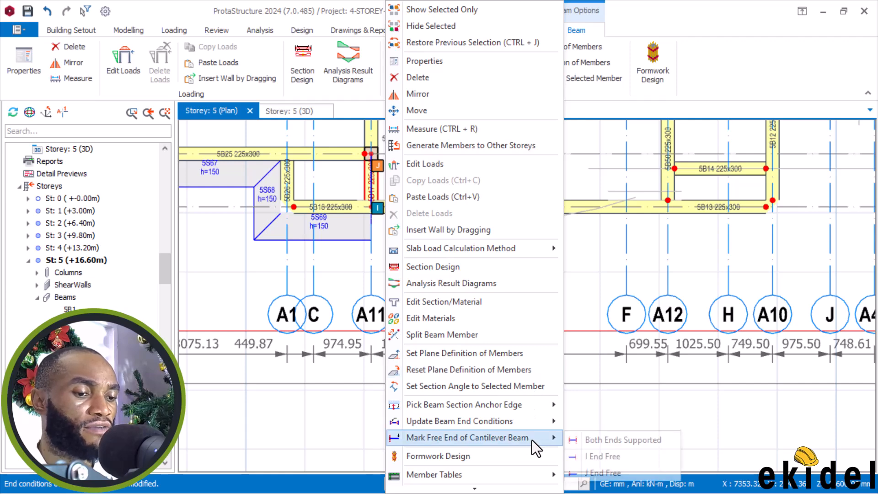
click(594, 454)
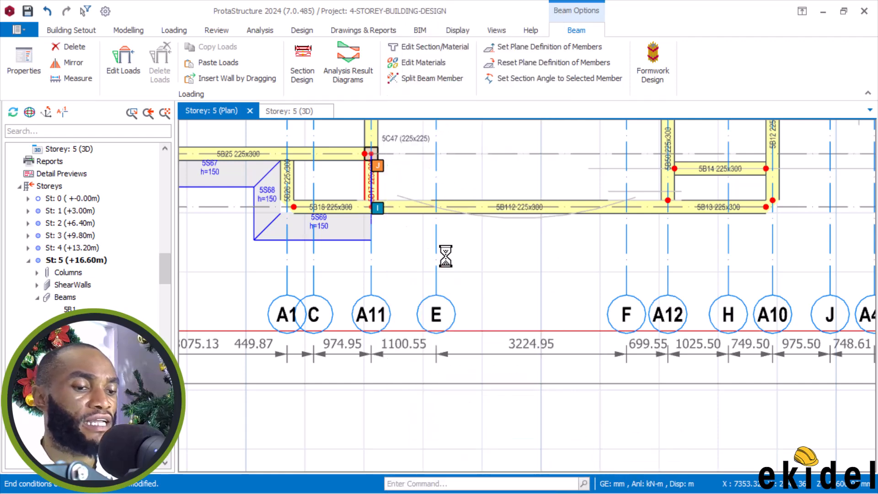
- Reapply the Hinge at Left End (i) condition to the selected beam 5B16 between axes A1 and A11
click(334, 205)
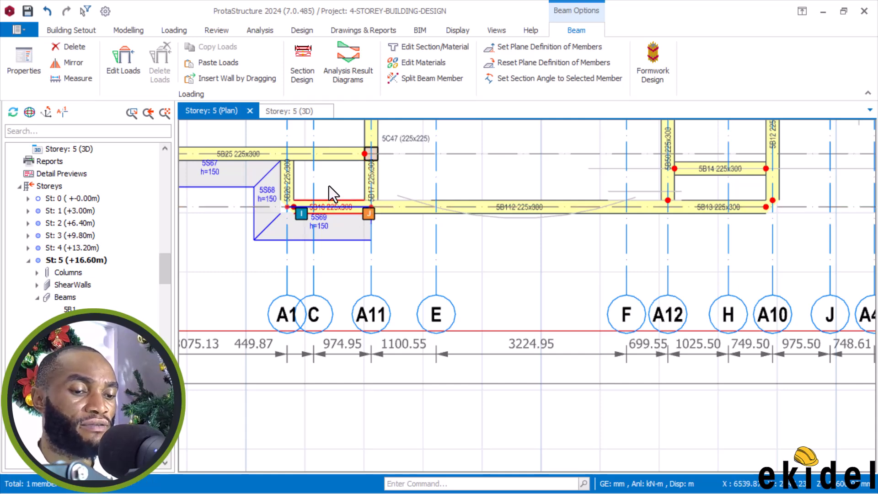
right_click(329, 186)
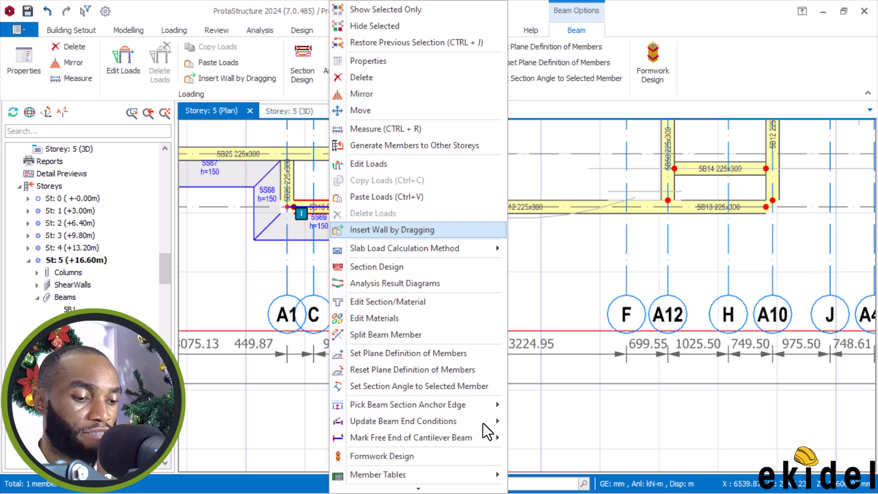
mouse_move(486, 425)
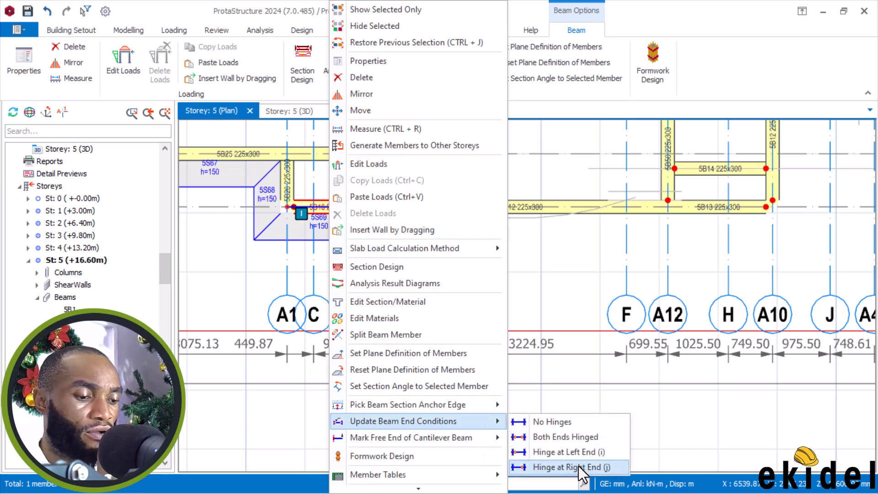
click(589, 457)
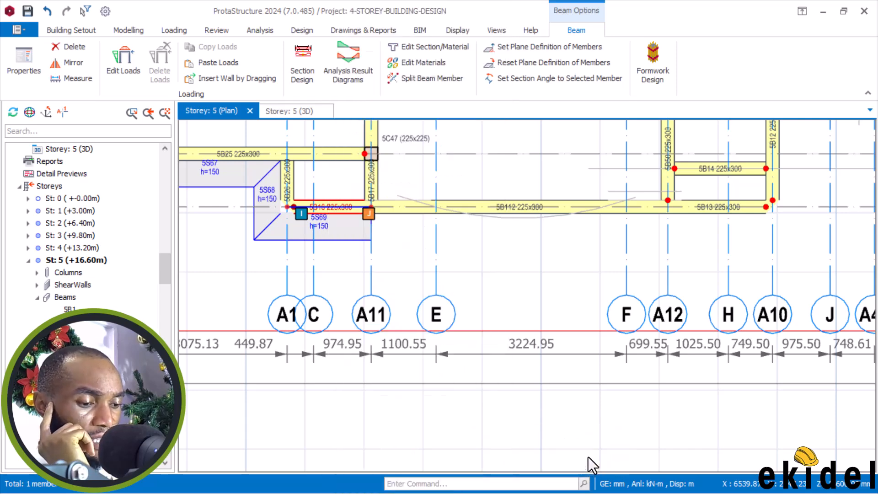
click(501, 246)
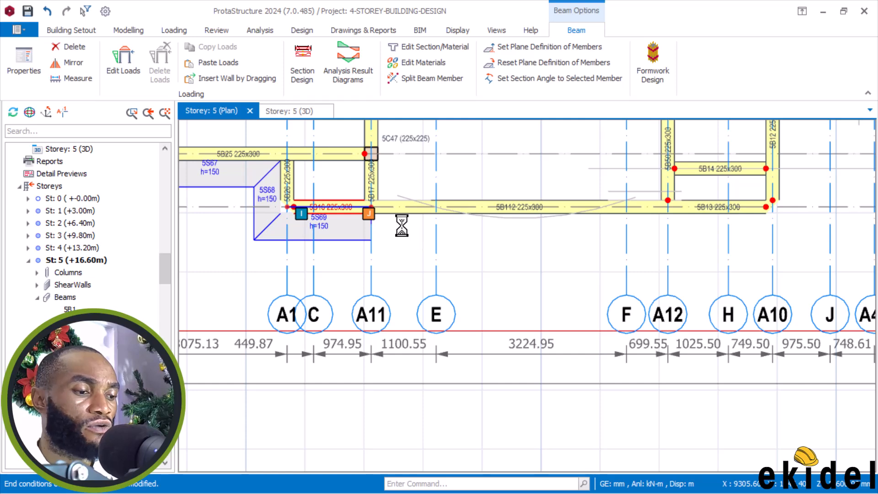
- Set beam 5B50 on axis A12, running out from column 5C50, to No Hinges and mark its I end as free
scroll(382, 215, up, 5)
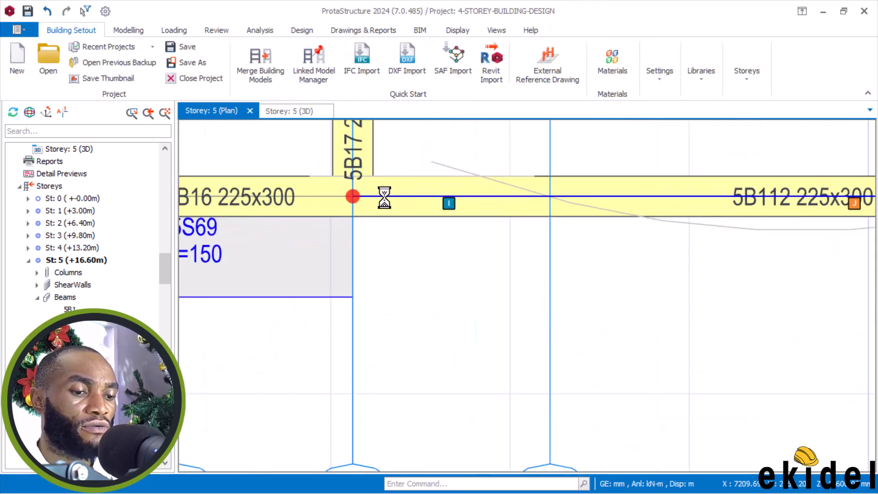
scroll(439, 282, down, 2)
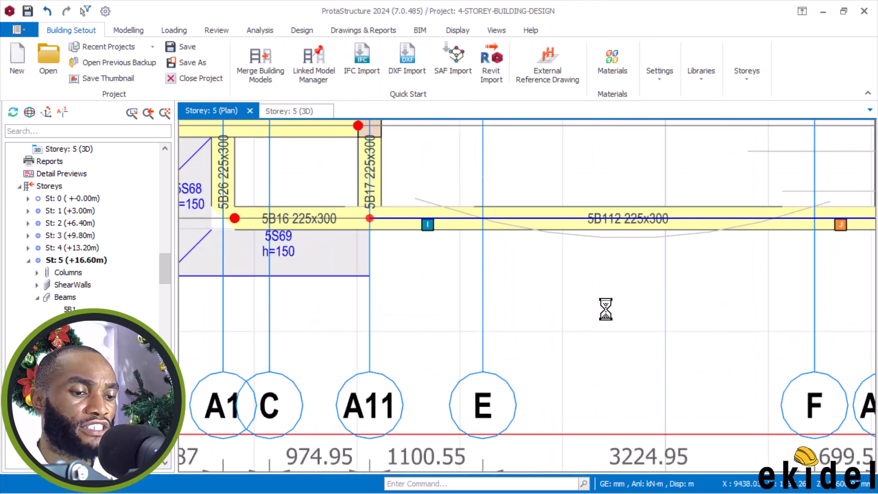
scroll(517, 275, down, 4)
middle_drag(631, 265, 522, 278)
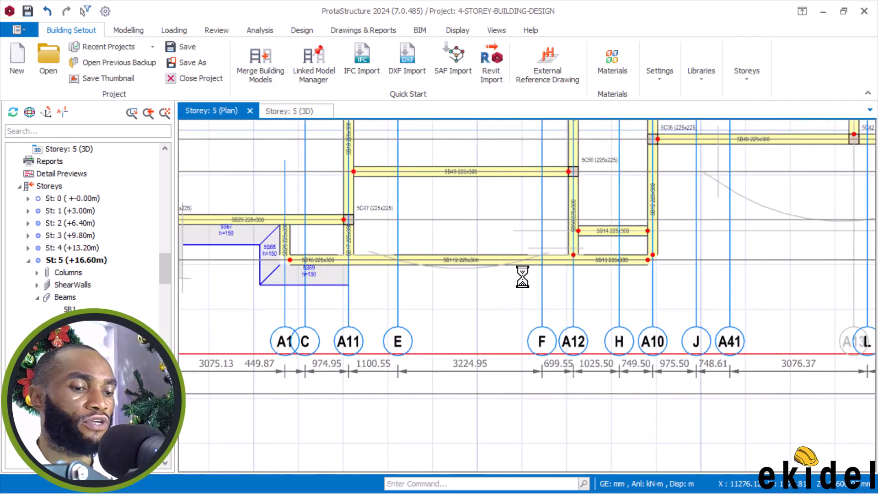
scroll(573, 247, up, 1)
click(571, 242)
right_click(490, 183)
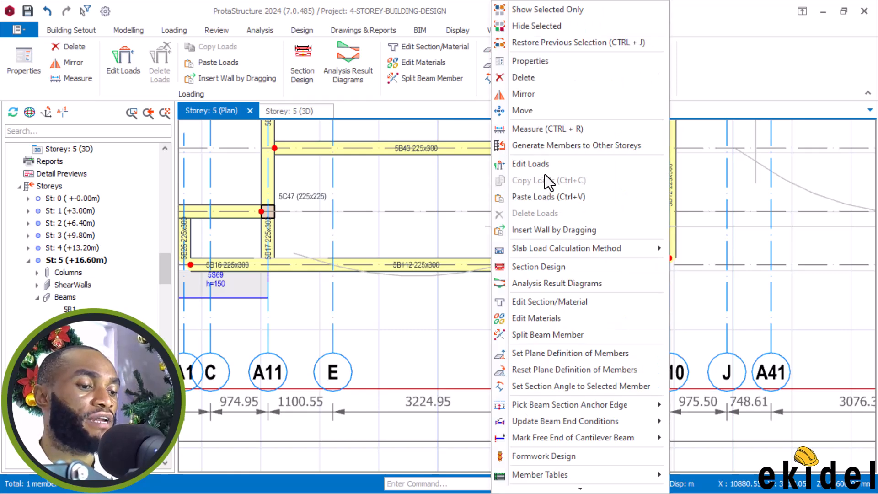
mouse_move(631, 421)
click(690, 421)
click(473, 246)
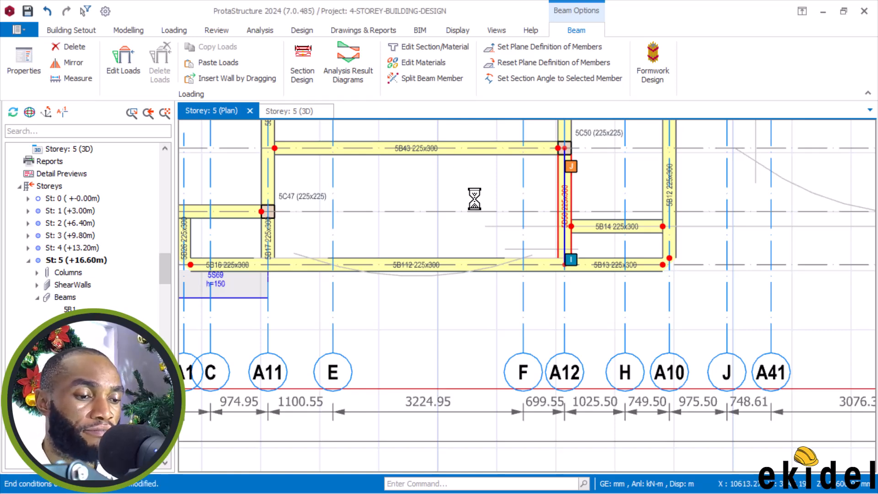
right_click(474, 202)
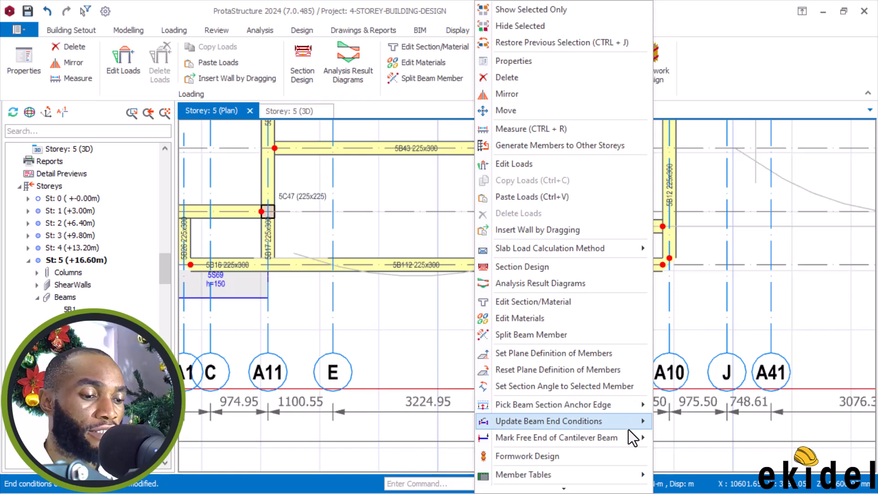
mouse_move(635, 437)
click(693, 456)
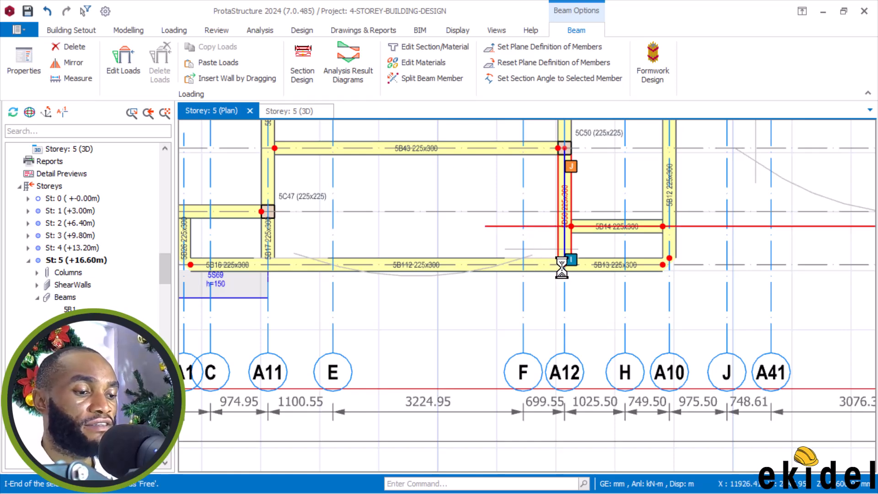
- Set beam 5B12 on axis A10, running out from column 5C36, to No Hinges and mark its I end as free
scroll(494, 294, down, 4)
scroll(581, 258, up, 2)
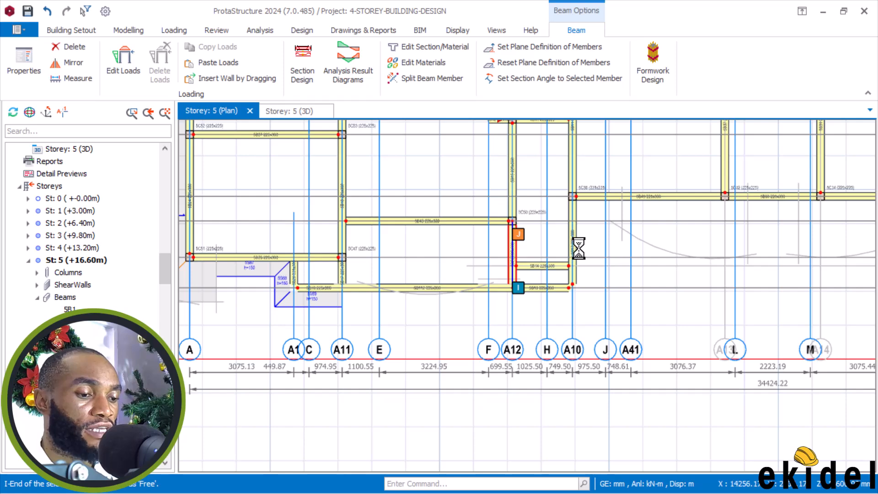
scroll(576, 247, up, 1)
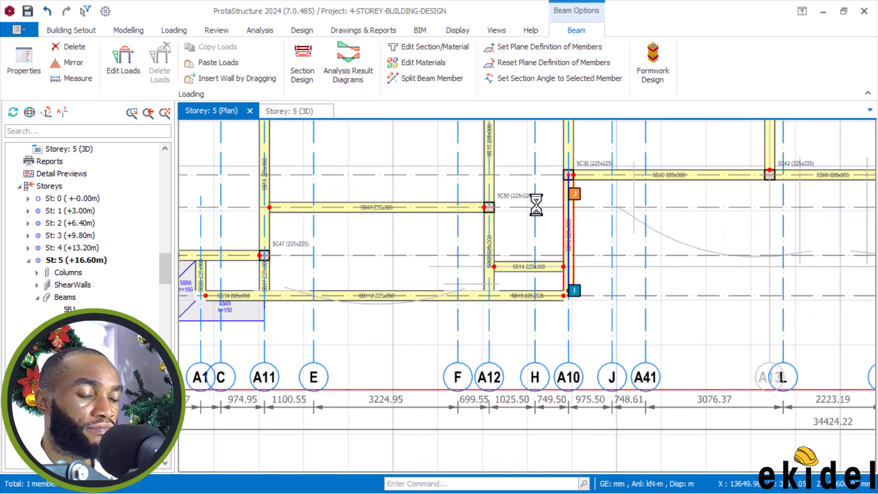
right_click(543, 190)
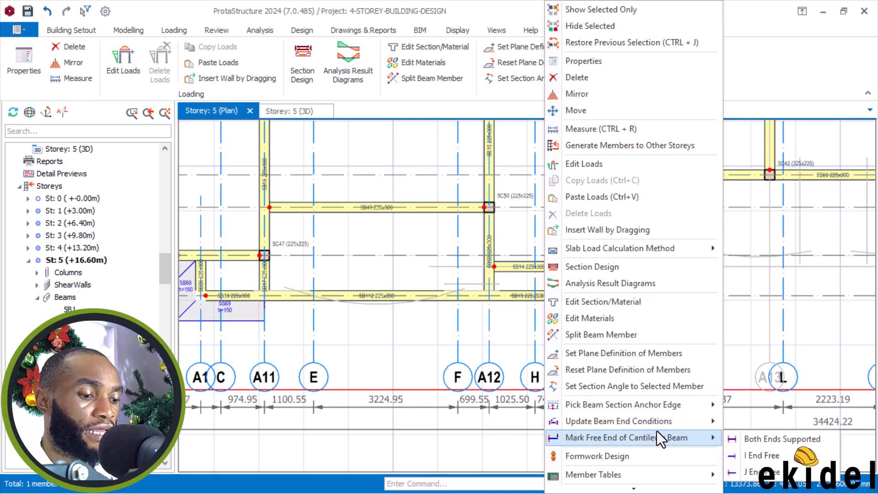
mouse_move(668, 426)
click(758, 423)
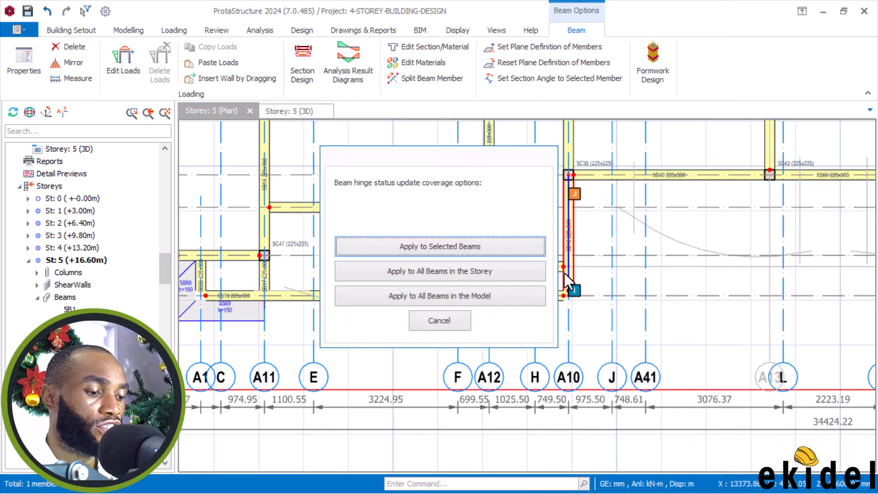
click(497, 237)
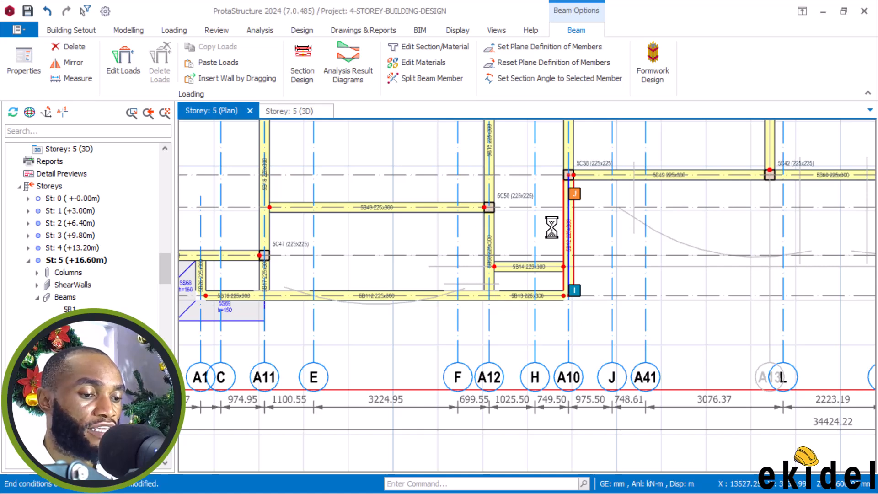
right_click(598, 234)
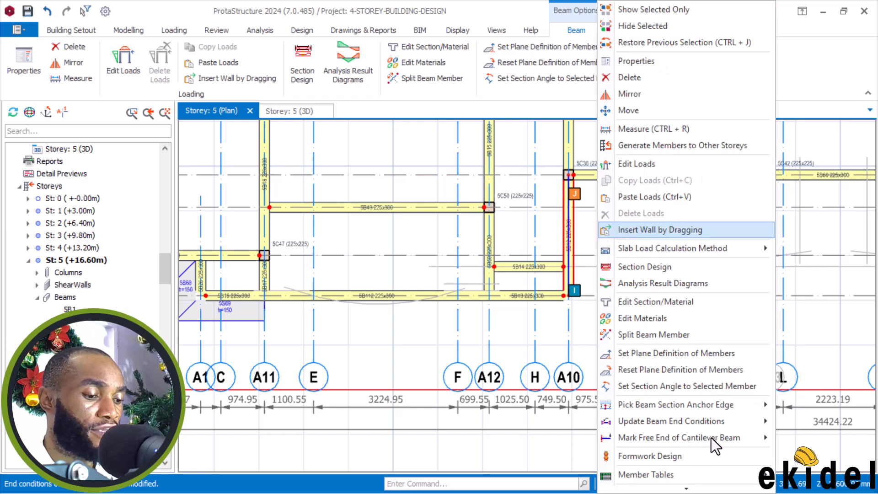
mouse_move(712, 438)
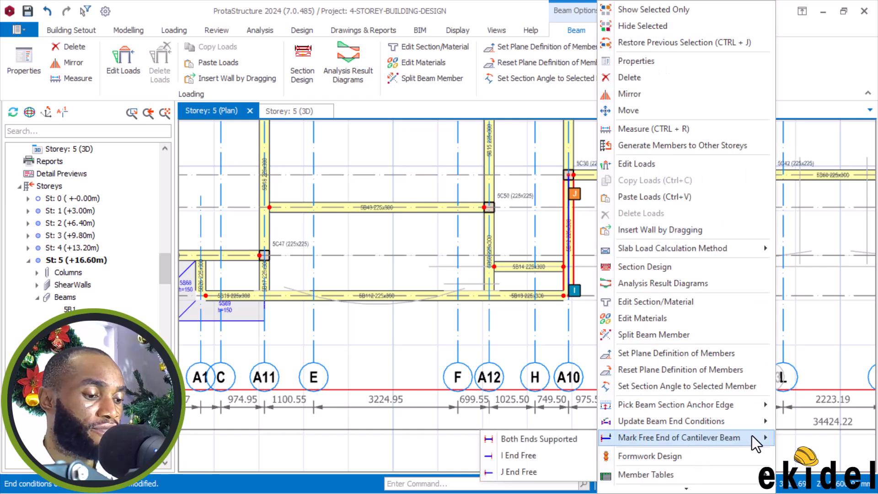
click(545, 457)
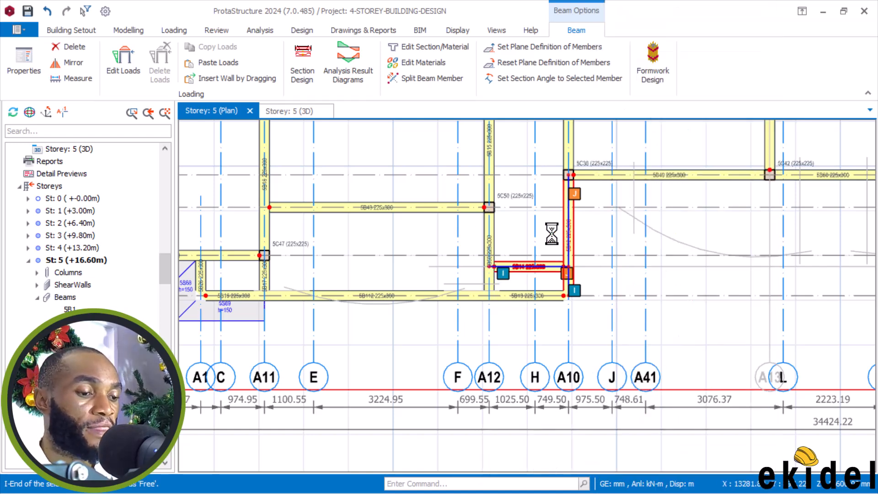
key(Escape)
- Reuse the settings of cantilever slab 5S69 to insert a 150 mm cantilever slab outside beam 5B112, from axis A11 to A12
scroll(554, 223, down, 3)
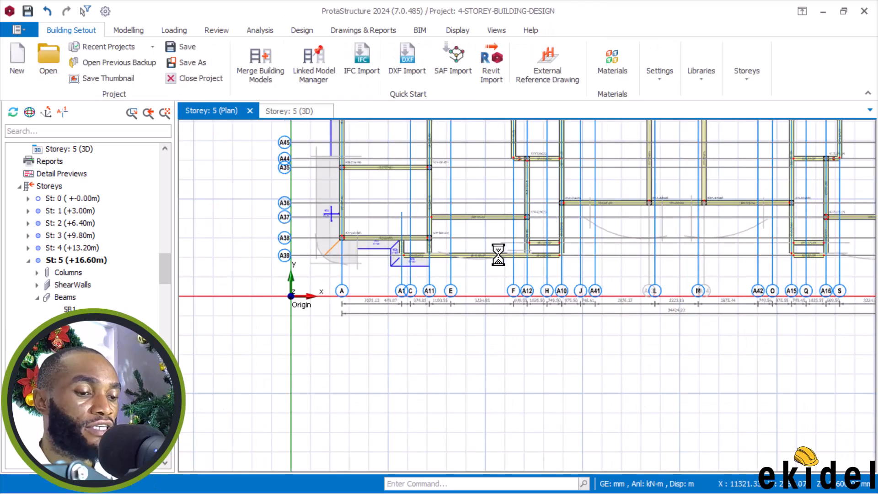
scroll(498, 255, up, 2)
scroll(352, 271, down, 1)
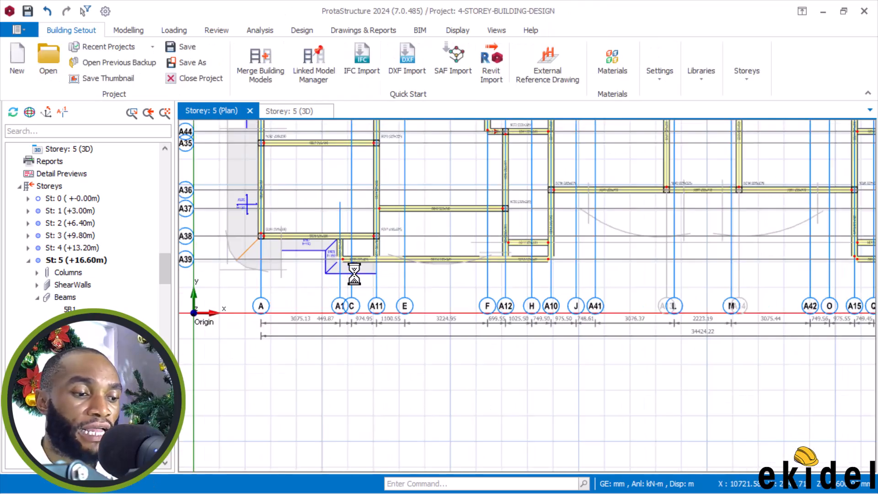
click(356, 272)
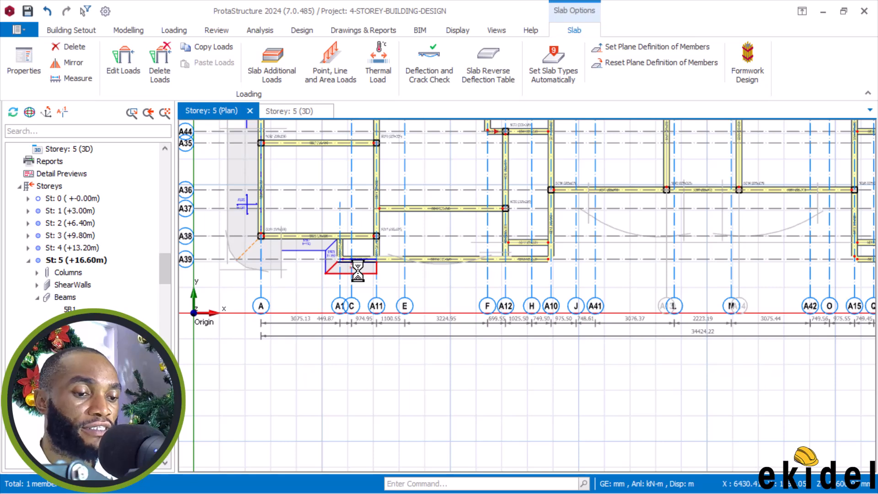
right_click(359, 271)
click(405, 61)
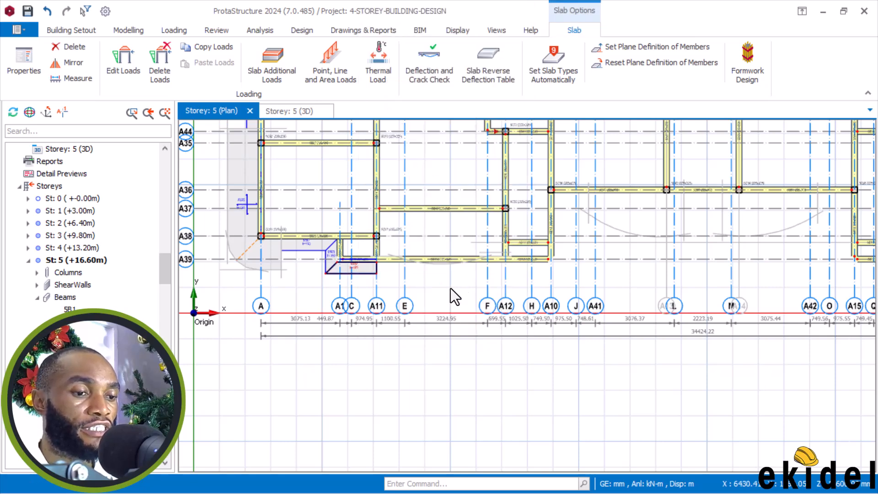
scroll(393, 269, up, 2)
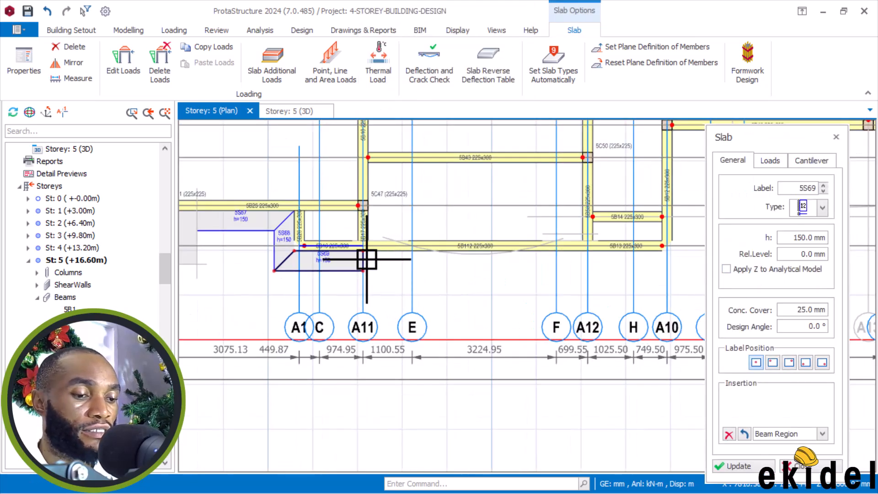
scroll(368, 252, up, 3)
scroll(263, 196, down, 3)
scroll(448, 240, down, 2)
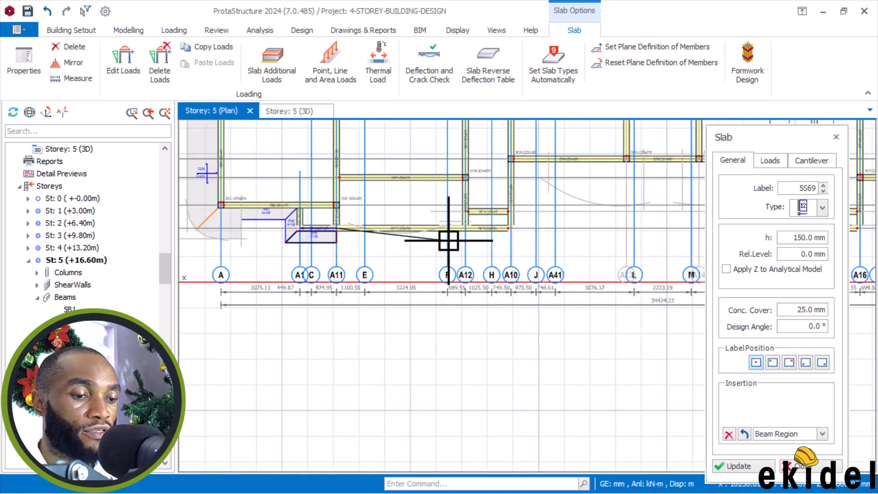
scroll(448, 240, up, 2)
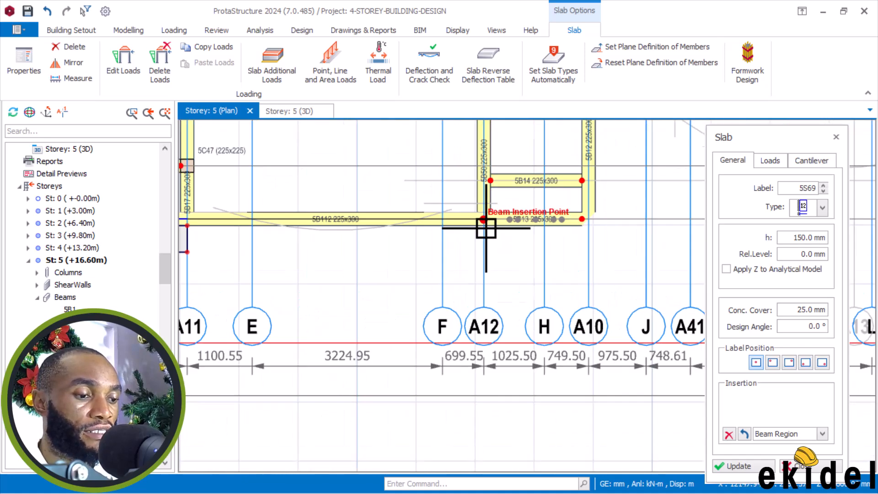
scroll(485, 229, up, 1)
click(483, 218)
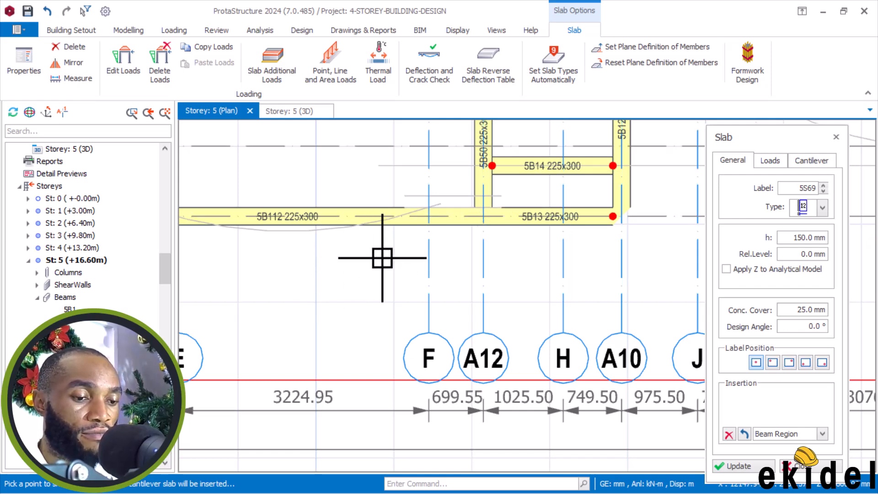
click(415, 267)
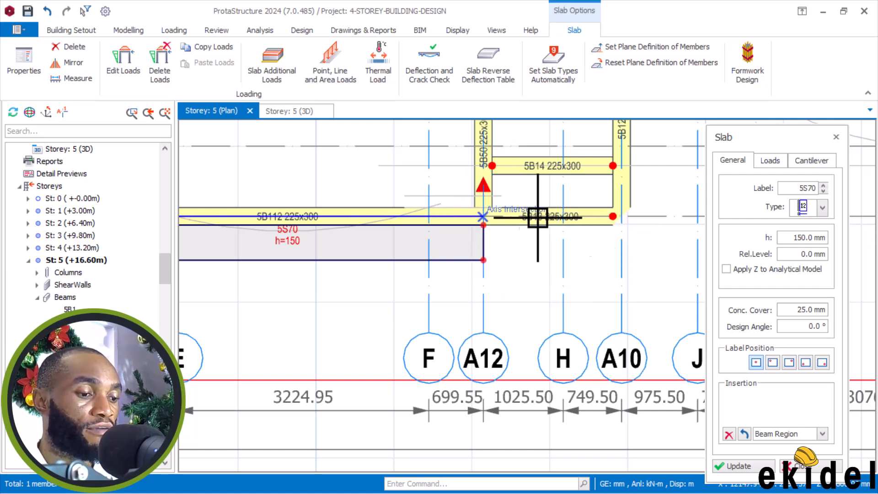
- Insert a 150 mm cantilever slab along the outer side of beam 5B13, from axis A12 to axis A10
scroll(631, 219, up, 3)
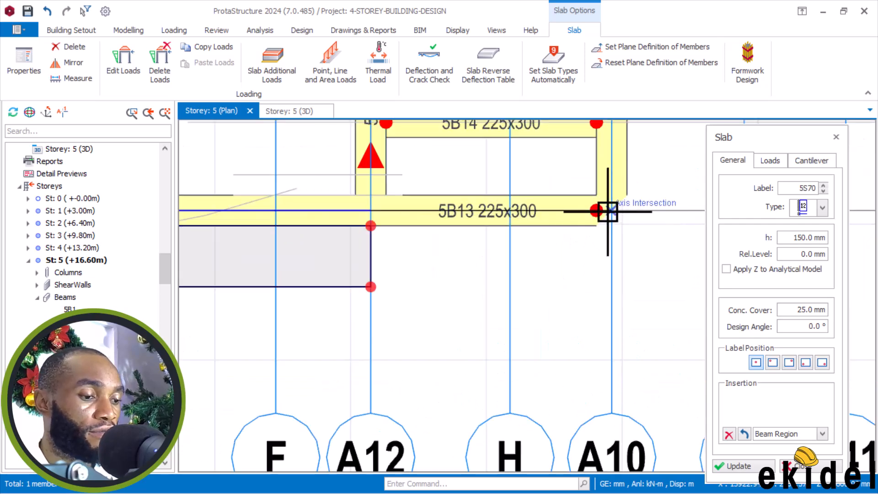
click(608, 212)
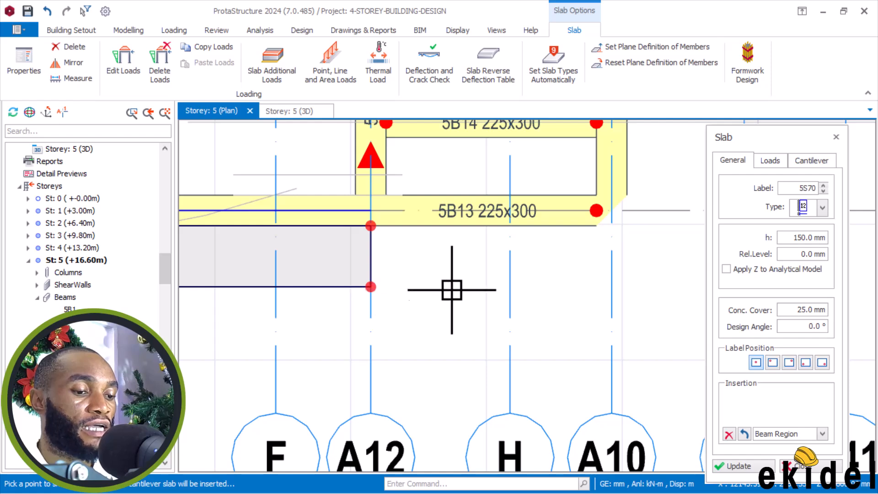
click(433, 285)
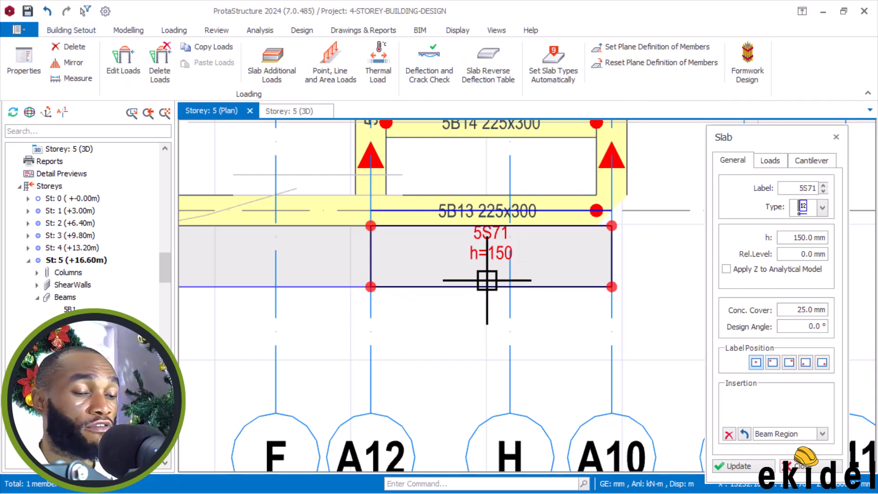
- Insert a 150 mm cantilever slab along the outer side of beam 5B12, from the A10/A39 corner to column 5C36
scroll(487, 280, down, 1)
scroll(530, 253, down, 2)
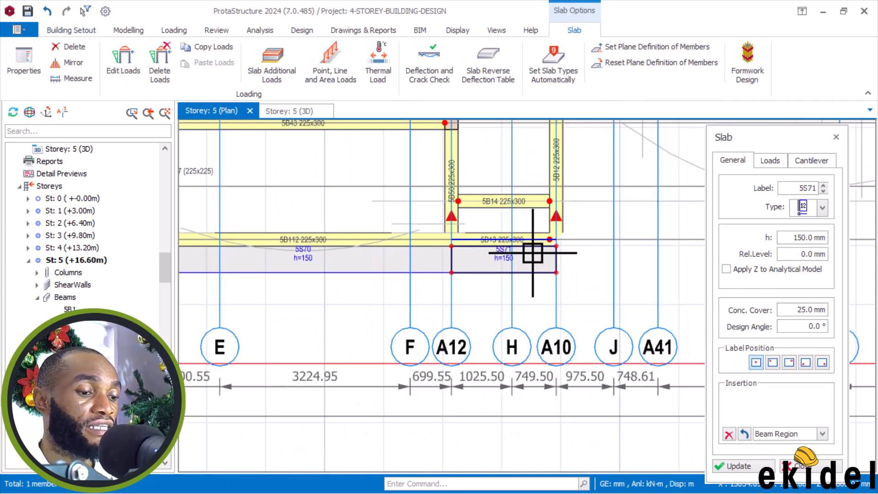
scroll(532, 253, down, 2)
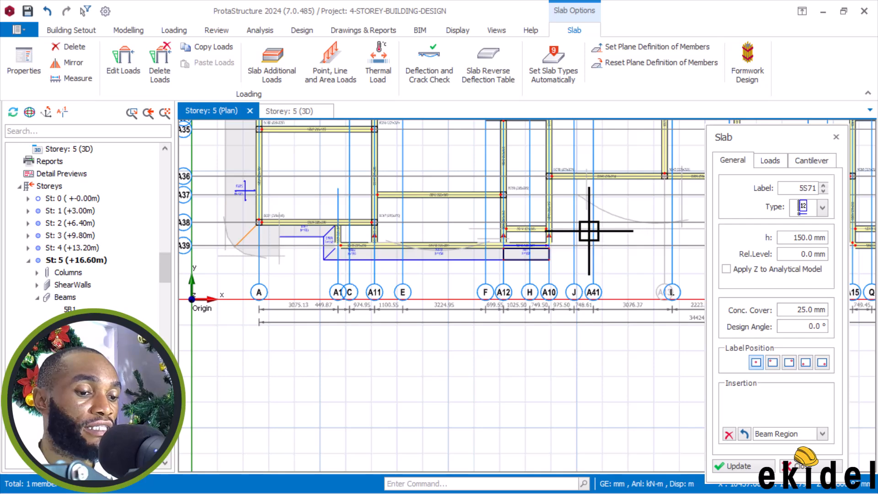
scroll(582, 227, up, 1)
scroll(564, 235, up, 2)
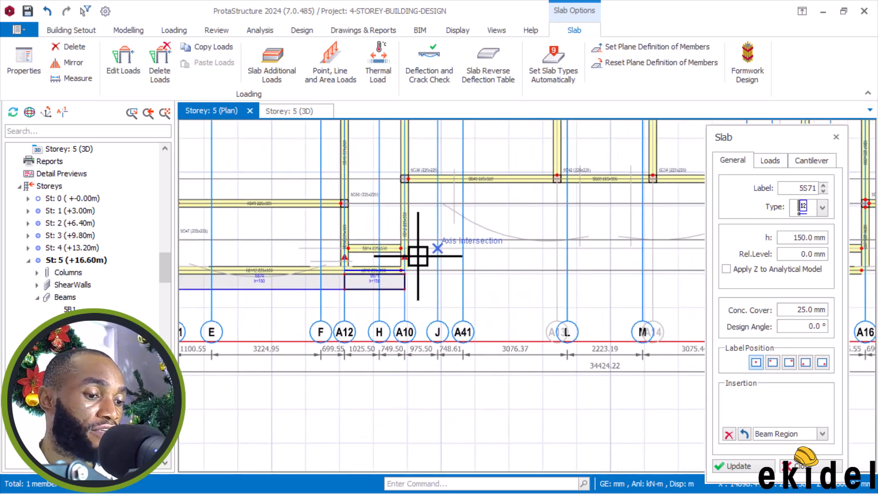
scroll(419, 255, up, 3)
click(405, 270)
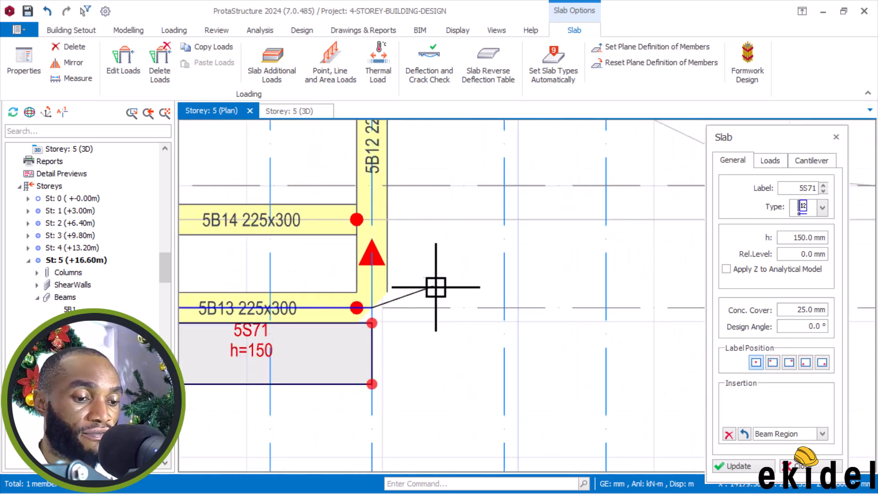
scroll(433, 287, down, 2)
scroll(417, 168, up, 3)
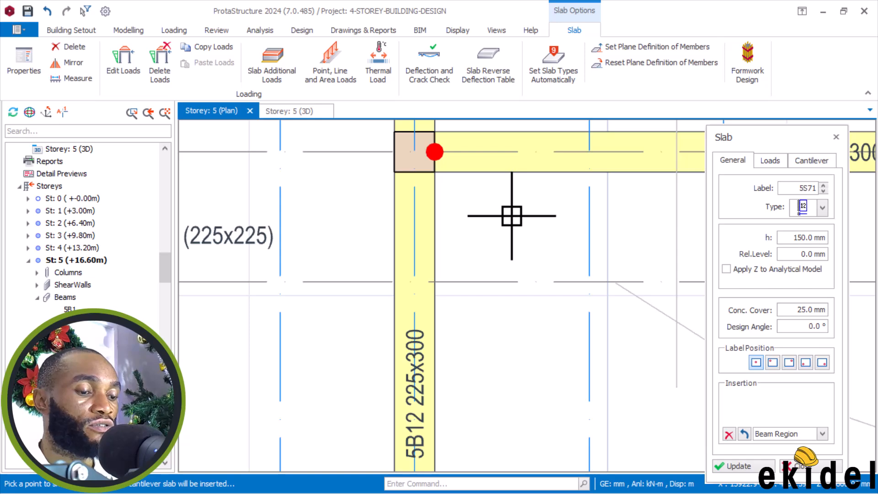
scroll(512, 216, down, 3)
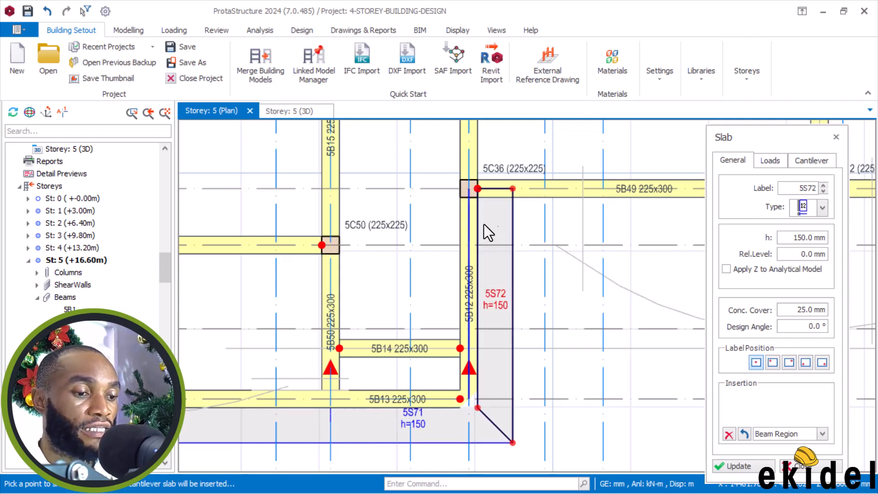
- Insert a 150 mm cantilever slab along the outer side of beam 5B49, from column 5C36 to column 5C42
scroll(470, 195, up, 1)
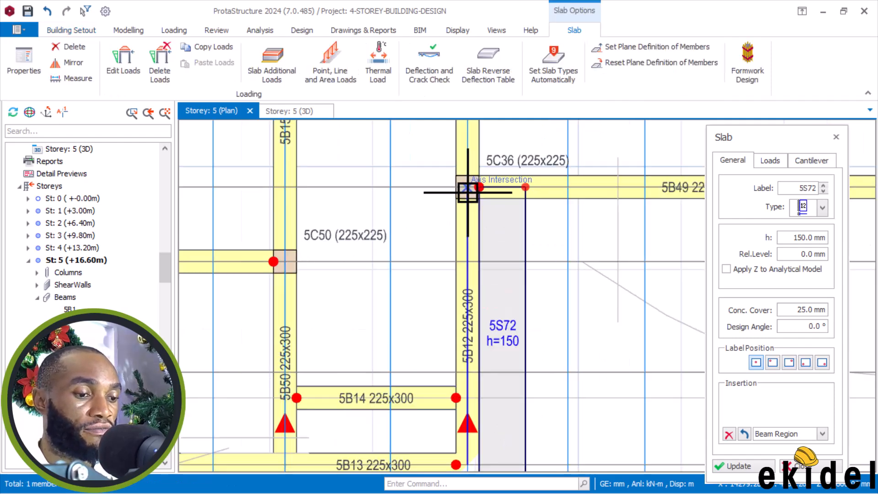
scroll(317, 208, down, 4)
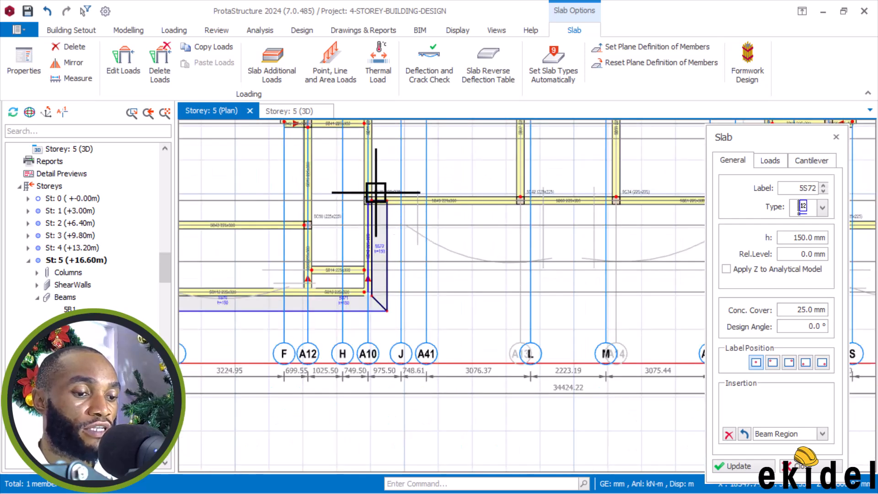
scroll(366, 196, up, 2)
scroll(369, 199, up, 2)
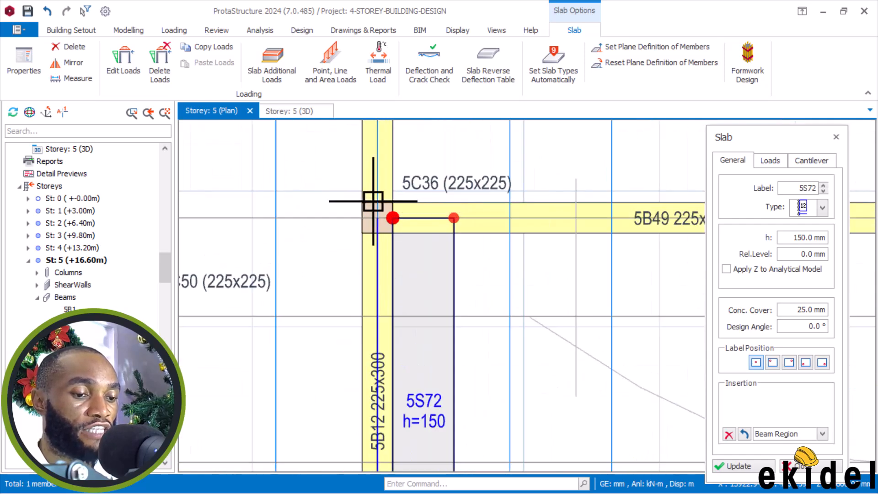
scroll(310, 184, down, 2)
scroll(398, 187, down, 1)
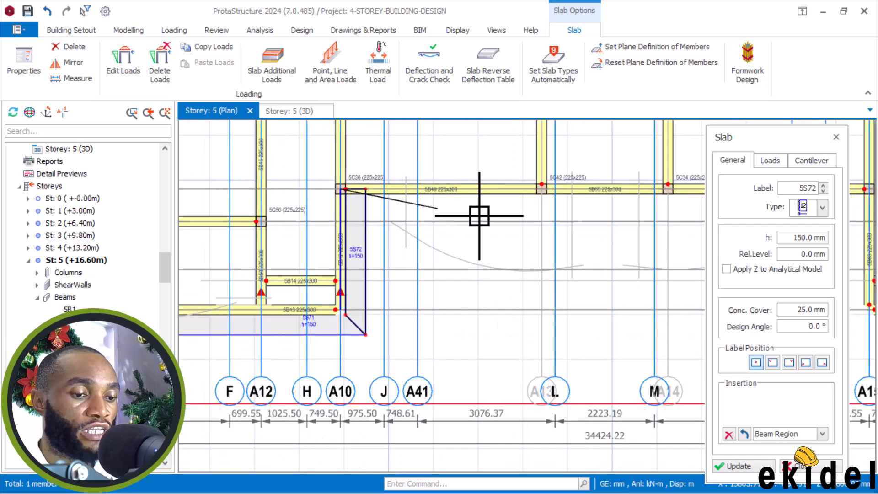
scroll(531, 204, up, 3)
click(561, 171)
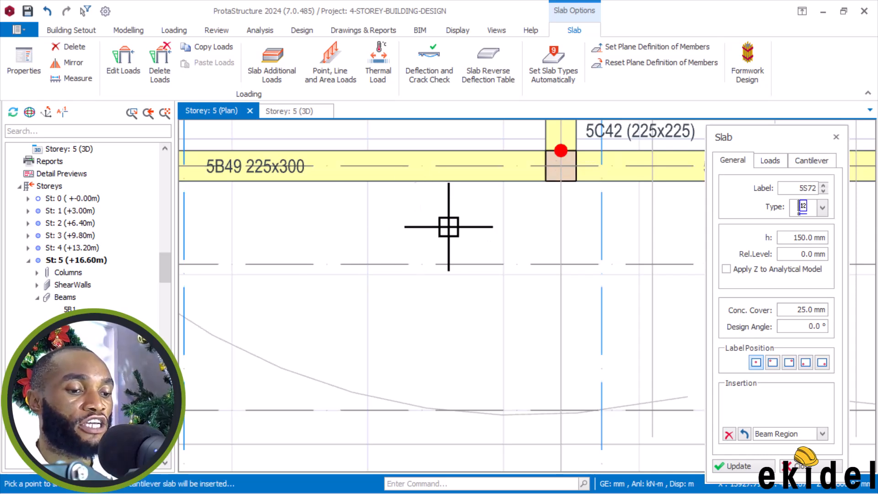
click(419, 231)
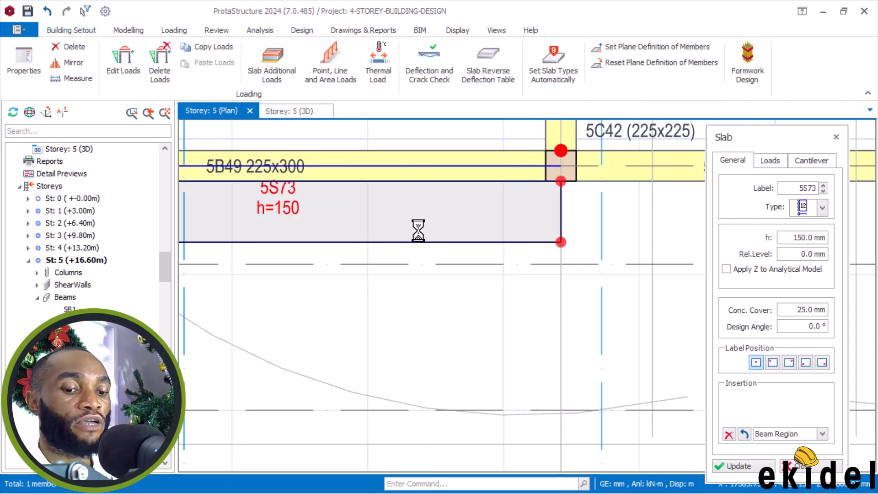
- Insert a 150 mm cantilever slab along the outer side of beam 5B60, from column 5C42 to column 5C34
scroll(415, 229, down, 2)
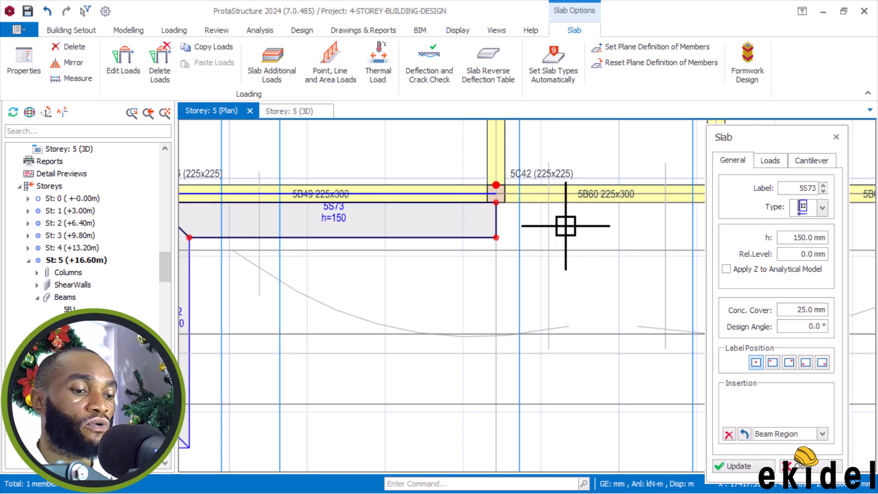
scroll(580, 224, down, 2)
middle_drag(551, 218, 332, 212)
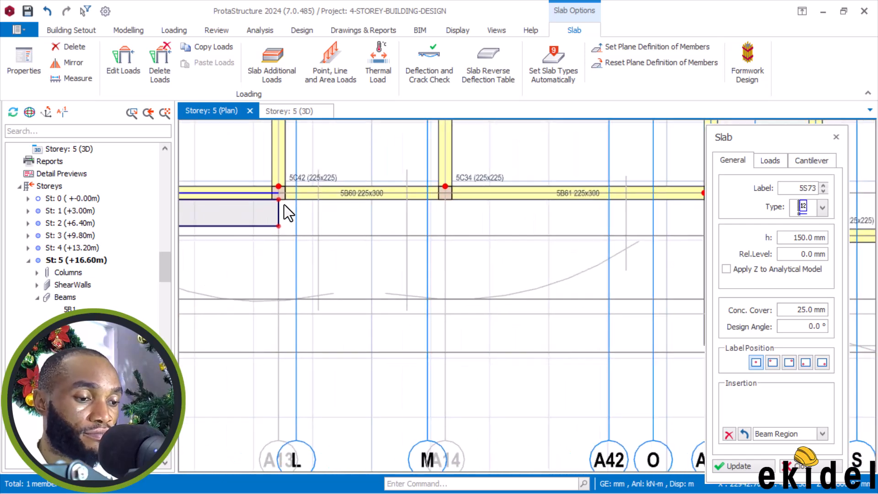
scroll(274, 193, up, 2)
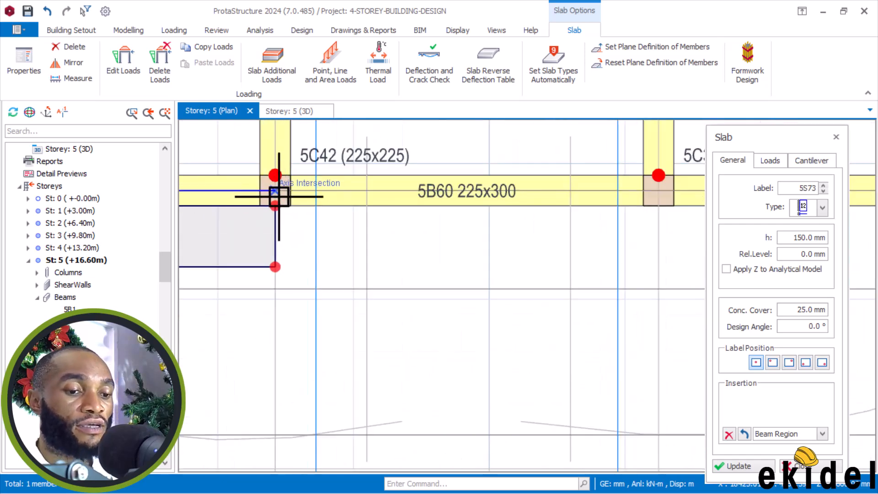
scroll(274, 183, down, 2)
scroll(372, 186, up, 2)
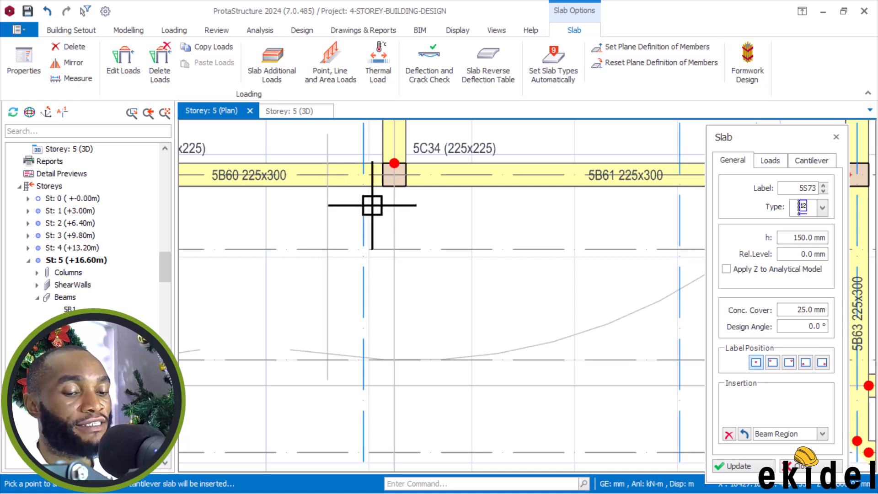
scroll(451, 185, down, 1)
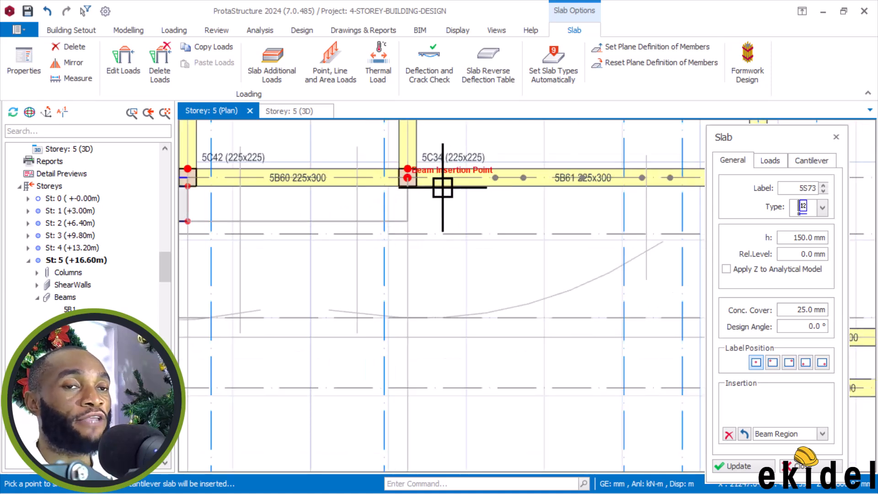
click(342, 216)
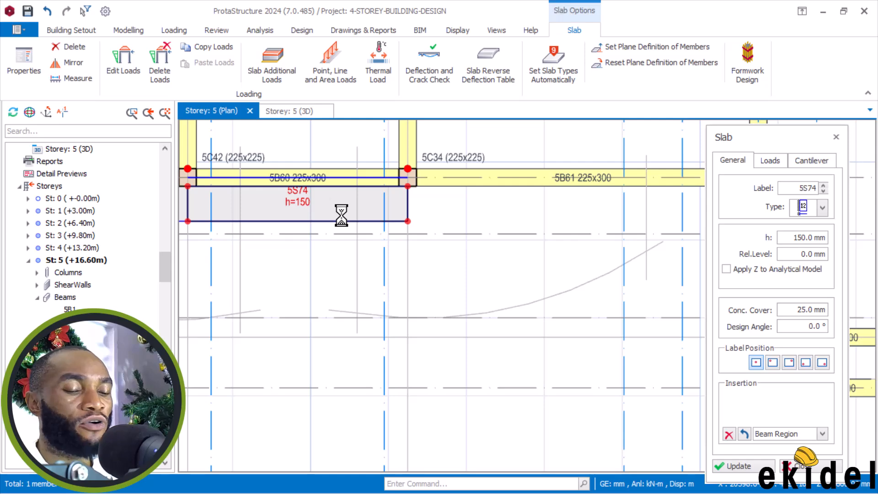
- Insert a 150 mm cantilever slab along the outer side of beam 5B61, from column 5C34 to column 5C28
scroll(333, 239, down, 3)
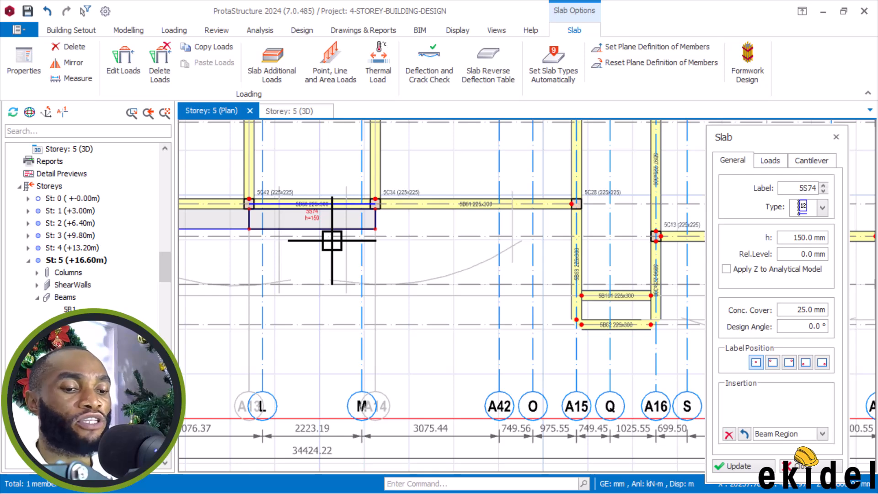
scroll(400, 212, up, 4)
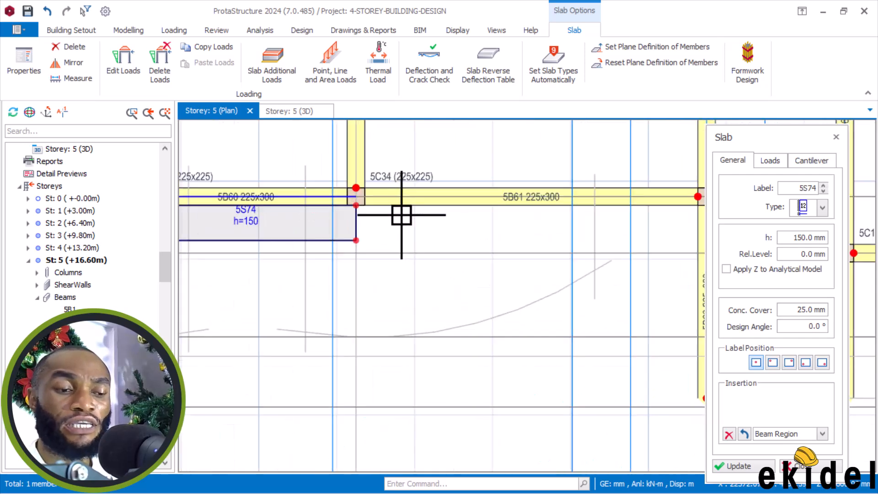
click(329, 182)
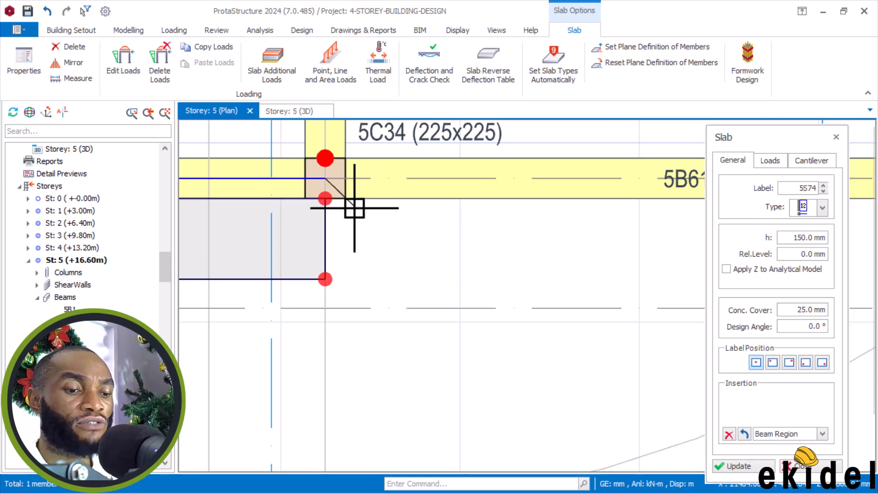
scroll(384, 215, down, 4)
scroll(535, 215, up, 2)
scroll(496, 205, up, 3)
click(534, 197)
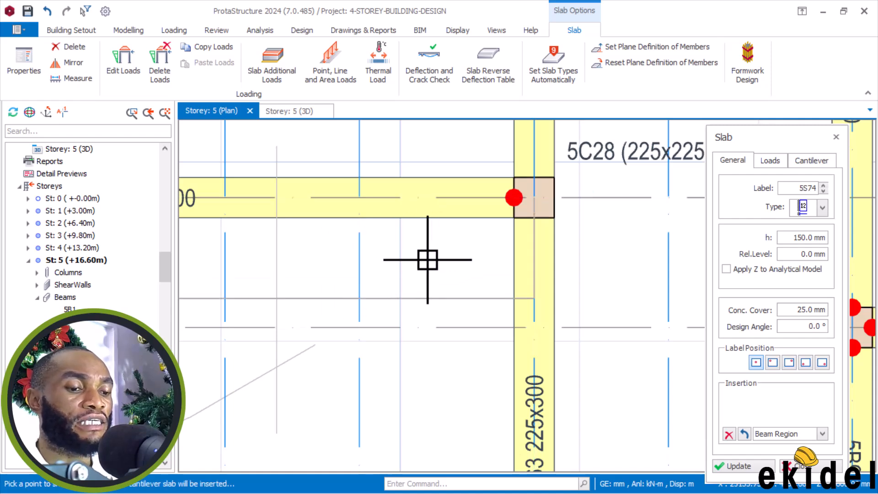
click(426, 259)
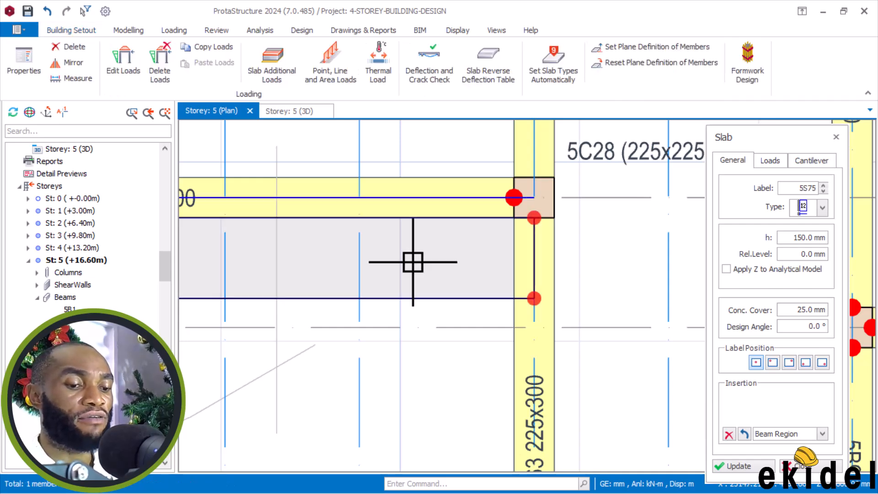
- Insert a 150 mm cantilever slab along the outer side of beam 5B63, from column 5C28 to its corner with beam 5B62
scroll(500, 212, down, 2)
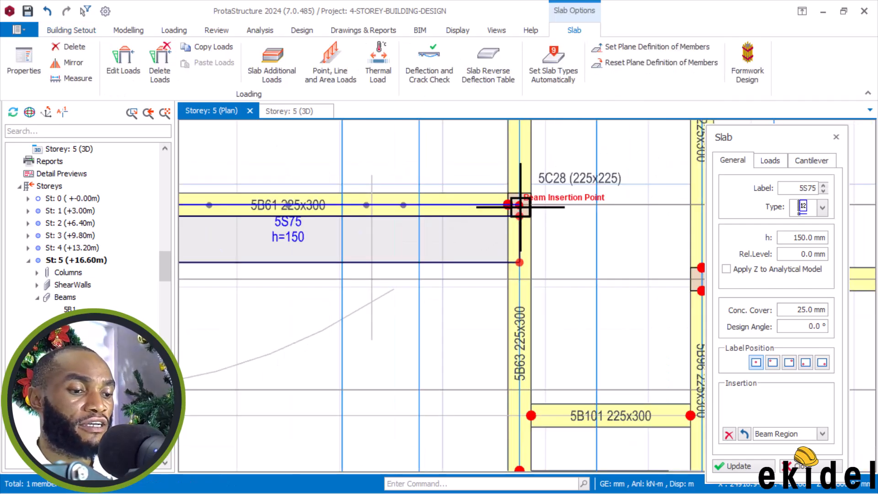
scroll(518, 210, up, 3)
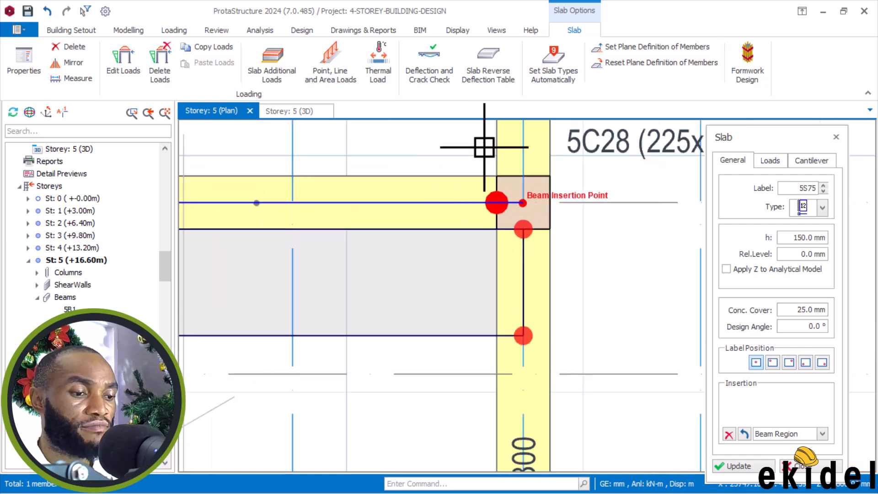
scroll(476, 167, down, 1)
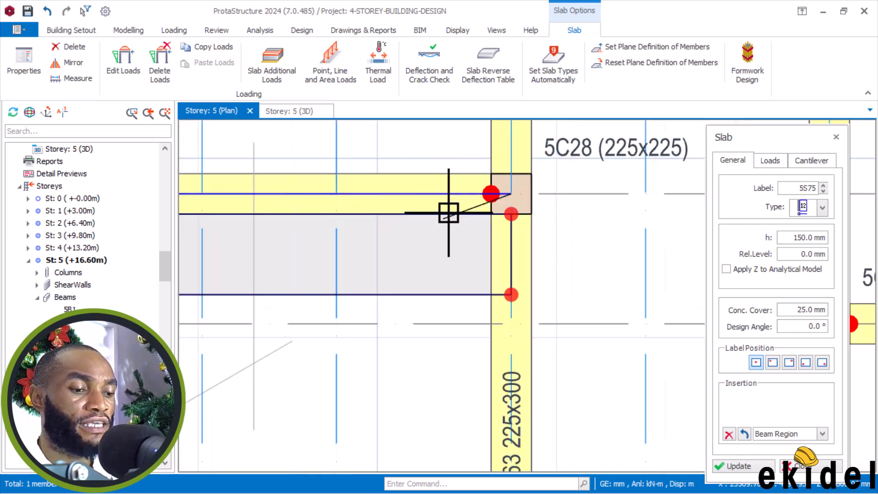
scroll(446, 213, down, 3)
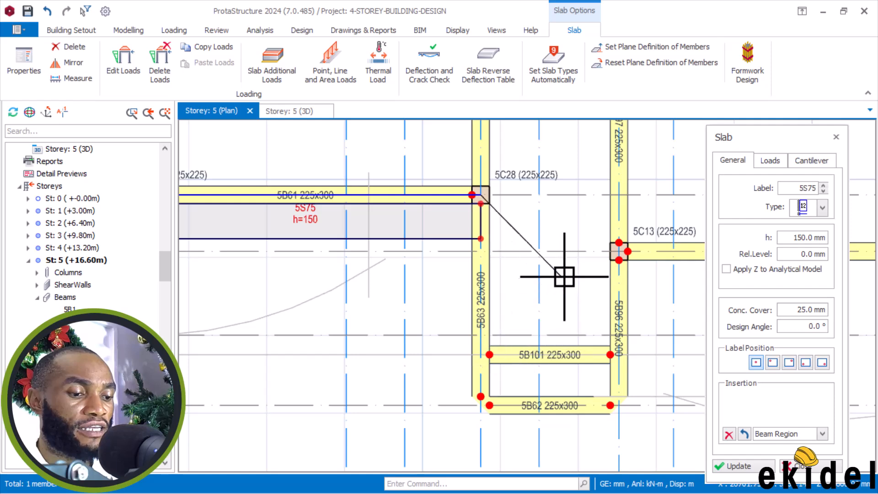
scroll(629, 238, up, 3)
click(512, 356)
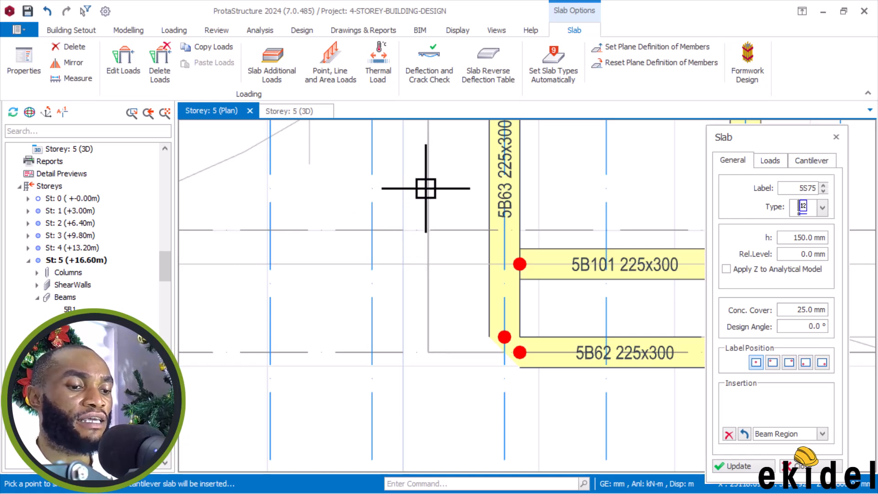
key(Escape)
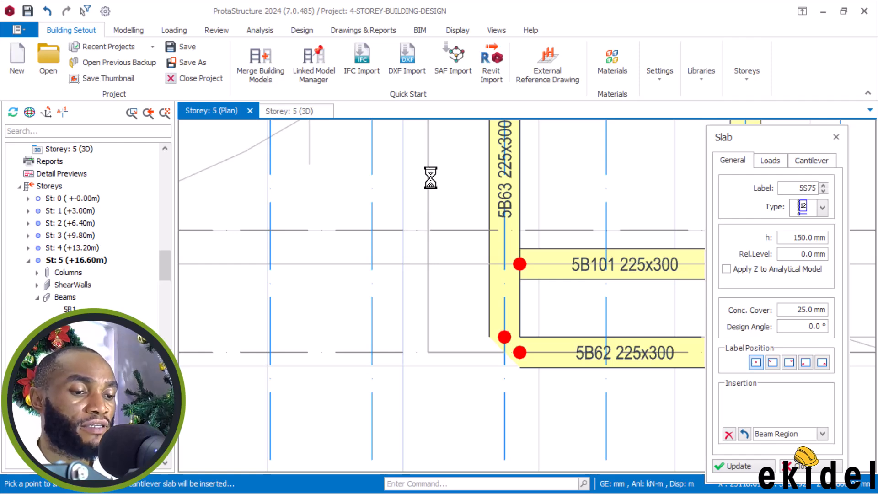
- Insert a 150 mm cantilever slab along the outer side of beam 5B62, from axis A15 to axis A16
scroll(453, 182, down, 1)
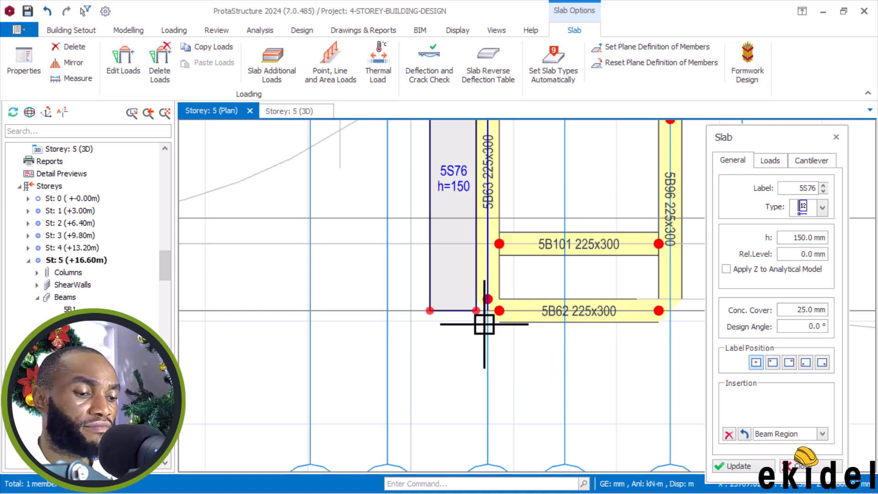
click(487, 310)
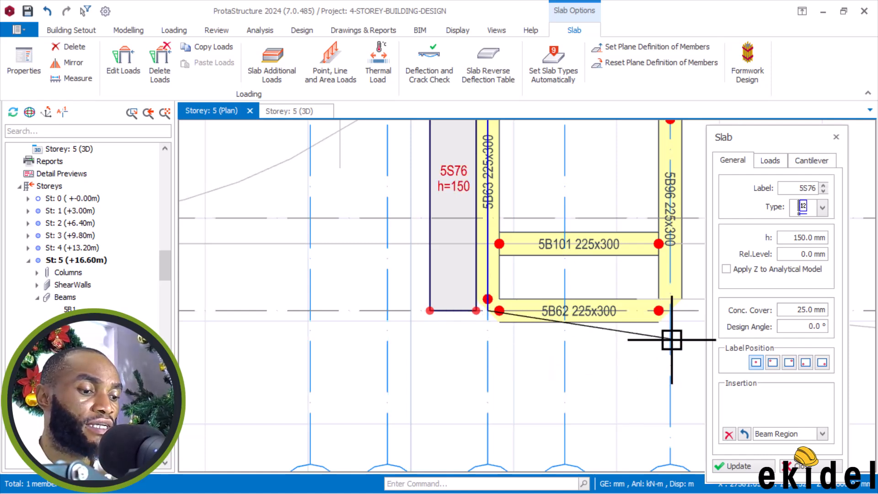
click(669, 312)
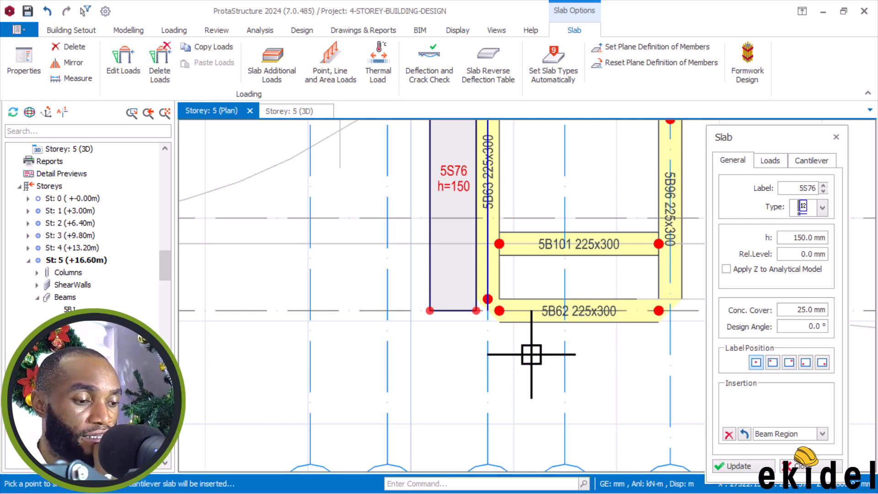
click(515, 361)
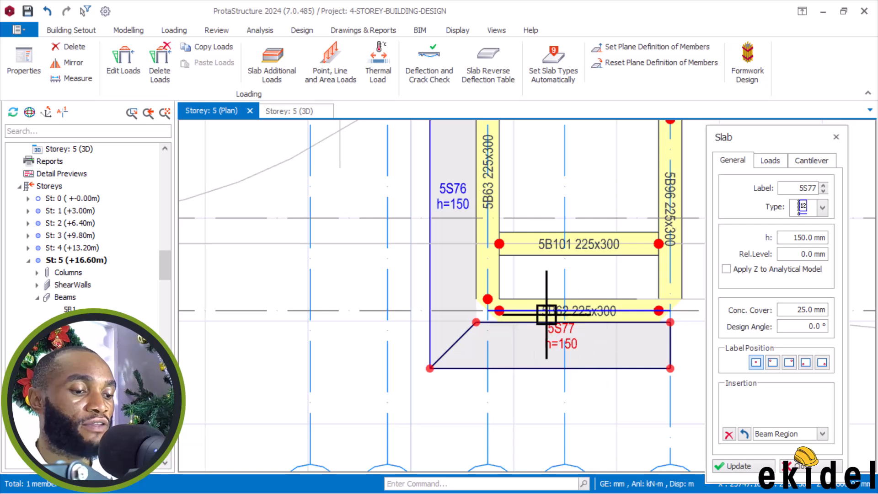
scroll(543, 315, down, 2)
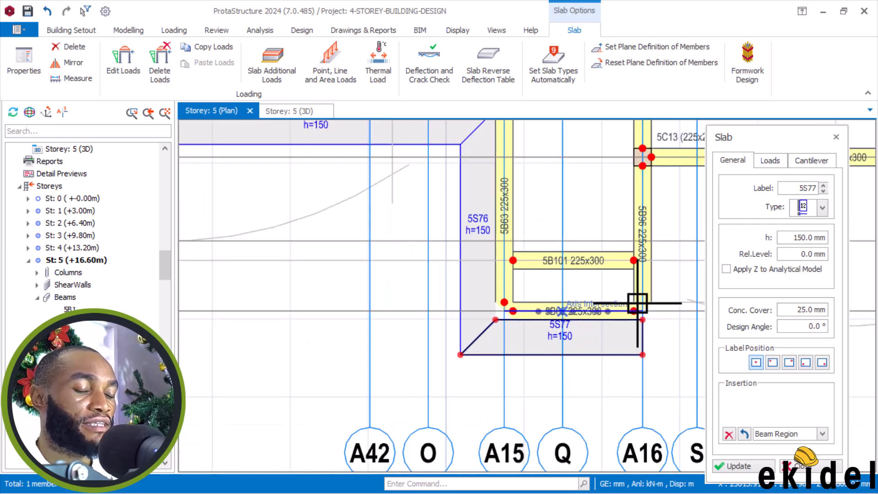
scroll(548, 297, down, 2)
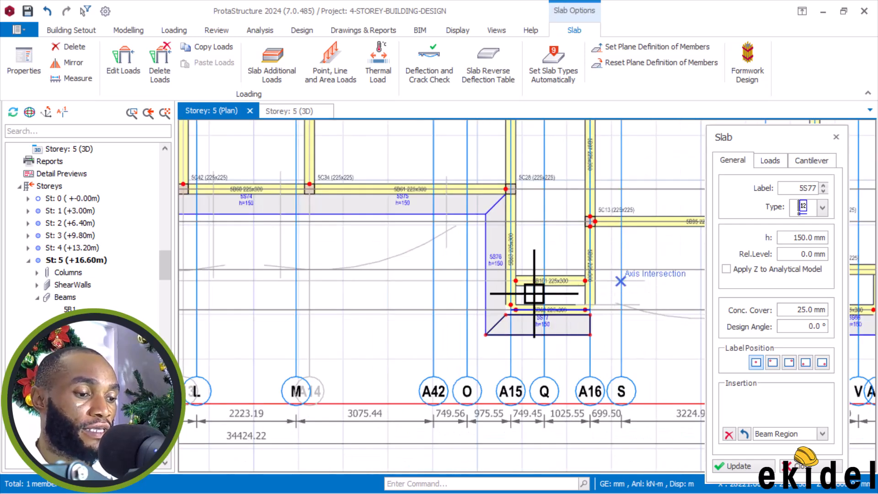
scroll(582, 281, down, 2)
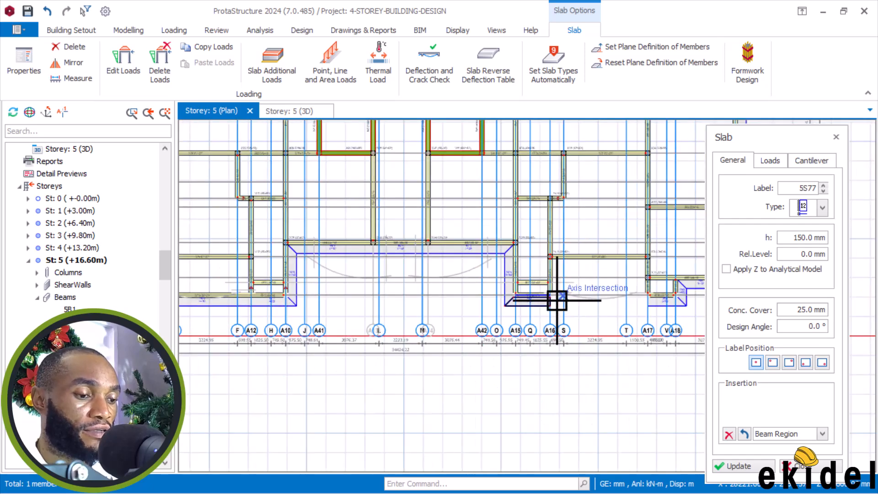
scroll(287, 245, up, 2)
scroll(297, 241, down, 2)
scroll(630, 299, up, 3)
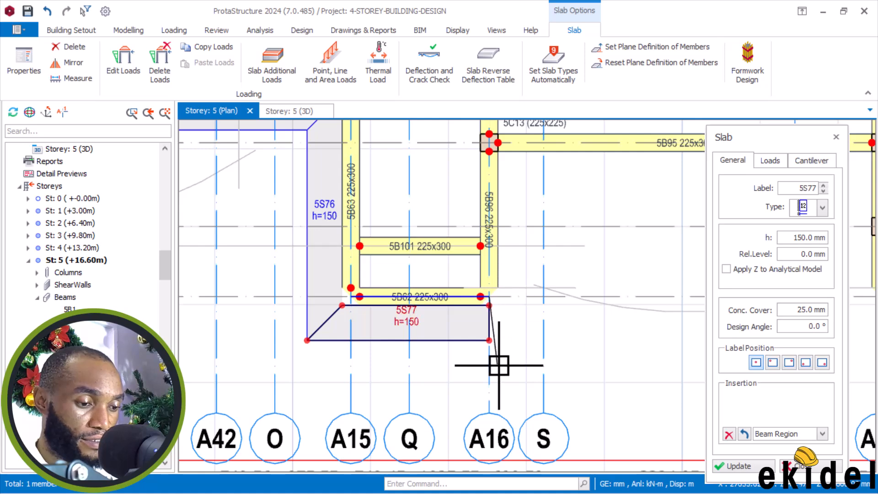
scroll(506, 270, down, 2)
scroll(500, 265, up, 3)
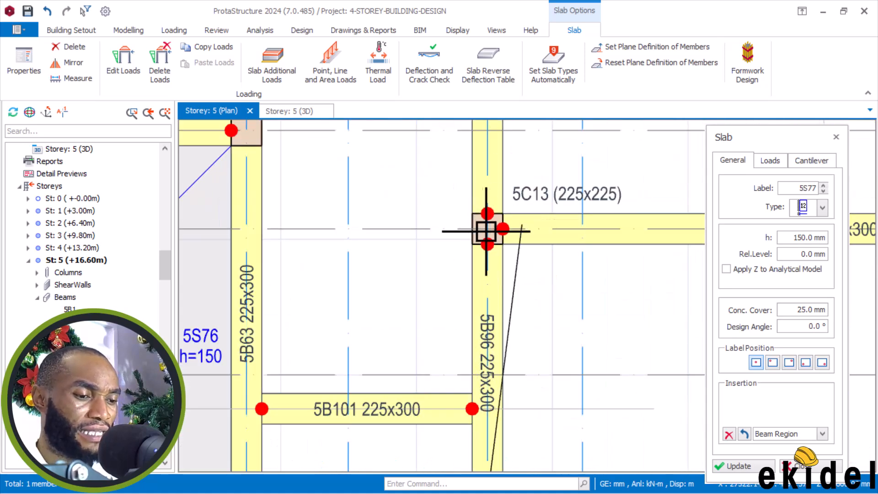
click(456, 269)
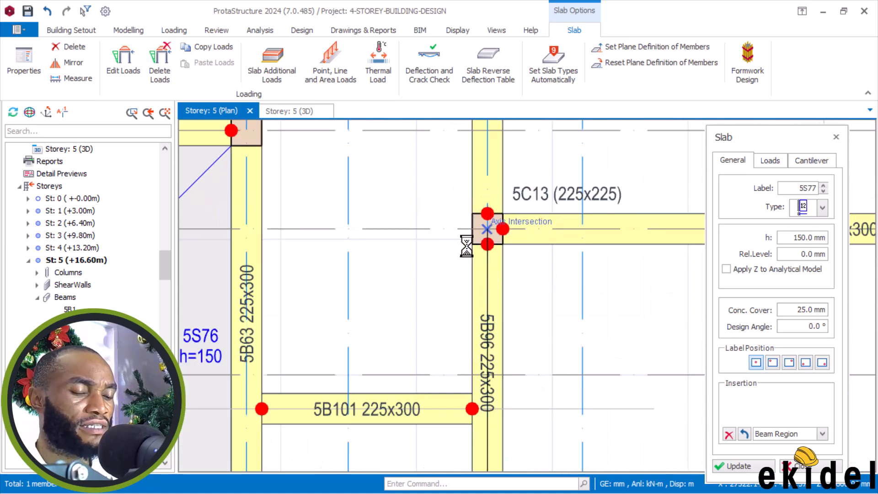
scroll(466, 243, down, 1)
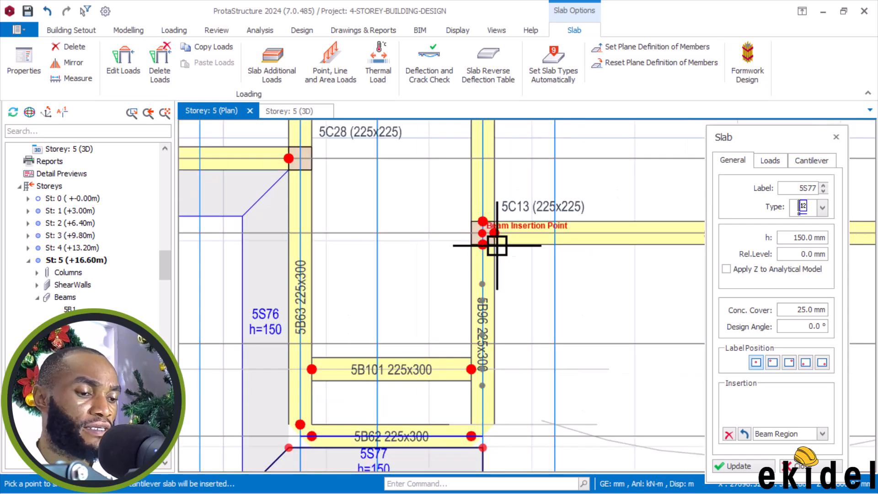
scroll(600, 296, down, 2)
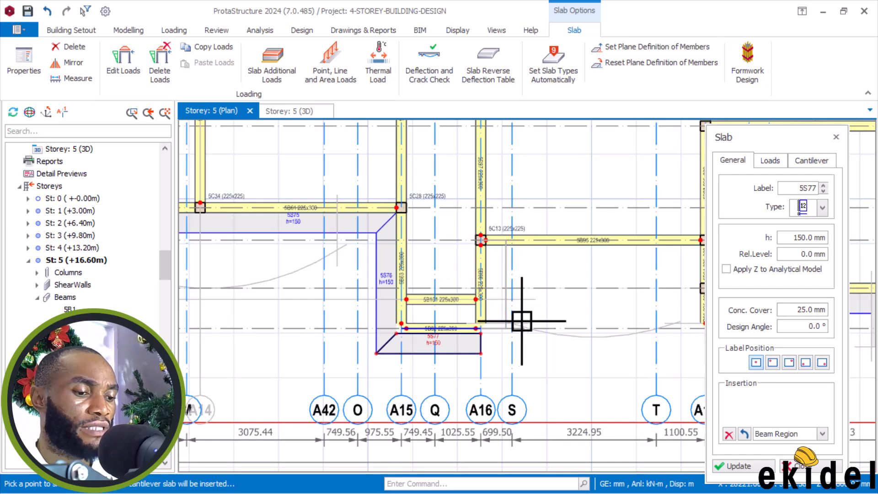
scroll(567, 303, down, 1)
key(Escape)
scroll(507, 321, down, 1)
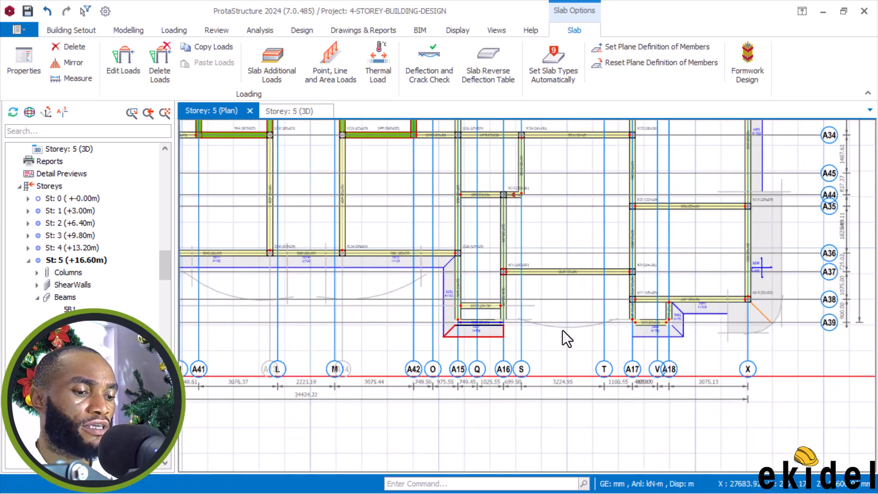
- Set the end condition of beam 5B97, between columns 5C73 and 5C13, to Hinge at Left End (i), applied to the selected beam only
scroll(501, 327, up, 3)
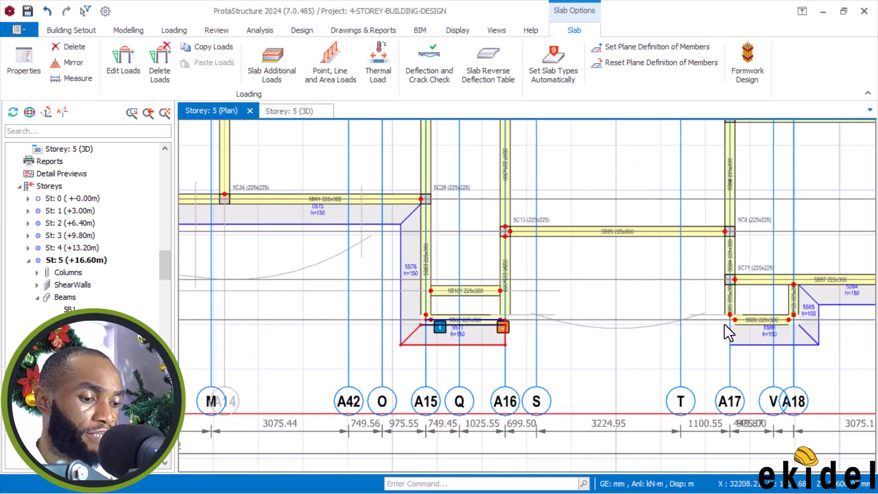
click(506, 307)
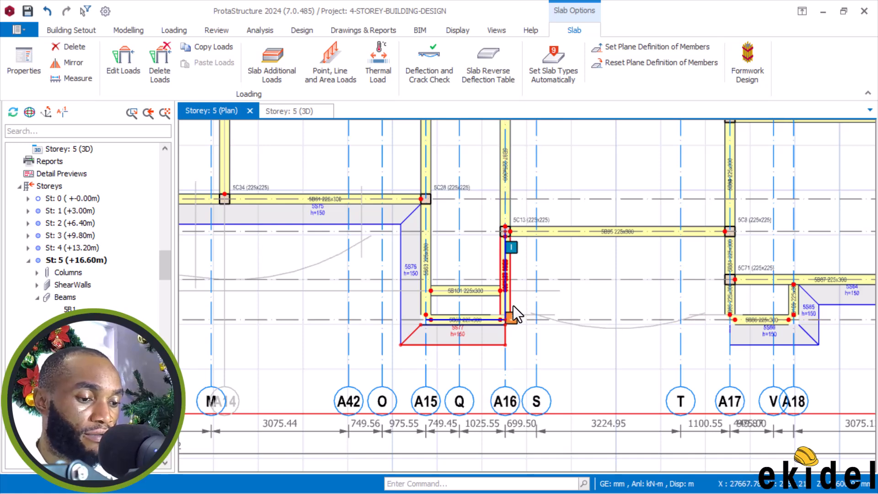
right_click(567, 171)
scroll(552, 171, down, 1)
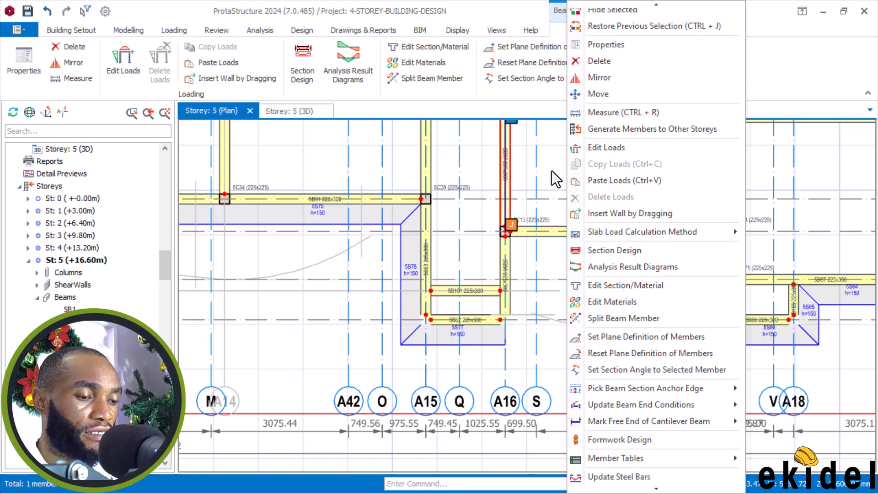
middle_drag(552, 171, 552, 251)
right_click(559, 251)
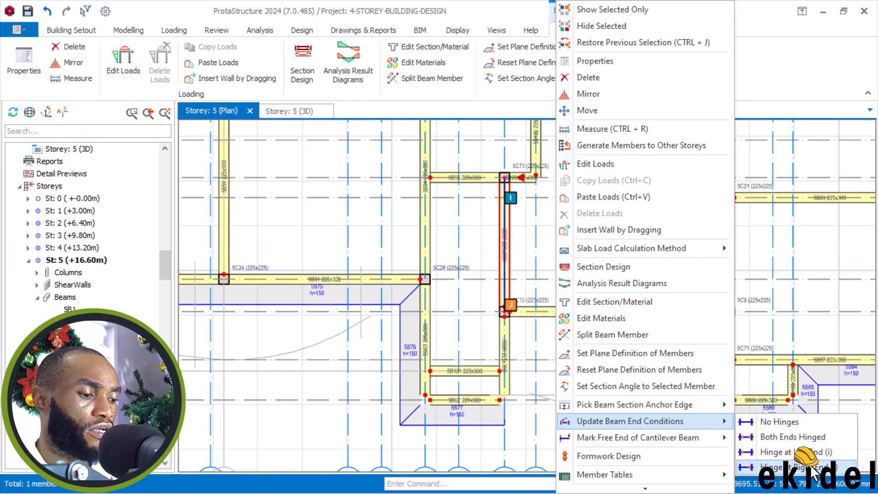
click(812, 468)
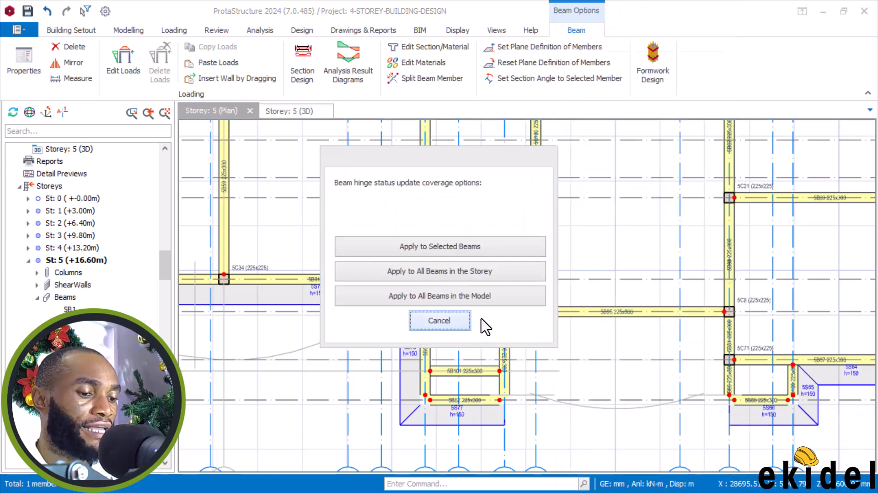
click(460, 321)
right_click(601, 246)
mouse_move(717, 428)
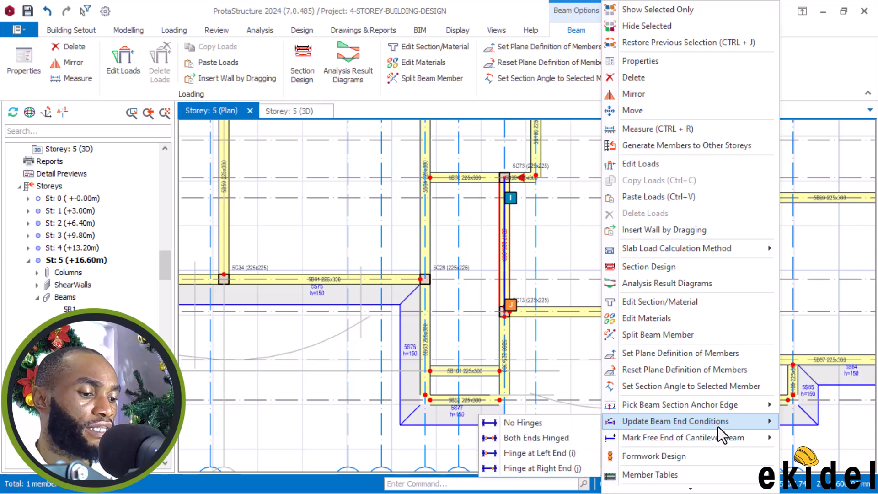
click(569, 450)
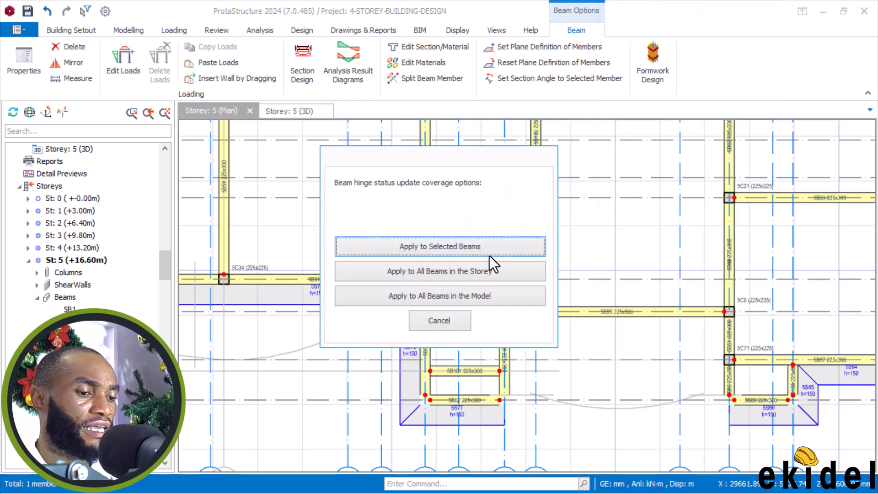
click(487, 249)
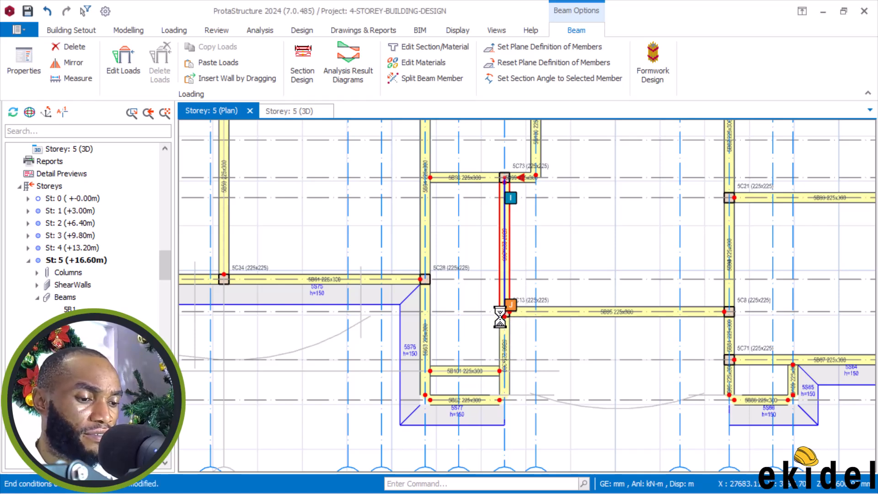
- Set the end conditions of beam 5B96, below column 5C13, to No Hinges, applied to the selected beam only
click(508, 338)
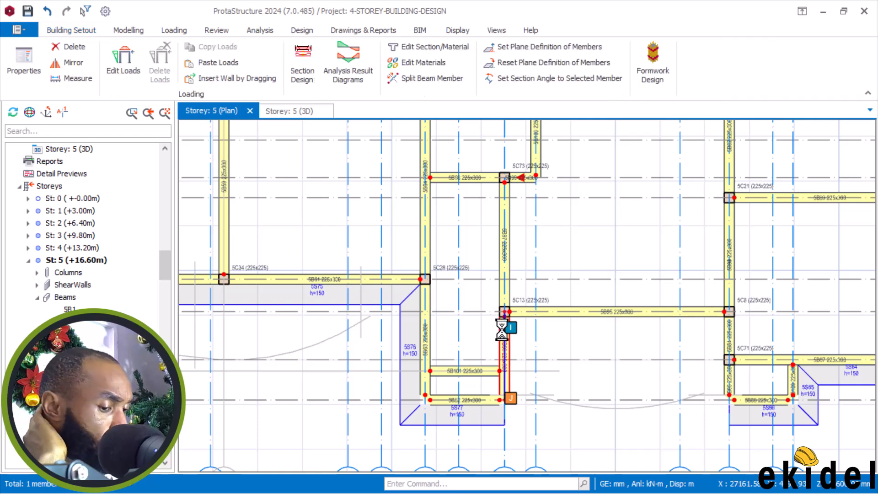
right_click(483, 299)
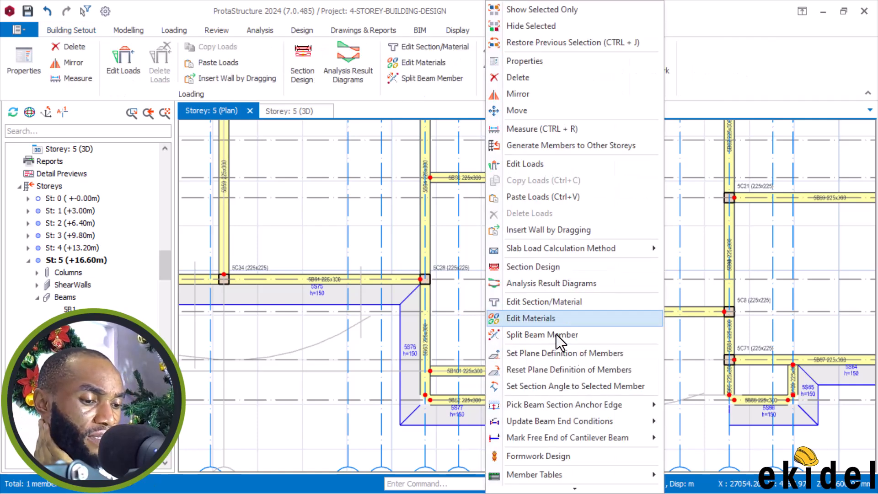
mouse_move(635, 422)
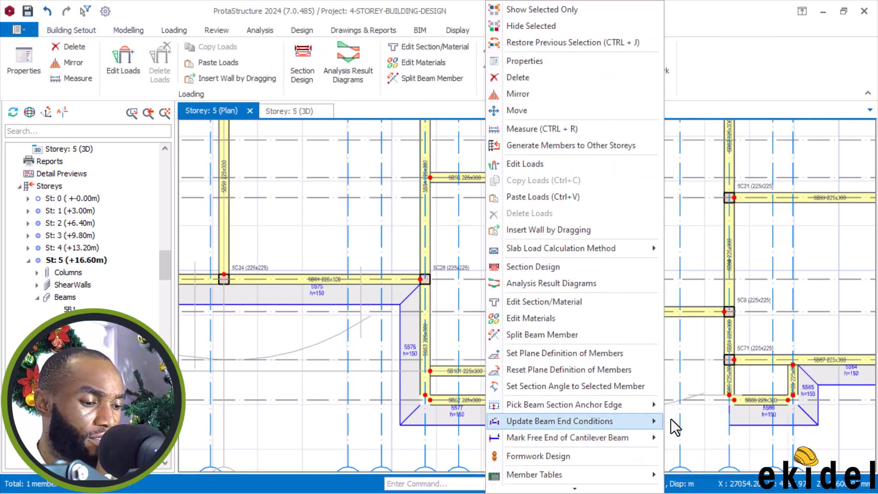
click(691, 418)
click(490, 248)
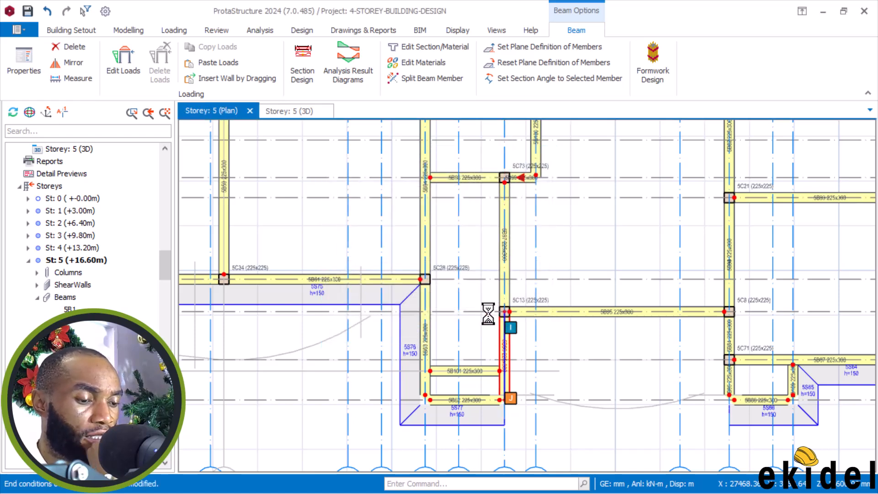
- Mark the I end of beam 5B96 as its free cantilever end
right_click(491, 312)
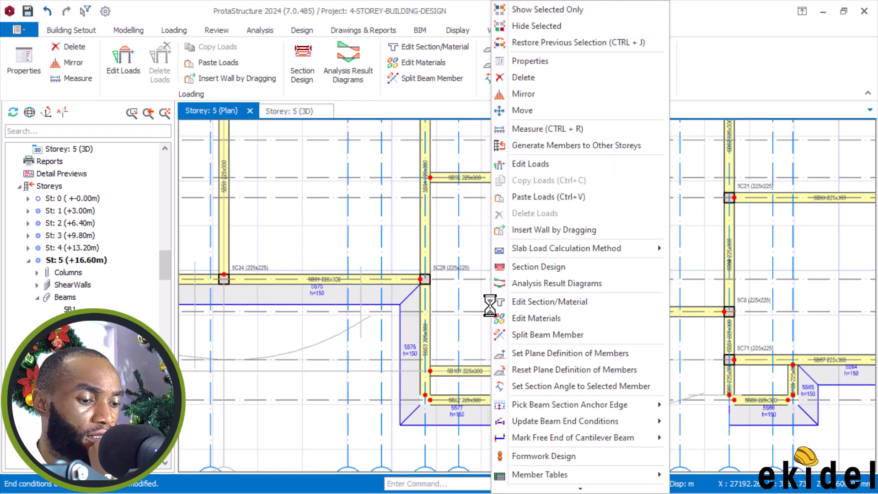
mouse_move(640, 439)
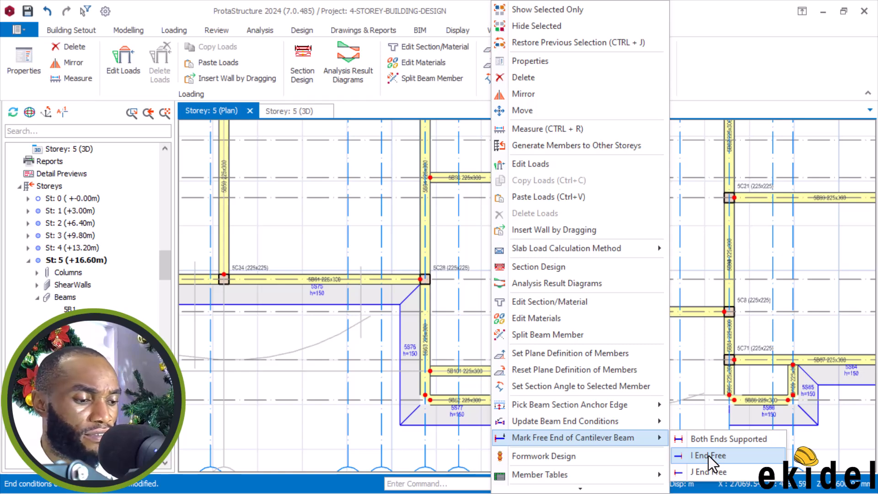
click(709, 456)
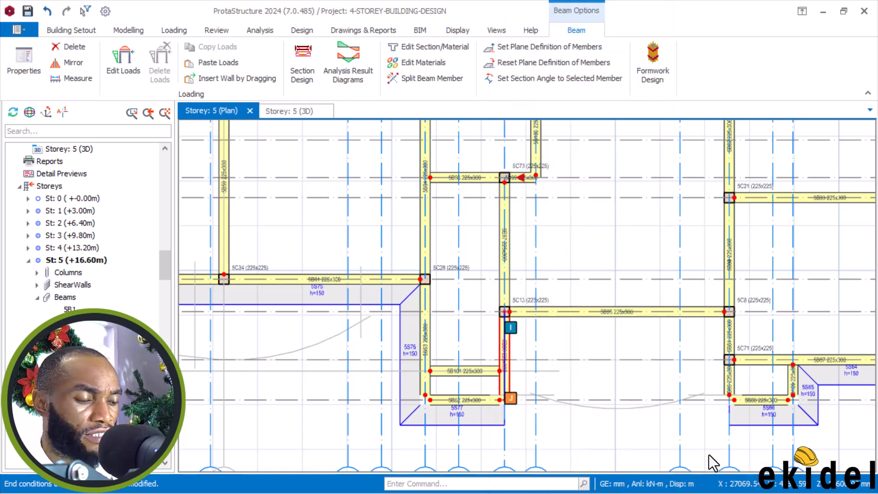
- Mark the J end of beam 5B96, away from column 5C13, as its free cantilever end
right_click(484, 328)
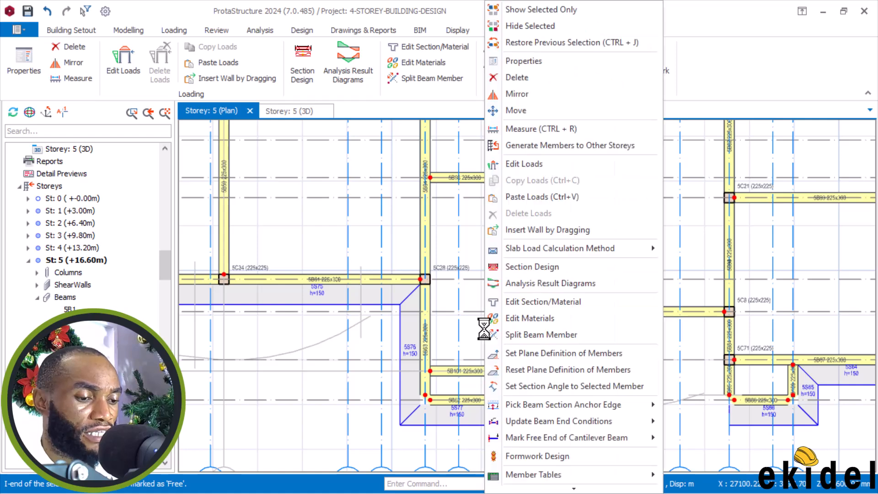
mouse_move(624, 439)
click(696, 473)
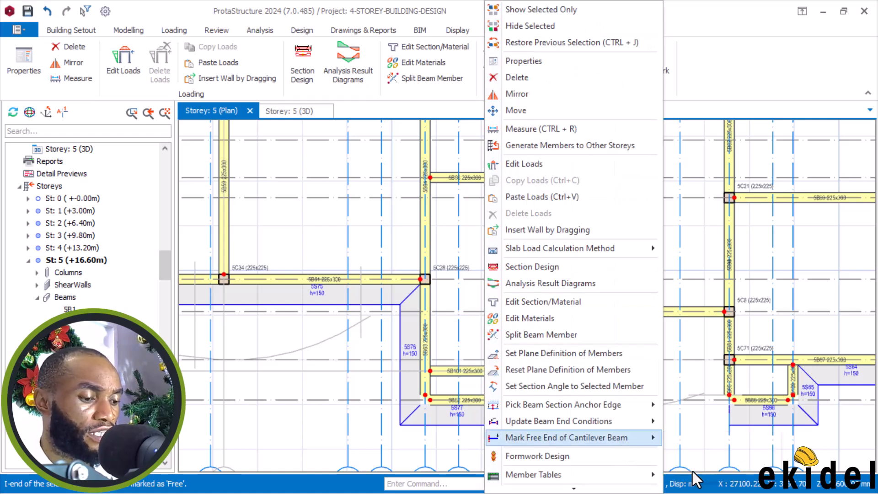
- Set the end conditions of beam 5B63, below column 5C28, to No Hinges, applied to the selected beam only
click(431, 306)
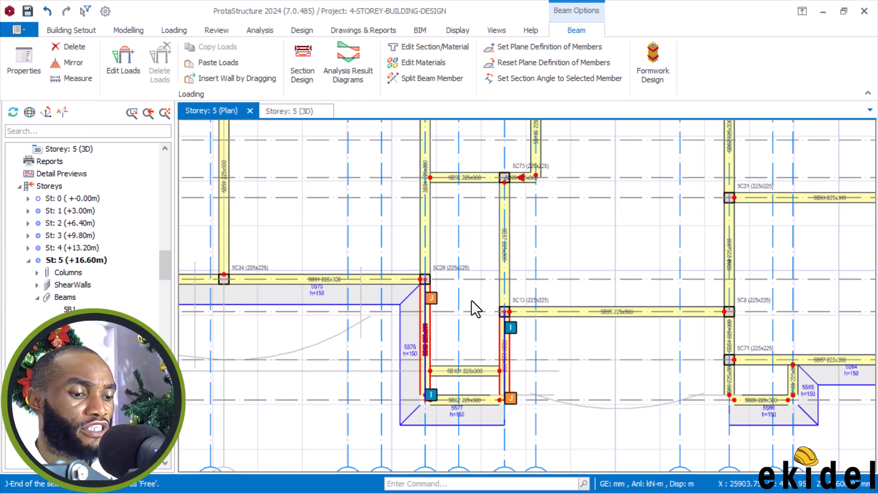
right_click(492, 293)
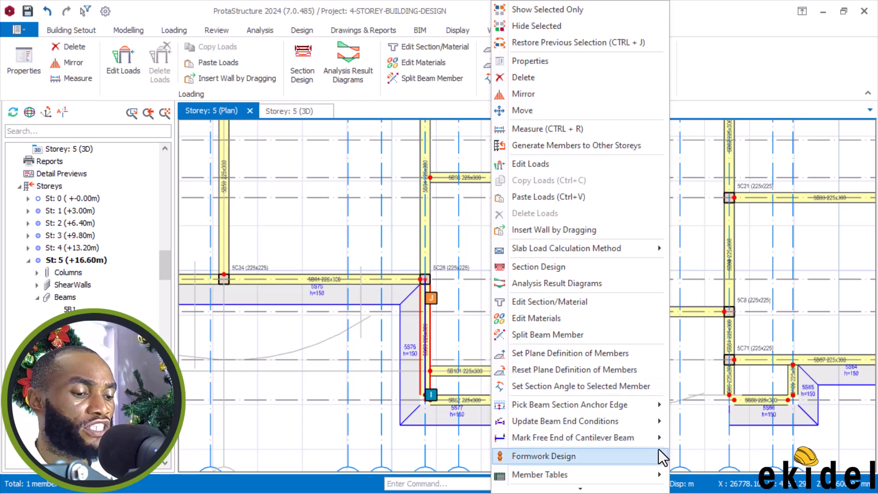
mouse_move(654, 420)
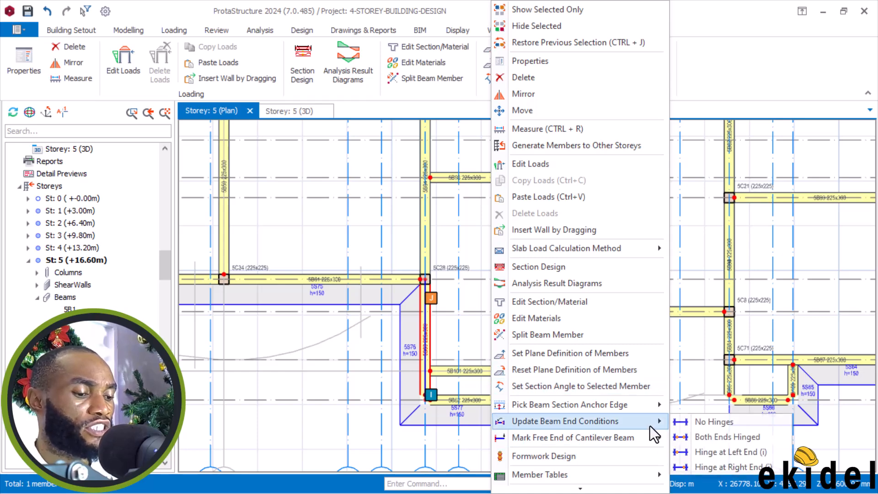
click(683, 420)
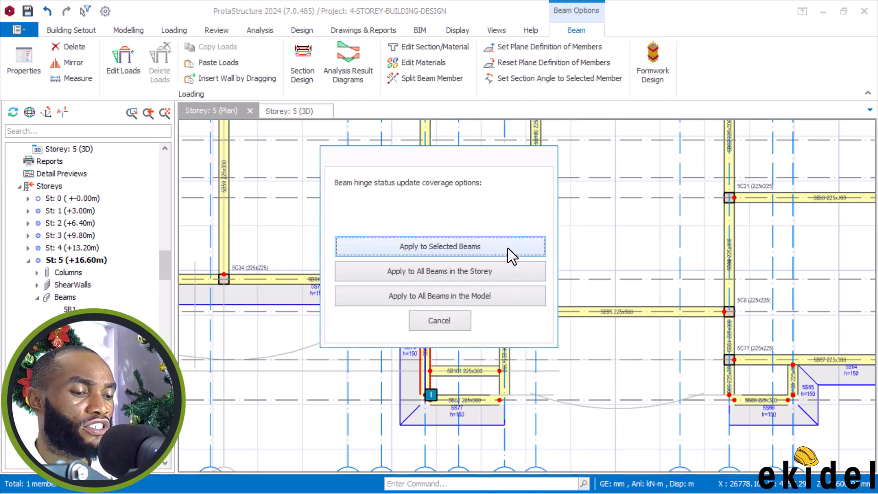
click(508, 248)
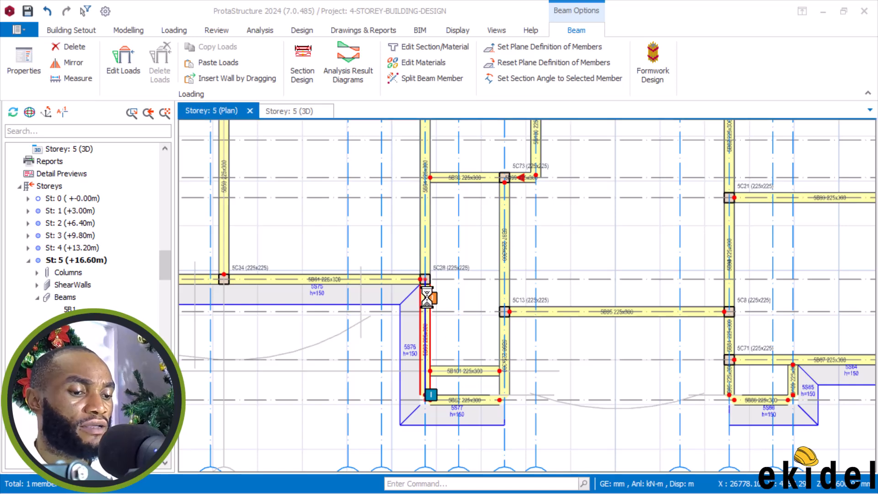
- Mark the J end of beam 5B63 as its free cantilever end
right_click(427, 297)
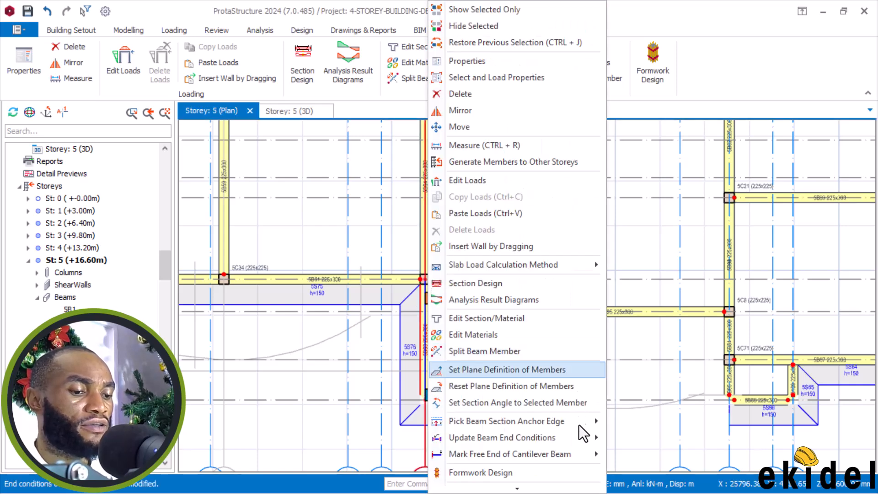
mouse_move(588, 458)
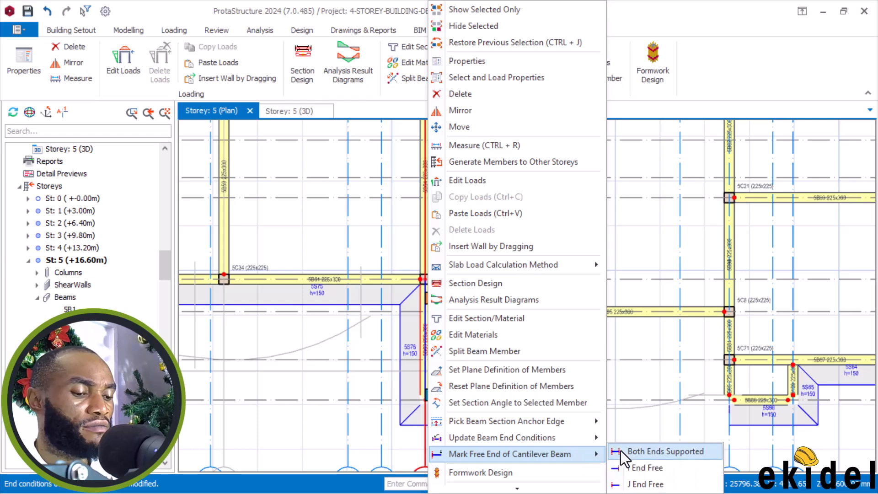
click(647, 484)
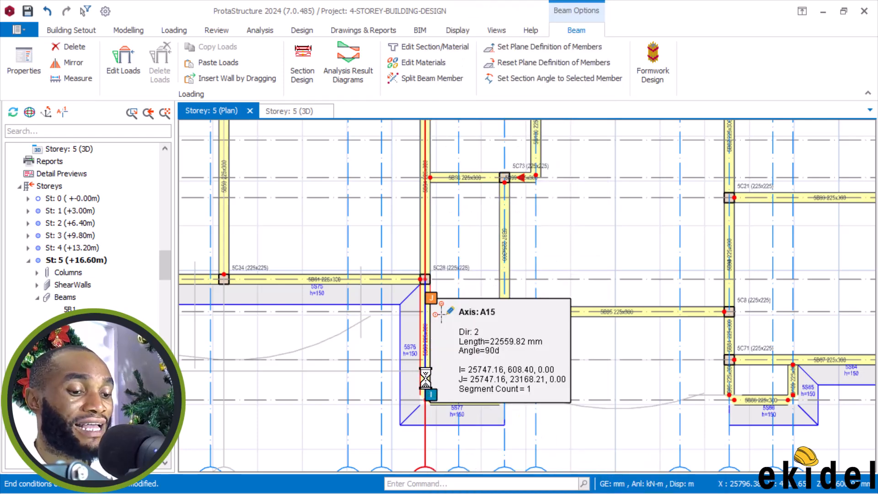
click(568, 310)
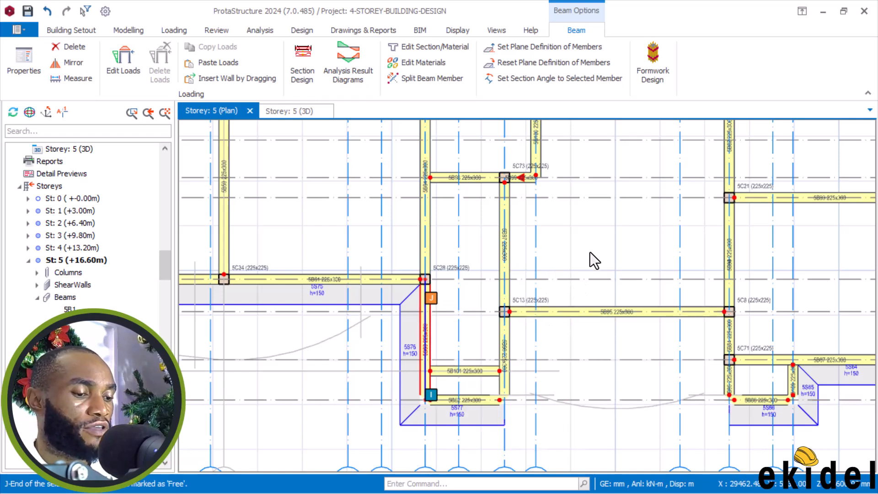
- Mark the I end of beam 5B63, away from column 5C28, as its free cantilever end
right_click(508, 247)
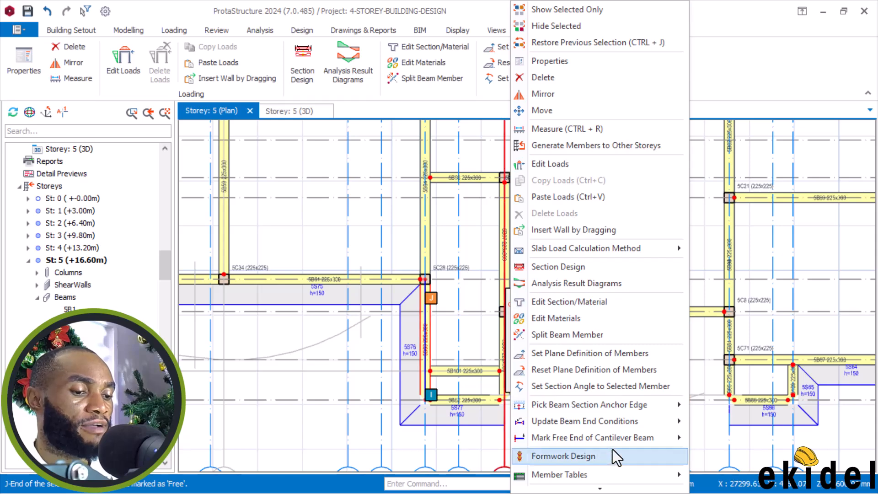
mouse_move(659, 438)
click(707, 455)
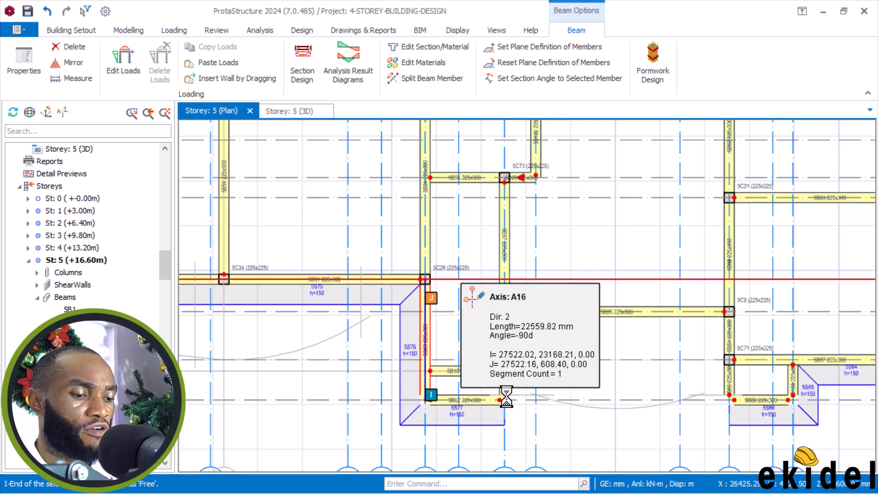
- Open the properties of cantilever slab 5S77 along beam 5B62 and update the slab with its settings
scroll(506, 396, up, 1)
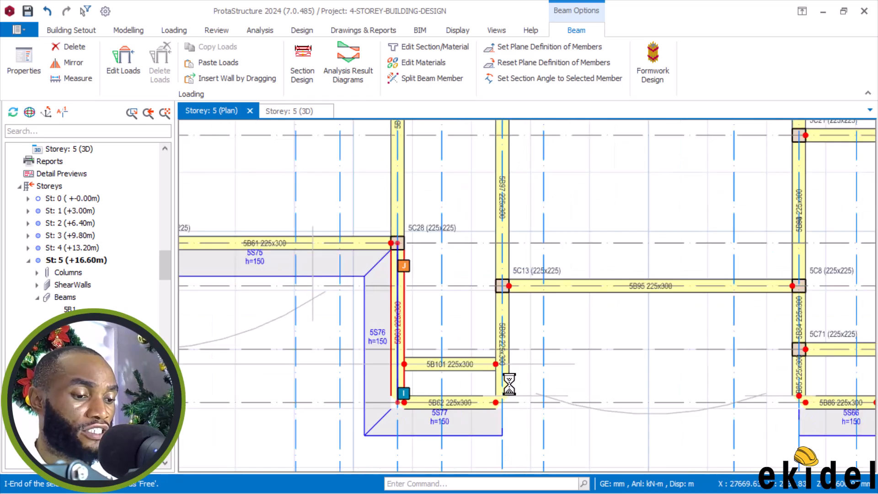
click(507, 376)
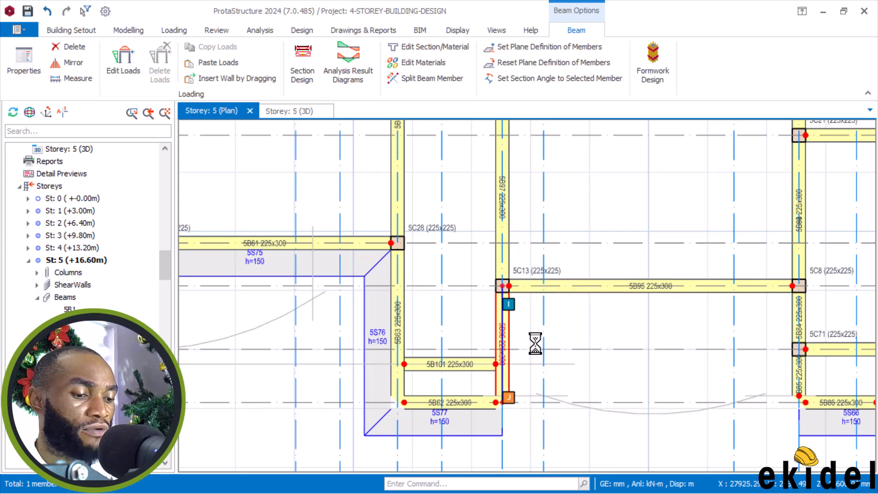
middle_drag(534, 345, 635, 306)
click(532, 389)
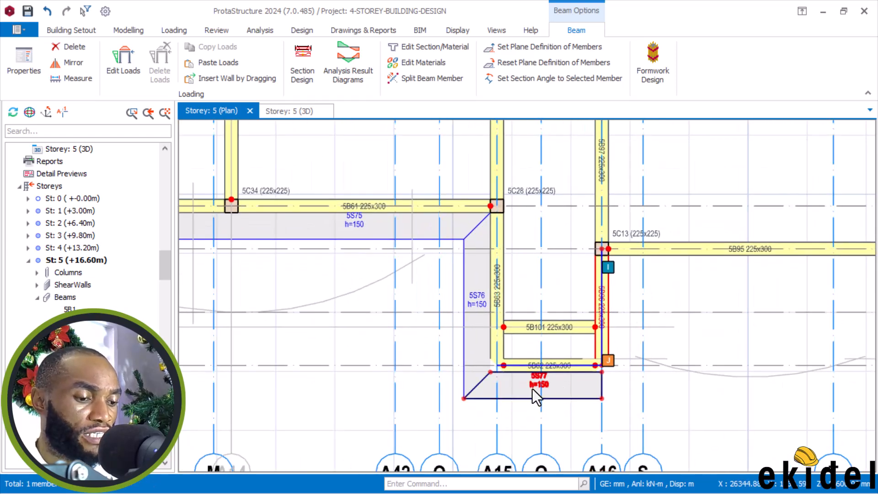
right_click(531, 265)
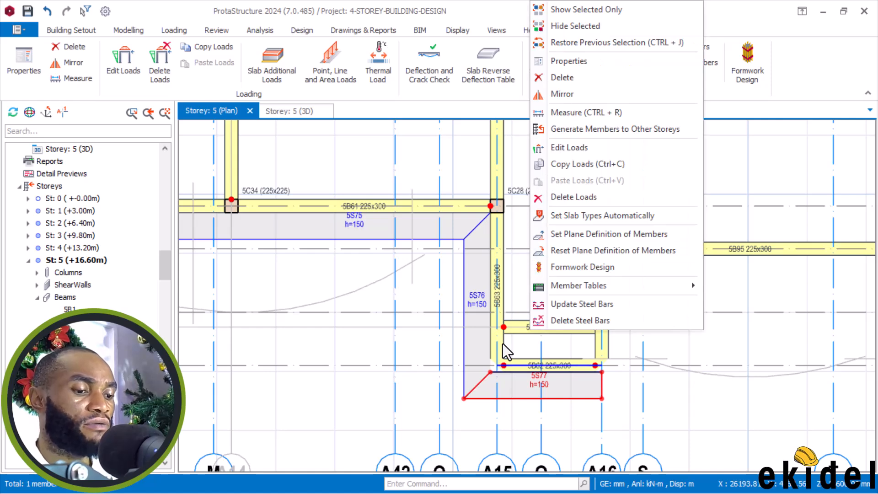
click(602, 61)
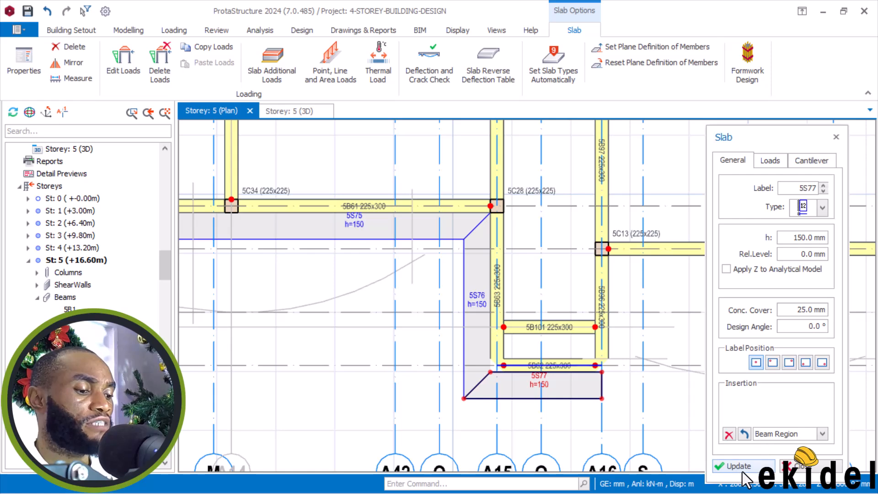
click(742, 469)
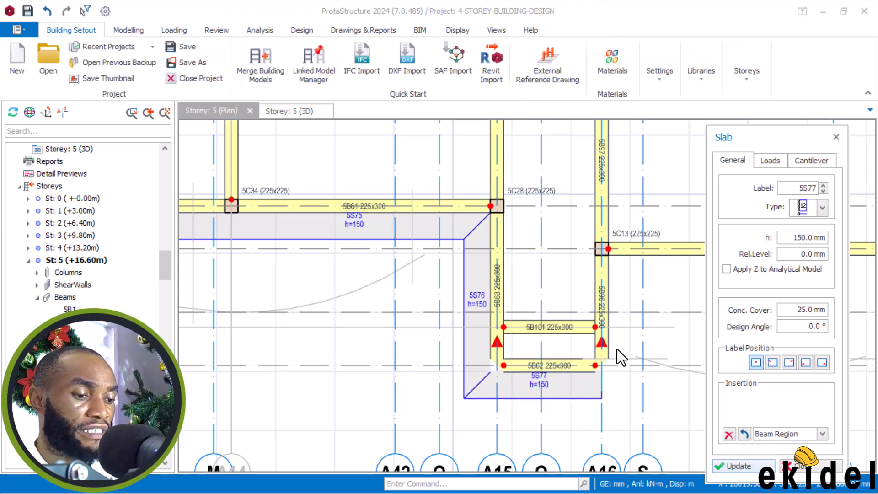
scroll(497, 349, down, 1)
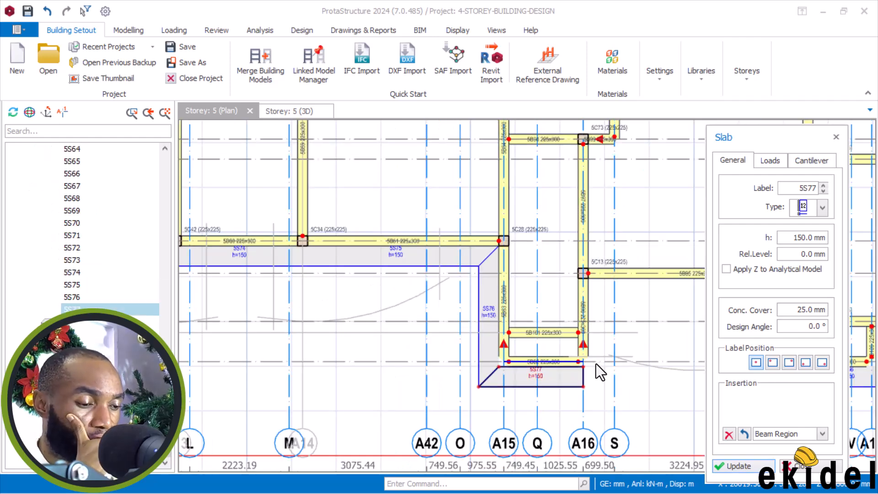
- Insert a 150 mm cantilever slab along the outer side of beam 5B96, below column 5C13
scroll(590, 354, up, 1)
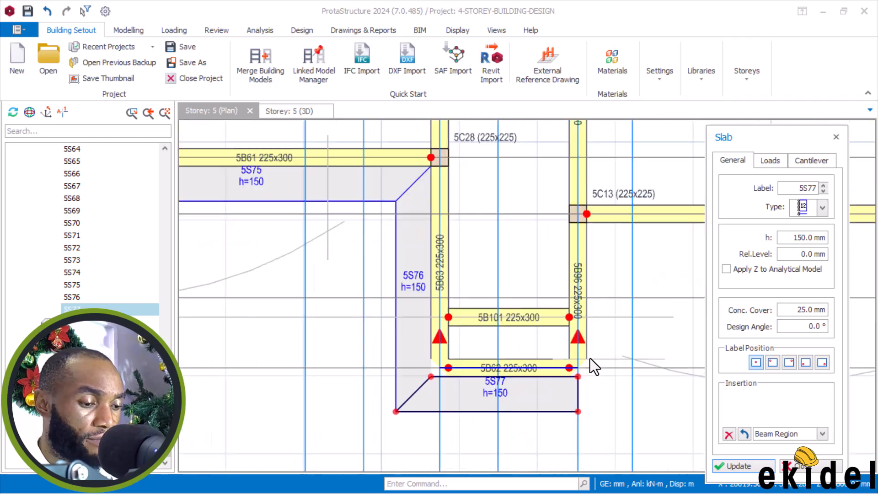
scroll(577, 369, up, 1)
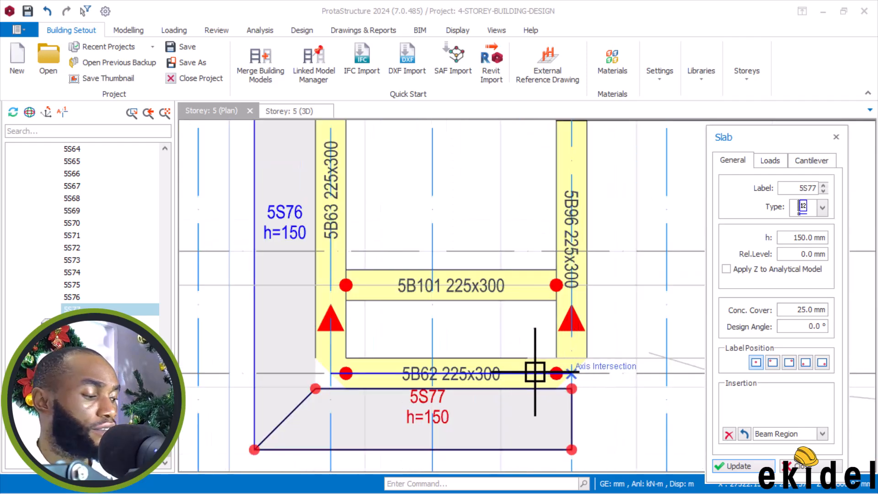
scroll(508, 399, down, 2)
scroll(532, 263, up, 1)
scroll(524, 321, up, 2)
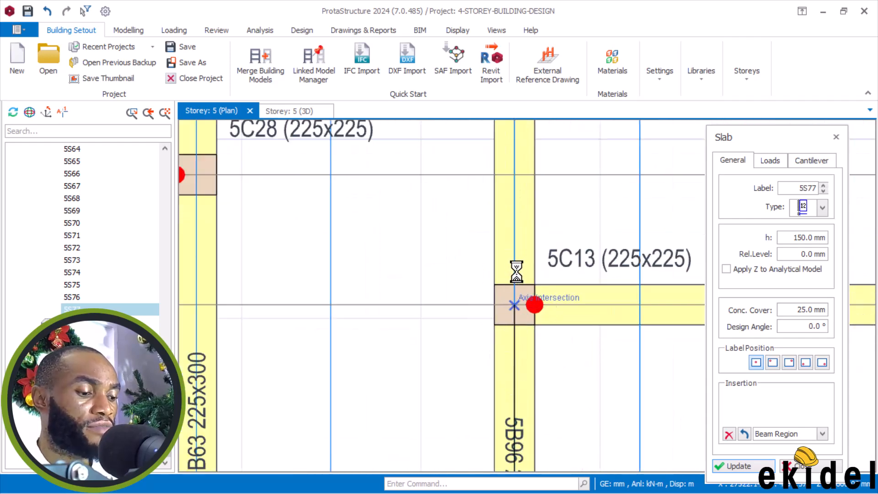
scroll(535, 318, down, 2)
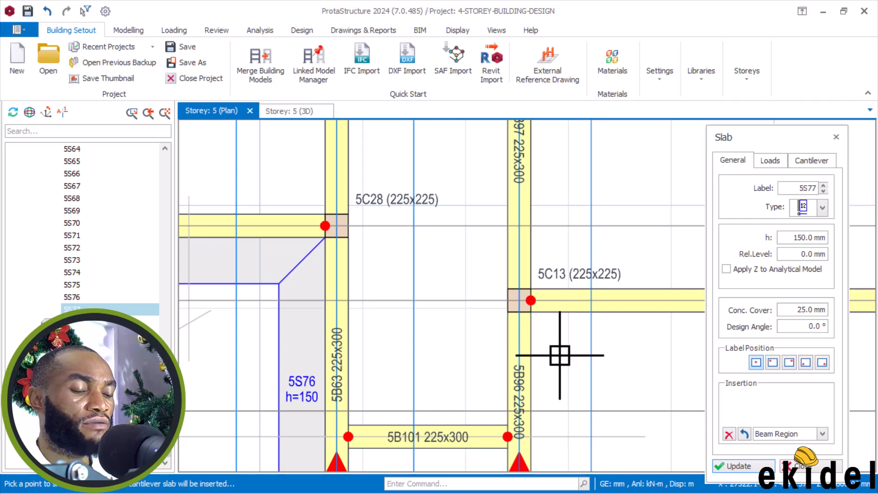
scroll(547, 362, down, 1)
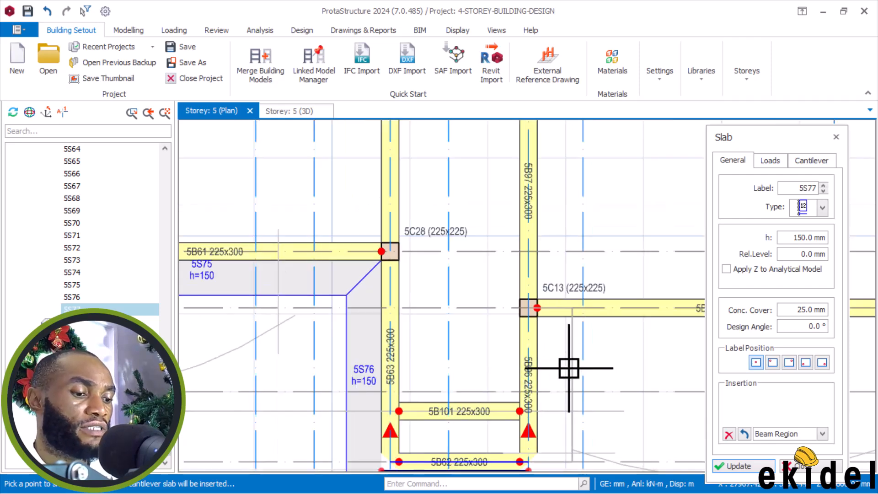
click(526, 351)
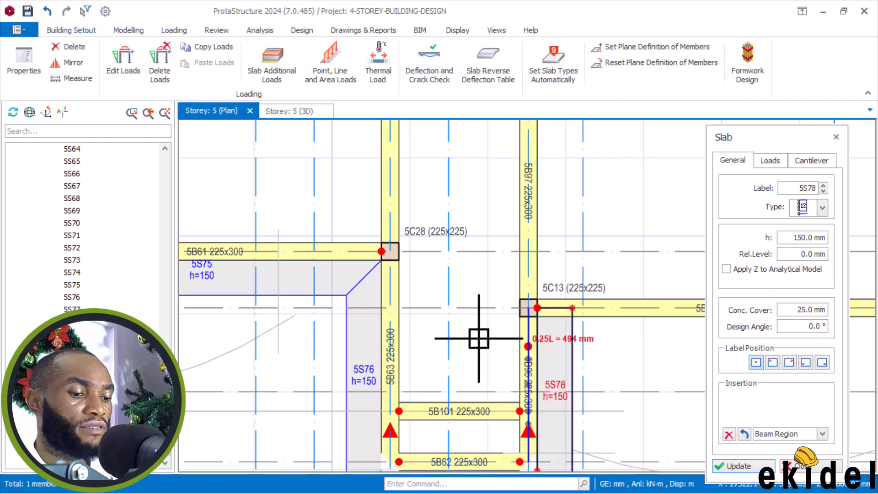
scroll(481, 327, down, 1)
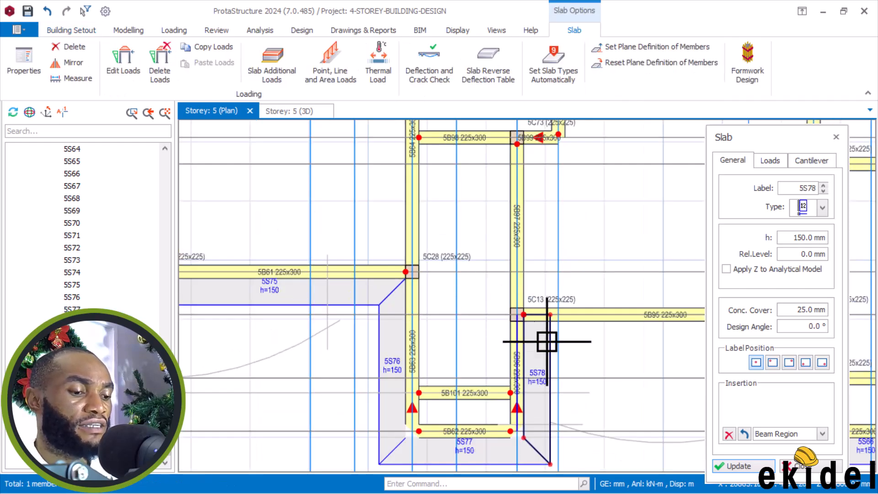
scroll(477, 324, down, 1)
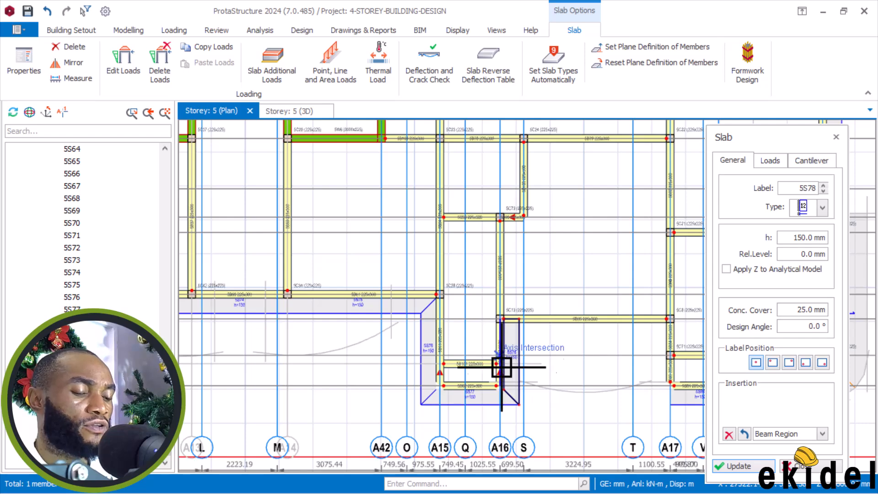
- Remove the cantilever slab just placed along beam 5B96
key(Escape)
scroll(513, 356, up, 1)
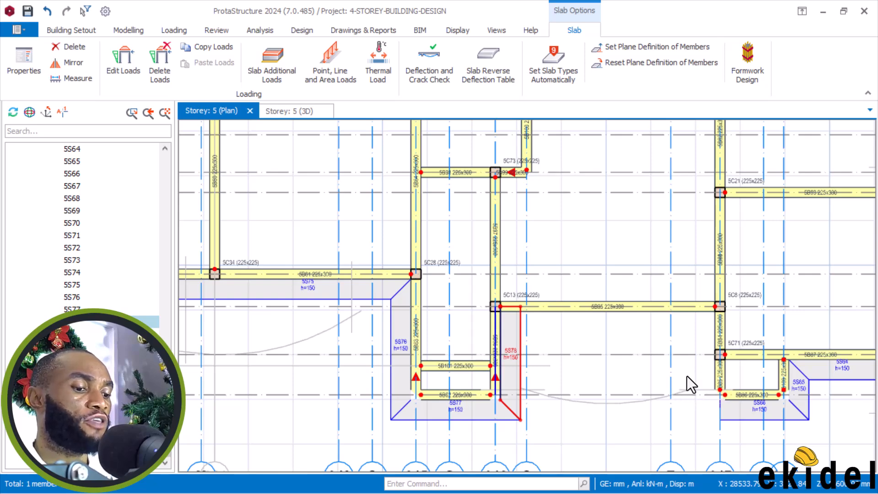
scroll(630, 331, down, 1)
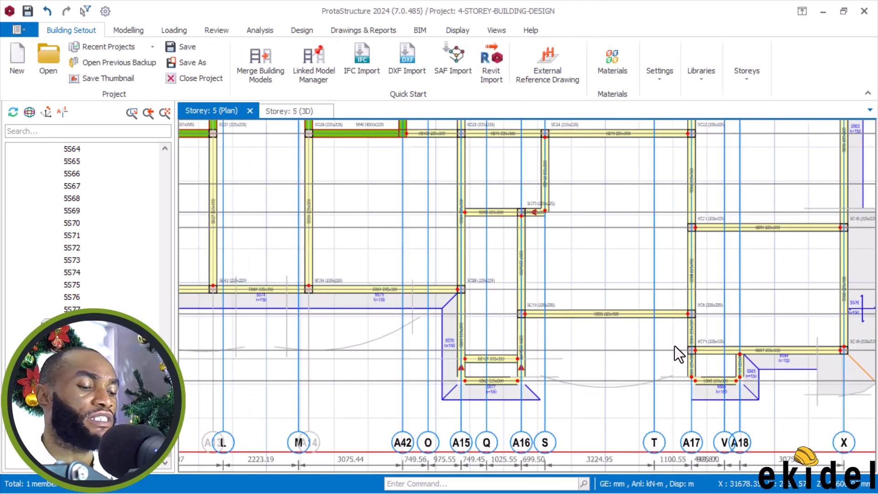
- Set the end conditions of beam 5B85, below column 5C71, to No Hinges, applied to the selected beam only
scroll(661, 316, up, 2)
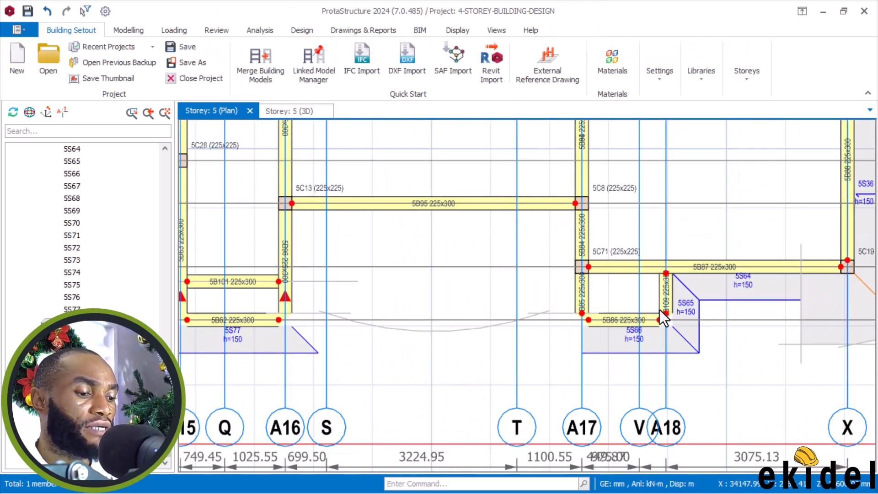
click(588, 293)
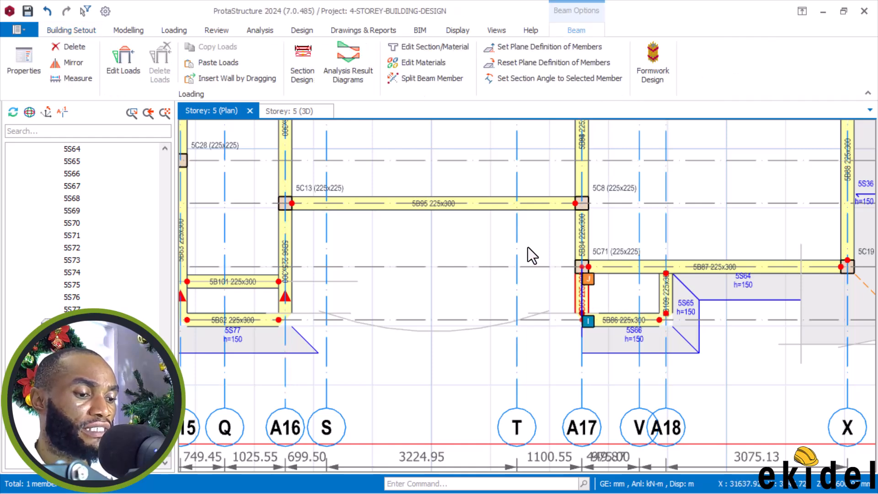
right_click(528, 248)
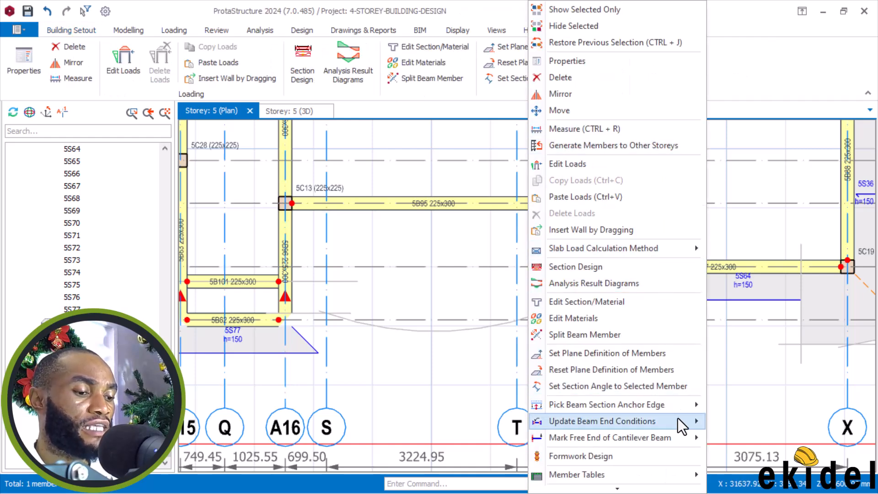
mouse_move(683, 425)
click(723, 421)
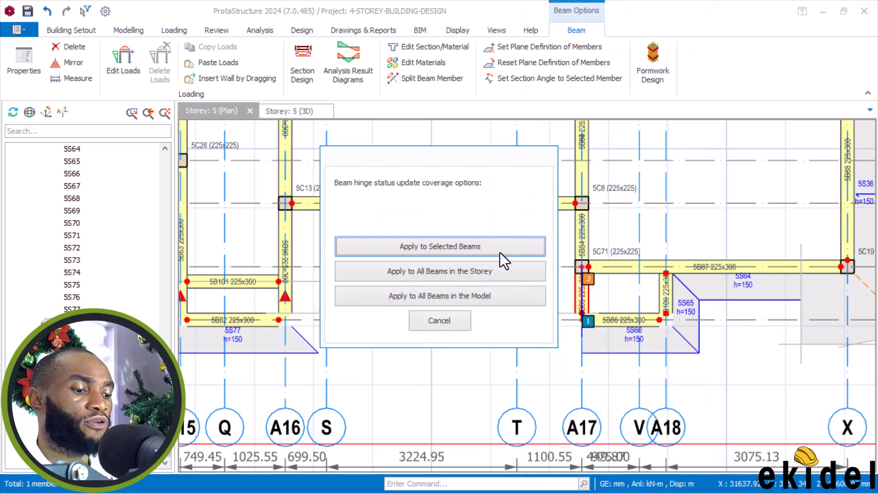
click(483, 251)
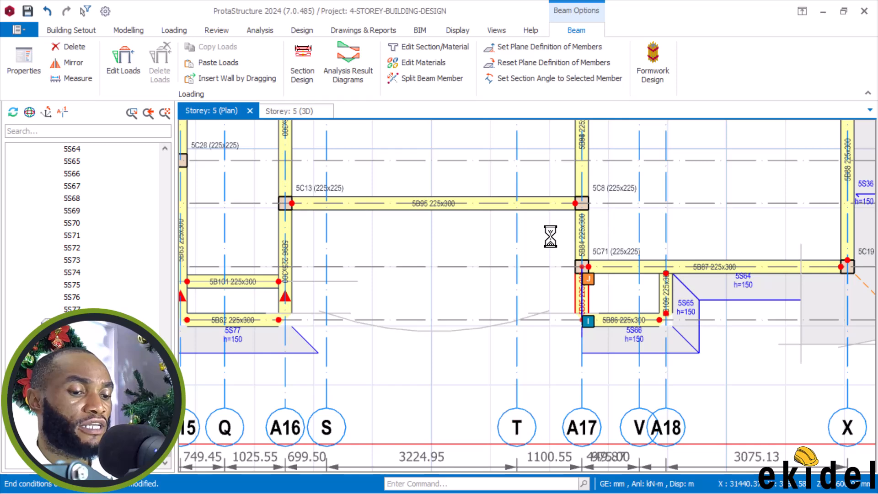
- Mark the J end of beam 5B85, at column 5C71, as its free cantilever end
right_click(550, 236)
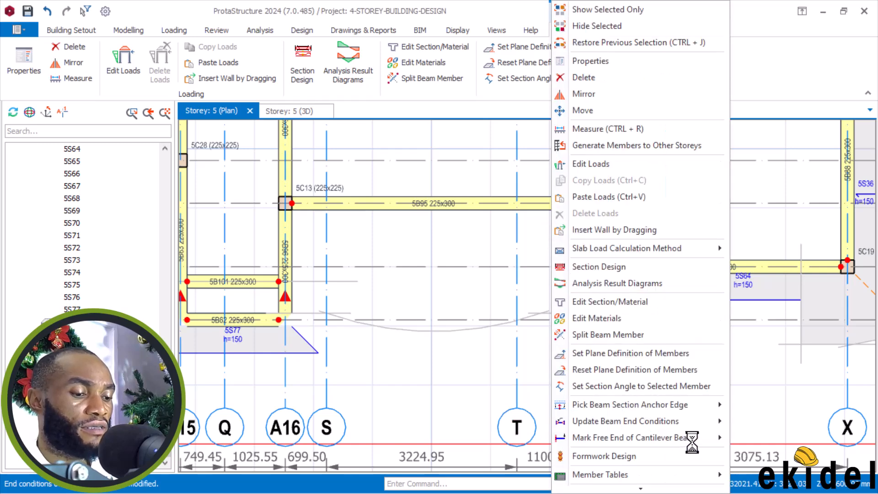
mouse_move(697, 440)
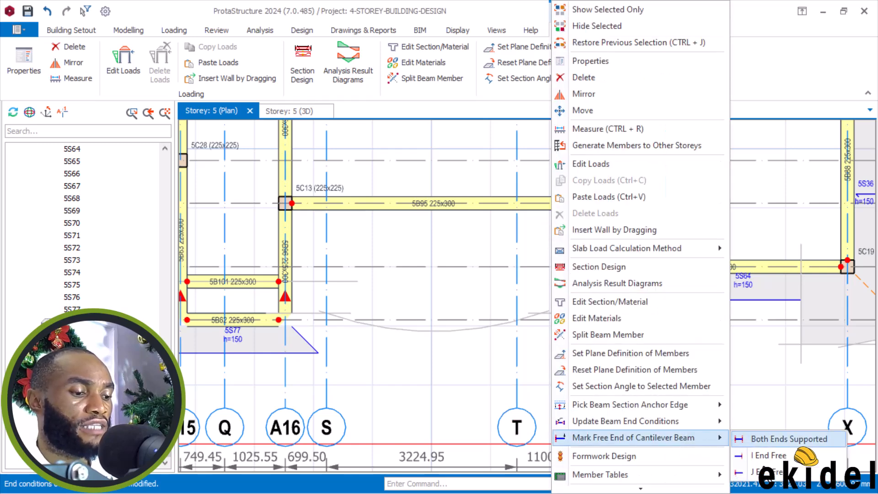
click(760, 472)
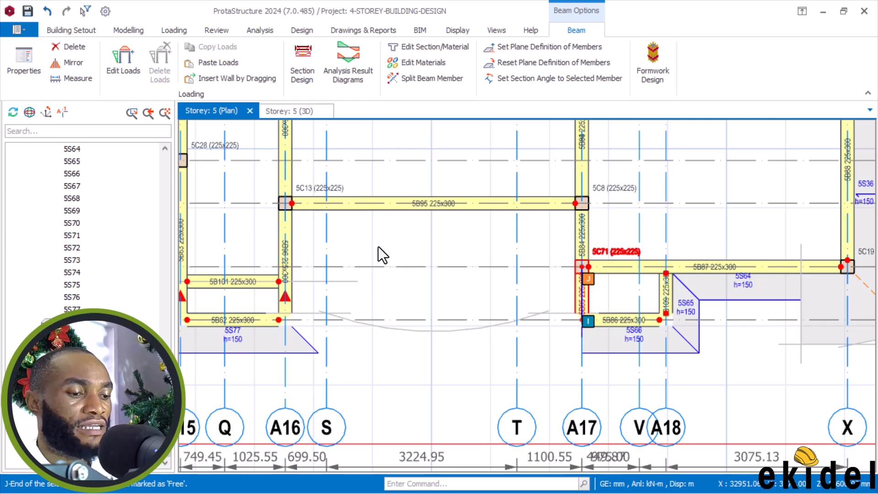
- Mark the I end of beam 5B85, away from column 5C71, as its free cantilever end
middle_drag(797, 235, 569, 237)
middle_drag(460, 232, 473, 177)
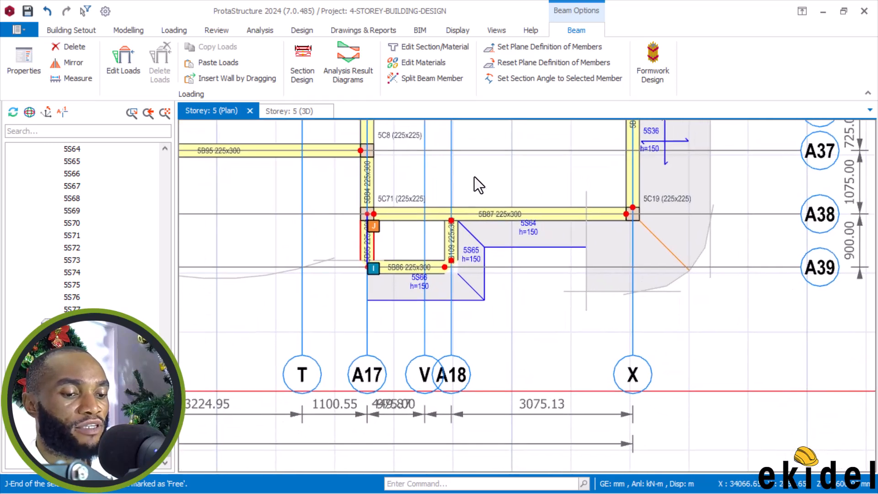
right_click(525, 174)
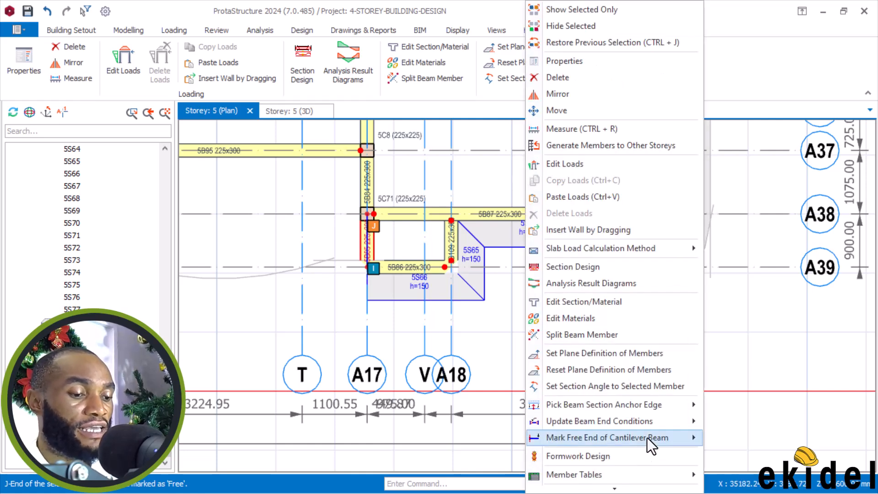
mouse_move(652, 438)
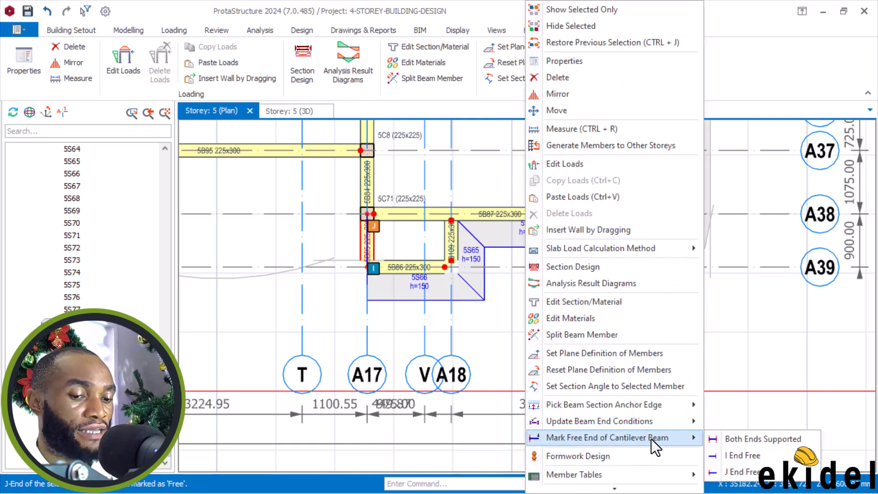
click(734, 460)
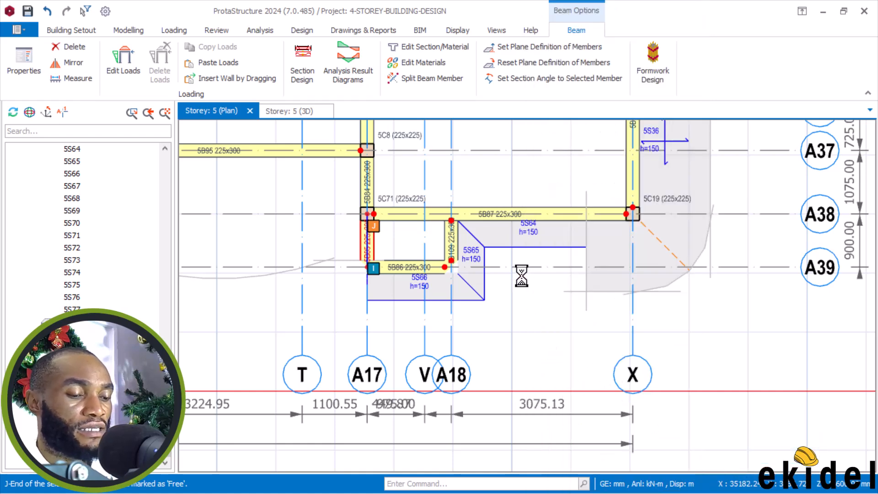
click(452, 240)
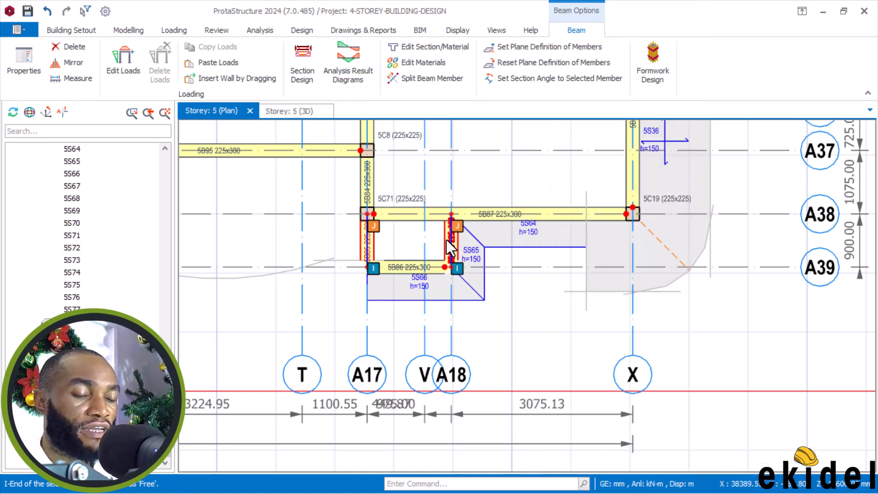
right_click(490, 196)
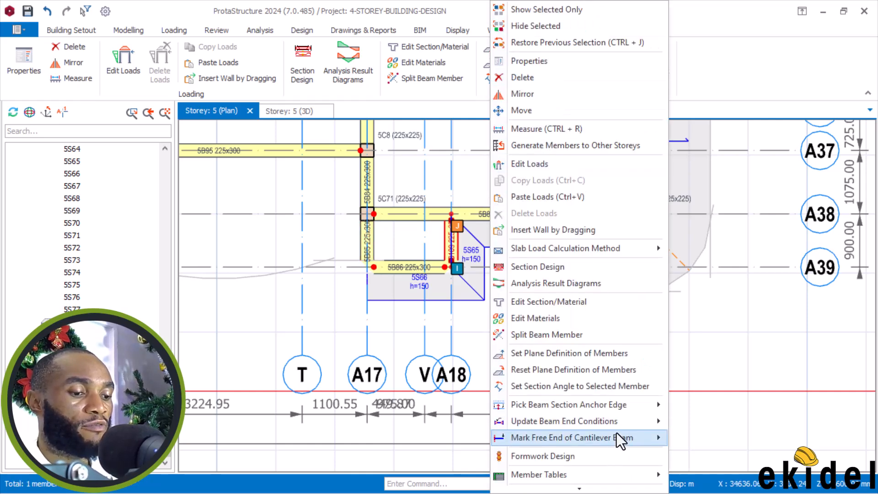
mouse_move(625, 423)
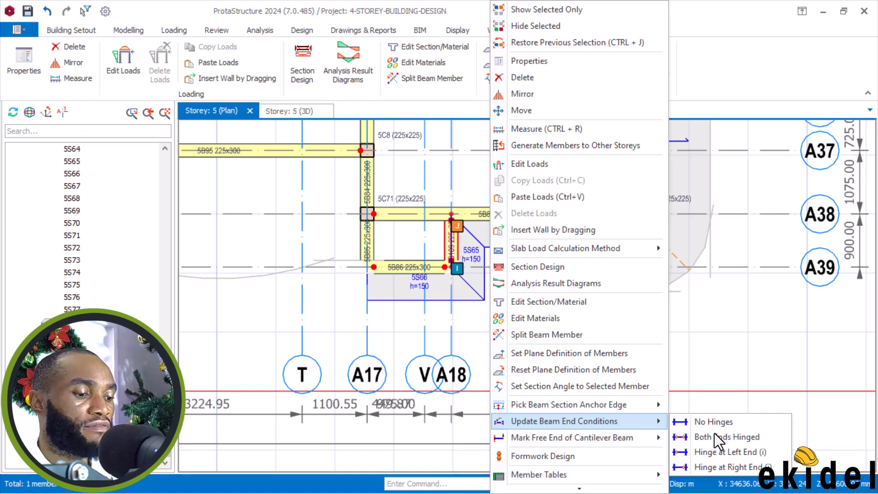
click(706, 465)
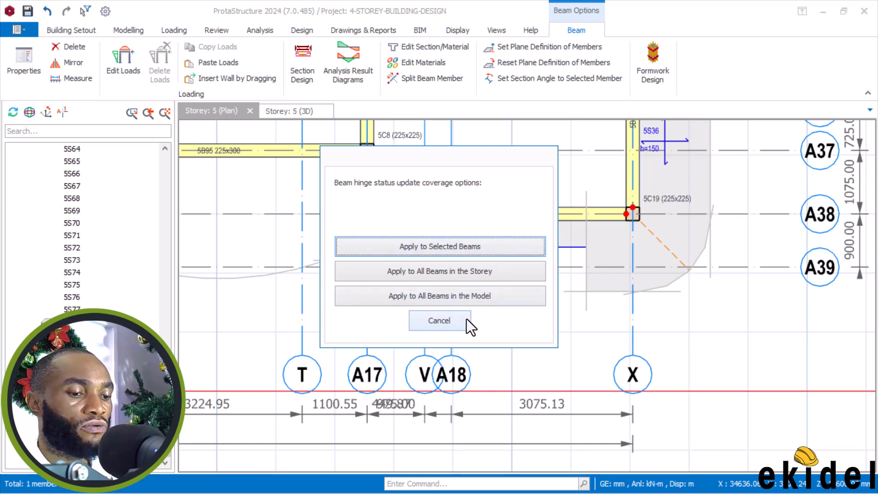
click(464, 311)
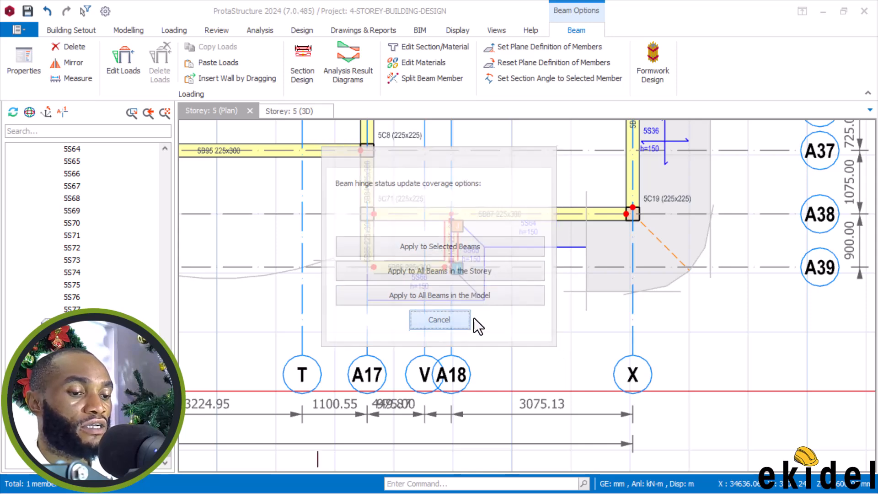
- Set the end conditions of beam 5B109 on axis A18 to No Hinges, applied to the selected beam only
right_click(557, 303)
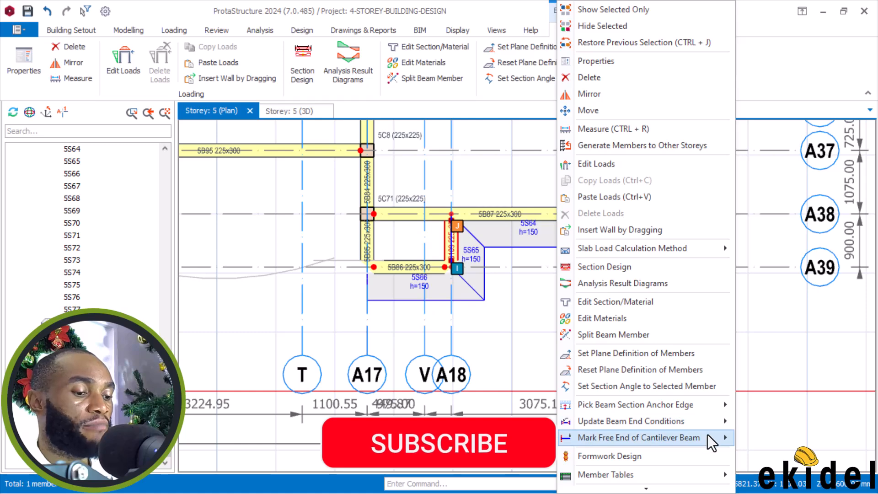
mouse_move(710, 439)
mouse_move(718, 422)
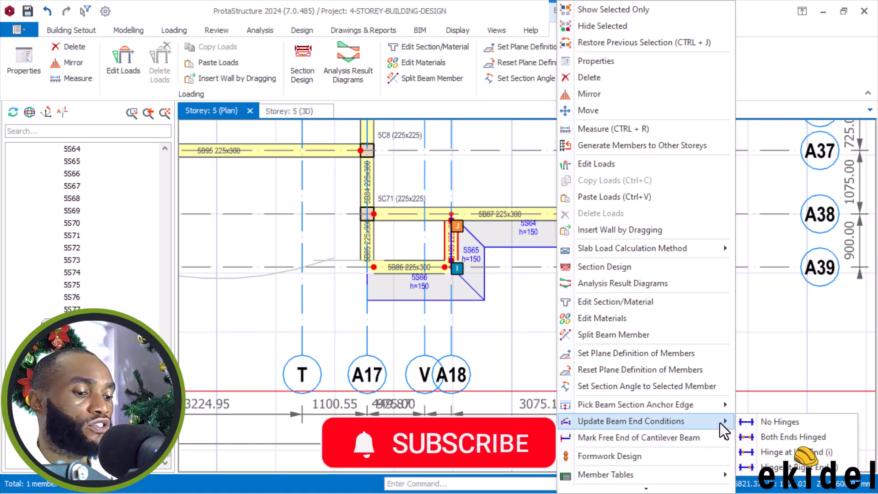
click(752, 421)
click(494, 247)
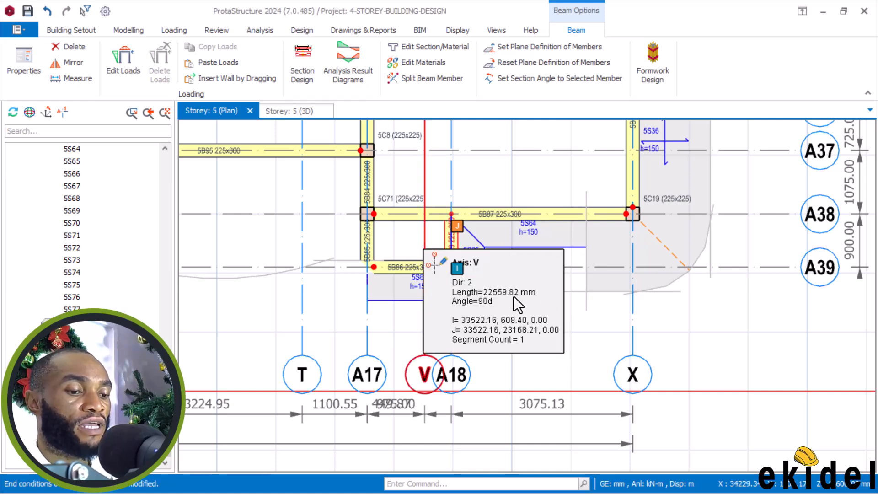
- Mark the I end of beam 5B109, away from beam 5B87, as its free cantilever end
right_click(481, 288)
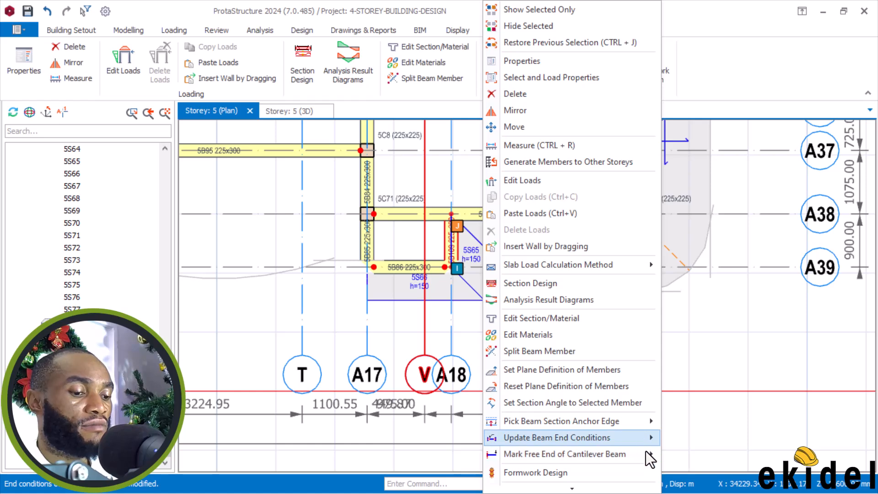
mouse_move(645, 453)
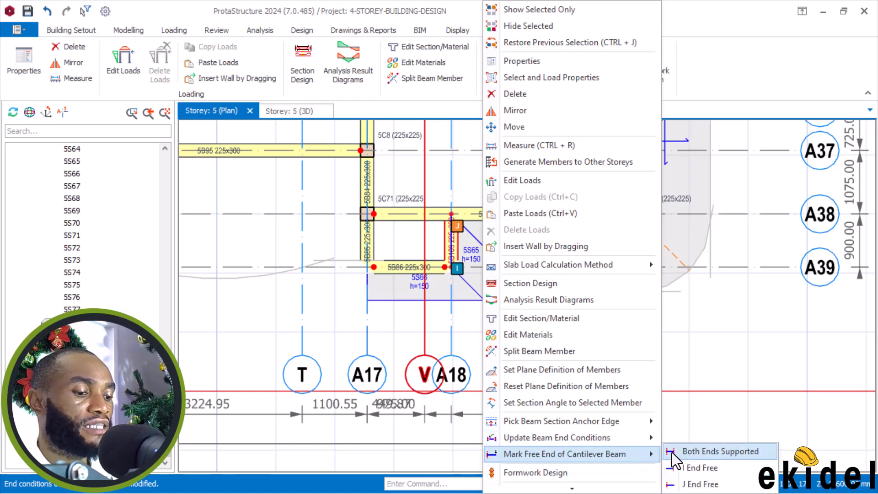
click(703, 469)
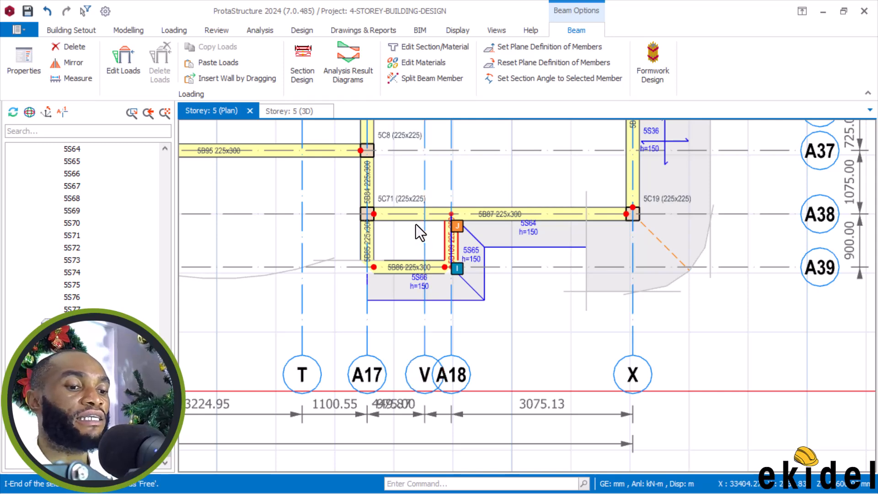
scroll(456, 240, down, 2)
middle_drag(414, 240, 758, 233)
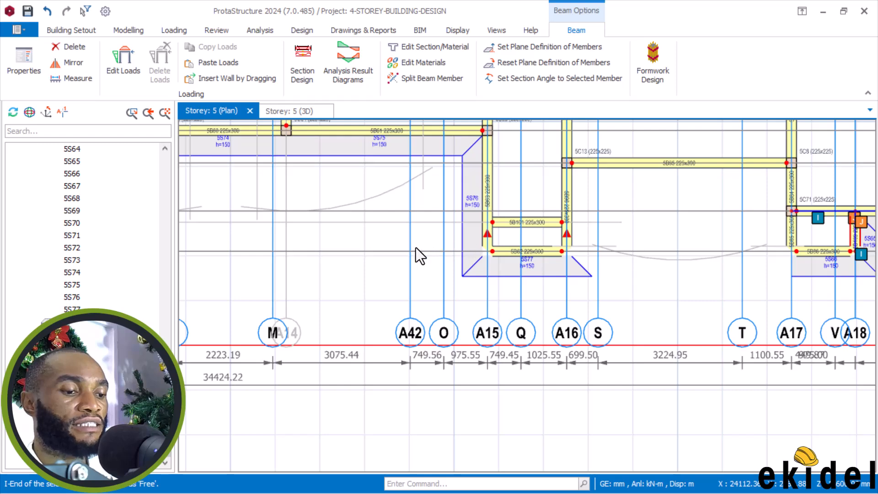
scroll(444, 248, down, 2)
middle_drag(279, 231, 607, 215)
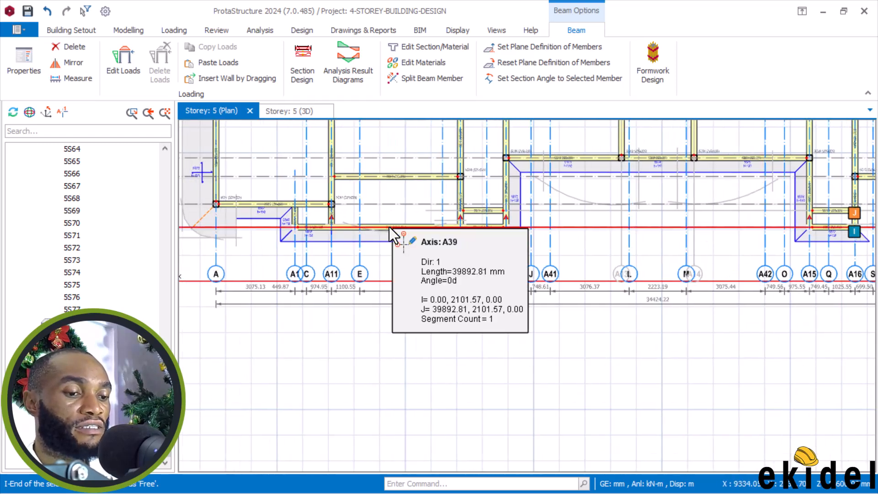
- Add a 225x300 mm edge beam along axis A39 from A16 to A17, reusing the properties of beam 5B112
mouse_move(390, 226)
click(389, 203)
right_click(388, 204)
click(427, 61)
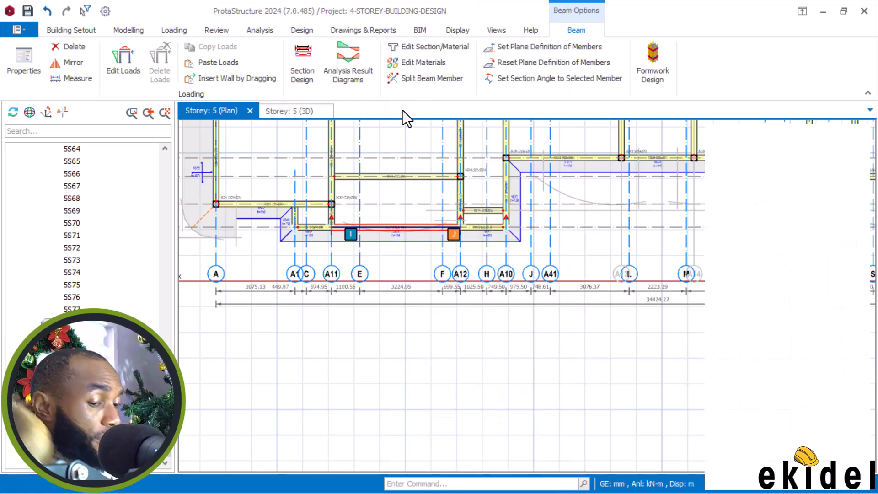
scroll(412, 269, down, 3)
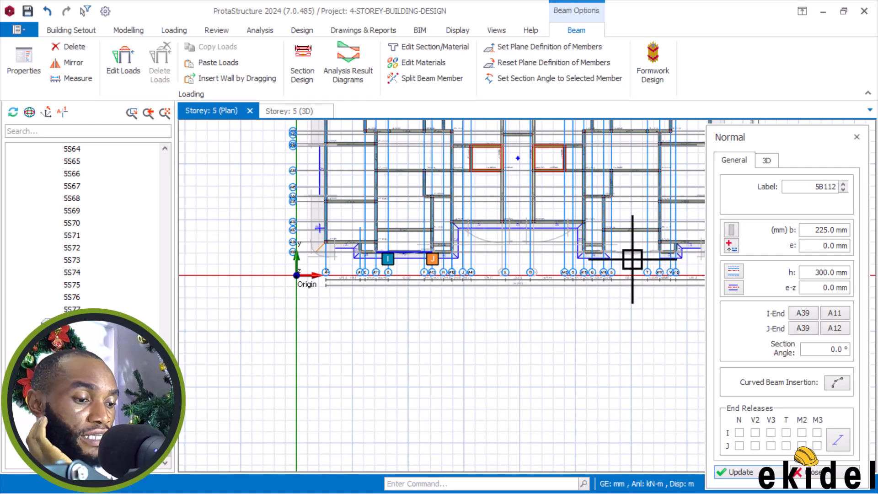
middle_drag(635, 259, 472, 255)
scroll(473, 255, up, 2)
scroll(418, 258, up, 8)
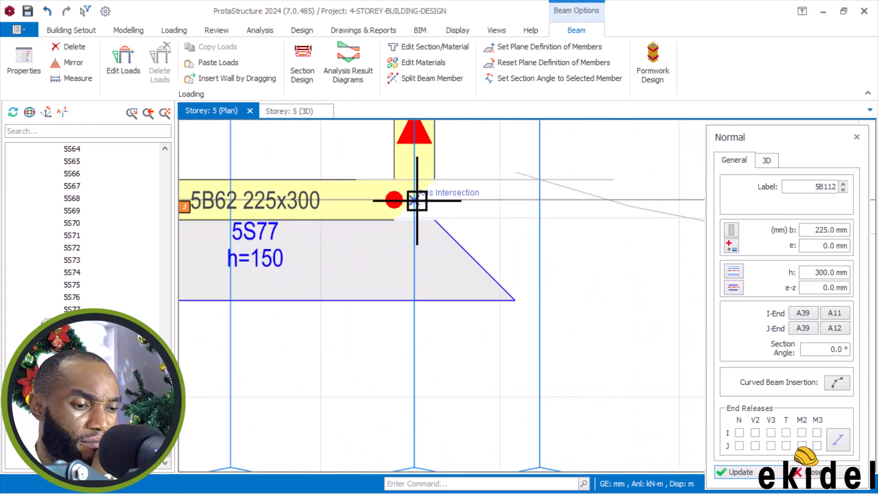
scroll(341, 181, down, 6)
scroll(472, 188, up, 2)
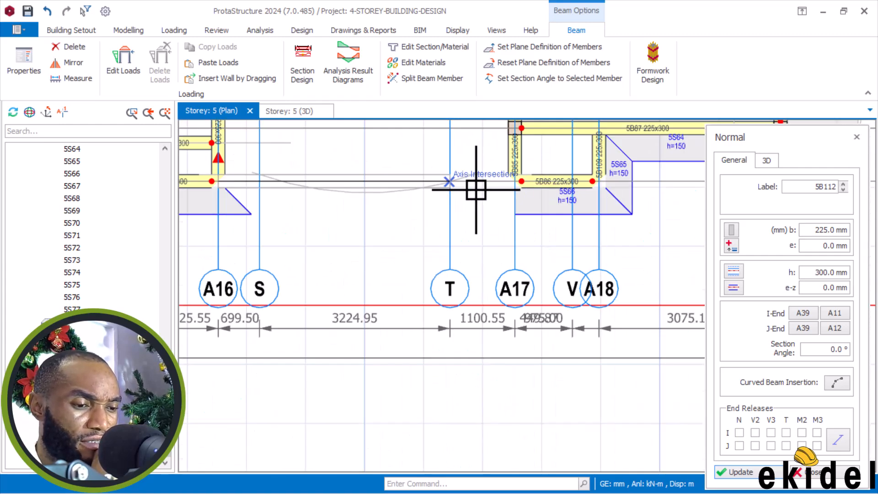
scroll(517, 176, up, 3)
click(516, 176)
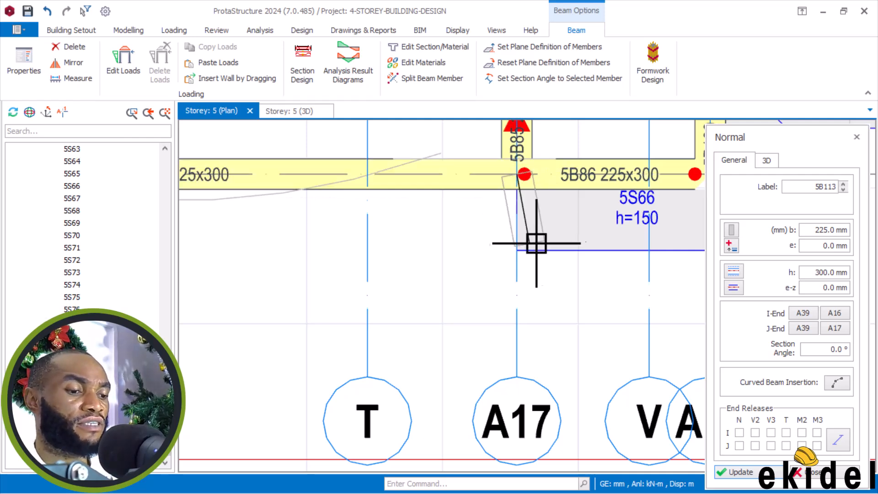
scroll(567, 241, down, 2)
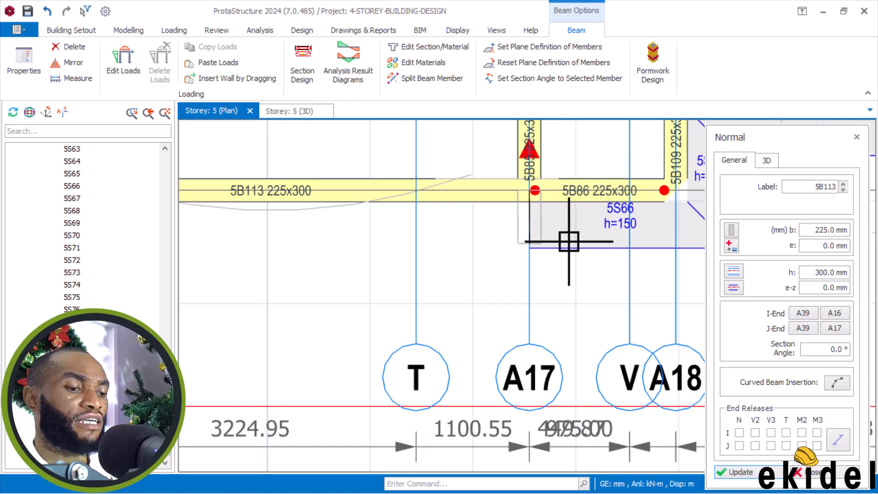
scroll(569, 241, down, 1)
key(Escape)
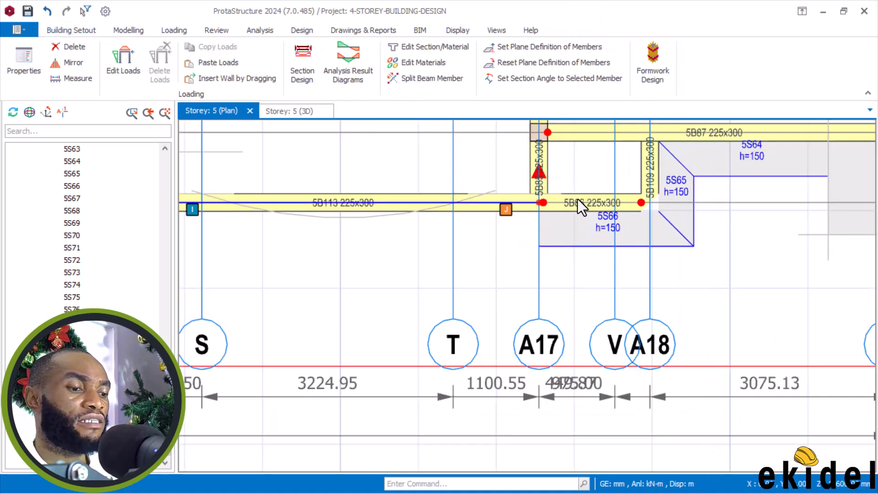
key(Escape)
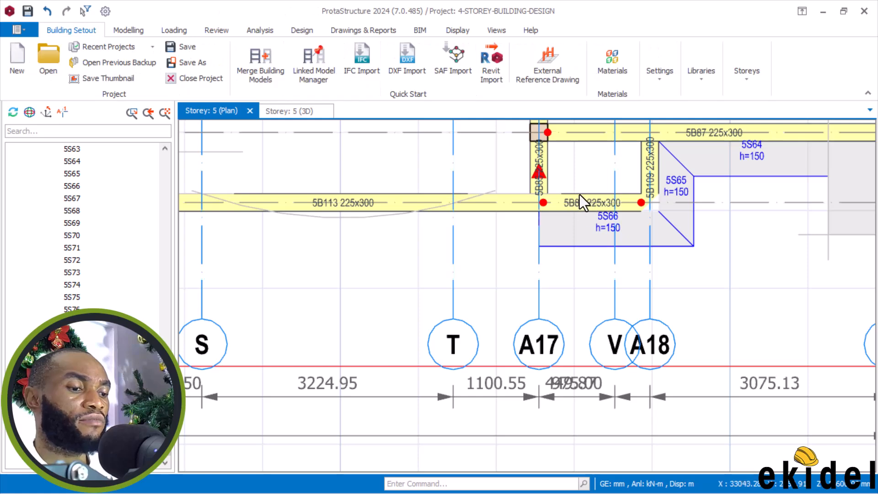
- Set the end conditions of beam 5B86 to Hinge at Right End (j), applied to the selected beam only
click(580, 204)
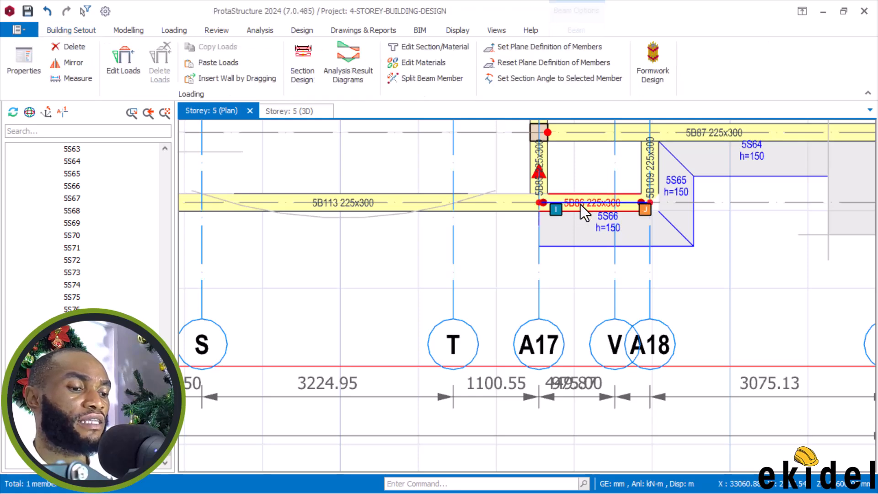
right_click(580, 180)
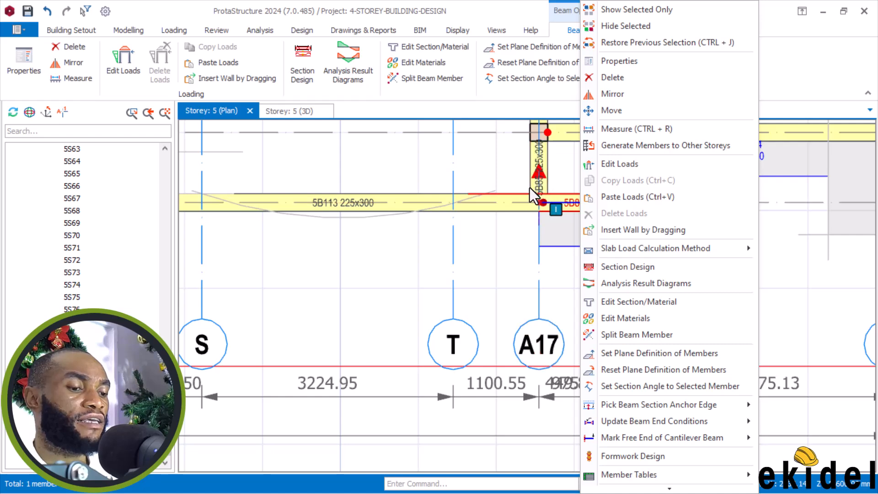
mouse_move(725, 439)
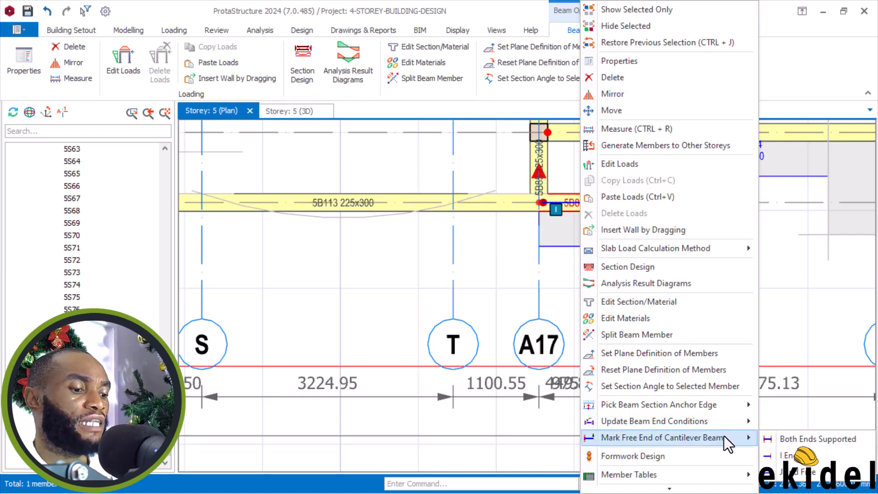
mouse_move(742, 422)
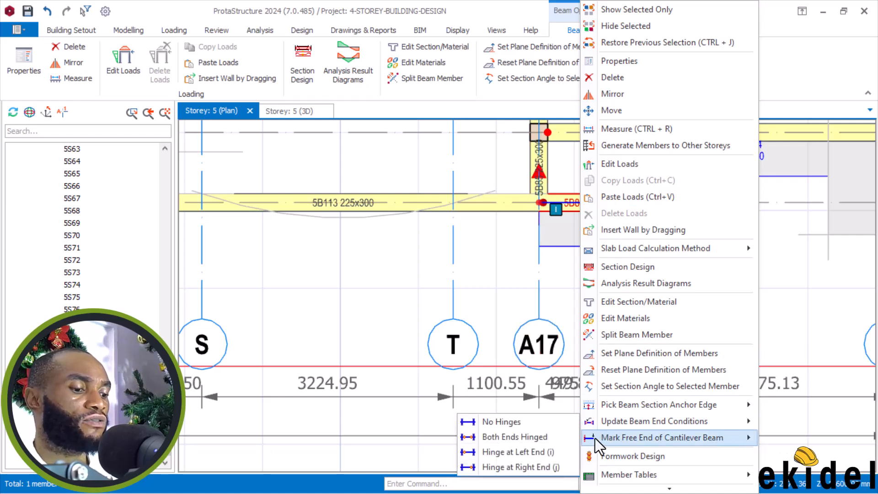
click(563, 467)
click(494, 249)
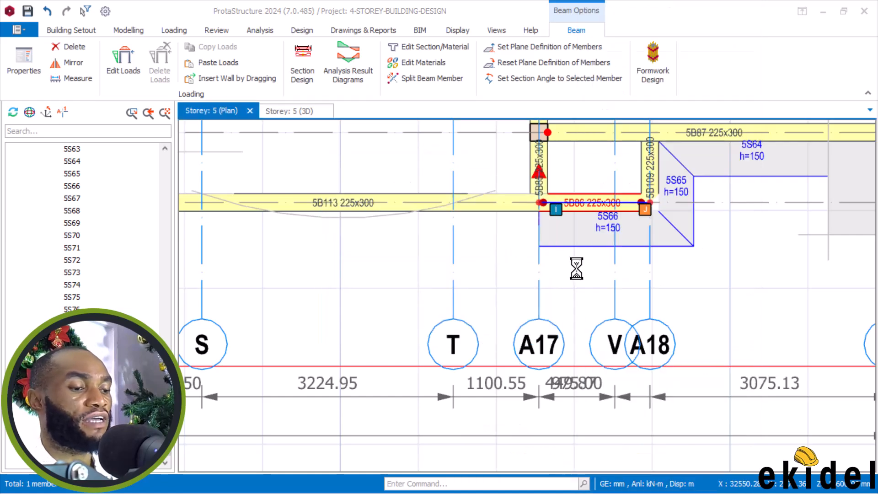
- Set the end conditions of beam 5B62 between axes A15 and A16 to Hinge at Left End (i), applied to the selected beam only
scroll(733, 239, down, 1)
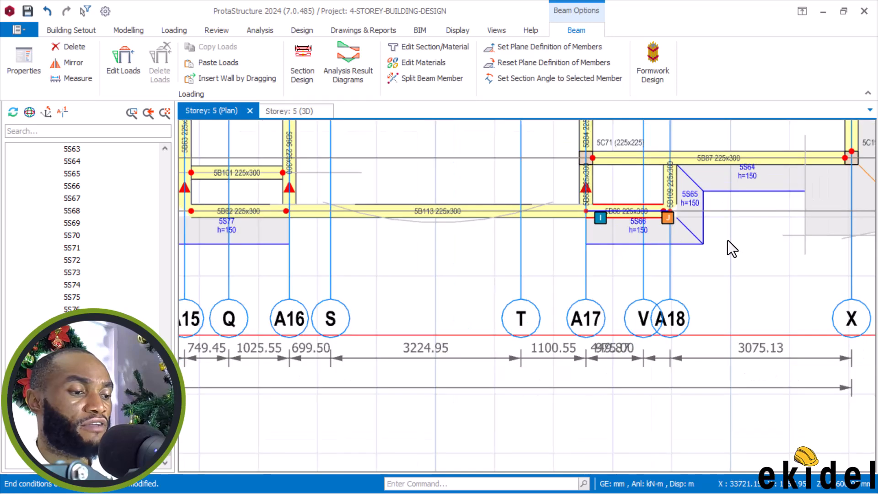
scroll(277, 233, down, 1)
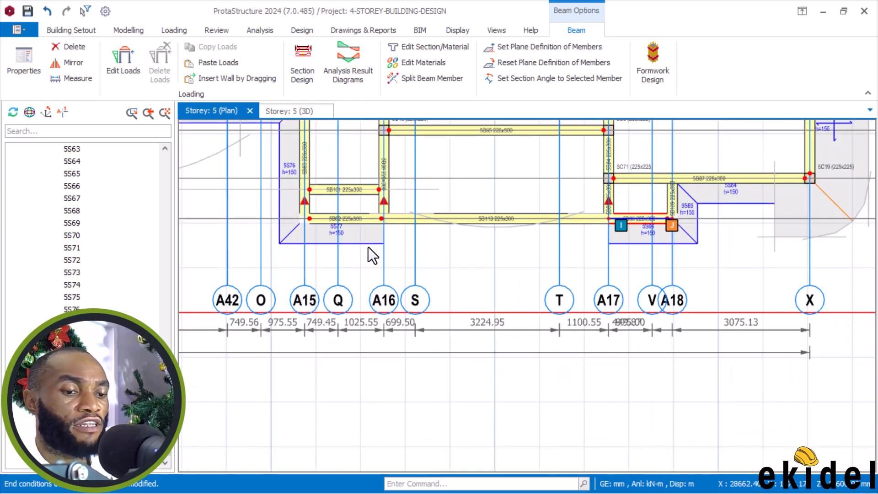
click(355, 219)
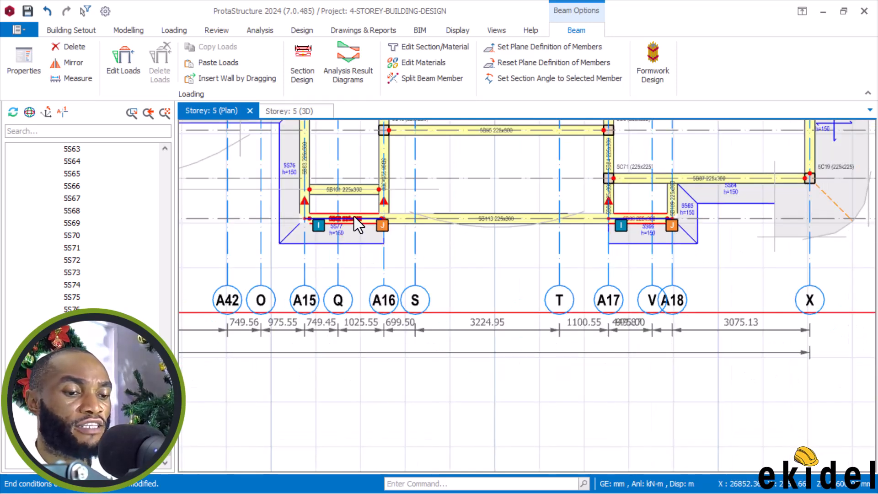
right_click(465, 160)
mouse_move(615, 422)
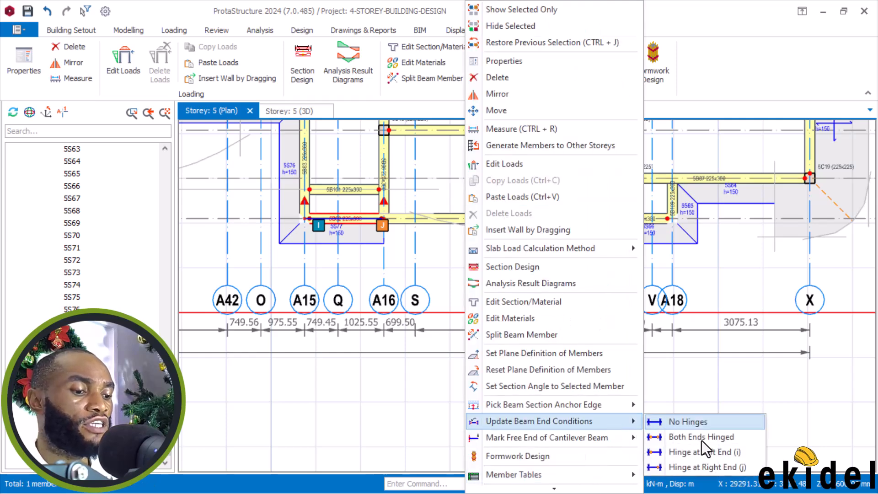
click(709, 454)
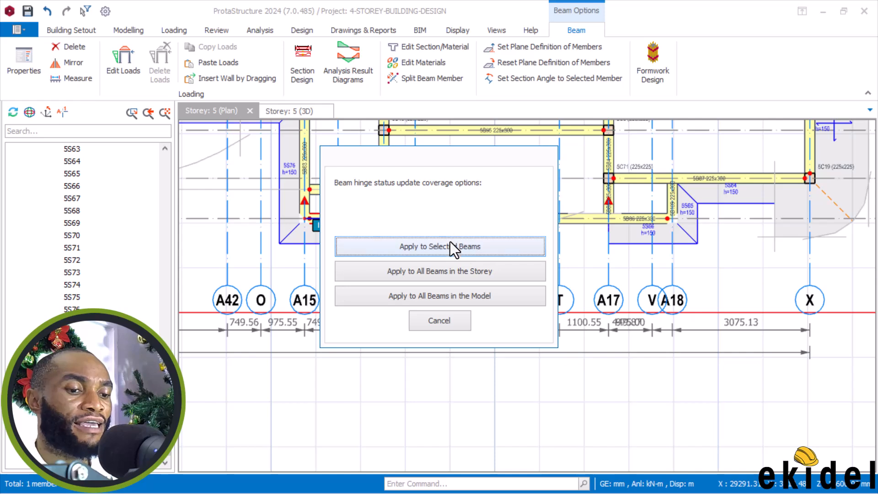
click(450, 242)
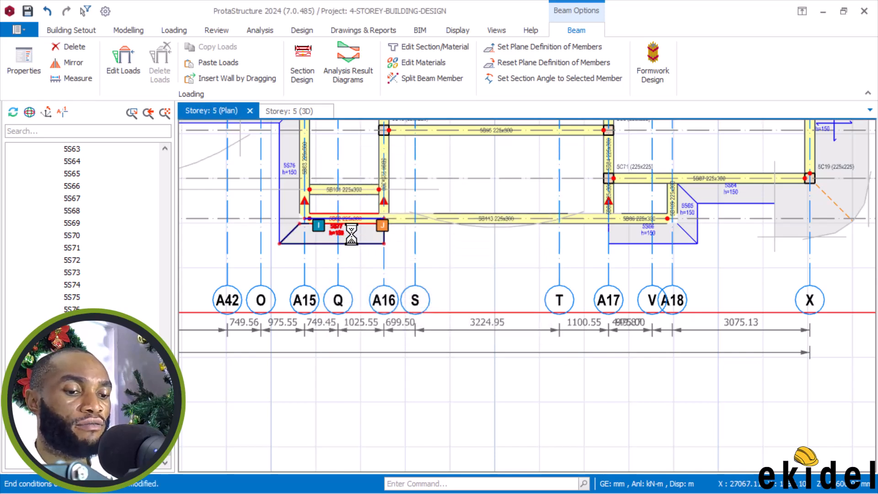
- Add a 150 mm cantilever slab along edge beam 5B113 between axes A16 and A17, reusing the properties of slab 5S77
right_click(354, 220)
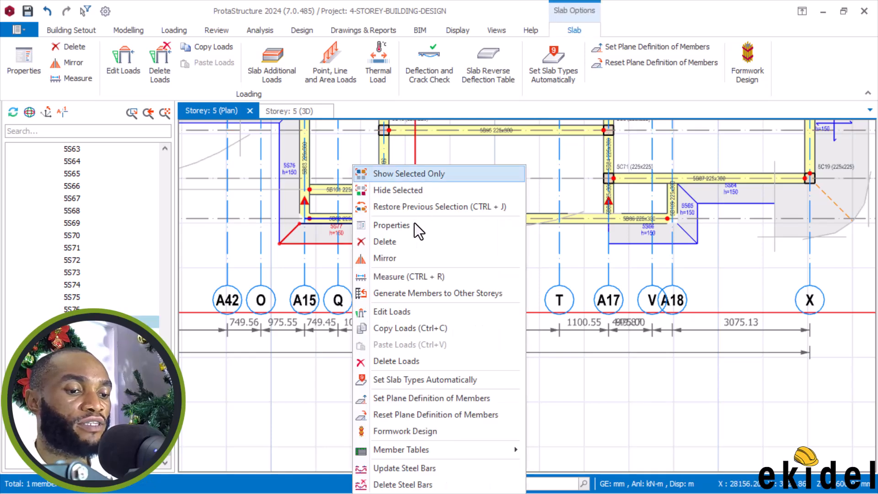
click(393, 225)
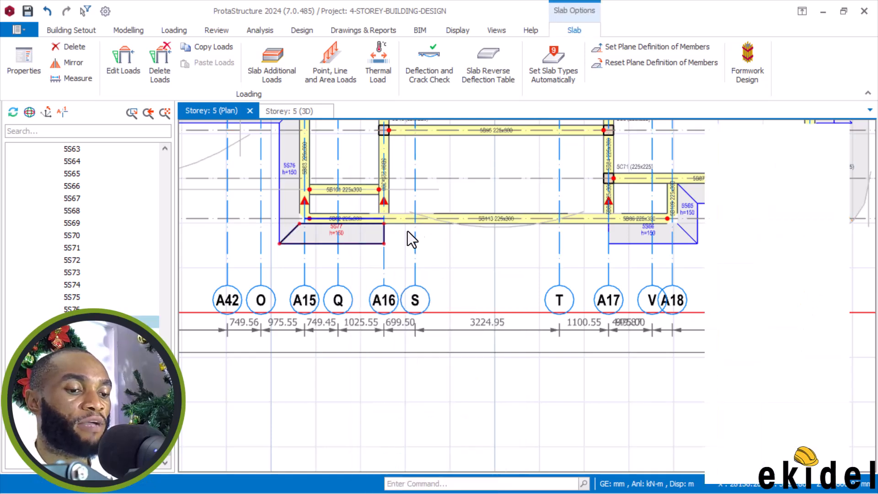
scroll(413, 224, up, 2)
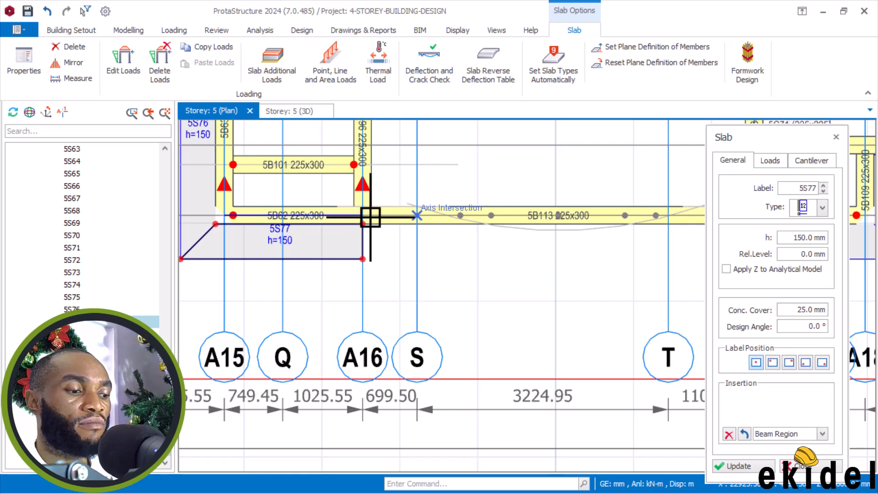
scroll(366, 211, up, 1)
scroll(359, 212, down, 2)
scroll(547, 205, up, 1)
click(552, 205)
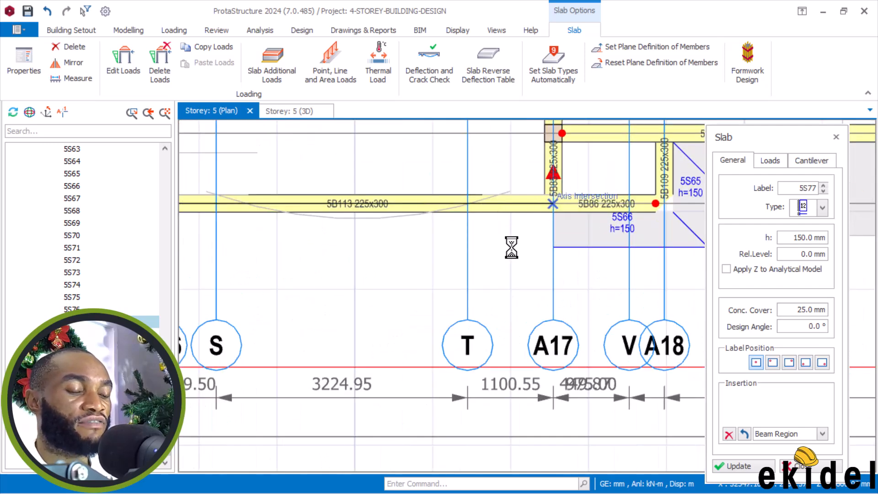
click(506, 270)
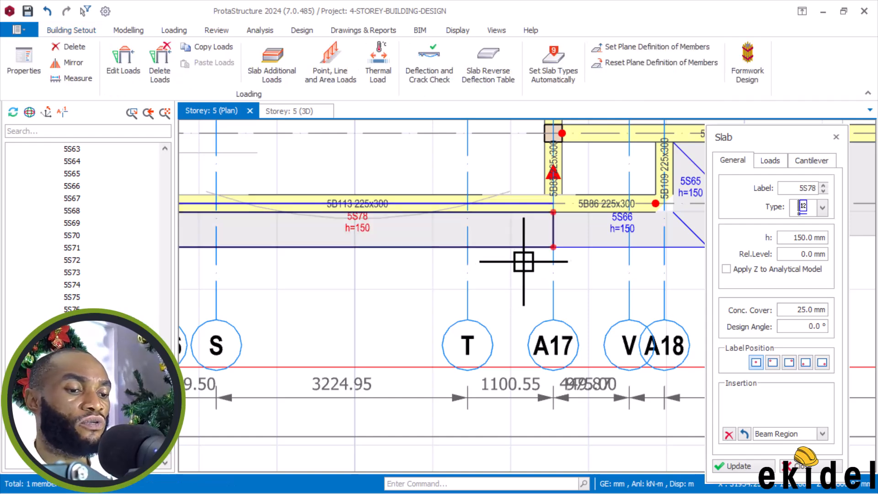
scroll(514, 267, down, 1)
scroll(530, 210, down, 1)
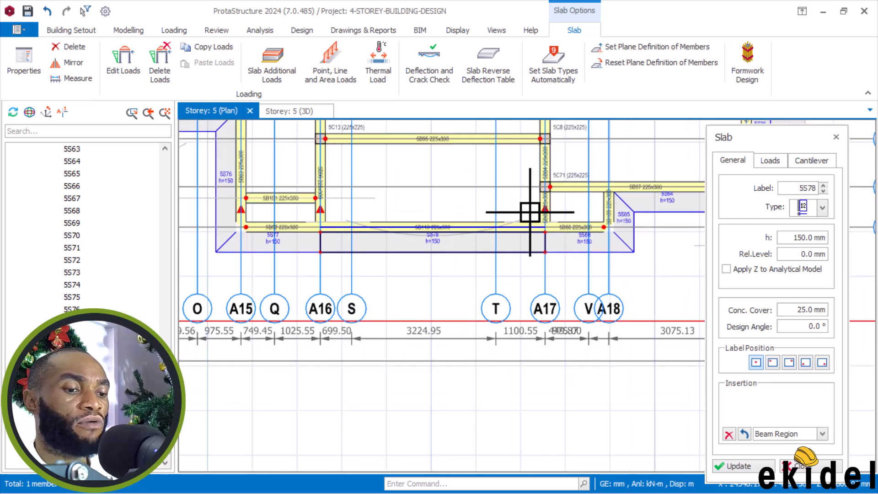
key(Escape)
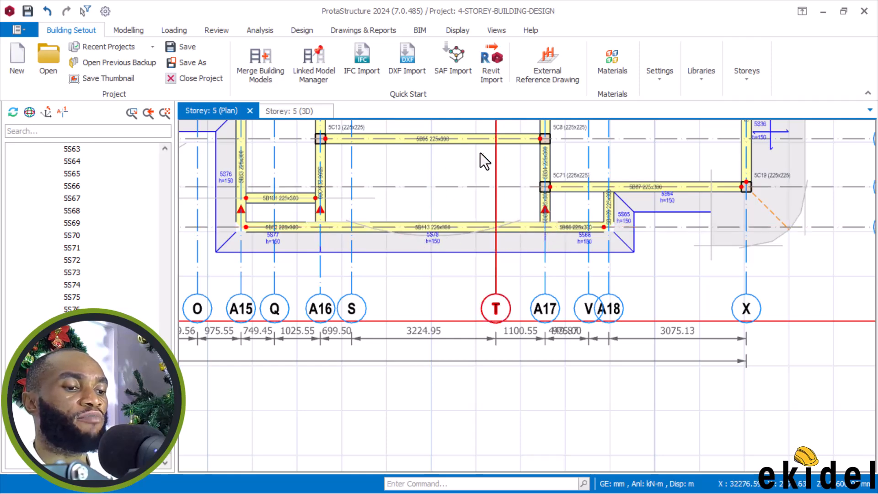
click(455, 159)
right_click(456, 160)
click(524, 73)
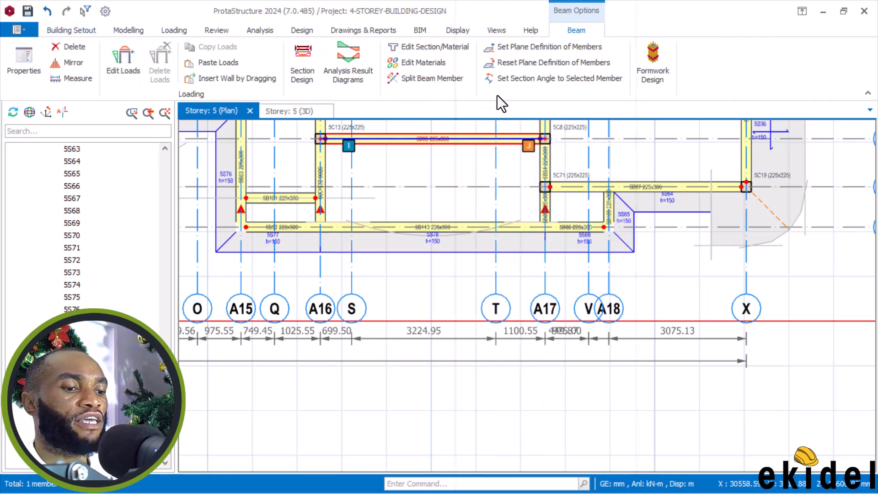
scroll(432, 136, up, 1)
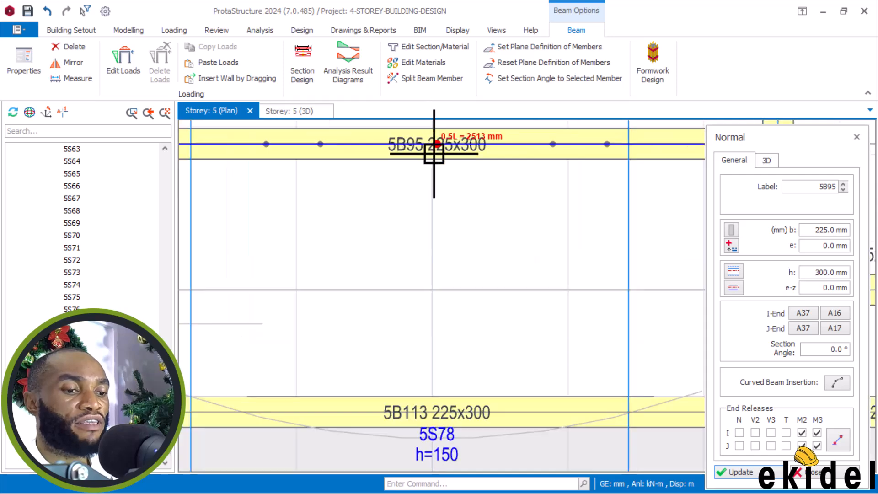
scroll(446, 300, down, 3)
scroll(425, 272, down, 3)
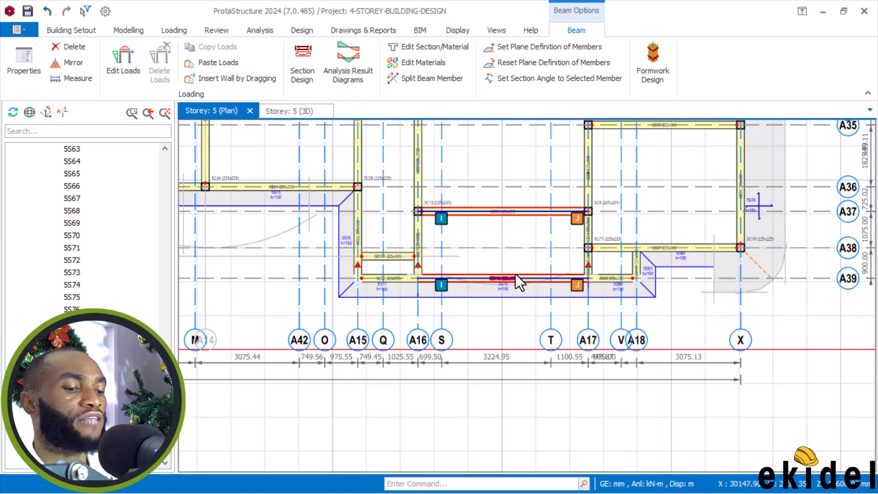
- Examine the edge beams and cantilever slabs along axis A39, including beam 5B112 between axes A11 and A12
scroll(599, 240, down, 3)
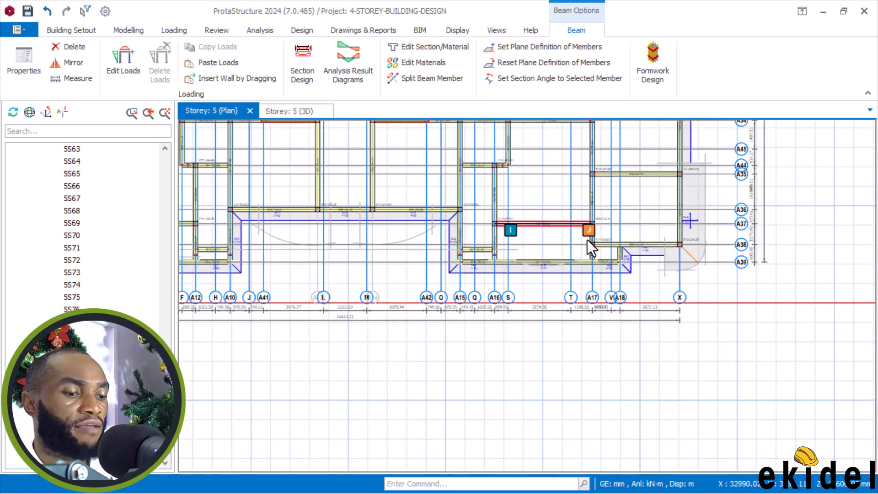
middle_drag(197, 234, 425, 231)
scroll(355, 231, up, 3)
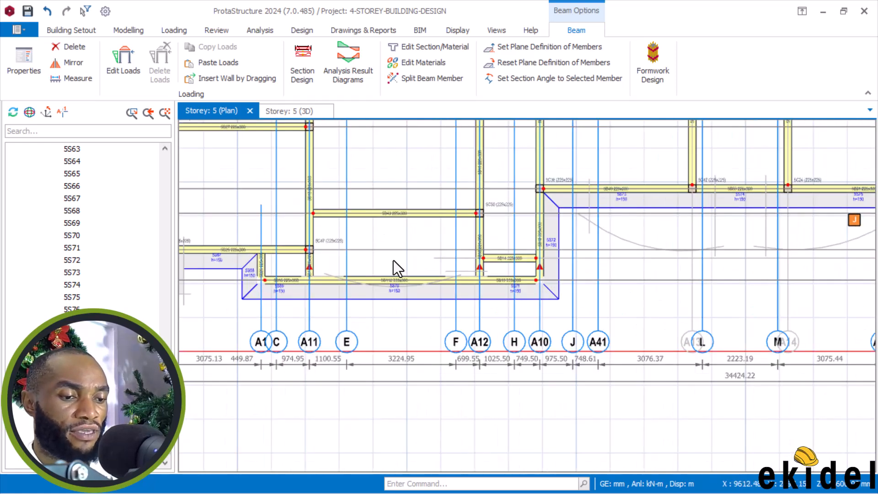
scroll(394, 281, up, 3)
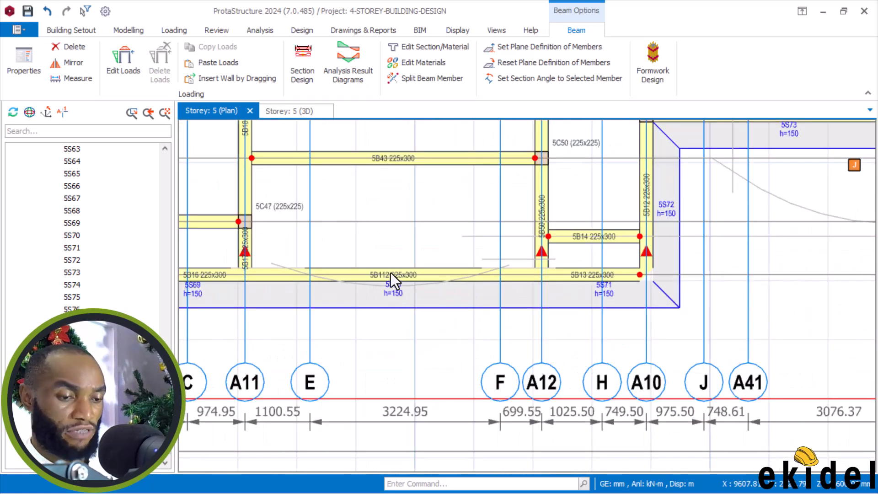
click(378, 274)
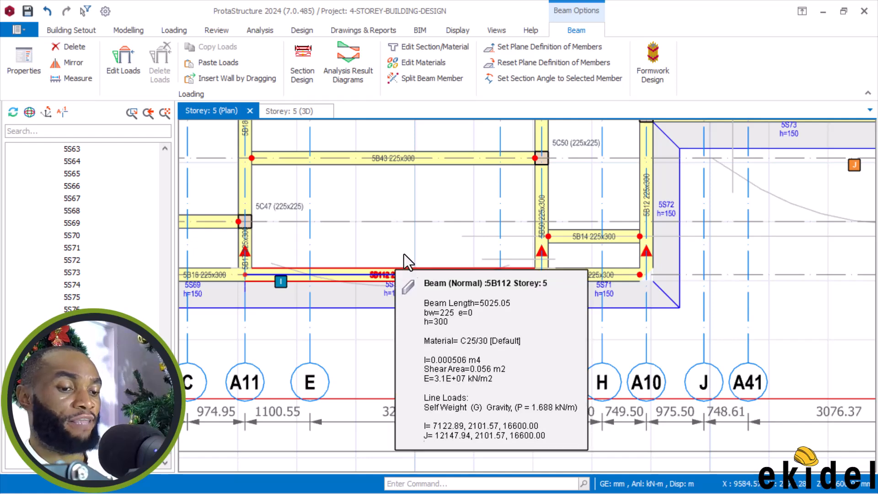
scroll(451, 232, down, 4)
scroll(421, 222, down, 2)
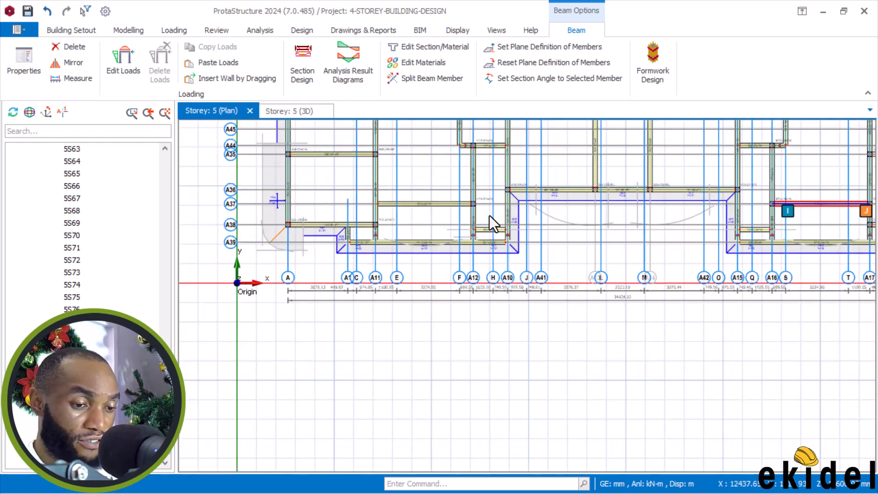
scroll(485, 224, down, 4)
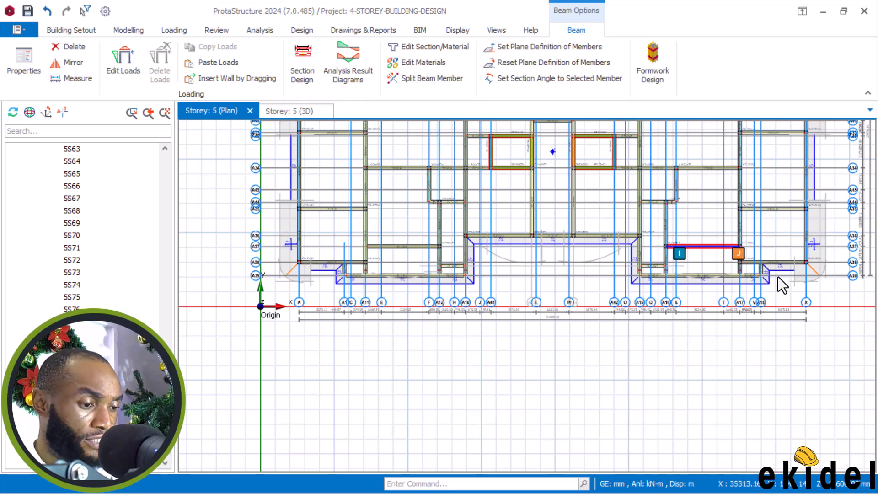
- Examine the edge beams and cantilever slabs around the whole storey 5 perimeter in the plan
scroll(722, 323, up, 1)
scroll(627, 288, up, 2)
scroll(402, 251, up, 2)
scroll(460, 224, up, 2)
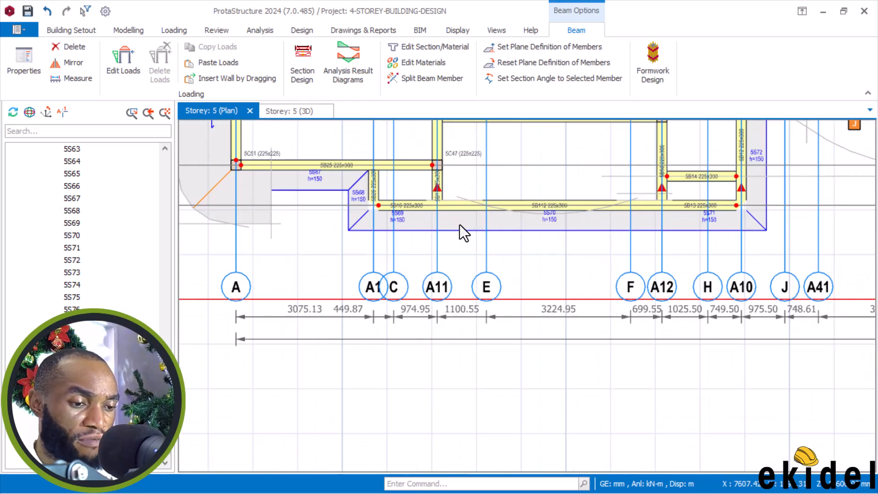
scroll(485, 231, down, 5)
scroll(369, 202, up, 1)
scroll(405, 203, up, 1)
scroll(672, 289, up, 2)
scroll(720, 218, up, 1)
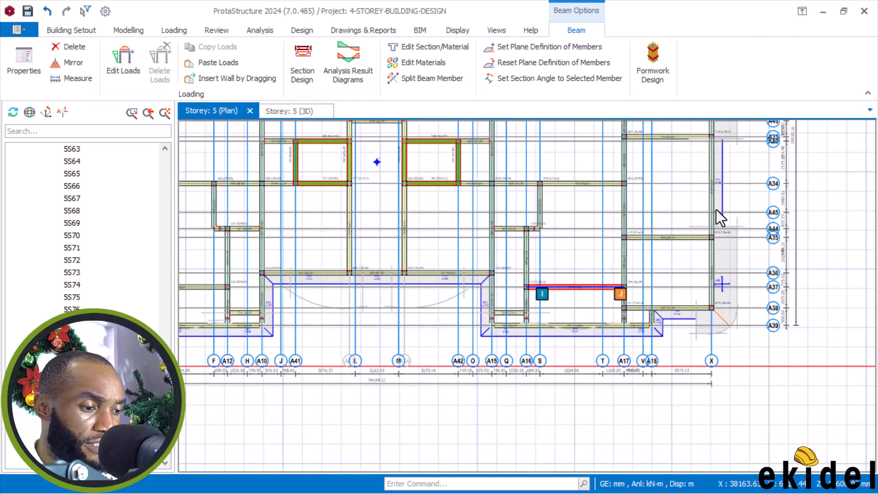
middle_drag(591, 218, 640, 315)
middle_drag(720, 175, 740, 251)
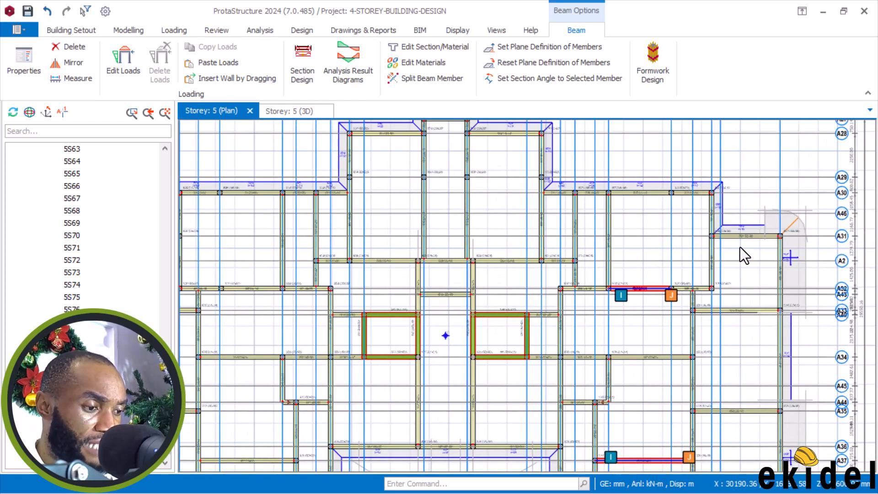
middle_drag(670, 220, 715, 251)
scroll(561, 208, down, 3)
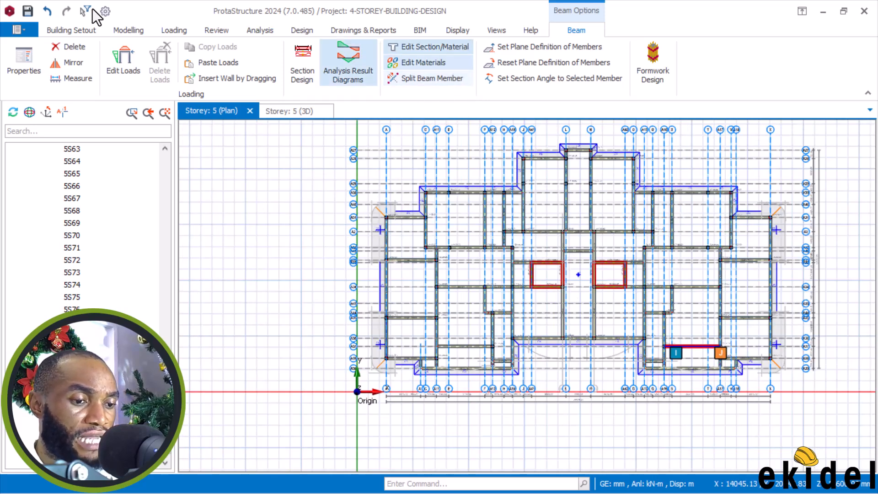
- Save the project and hide the Axes and Ghost Axes layers in the storey 5 plan
click(29, 11)
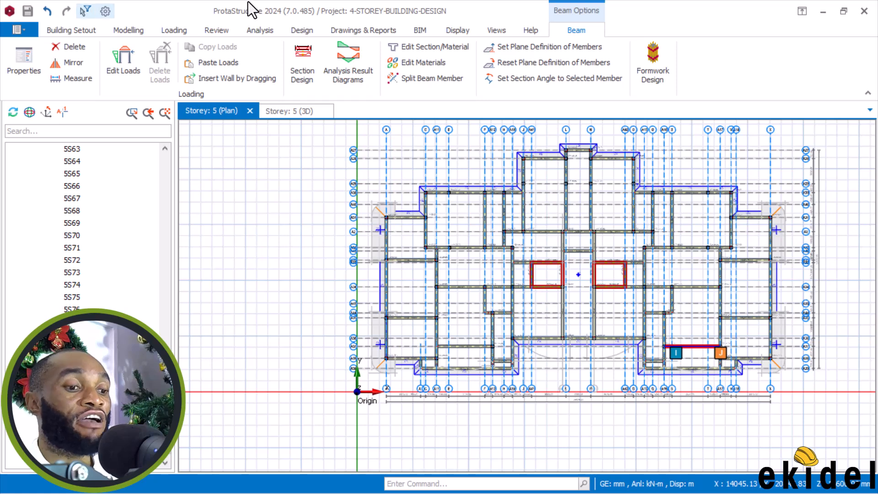
click(463, 31)
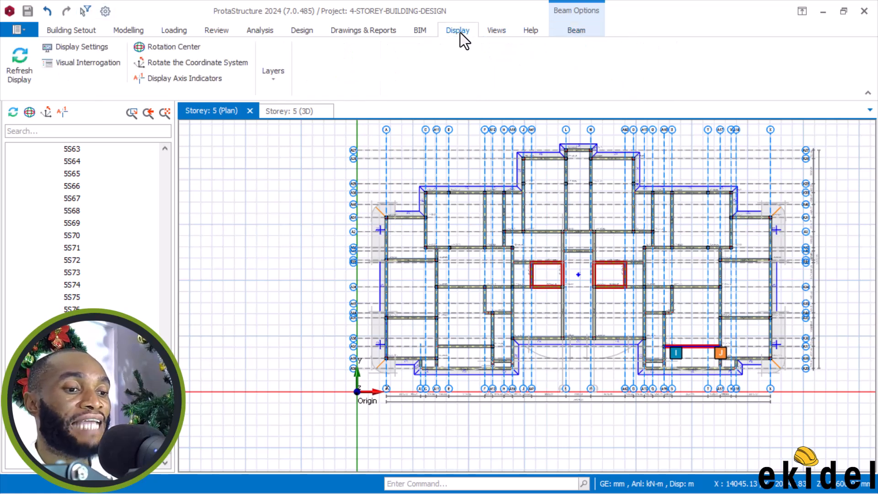
click(260, 71)
click(82, 120)
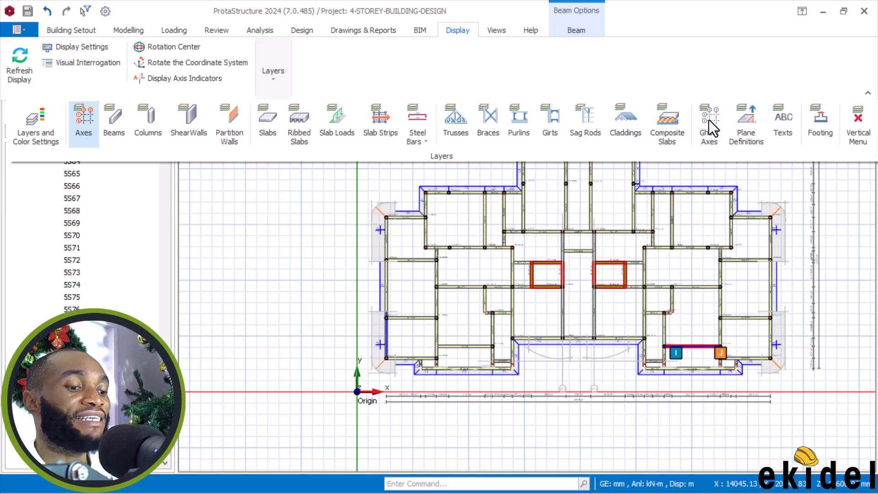
click(708, 120)
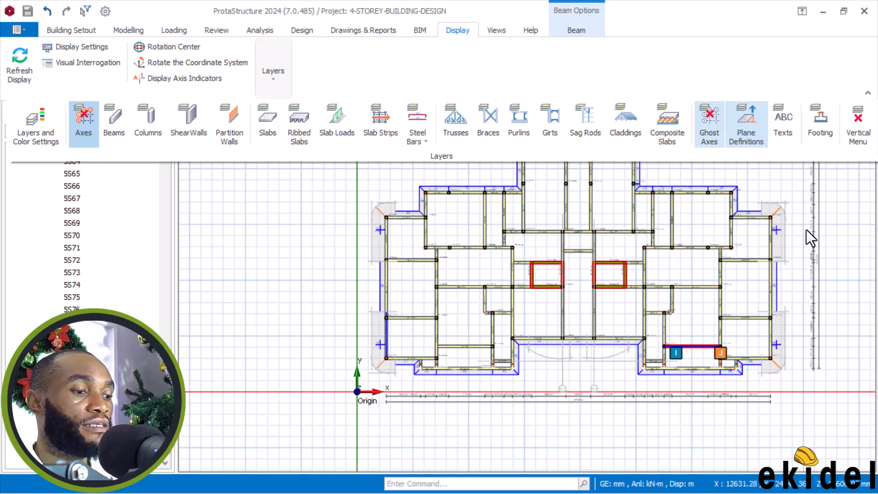
click(652, 435)
key(Escape)
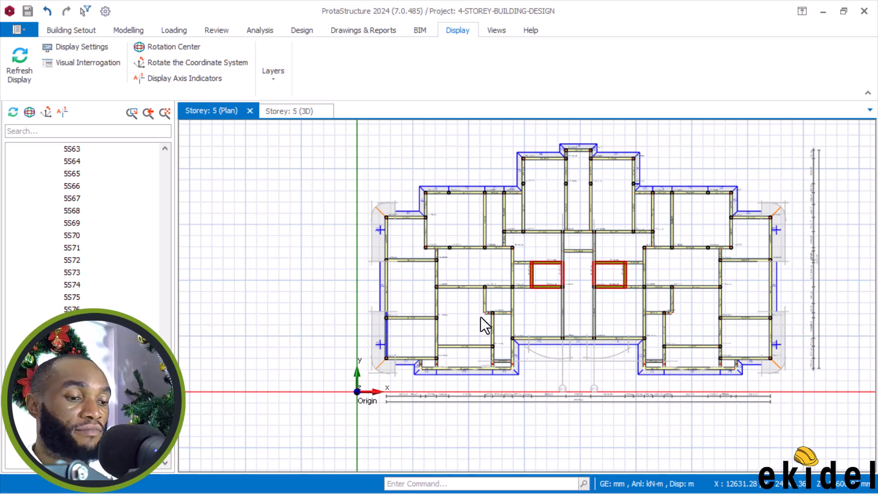
- Make St: 1 (+3.00m) the current storey in the 3D view and collapse the ribbon to enlarge the model view
click(298, 113)
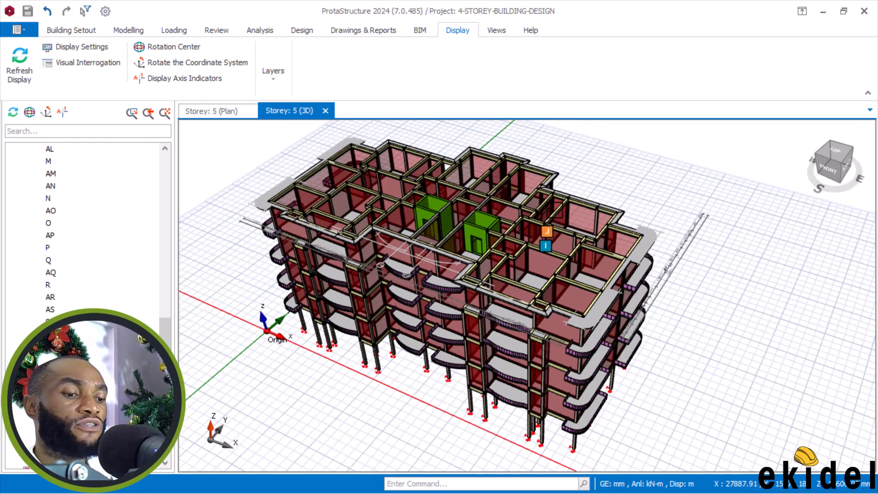
scroll(555, 210, down, 2)
middle_drag(596, 269, 563, 231)
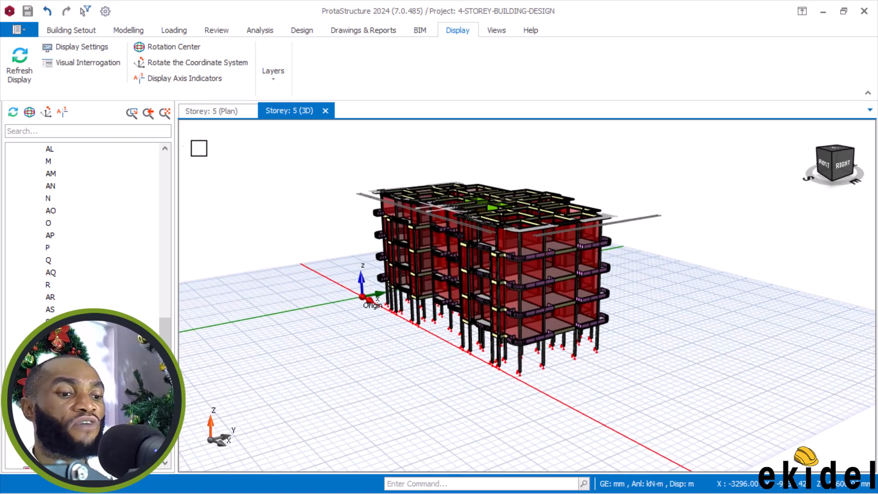
scroll(73, 224, up, 12)
scroll(73, 232, down, 2)
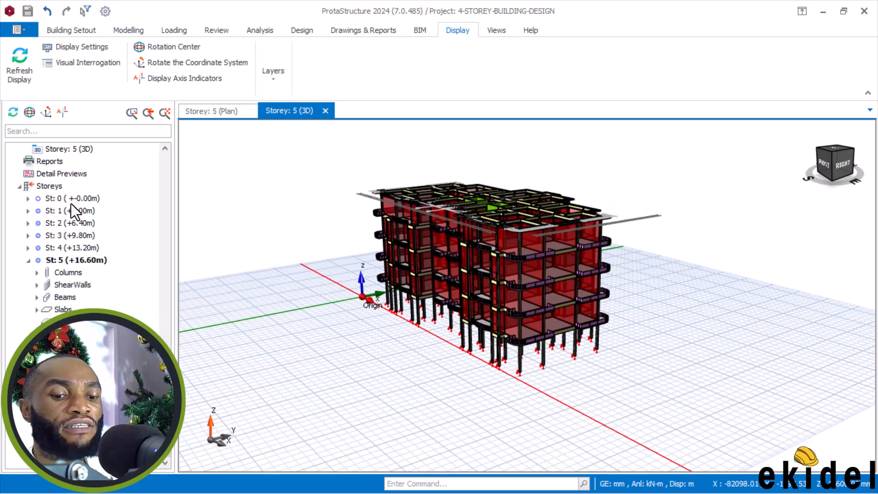
double_click(77, 210)
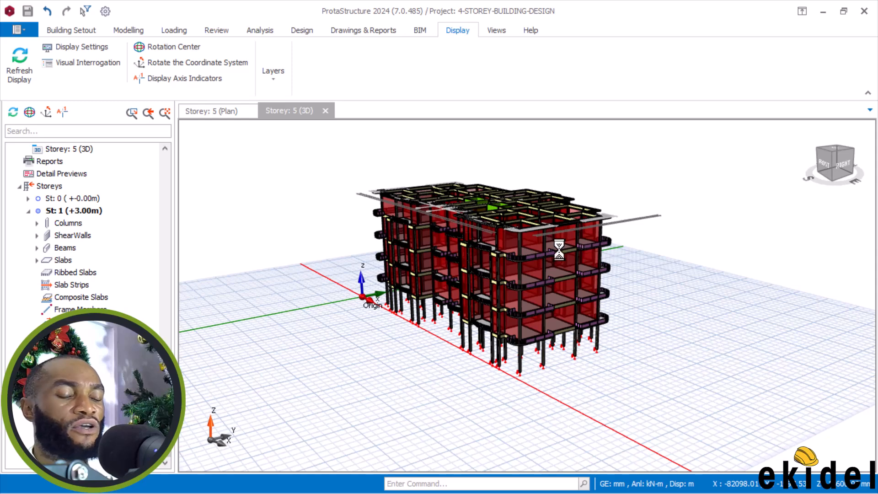
scroll(455, 199, up, 2)
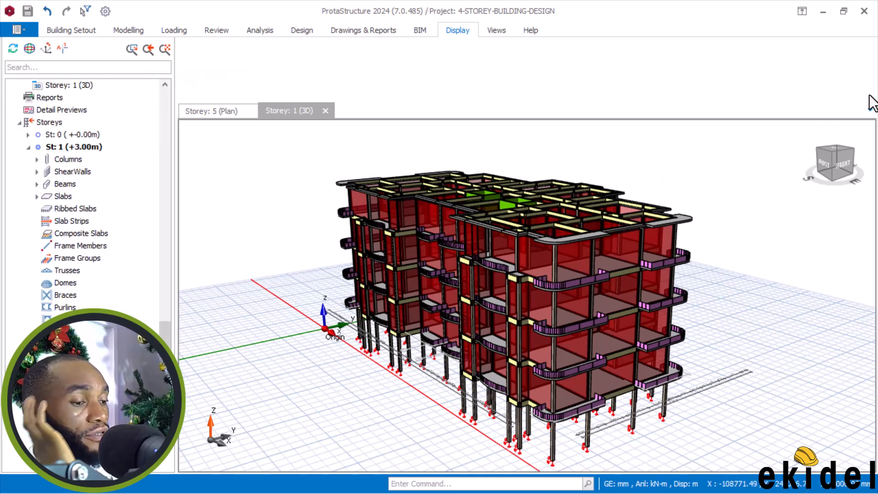
click(868, 94)
- Examine the top-storey edge beams, perimeter cantilever slabs and balconies from several sides of the 3D model
middle_drag(513, 169, 555, 222)
scroll(588, 162, up, 3)
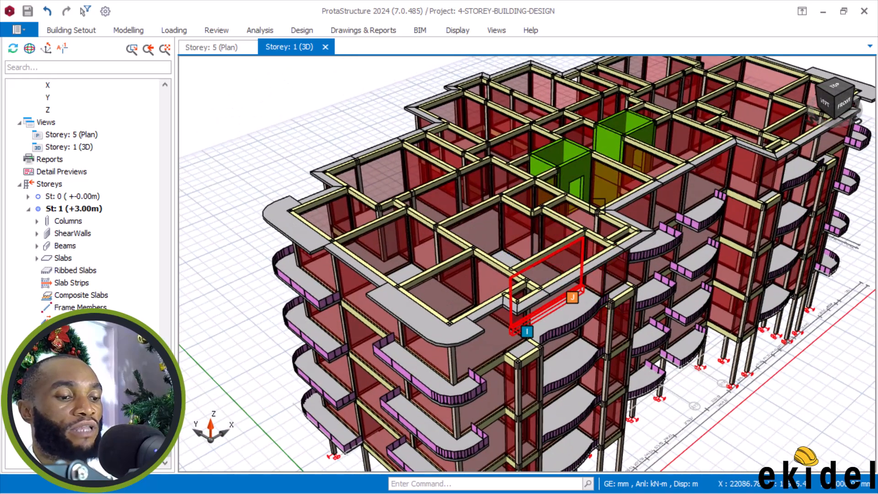
scroll(596, 220, down, 1)
middle_drag(572, 282, 622, 189)
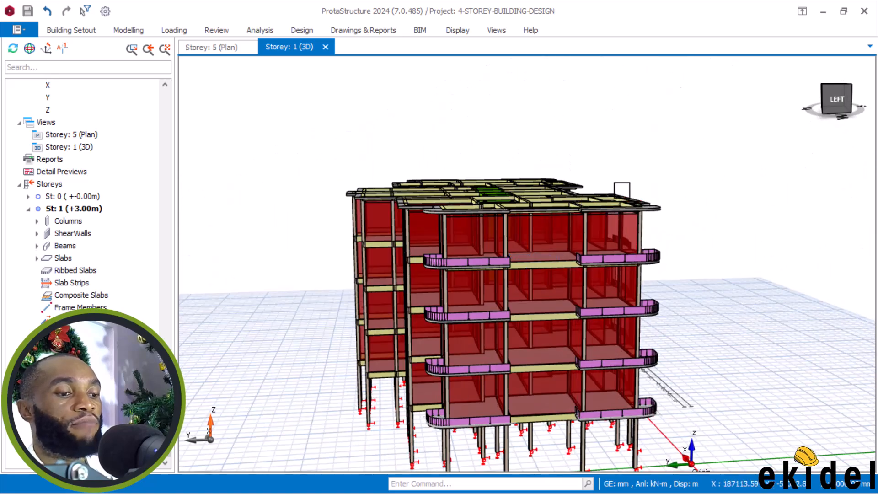
middle_drag(352, 177, 479, 172)
scroll(482, 163, down, 2)
scroll(479, 172, up, 5)
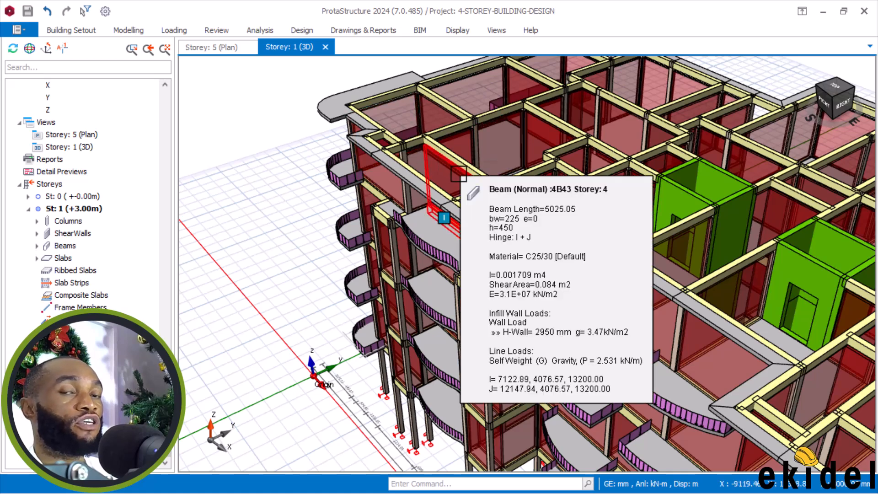
scroll(460, 174, down, 4)
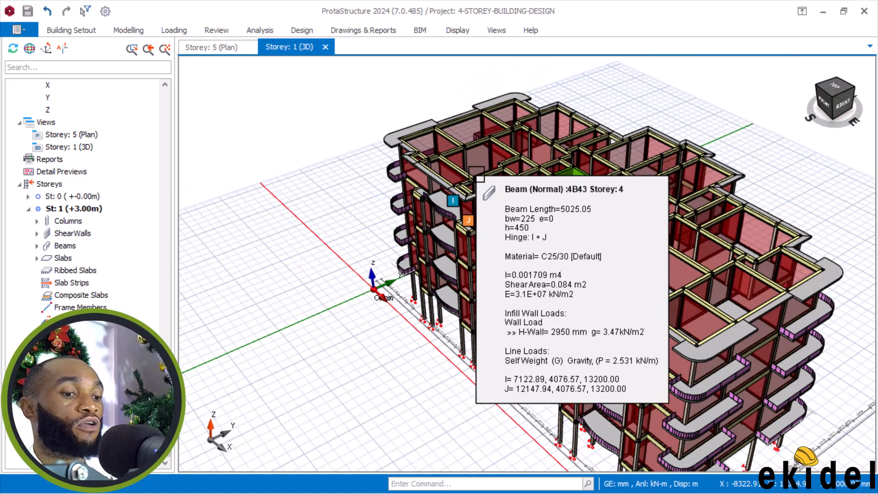
scroll(480, 171, down, 1)
mouse_move(527, 264)
middle_down()
mouse_move(603, 232)
mouse_move(672, 249)
mouse_move(580, 244)
mouse_move(568, 259)
mouse_move(631, 254)
mouse_move(486, 284)
mouse_move(499, 316)
middle_up()
- Examine the two shear wall cores and the open bay between them from above and from the front
scroll(582, 316, up, 3)
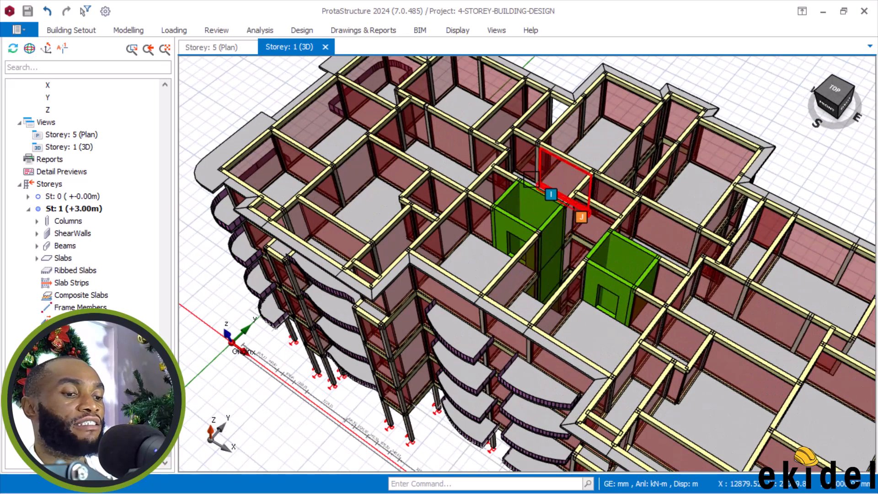
scroll(503, 191, up, 2)
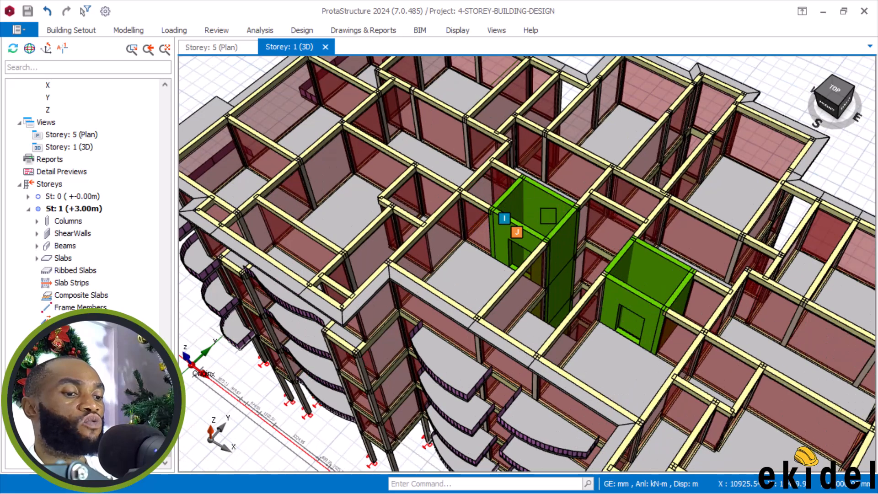
scroll(542, 215, up, 2)
middle_drag(547, 211, 539, 264)
scroll(539, 265, up, 2)
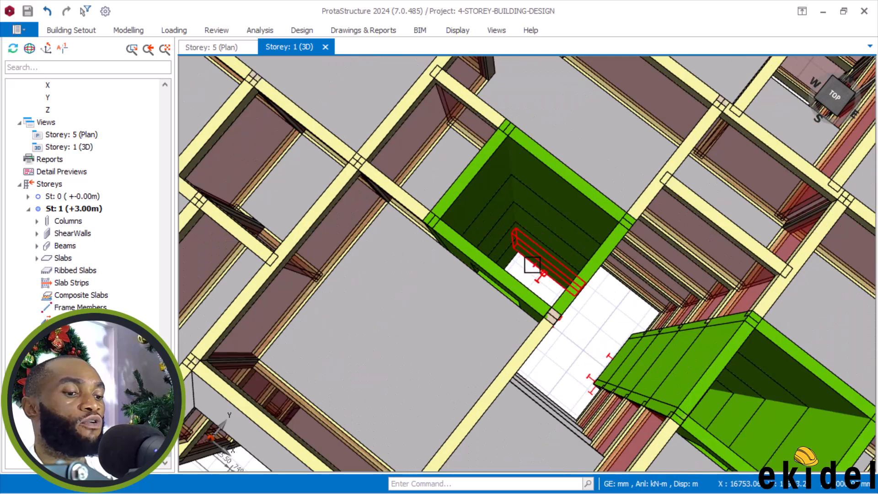
mouse_move(532, 265)
scroll(562, 193, down, 2)
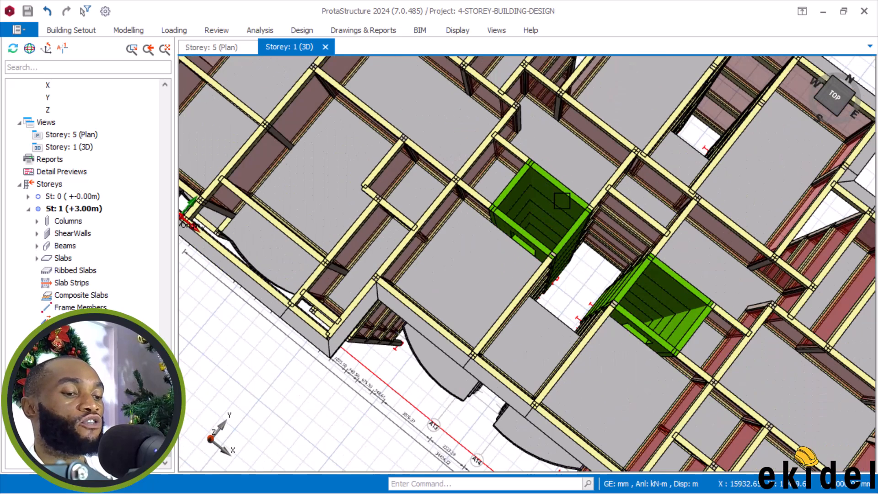
middle_drag(566, 215, 540, 141)
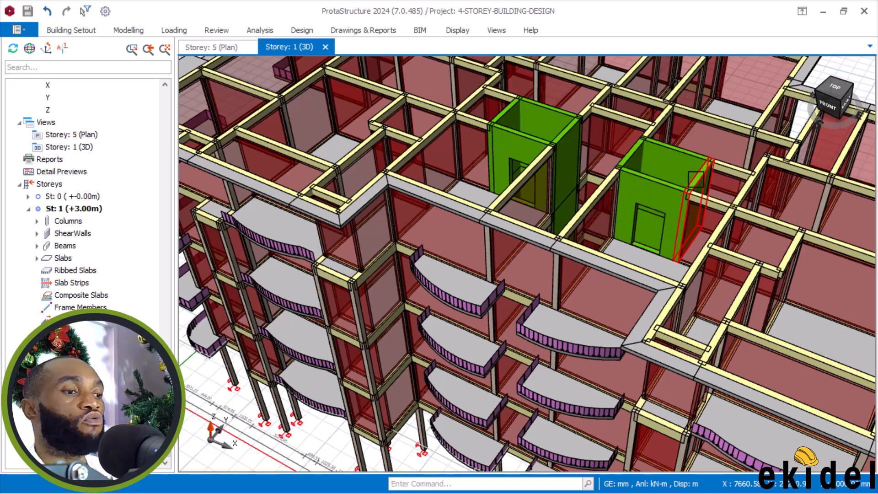
mouse_move(699, 178)
middle_down()
mouse_move(674, 215)
mouse_move(619, 209)
mouse_move(619, 201)
mouse_move(730, 239)
middle_up()
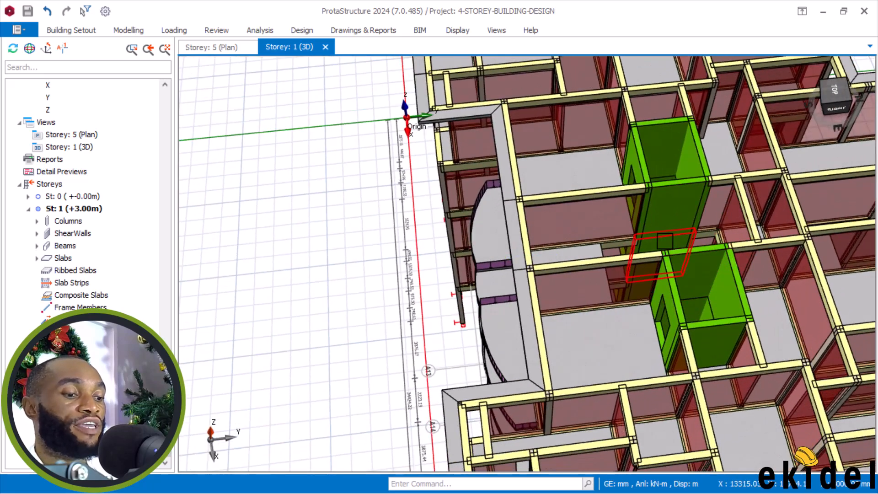
scroll(665, 241, down, 2)
middle_drag(496, 257, 652, 140)
scroll(658, 126, up, 2)
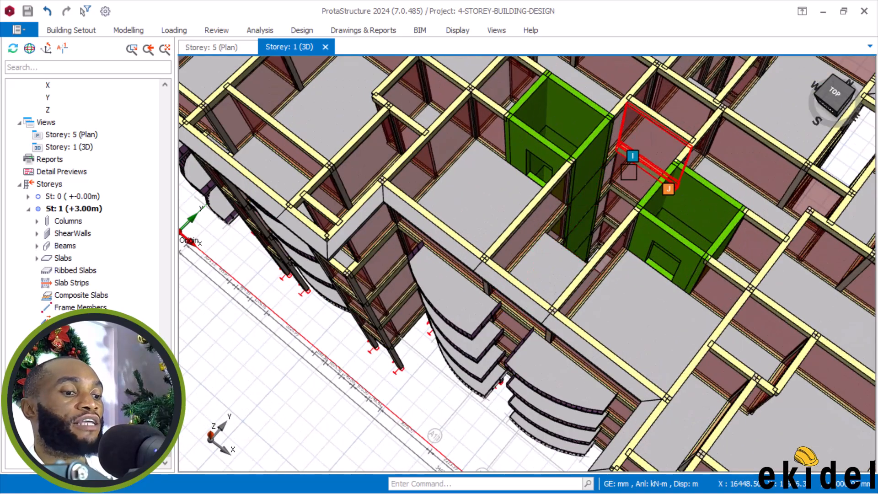
scroll(654, 172, down, 1)
middle_drag(588, 221, 613, 233)
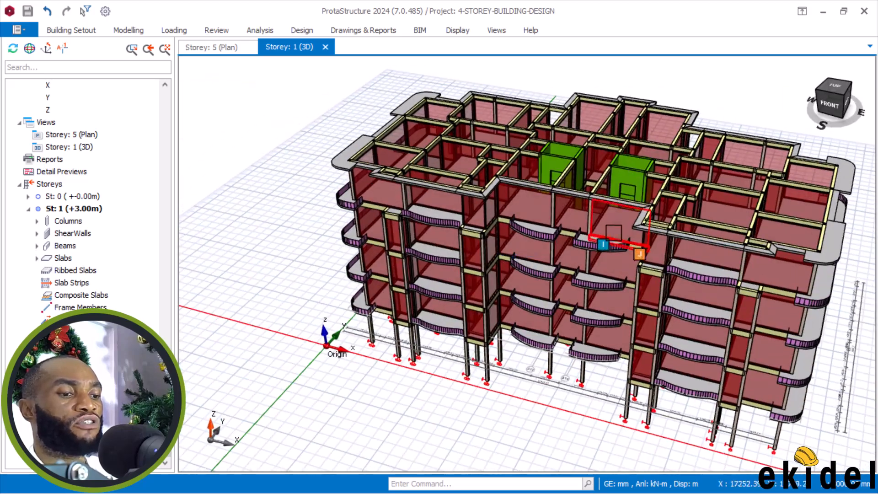
- Examine the front elevation, from the ground-level columns, supports and shear wall cores up to the top-storey slabs
middle_drag(682, 215, 682, 170)
scroll(641, 272, down, 2)
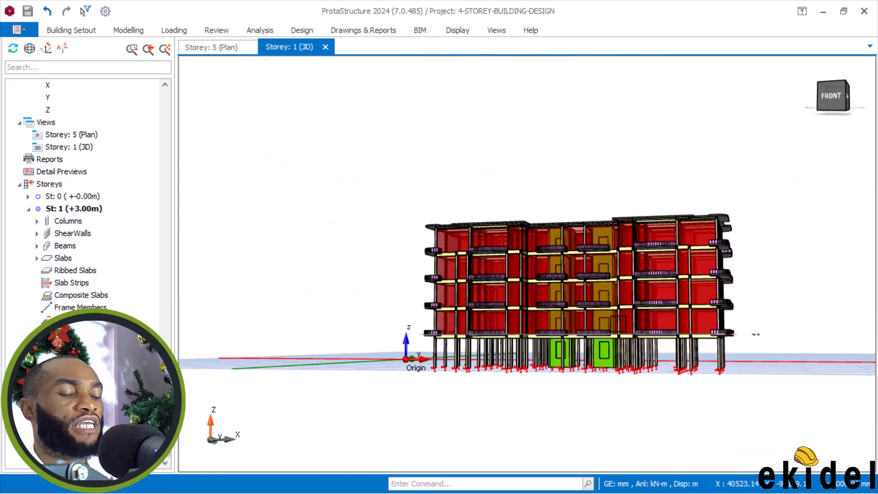
scroll(630, 385, up, 3)
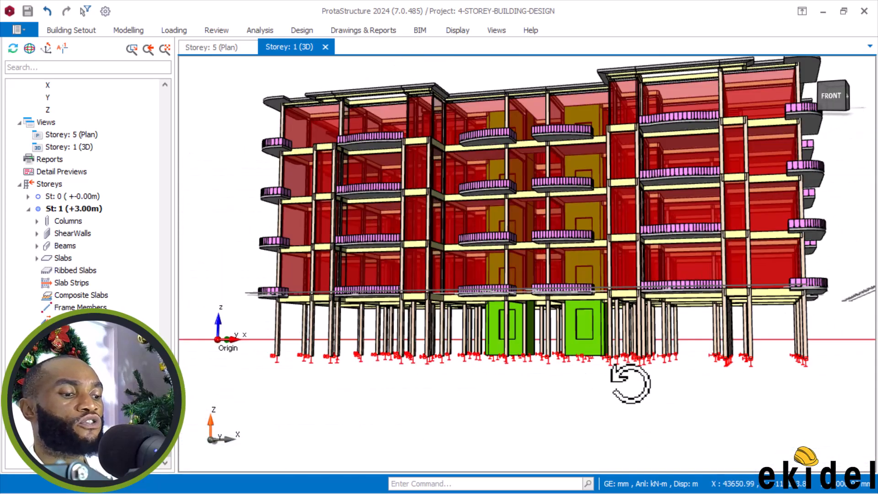
right_click(630, 385)
click(601, 389)
scroll(601, 378, down, 3)
middle_drag(597, 377, 621, 389)
scroll(621, 389, up, 5)
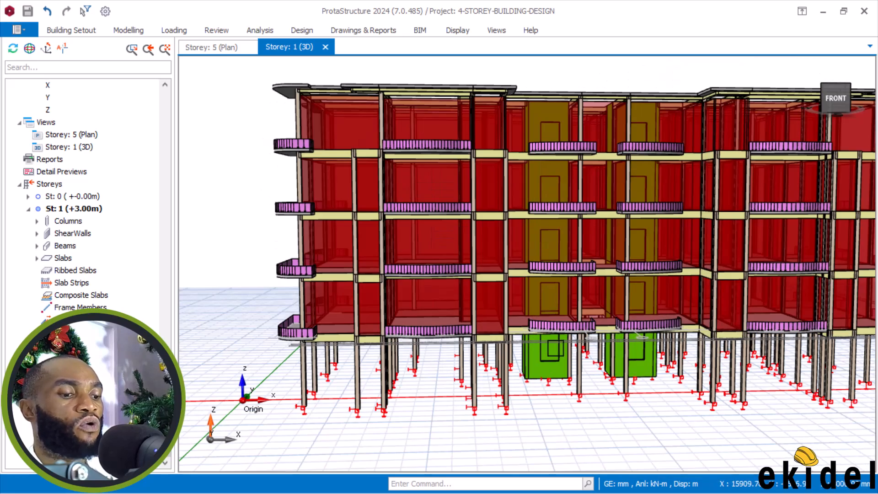
scroll(503, 361, down, 3)
scroll(543, 363, down, 2)
middle_drag(529, 373, 514, 308)
scroll(510, 256, up, 4)
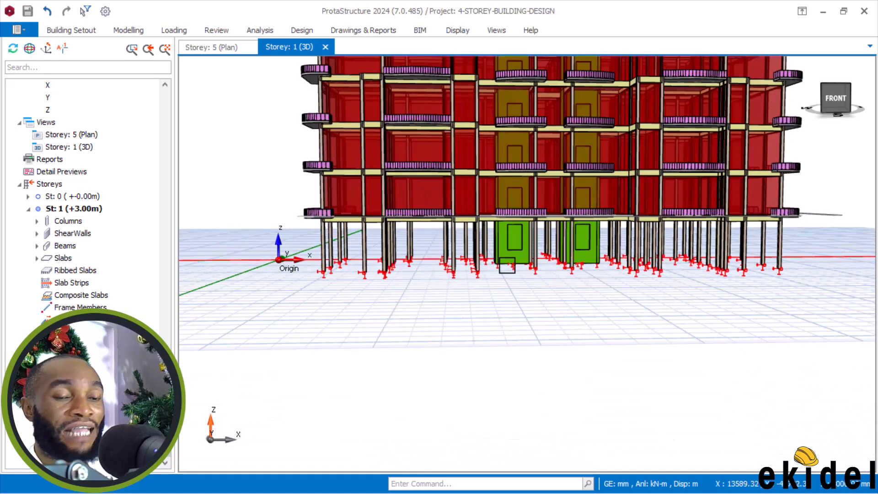
scroll(510, 265, down, 1)
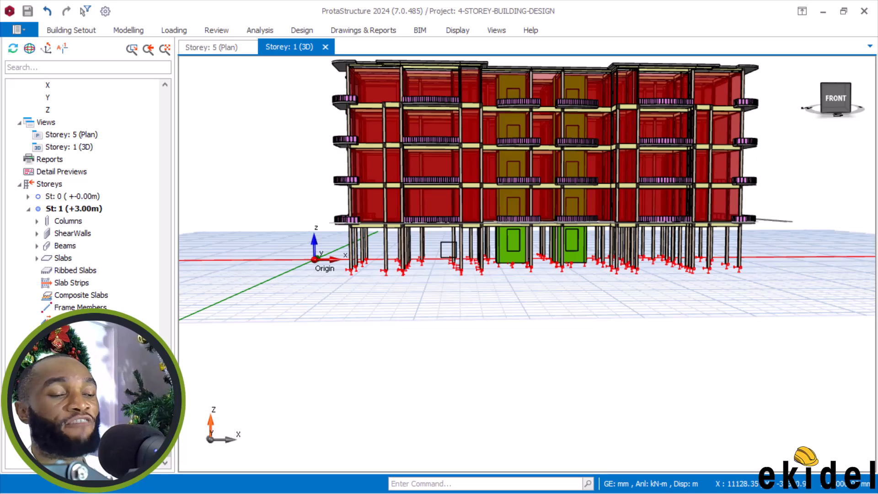
scroll(445, 253, down, 1)
- Review the complete building in an angled 3D view and check the details of core wall 5W6
middle_drag(502, 182, 446, 216)
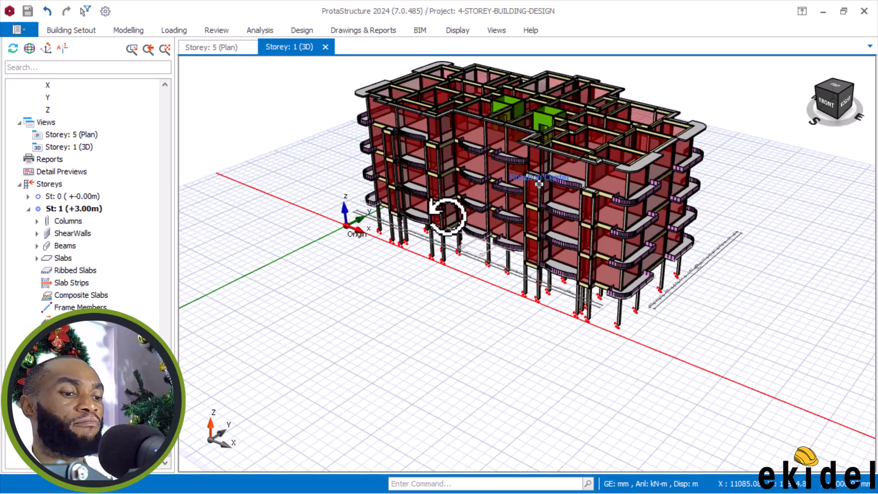
scroll(539, 138, up, 3)
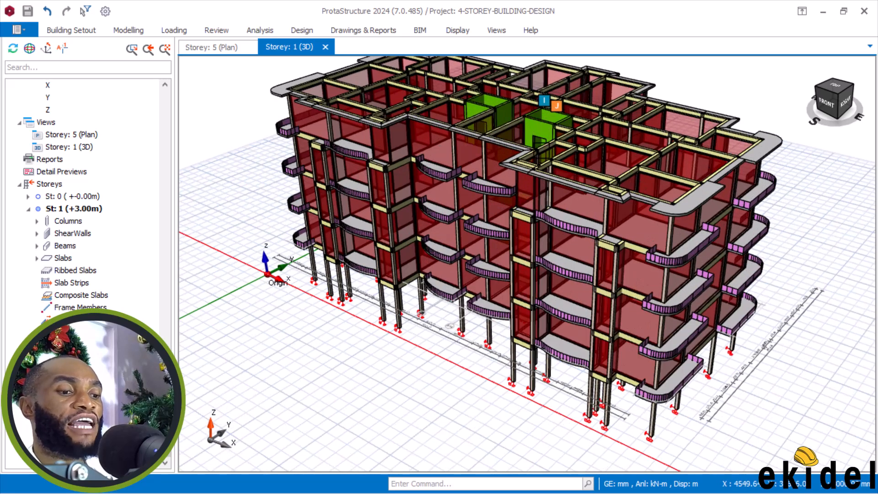
middle_drag(541, 145, 540, 187)
mouse_move(539, 185)
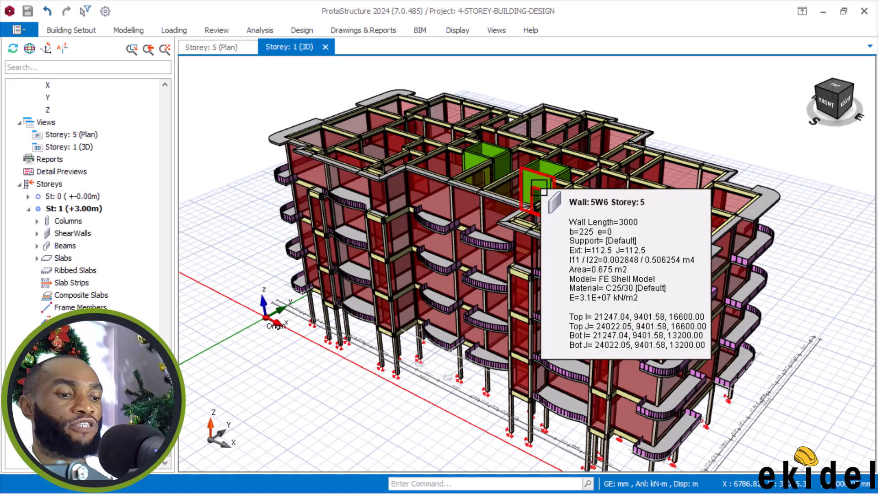
scroll(630, 111, down, 3)
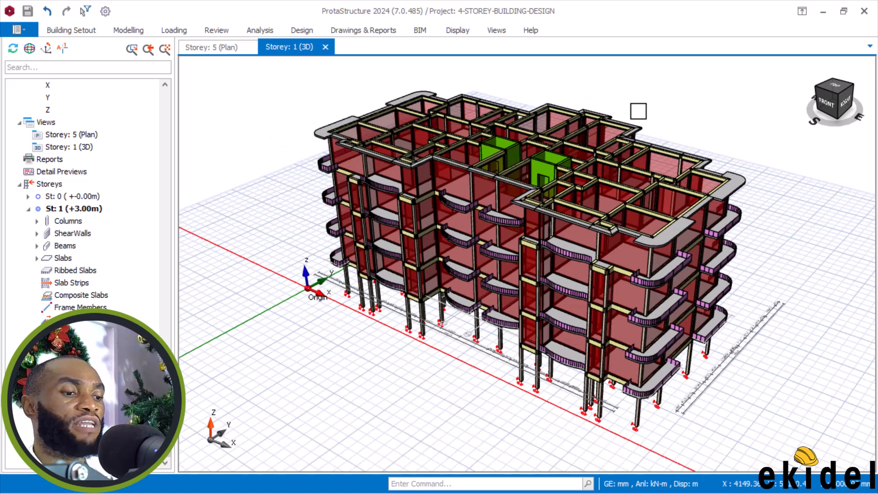